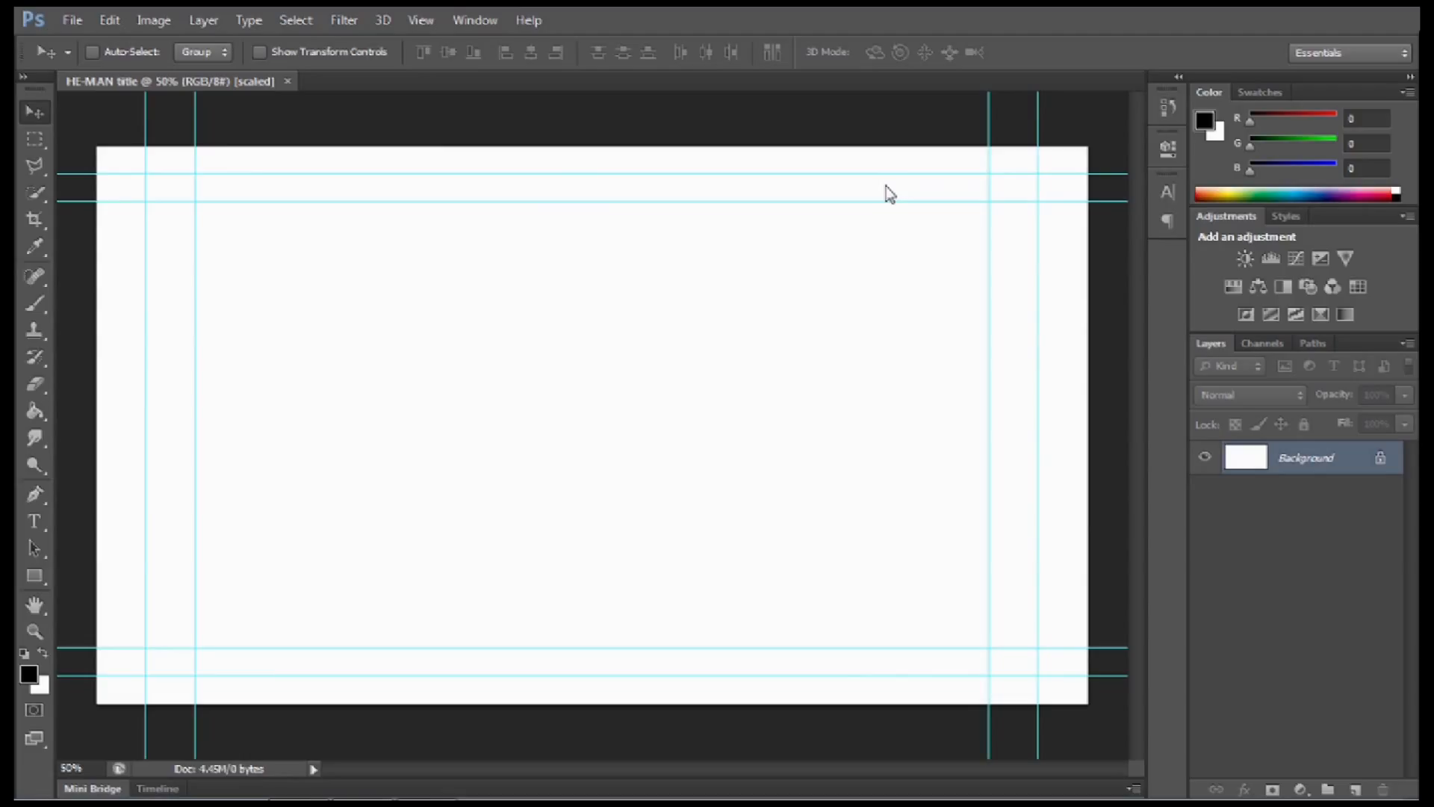
Step: Hide the guides and fill the white Background layer with black
{"action": "key", "text": "ctrl+semicolon"}
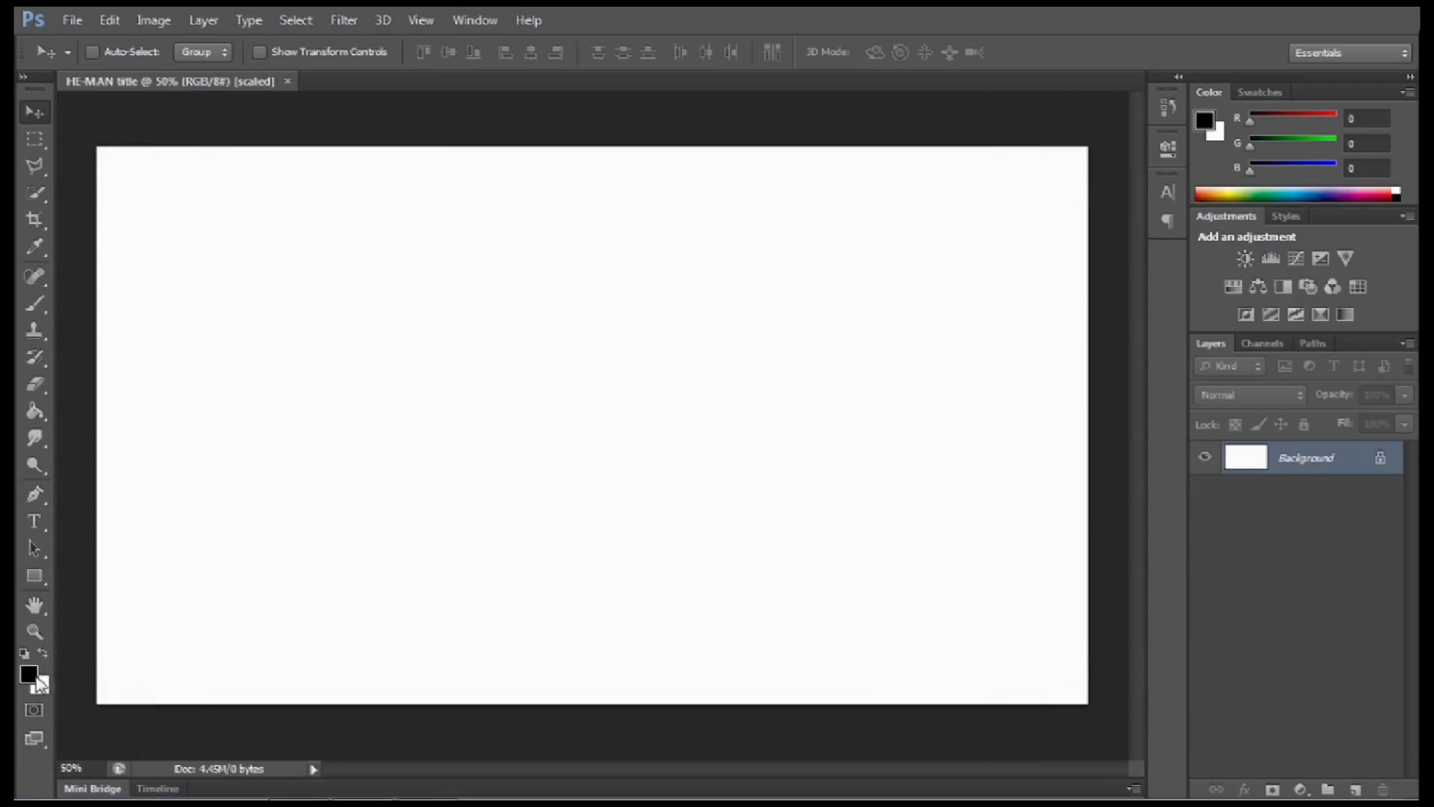
{"action": "left_click", "coordinate": [29, 417]}
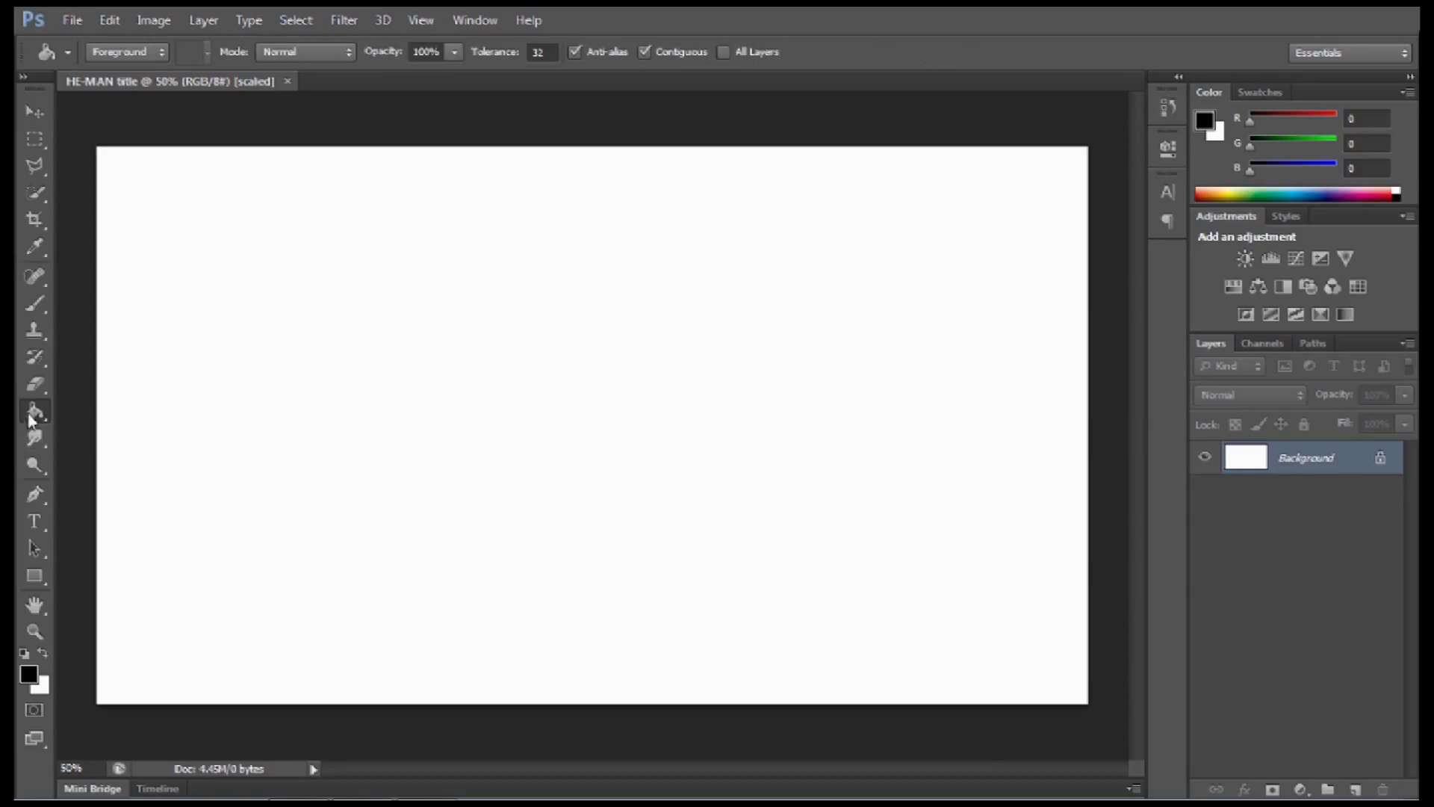
{"action": "left_click", "coordinate": [366, 392]}
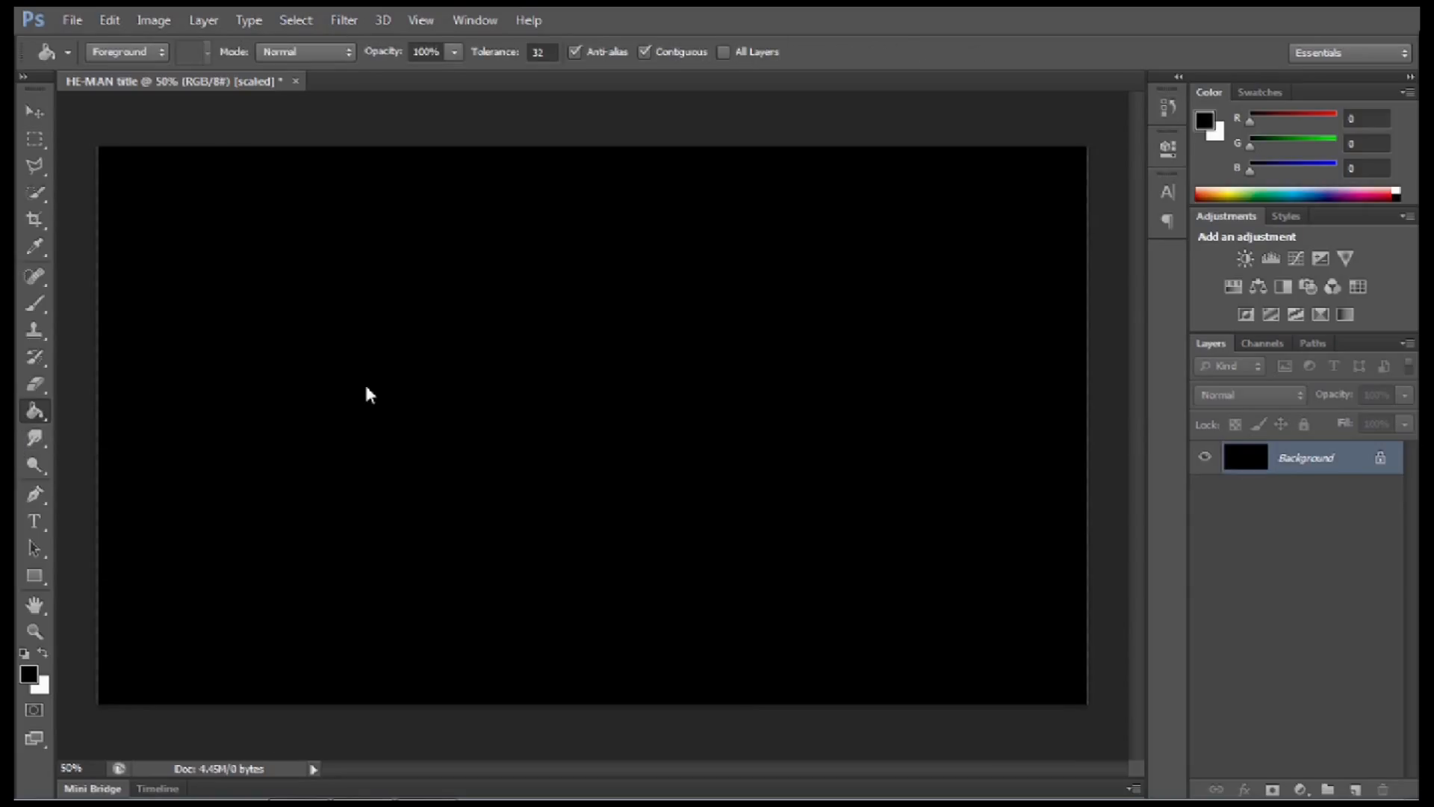
{"action": "left_click", "coordinate": [33, 115]}
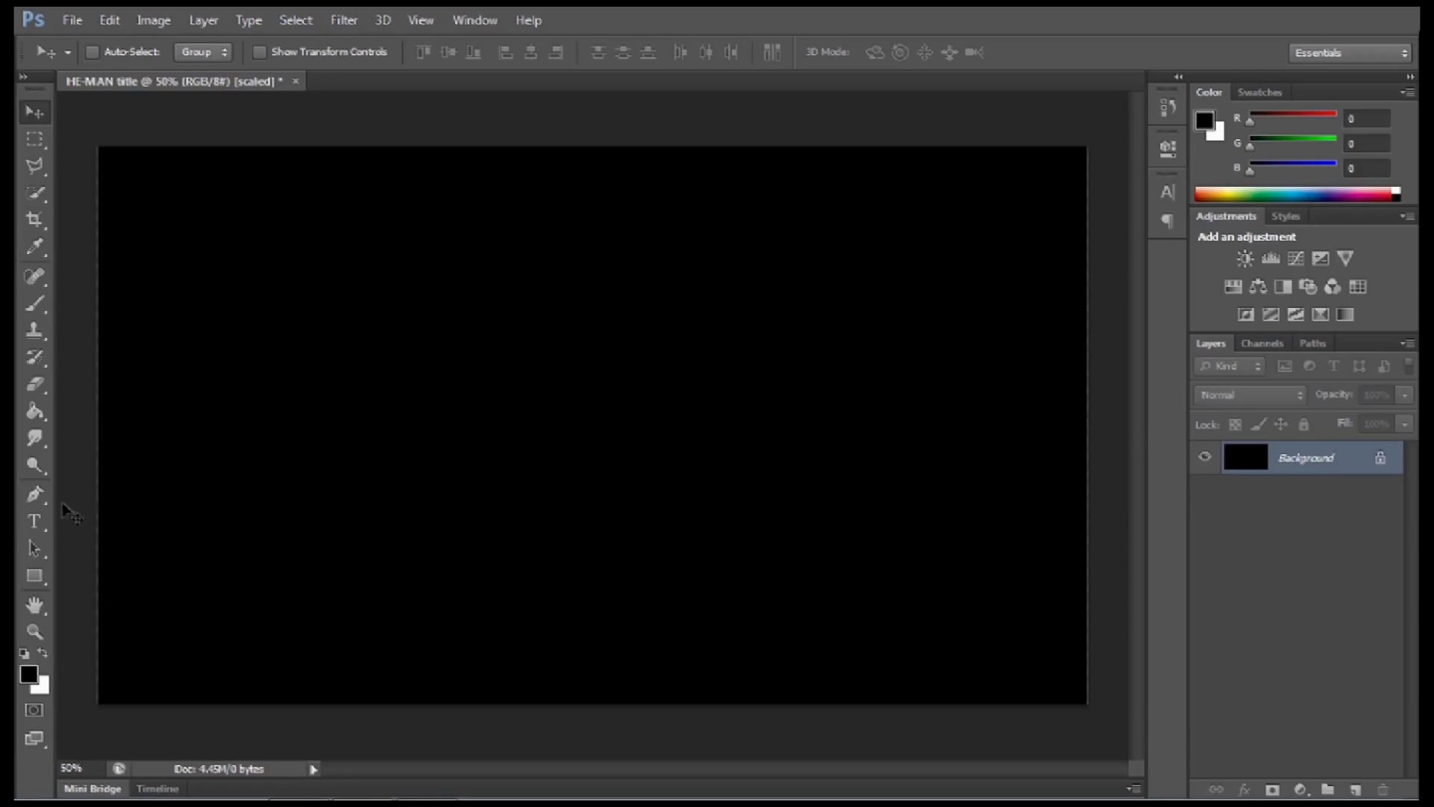
Step: Set the Type tool's text color to the medium blue 628dc1
{"action": "left_click", "coordinate": [36, 521]}
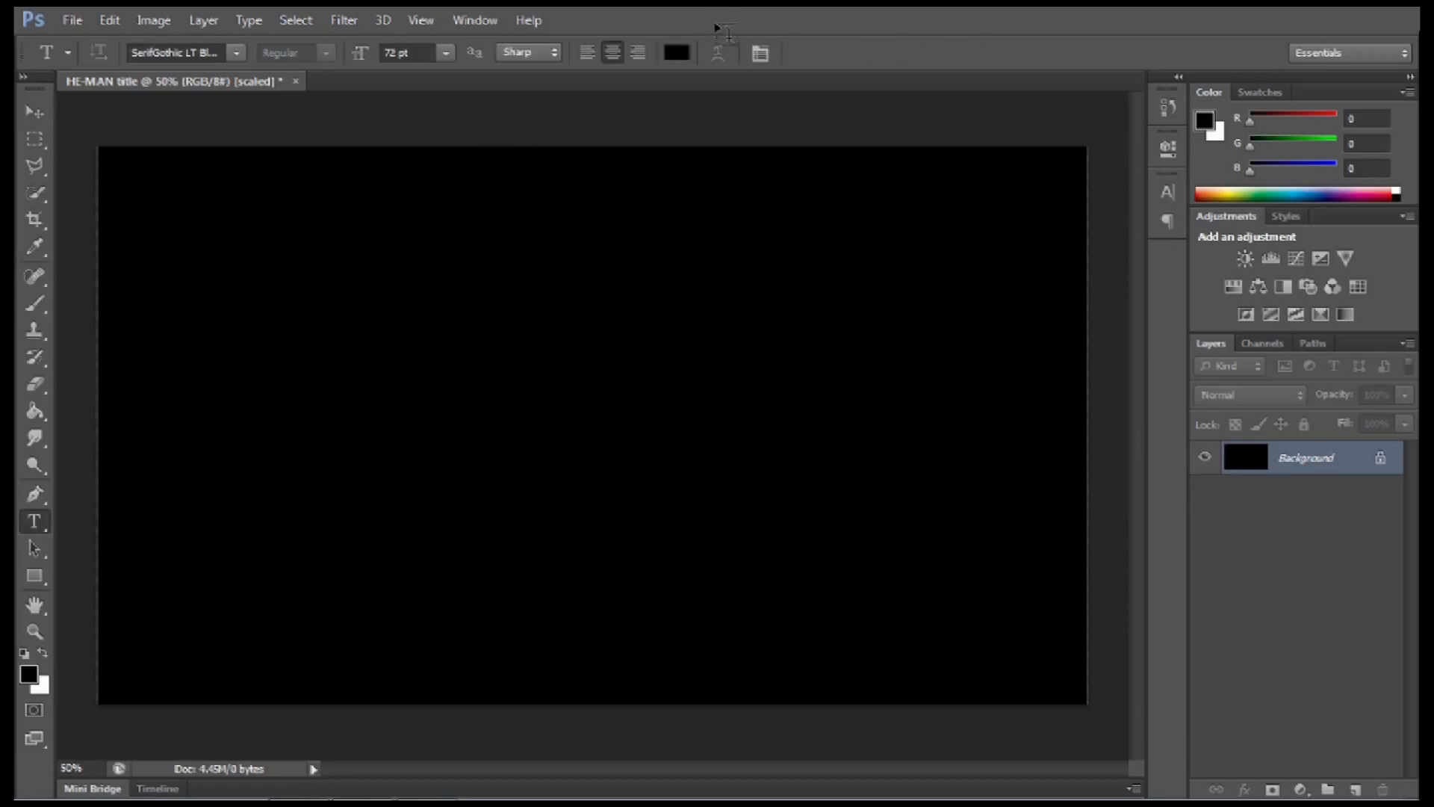
{"action": "left_click", "coordinate": [677, 53]}
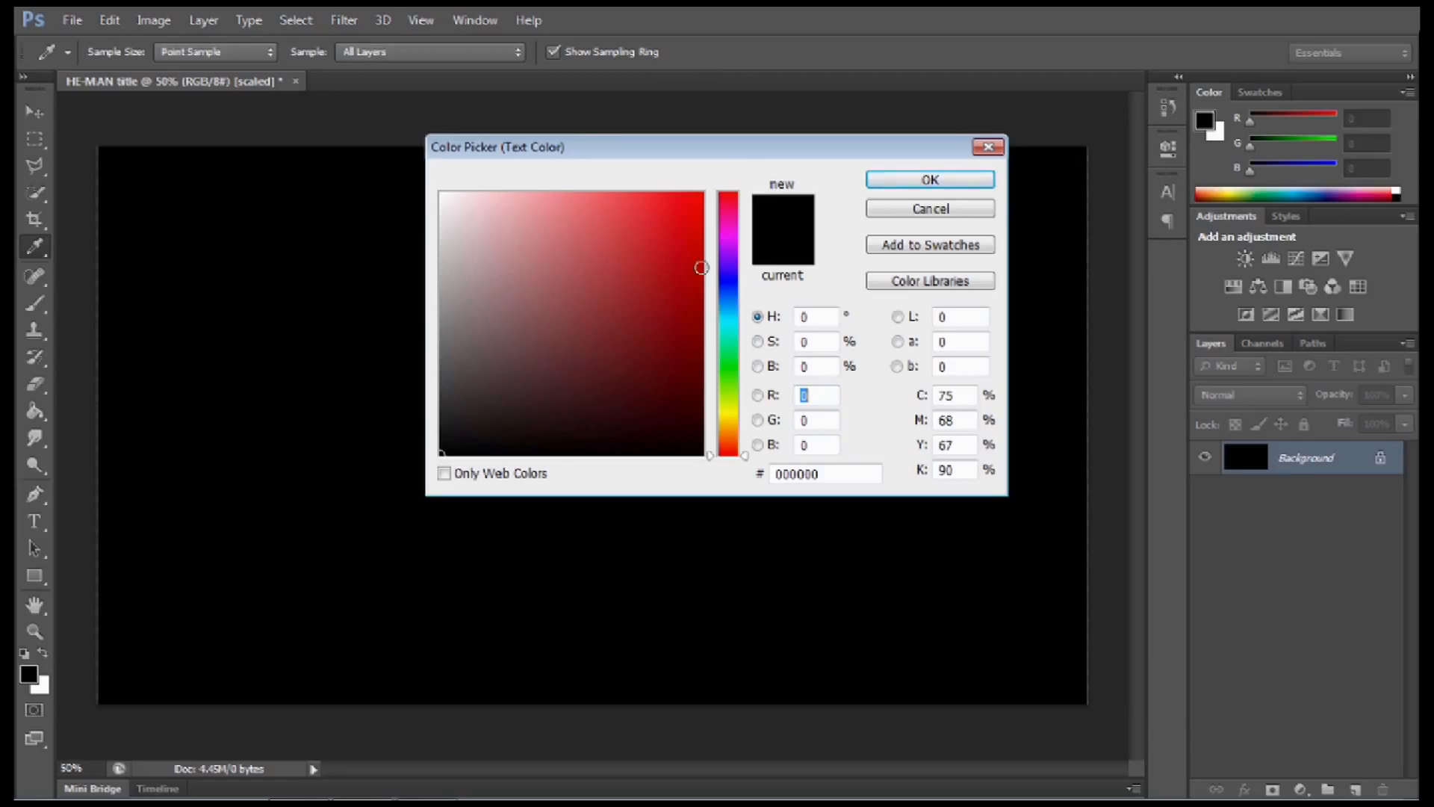
{"action": "left_click", "coordinate": [728, 299]}
{"action": "left_click_drag", "start_coordinate": [637, 289], "coordinate": [570, 256]}
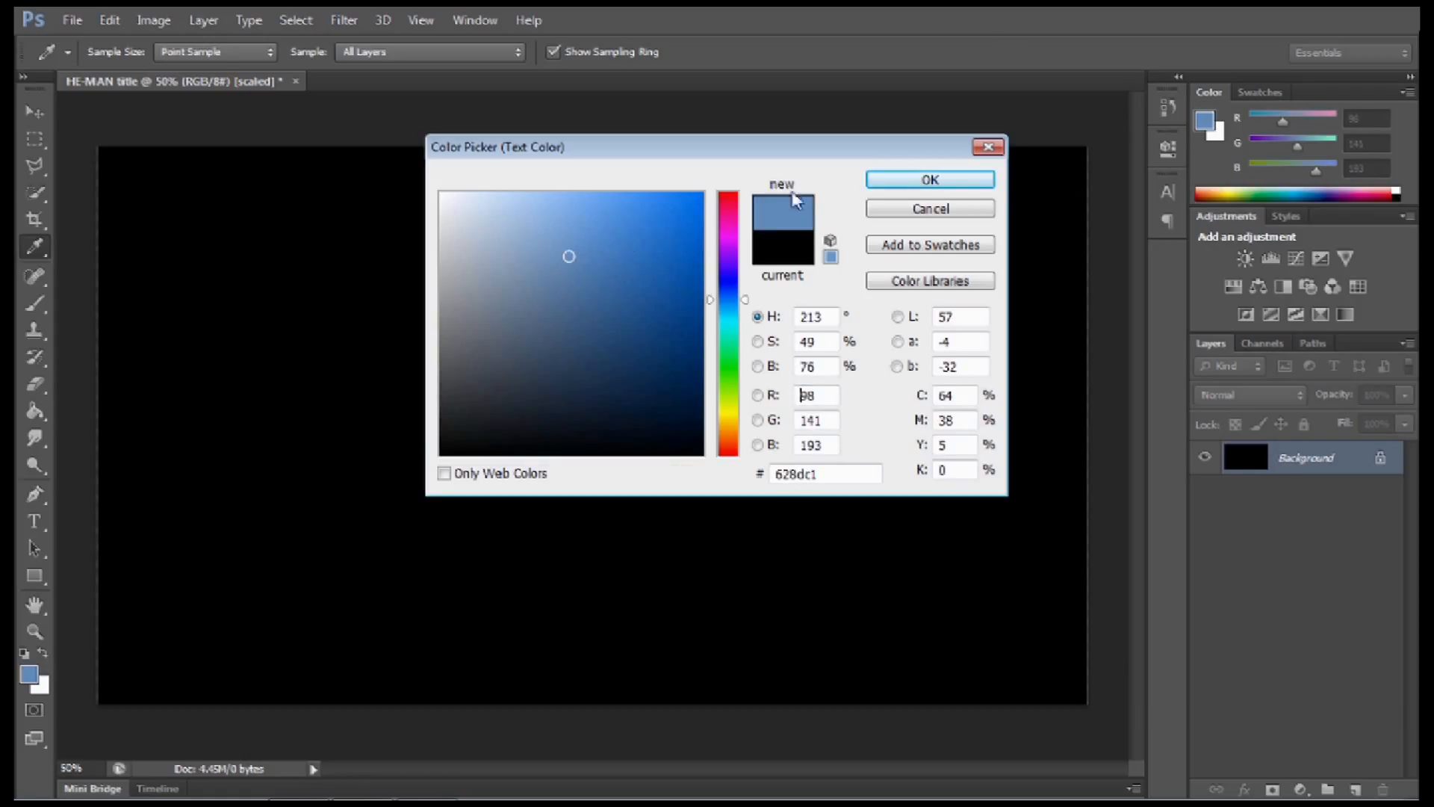
{"action": "left_click", "coordinate": [926, 182]}
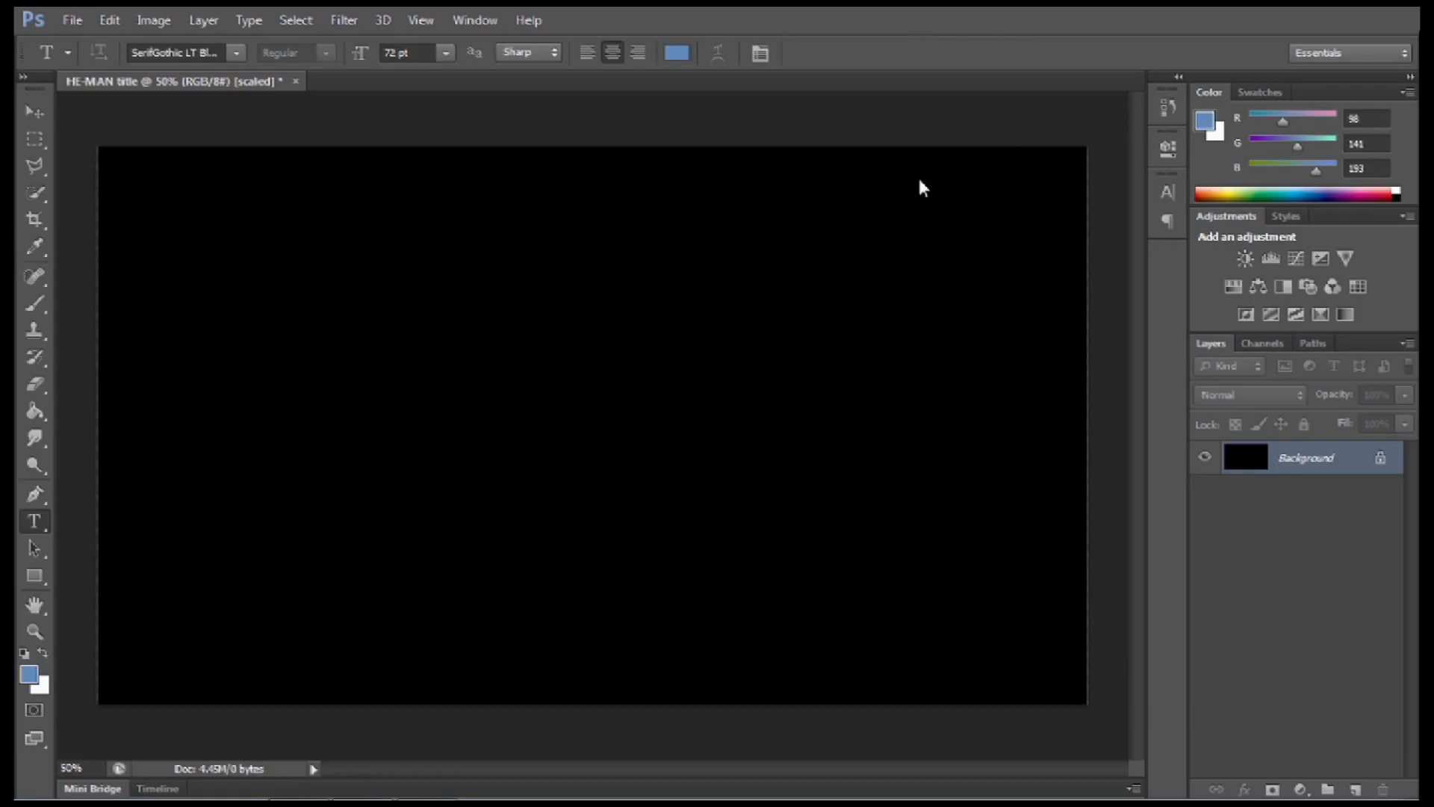
Step: Create a wide text box across the middle of the canvas and enter HE-MAN in the SerifGothic LT Black font
{"action": "left_click_drag", "start_coordinate": [292, 342], "coordinate": [905, 468]}
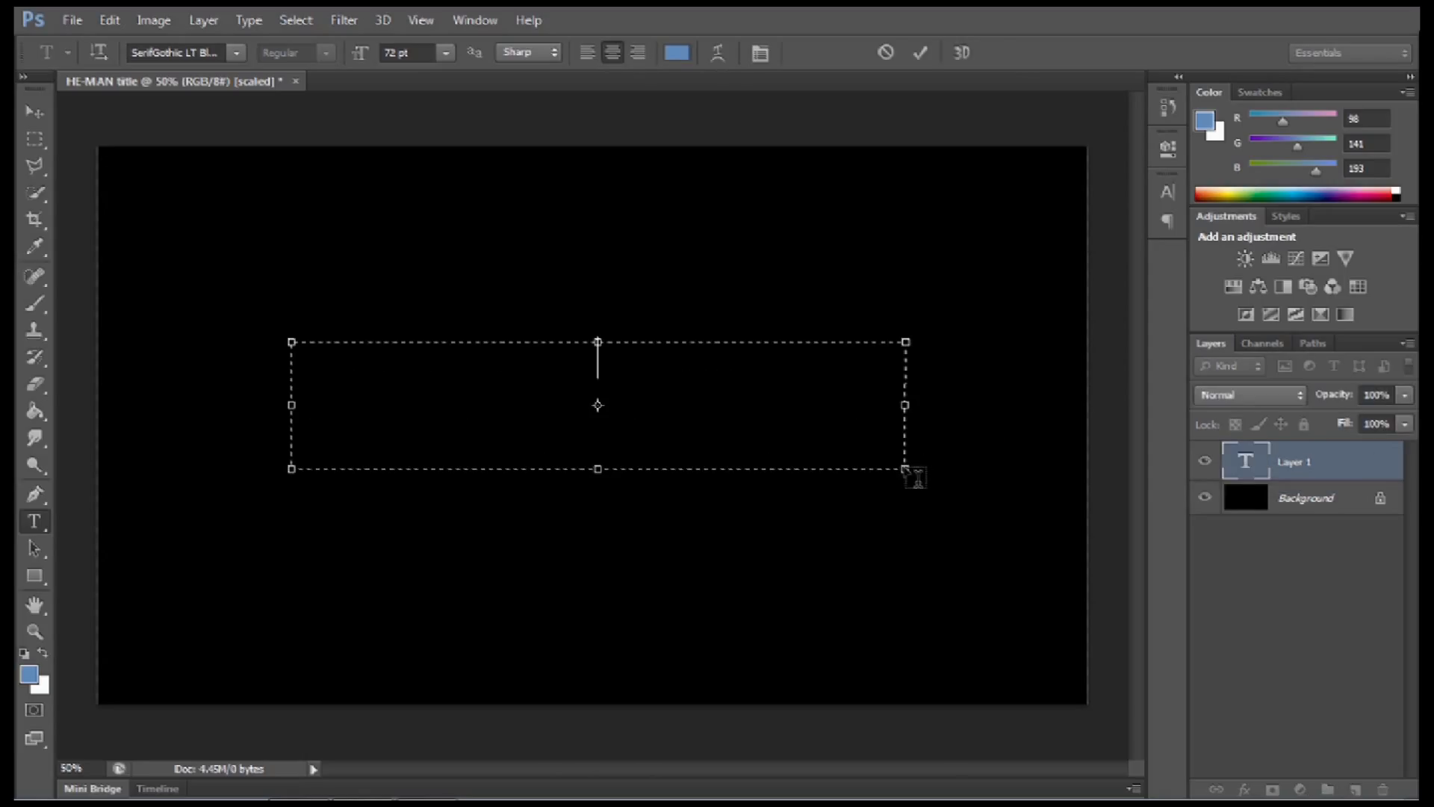
{"action": "left_click", "coordinate": [236, 52]}
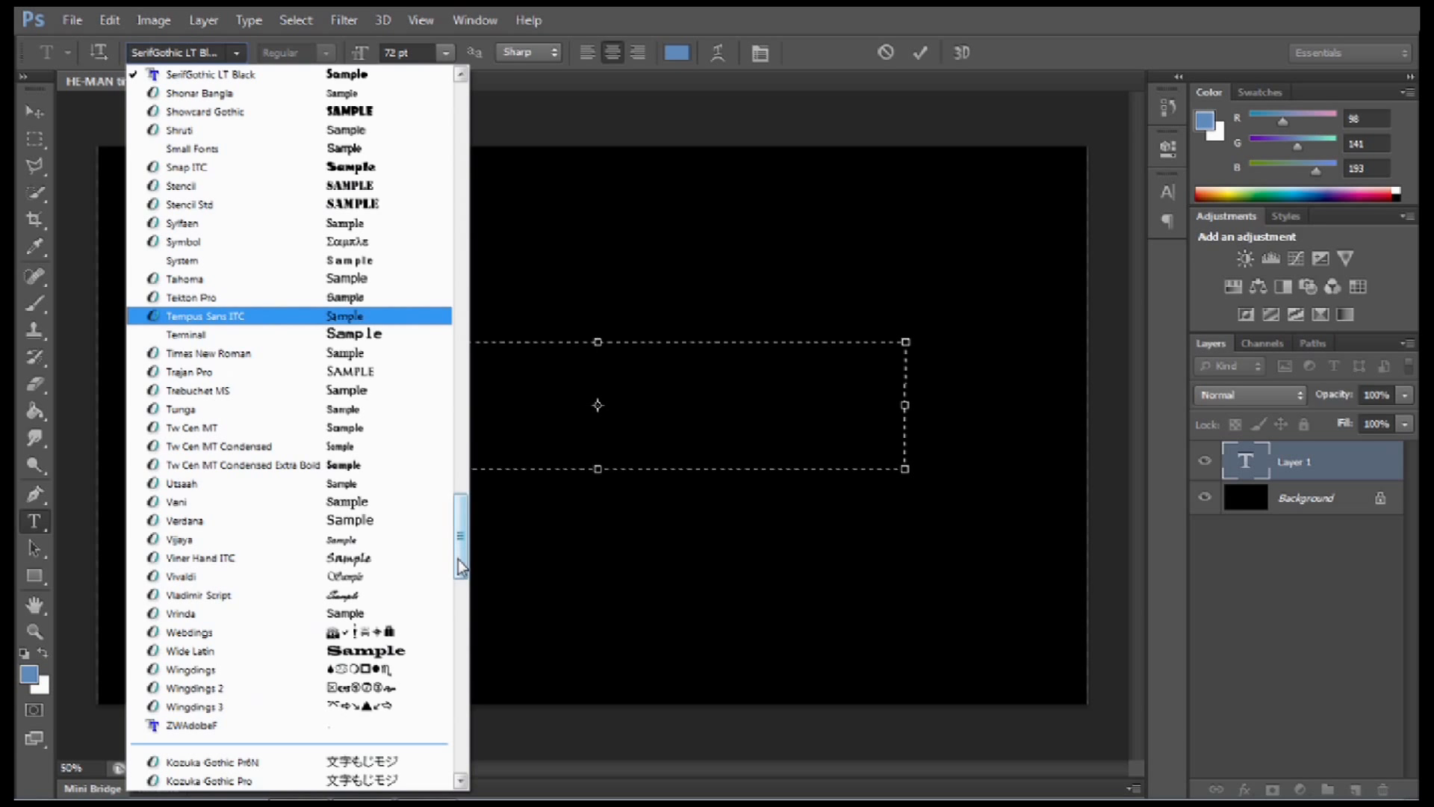
{"action": "scroll", "coordinate": [458, 558], "scroll_direction": "up", "scroll_amount": 1}
{"action": "scroll", "coordinate": [458, 559], "scroll_direction": "up", "scroll_amount": 3}
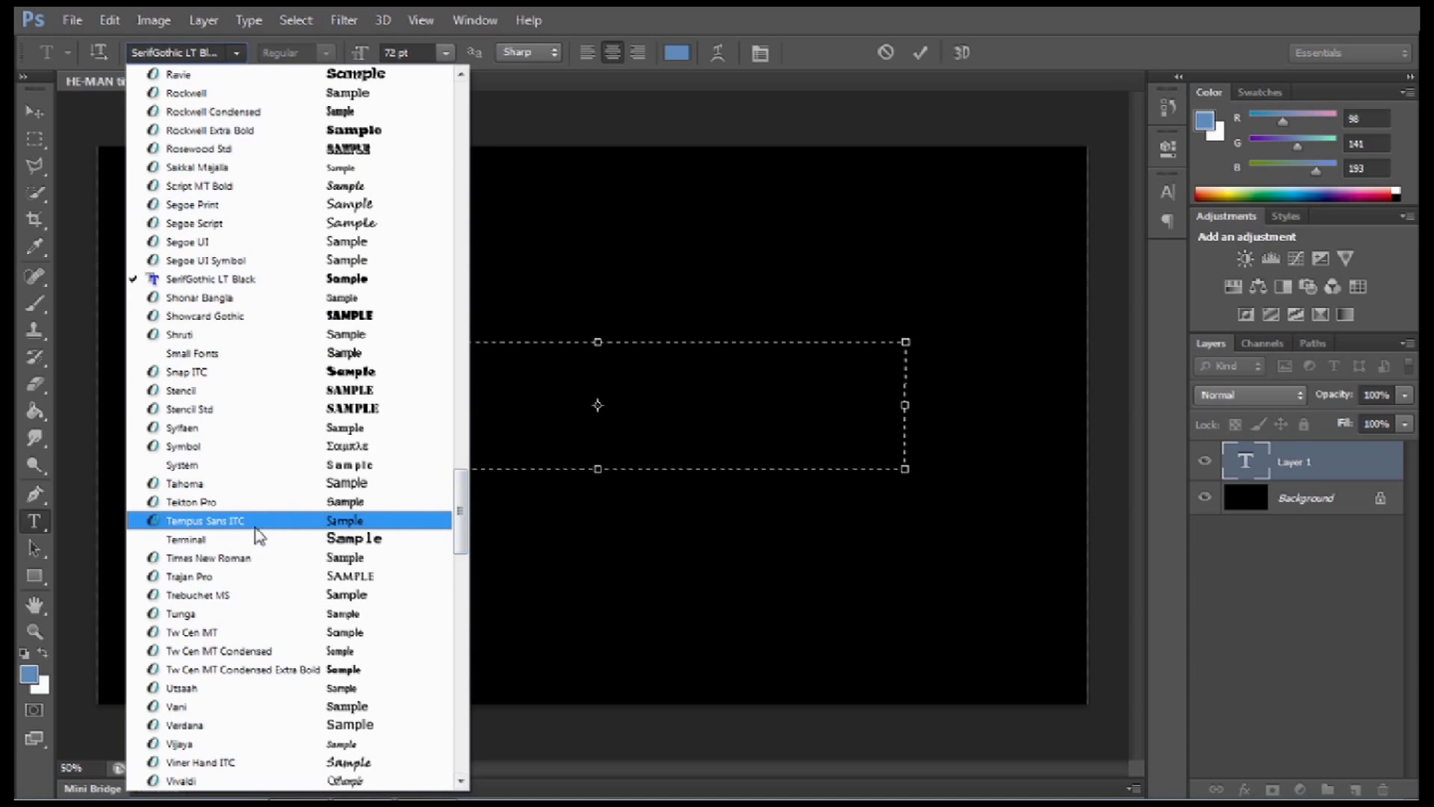
{"action": "left_click", "coordinate": [254, 287]}
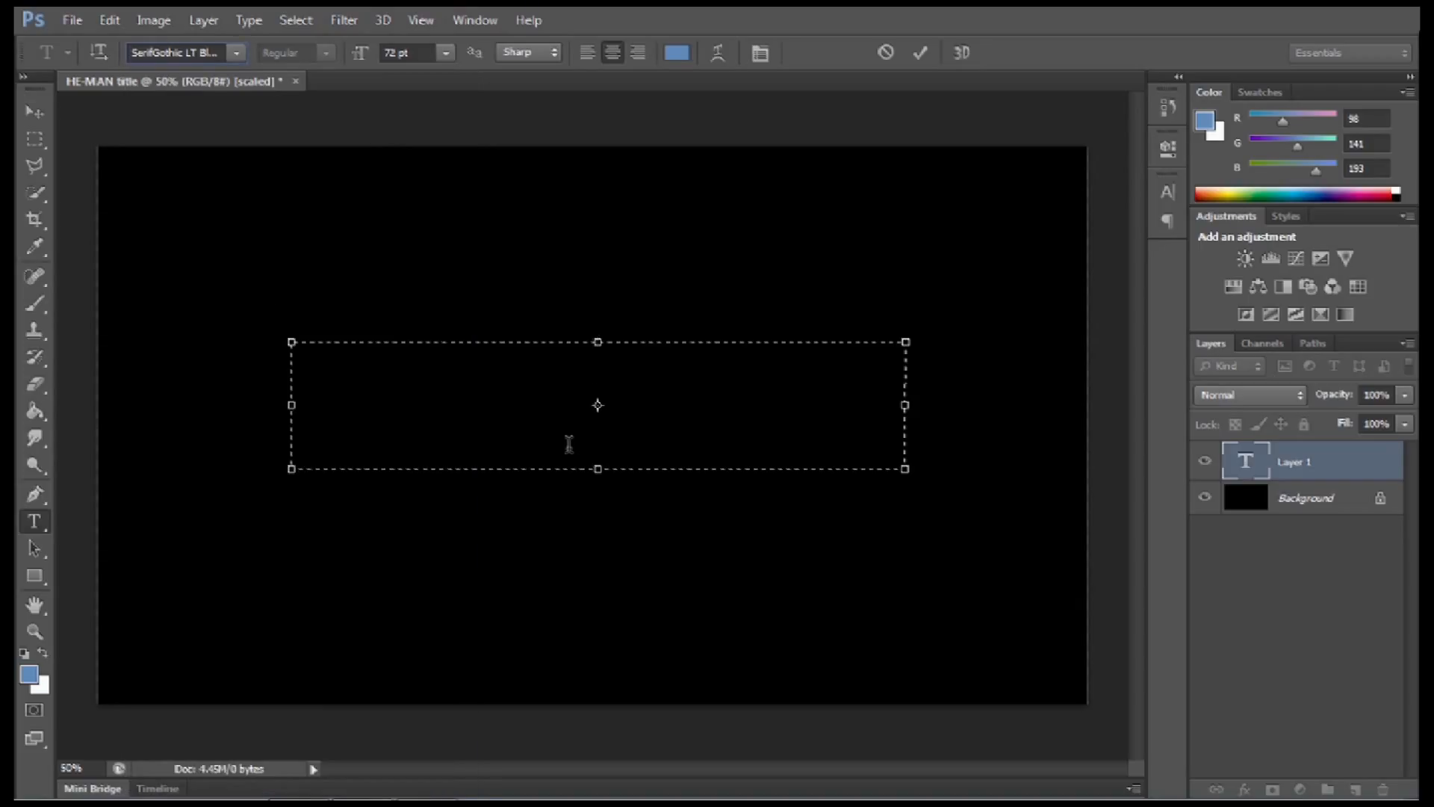
{"action": "type", "text": "HE-MAN"}
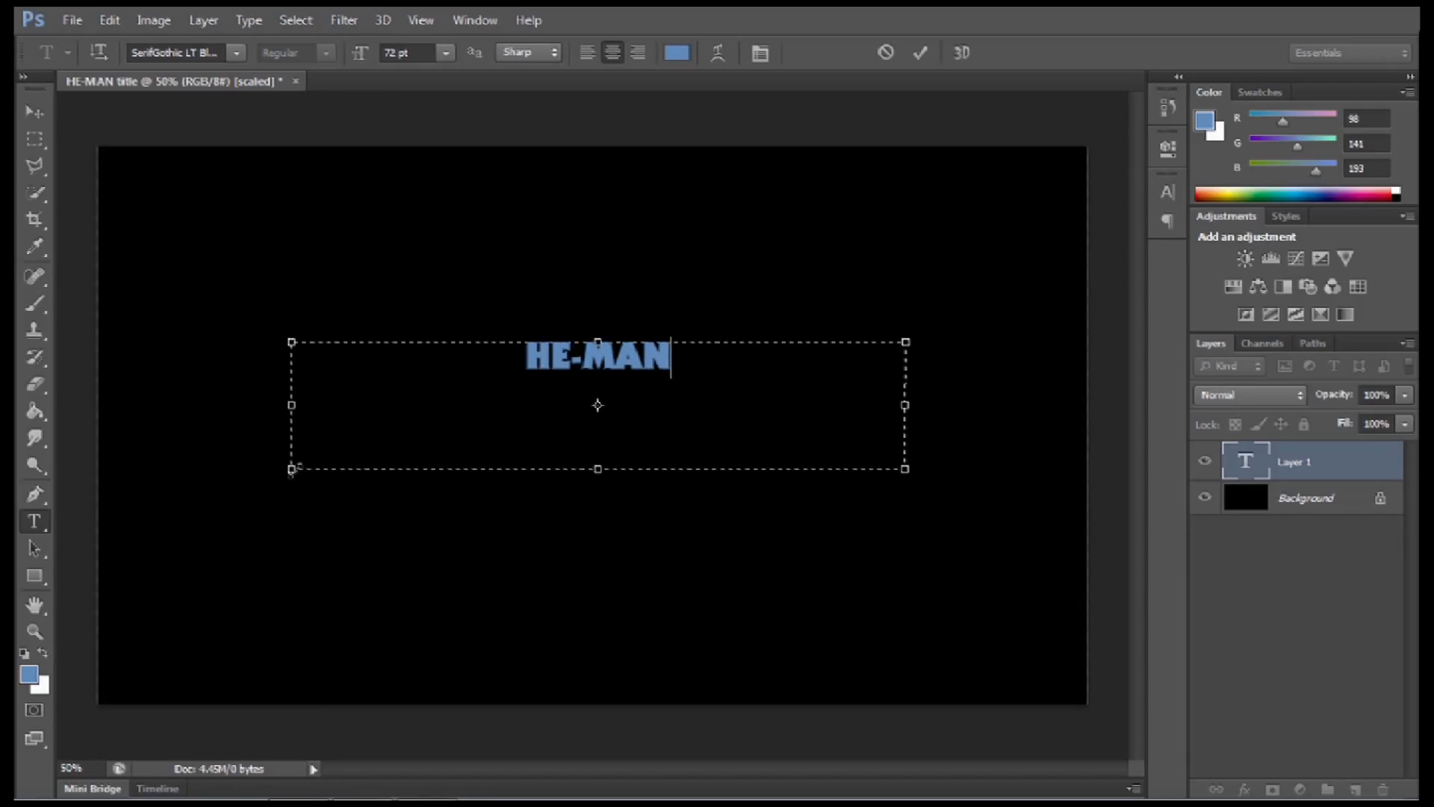
Step: Shrink the text box closely around HE-MAN and move the title to just left of the canvas center
{"action": "left_click_drag", "start_coordinate": [291, 469], "coordinate": [629, 379]}
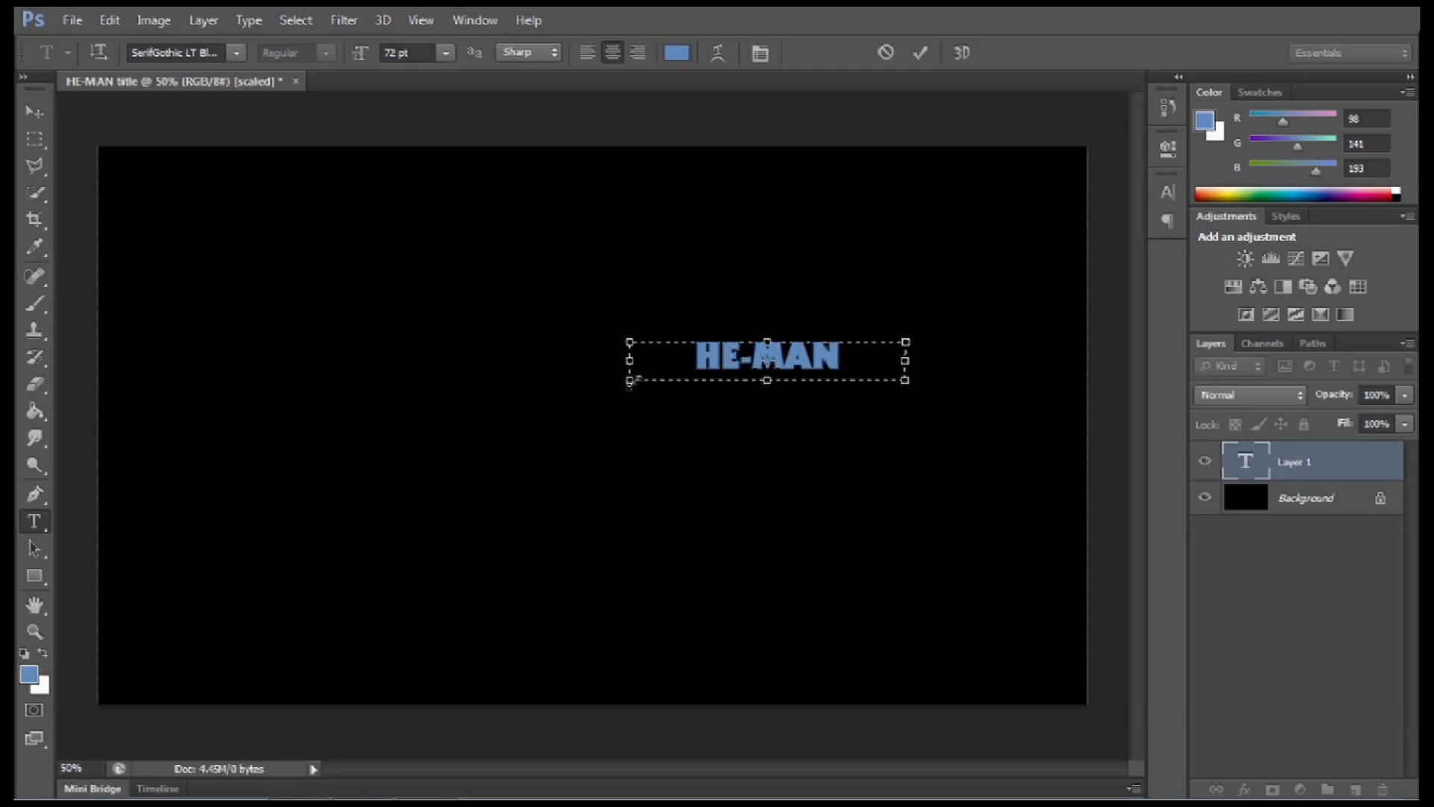
{"action": "left_click", "coordinate": [35, 111]}
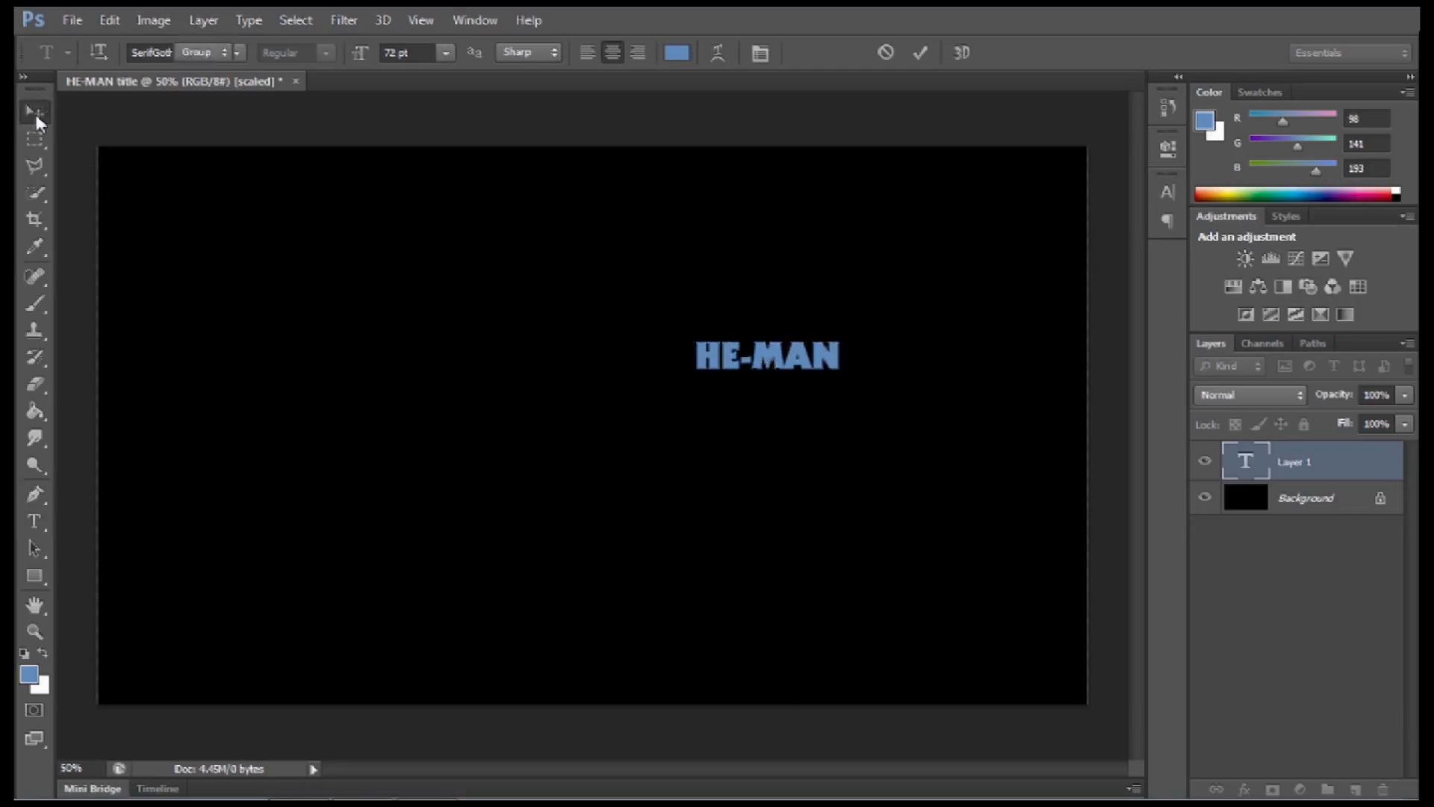
{"action": "left_click_drag", "start_coordinate": [757, 355], "coordinate": [482, 393]}
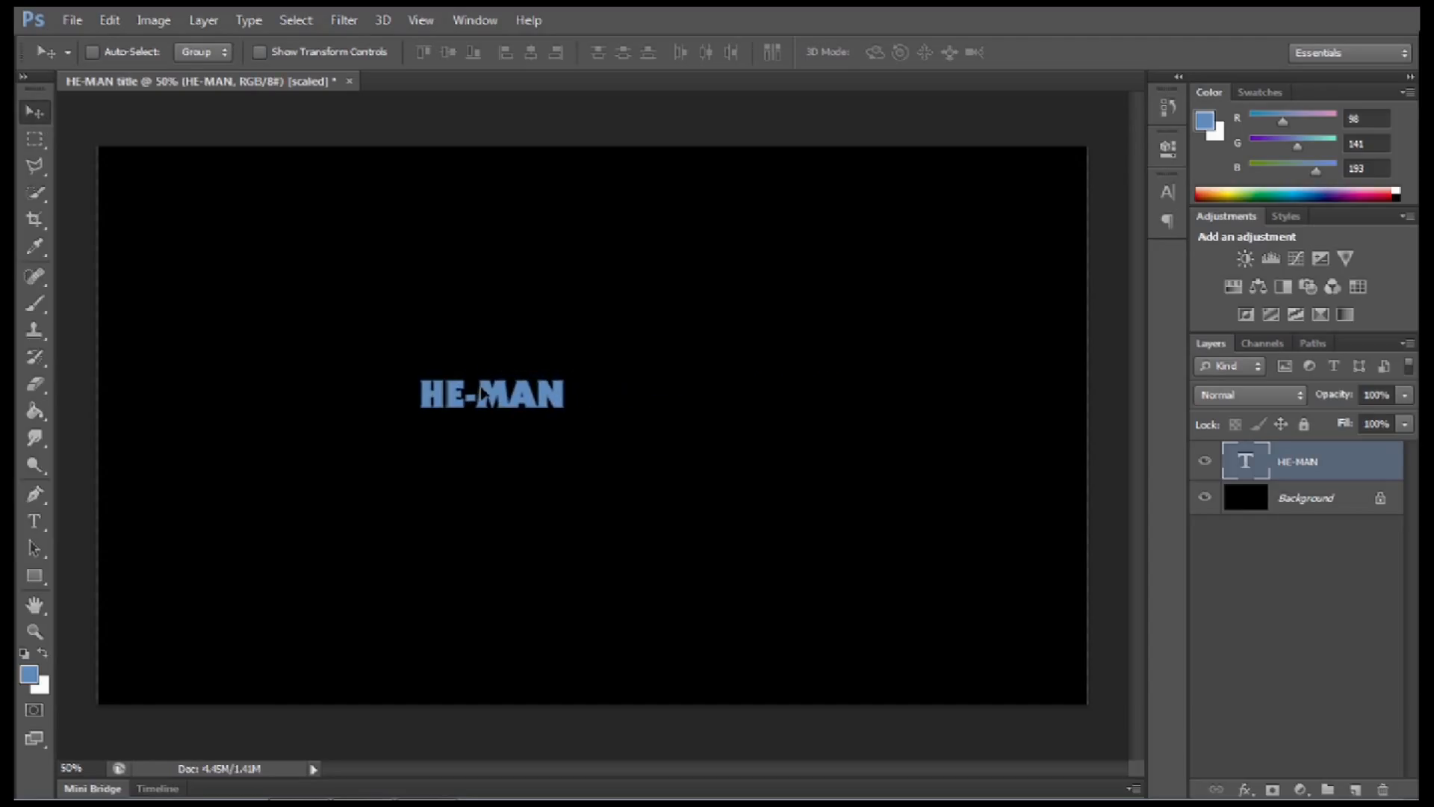
Step: Scale the HE-MAN title to about 274% and position it horizontally near the middle, slightly above the canvas center
{"action": "left_click", "coordinate": [111, 20]}
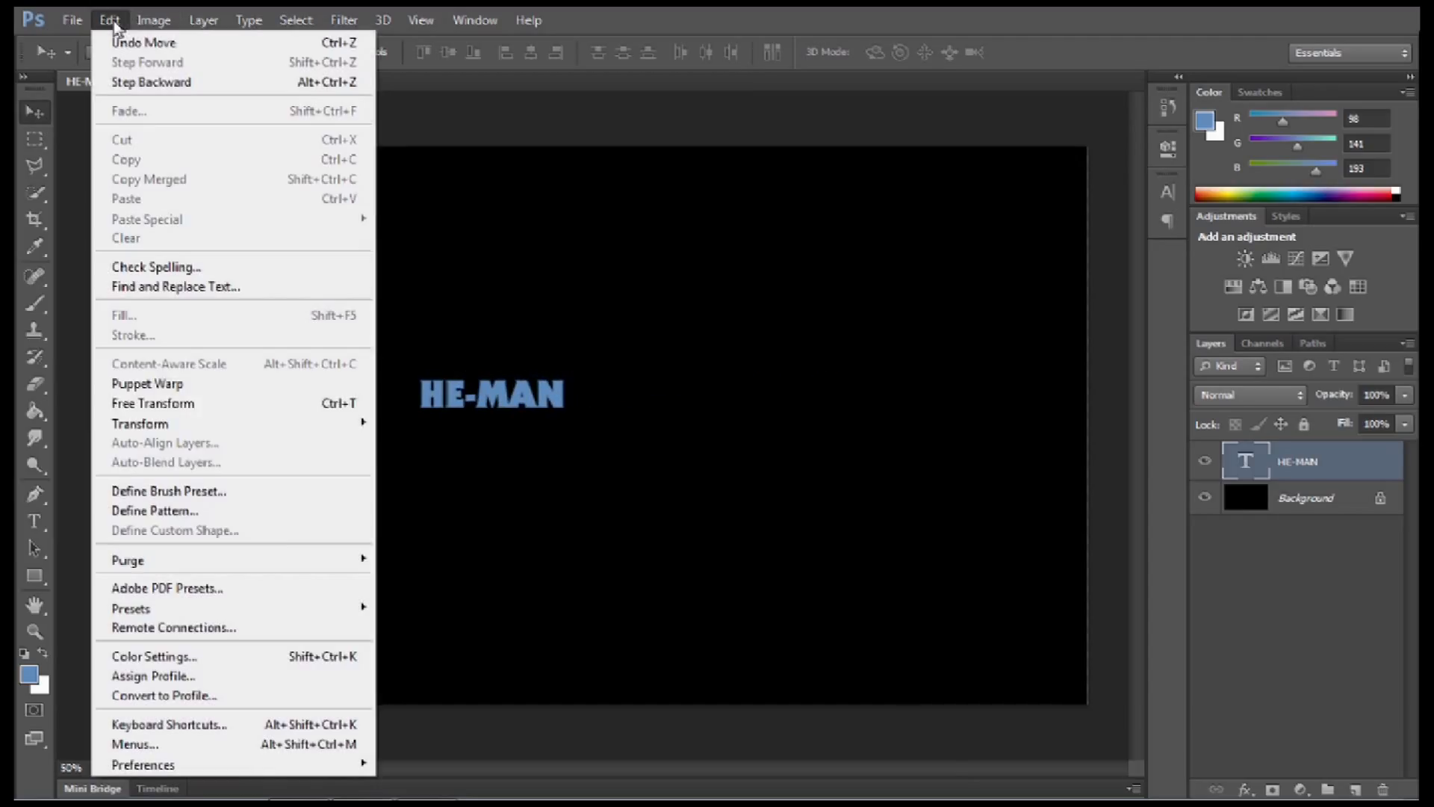
{"action": "mouse_move", "coordinate": [184, 424]}
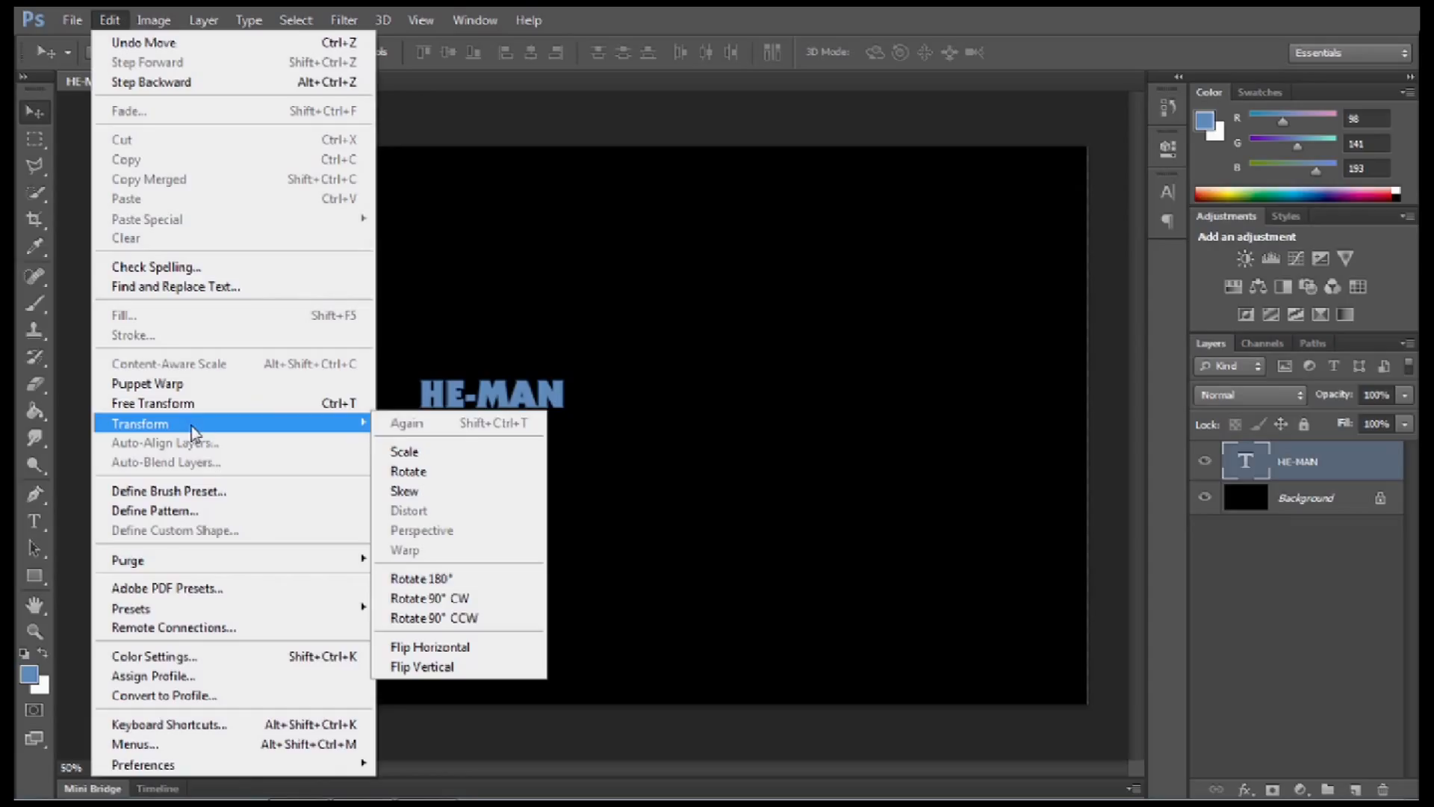
{"action": "left_click", "coordinate": [412, 451]}
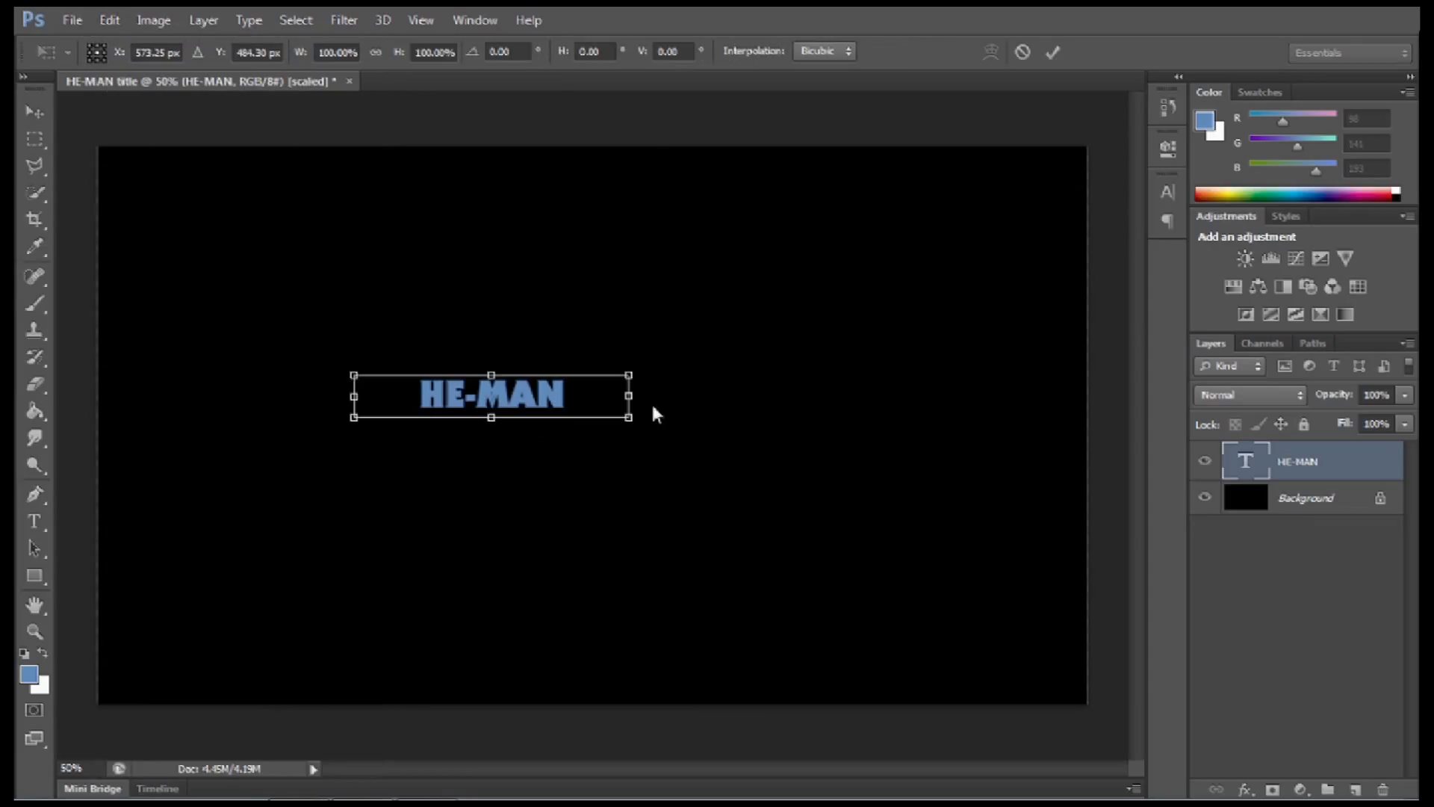
{"action": "left_click_drag", "start_coordinate": [634, 420], "coordinate": [1049, 571]}
{"action": "left_click_drag", "start_coordinate": [820, 405], "coordinate": [696, 364]}
{"action": "left_click_drag", "start_coordinate": [224, 444], "coordinate": [190, 450]}
{"action": "left_click_drag", "start_coordinate": [488, 394], "coordinate": [497, 368]}
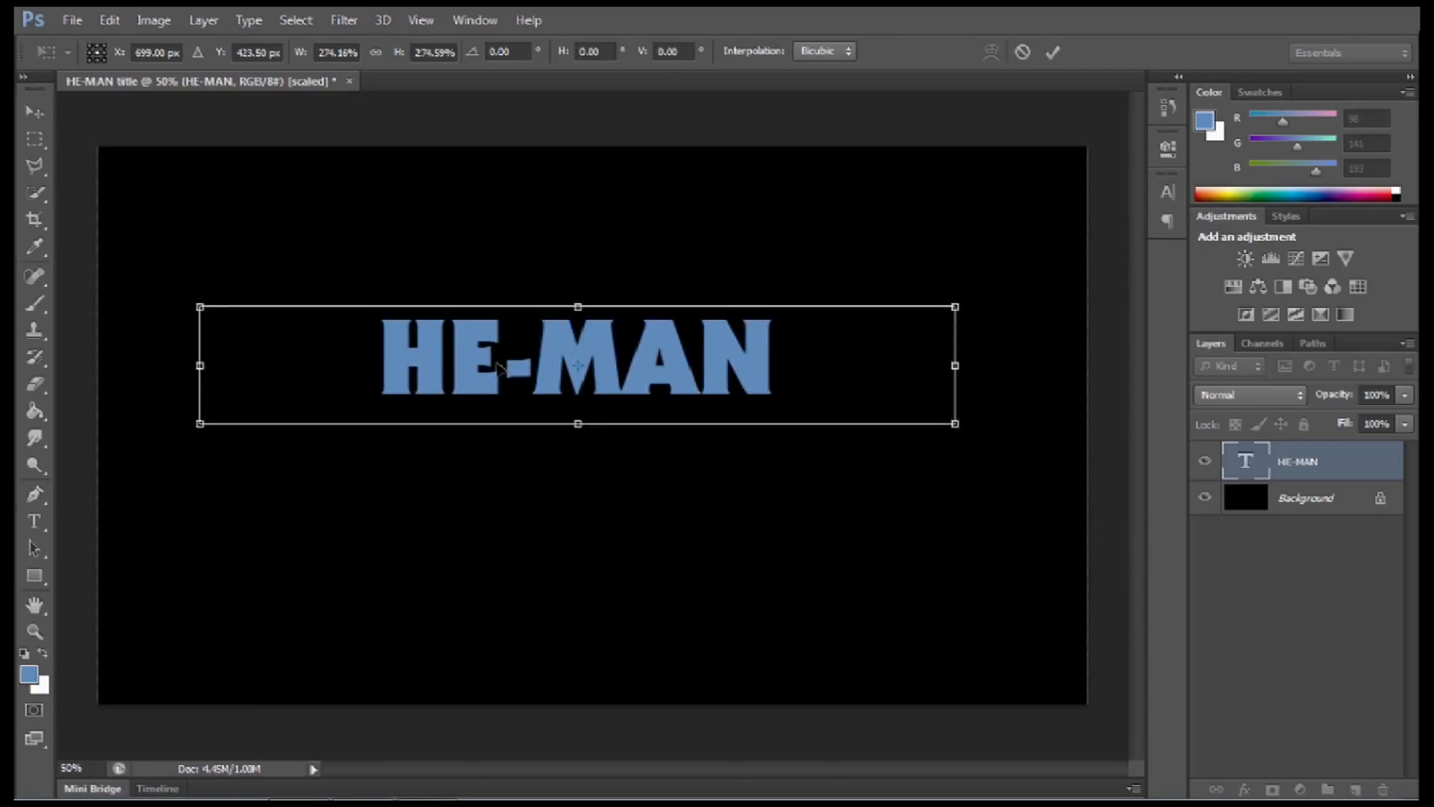
{"action": "key", "text": "Return"}
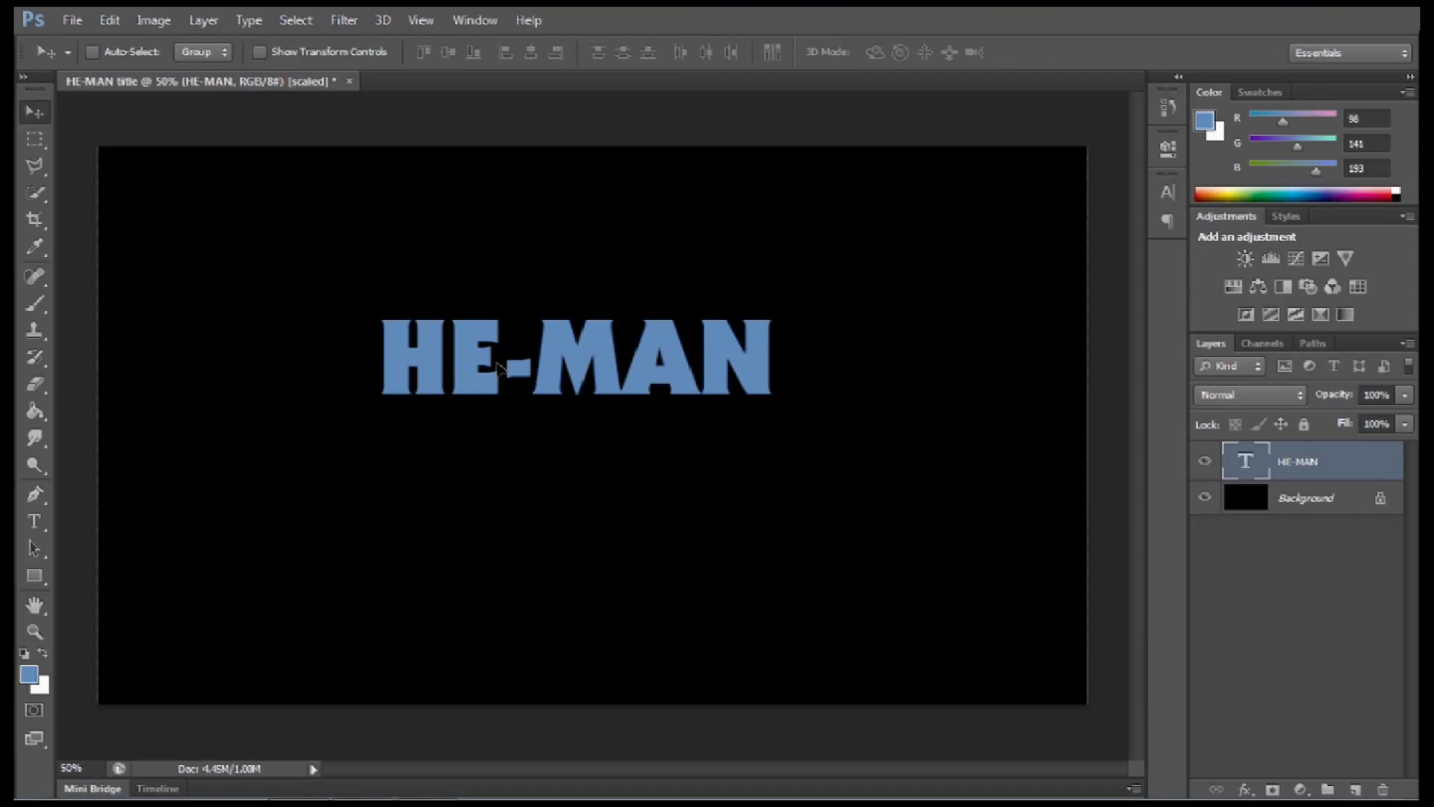
Step: Duplicate the HE-MAN text layer and name the copy WHITE
{"action": "right_click", "coordinate": [1307, 463]}
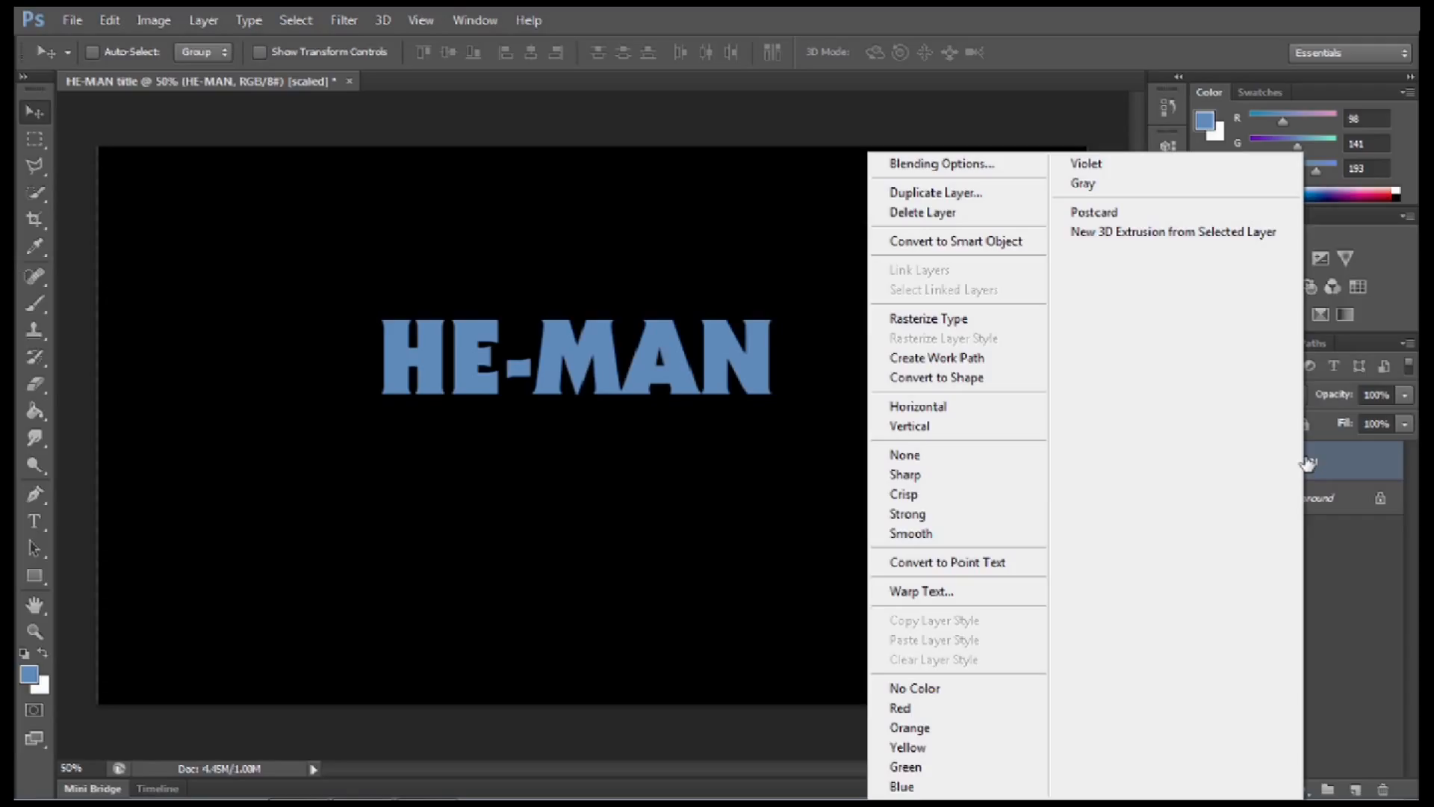
{"action": "left_click", "coordinate": [980, 195]}
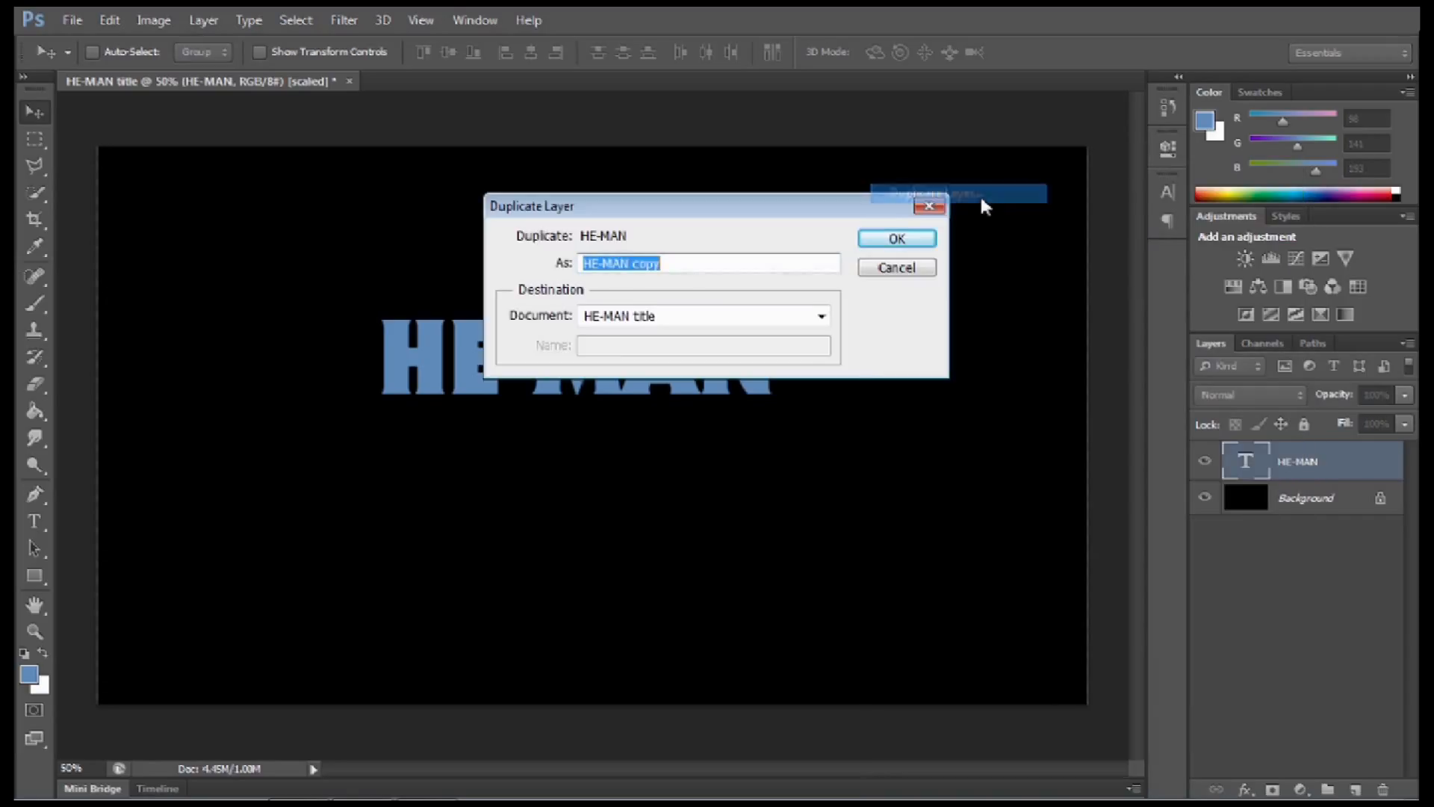
{"action": "left_click", "coordinate": [700, 261]}
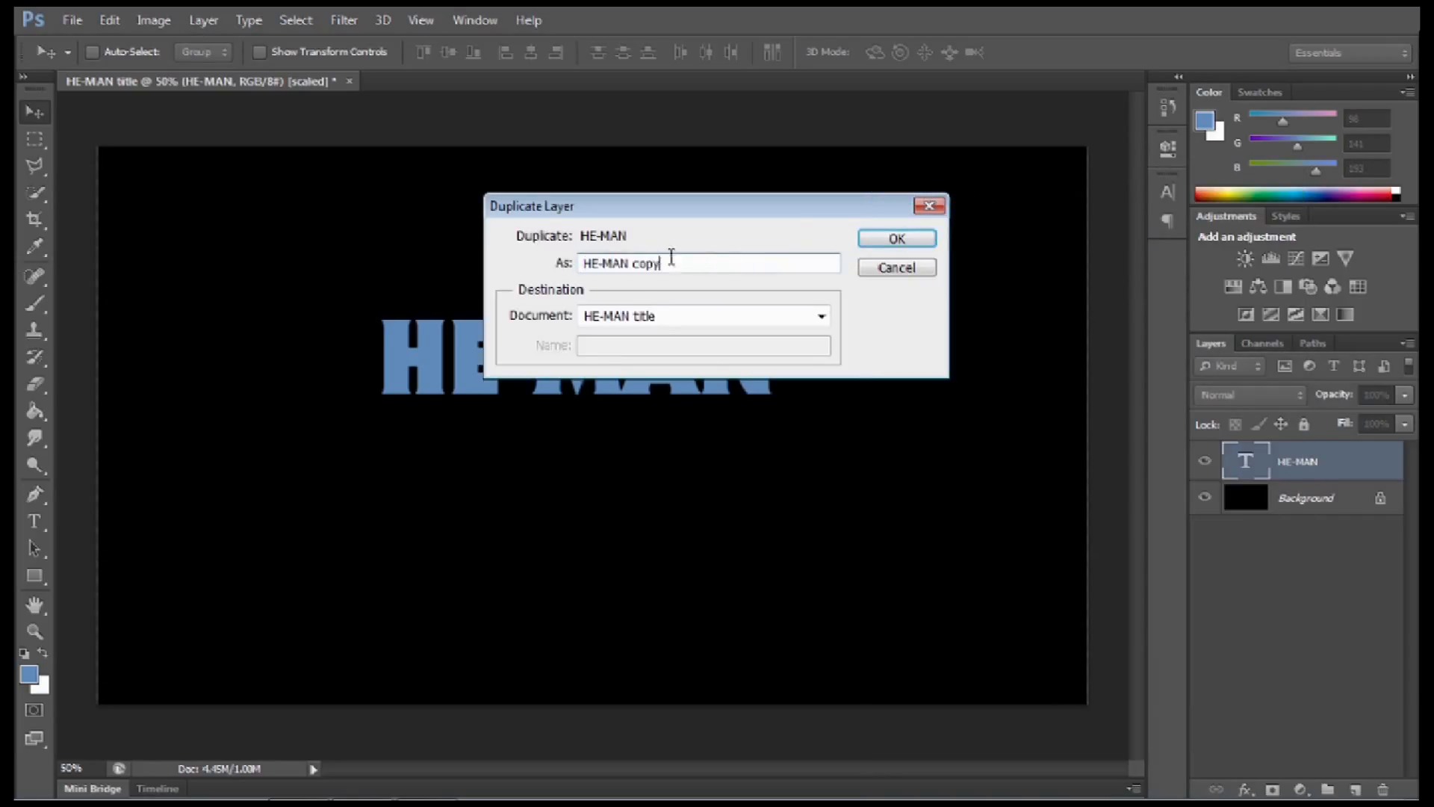
{"action": "left_click_drag", "start_coordinate": [663, 263], "coordinate": [570, 276]}
{"action": "type", "text": "WHITE"}
{"action": "left_click", "coordinate": [897, 237]}
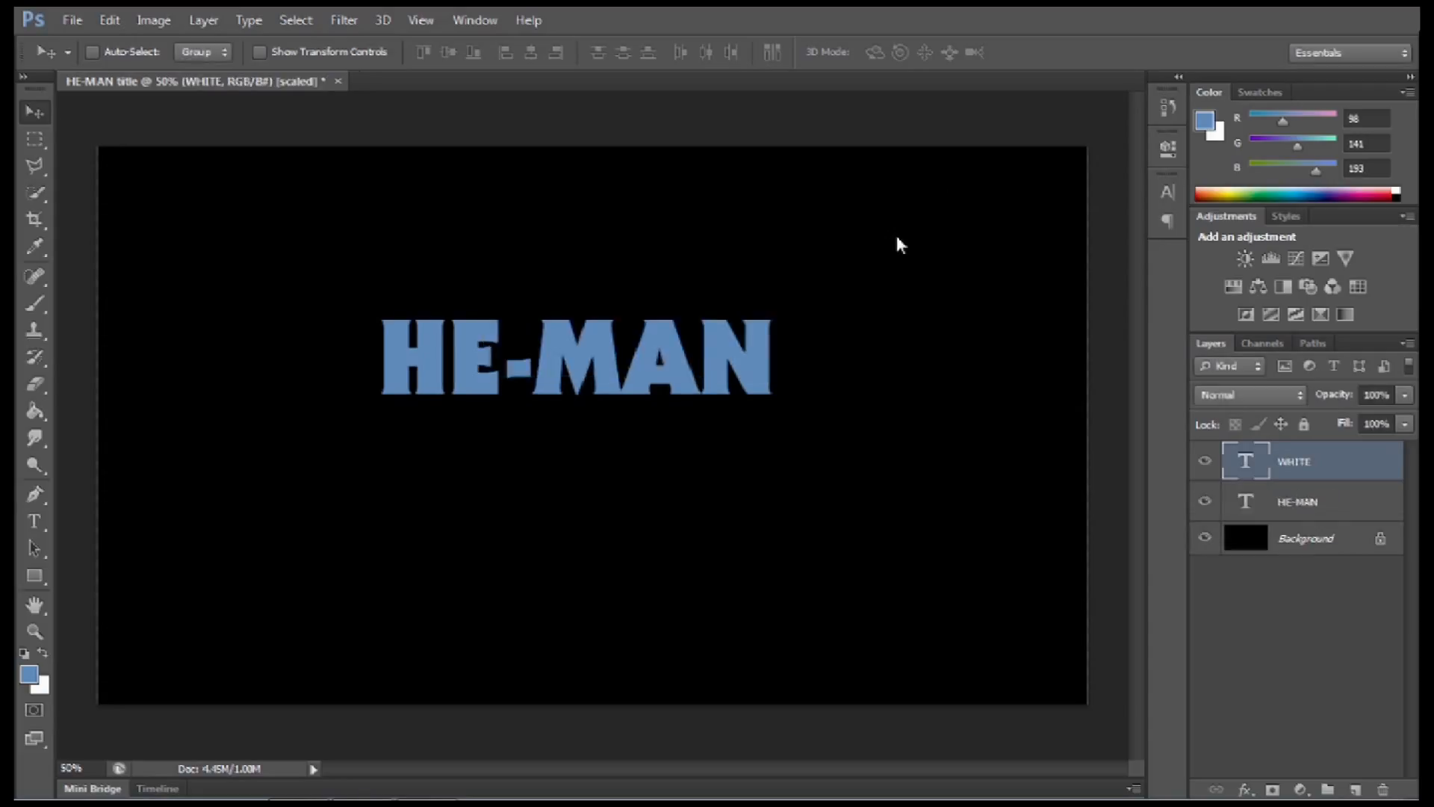
Step: Duplicate the original HE-MAN text layer again and name this copy RED
{"action": "left_click", "coordinate": [1296, 510]}
{"action": "right_click", "coordinate": [1295, 508]}
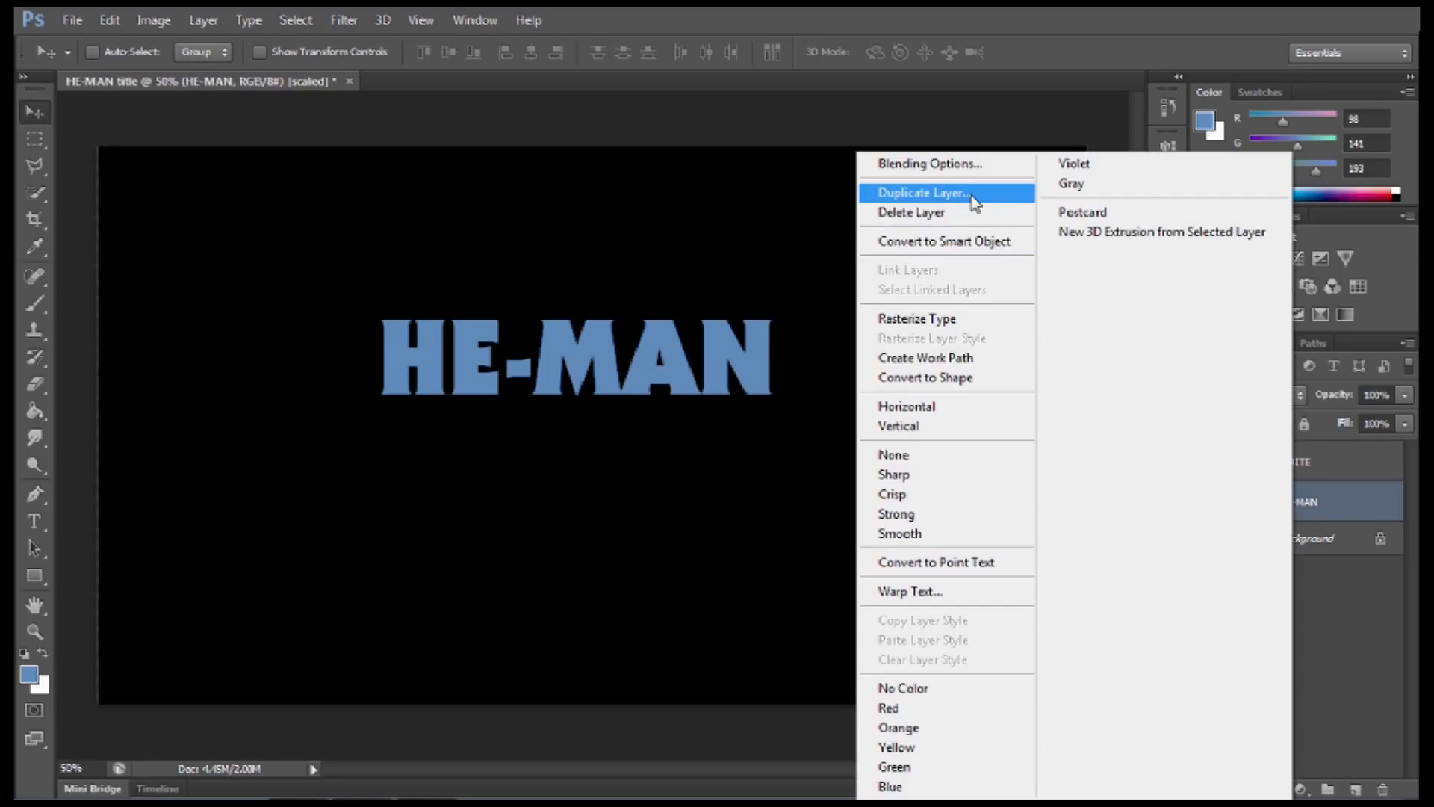
{"action": "left_click", "coordinate": [924, 193]}
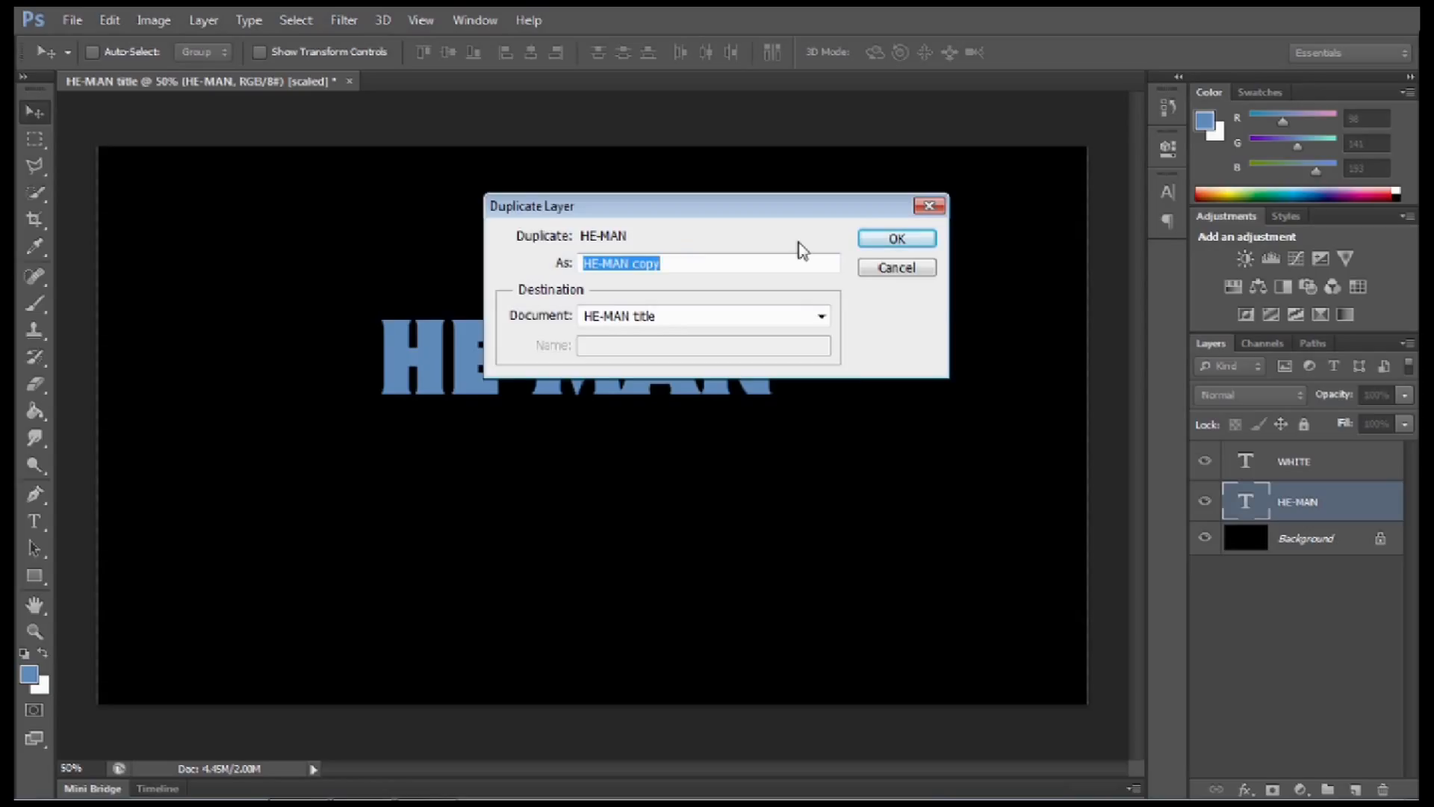
{"action": "type", "text": "RED"}
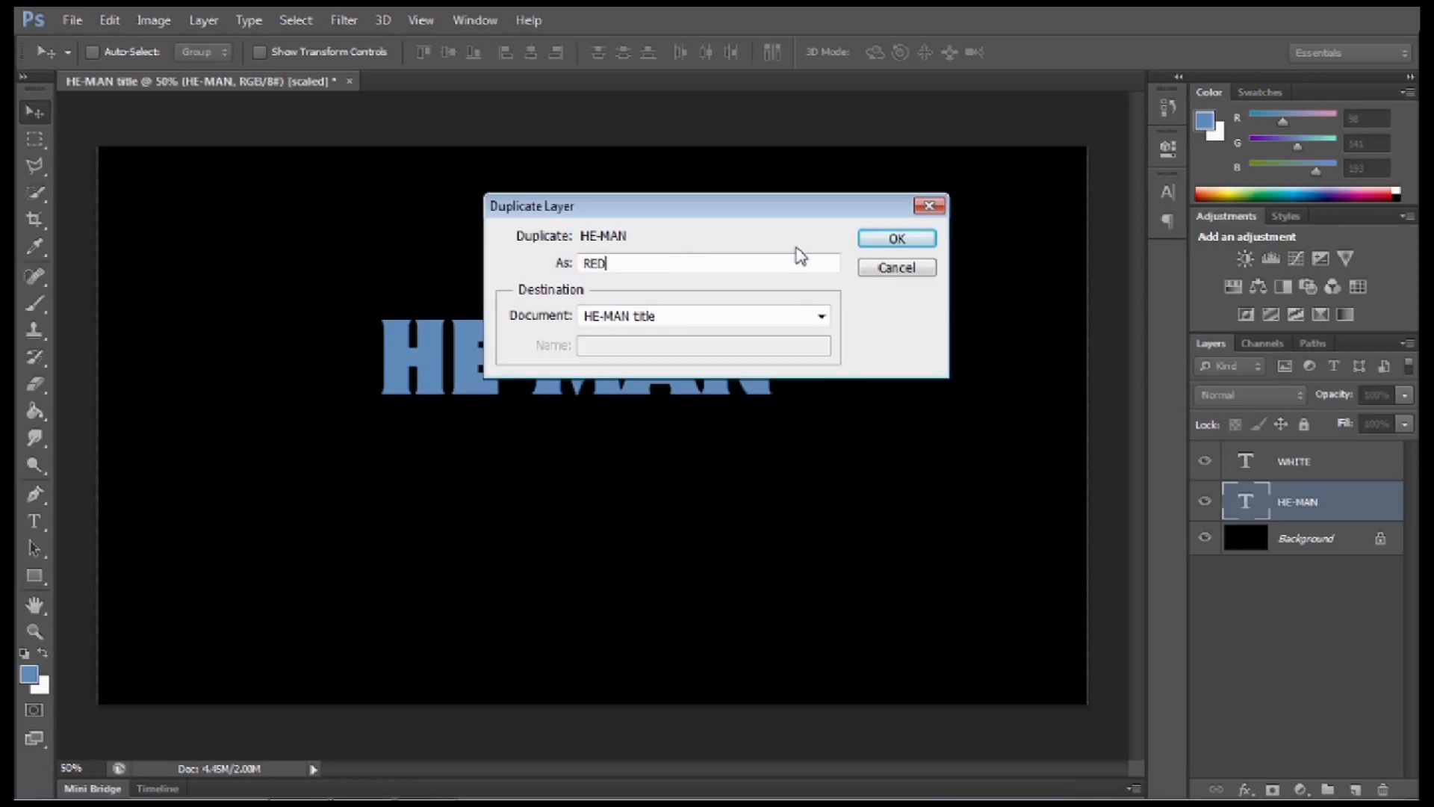
{"action": "left_click", "coordinate": [868, 239]}
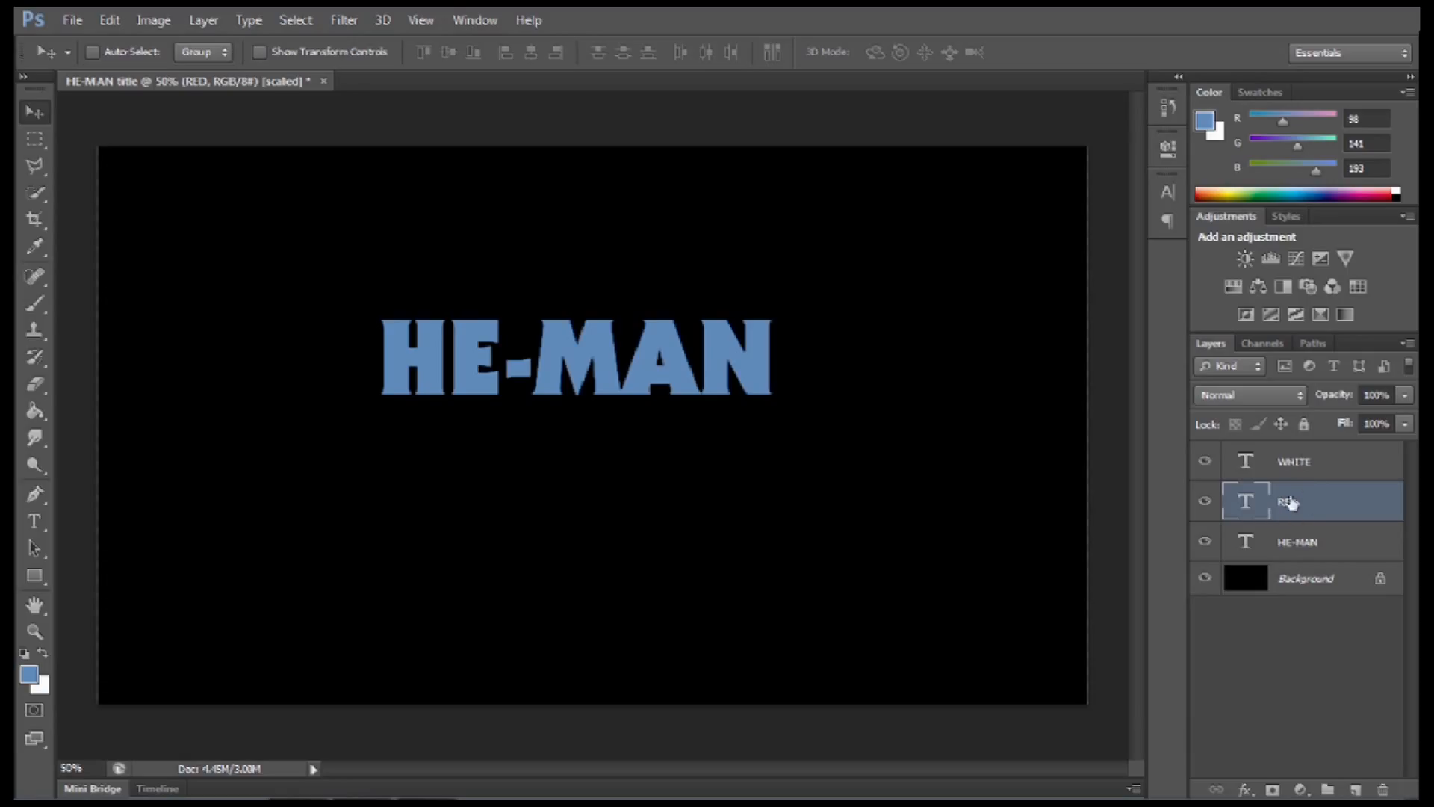
Step: Change the text color of the WHITE layer's HE-MAN lettering to pure white, ffffff
{"action": "left_click", "coordinate": [1299, 553]}
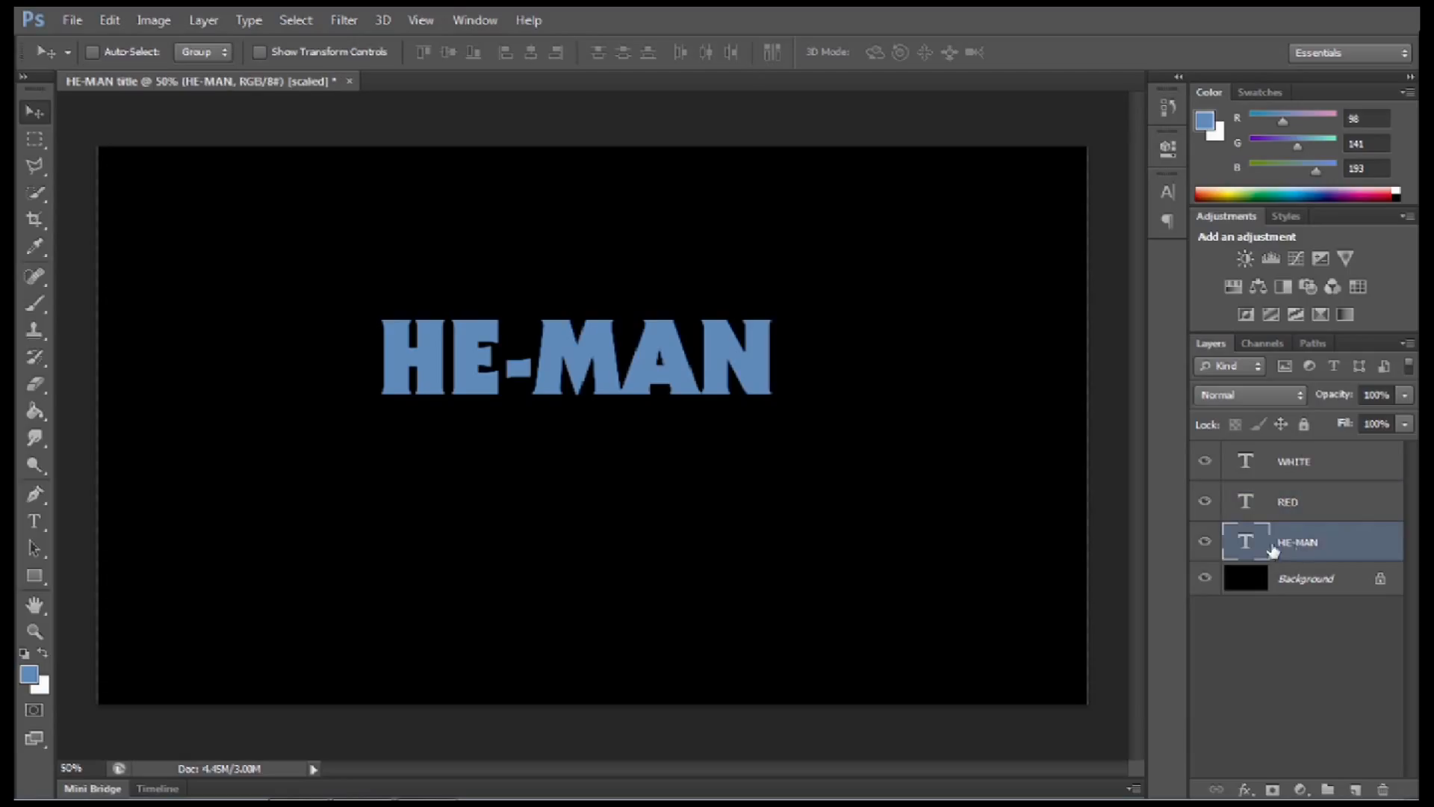
{"action": "left_click", "coordinate": [1288, 511]}
{"action": "left_click", "coordinate": [1286, 467]}
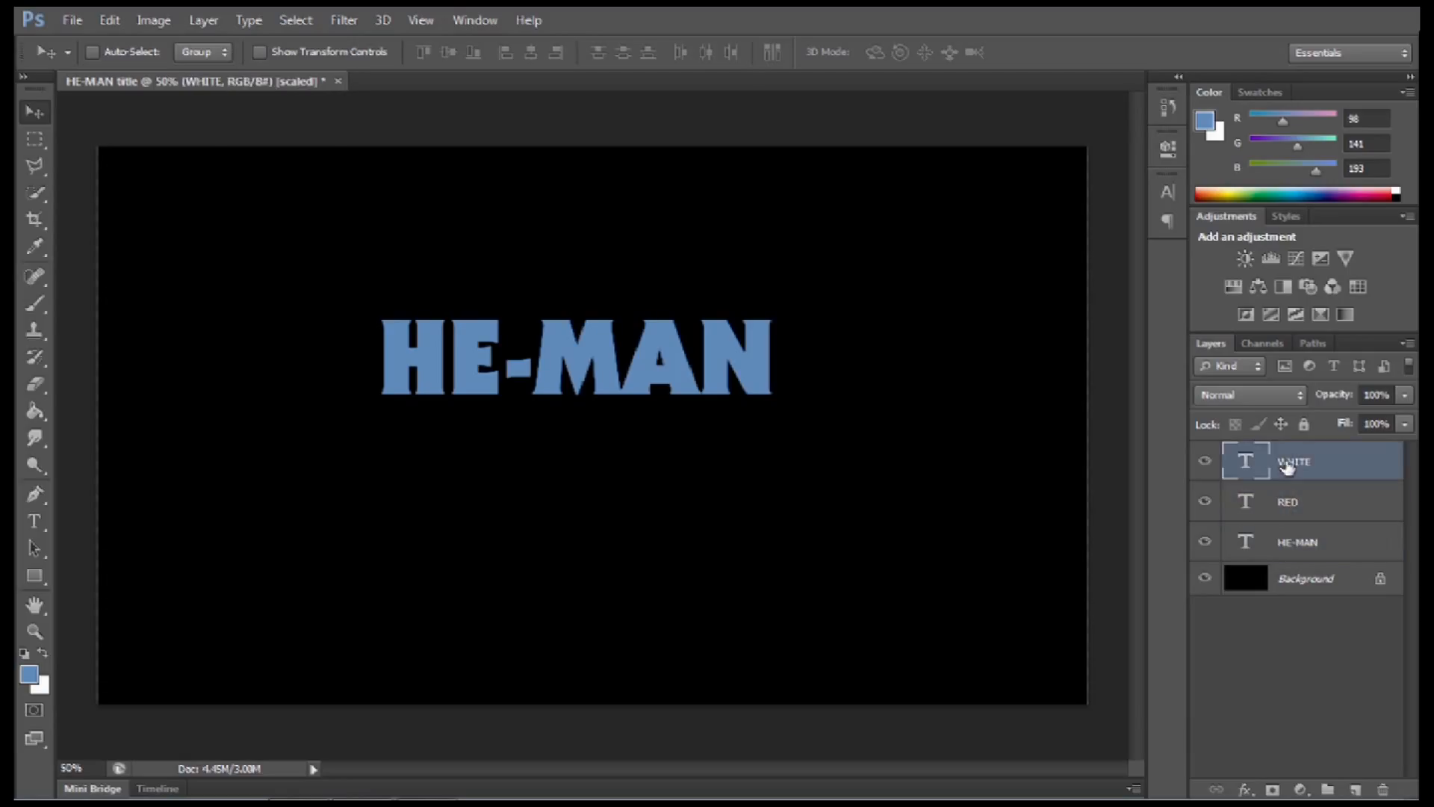
{"action": "left_click", "coordinate": [37, 527]}
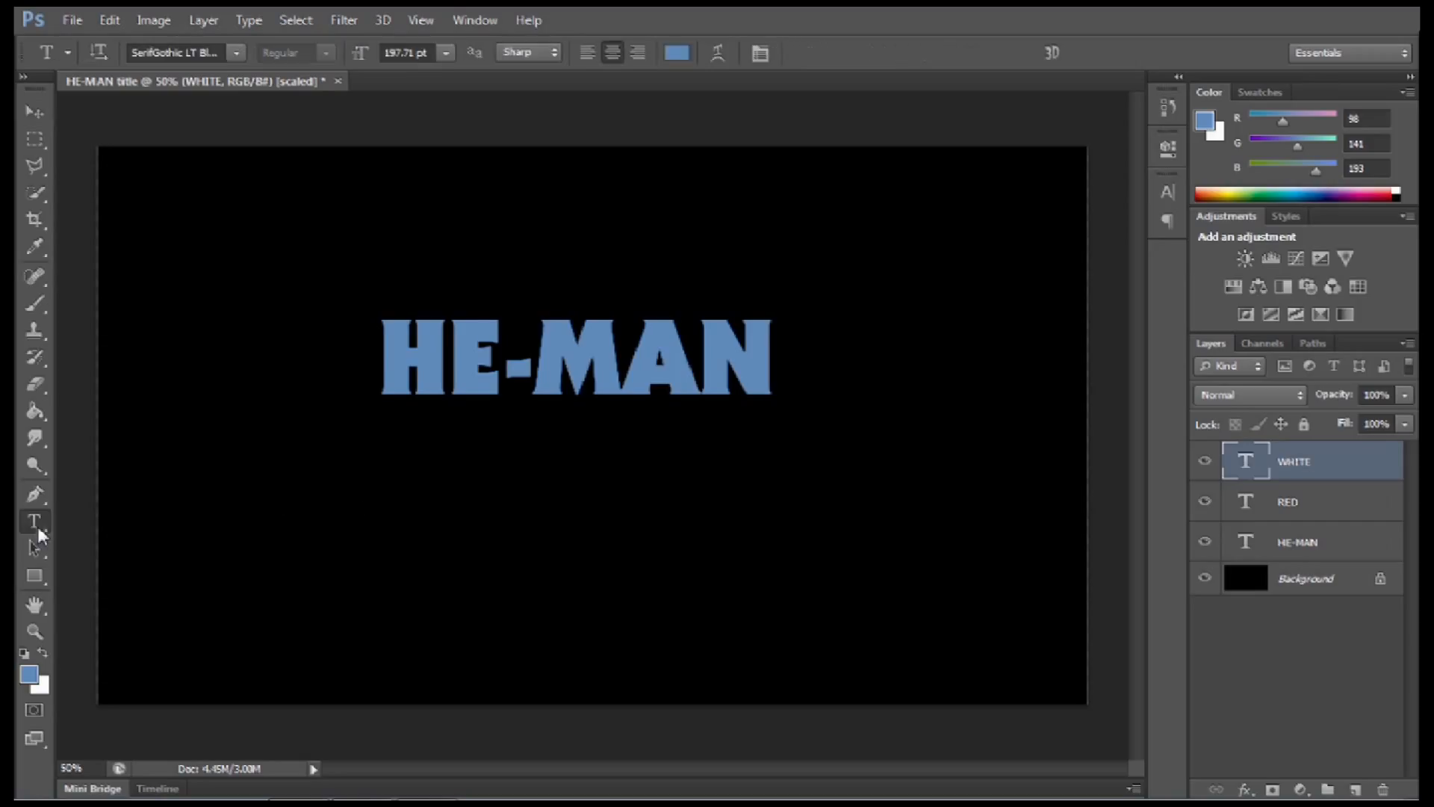
{"action": "left_click", "coordinate": [520, 345]}
{"action": "left_click_drag", "start_coordinate": [369, 362], "coordinate": [1012, 353]}
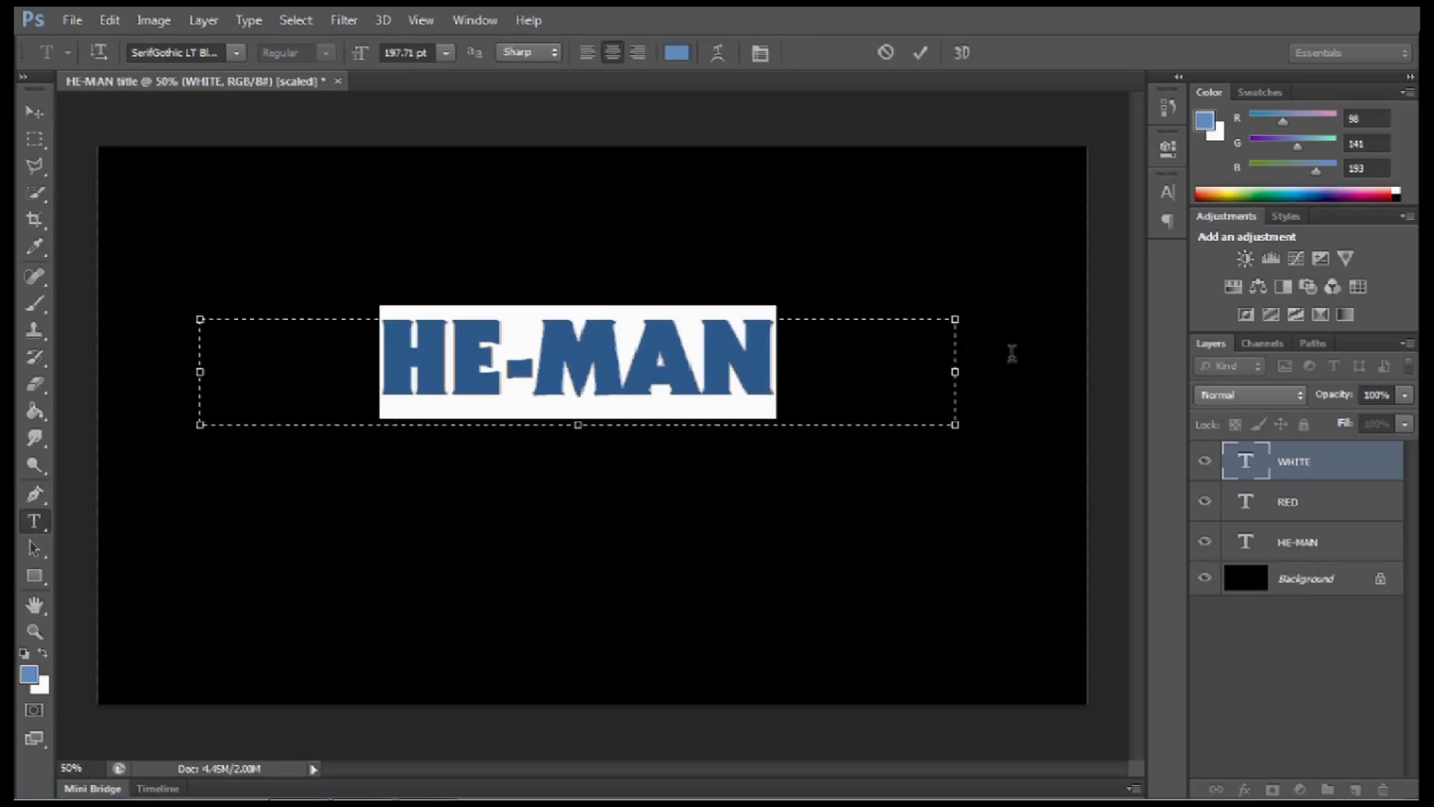
{"action": "left_click", "coordinate": [676, 53]}
{"action": "left_click_drag", "start_coordinate": [490, 278], "coordinate": [412, 157]}
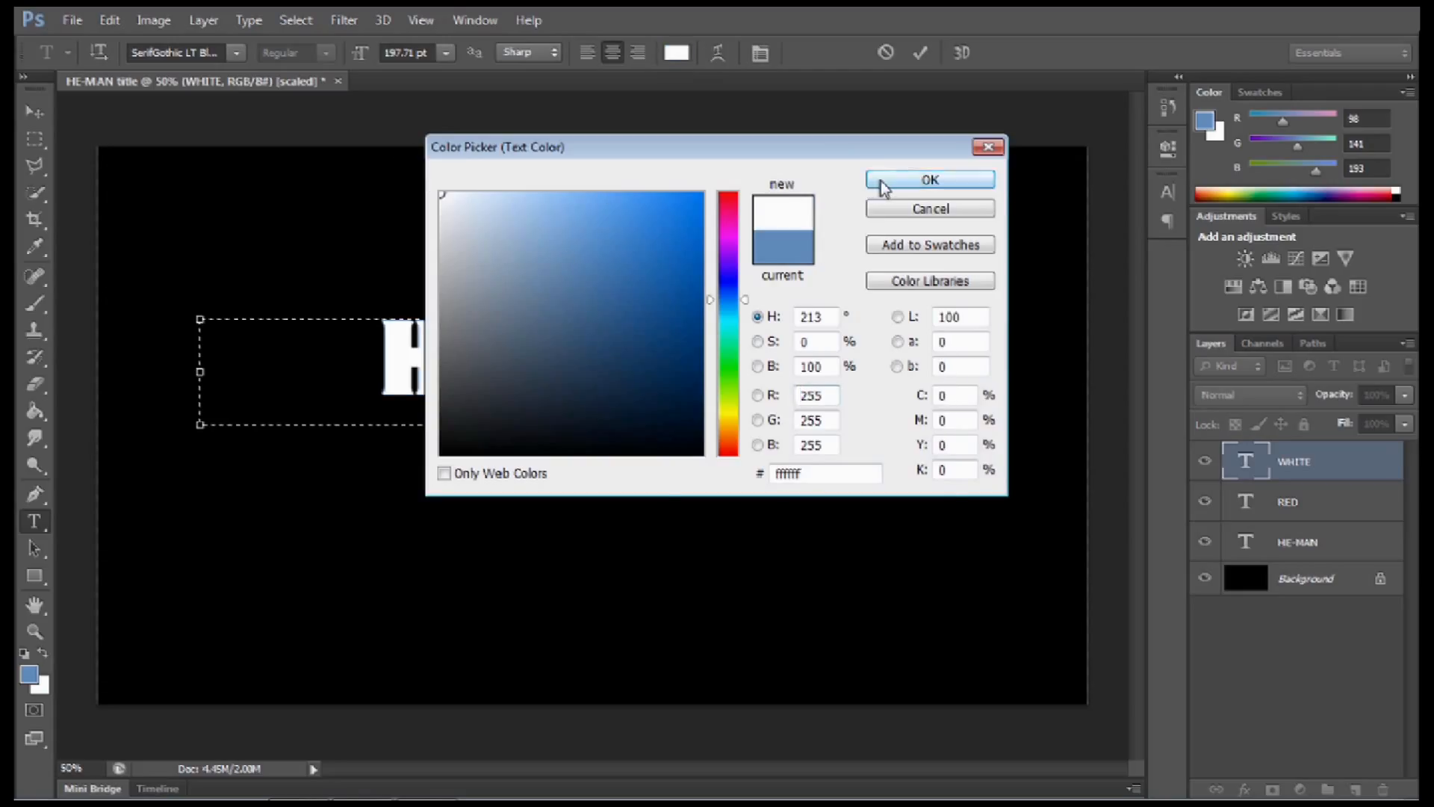
{"action": "left_click", "coordinate": [881, 182]}
{"action": "left_click", "coordinate": [34, 112]}
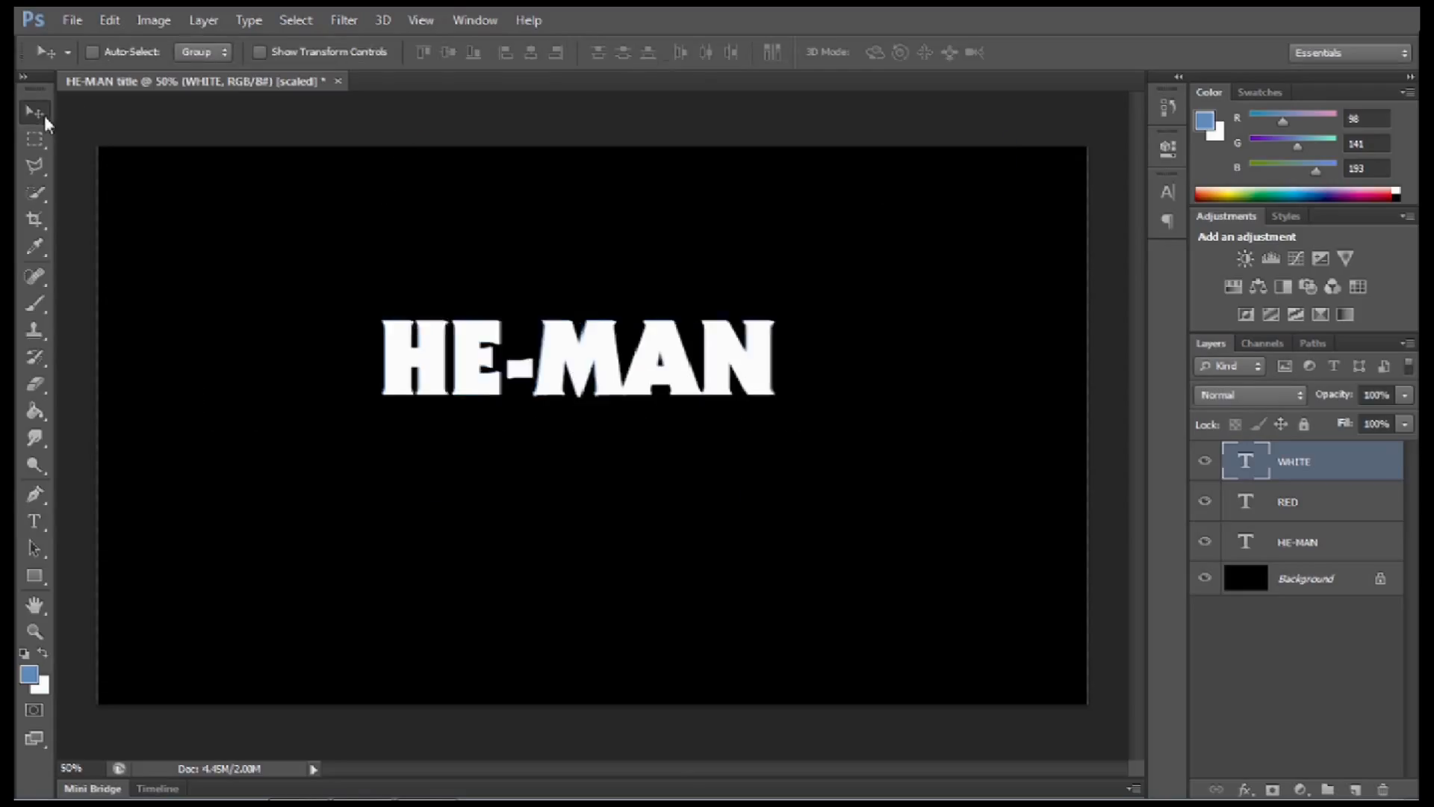
Step: Try moving the white lettering straight up, undo the move, and hide the WHITE layer
{"action": "left_click_drag", "start_coordinate": [578, 365], "coordinate": [579, 292]}
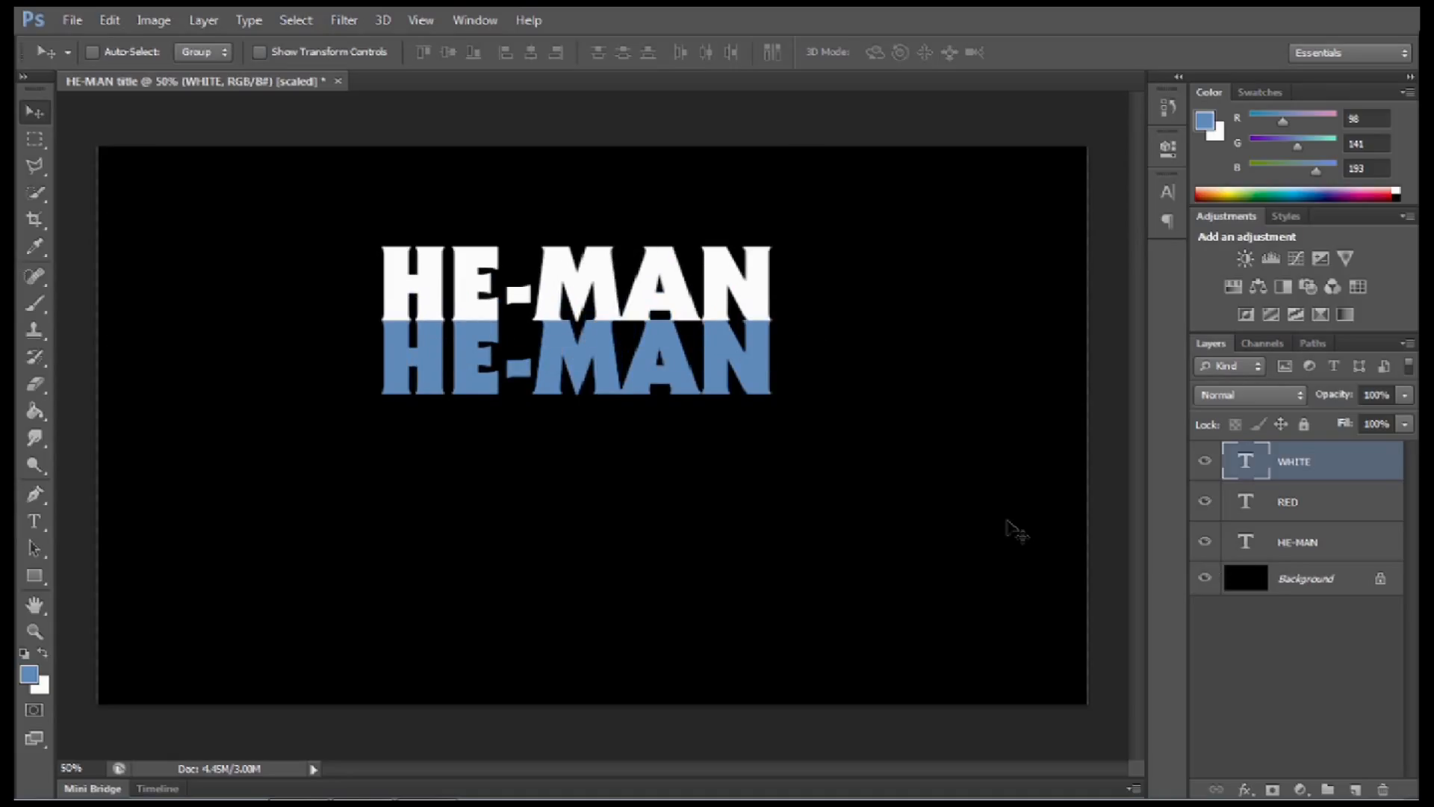
{"action": "key", "text": "ctrl+z"}
{"action": "left_click", "coordinate": [1204, 461]}
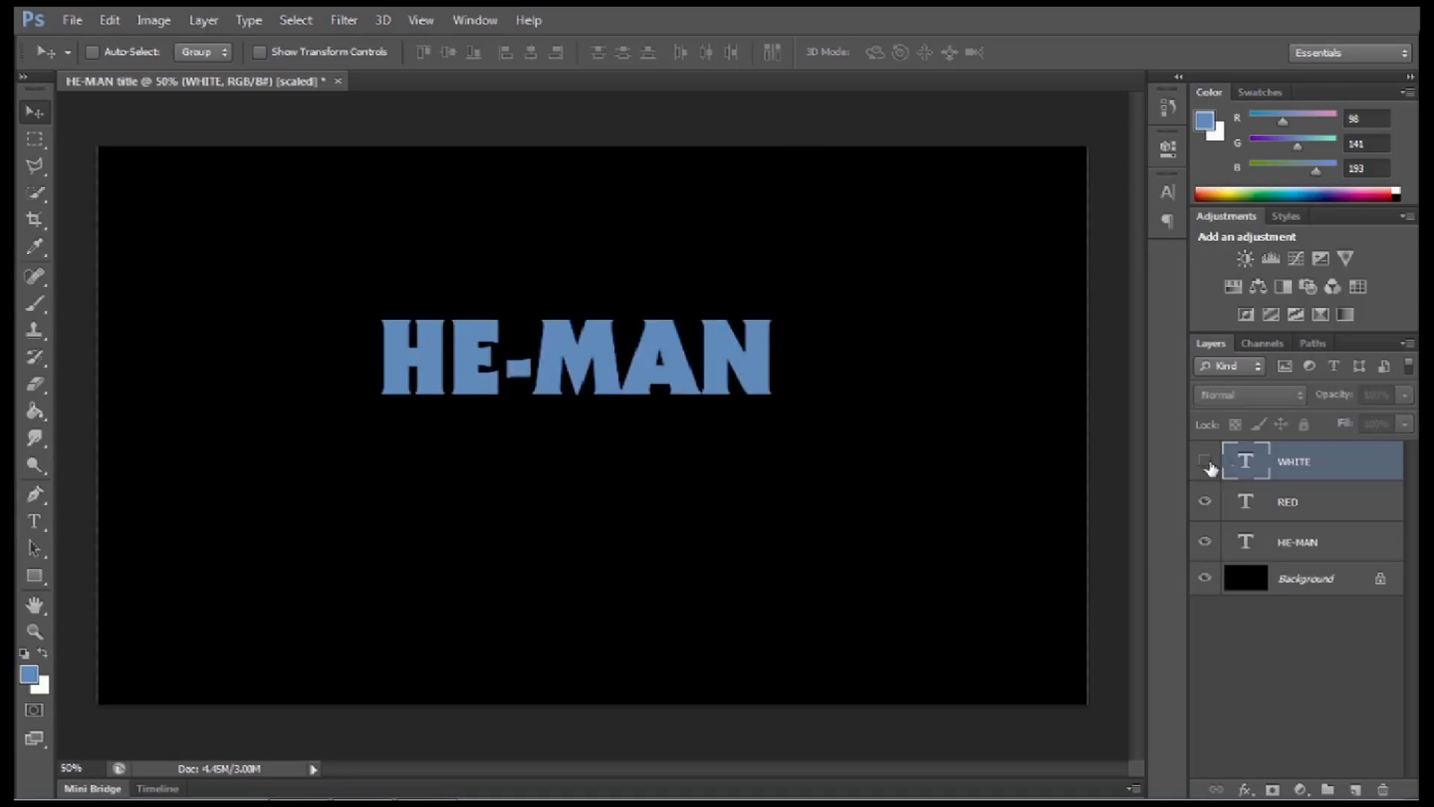
Step: Change the text color of the RED layer's HE-MAN lettering to dark red, 7d1c33
{"action": "left_click", "coordinate": [1301, 507]}
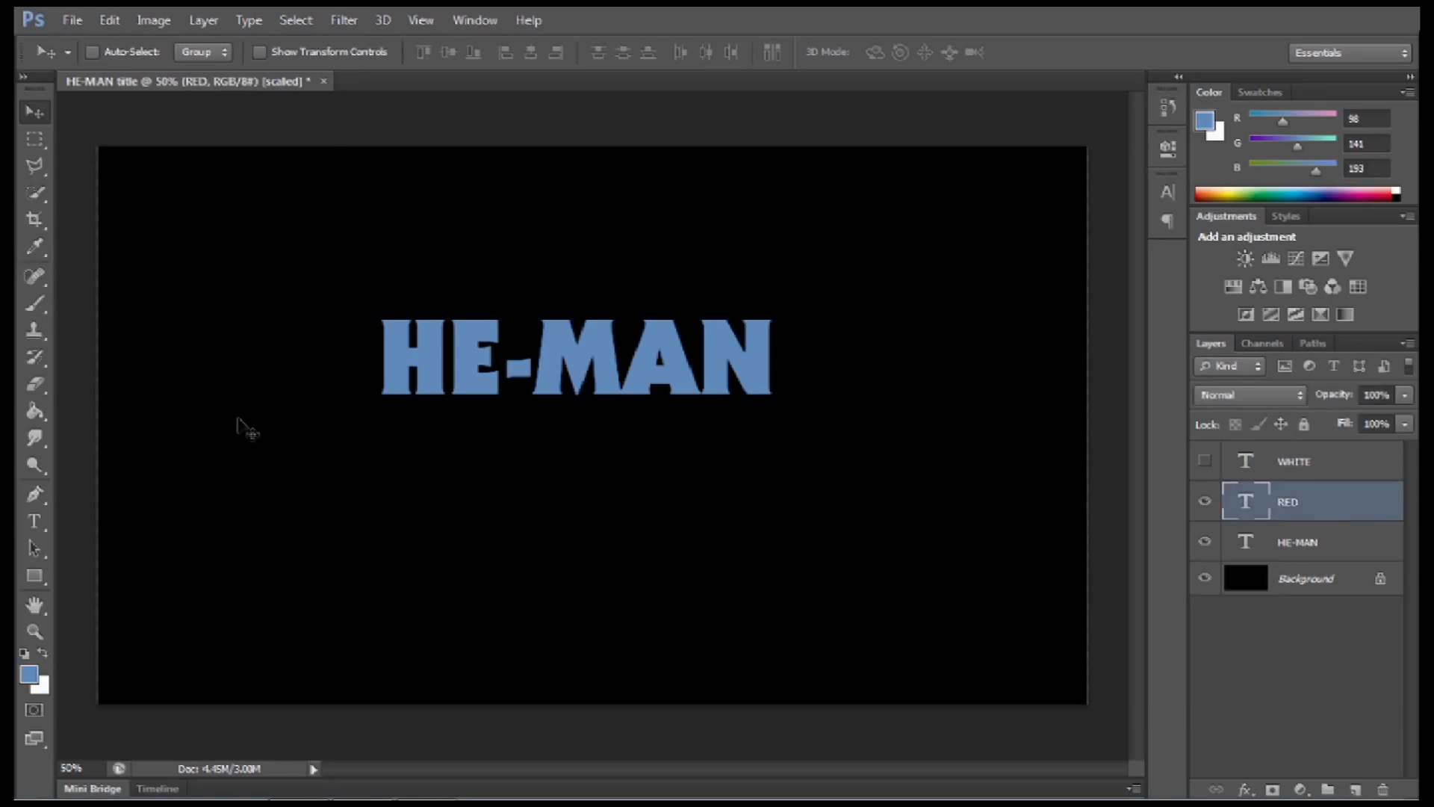
{"action": "left_click", "coordinate": [38, 522]}
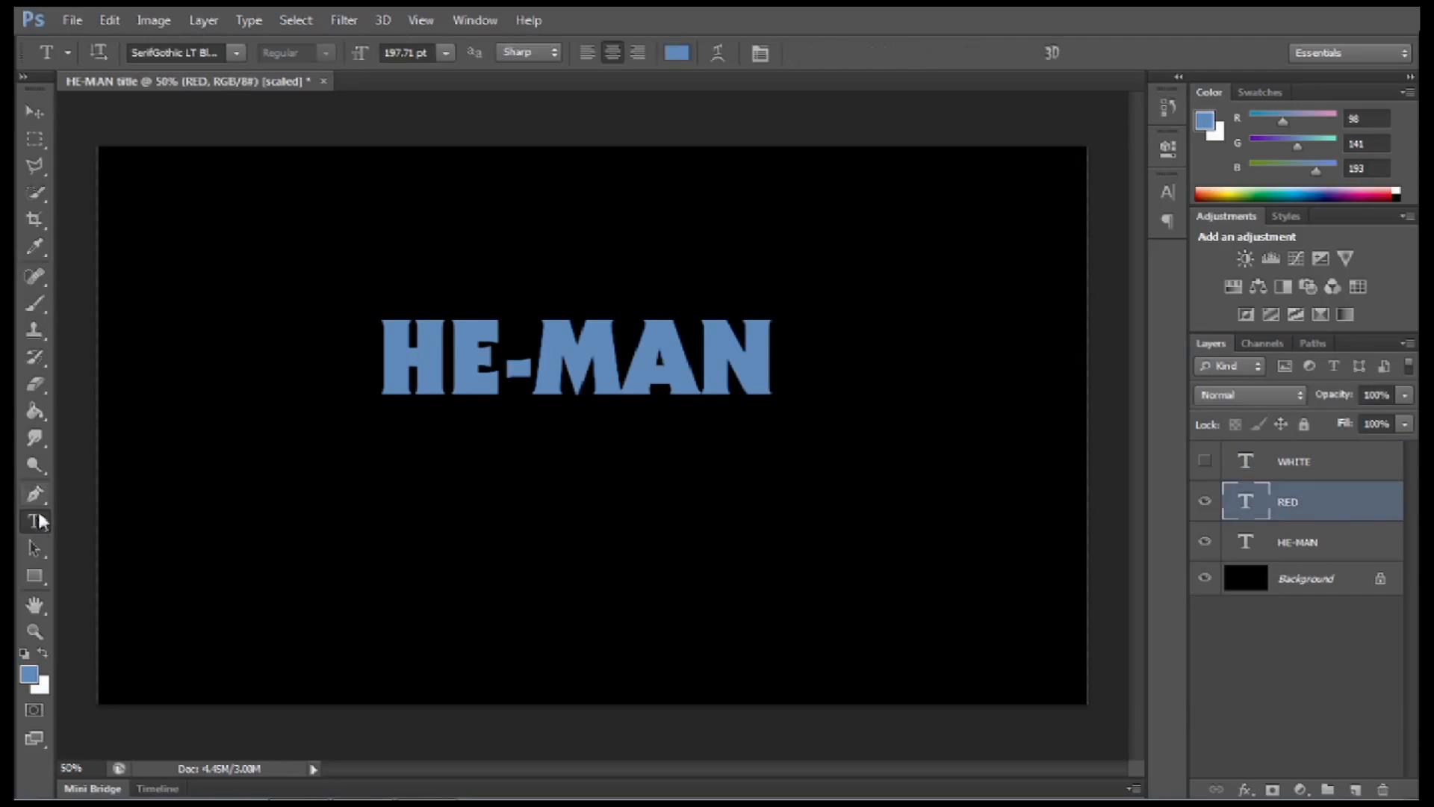
{"action": "left_click", "coordinate": [426, 351]}
{"action": "left_click_drag", "start_coordinate": [382, 356], "coordinate": [944, 356]}
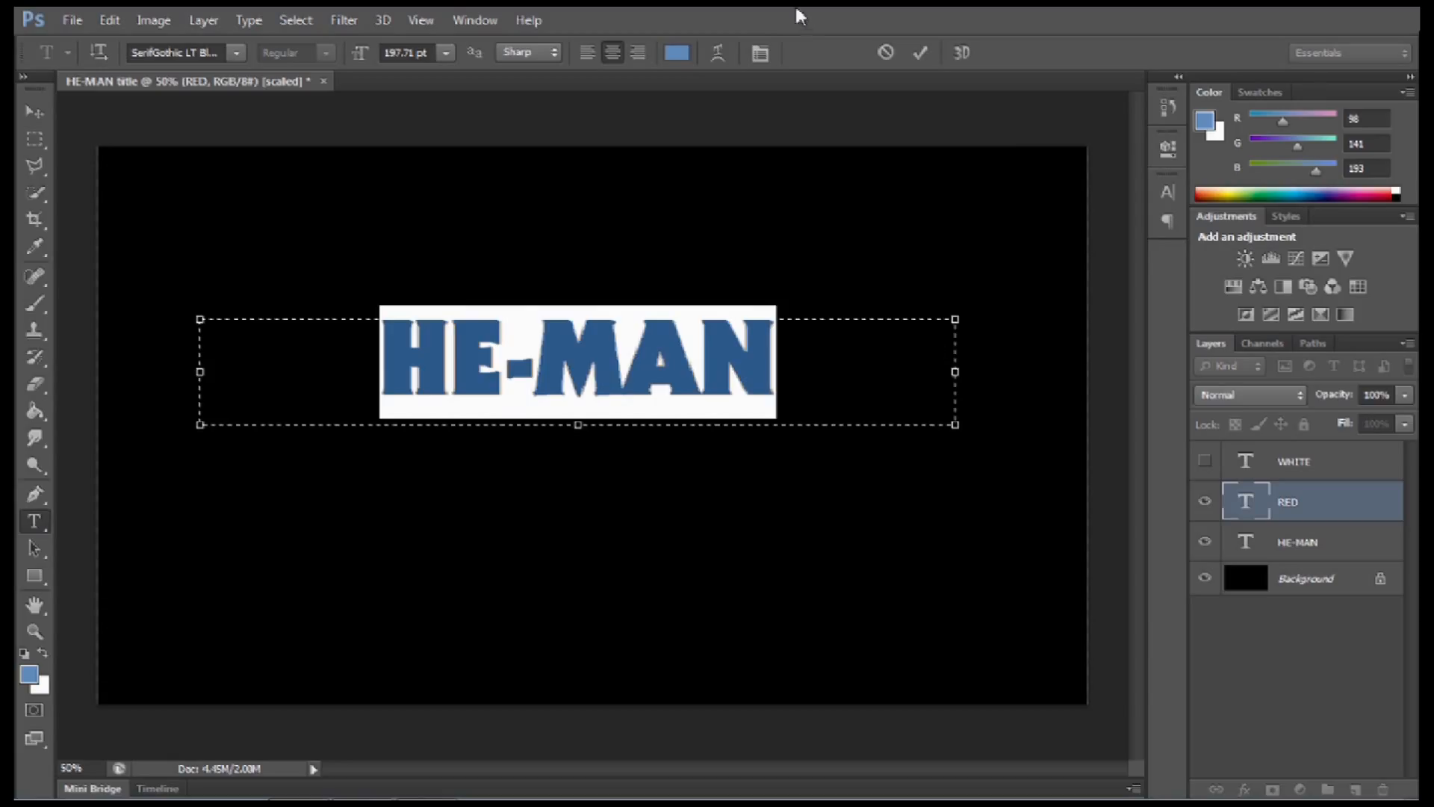
{"action": "left_click", "coordinate": [681, 53]}
{"action": "left_click", "coordinate": [730, 215]}
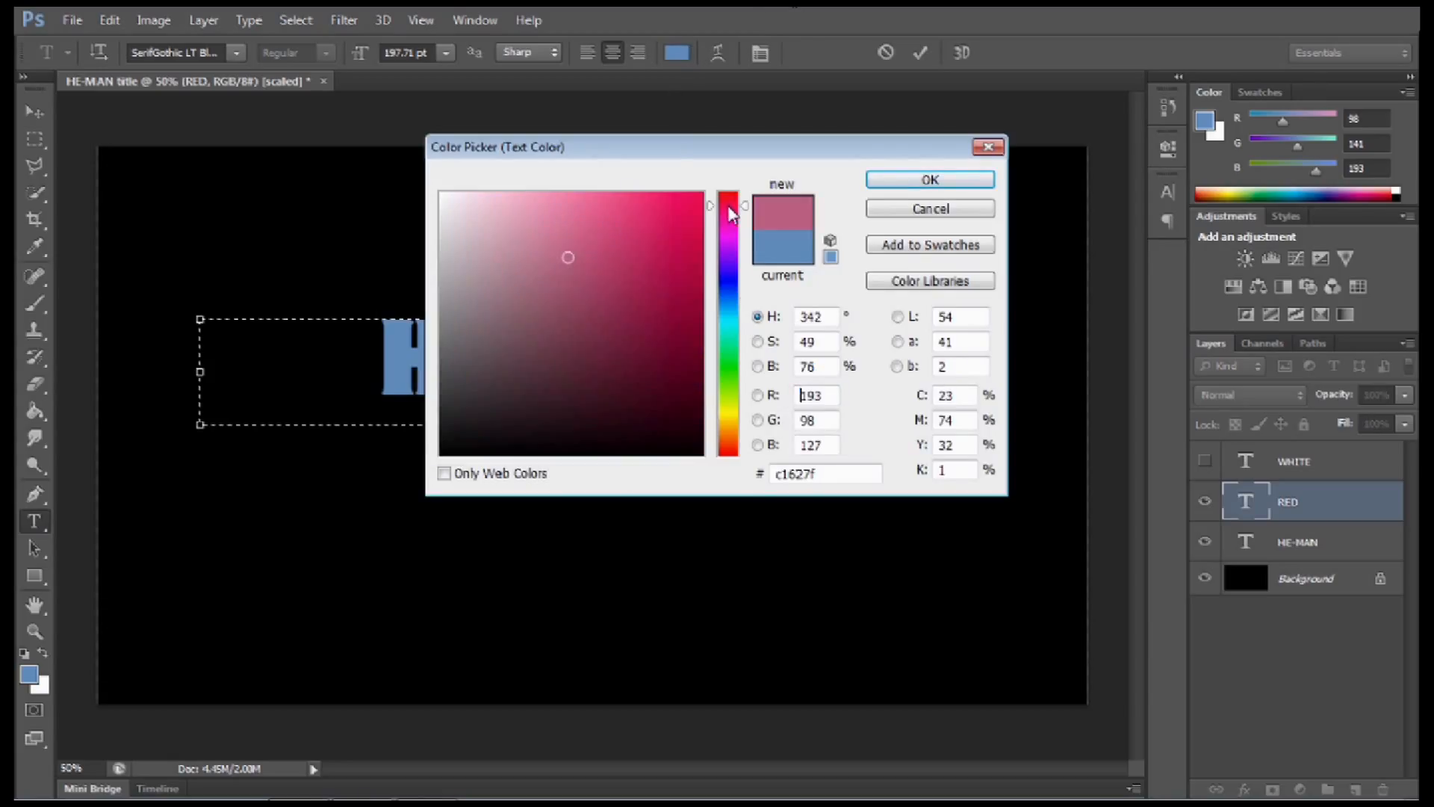
{"action": "left_click_drag", "start_coordinate": [730, 215], "coordinate": [729, 202]}
{"action": "mouse_move", "coordinate": [651, 286]}
{"action": "left_mouse_down"}
{"action": "mouse_move", "coordinate": [585, 336]}
{"action": "mouse_move", "coordinate": [659, 289]}
{"action": "mouse_move", "coordinate": [640, 311]}
{"action": "mouse_move", "coordinate": [602, 310]}
{"action": "mouse_move", "coordinate": [644, 346]}
{"action": "mouse_move", "coordinate": [644, 326]}
{"action": "left_mouse_up"}
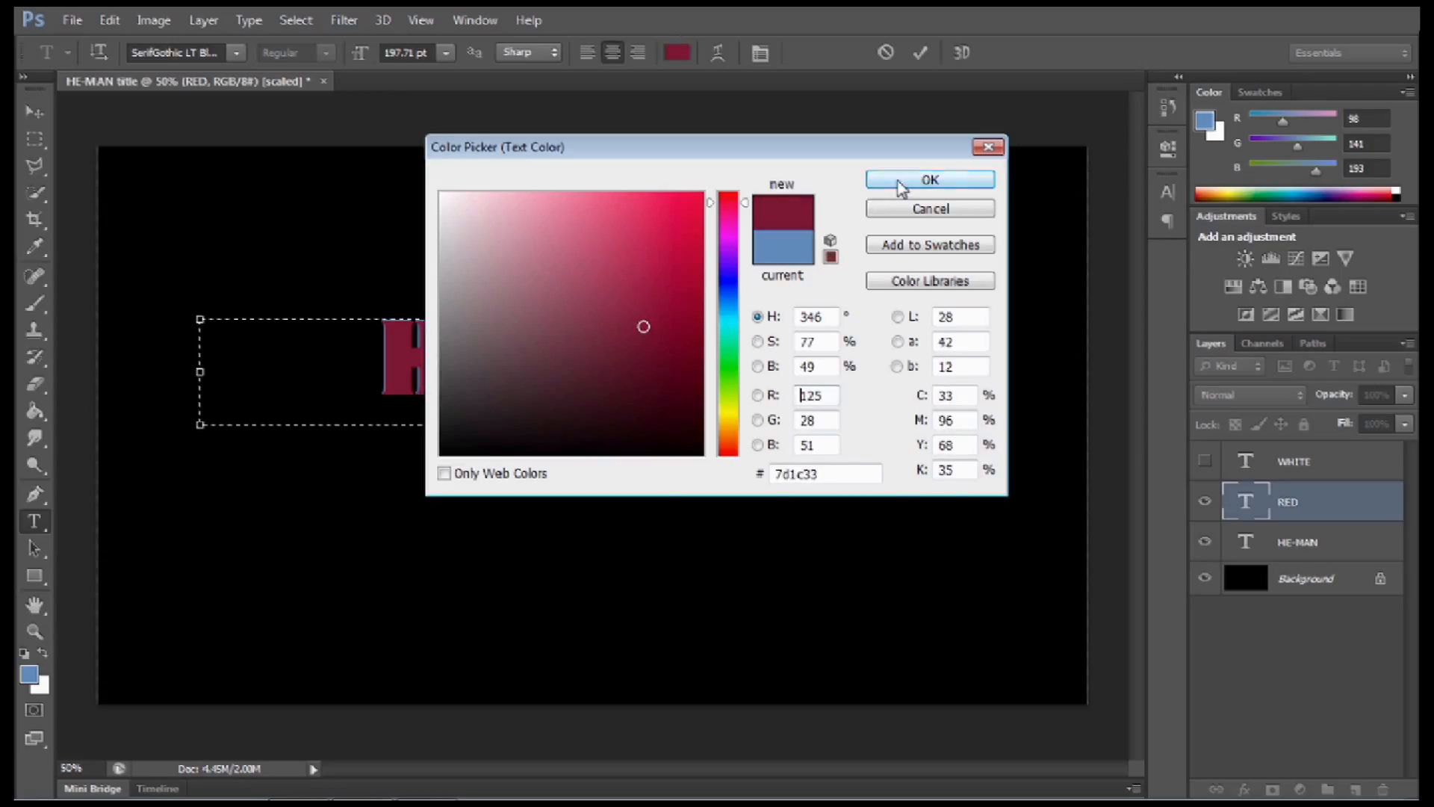
{"action": "left_click", "coordinate": [899, 181]}
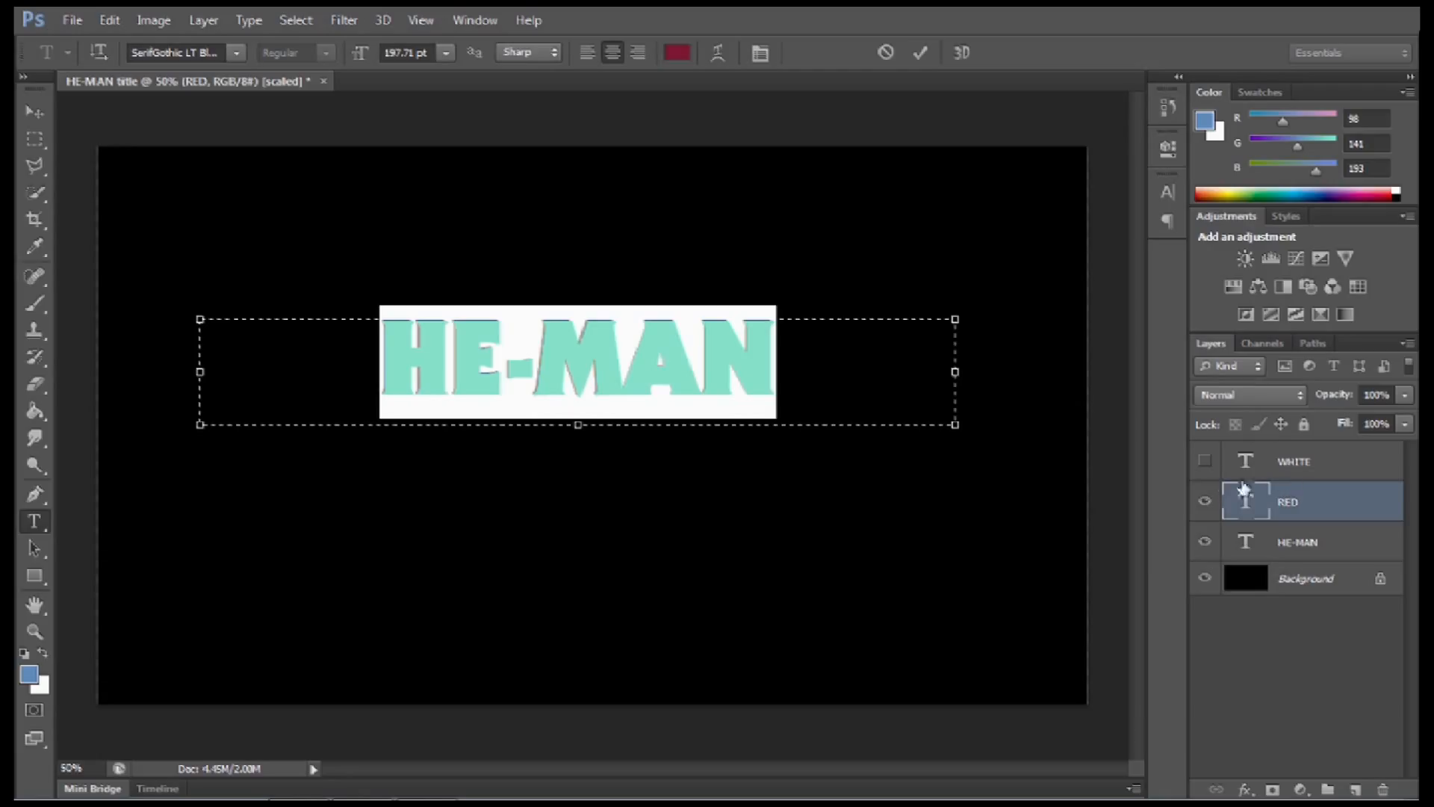
{"action": "left_click", "coordinate": [35, 112]}
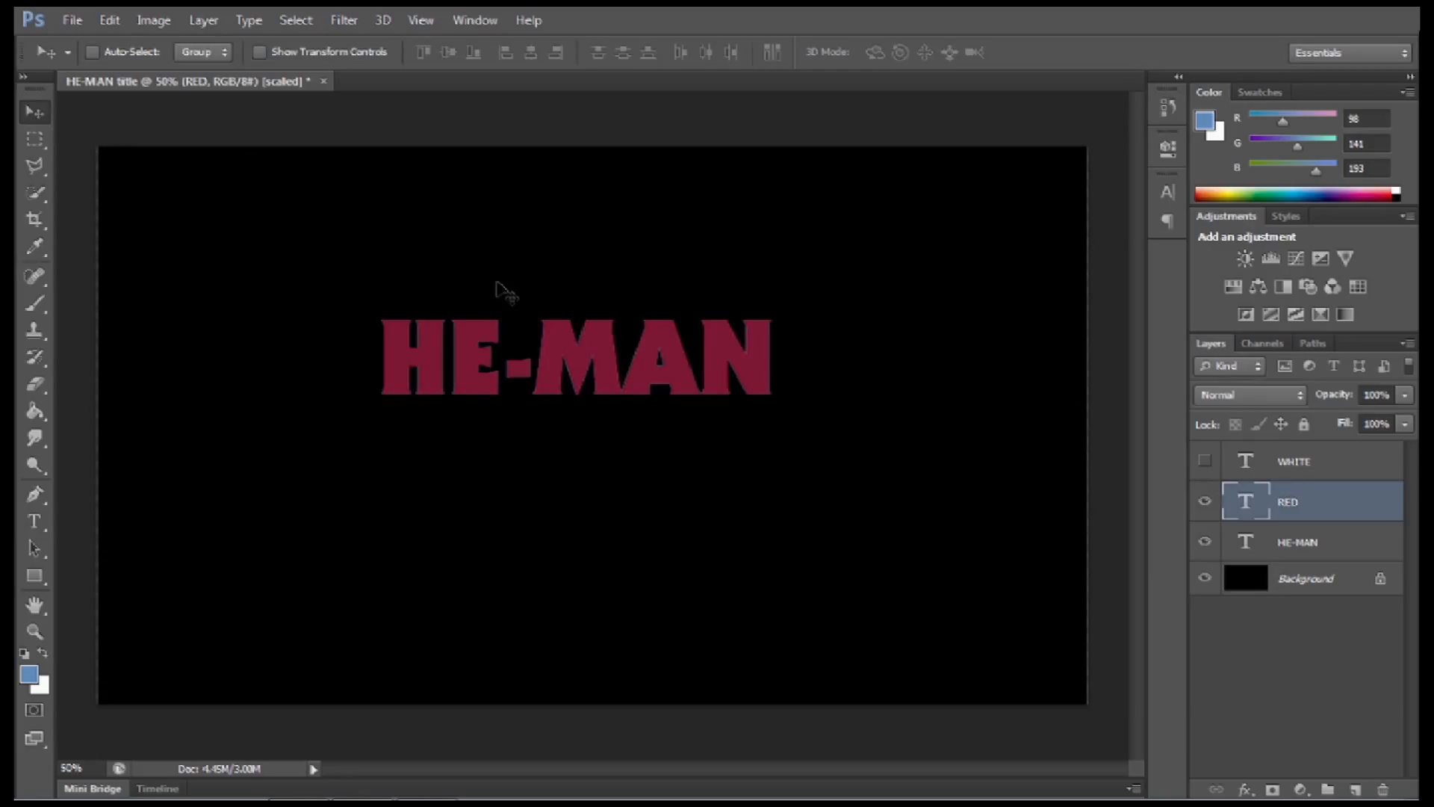
Step: Hide the RED layer and add a Pattern Overlay with the fifth, near-white textured pattern to the original HE-MAN layer
{"action": "left_click", "coordinate": [1204, 502]}
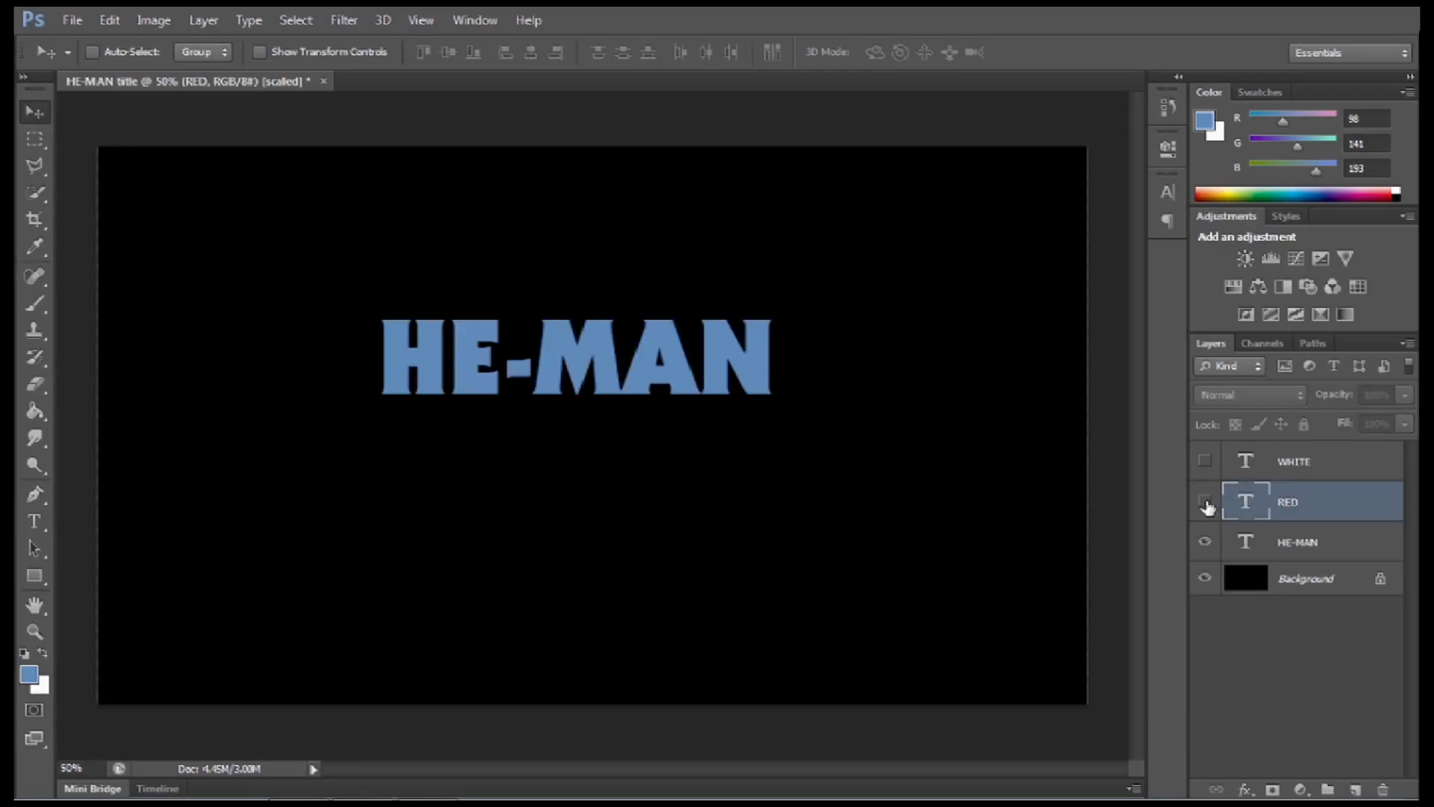
{"action": "left_click", "coordinate": [1322, 550]}
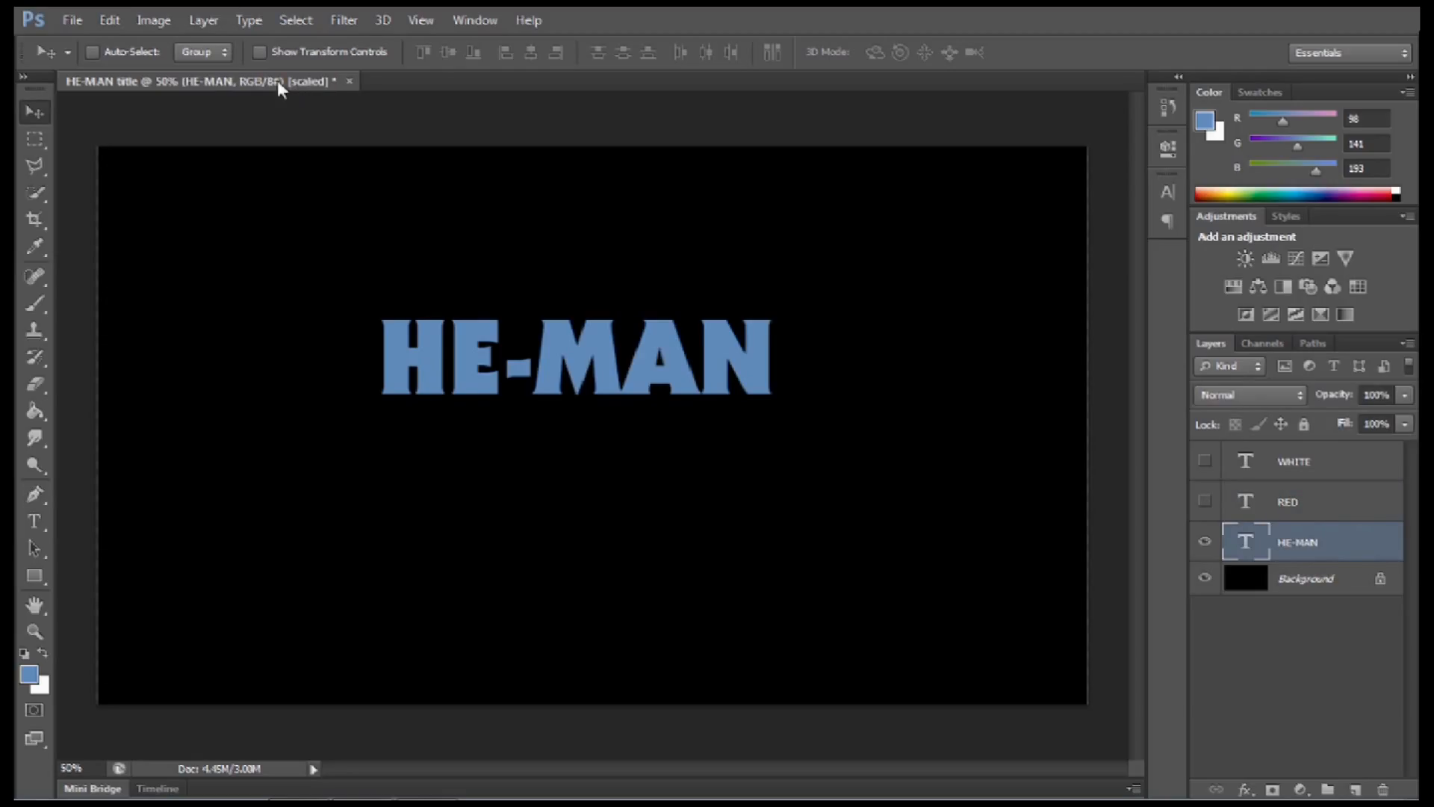
{"action": "left_click", "coordinate": [200, 22]}
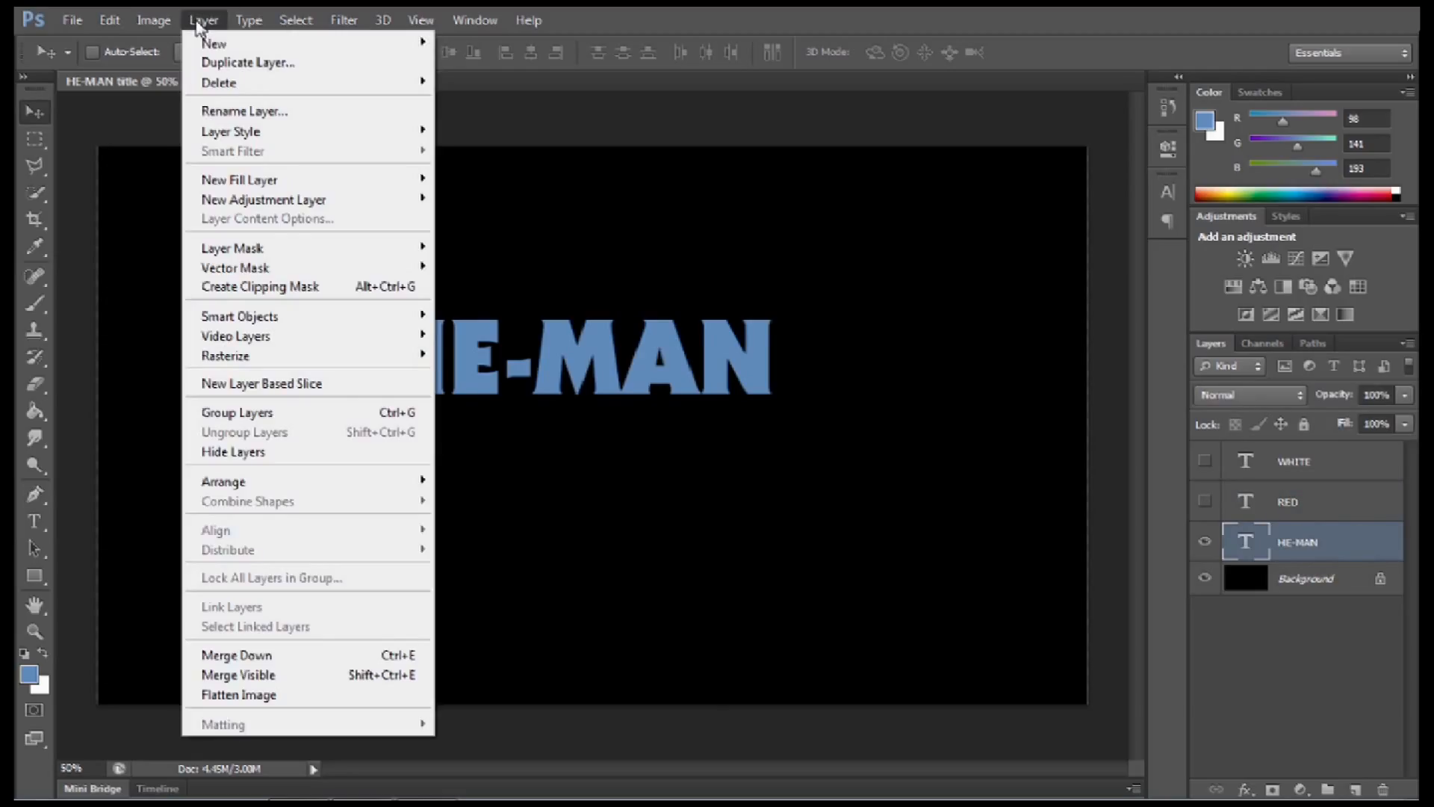
{"action": "mouse_move", "coordinate": [250, 136]}
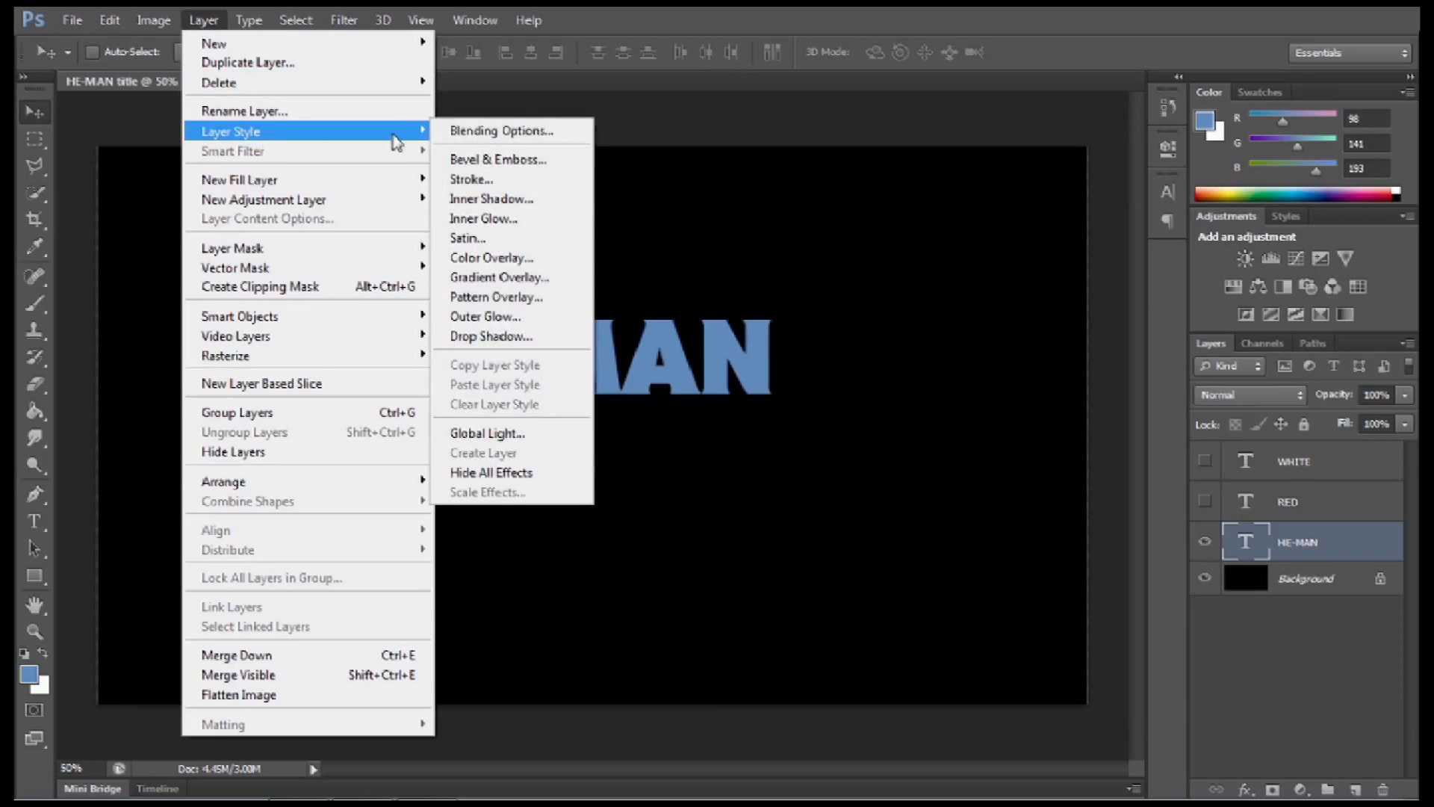
{"action": "left_click", "coordinate": [463, 135]}
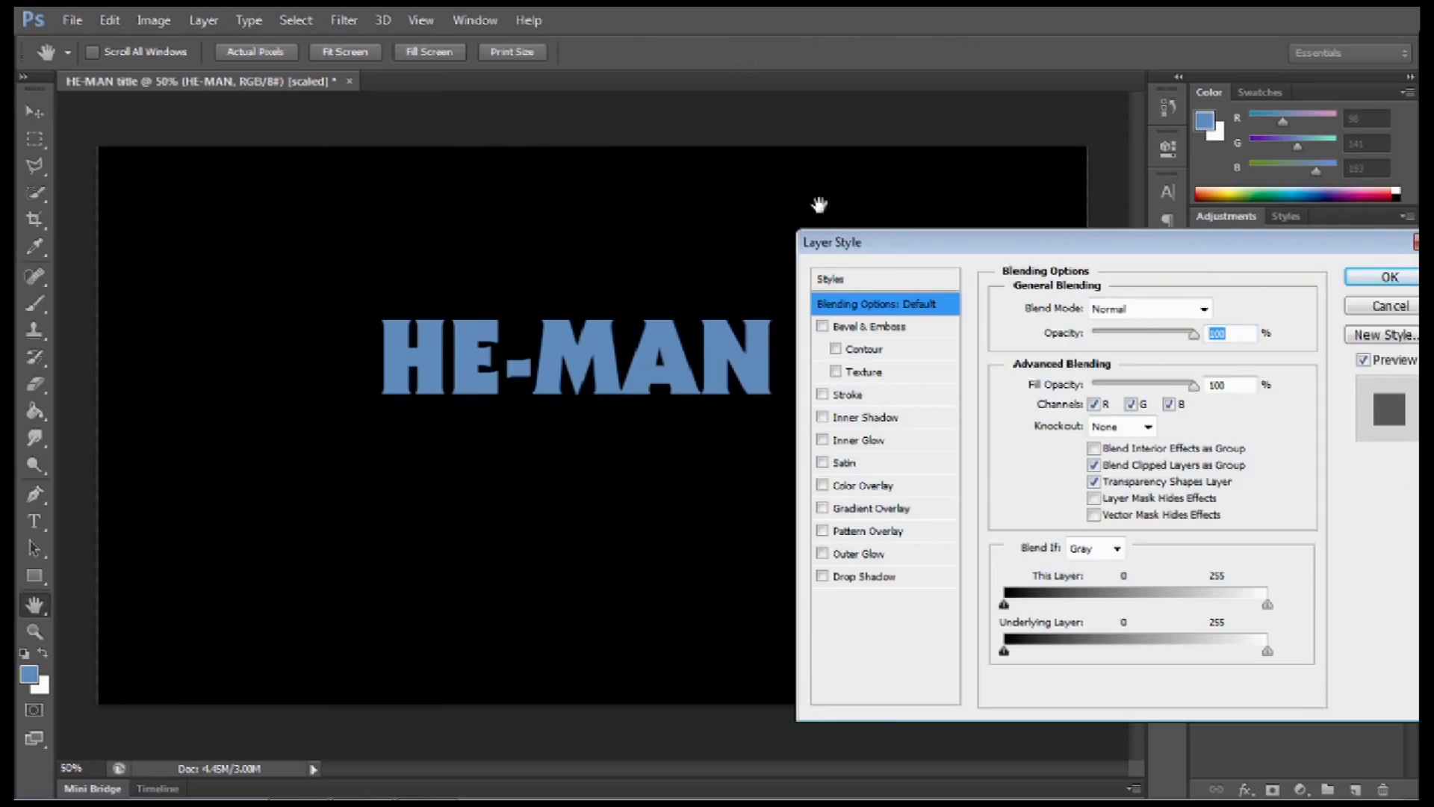
{"action": "left_click_drag", "start_coordinate": [896, 241], "coordinate": [782, 221]}
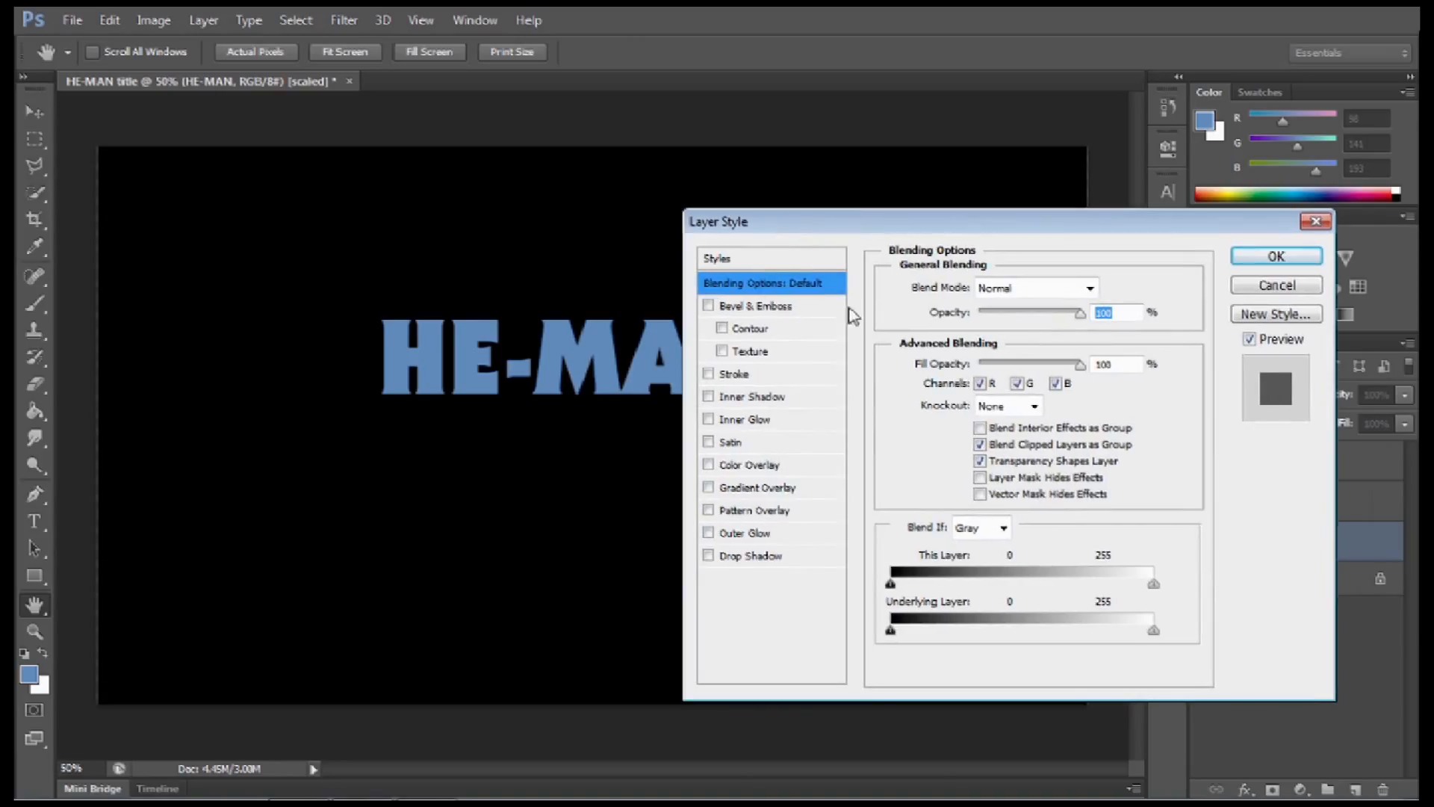
{"action": "left_click", "coordinate": [777, 487]}
{"action": "left_click", "coordinate": [732, 511]}
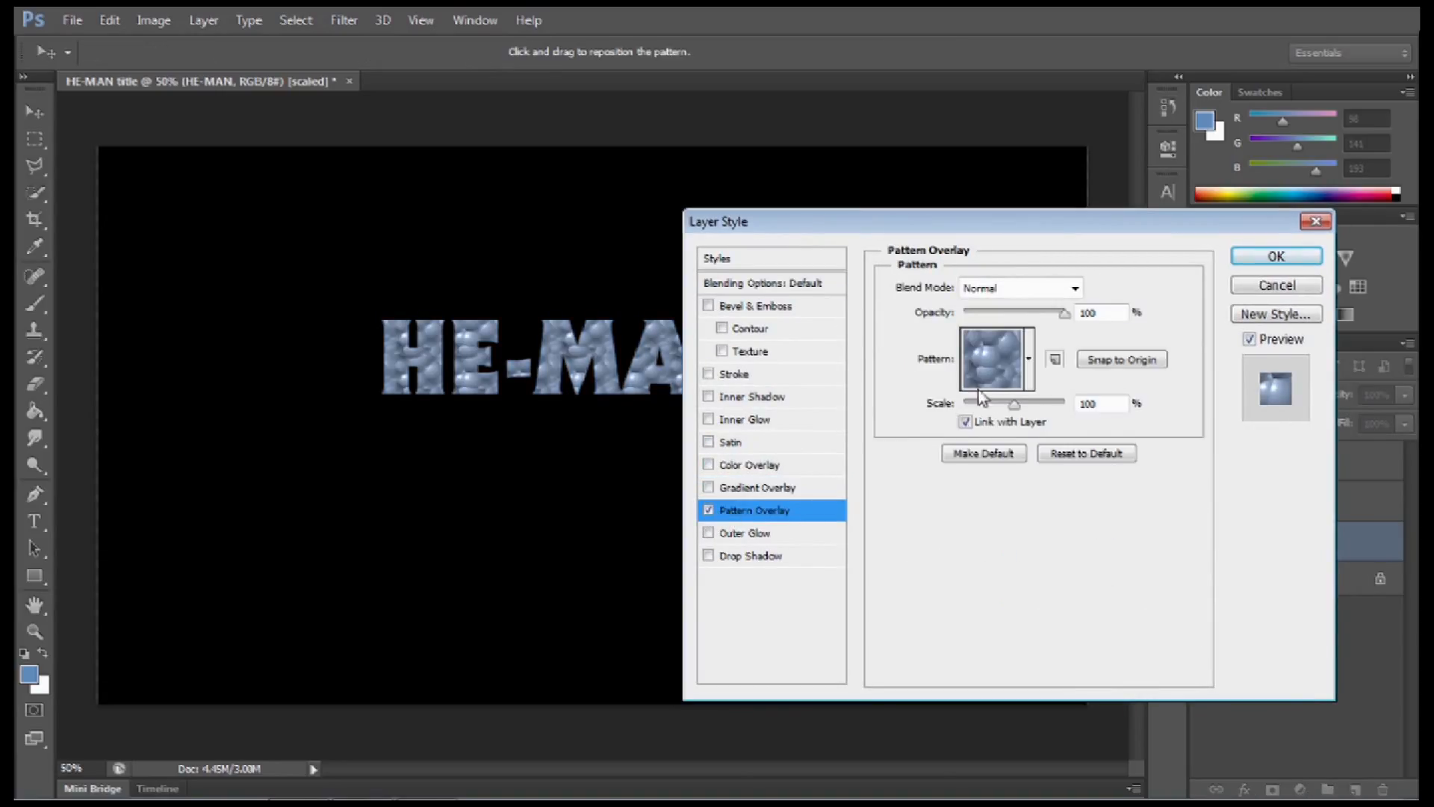
{"action": "left_click", "coordinate": [1030, 361]}
{"action": "left_click", "coordinate": [1032, 424]}
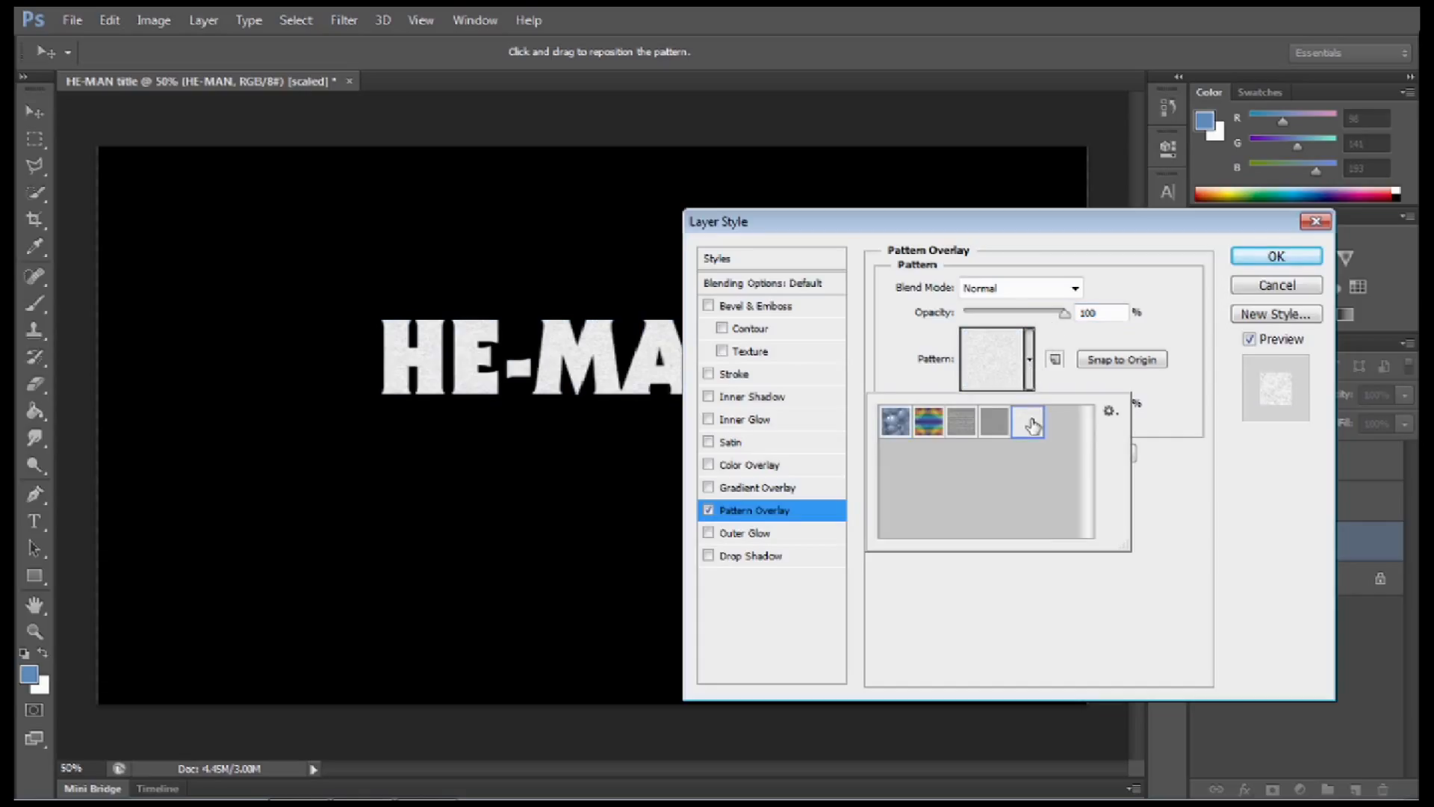
Step: Set the pattern overlay's blend mode to Multiply and apply the layer style to the blue HE-MAN text
{"action": "left_click", "coordinate": [1075, 289]}
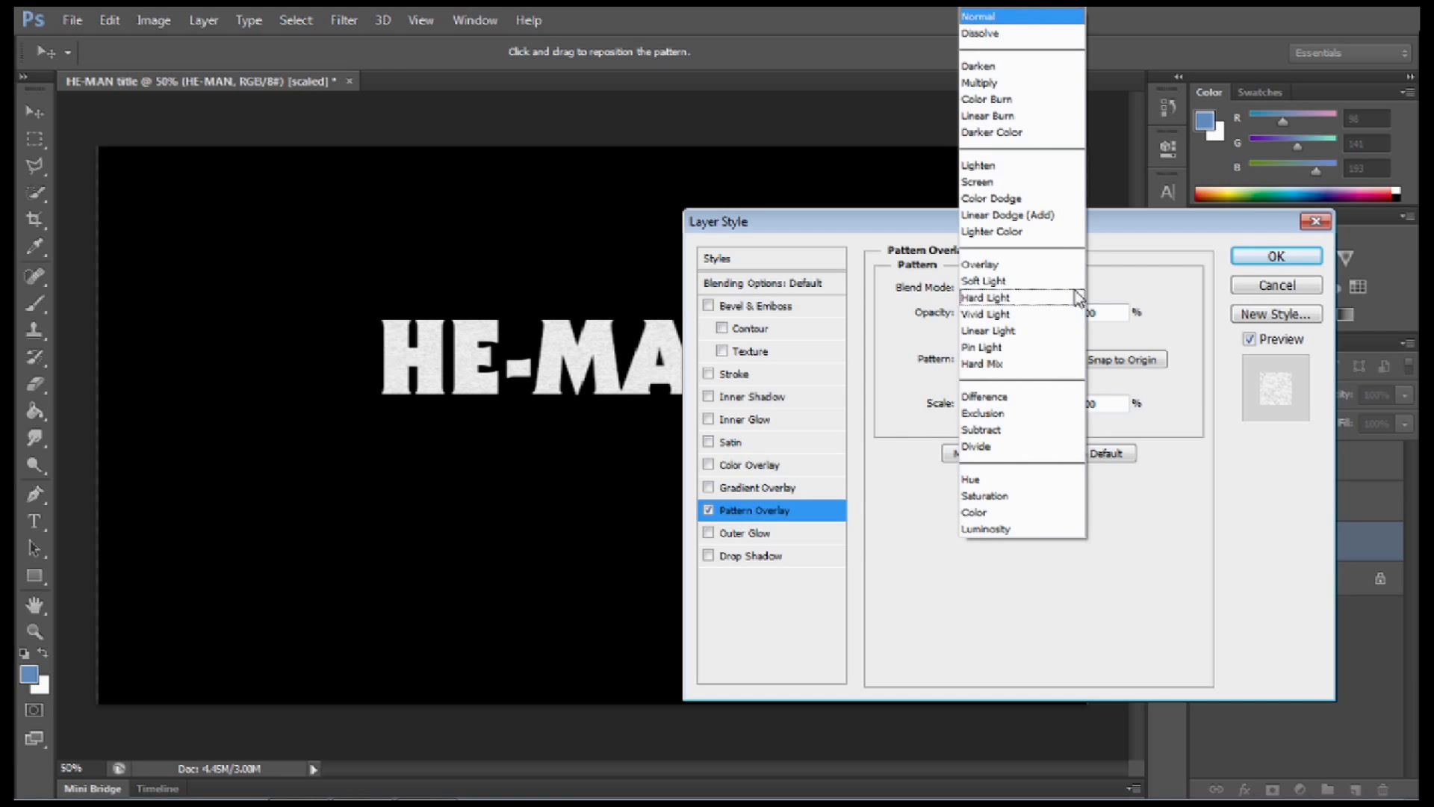
{"action": "left_click", "coordinate": [1011, 83]}
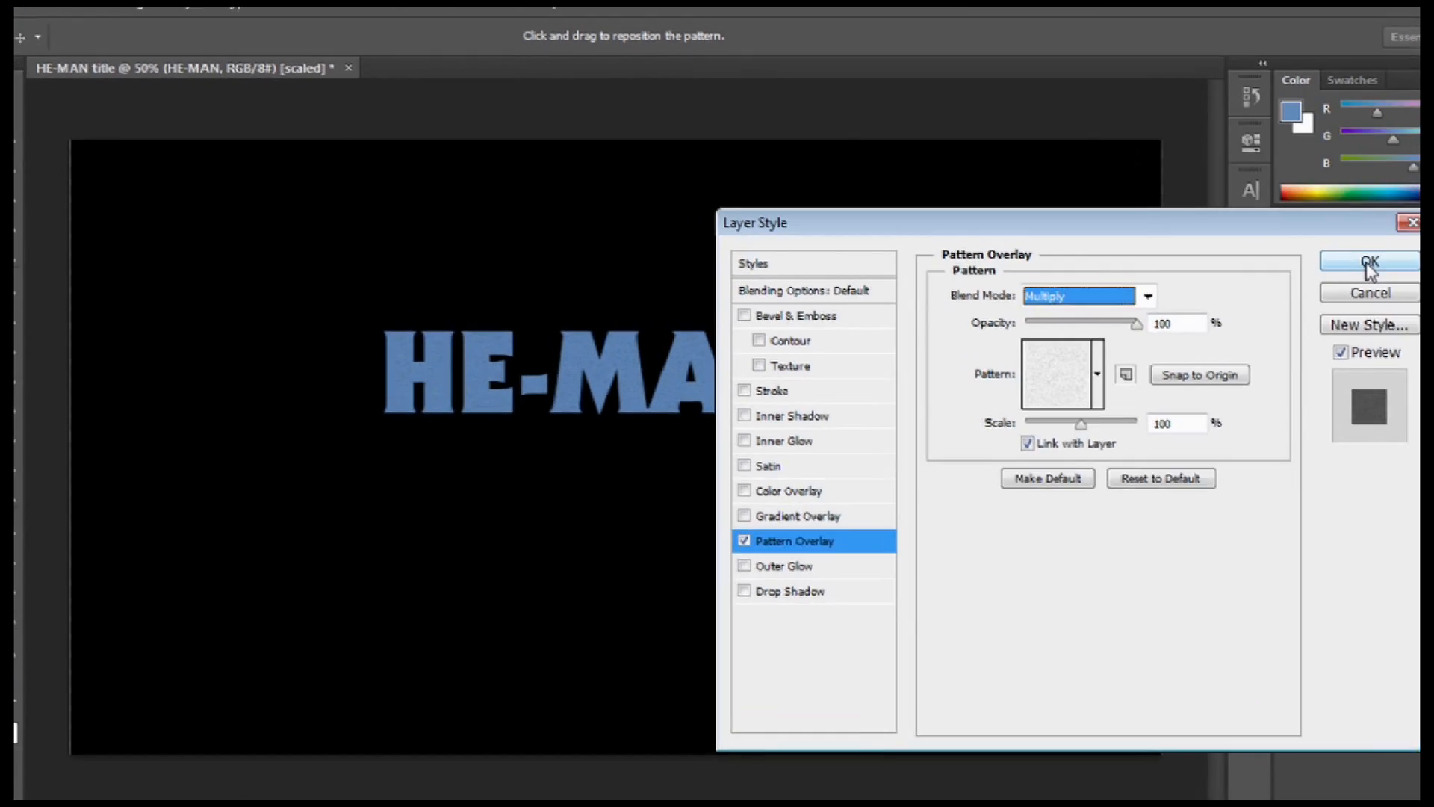
{"action": "left_click", "coordinate": [1369, 263]}
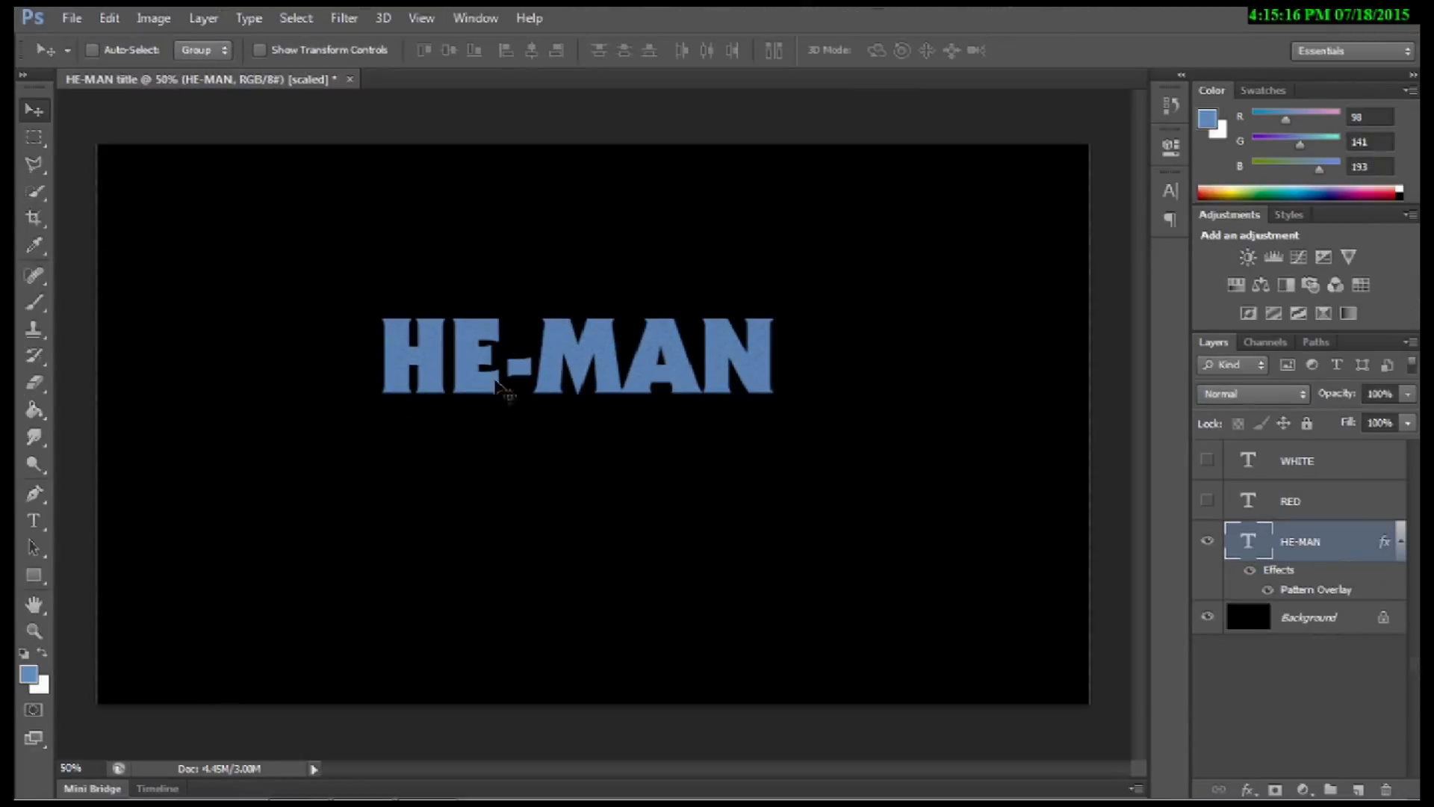
Step: Make the RED and WHITE text layers visible again above the textured blue HE-MAN layer
{"action": "left_click", "coordinate": [34, 631]}
{"action": "left_click", "coordinate": [439, 366]}
{"action": "left_click", "coordinate": [463, 363]}
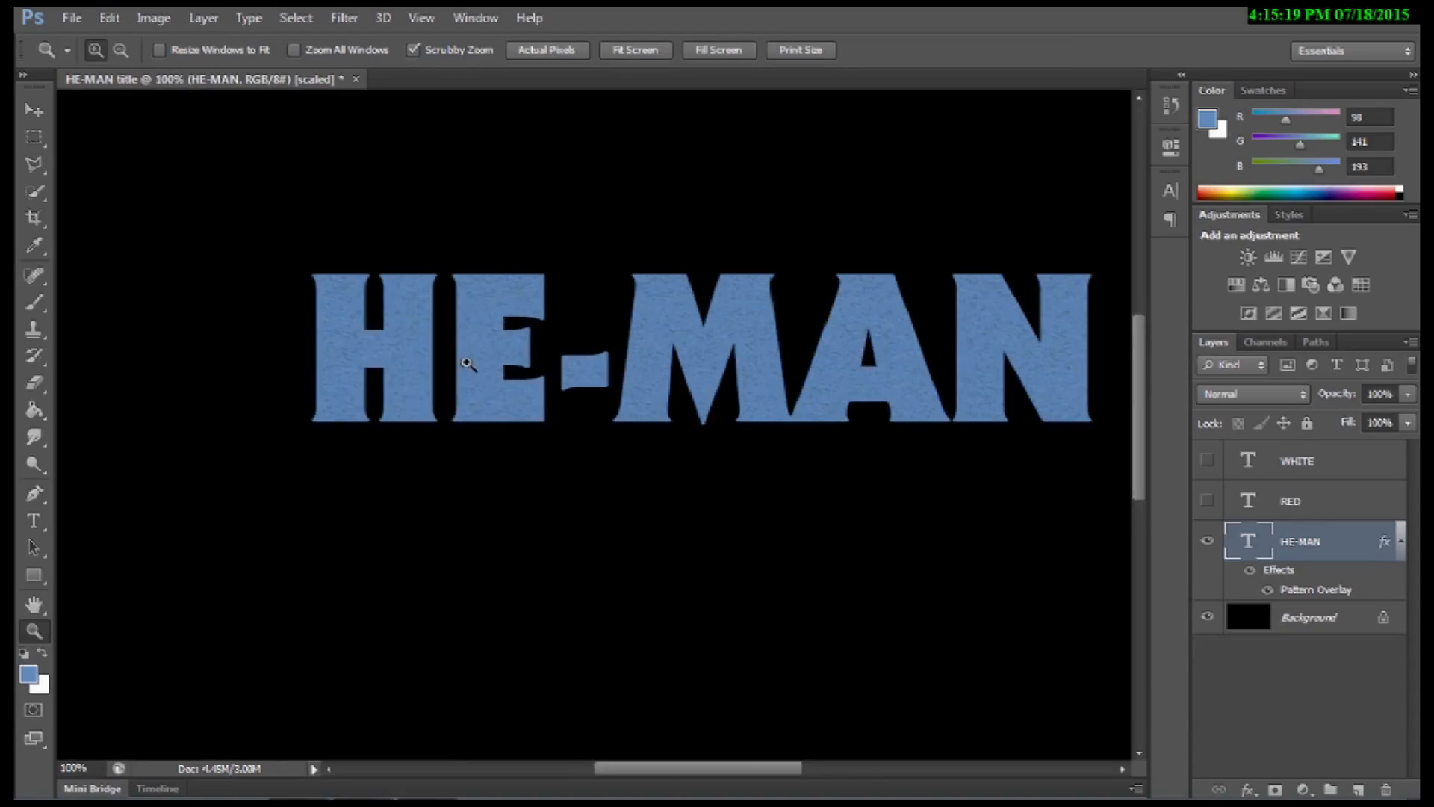
{"action": "left_click_drag", "start_coordinate": [597, 357], "coordinate": [490, 409]}
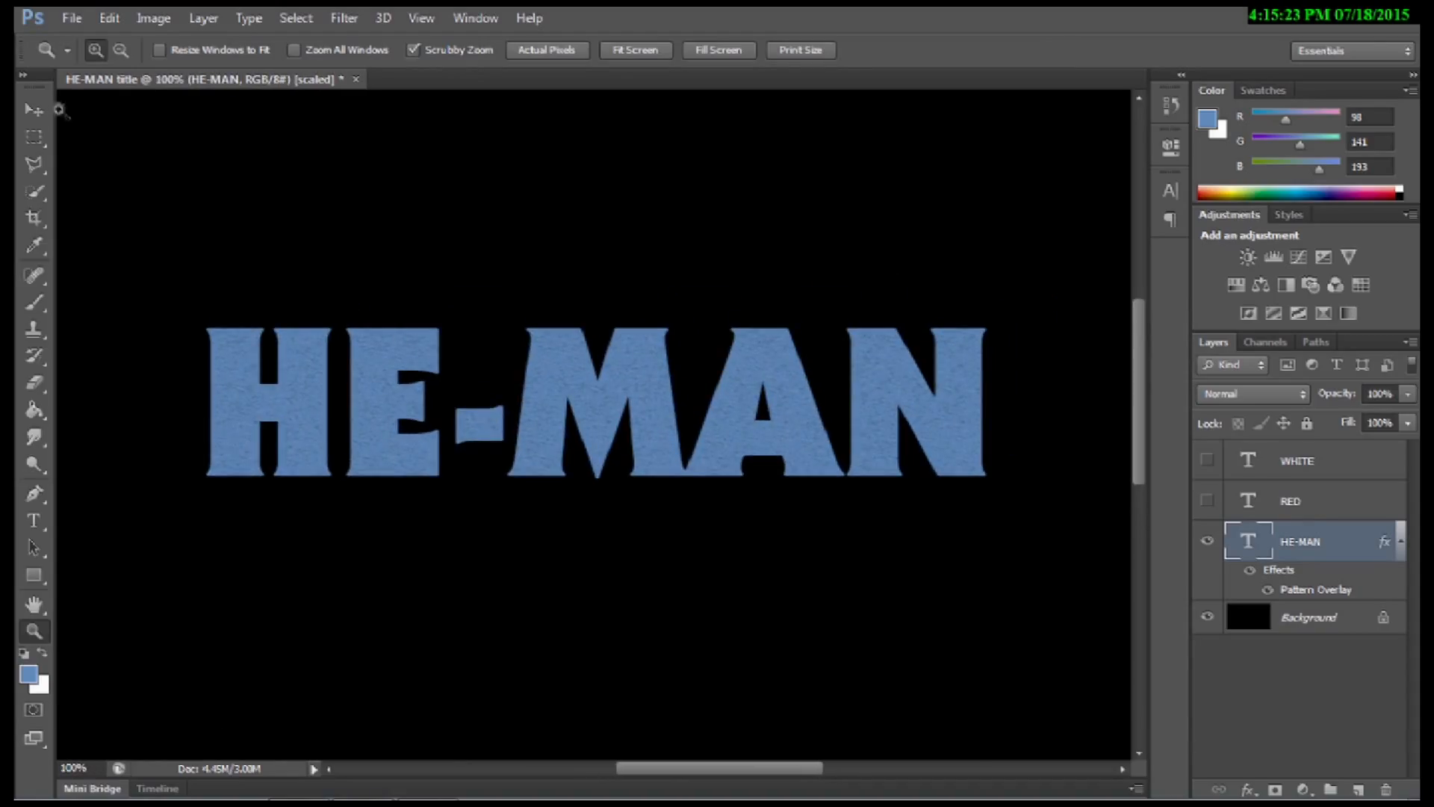
{"action": "left_click", "coordinate": [35, 110]}
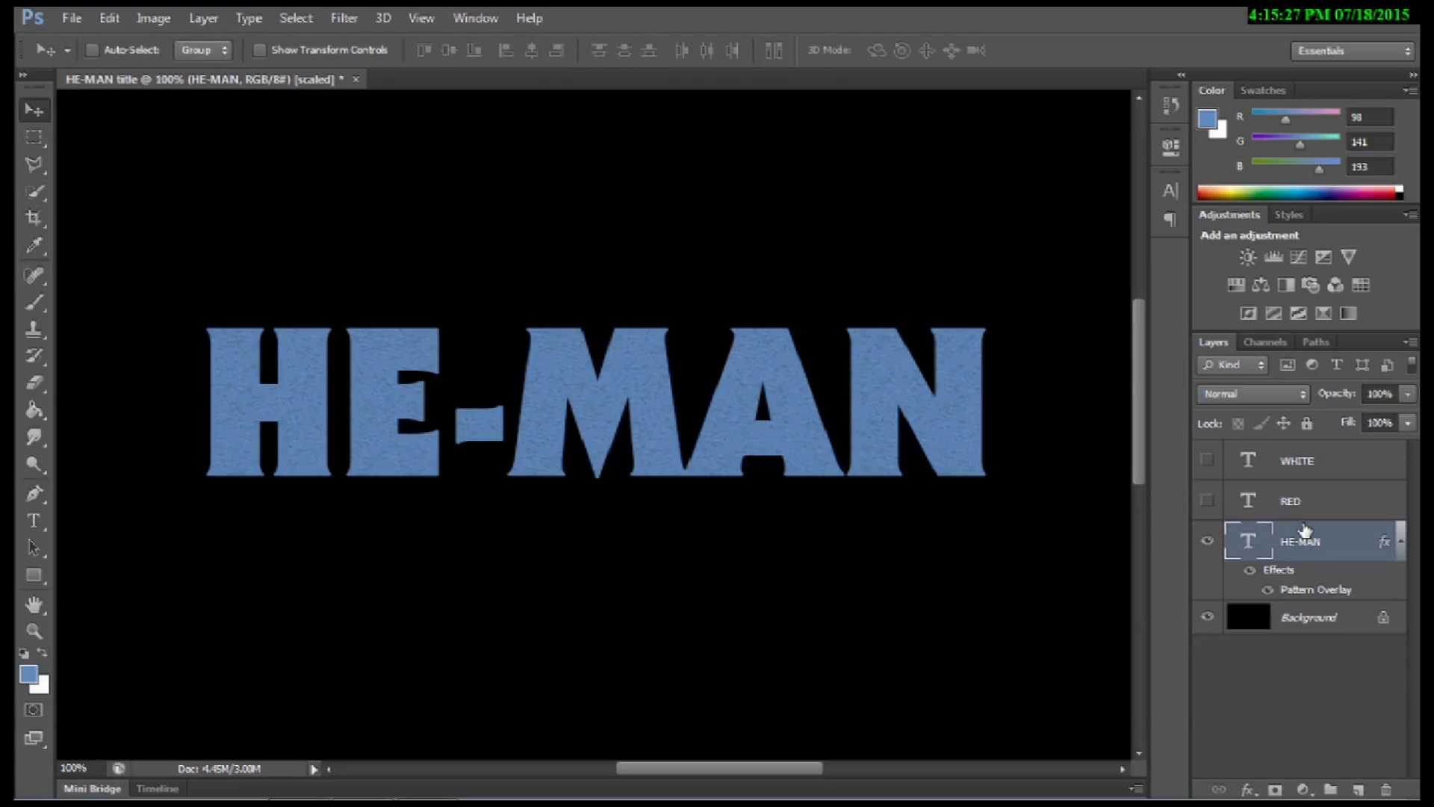
{"action": "left_click", "coordinate": [1206, 501]}
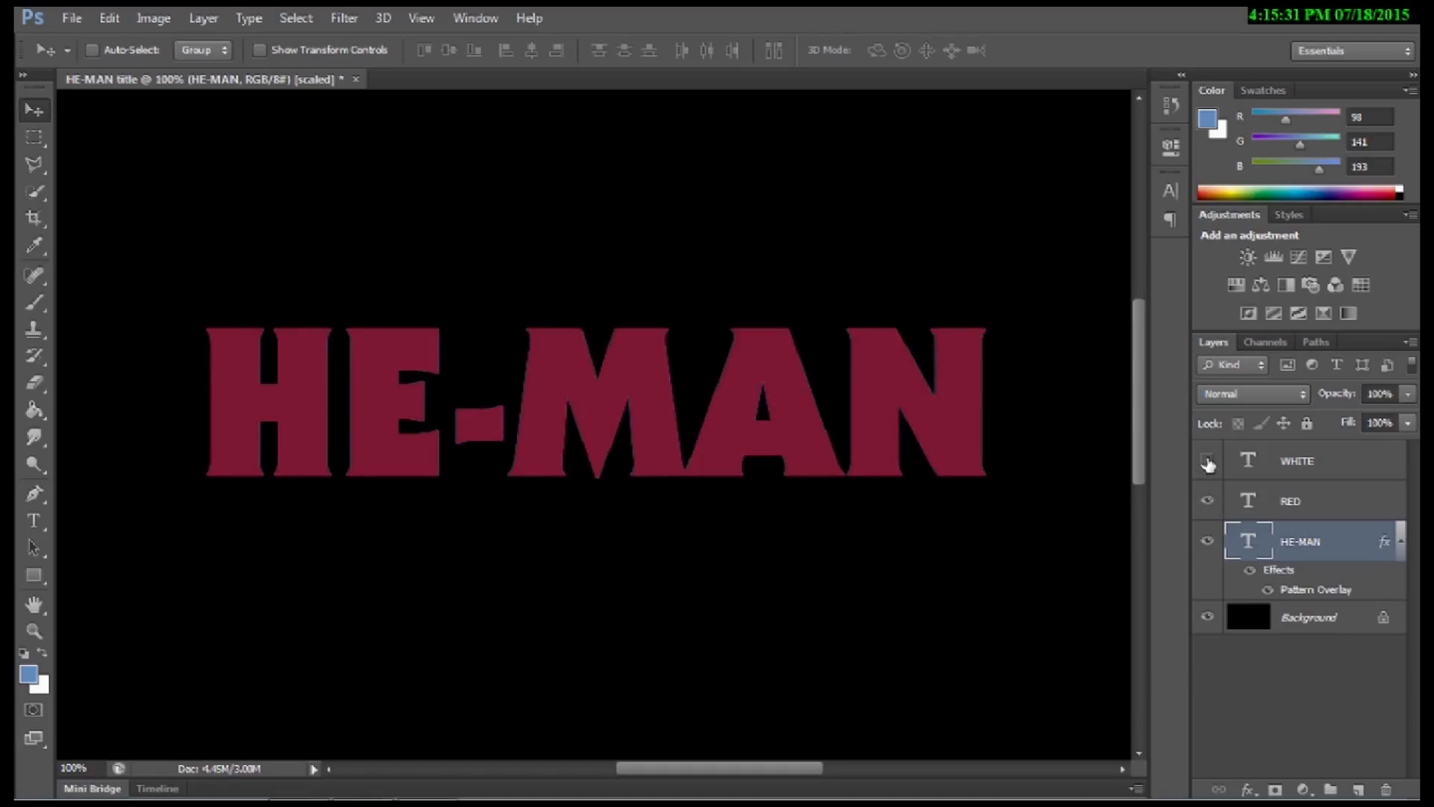
{"action": "left_click", "coordinate": [1207, 461]}
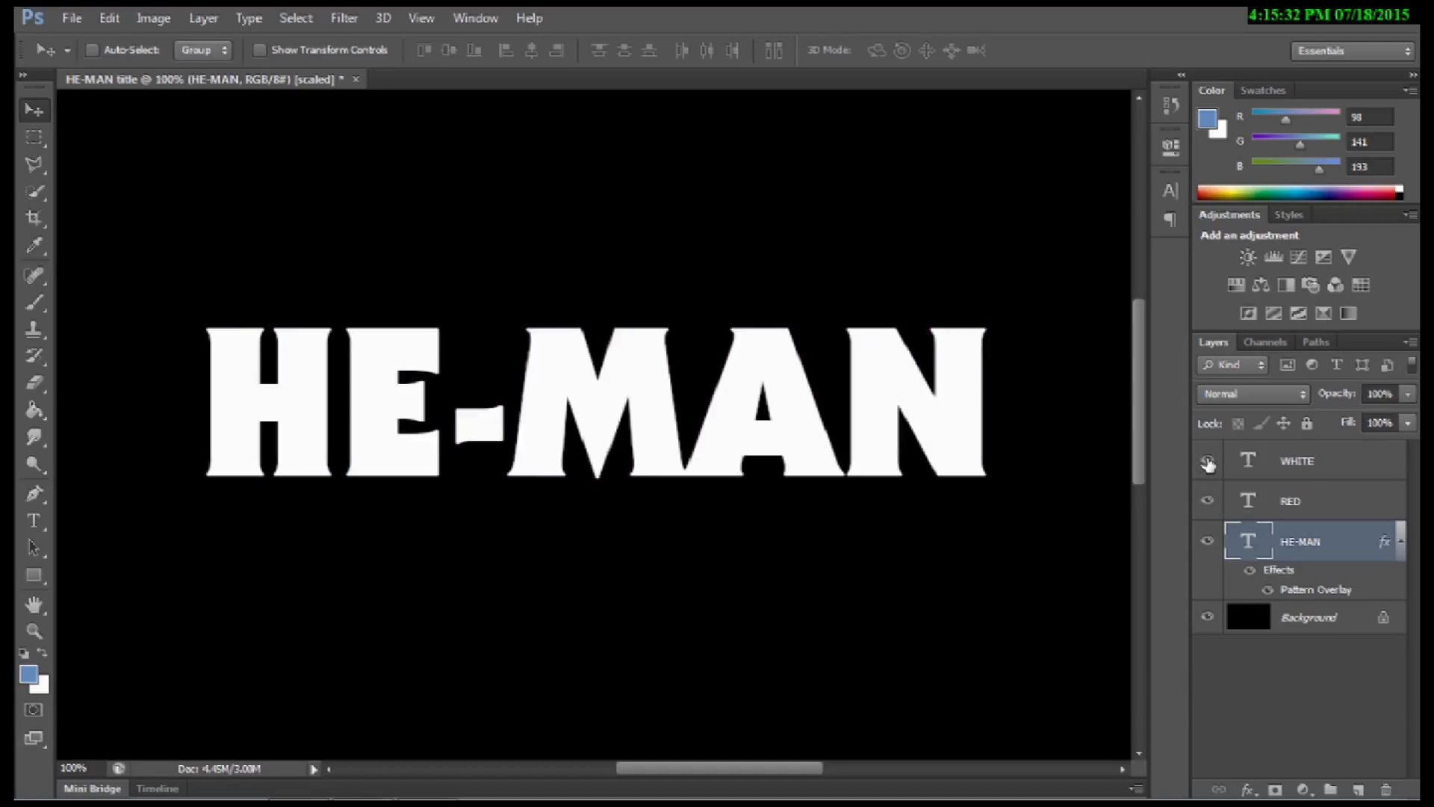
Step: Create a new empty layer directly above the WHITE text layer, keeping the default name and settings
{"action": "left_click", "coordinate": [1295, 474]}
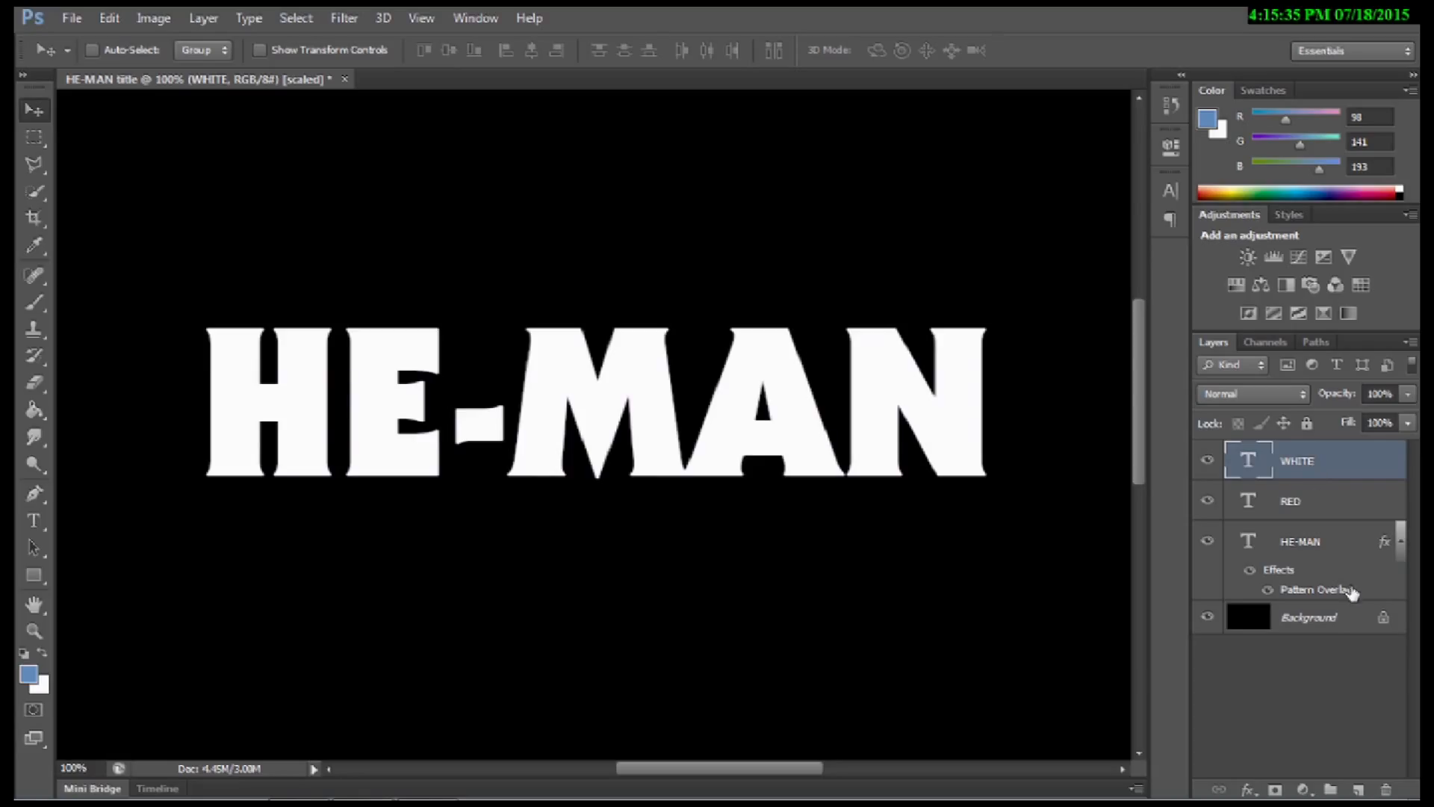
{"action": "left_click", "coordinate": [209, 28]}
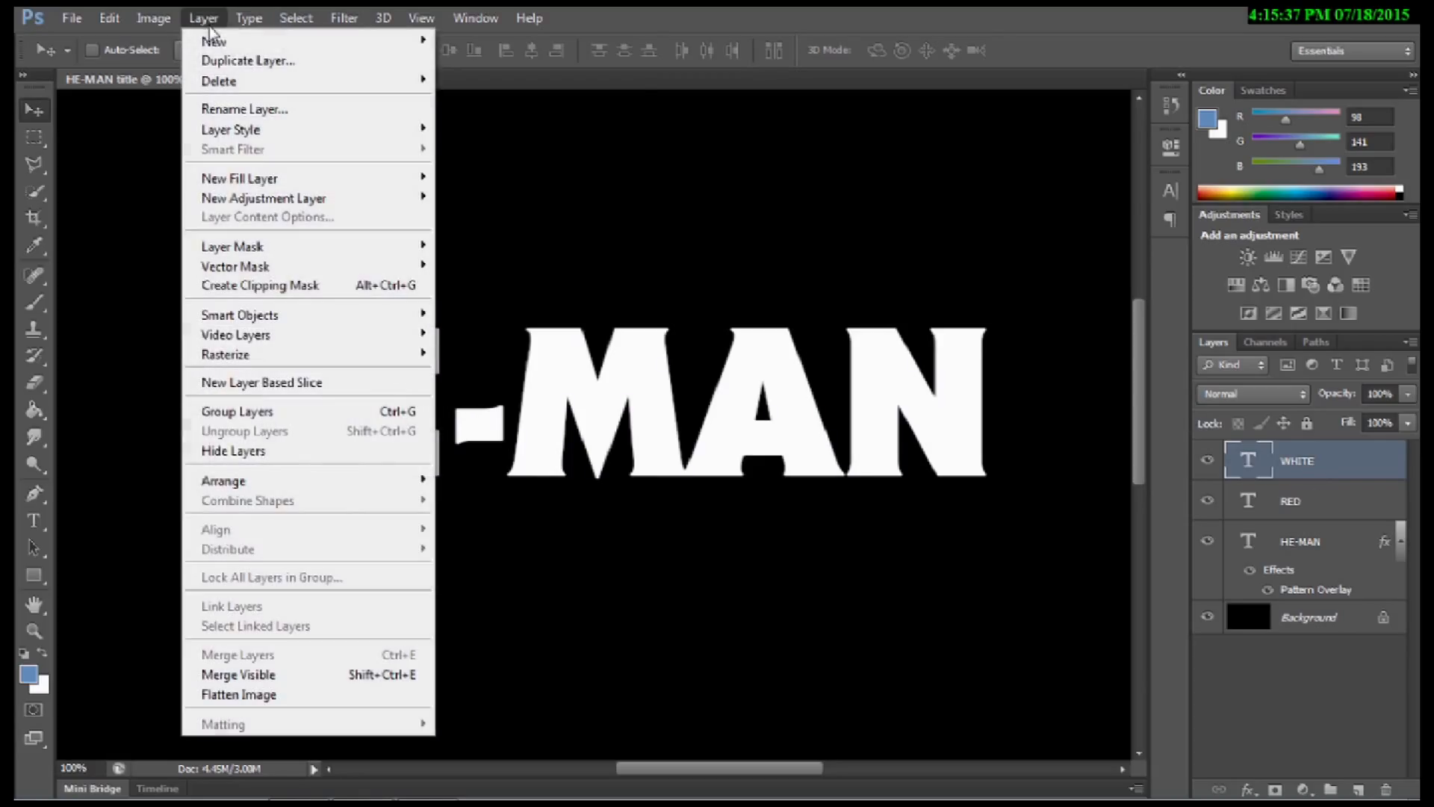
{"action": "mouse_move", "coordinate": [224, 43]}
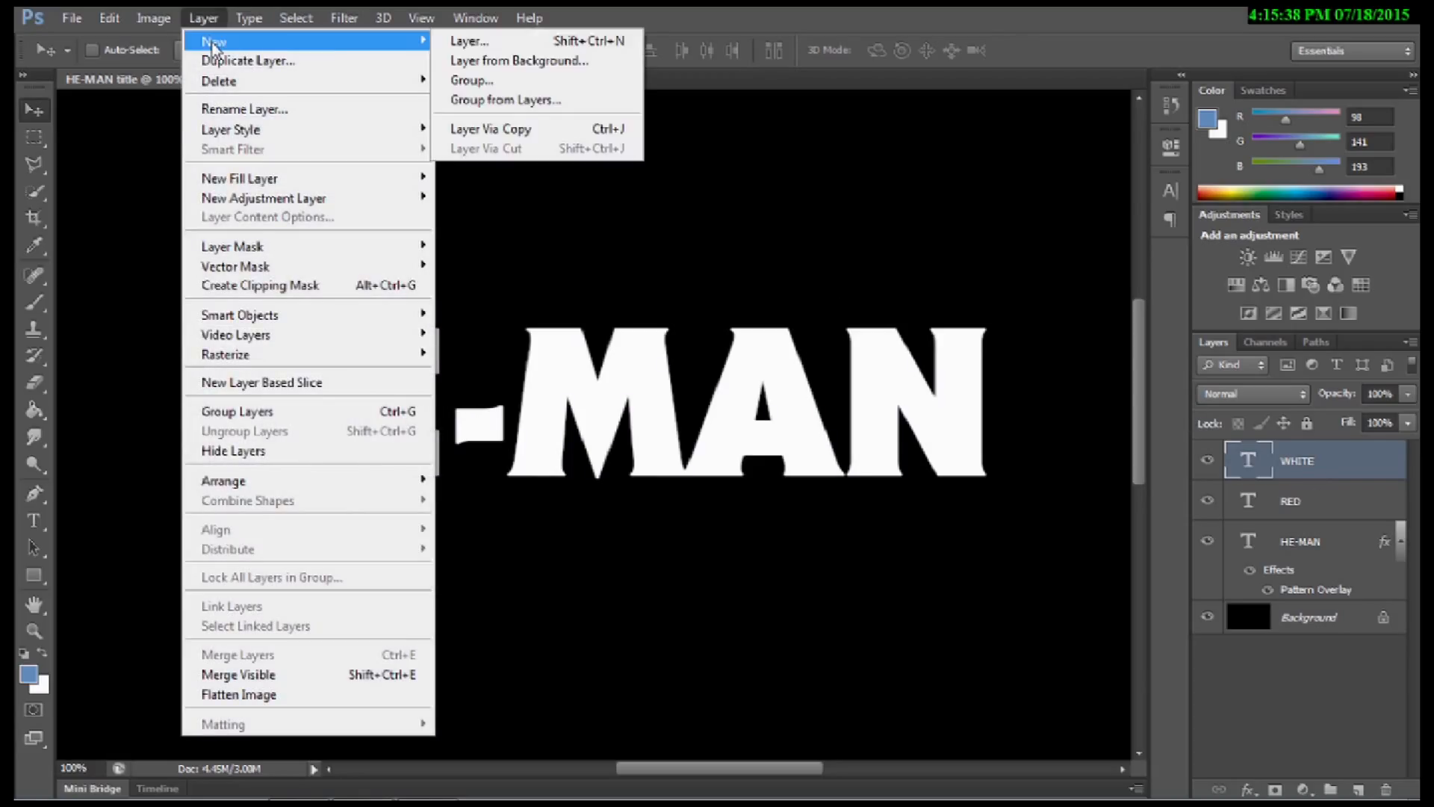
{"action": "left_click", "coordinate": [478, 41]}
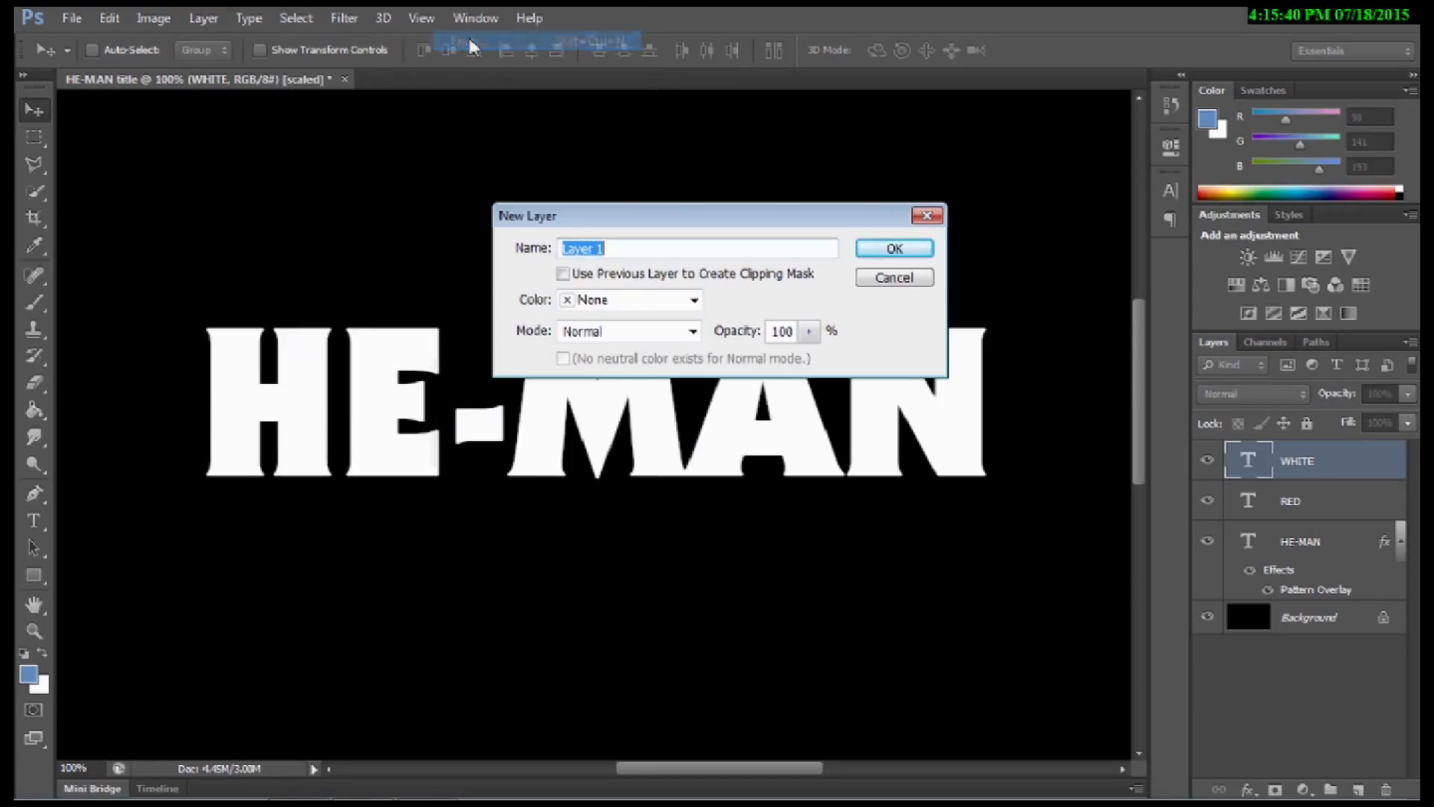
{"action": "left_click", "coordinate": [894, 252]}
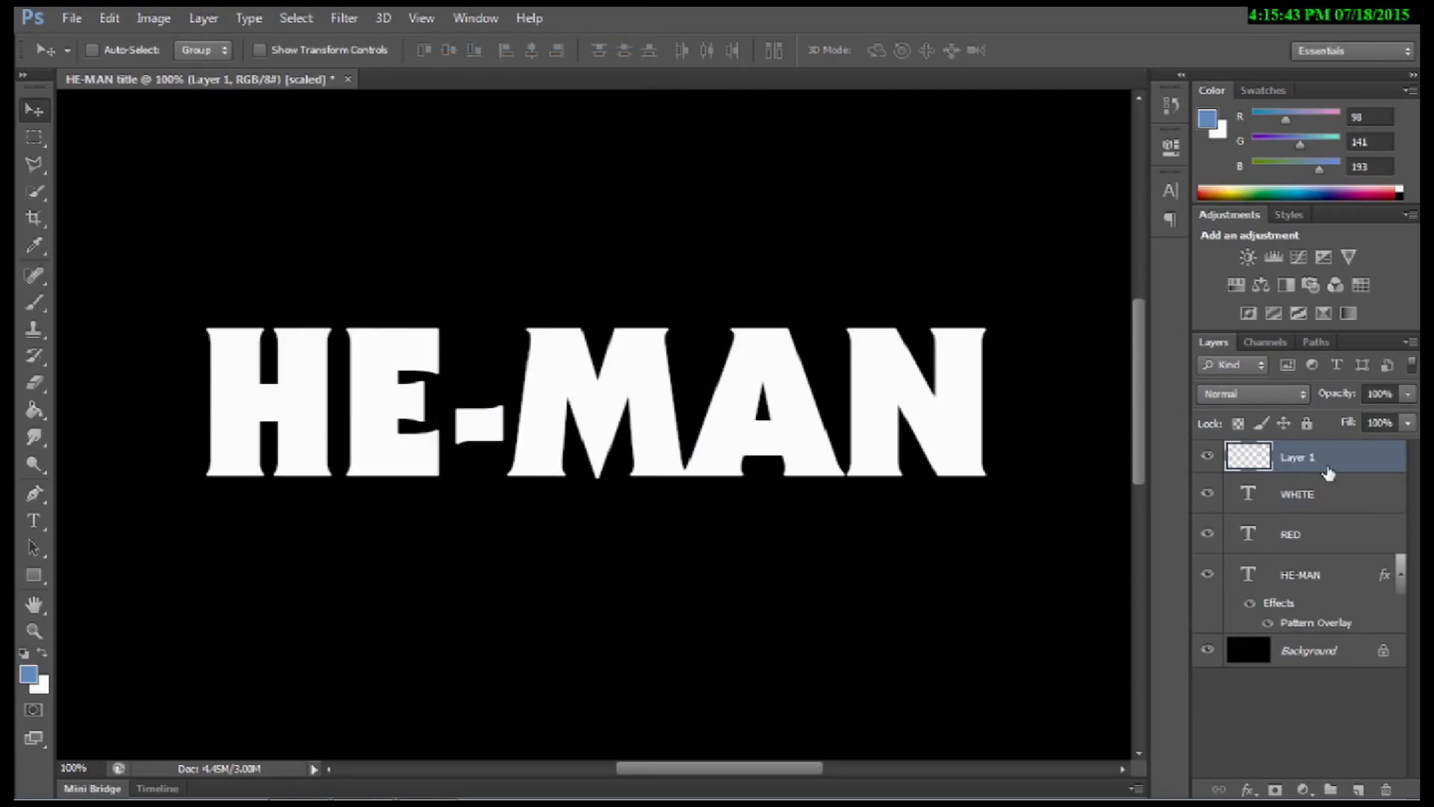
Step: Merge the empty layer with the WHITE text layer and rename the merged layer White
{"action": "left_click", "coordinate": [1294, 493], "text": "shift"}
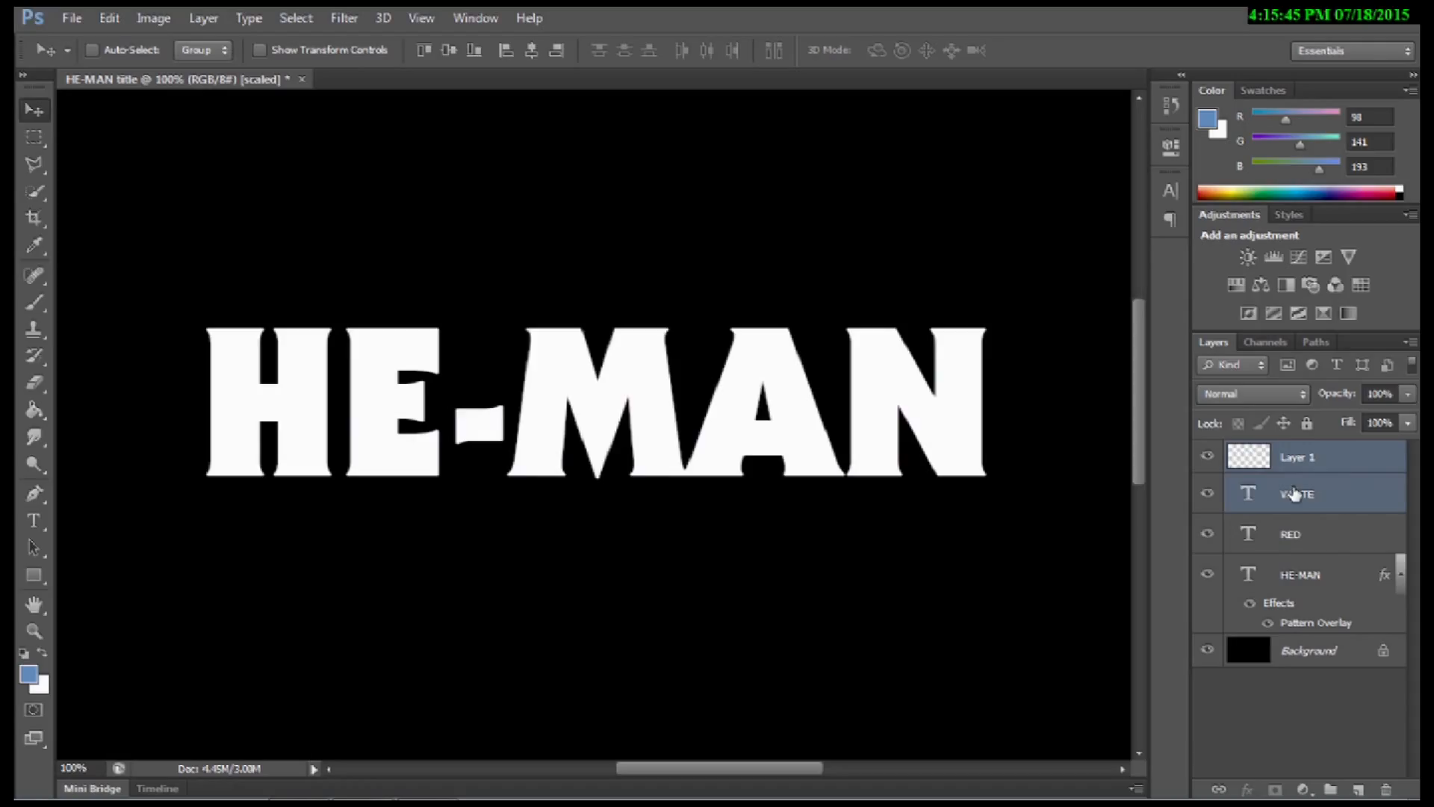
{"action": "left_click", "coordinate": [200, 18]}
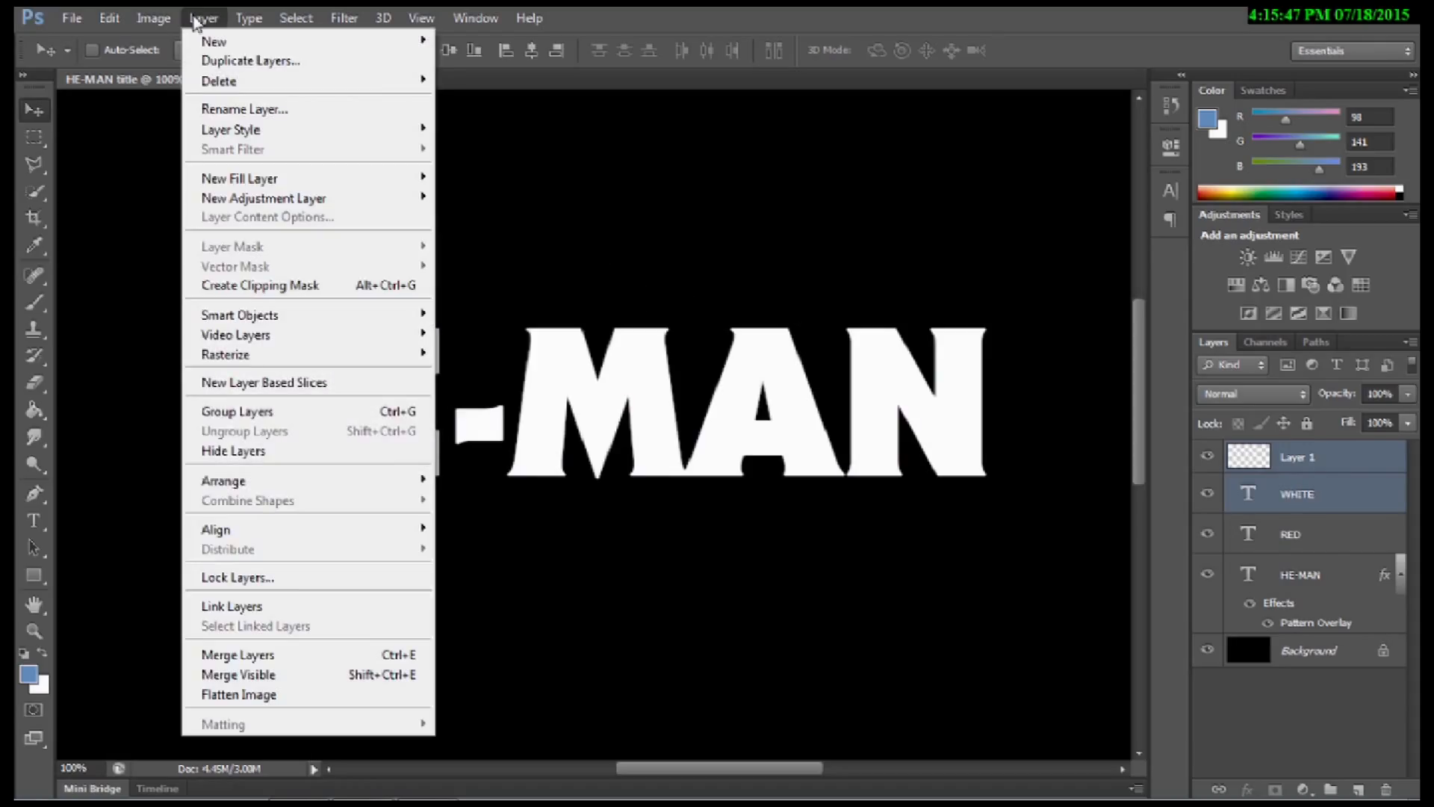
{"action": "left_click", "coordinate": [291, 655]}
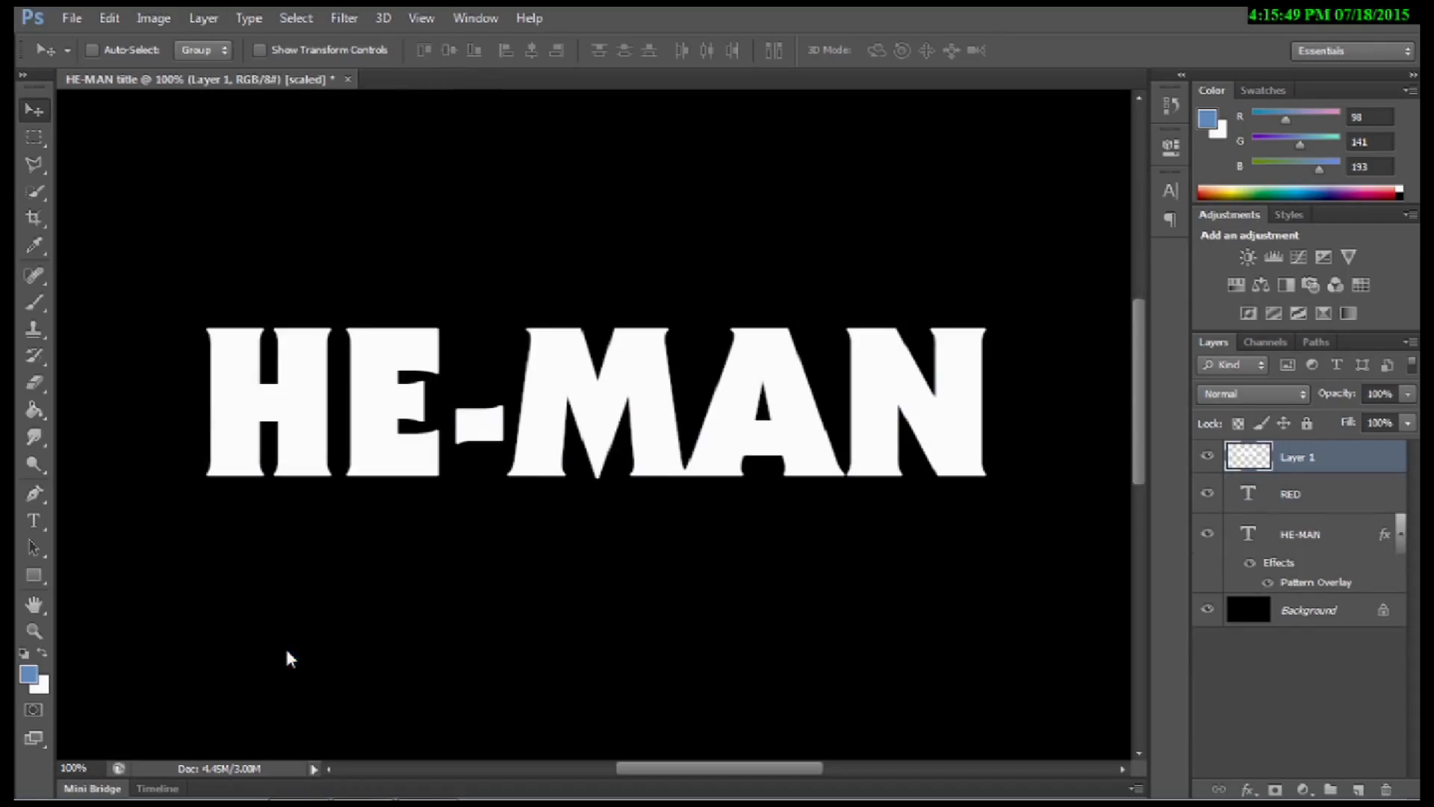
{"action": "double_click", "coordinate": [1299, 457]}
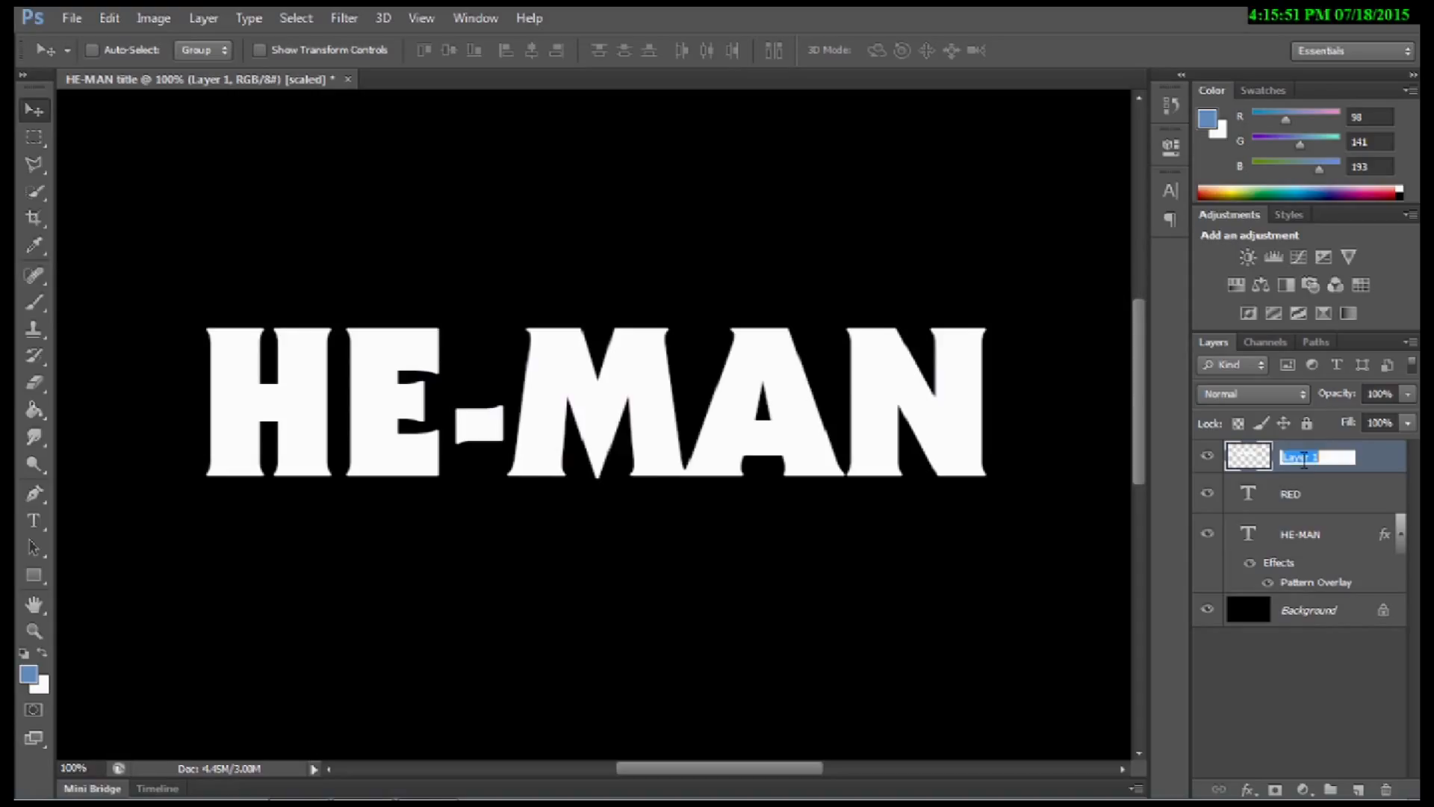
{"action": "type", "text": "White"}
{"action": "left_click", "coordinate": [1332, 486]}
{"action": "left_click", "coordinate": [1315, 461]}
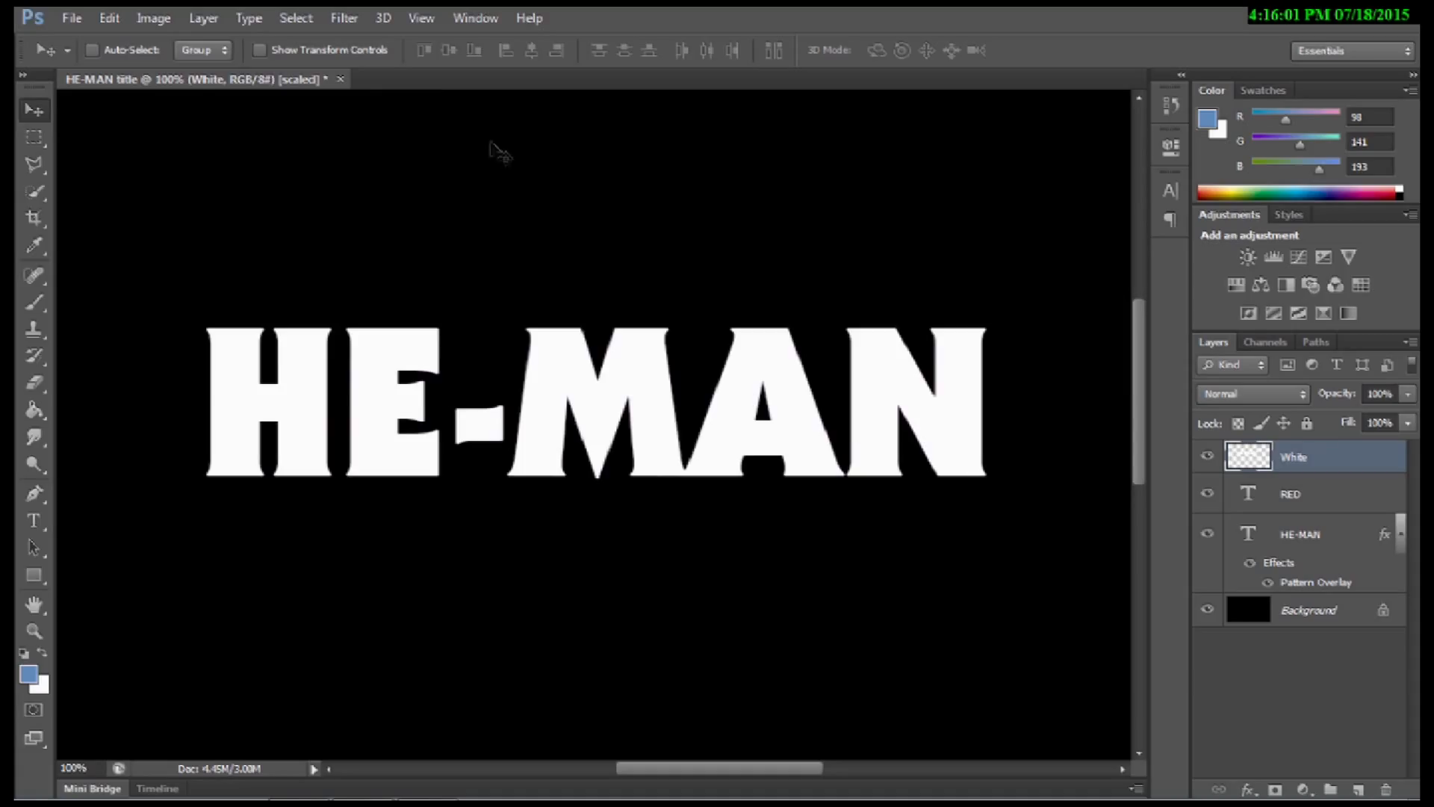
Step: Create a new empty layer named RED and place it directly above the RED text layer, below the White layer
{"action": "left_click", "coordinate": [209, 20]}
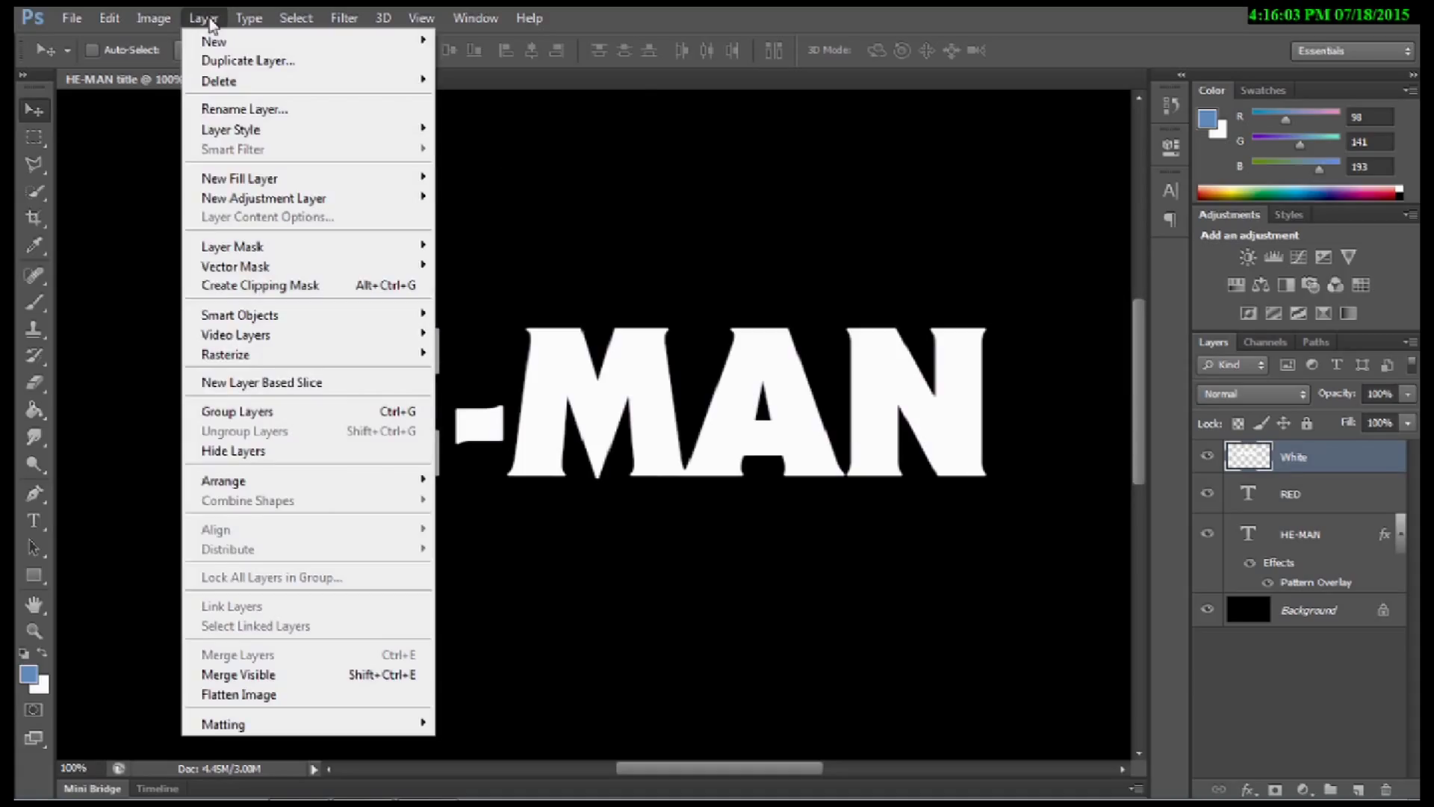
{"action": "mouse_move", "coordinate": [374, 41]}
{"action": "left_click", "coordinate": [602, 43]}
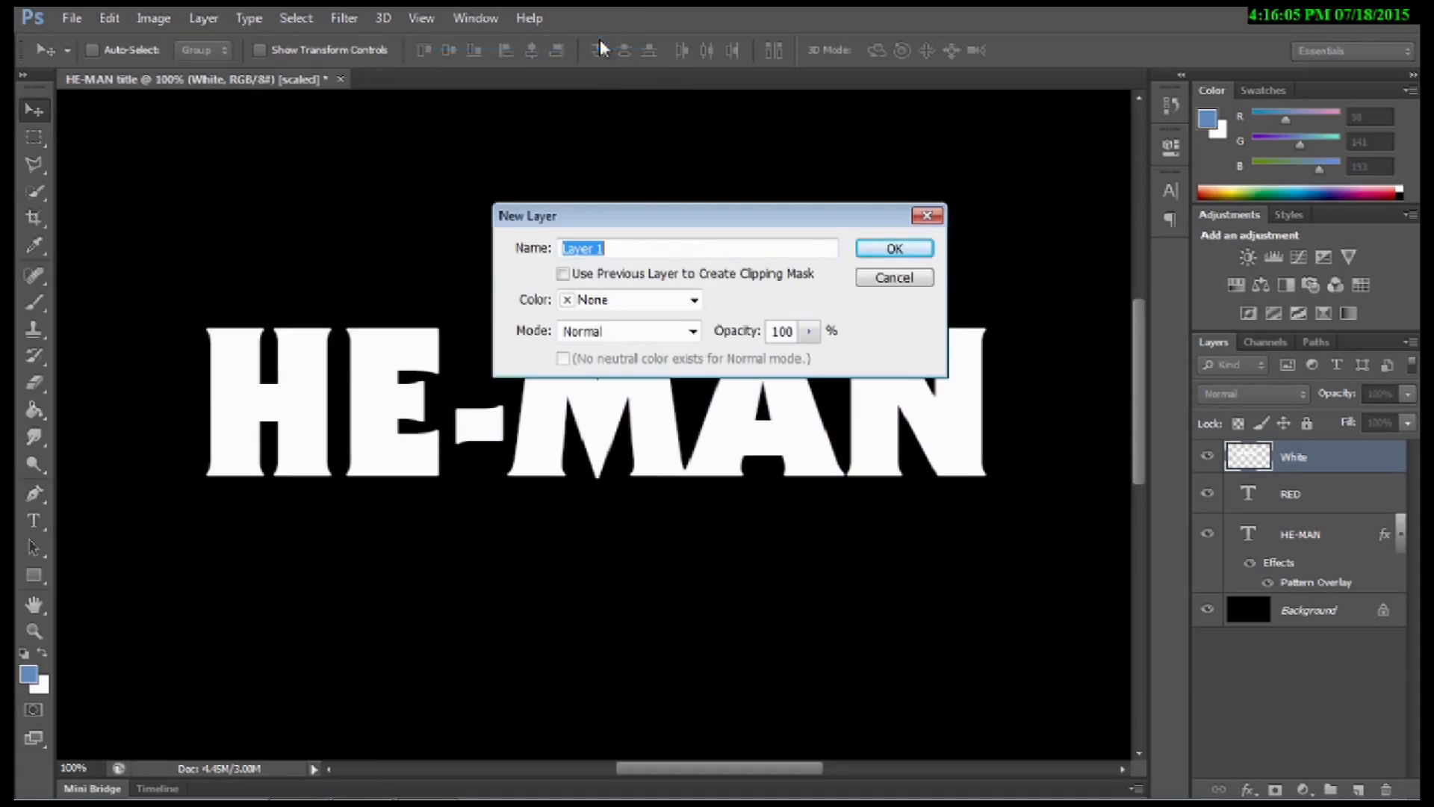
{"action": "type", "text": "RED"}
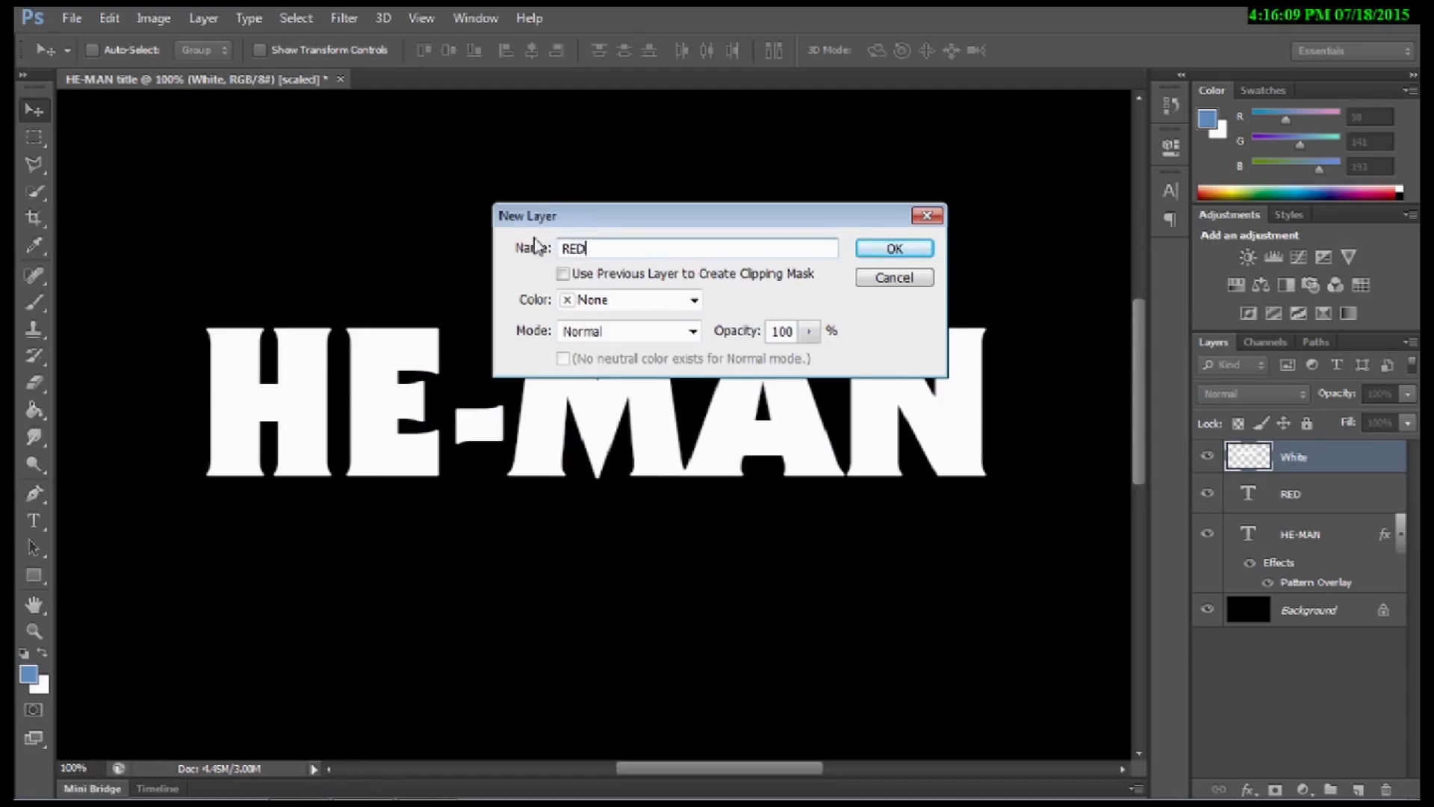
{"action": "left_click", "coordinate": [905, 248]}
{"action": "left_click_drag", "start_coordinate": [1324, 464], "coordinate": [1328, 512]}
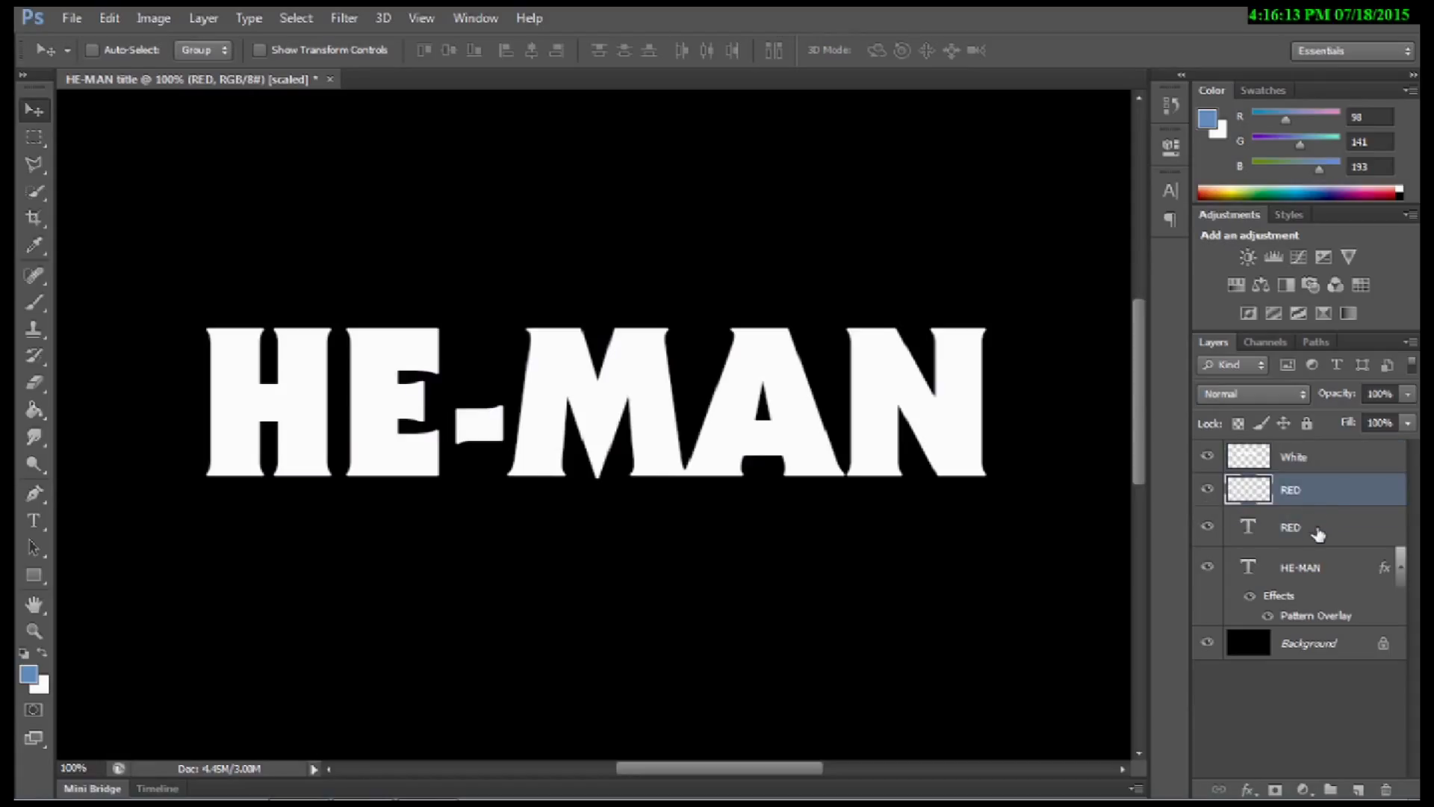
Step: Merge the empty RED layer with the RED text layer into one pixel layer
{"action": "left_click", "coordinate": [1318, 533], "text": "shift"}
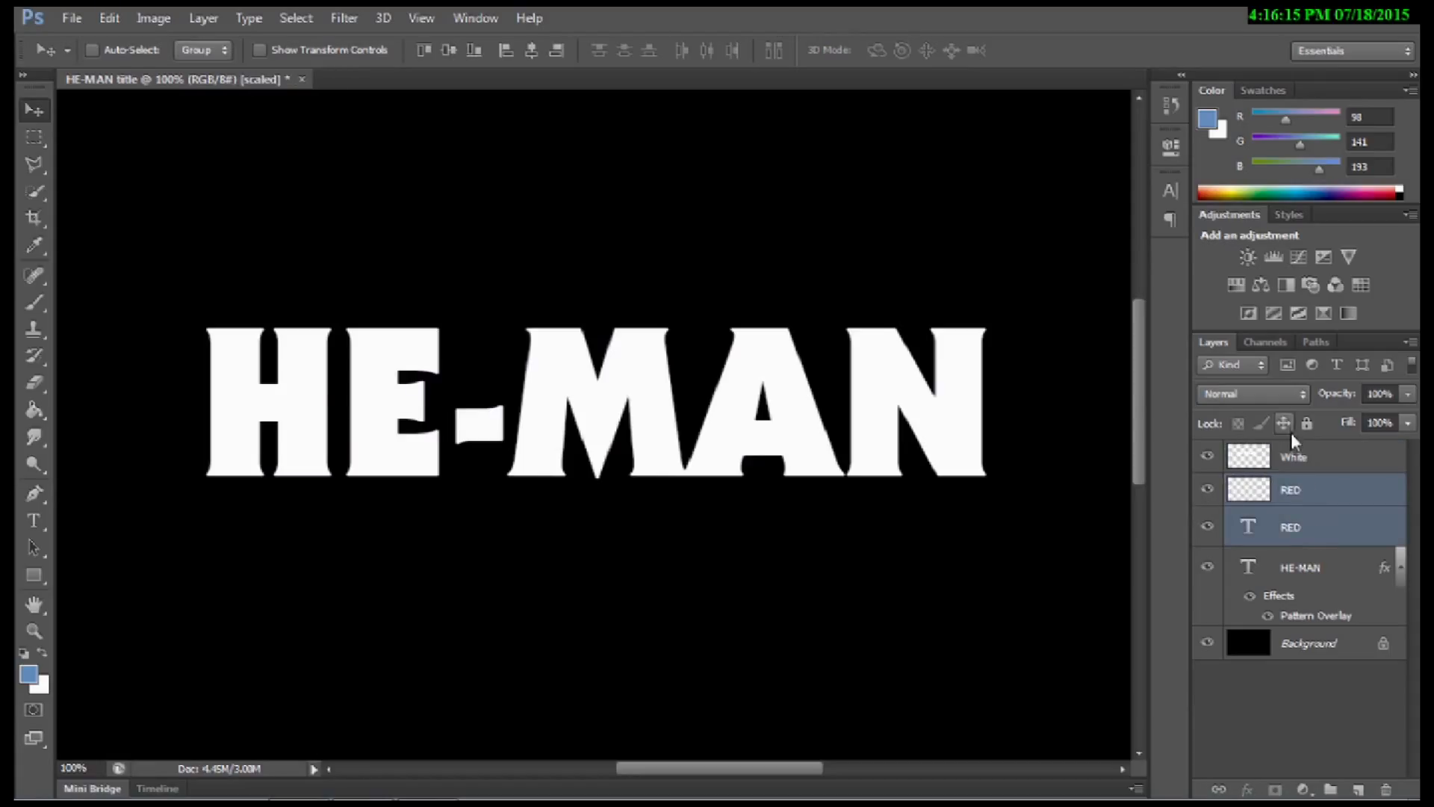
{"action": "left_click", "coordinate": [203, 18]}
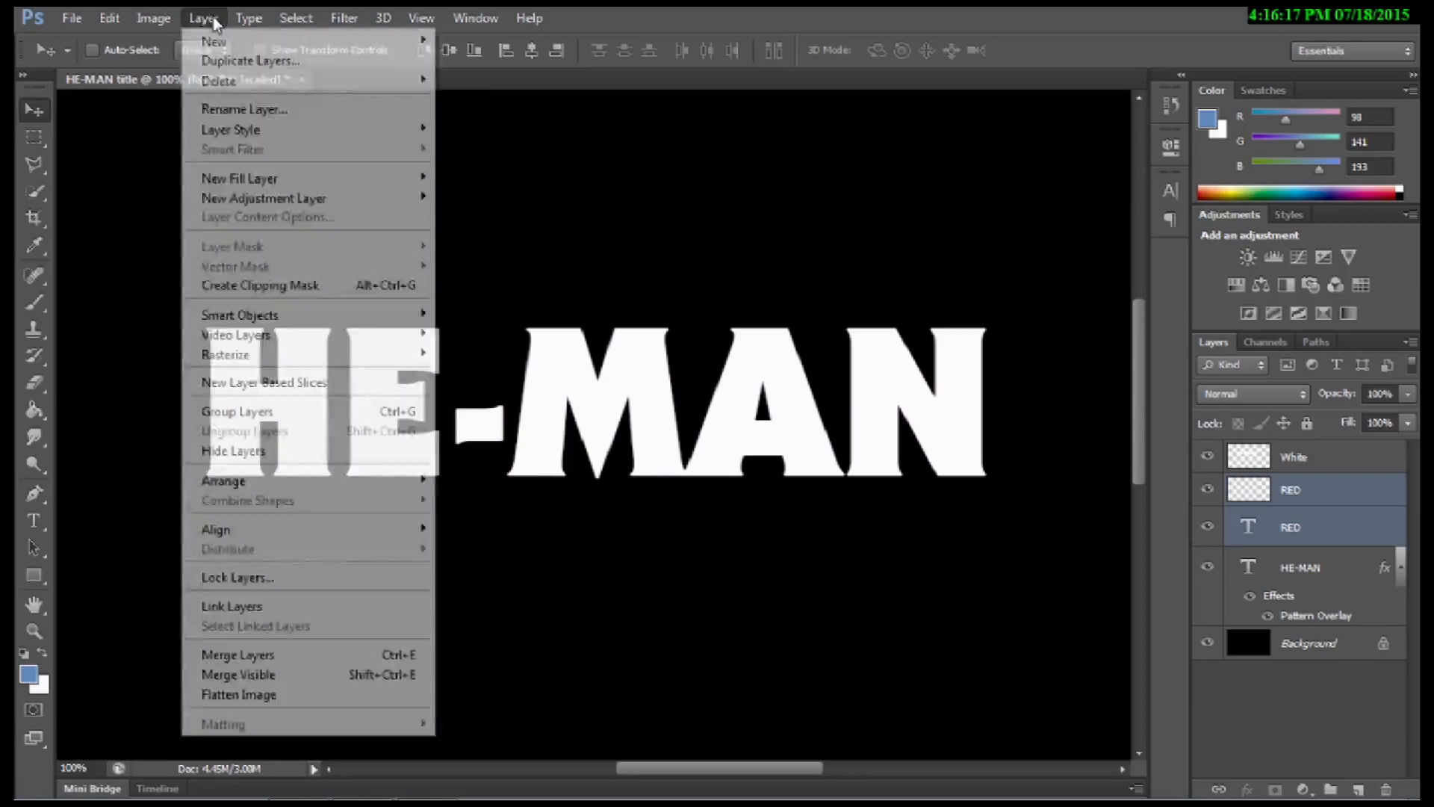
{"action": "left_click", "coordinate": [347, 654]}
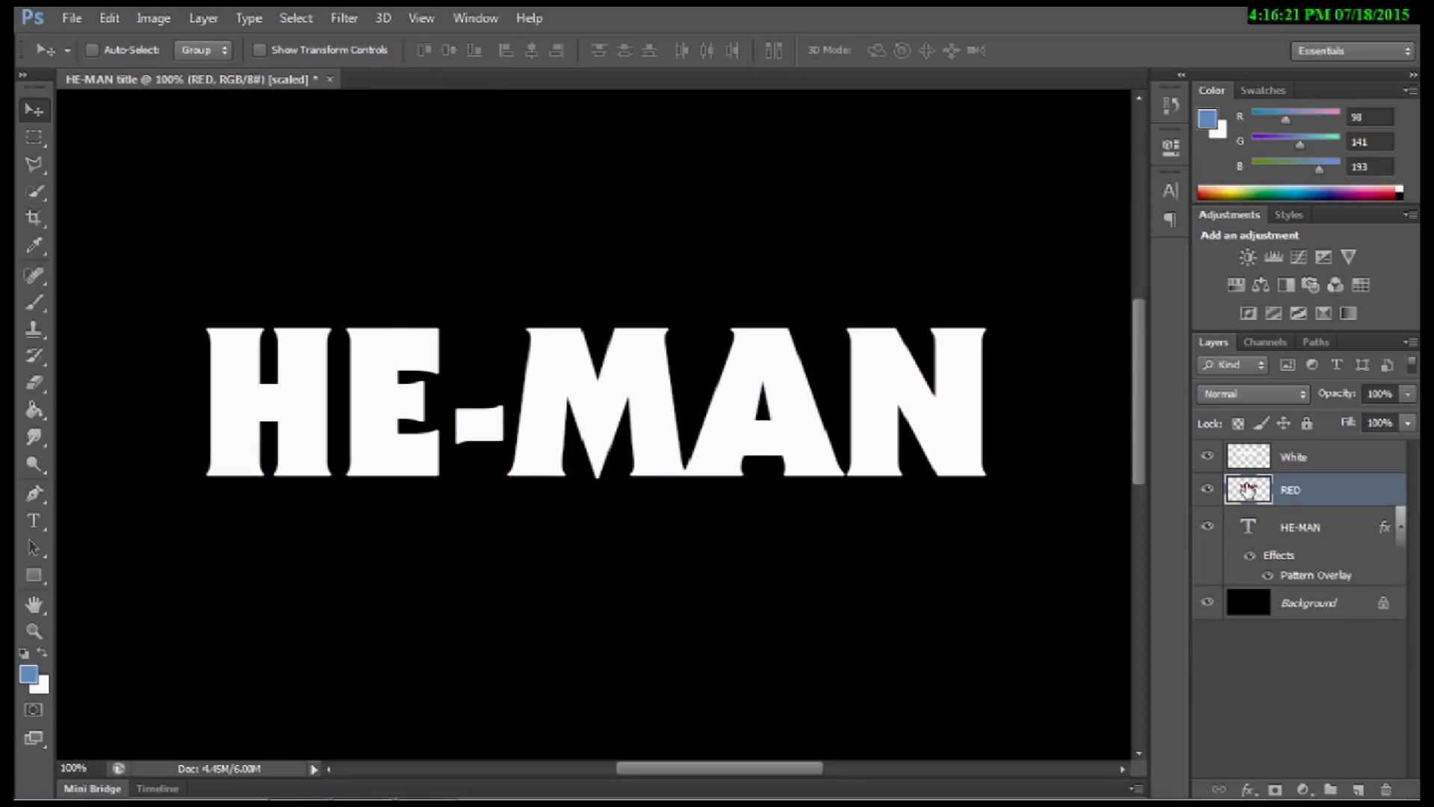
Step: Create a new empty layer named HE-MAN logo directly above the textured HE-MAN text layer
{"action": "left_click", "coordinate": [1302, 532]}
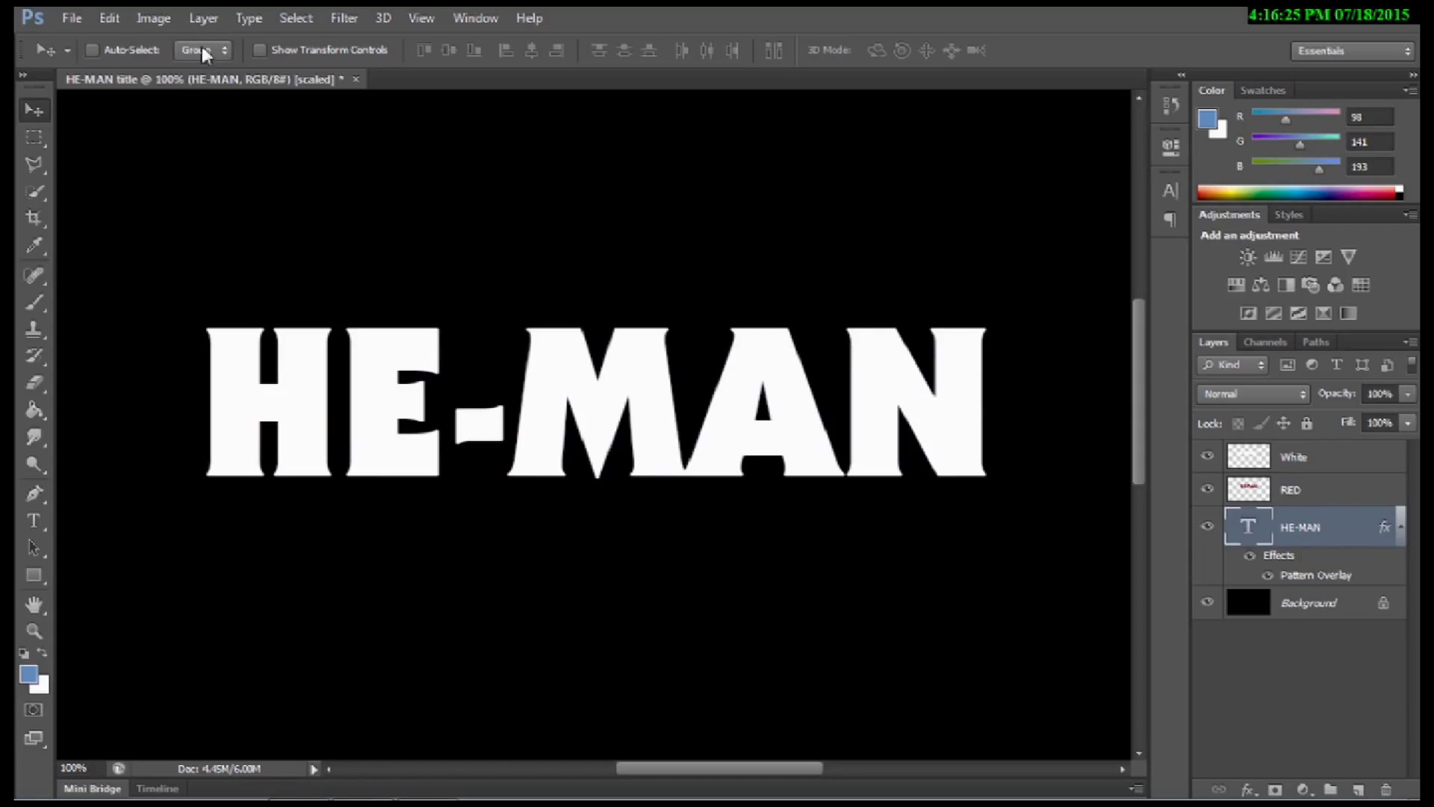
{"action": "left_click", "coordinate": [209, 19]}
{"action": "mouse_move", "coordinate": [308, 45]}
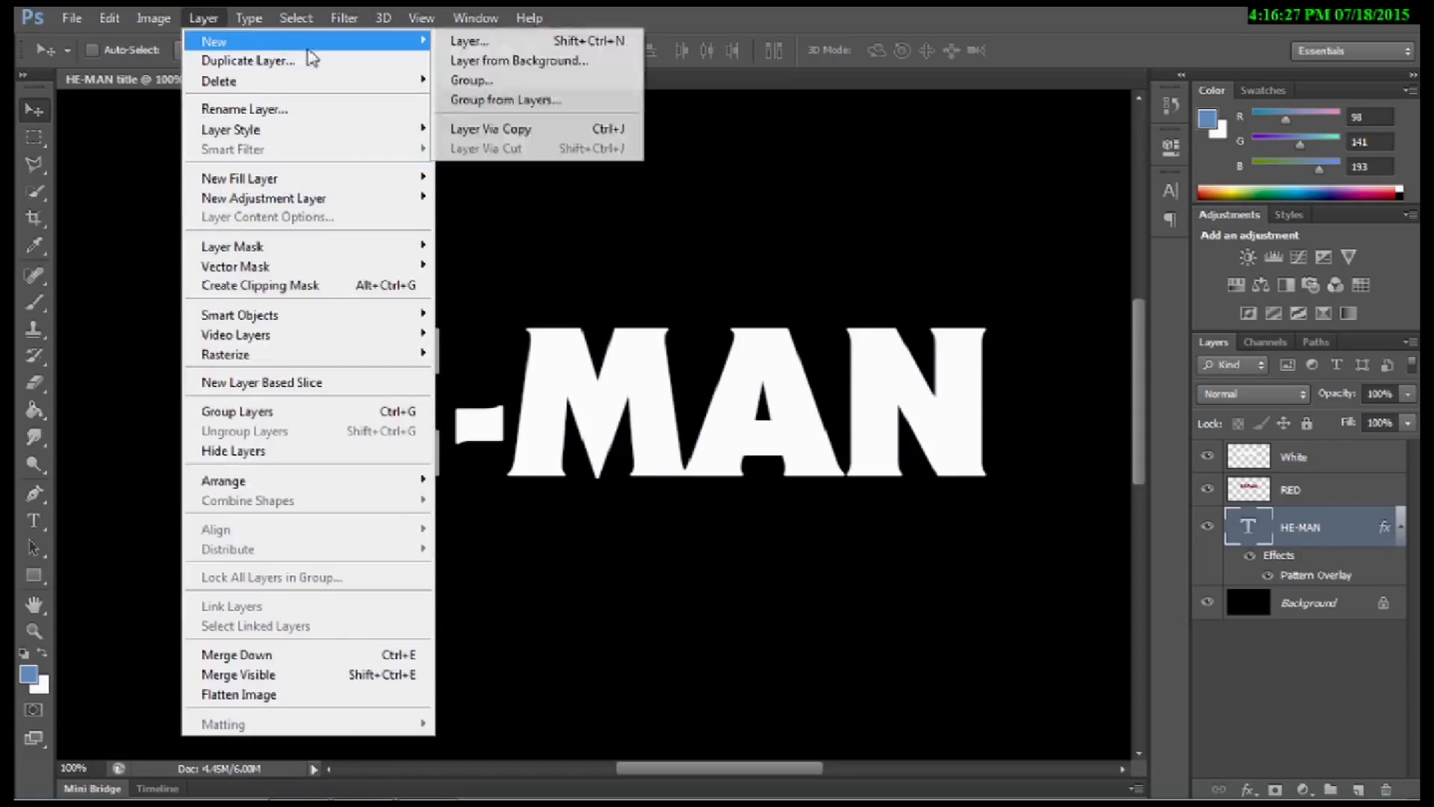
{"action": "left_click", "coordinate": [448, 42]}
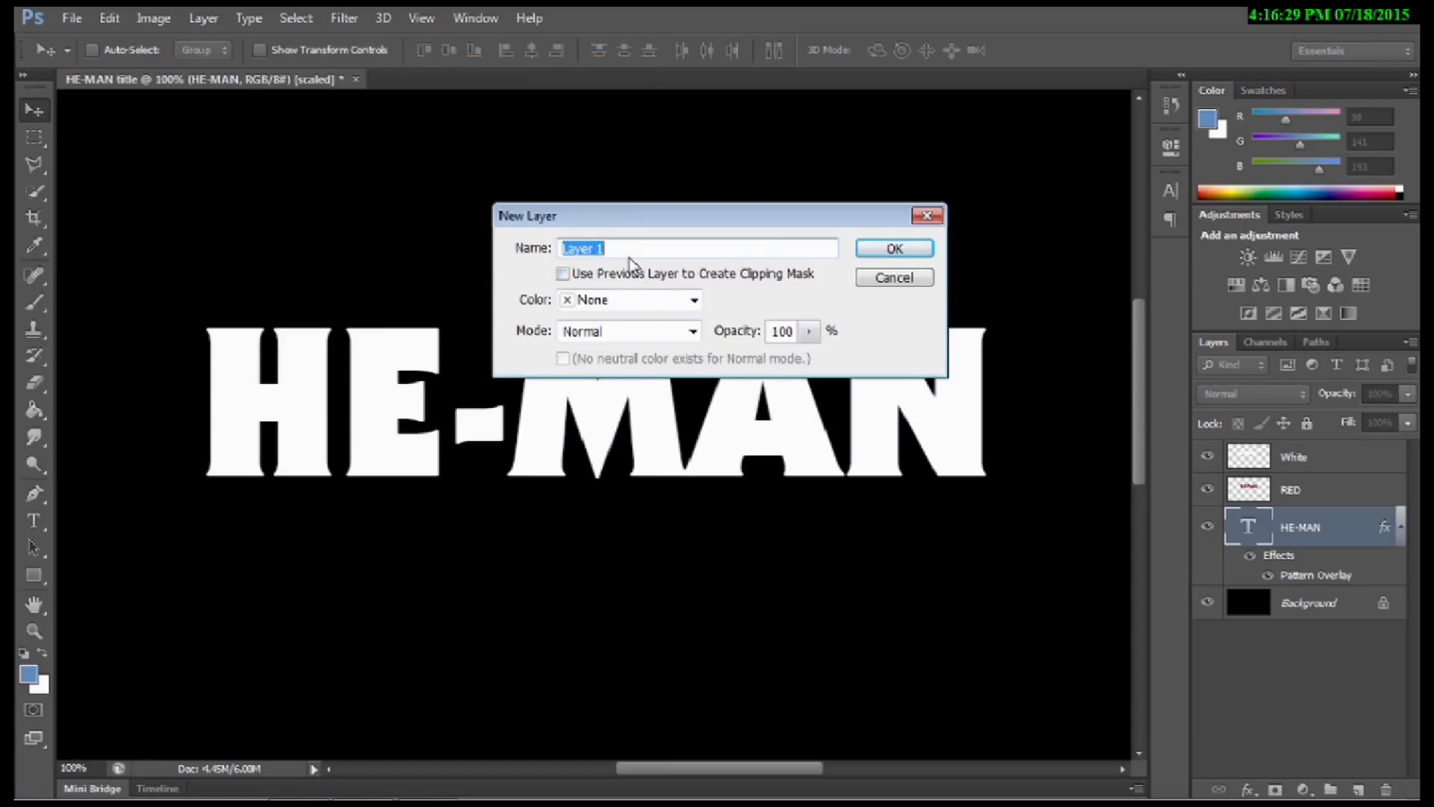
{"action": "type", "text": "HE-MAN logo"}
{"action": "left_click", "coordinate": [908, 252]}
Step: Merge the HE-MAN logo layer with the textured HE-MAN text layer
{"action": "left_click", "coordinate": [1312, 562], "text": "shift"}
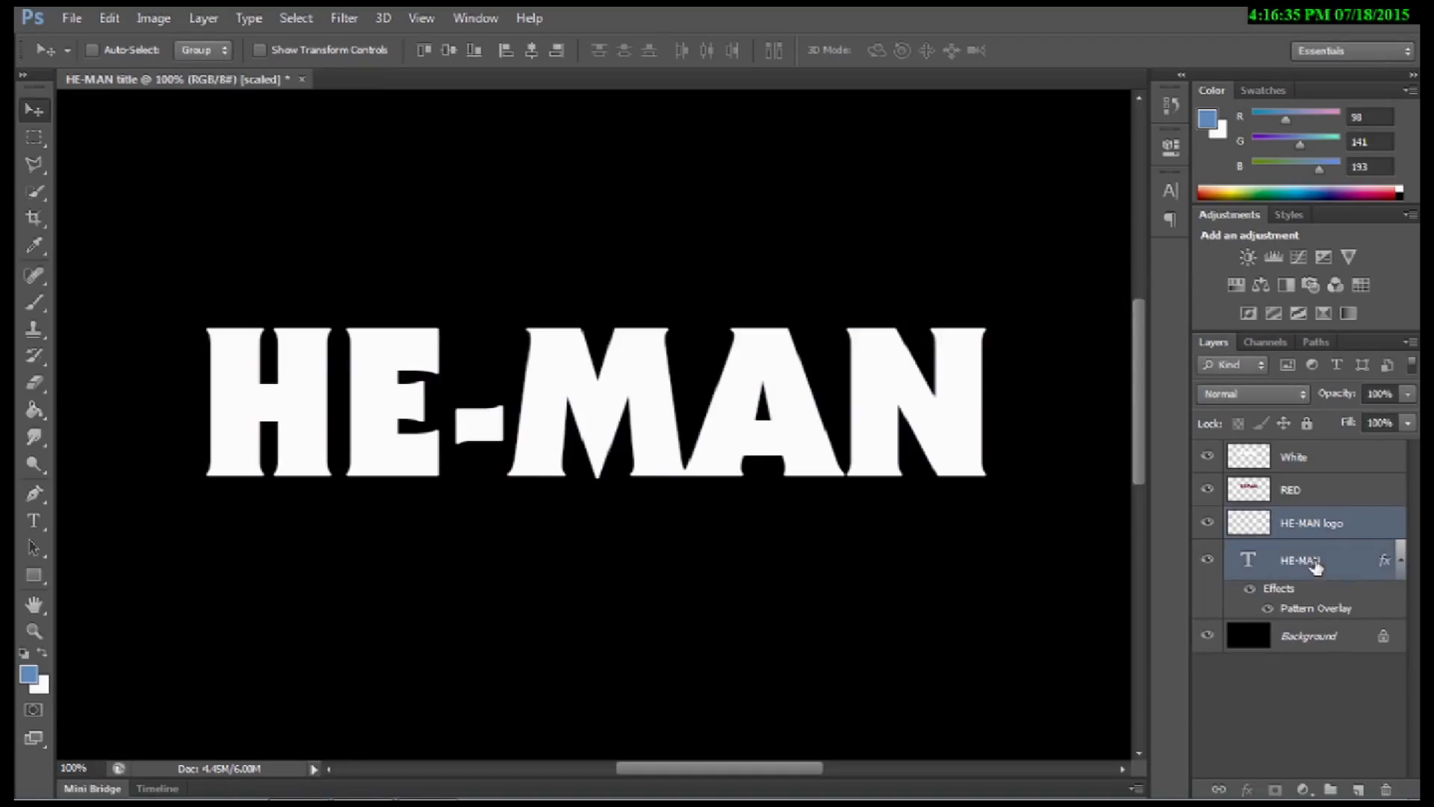
{"action": "left_click", "coordinate": [206, 21]}
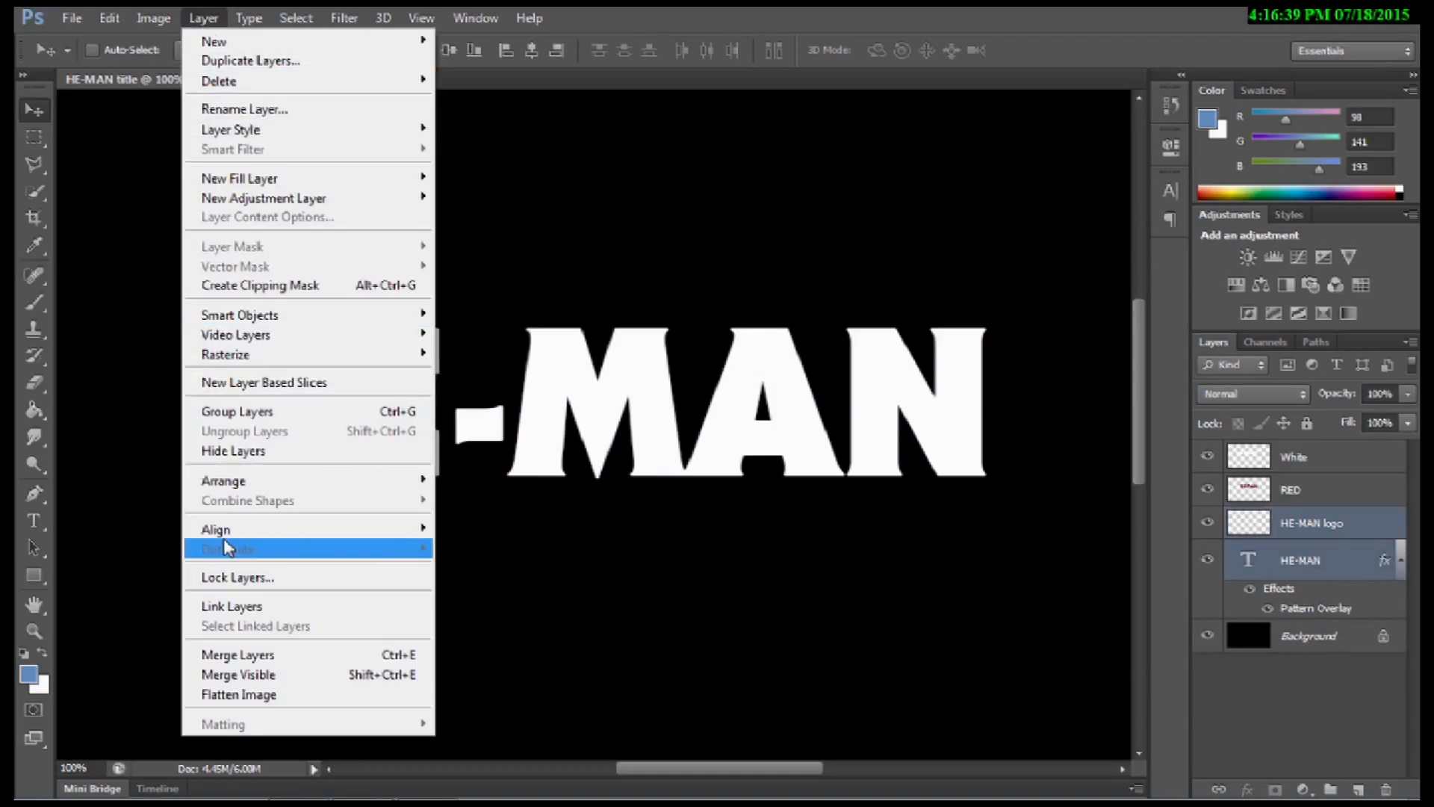
{"action": "left_click", "coordinate": [256, 655]}
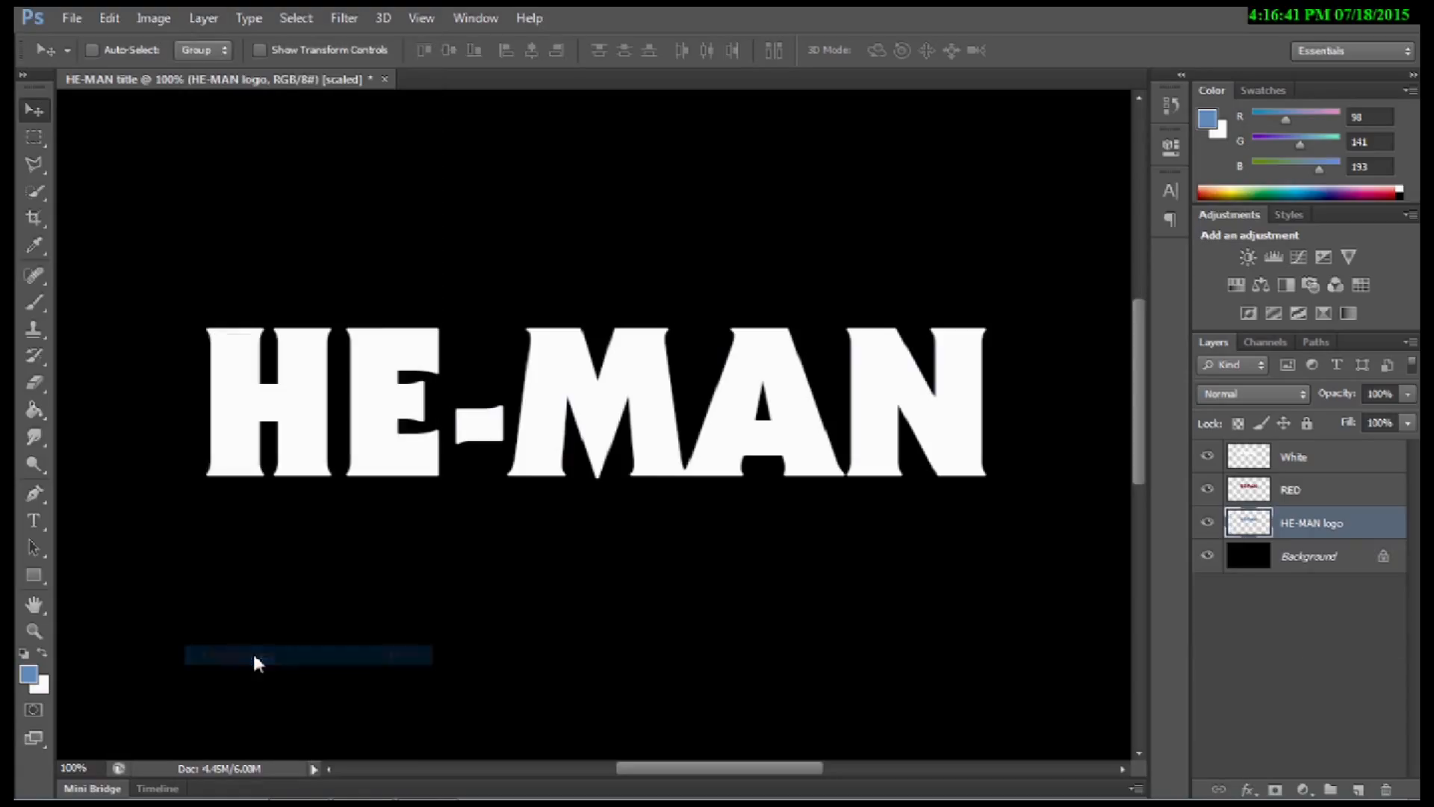
Step: On the White layer, outline the inside of the letter H with the Polygonal Lasso, leaving a thin even border along its edges
{"action": "left_click", "coordinate": [1307, 493]}
{"action": "left_click", "coordinate": [1301, 463]}
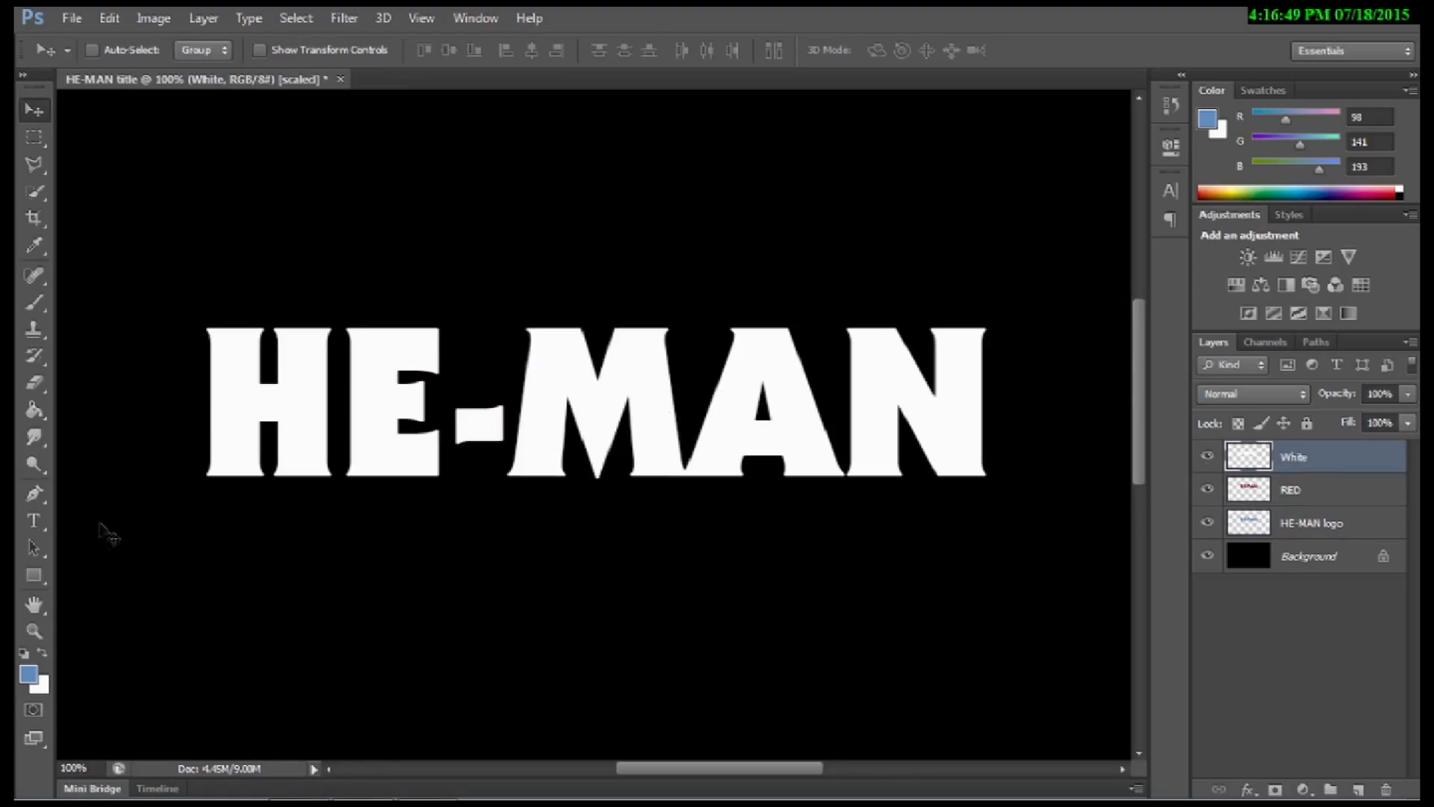
{"action": "left_click", "coordinate": [33, 631]}
{"action": "left_click", "coordinate": [220, 371]}
{"action": "left_click", "coordinate": [221, 371]}
{"action": "left_click", "coordinate": [220, 371]}
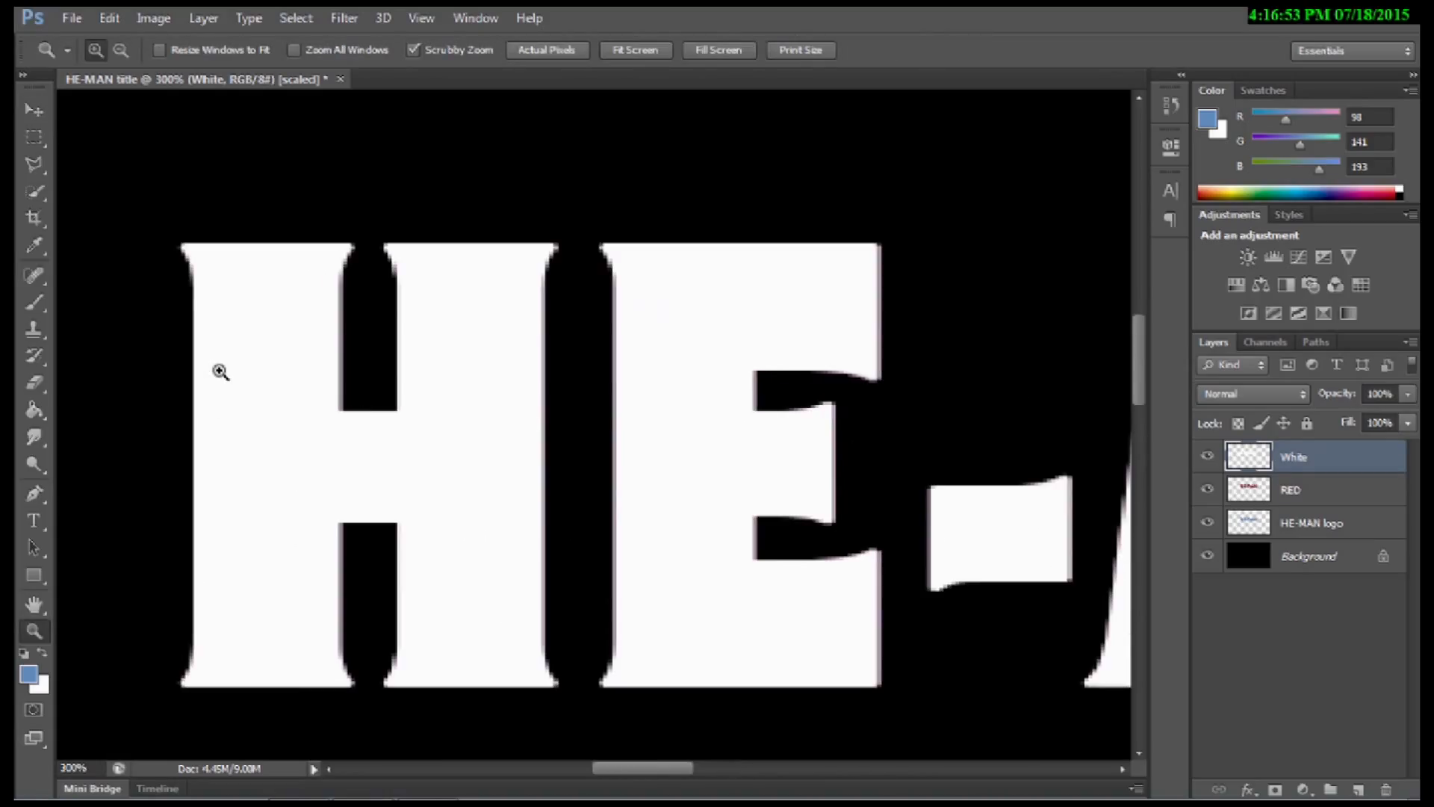
{"action": "left_click", "coordinate": [37, 166]}
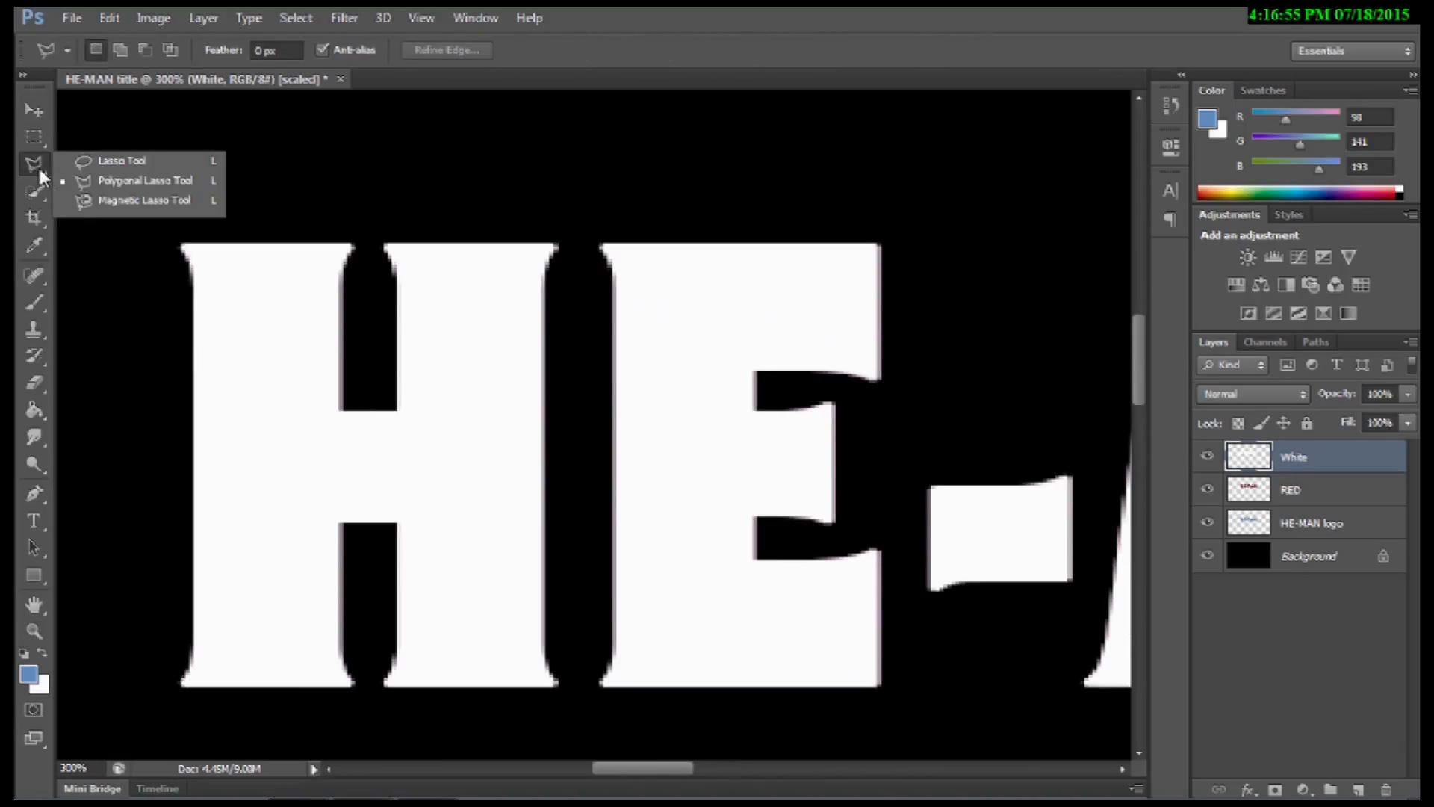
{"action": "left_click", "coordinate": [167, 182]}
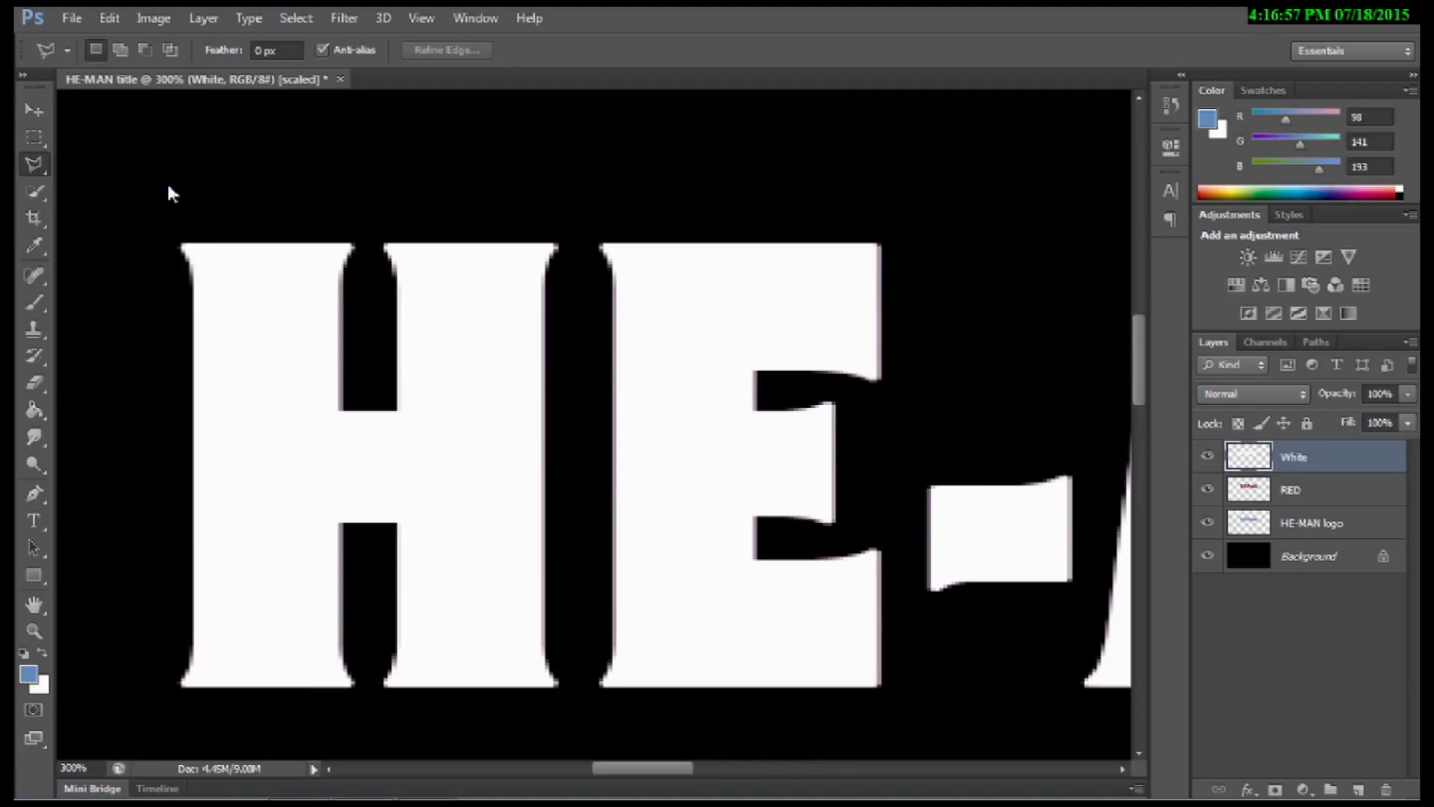
{"action": "left_click", "coordinate": [202, 253]}
{"action": "left_click", "coordinate": [333, 253]}
{"action": "left_click", "coordinate": [325, 265]}
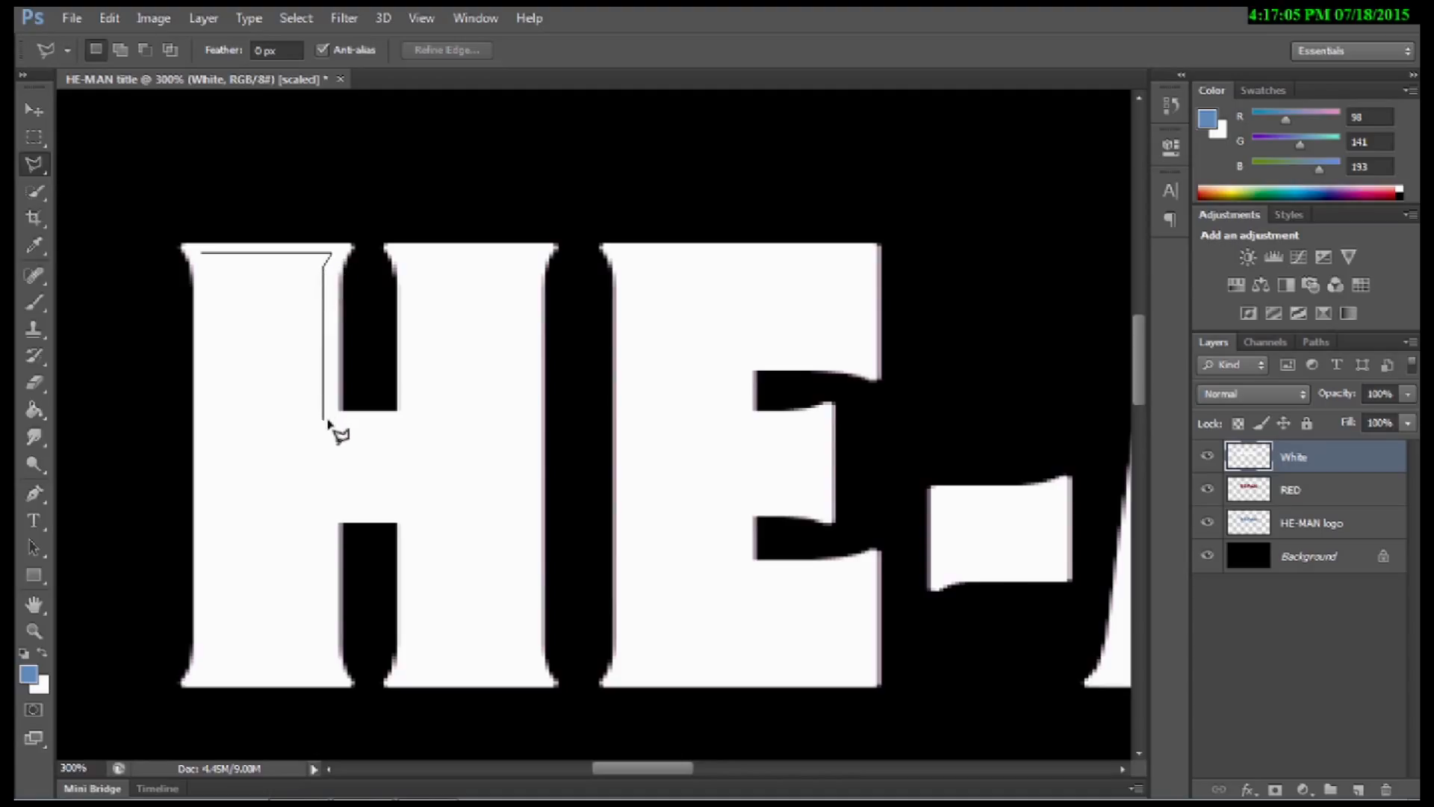
{"action": "left_click", "coordinate": [323, 421]}
{"action": "left_click", "coordinate": [409, 422]}
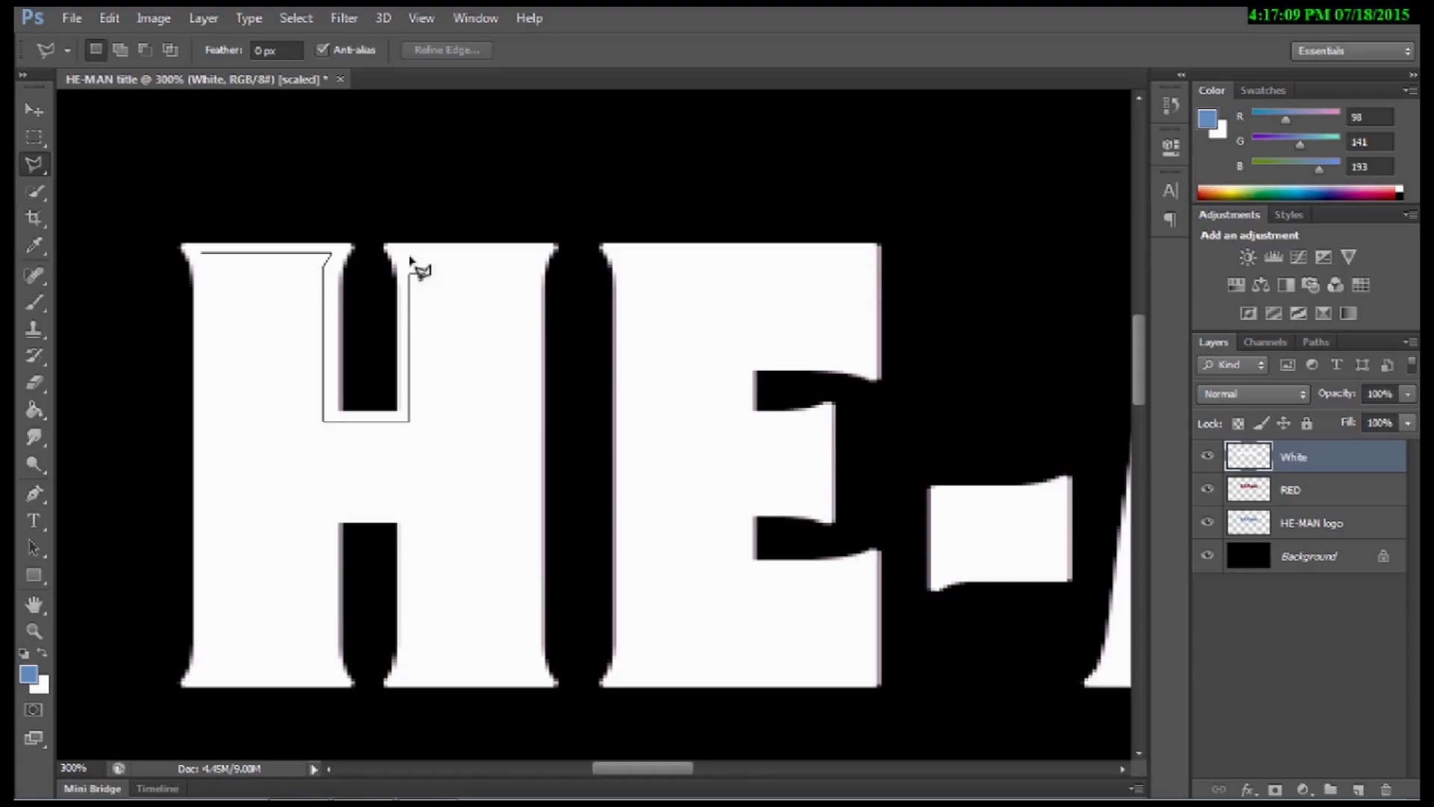
{"action": "left_click", "coordinate": [399, 253]}
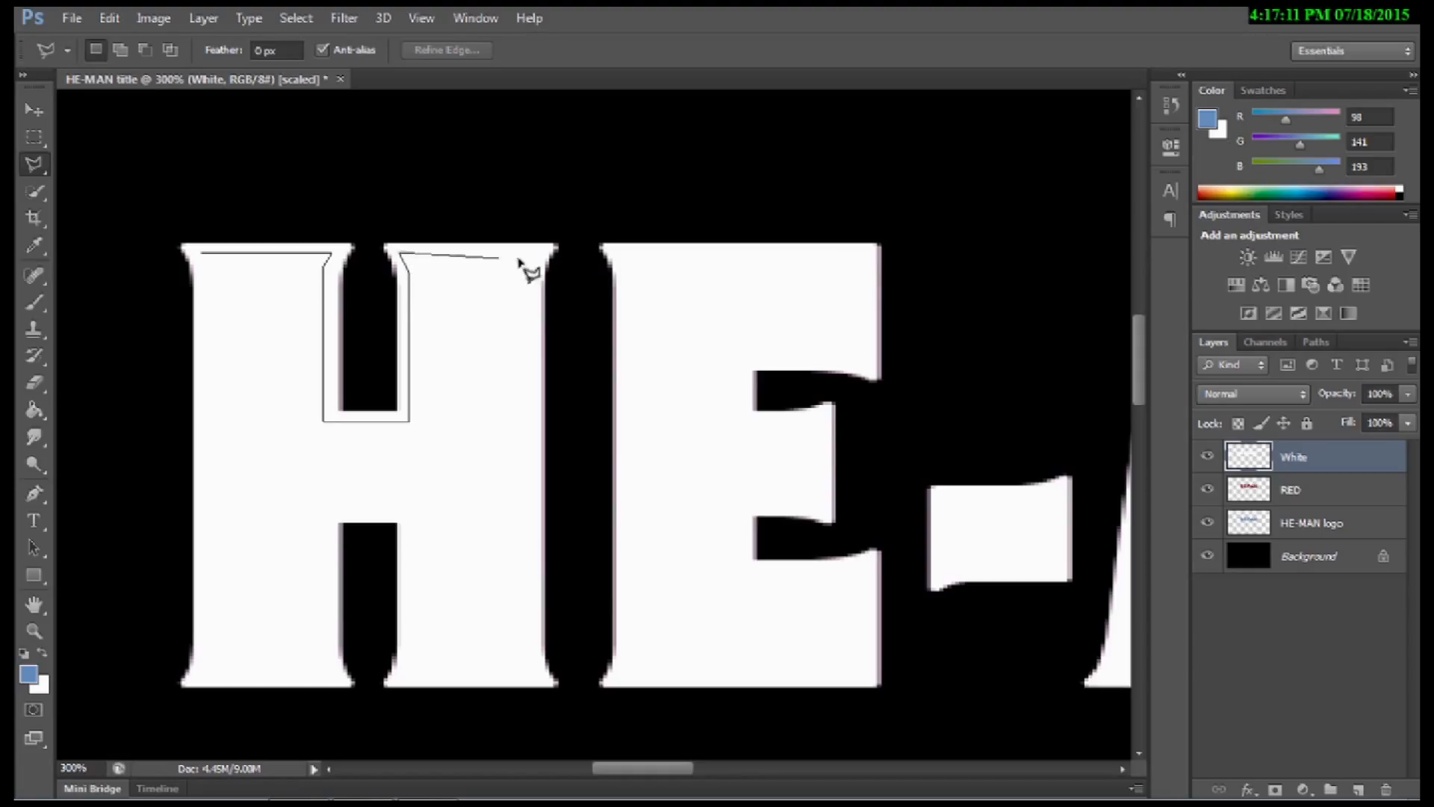
{"action": "left_click", "coordinate": [538, 254]}
{"action": "left_click", "coordinate": [532, 266]}
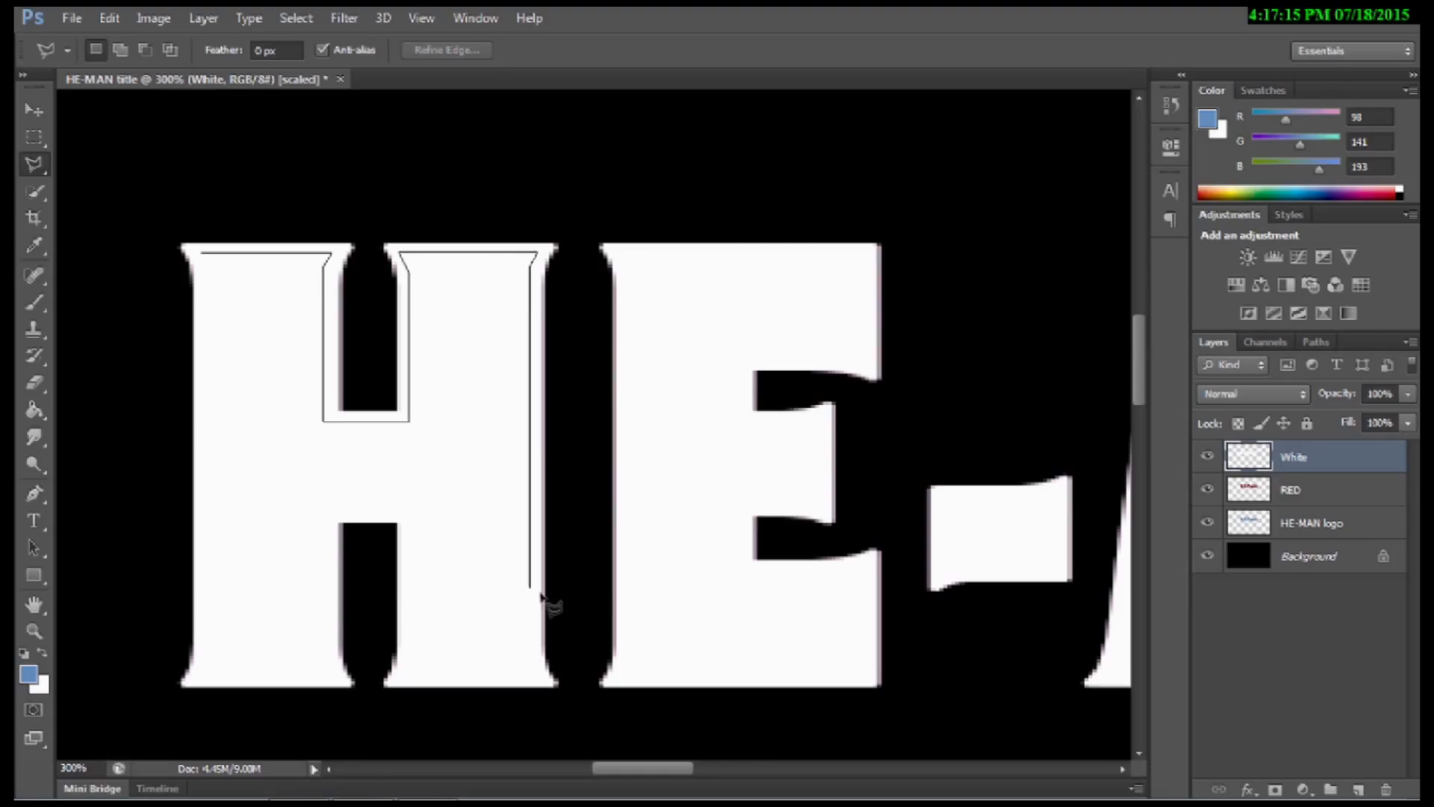
{"action": "left_click", "coordinate": [535, 661]}
{"action": "left_click", "coordinate": [539, 677]}
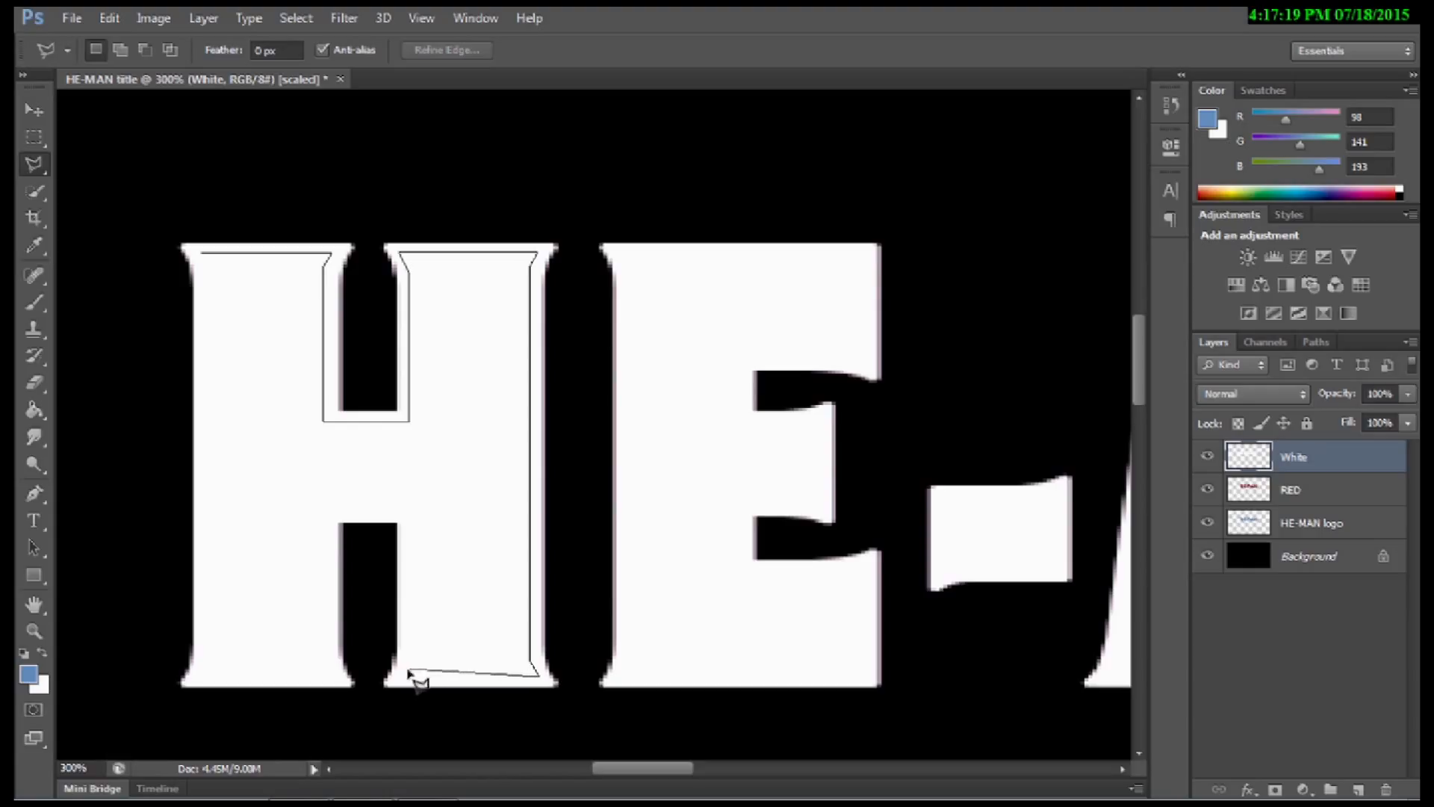
{"action": "left_click", "coordinate": [403, 676]}
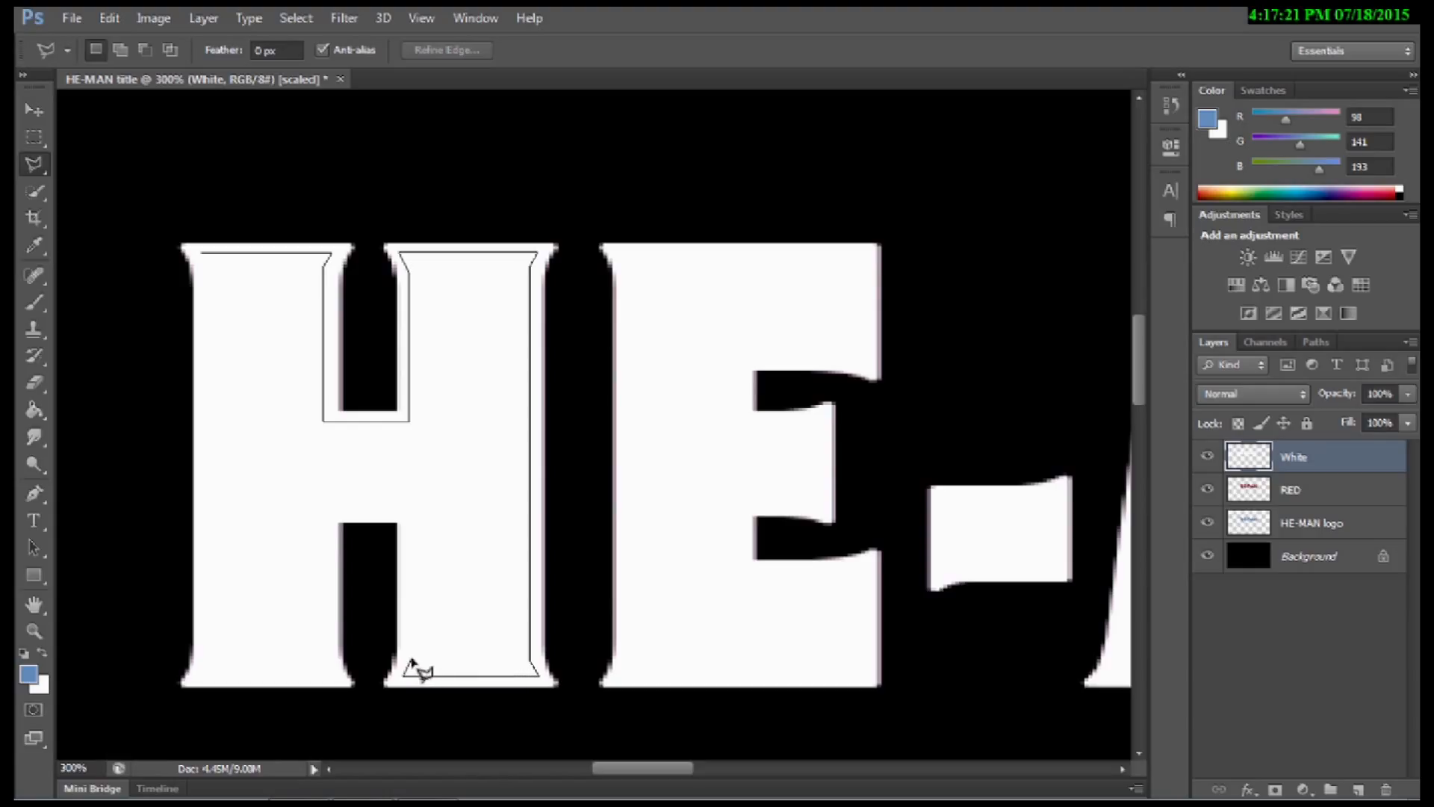
{"action": "left_click", "coordinate": [410, 658]}
{"action": "left_click", "coordinate": [411, 511]}
{"action": "left_click", "coordinate": [325, 511]}
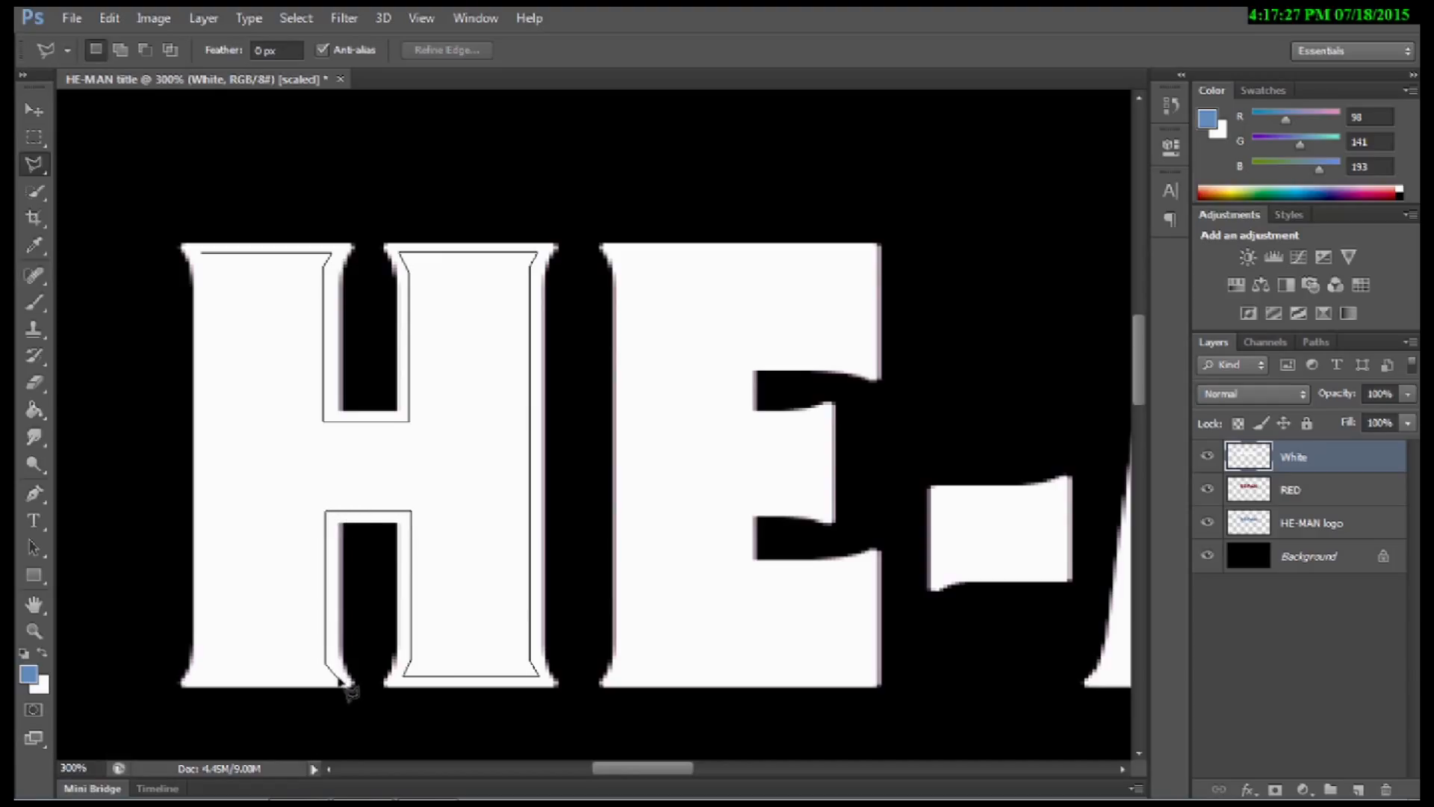
{"action": "left_click", "coordinate": [332, 674]}
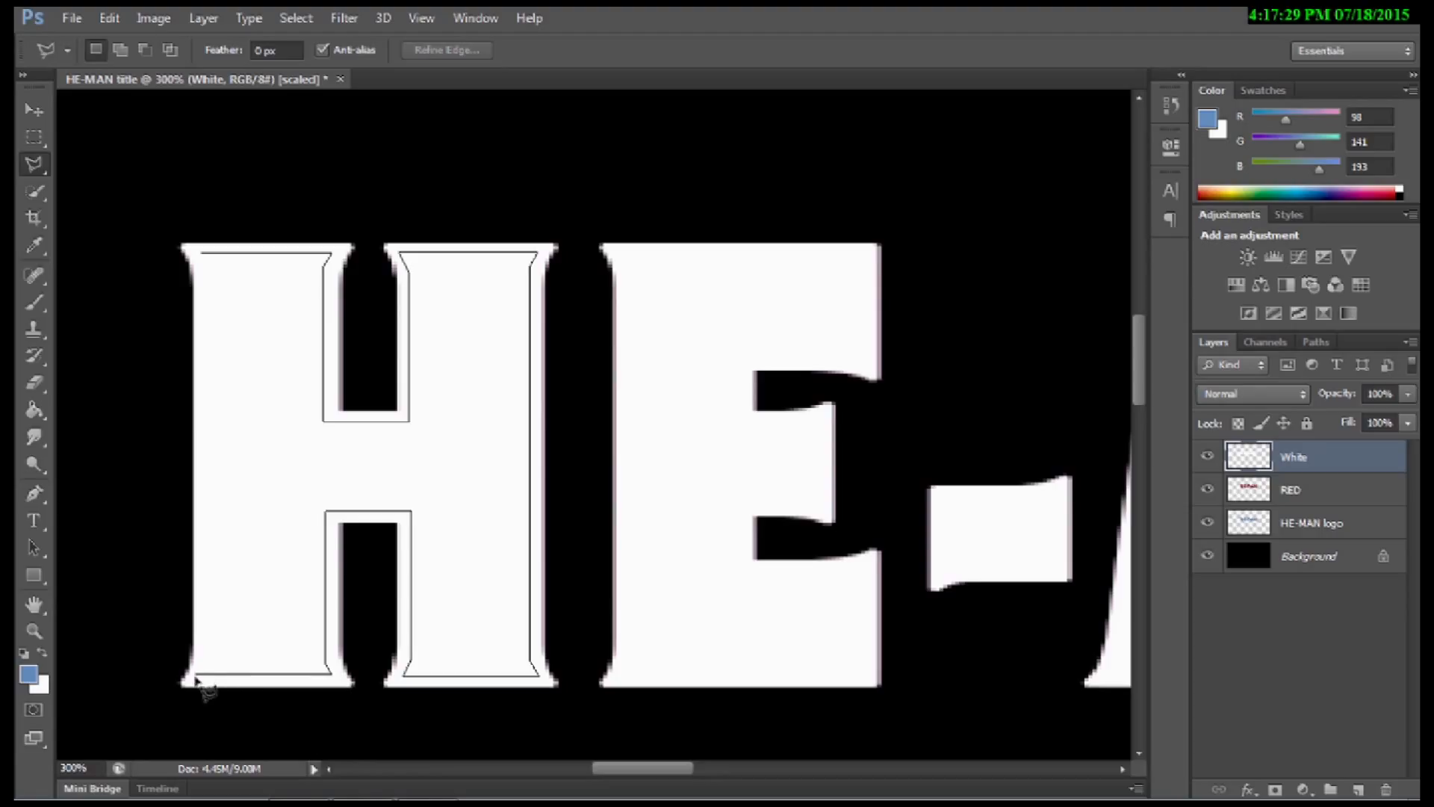
{"action": "left_click", "coordinate": [201, 673]}
{"action": "left_click", "coordinate": [201, 254]}
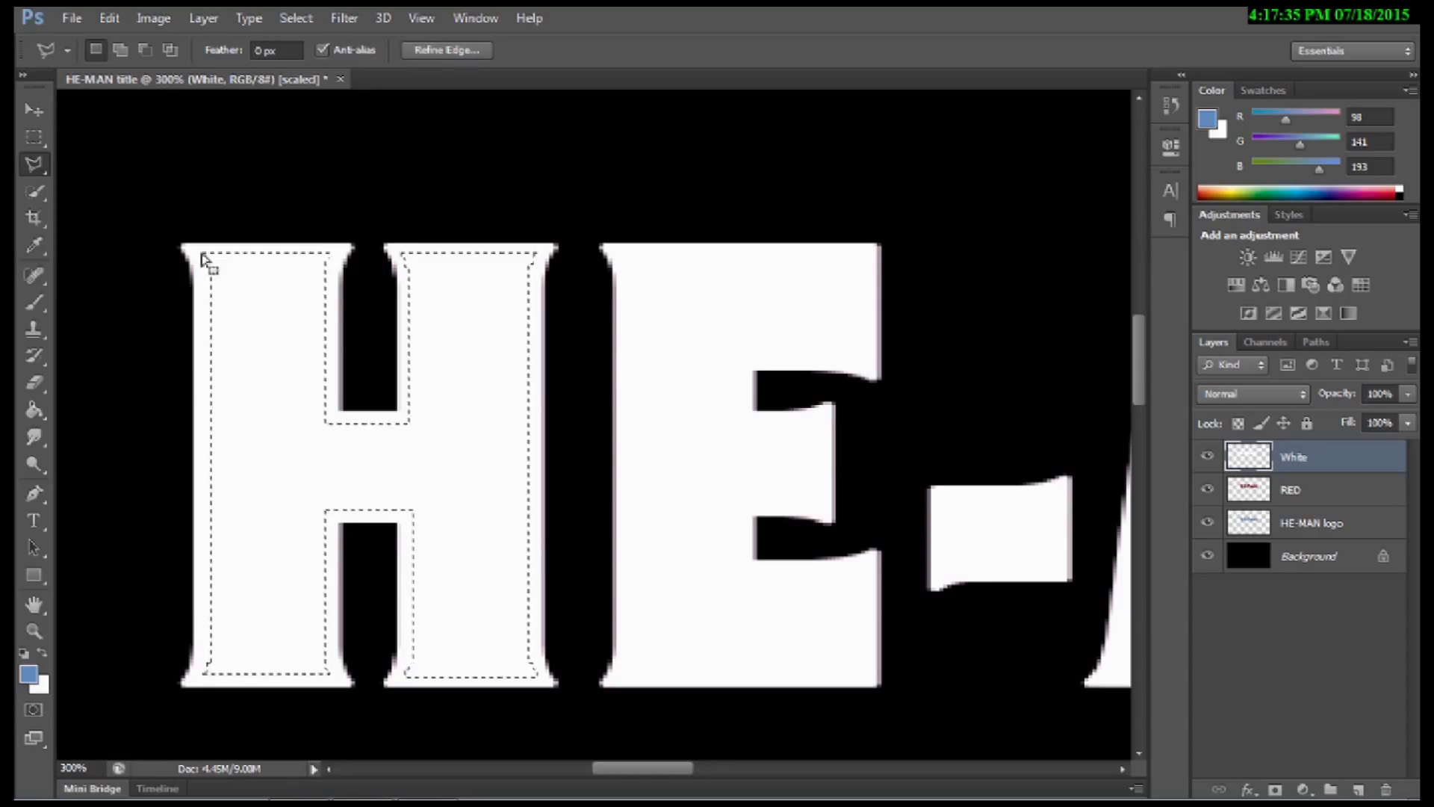
Step: Delete the selected inside of the H from the White and RED layers to expose the blue texture, and deselect
{"action": "key", "text": "Delete"}
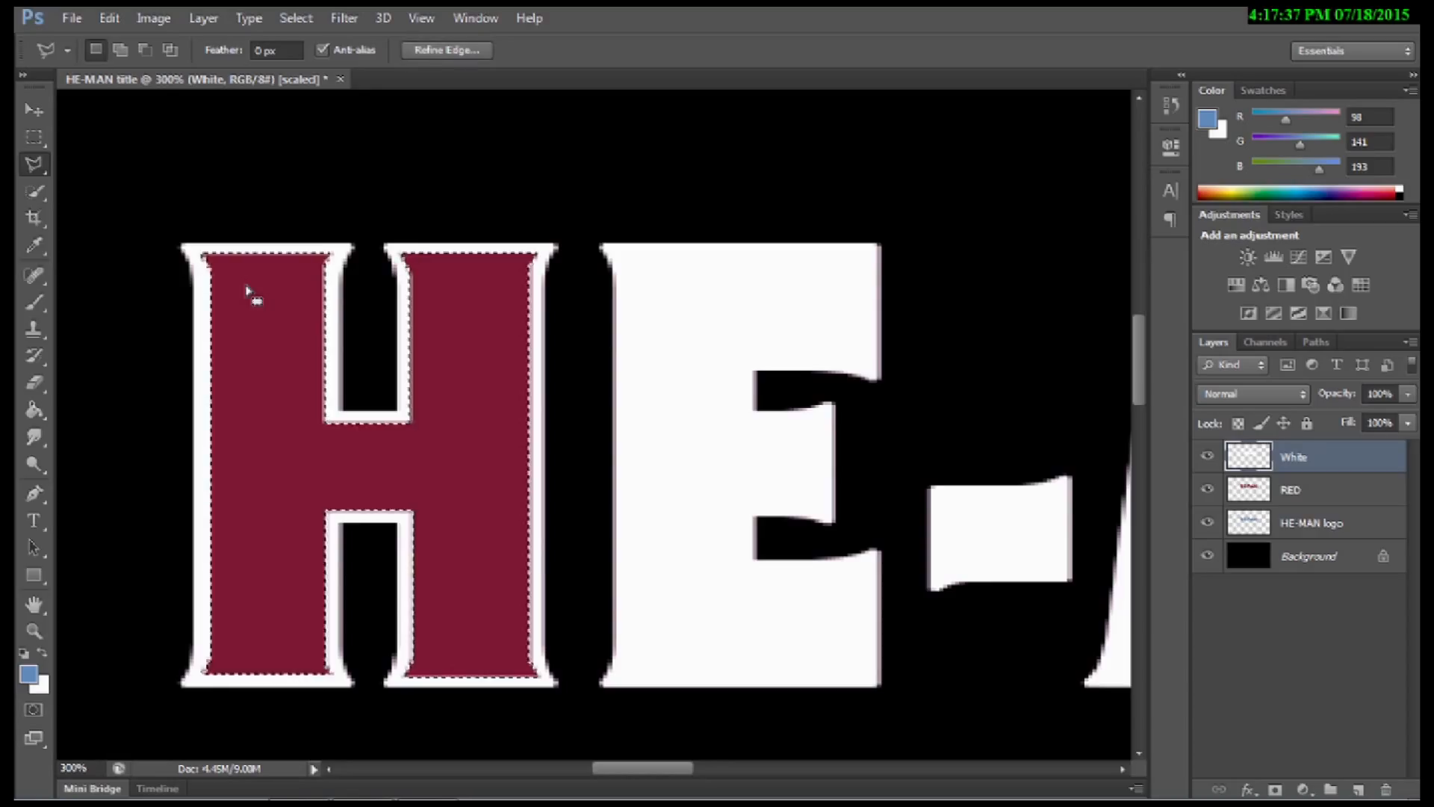
{"action": "left_click", "coordinate": [1342, 495]}
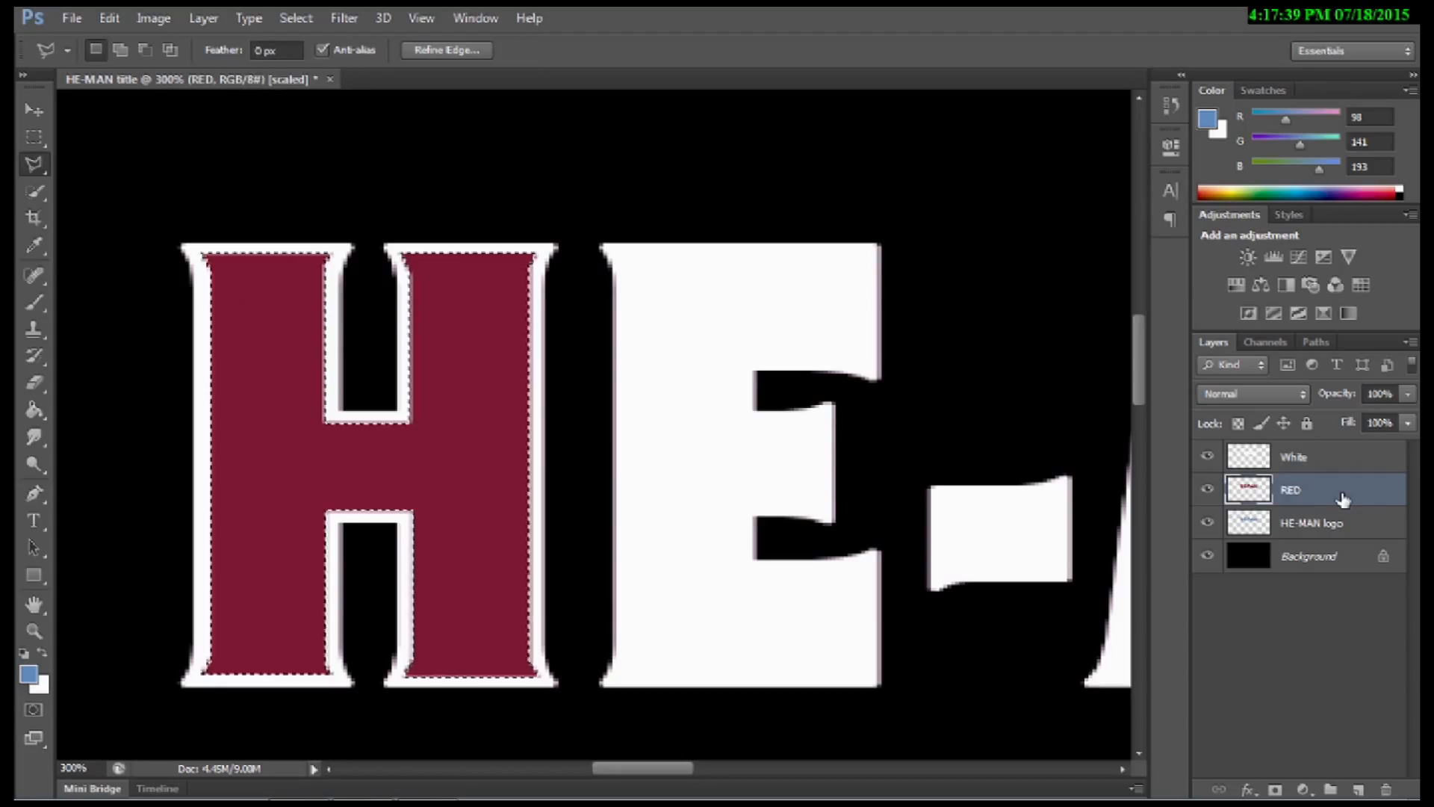
{"action": "key", "text": "Delete"}
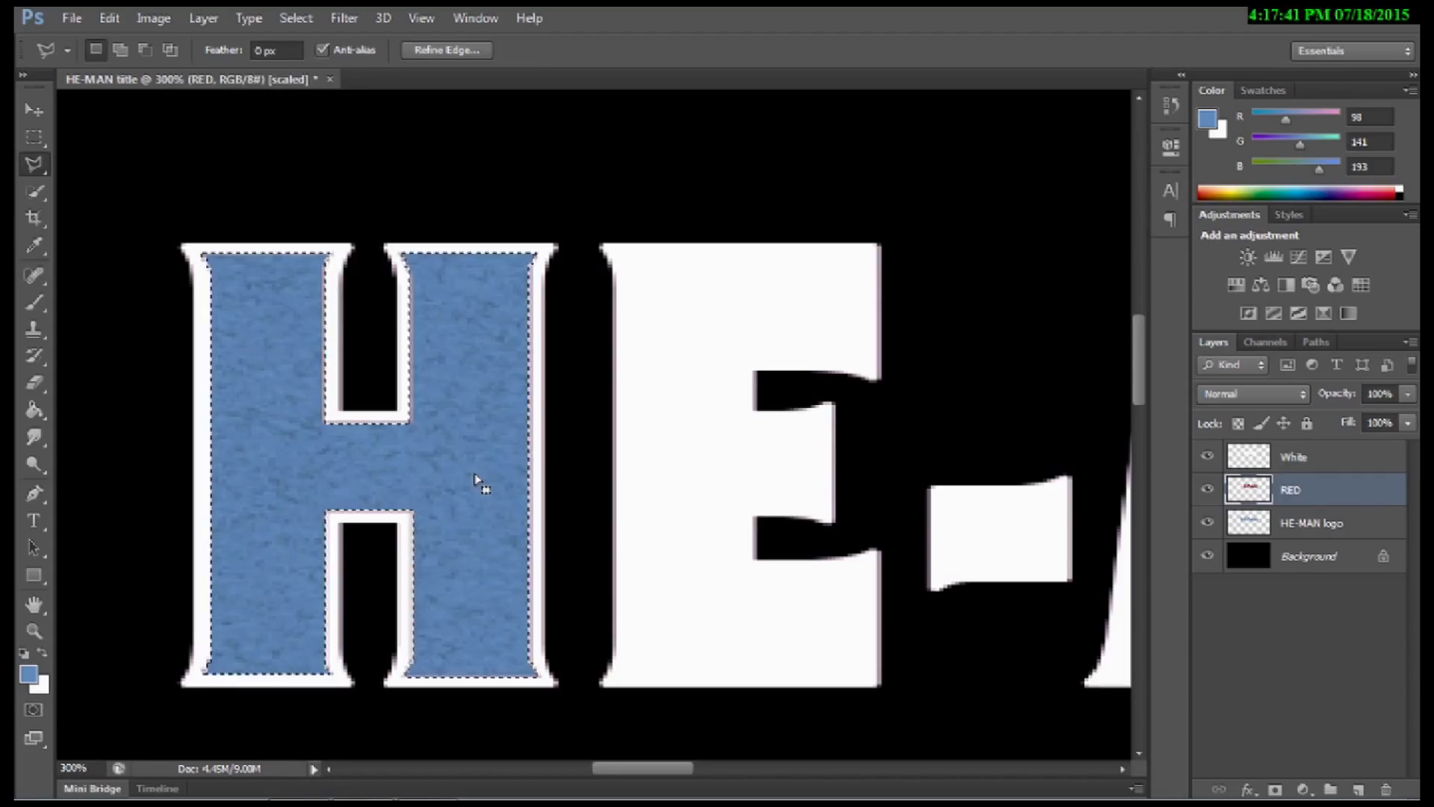
{"action": "key", "text": "ctrl+d"}
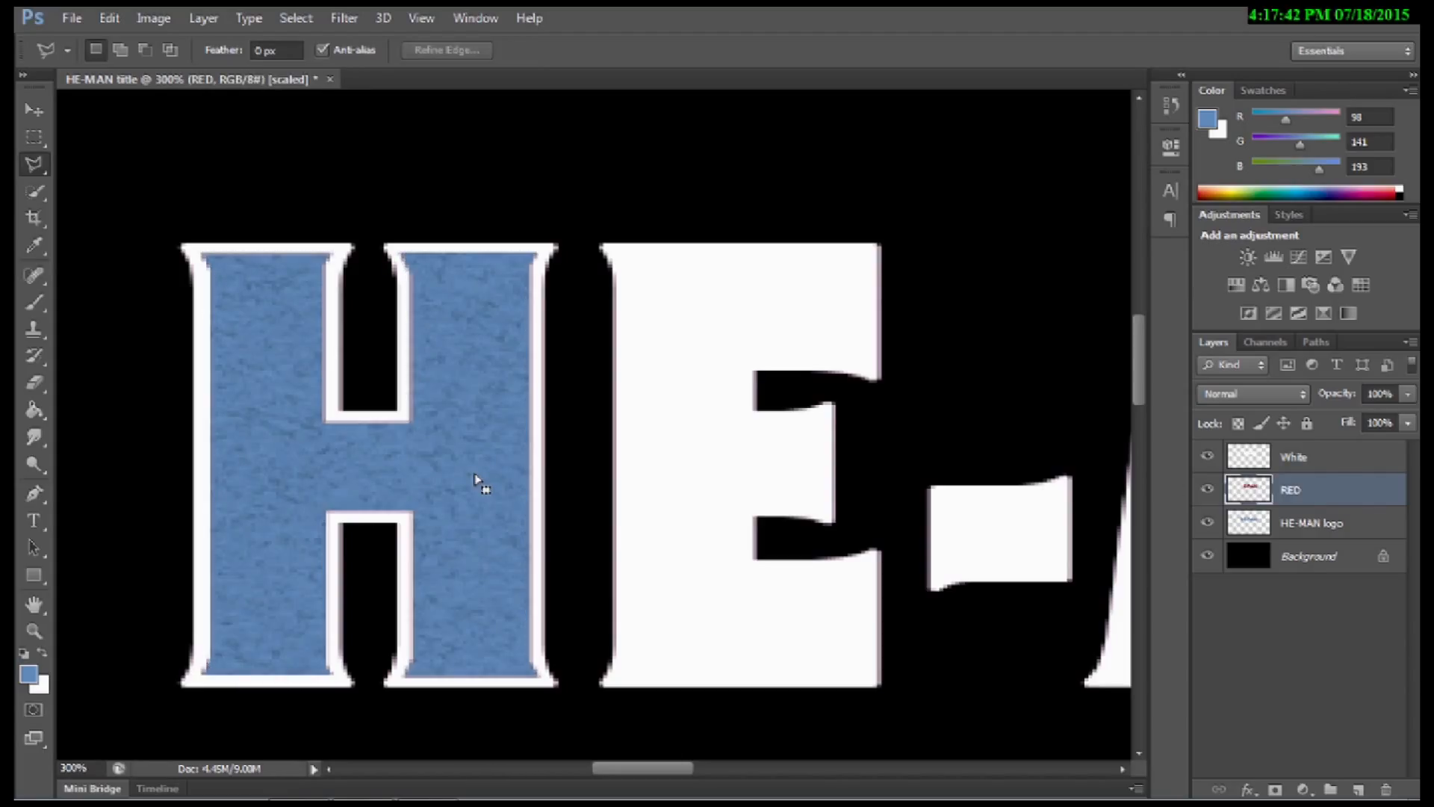
Step: On the White layer, outline the inside of the letter E with the Polygonal Lasso, leaving a thin even border along its edges
{"action": "left_click", "coordinate": [1337, 467]}
{"action": "left_click_drag", "start_coordinate": [805, 406], "coordinate": [504, 399]}
{"action": "left_click", "coordinate": [340, 253]}
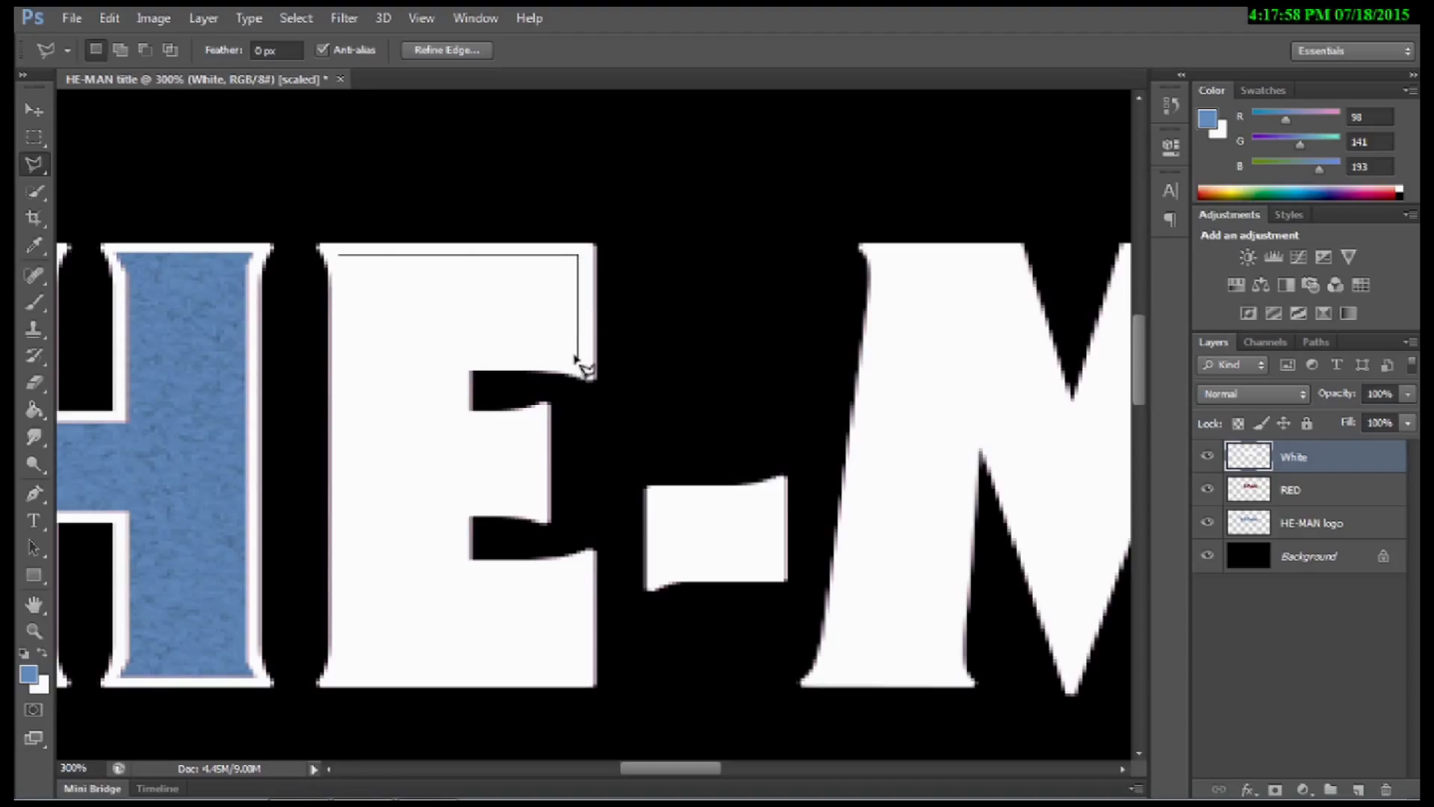
{"action": "left_click", "coordinate": [569, 355]}
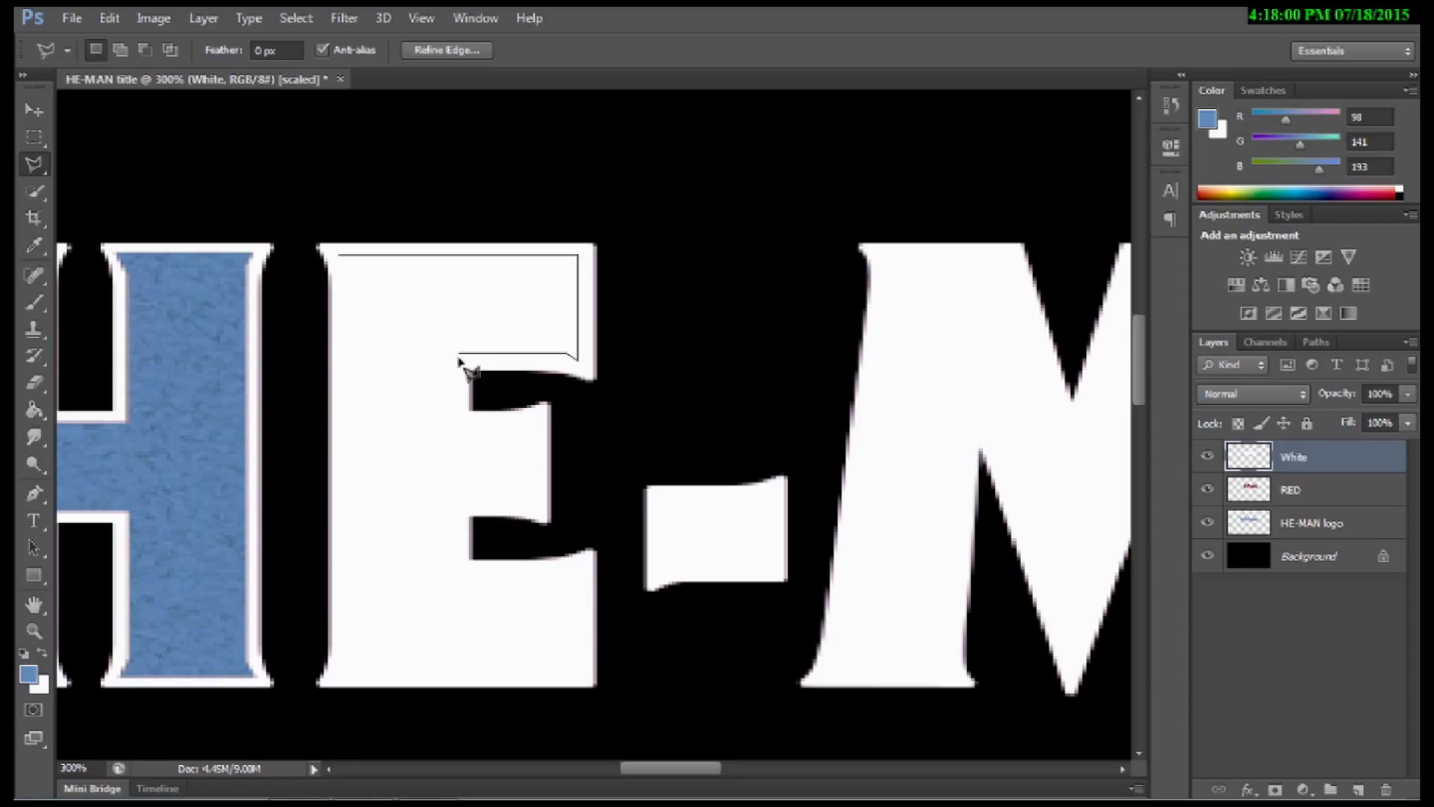
{"action": "left_click", "coordinate": [456, 355]}
{"action": "left_click", "coordinate": [456, 422]}
{"action": "left_click", "coordinate": [524, 422]}
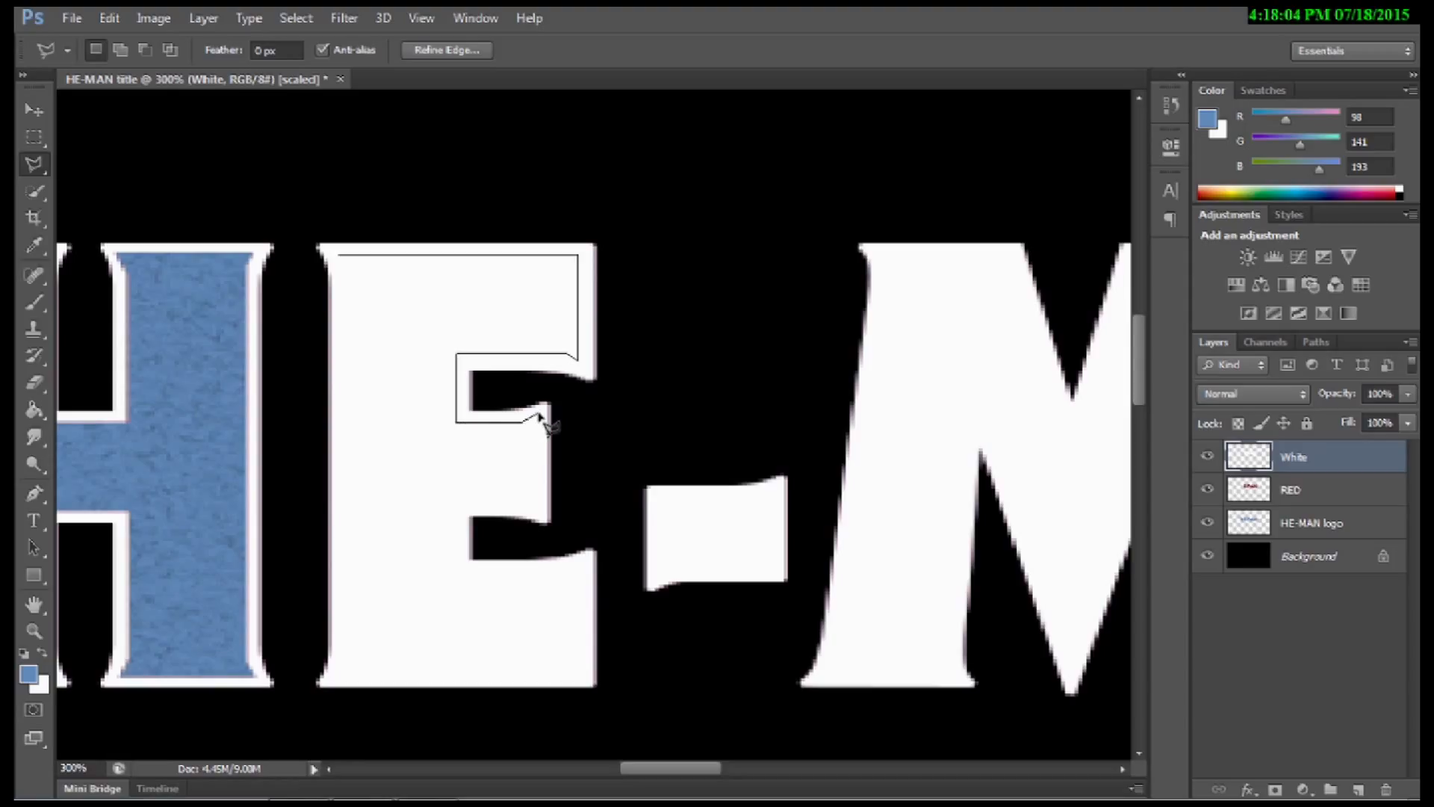
{"action": "left_click", "coordinate": [537, 417]}
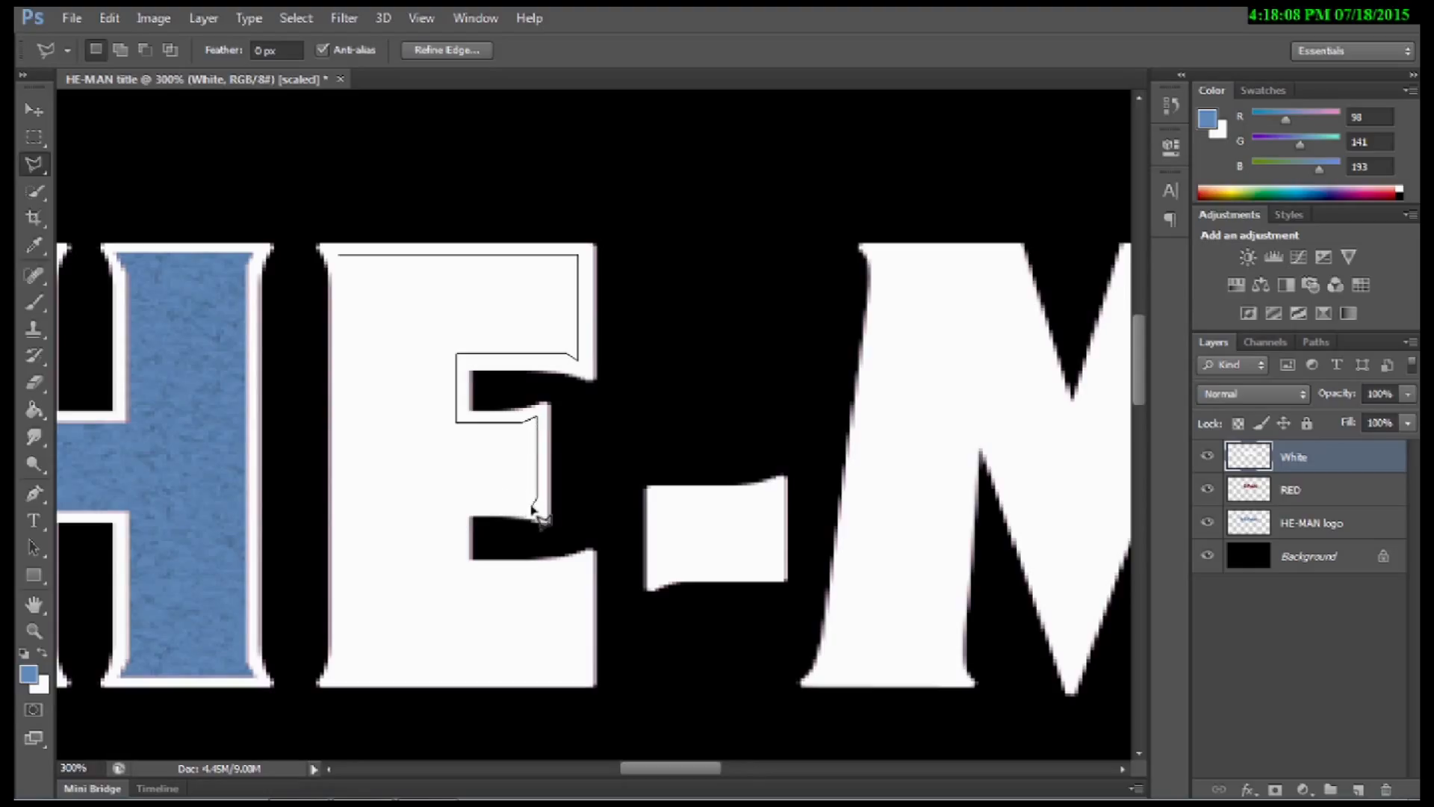
{"action": "left_click", "coordinate": [538, 514]}
{"action": "left_click", "coordinate": [528, 499]}
{"action": "left_click", "coordinate": [456, 497]}
{"action": "left_click", "coordinate": [456, 569]}
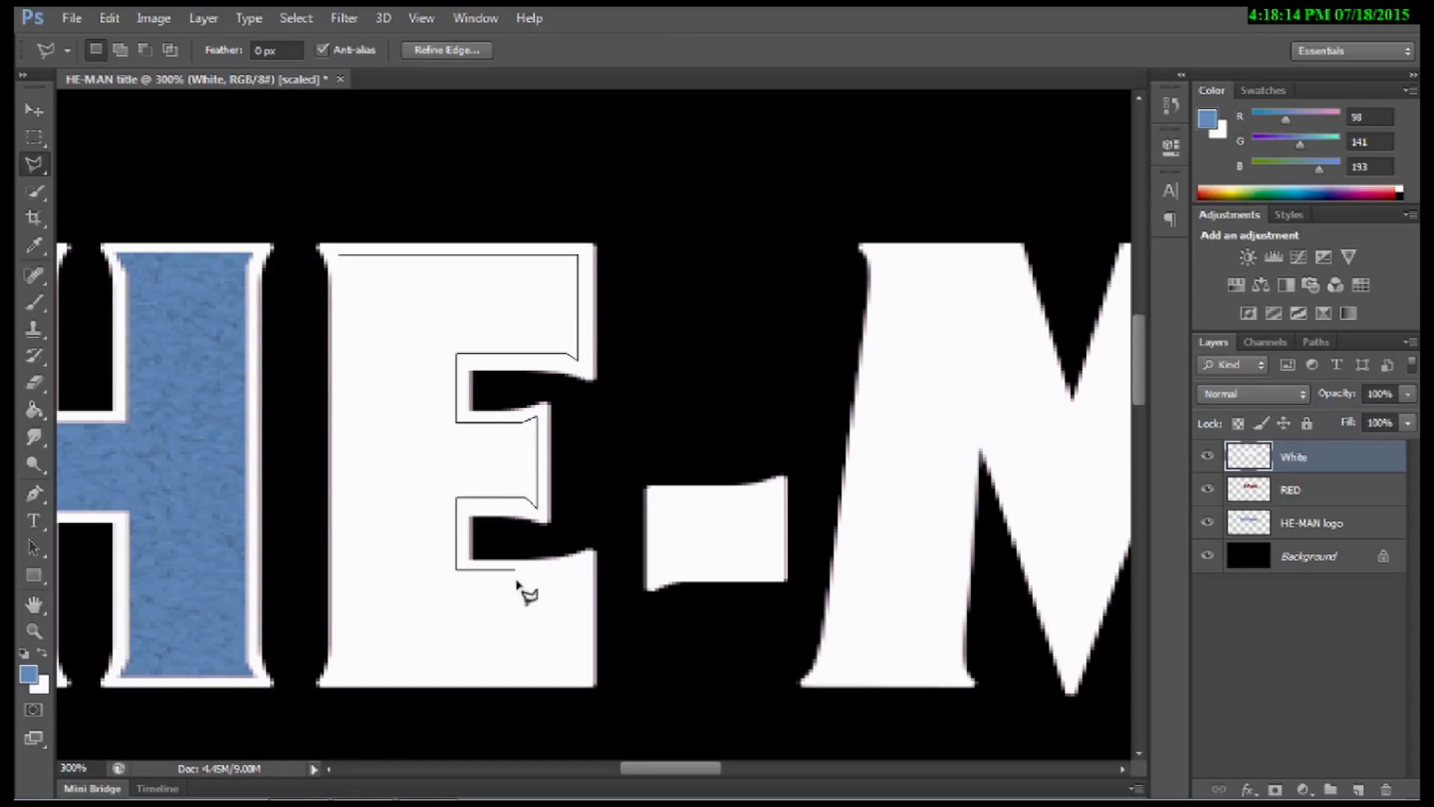
{"action": "left_click", "coordinate": [563, 569]}
{"action": "left_click", "coordinate": [584, 562]}
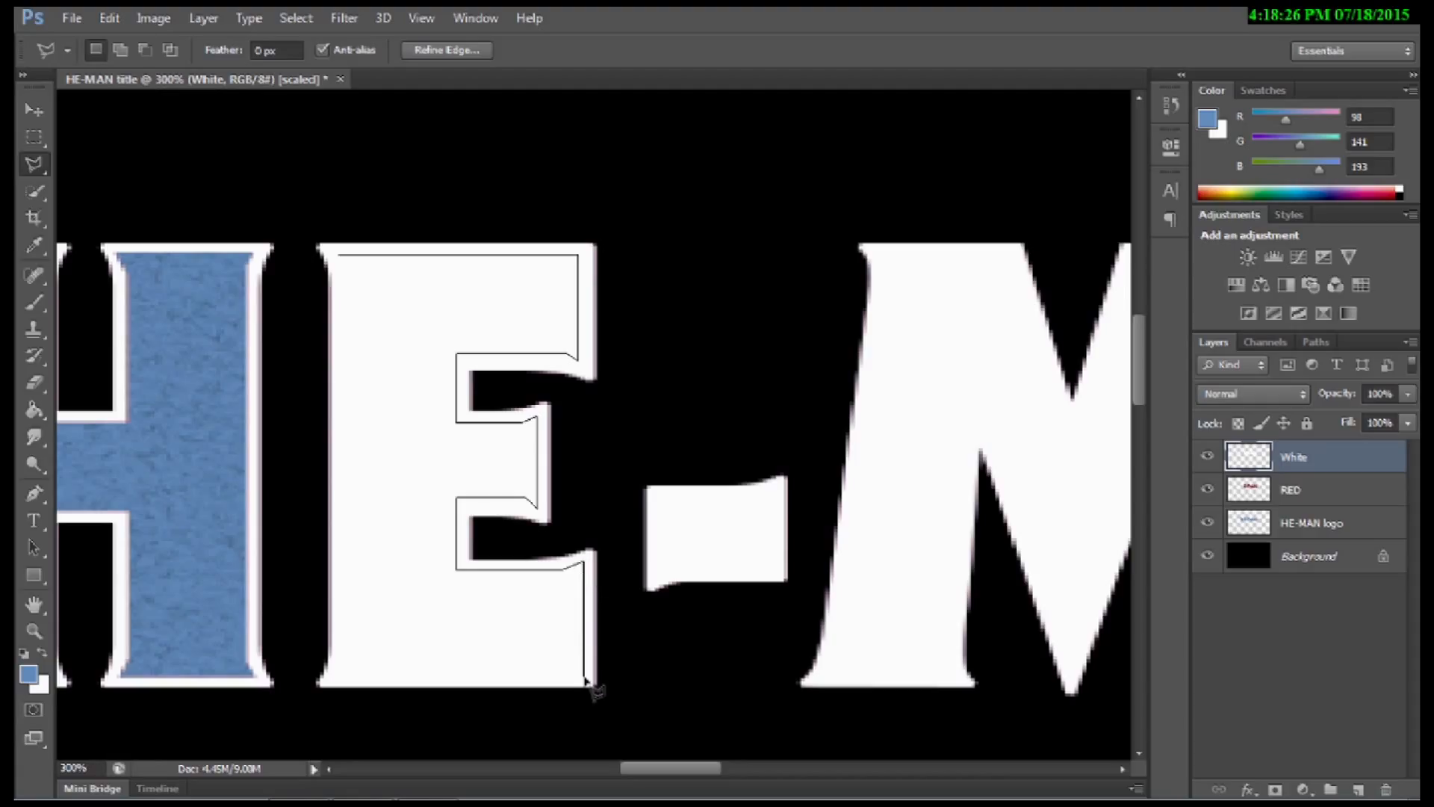
{"action": "left_click", "coordinate": [585, 676]}
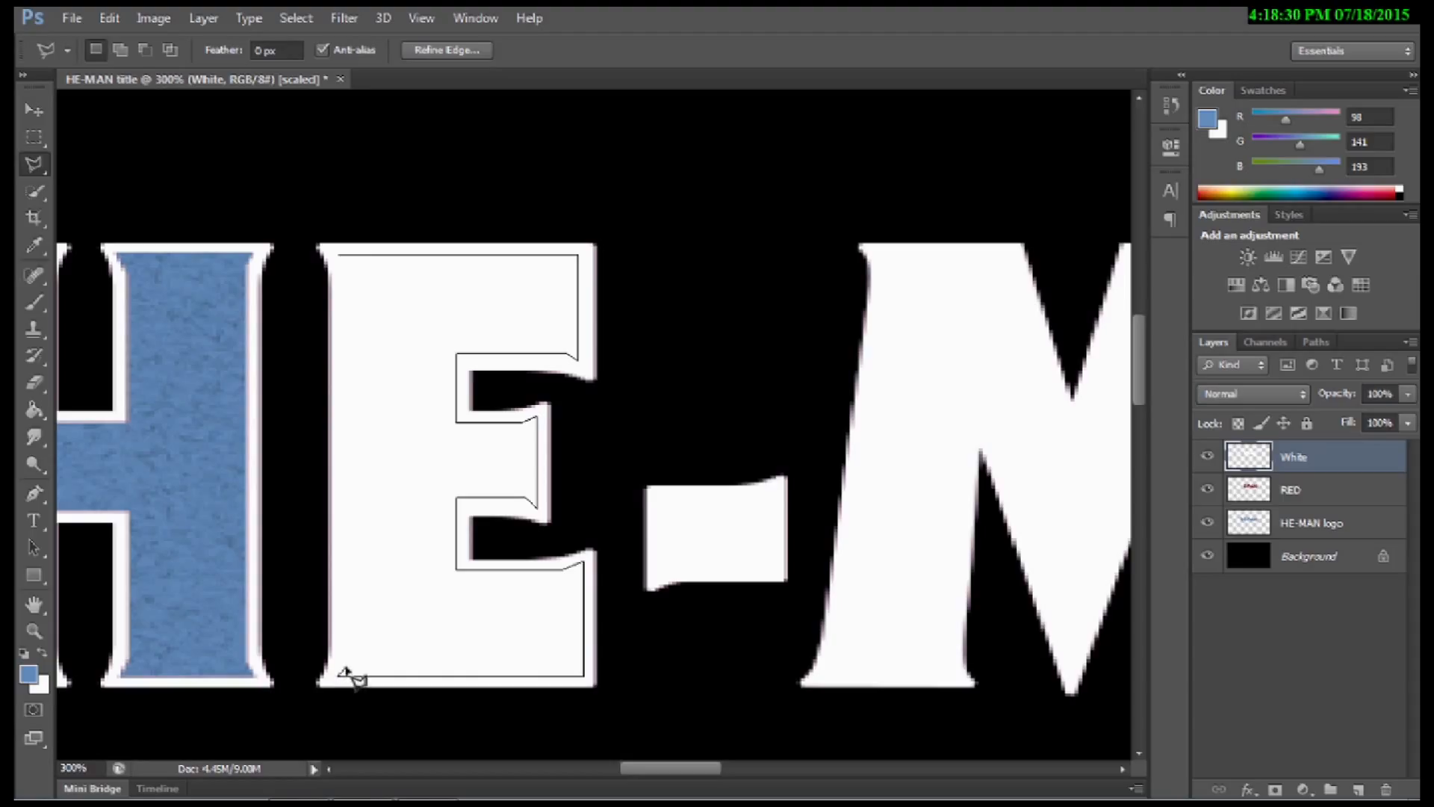
{"action": "left_click", "coordinate": [341, 675]}
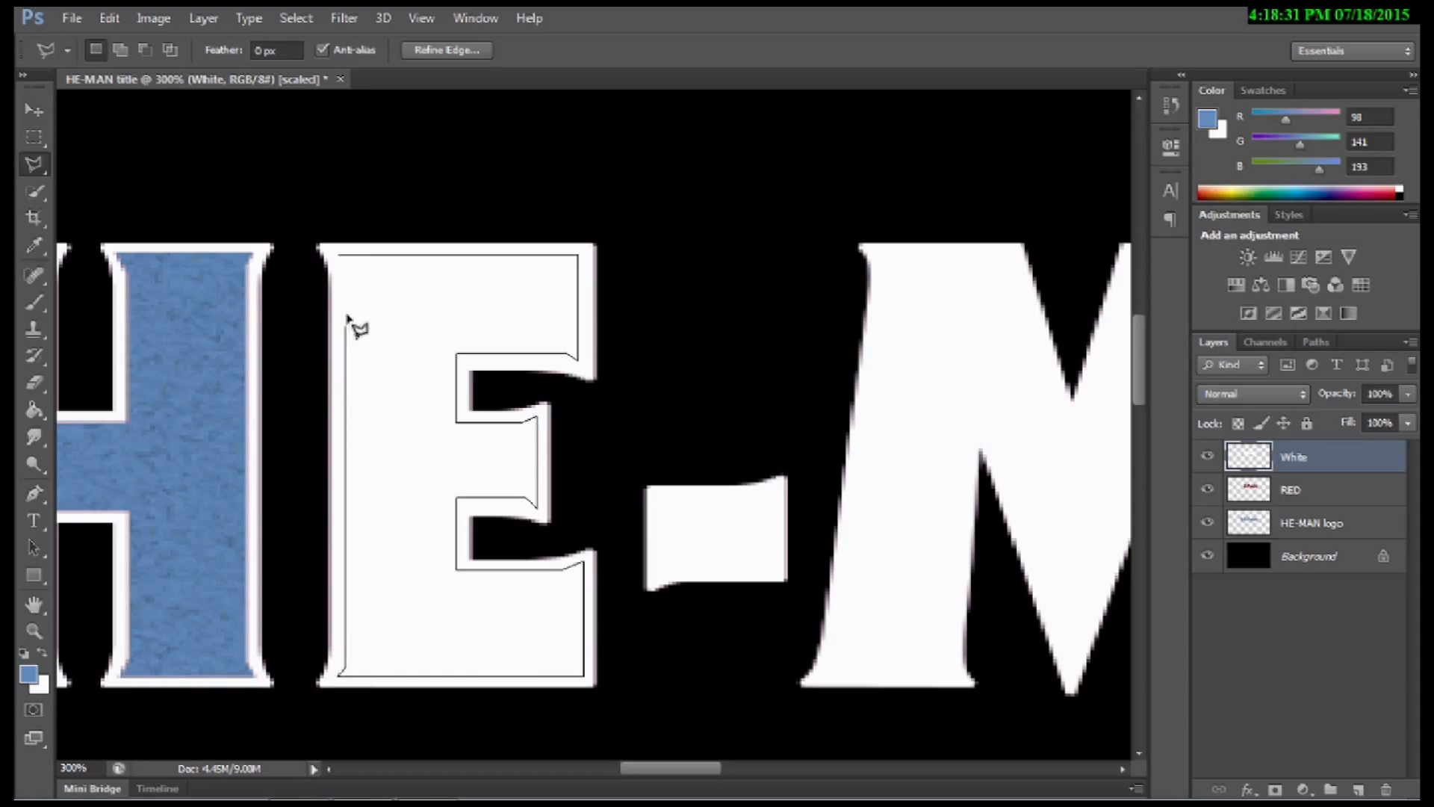
{"action": "left_click", "coordinate": [341, 257]}
Step: Delete the selected inside of the E from the White and RED layers to expose the blue texture, and deselect
{"action": "key", "text": "Delete"}
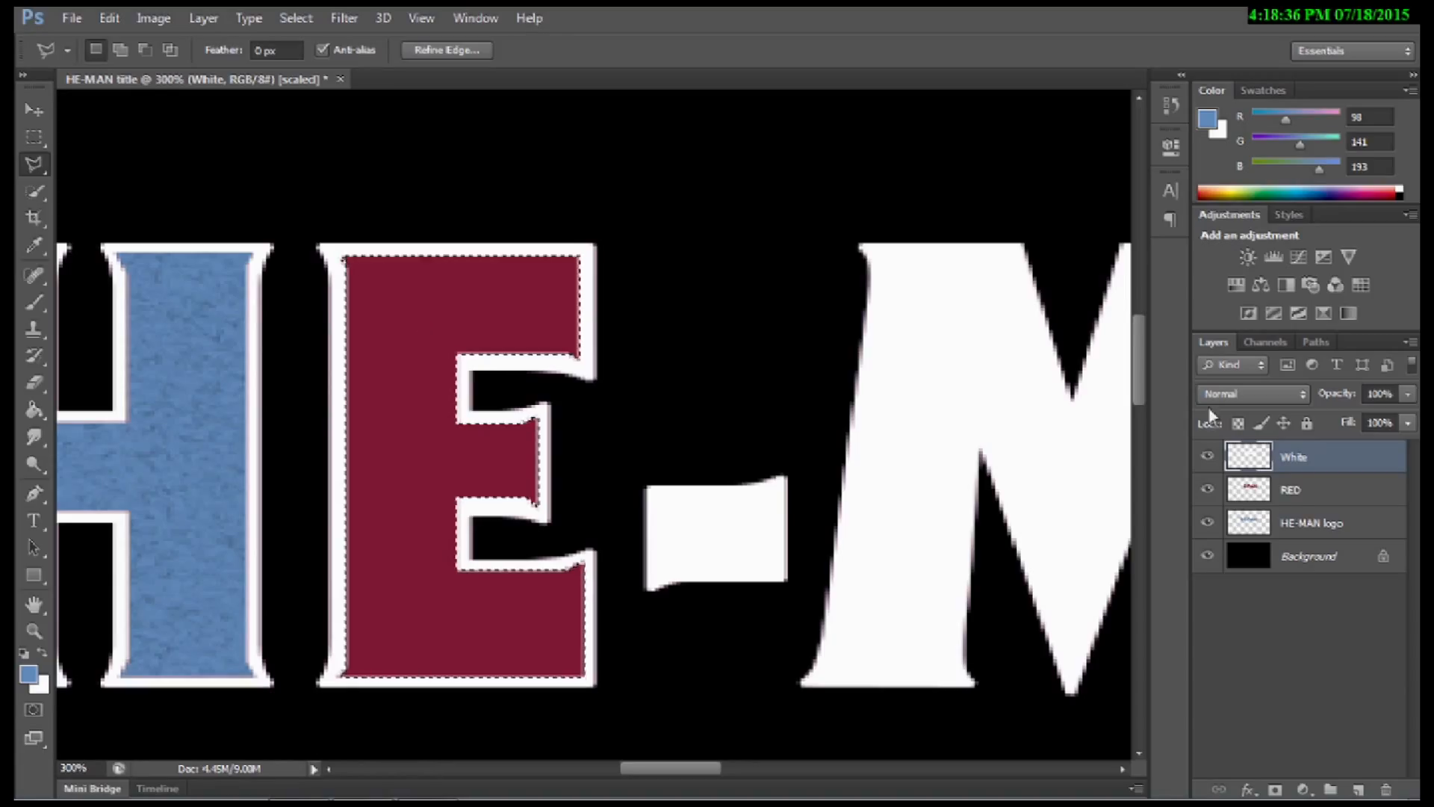
{"action": "left_click", "coordinate": [1298, 494]}
{"action": "key", "text": "Delete"}
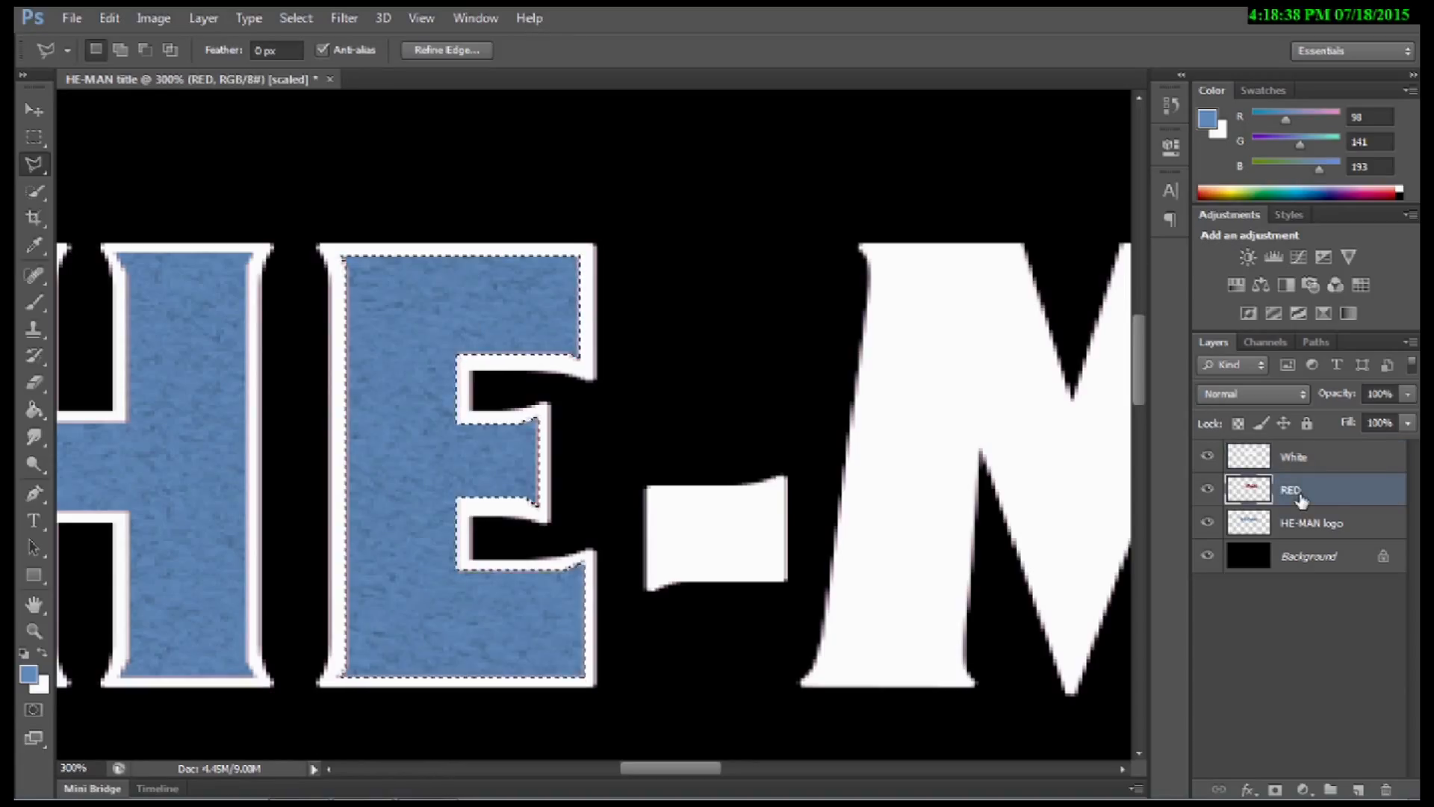
{"action": "left_click_drag", "start_coordinate": [807, 490], "coordinate": [439, 447]}
{"action": "key", "text": "ctrl+d"}
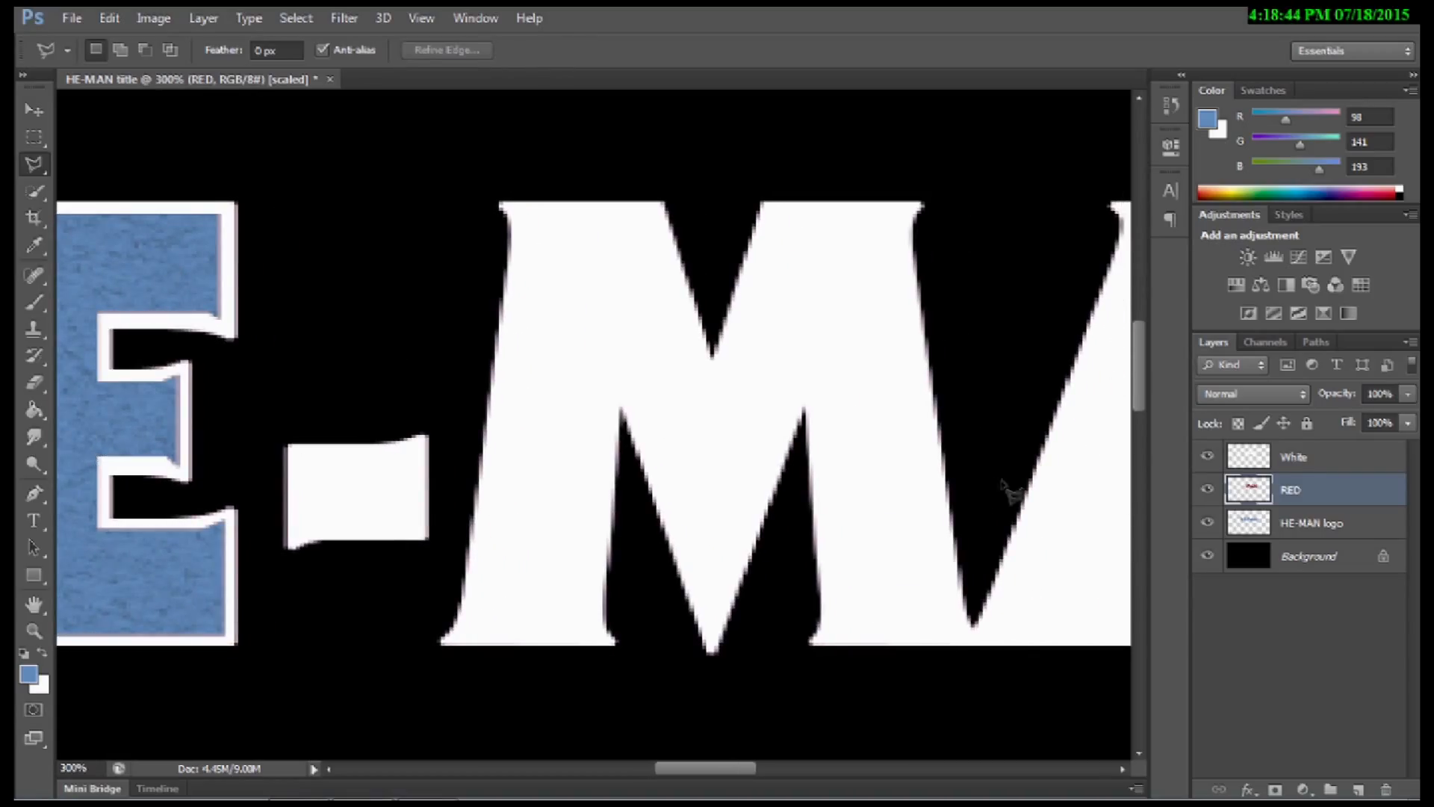
Step: On the White layer, outline the inside of the hyphen with the Polygonal Lasso, leaving a thin border all around
{"action": "left_click", "coordinate": [1296, 458]}
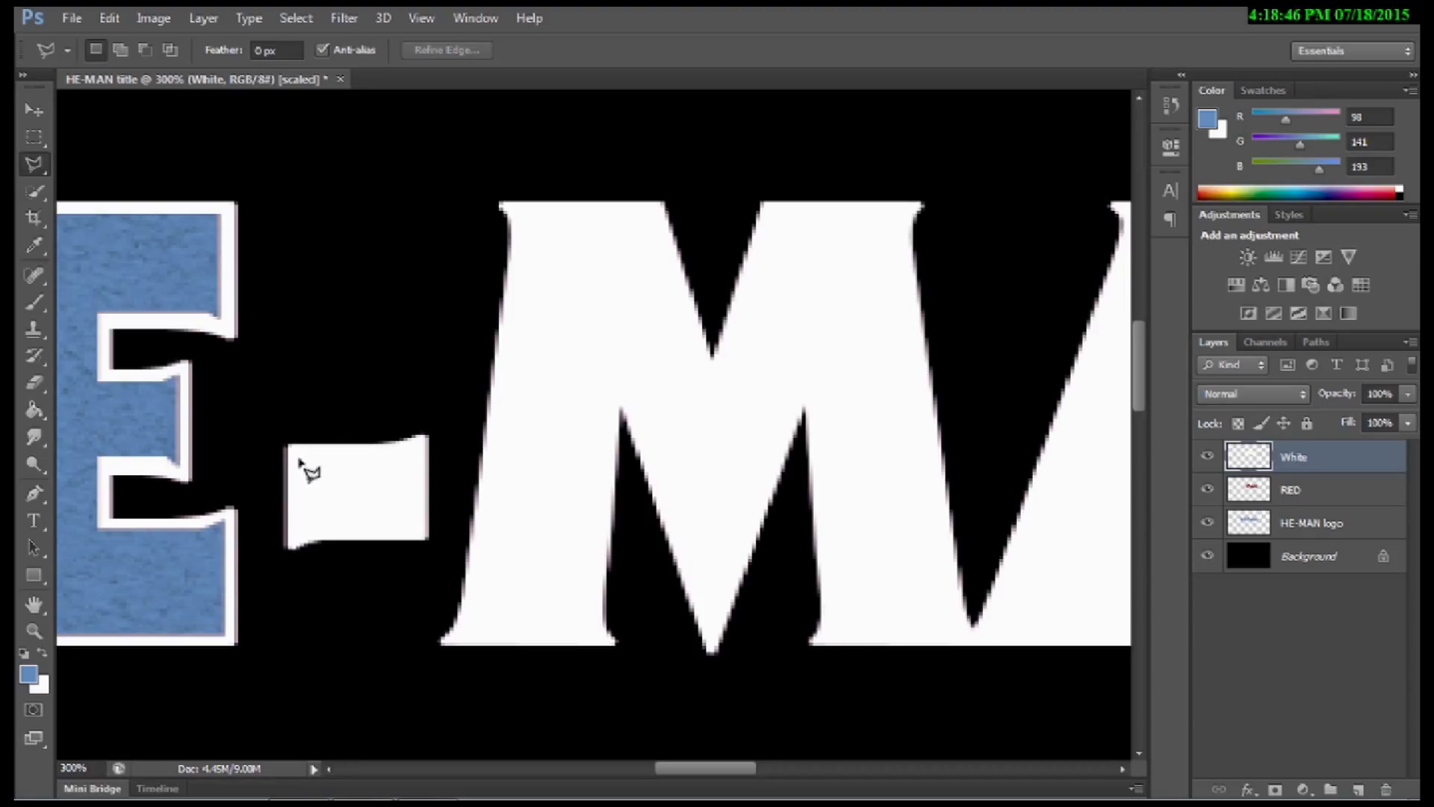
{"action": "left_click", "coordinate": [303, 459]}
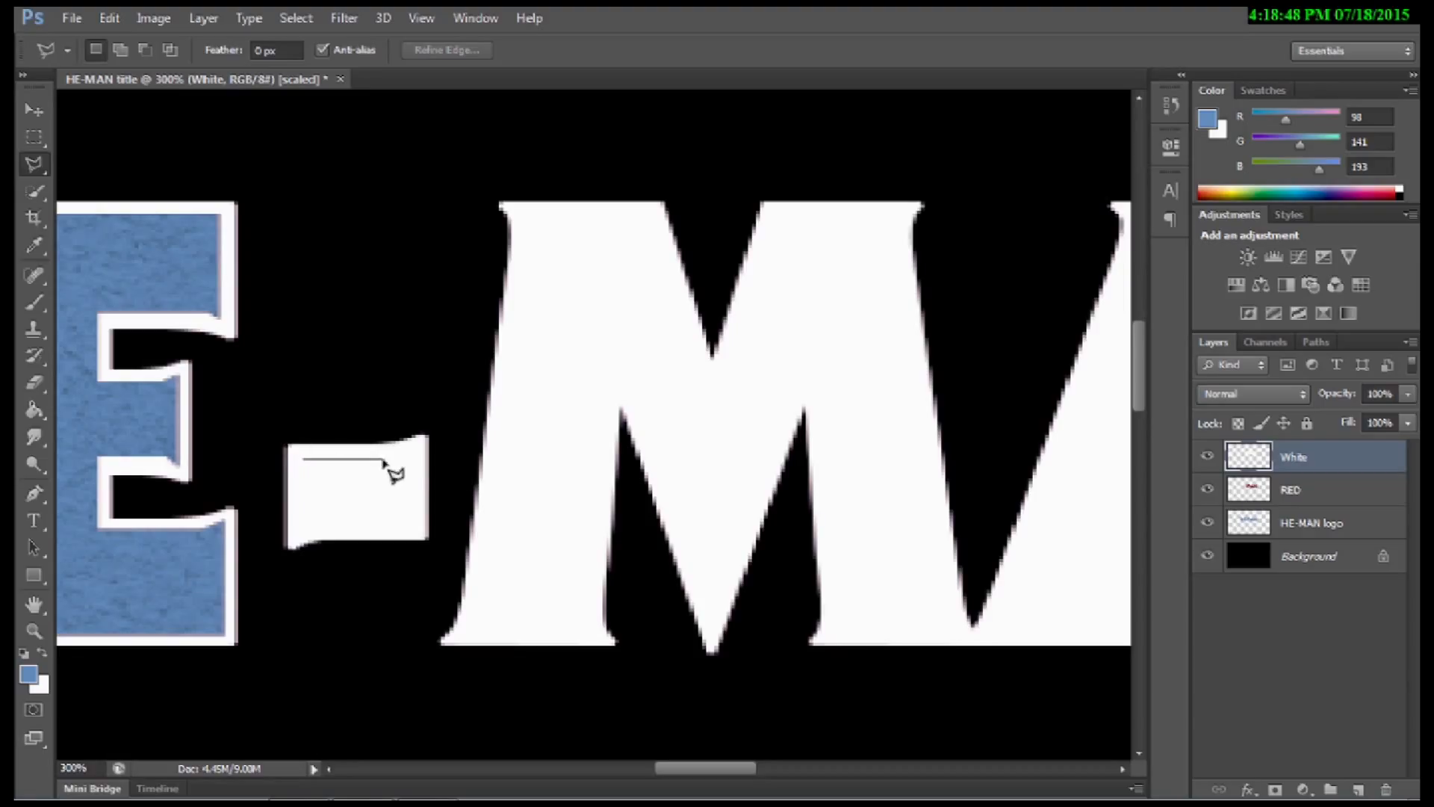
{"action": "left_click", "coordinate": [387, 459]}
{"action": "left_click", "coordinate": [413, 453]}
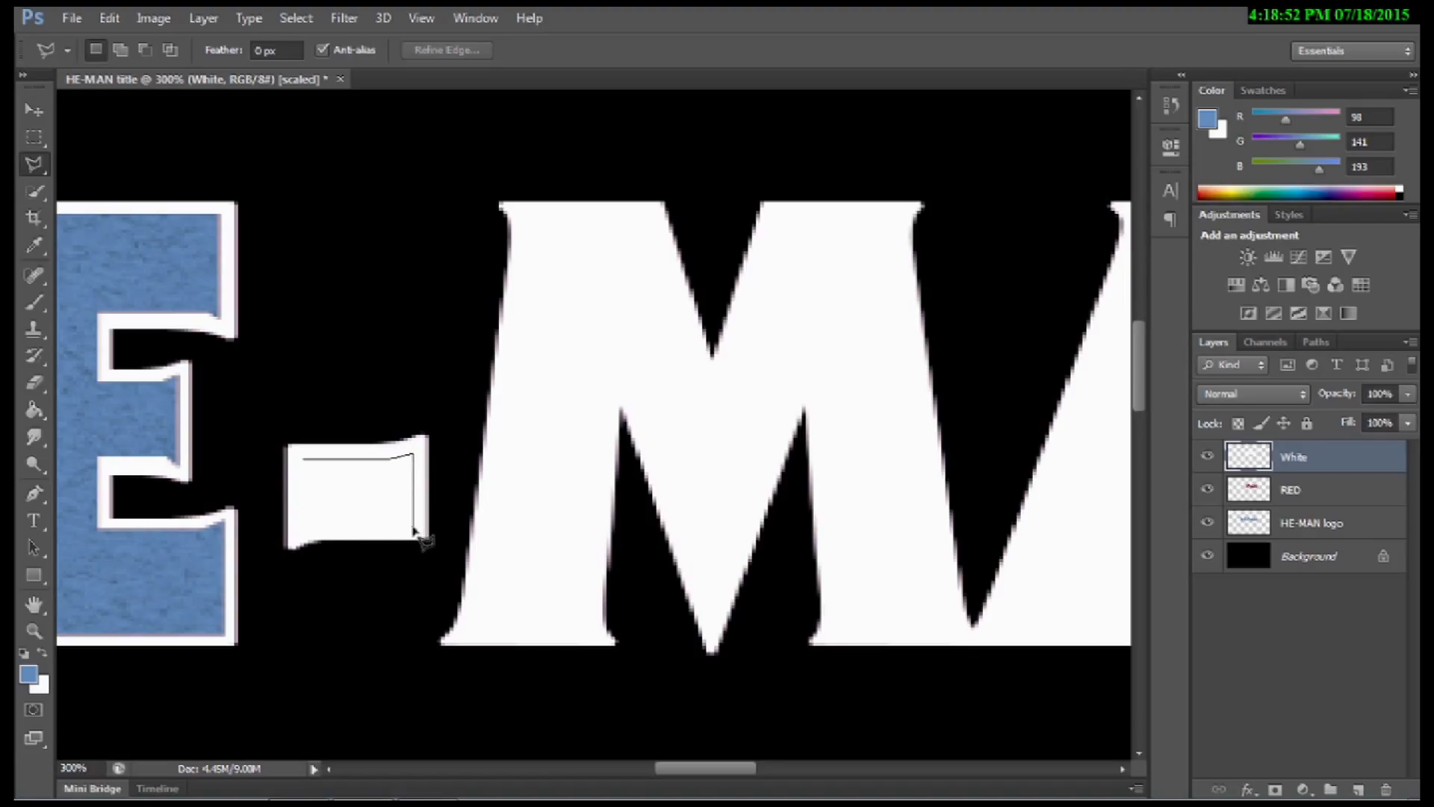
{"action": "left_click", "coordinate": [413, 527]}
{"action": "left_click", "coordinate": [316, 527]}
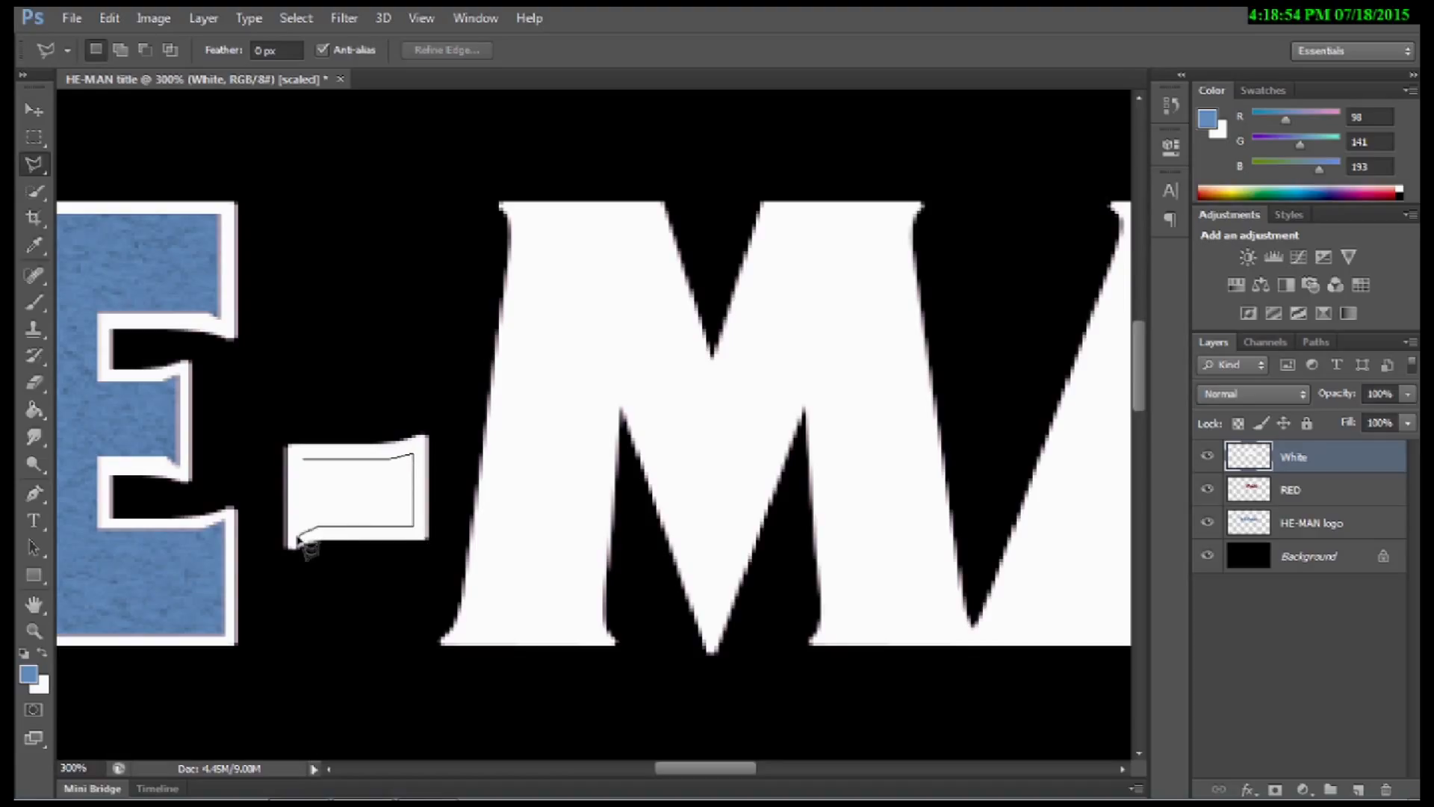
{"action": "left_click", "coordinate": [298, 536]}
{"action": "left_click", "coordinate": [298, 459]}
Step: Delete the selected inside of the hyphen from the White and RED layers, then deselect with the White layer active
{"action": "key", "text": "Delete"}
{"action": "left_click", "coordinate": [1290, 491]}
{"action": "key", "text": "Delete"}
{"action": "left_click", "coordinate": [1293, 457]}
{"action": "key", "text": "ctrl+d"}
Step: Outline the inside of the letter M on the White layer with the Polygonal Lasso, following its strokes with a thin border
{"action": "left_click", "coordinate": [532, 214]}
{"action": "left_click", "coordinate": [646, 215]}
{"action": "left_click", "coordinate": [711, 413]}
{"action": "left_click", "coordinate": [777, 218]}
{"action": "left_click", "coordinate": [896, 219]}
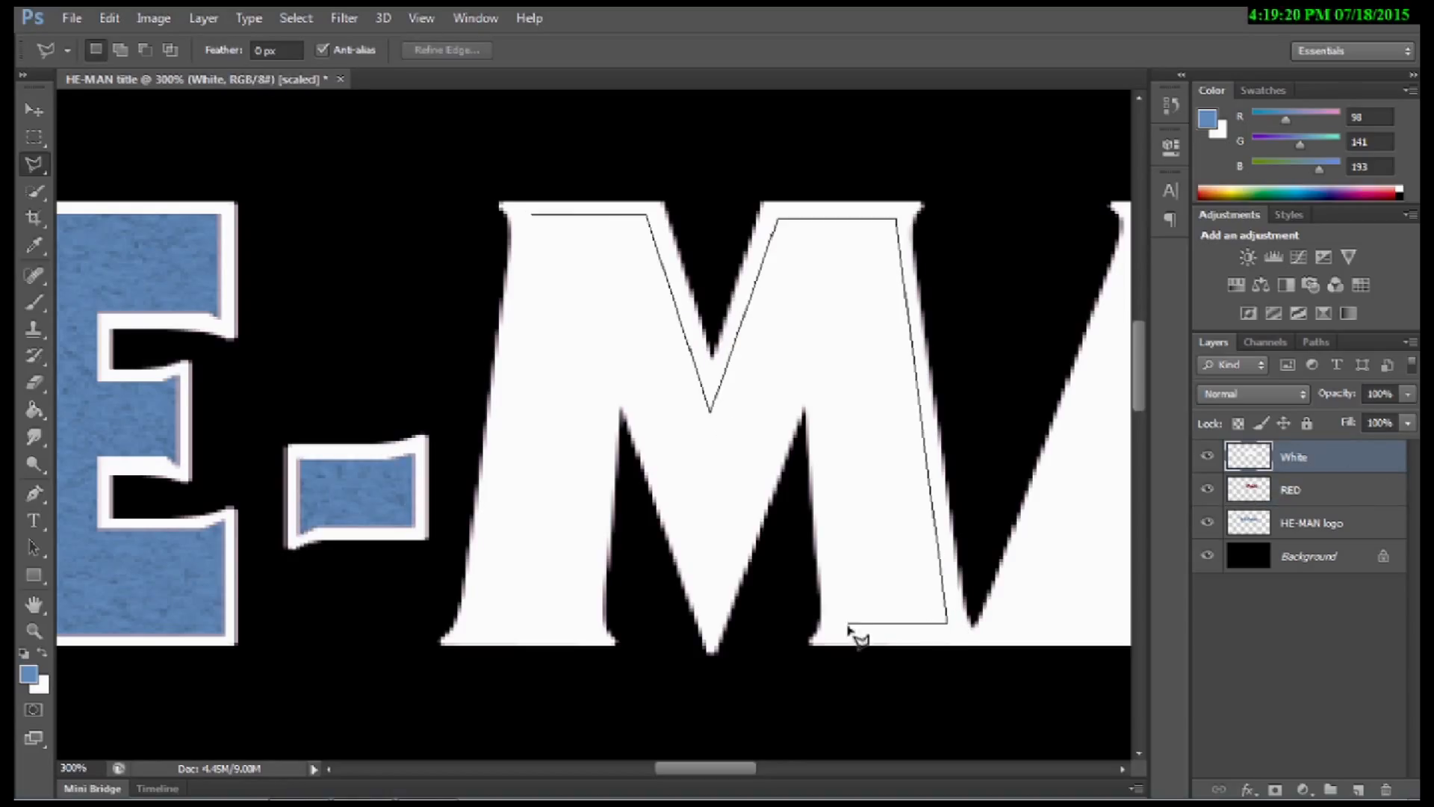
{"action": "left_click", "coordinate": [946, 623]}
{"action": "left_click", "coordinate": [838, 623]}
{"action": "left_click", "coordinate": [820, 341]}
{"action": "left_click", "coordinate": [717, 599]}
{"action": "left_click", "coordinate": [612, 337]}
{"action": "left_click", "coordinate": [588, 631]}
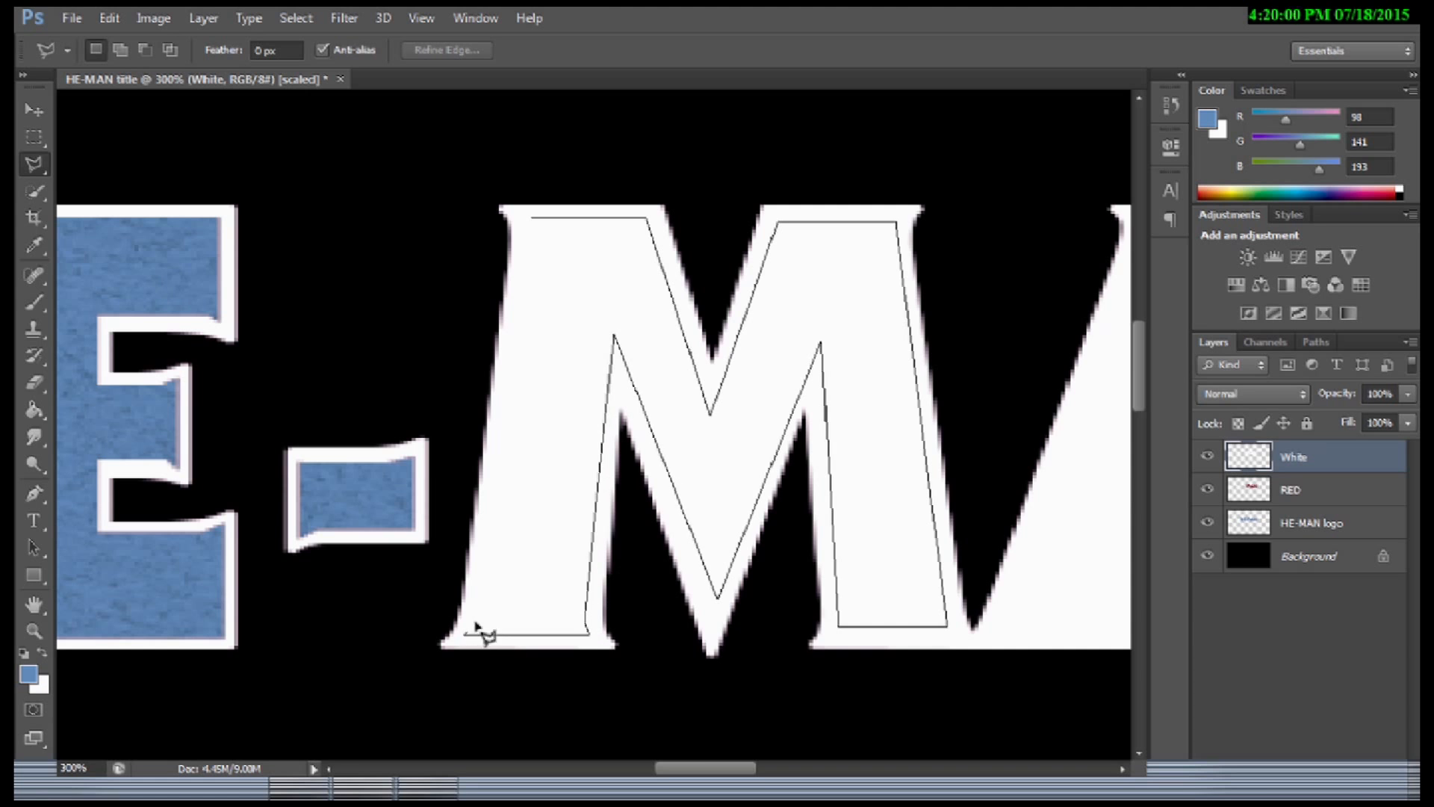
{"action": "left_click", "coordinate": [466, 632]}
{"action": "left_click", "coordinate": [532, 217]}
Step: Delete the selected inside of the M from the White and RED layers to expose the blue texture
{"action": "key", "text": "Delete"}
{"action": "left_click", "coordinate": [1290, 491]}
{"action": "key", "text": "Delete"}
Step: Outline the inside of the letter A on the White layer with the Polygonal Lasso, following only its outer contour
{"action": "left_click", "coordinate": [617, 226]}
{"action": "left_click", "coordinate": [730, 225]}
{"action": "left_click", "coordinate": [884, 631]}
{"action": "left_click", "coordinate": [756, 631]}
{"action": "left_click", "coordinate": [743, 570]}
{"action": "left_click", "coordinate": [605, 569]}
{"action": "left_click", "coordinate": [471, 627]}
{"action": "left_click", "coordinate": [619, 228]}
Step: Delete the selected inside of the A from the White and RED layers to expose the blue texture, and deselect
{"action": "key", "text": "Delete"}
{"action": "left_click", "coordinate": [1335, 490]}
{"action": "key", "text": "Delete"}
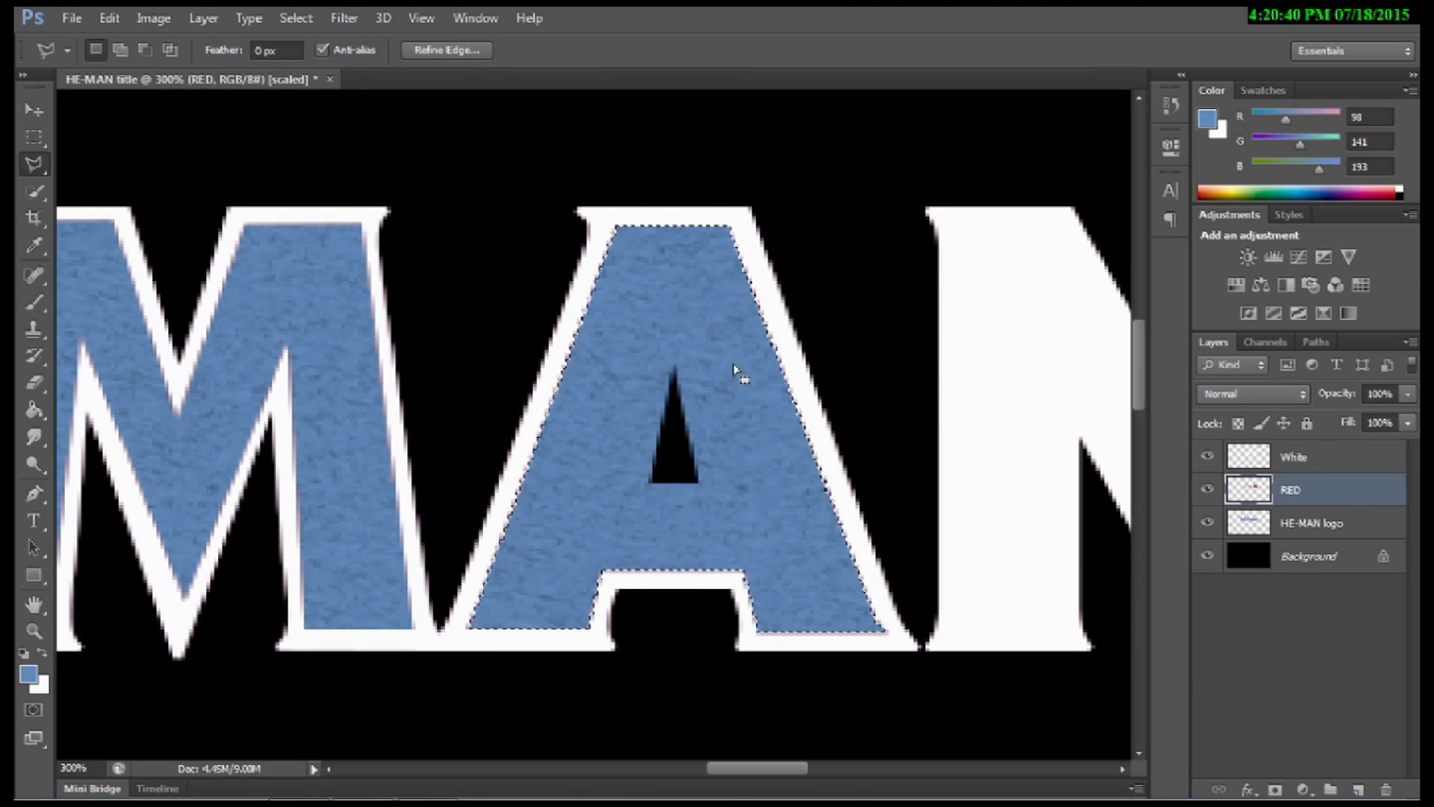
{"action": "key", "text": "ctrl+d"}
Step: On the White layer, outline the inside of the letter N with the Polygonal Lasso, leaving a thin even border along its edges
{"action": "left_click", "coordinate": [1334, 457]}
{"action": "left_click_drag", "start_coordinate": [1045, 329], "coordinate": [620, 322]}
{"action": "left_click", "coordinate": [535, 219]}
{"action": "left_click", "coordinate": [630, 218]}
{"action": "left_click", "coordinate": [779, 475]}
{"action": "left_click", "coordinate": [782, 217]}
{"action": "left_click", "coordinate": [893, 216]}
{"action": "left_click", "coordinate": [894, 628]}
{"action": "left_click", "coordinate": [782, 628]}
{"action": "left_click", "coordinate": [638, 370]}
{"action": "left_click", "coordinate": [641, 626]}
{"action": "left_click", "coordinate": [527, 627]}
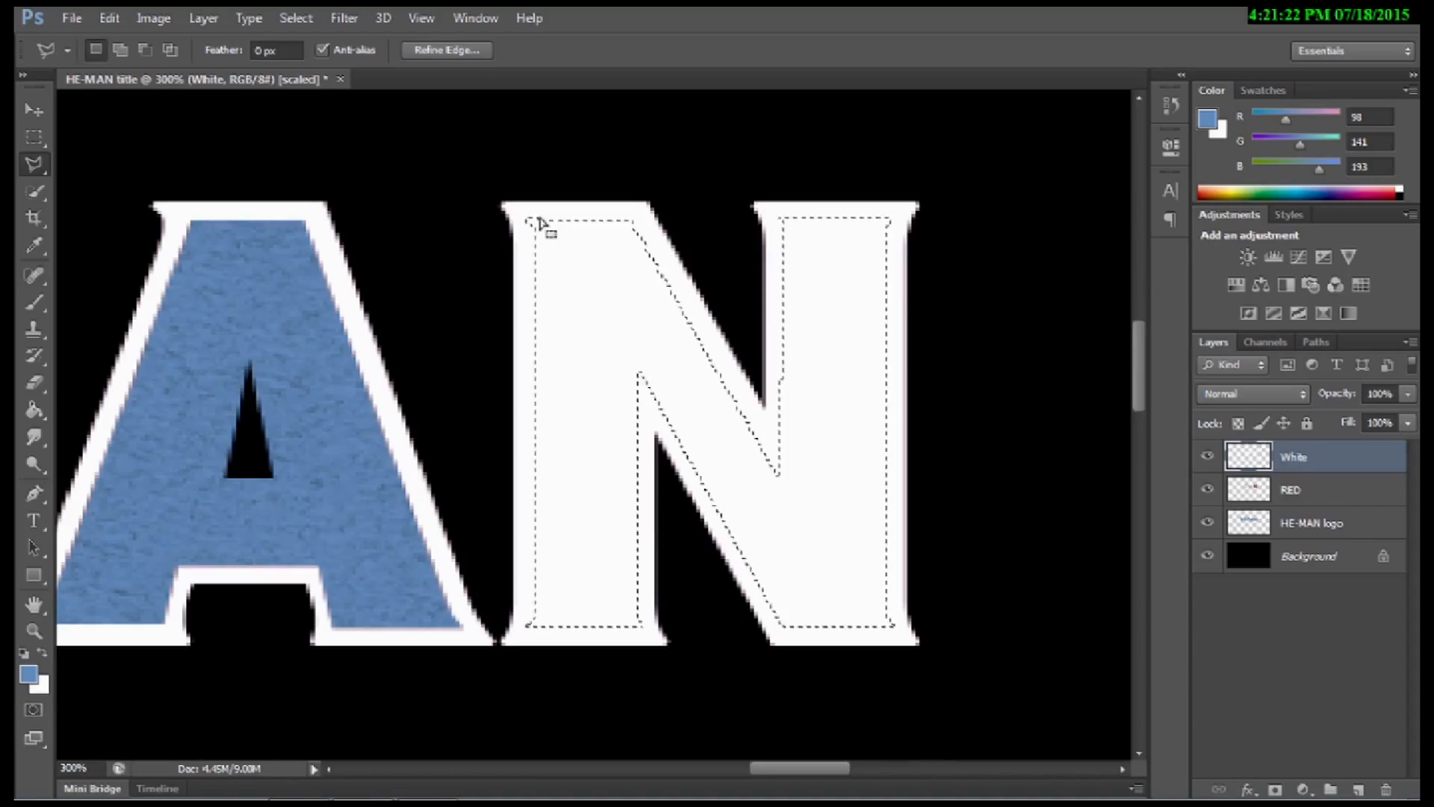
Step: Delete the selected inside of the N from the White and RED layers to expose the blue texture, and deselect
{"action": "key", "text": "Delete"}
{"action": "left_click", "coordinate": [1324, 491]}
{"action": "key", "text": "Delete"}
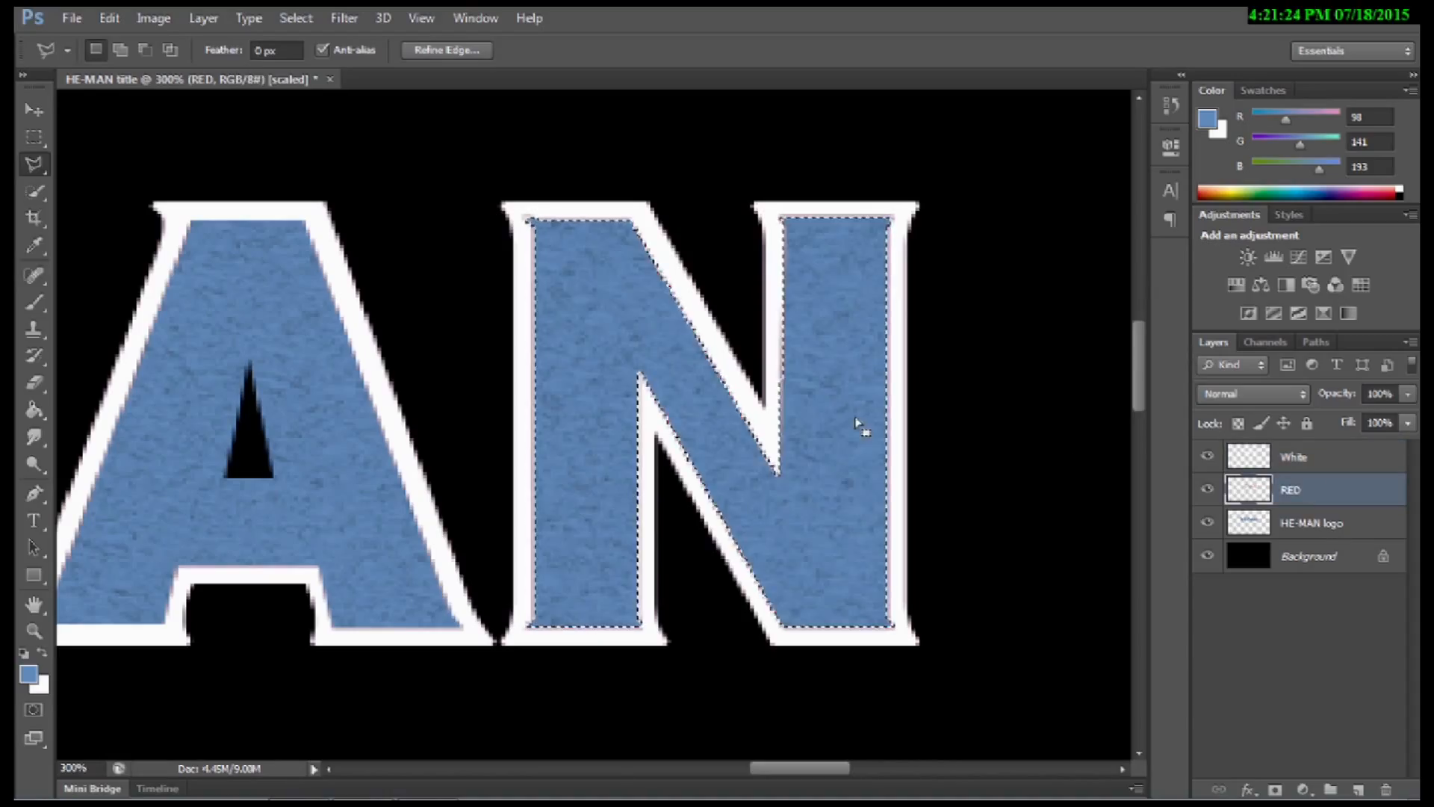
{"action": "key", "text": "ctrl+d"}
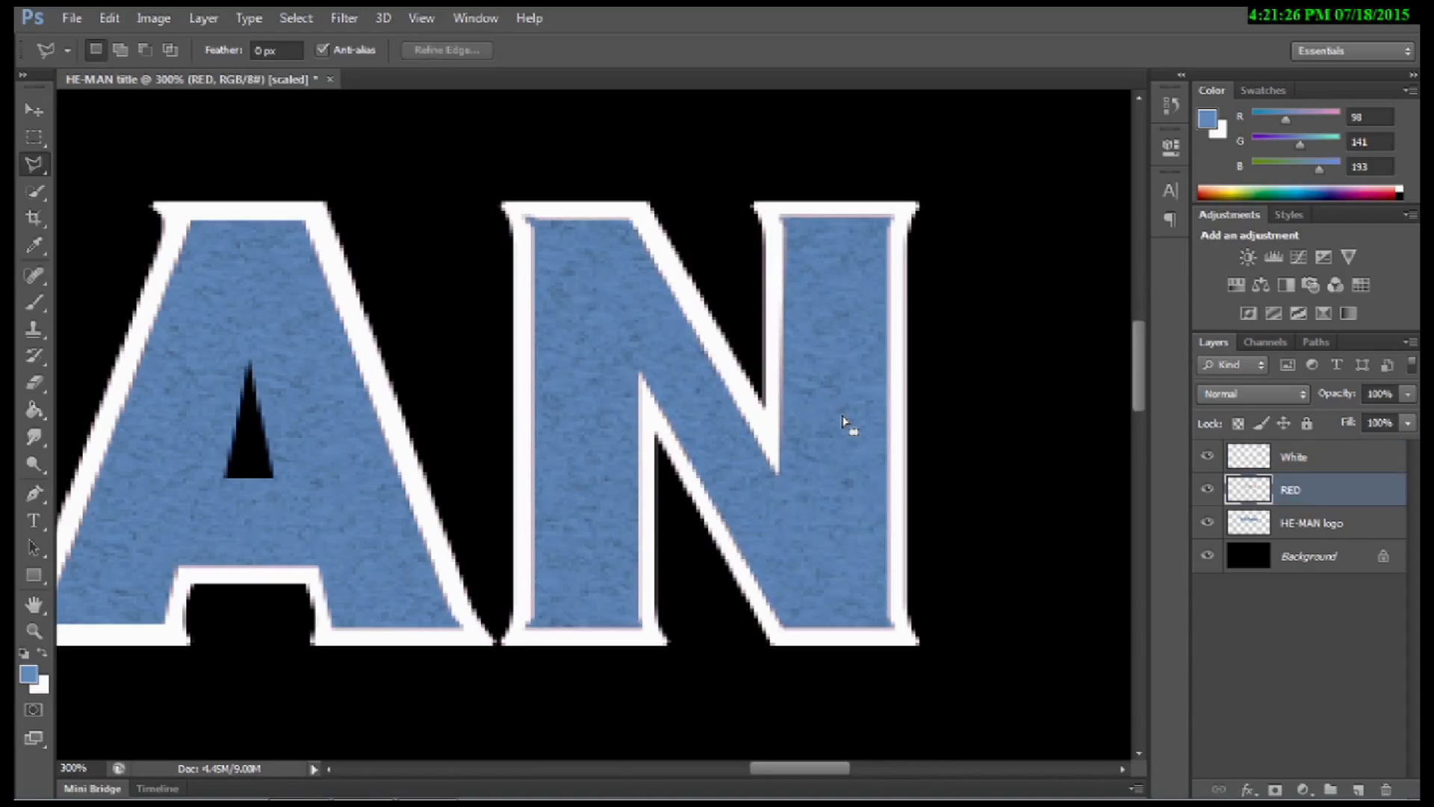
Step: Examine the whole HE-MAN title at 100%, with the White and RED border layers hidden and shown again
{"action": "key", "text": "z"}
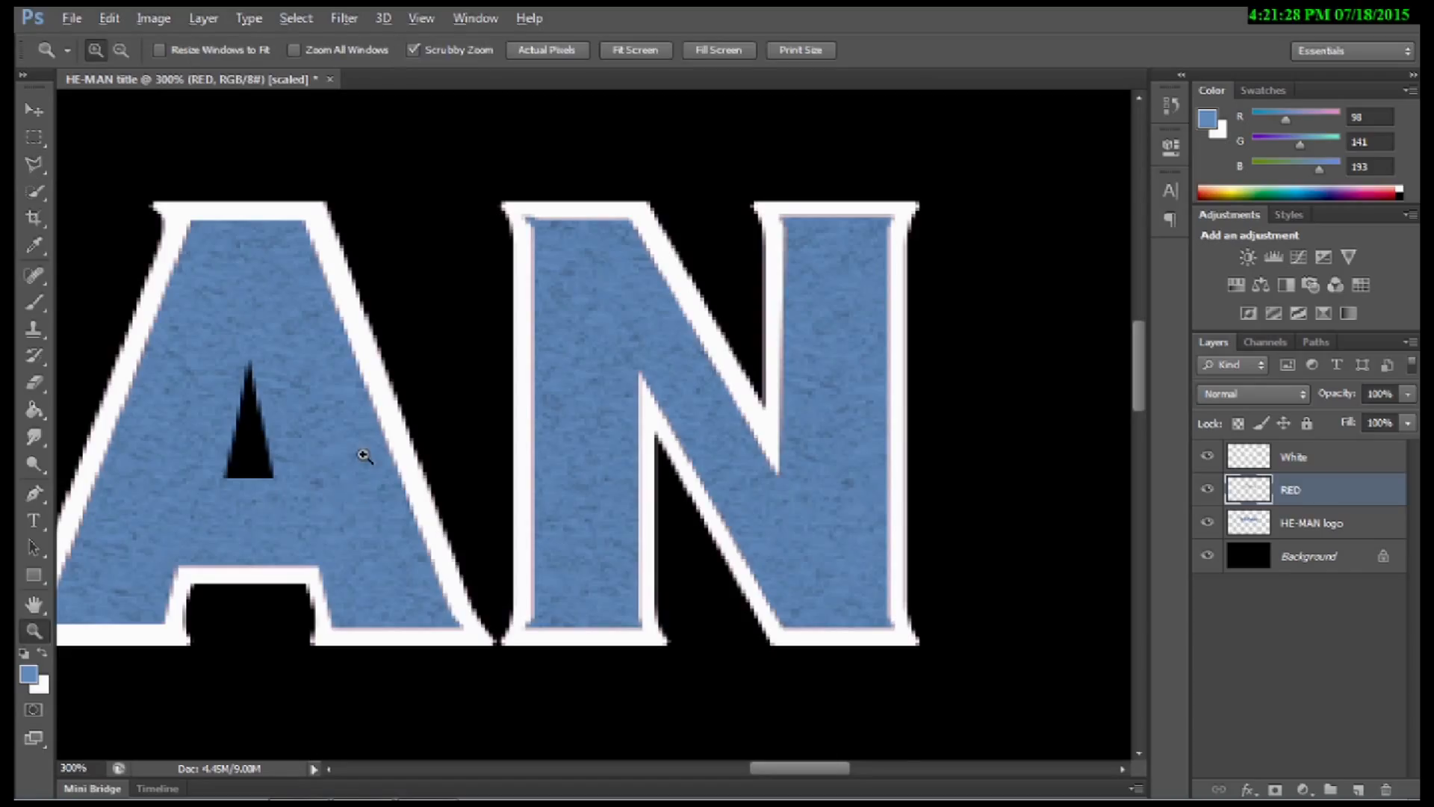
{"action": "left_click", "coordinate": [364, 456], "text": "alt"}
{"action": "left_click", "coordinate": [363, 456], "text": "alt"}
{"action": "left_click_drag", "start_coordinate": [329, 450], "coordinate": [735, 449]}
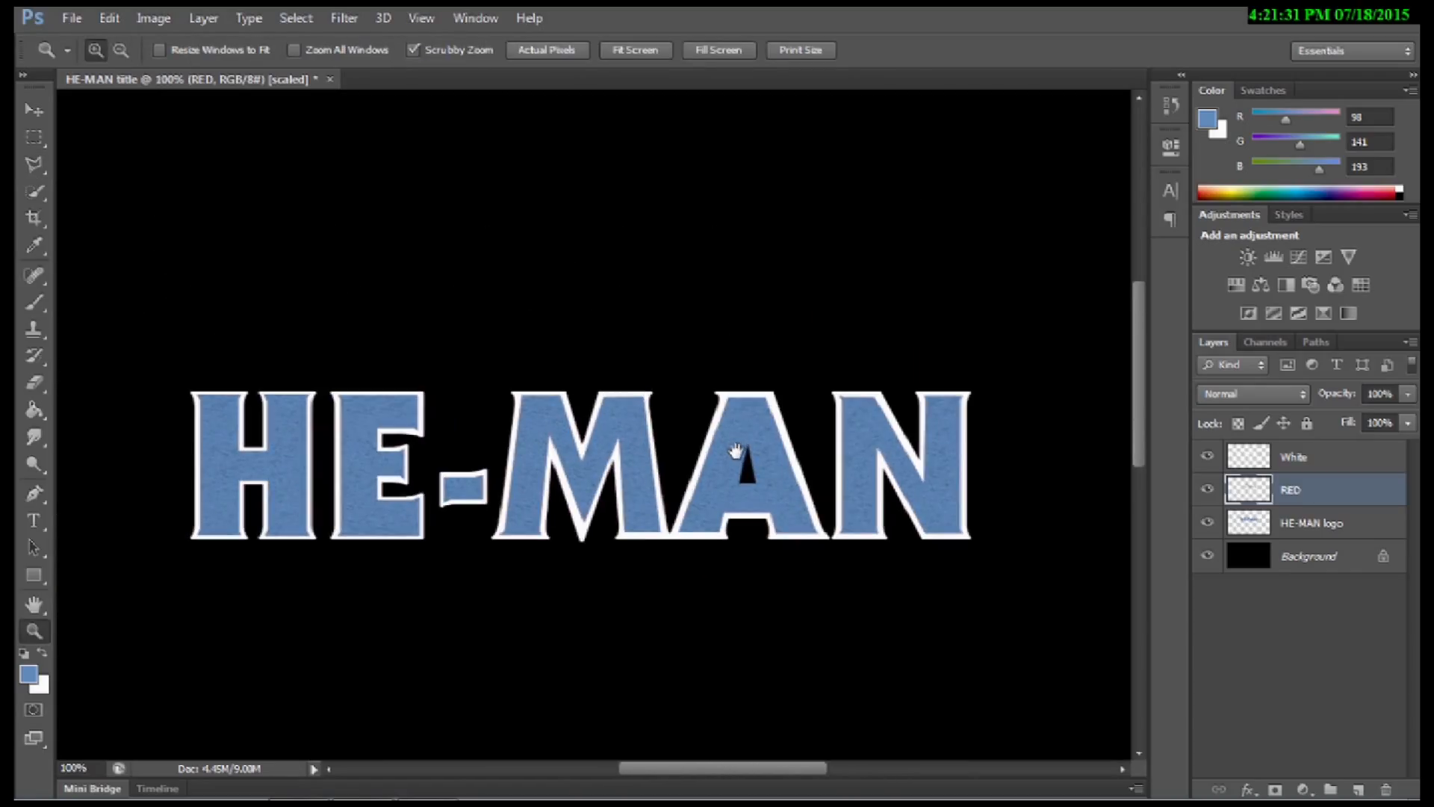
{"action": "left_click", "coordinate": [1208, 457]}
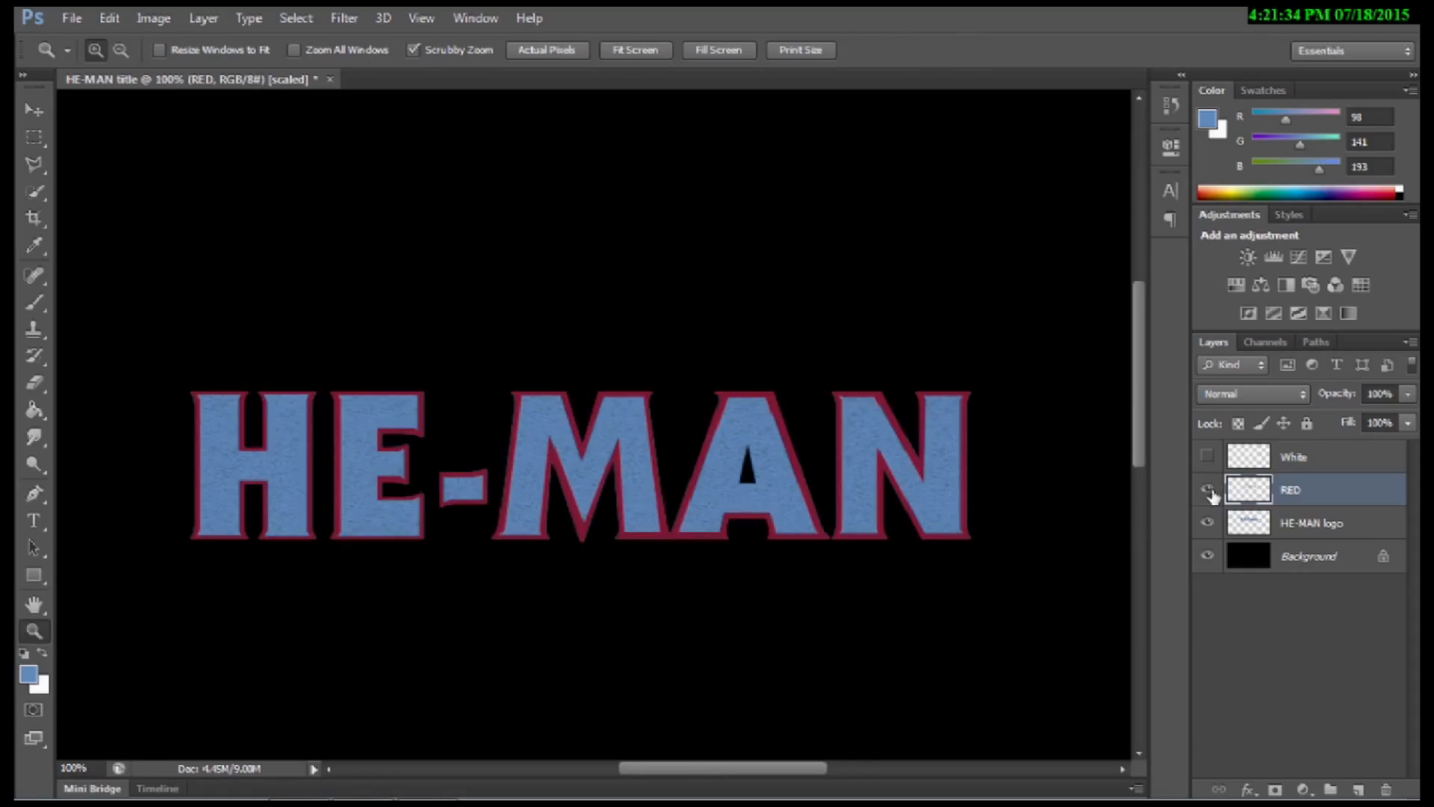
{"action": "left_click", "coordinate": [1208, 490]}
{"action": "left_click", "coordinate": [1208, 490]}
{"action": "left_click", "coordinate": [1207, 457]}
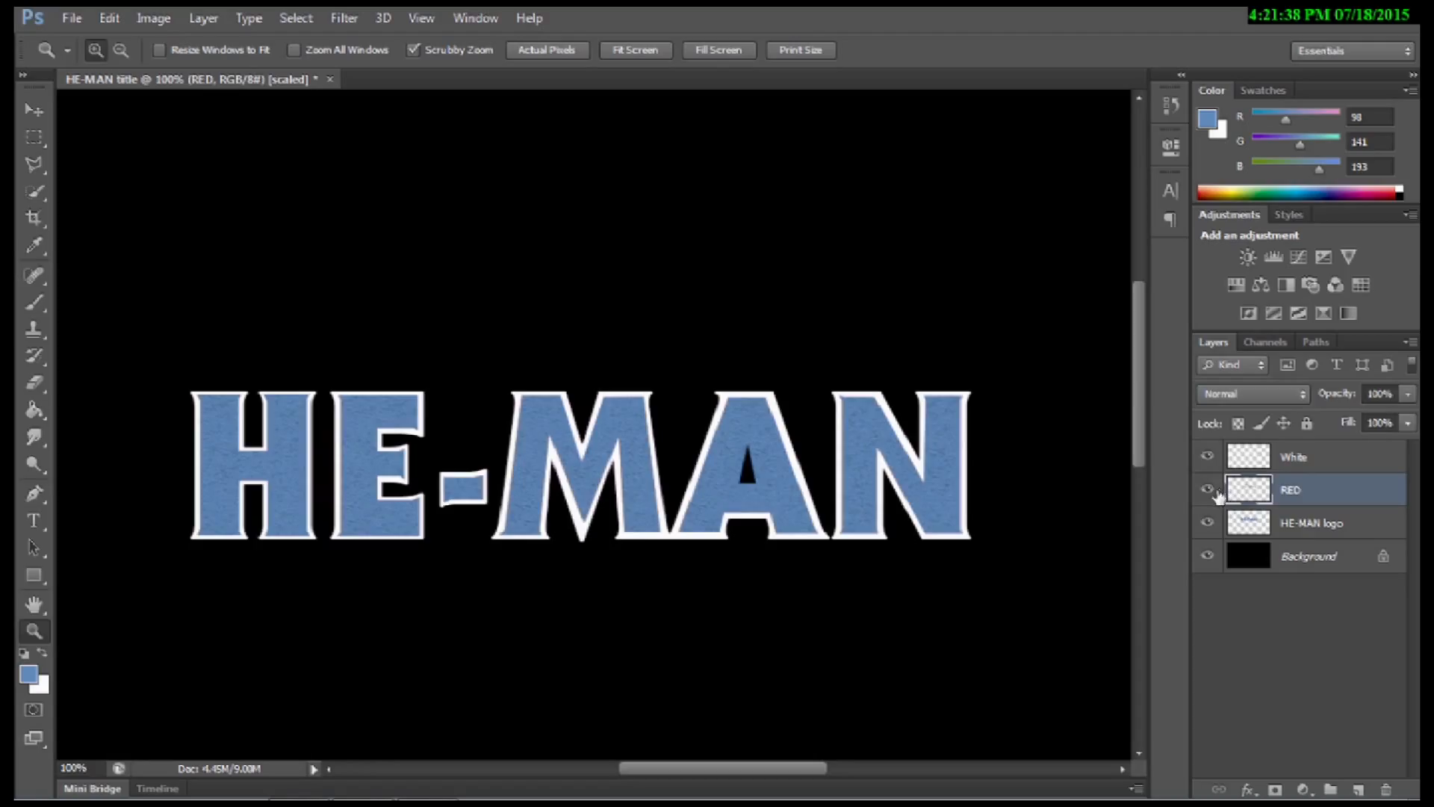
Step: Hide the RED and White layers and flare the base of the HE-MAN logo layer outward with a Perspective transform, to about 120.77% width
{"action": "left_click", "coordinate": [1208, 490]}
{"action": "left_click", "coordinate": [1207, 457]}
{"action": "left_click", "coordinate": [1318, 524]}
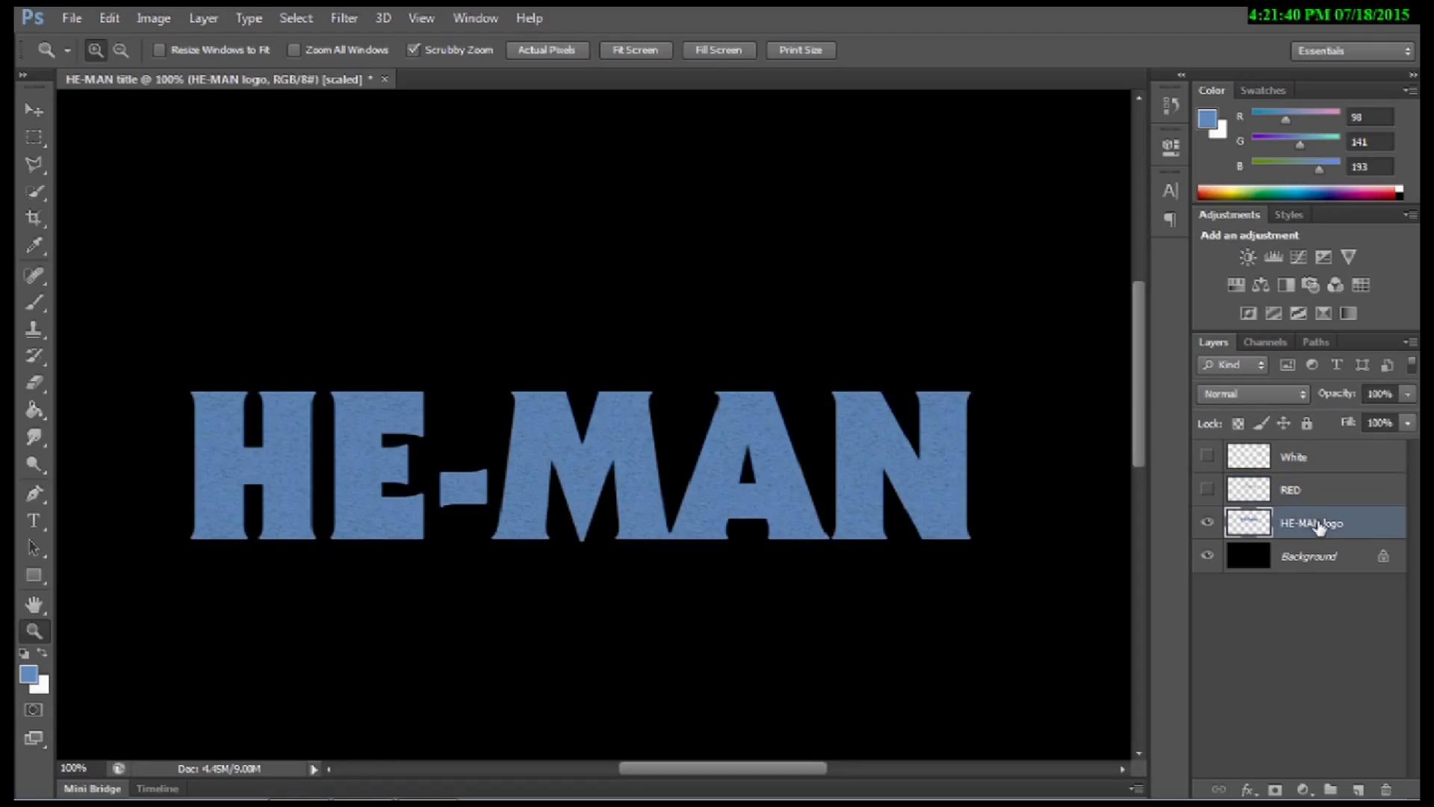
{"action": "left_click", "coordinate": [109, 18]}
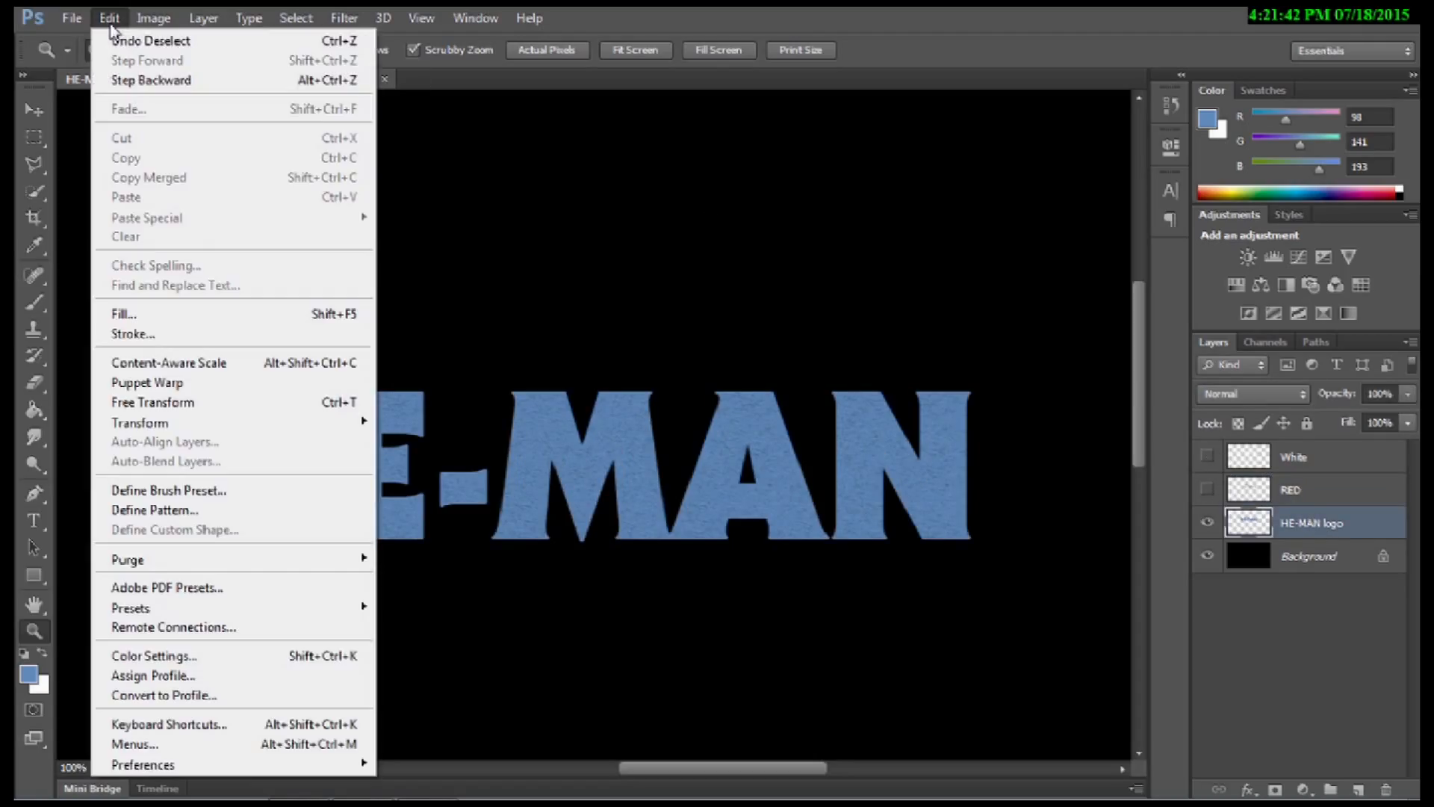
{"action": "mouse_move", "coordinate": [172, 423]}
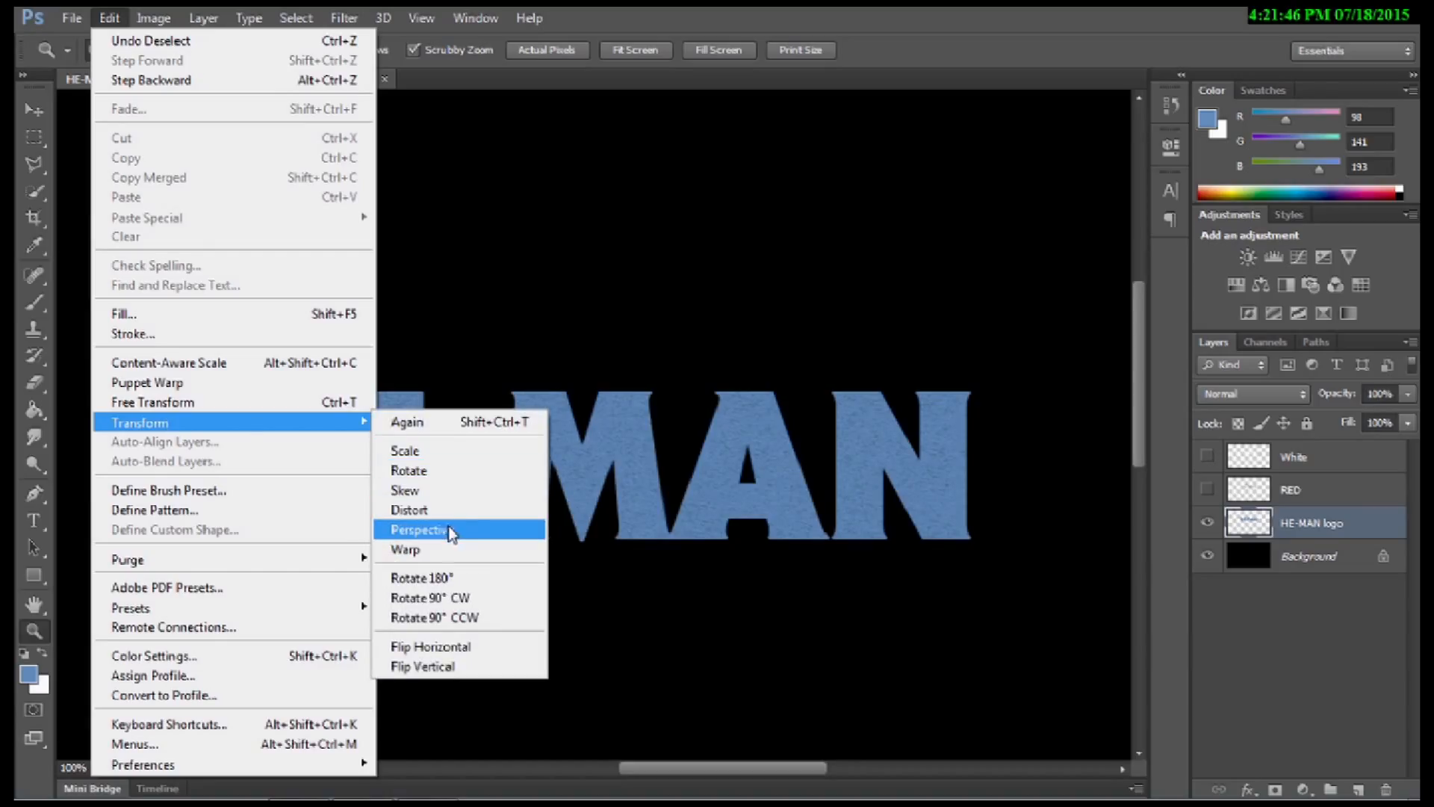
{"action": "left_click", "coordinate": [469, 535]}
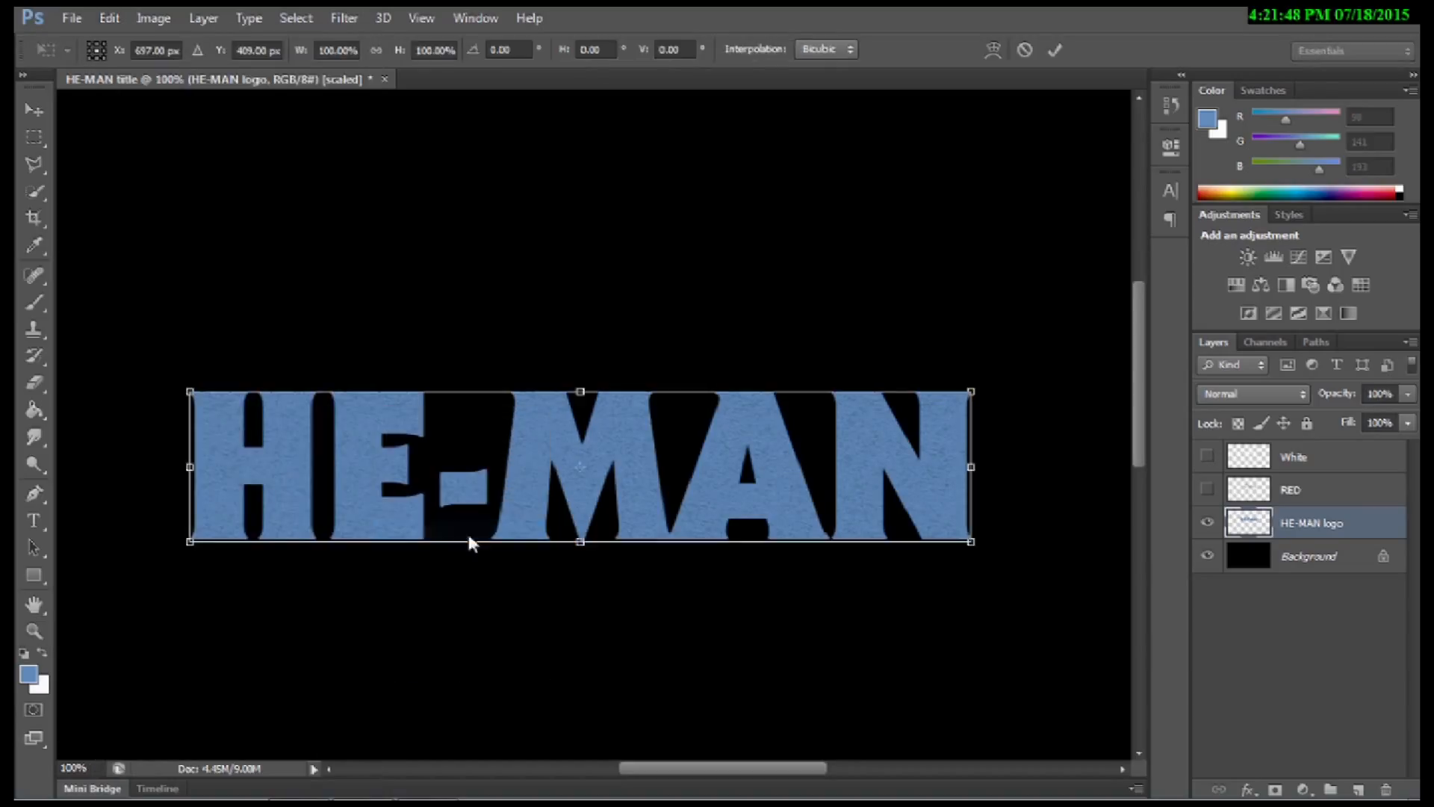
{"action": "left_click_drag", "start_coordinate": [190, 545], "coordinate": [110, 546]}
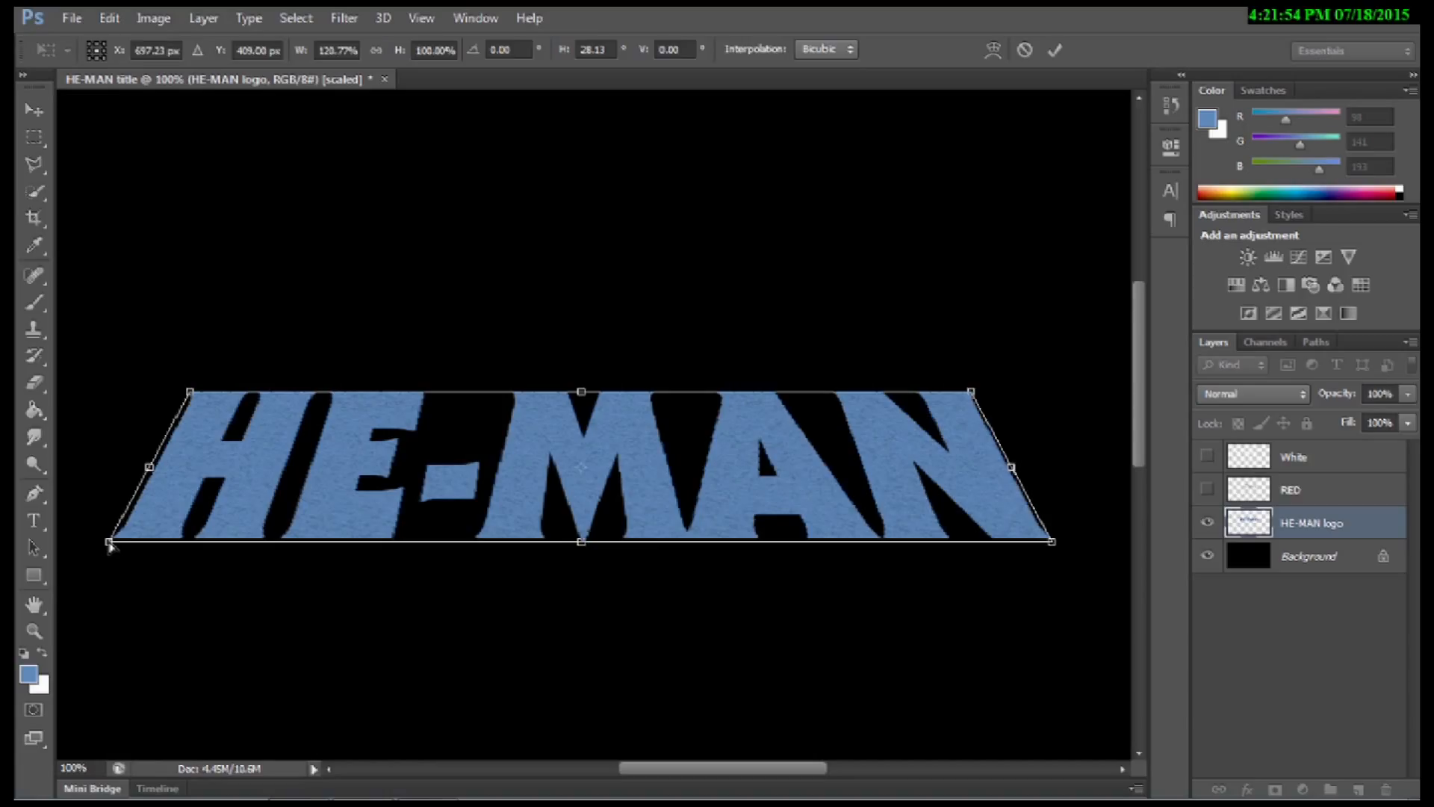
{"action": "key", "text": "Return"}
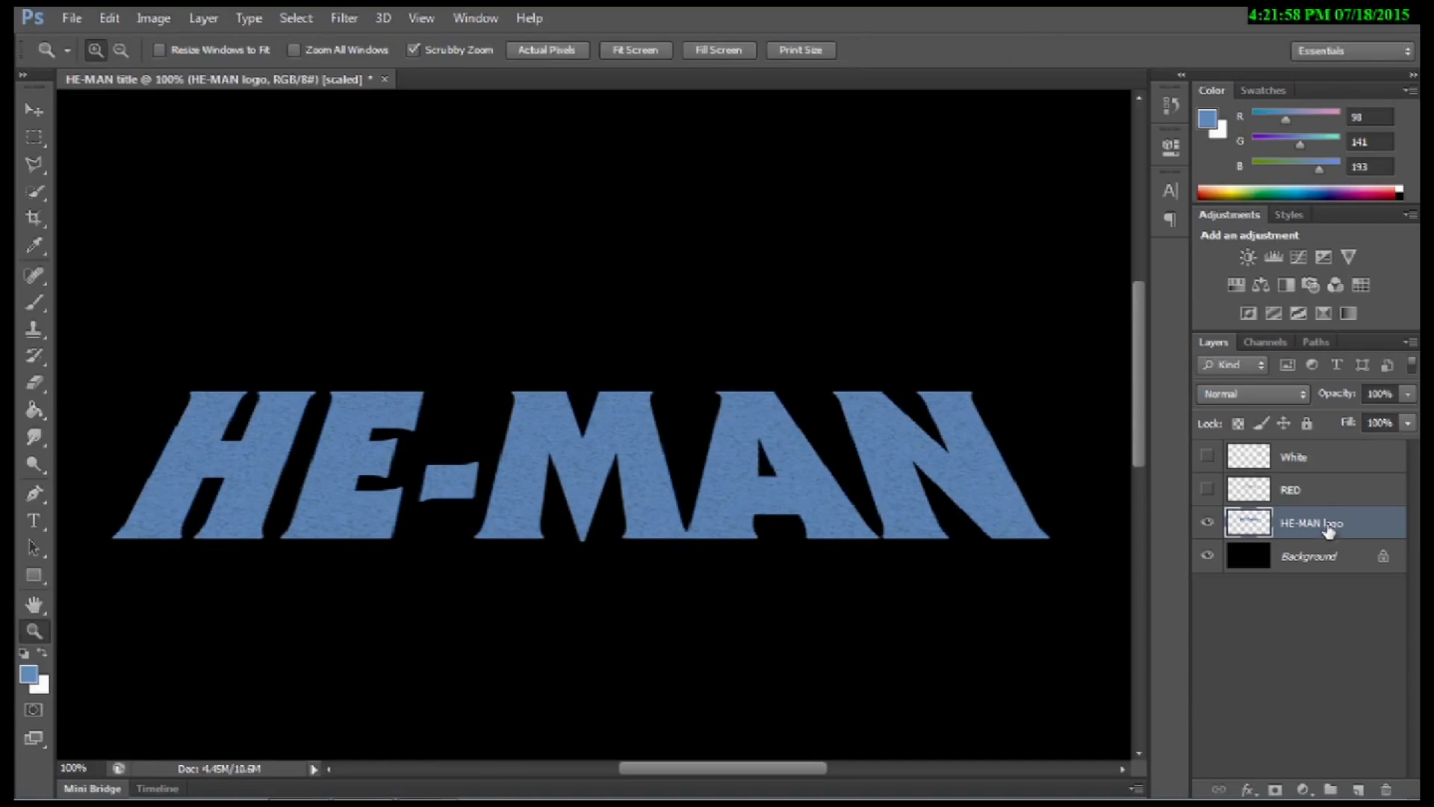
Step: Show the White layer and flare its base outward with a Perspective transform to match the flared blue letters
{"action": "left_click", "coordinate": [1312, 497]}
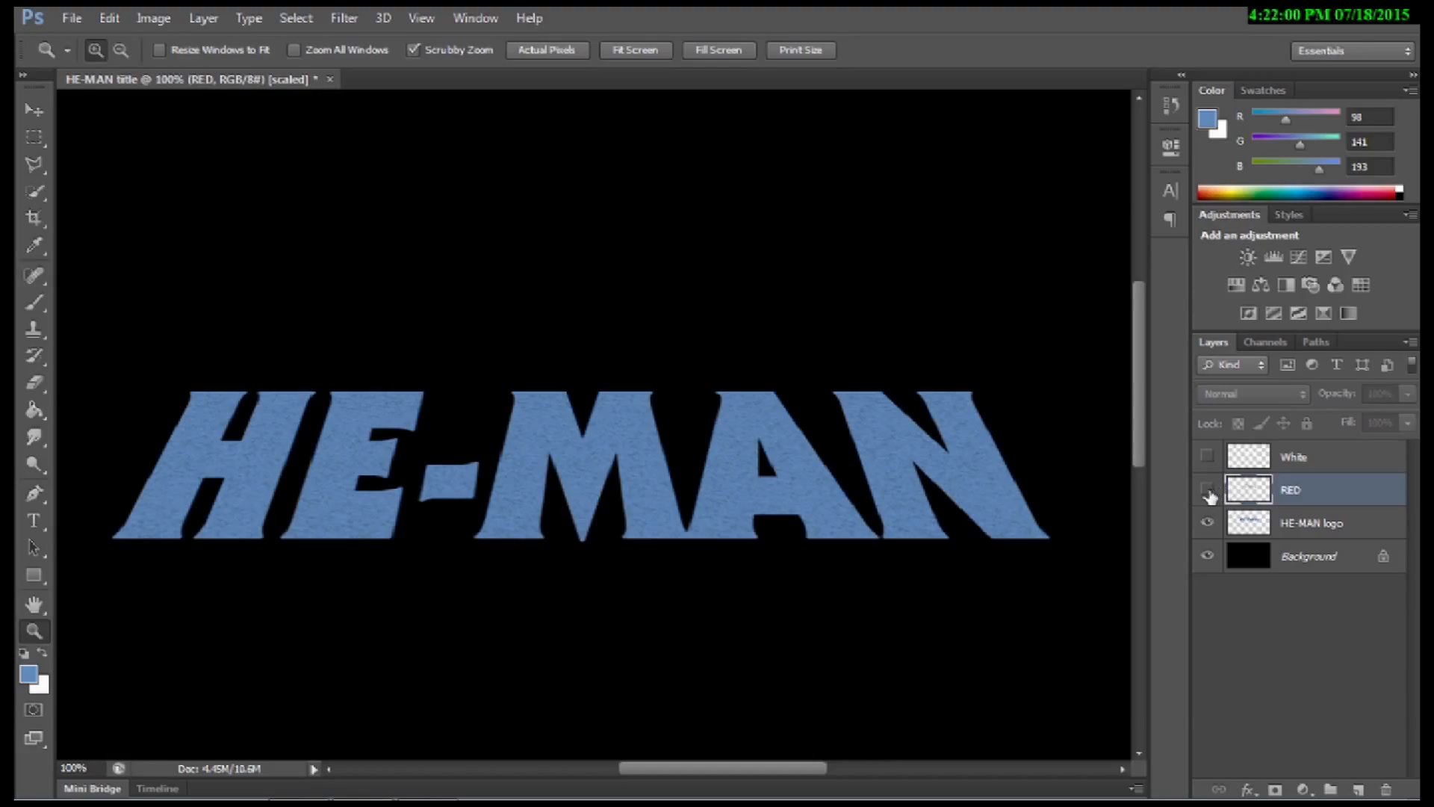
{"action": "left_click", "coordinate": [1206, 456]}
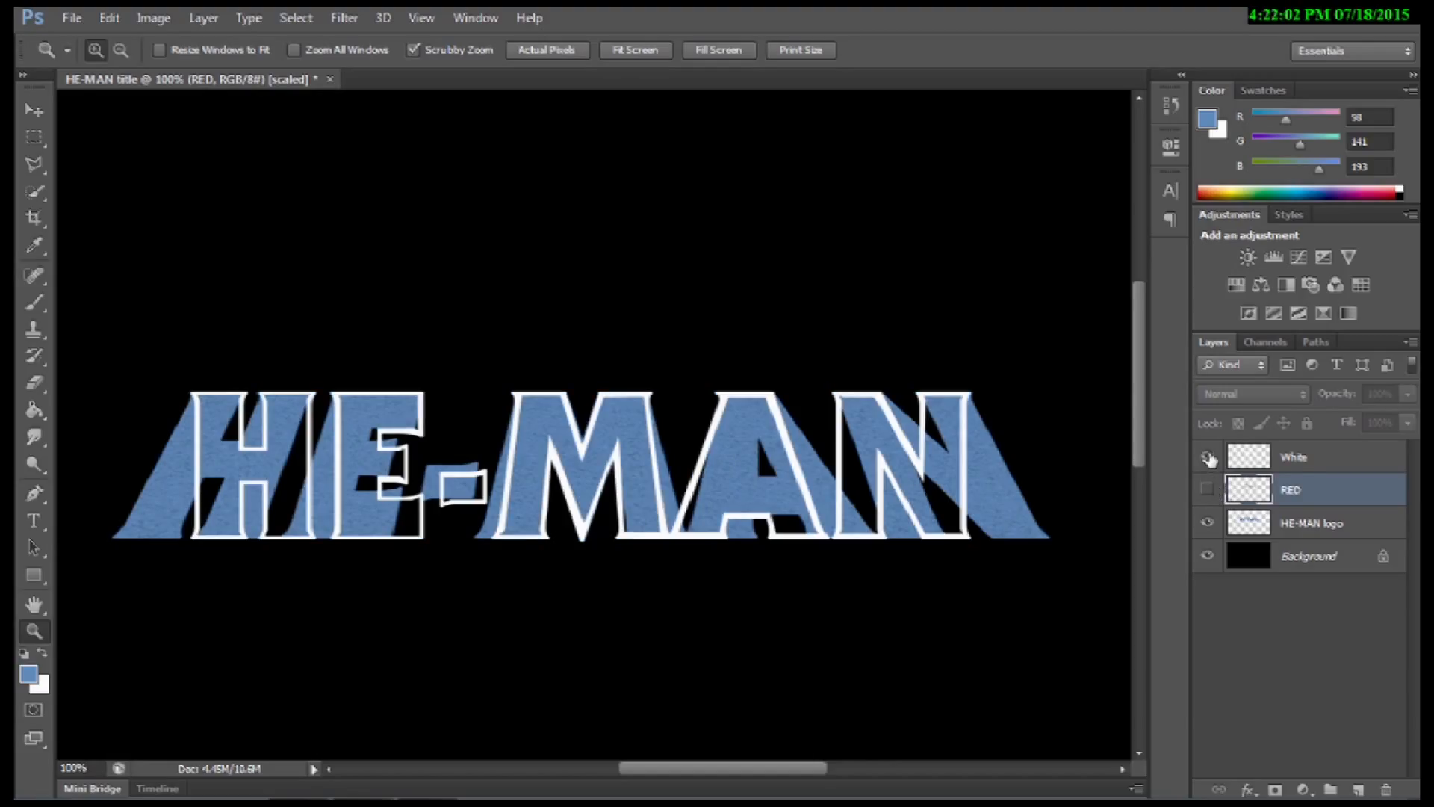
{"action": "left_click", "coordinate": [1300, 463]}
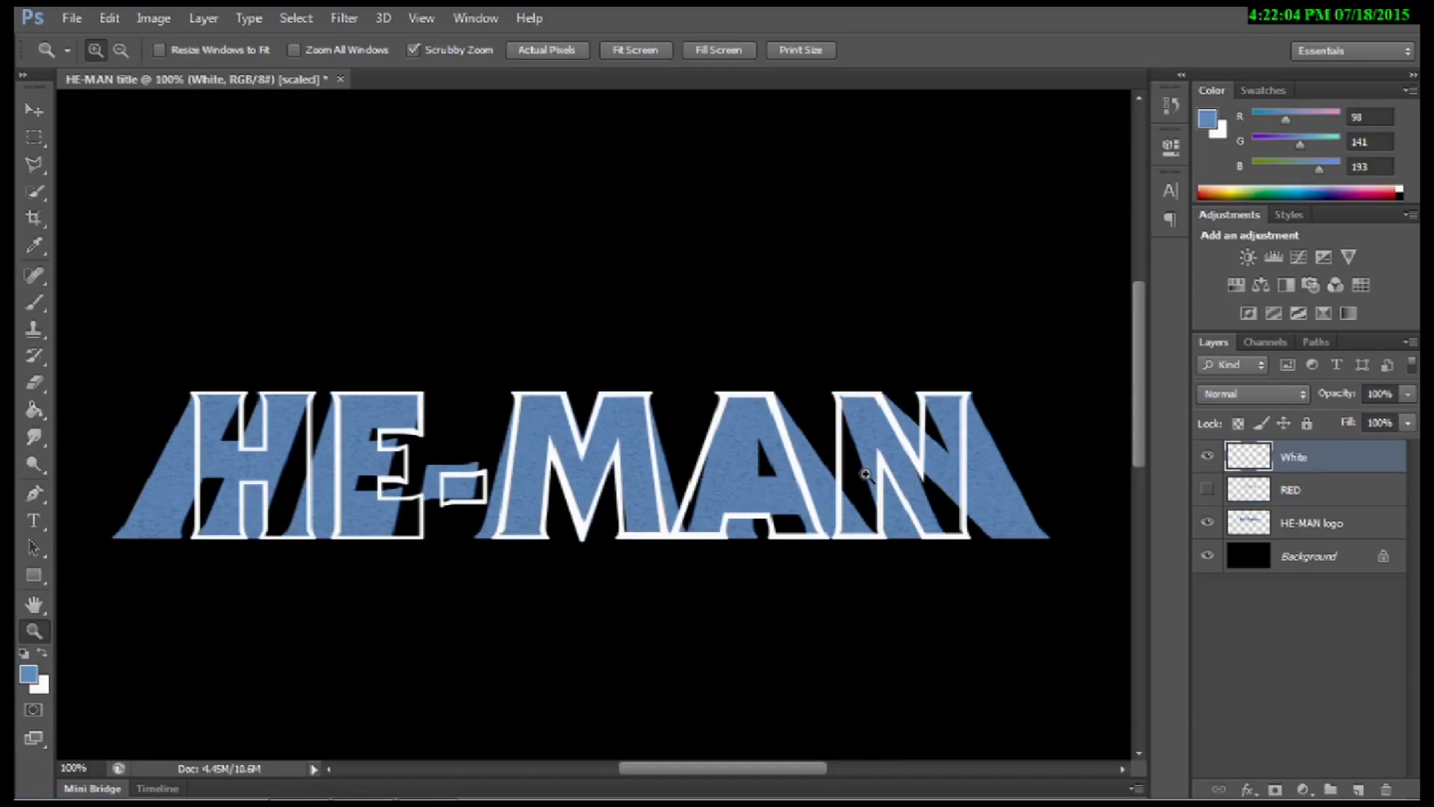
{"action": "left_click", "coordinate": [108, 21]}
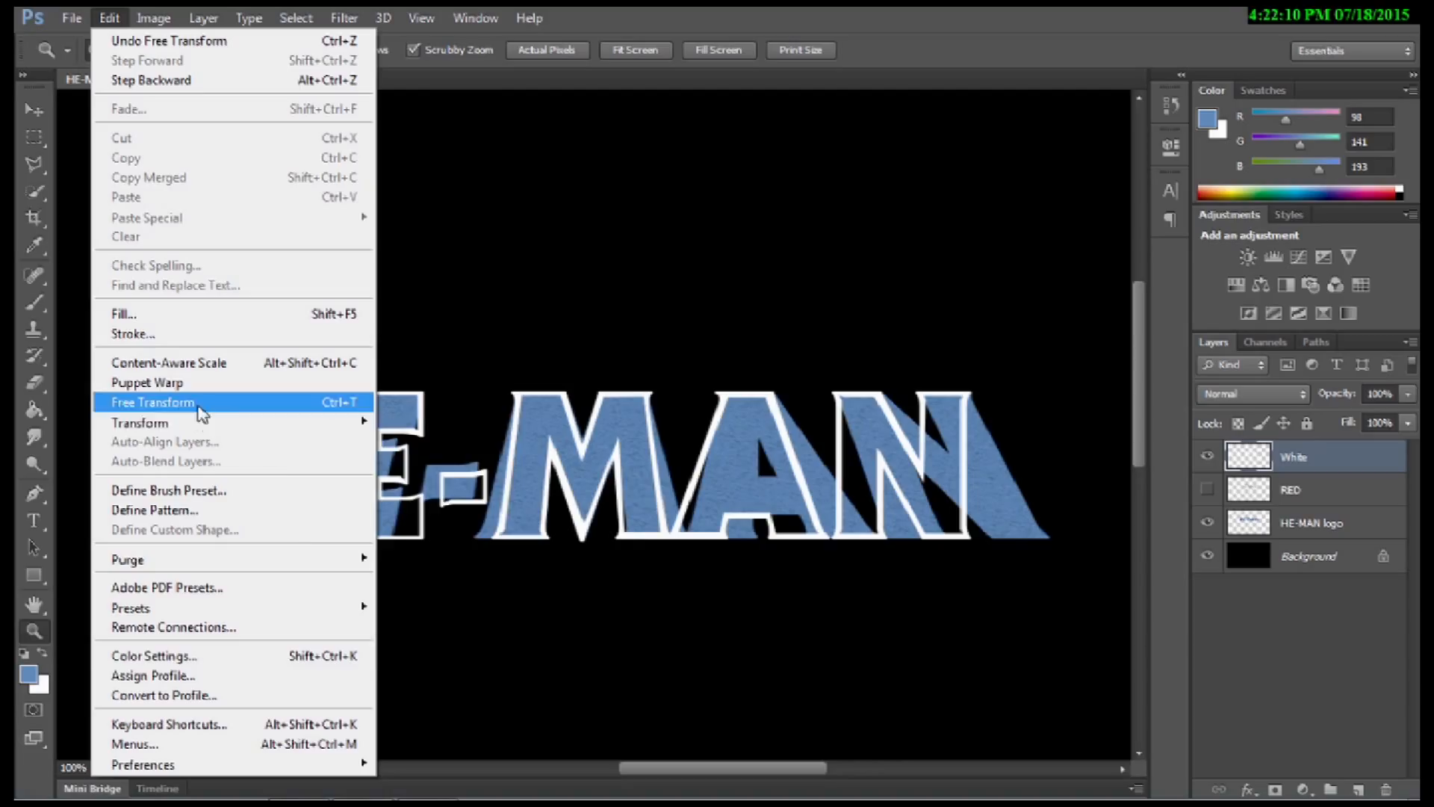
{"action": "mouse_move", "coordinate": [201, 428]}
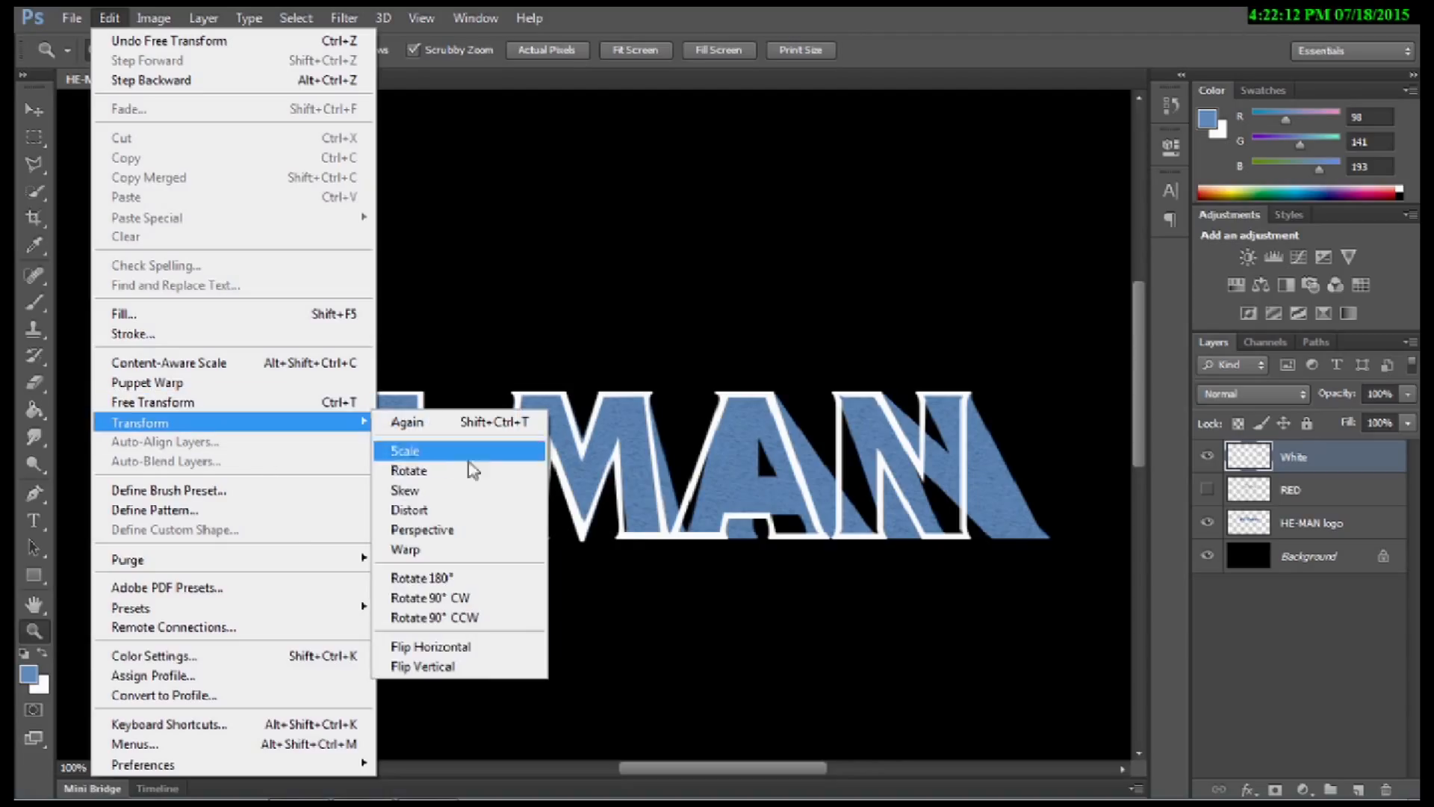
{"action": "left_click", "coordinate": [465, 531]}
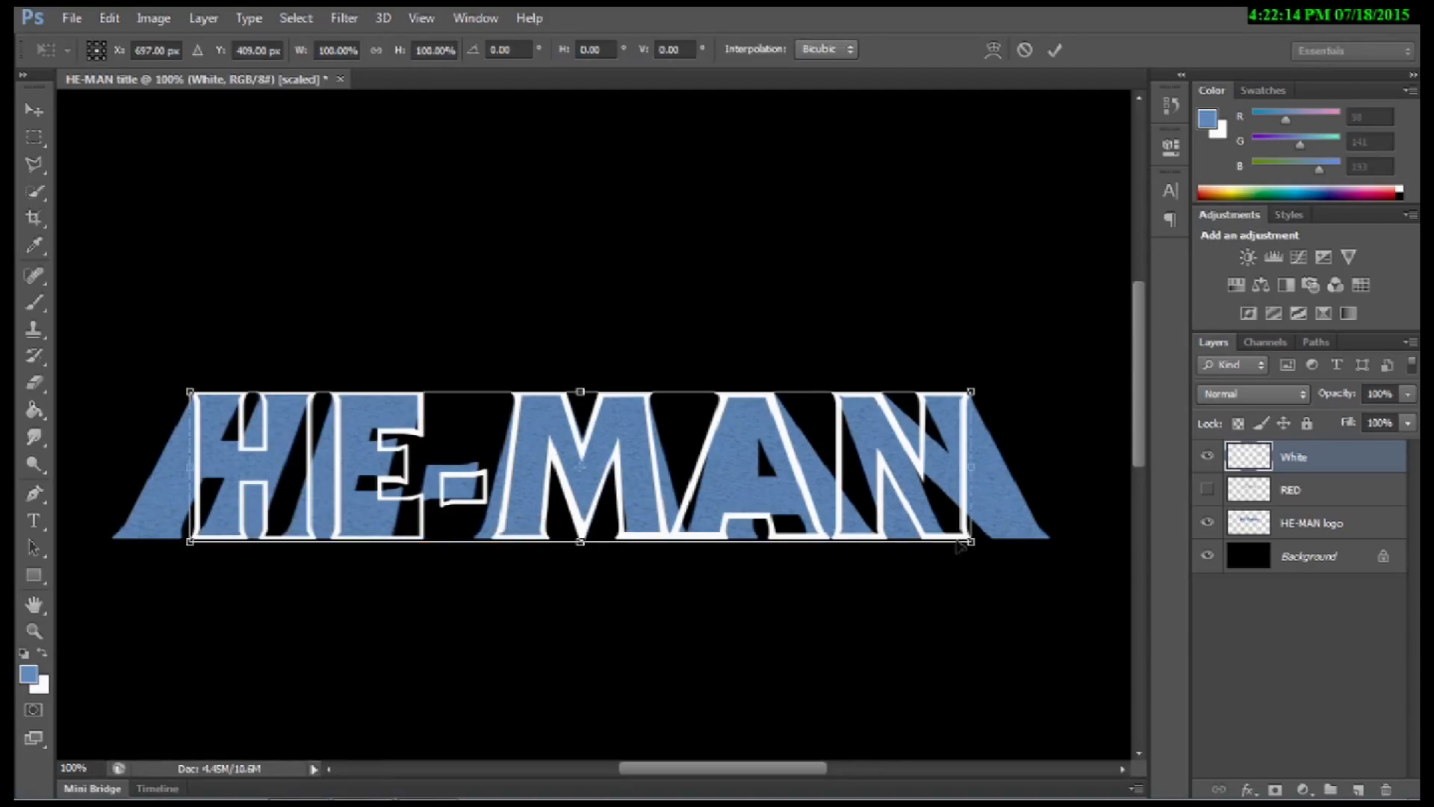
{"action": "left_click_drag", "start_coordinate": [971, 546], "coordinate": [1053, 541]}
{"action": "key", "text": "z"}
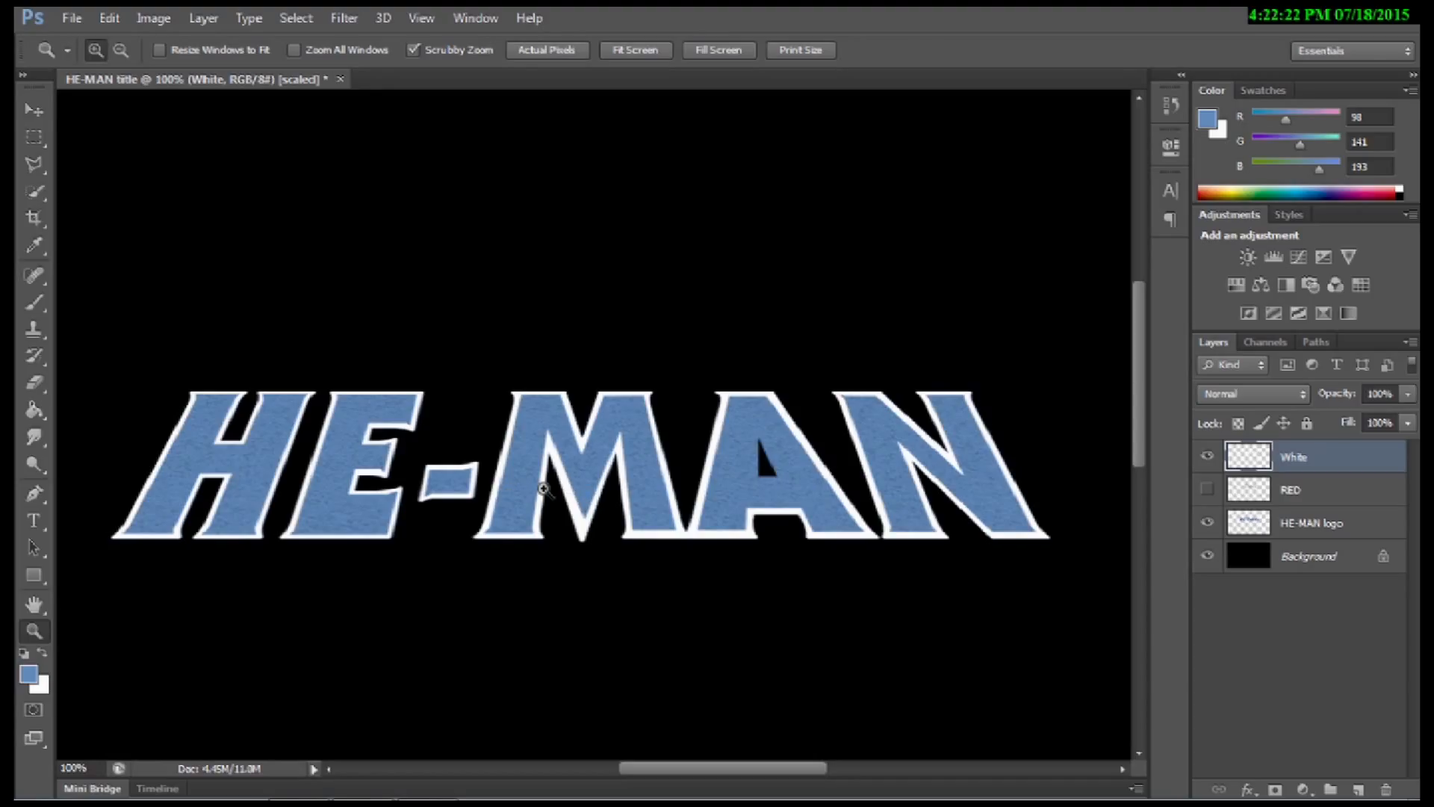
Step: Show the RED layer, hide the White layer, and flare RED's base with a Perspective transform to fit the blue letters
{"action": "key", "text": "v"}
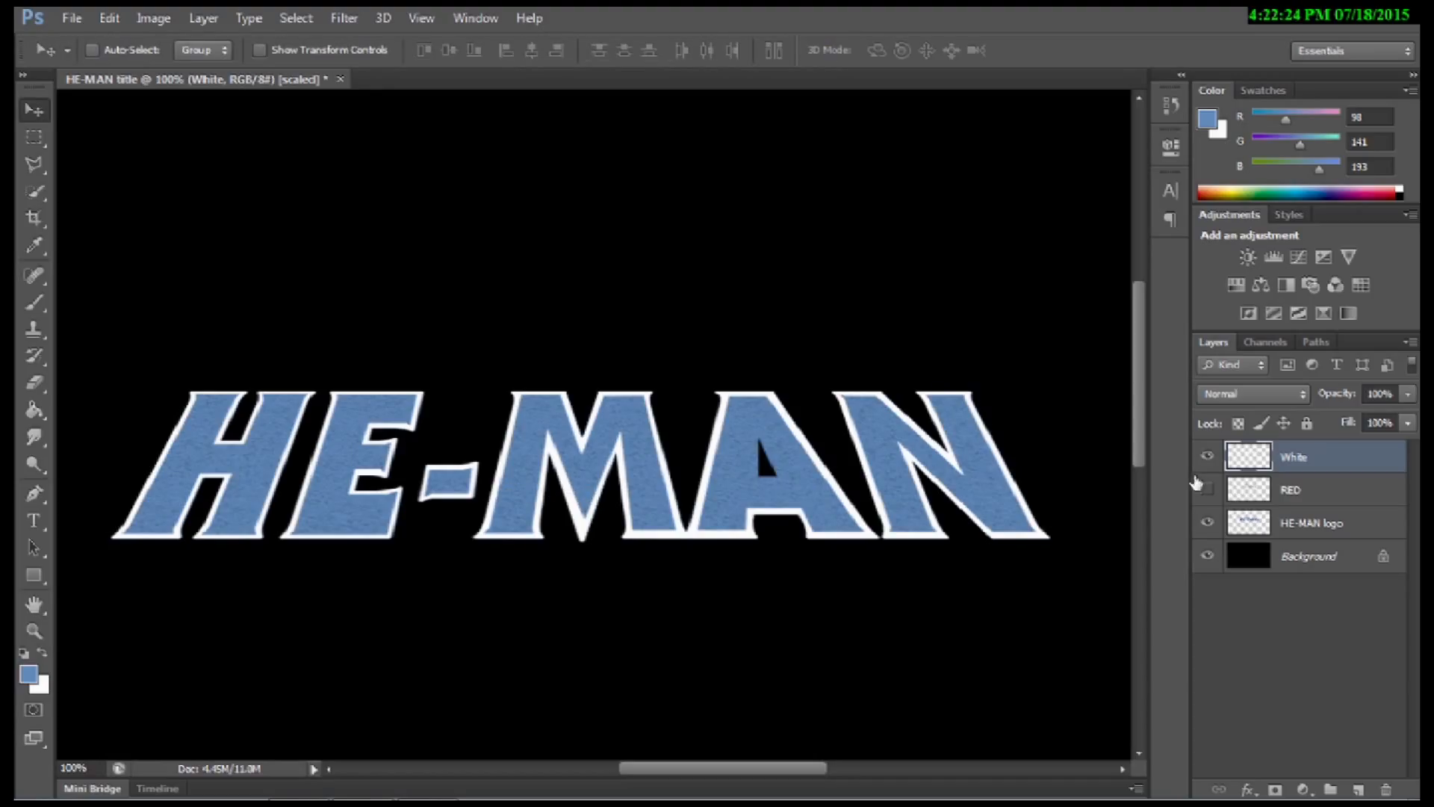
{"action": "left_click", "coordinate": [1207, 490]}
{"action": "left_click", "coordinate": [1303, 493]}
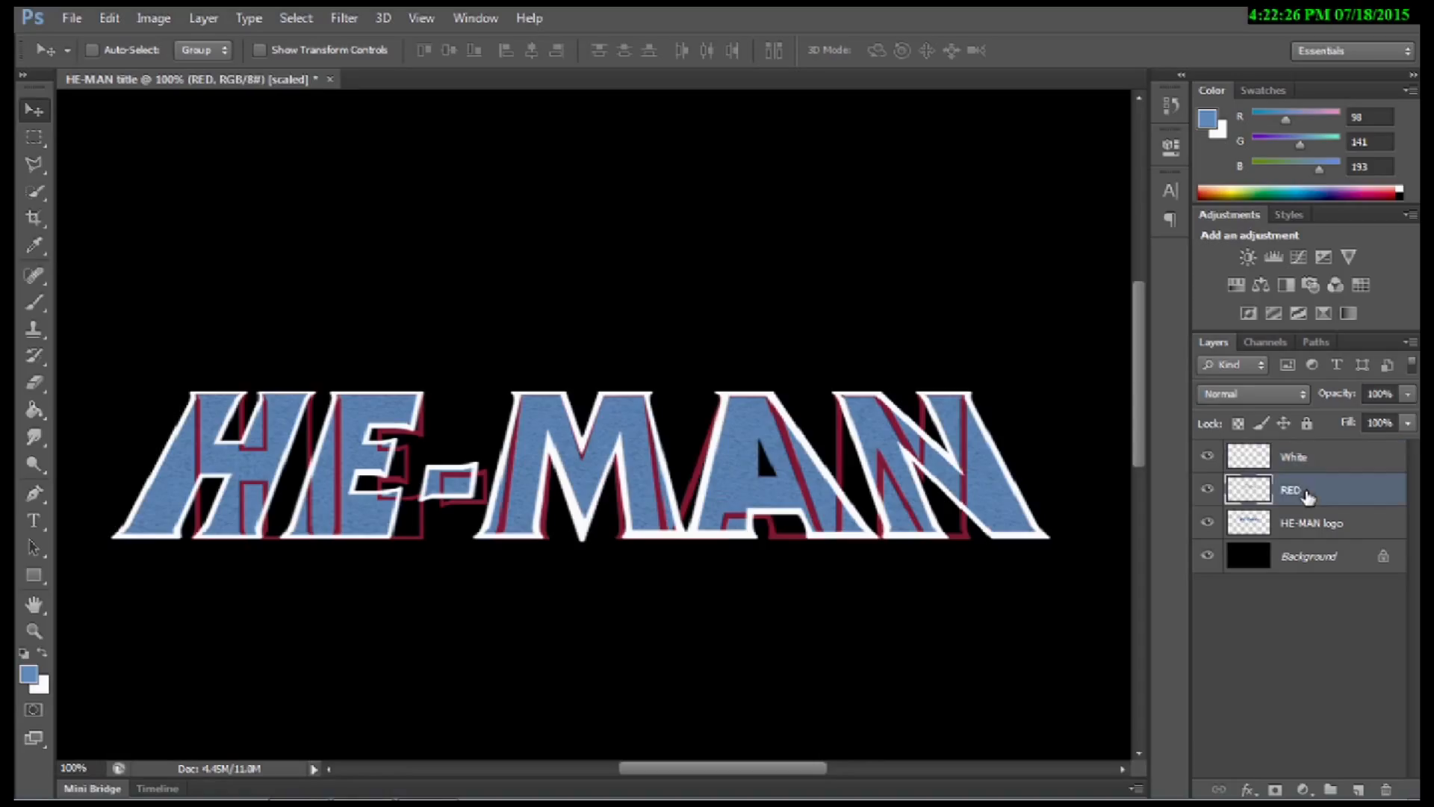
{"action": "left_click", "coordinate": [1207, 456]}
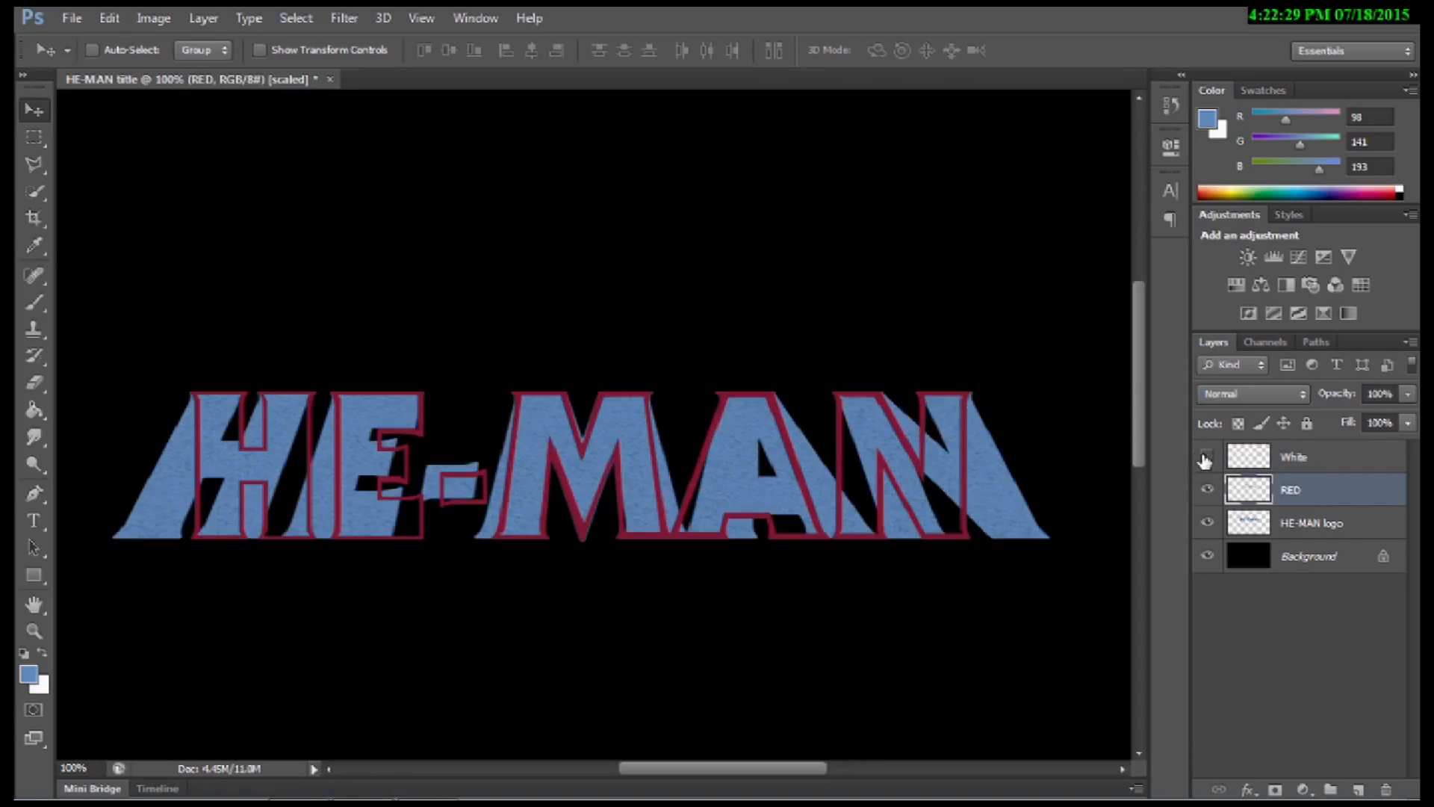
{"action": "left_click", "coordinate": [105, 23]}
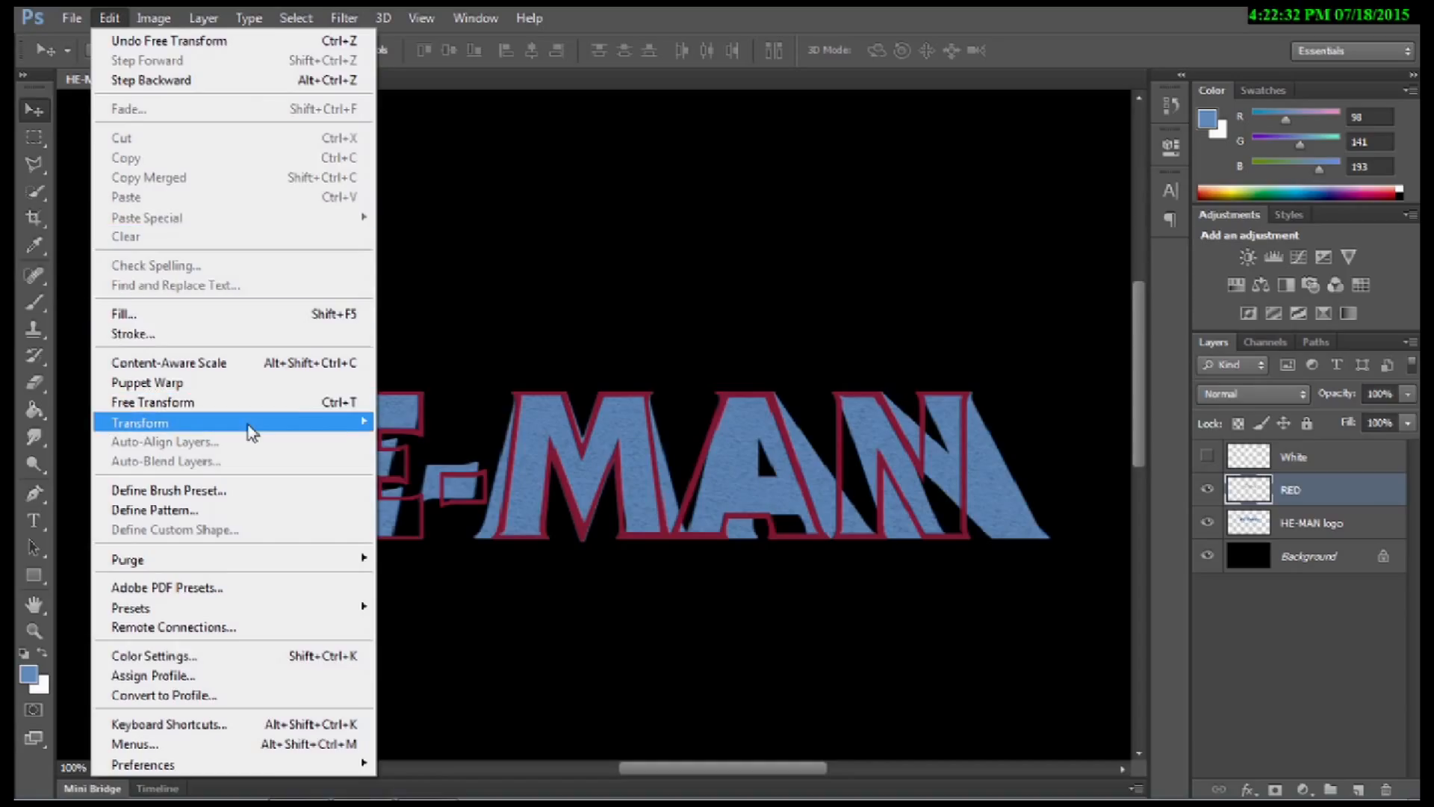
{"action": "mouse_move", "coordinate": [250, 430]}
{"action": "left_click", "coordinate": [487, 527]}
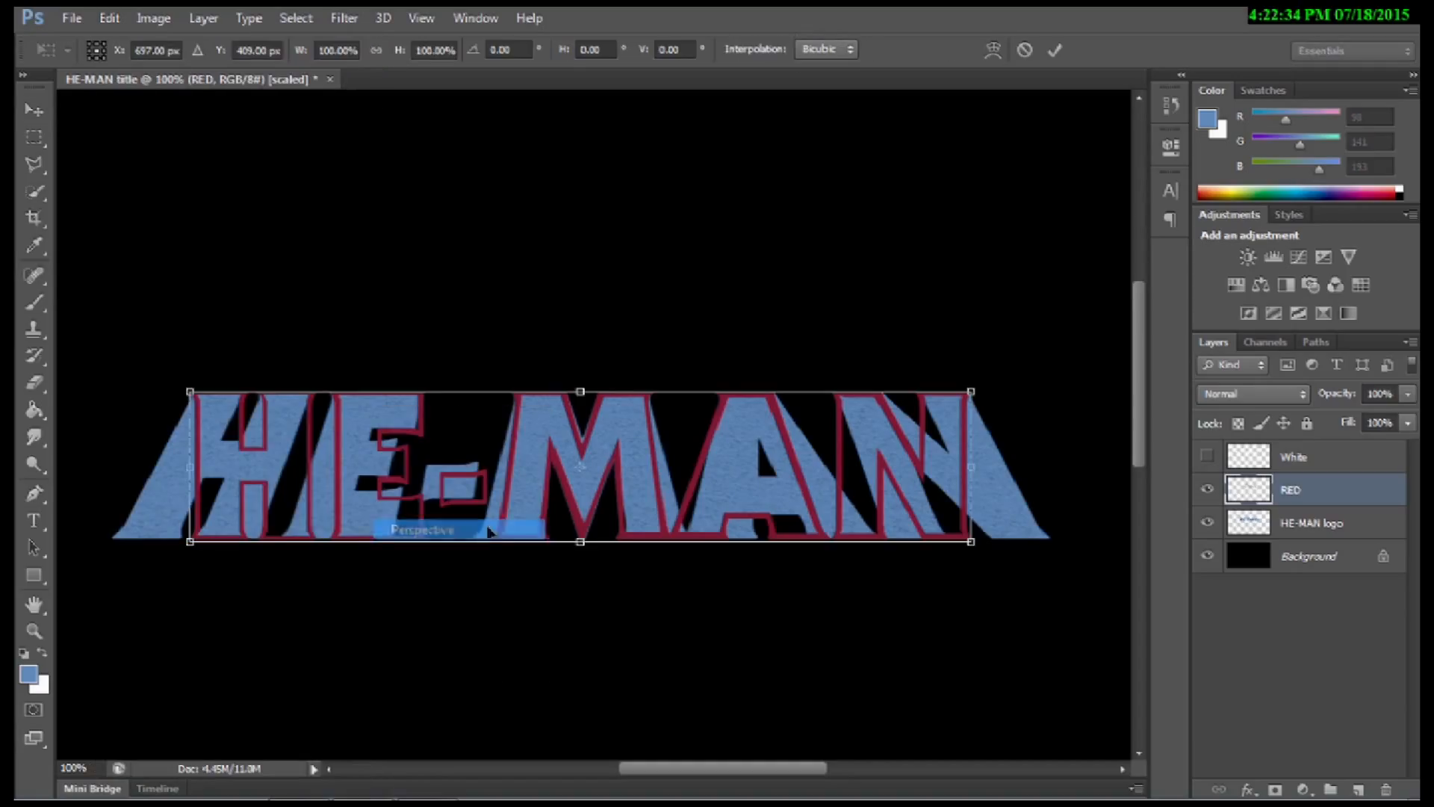
{"action": "left_click_drag", "start_coordinate": [971, 541], "coordinate": [1055, 544]}
{"action": "key", "text": "Return"}
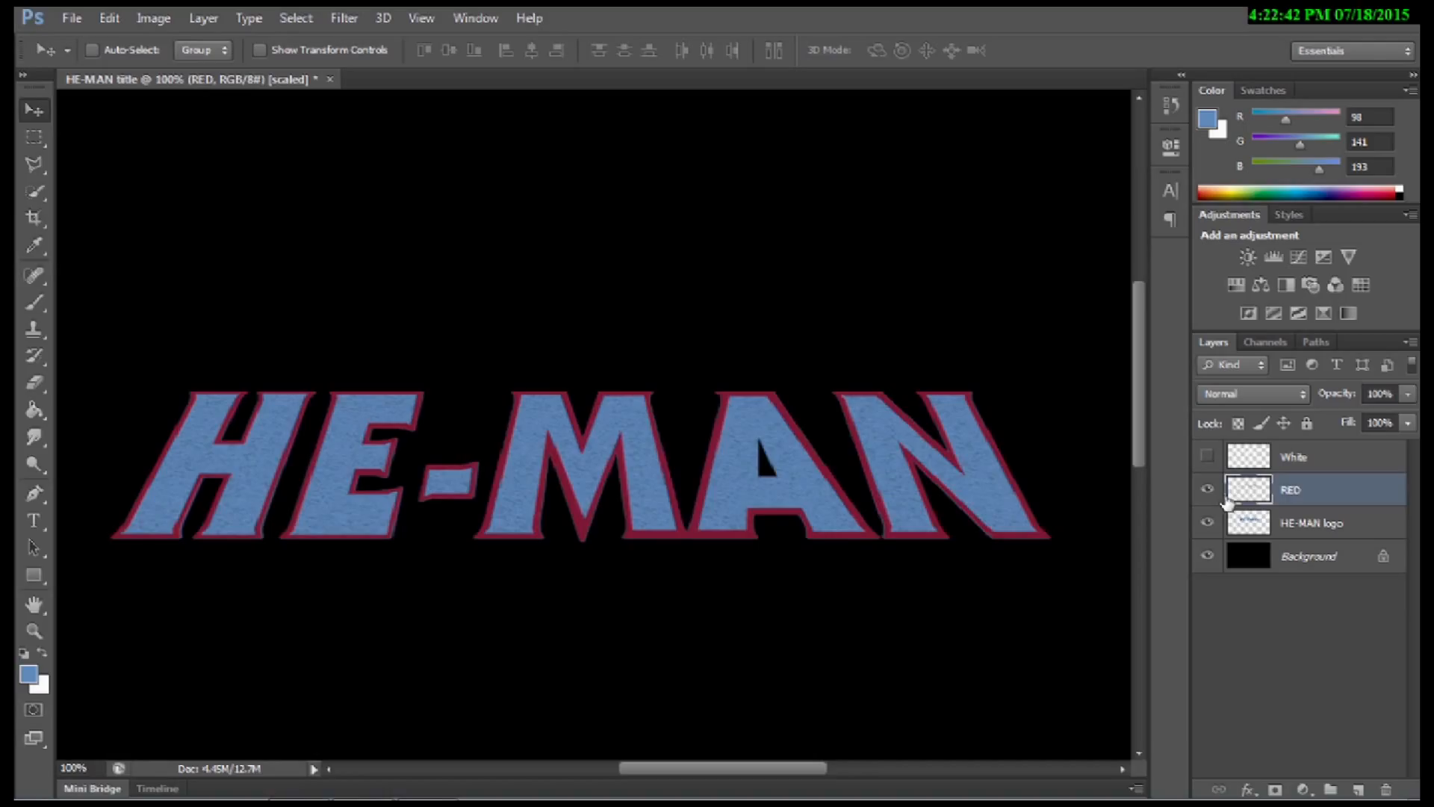
Step: Show the White layer again and scale it up from its upper corner to about 102% width and 103% height
{"action": "left_click", "coordinate": [1207, 456]}
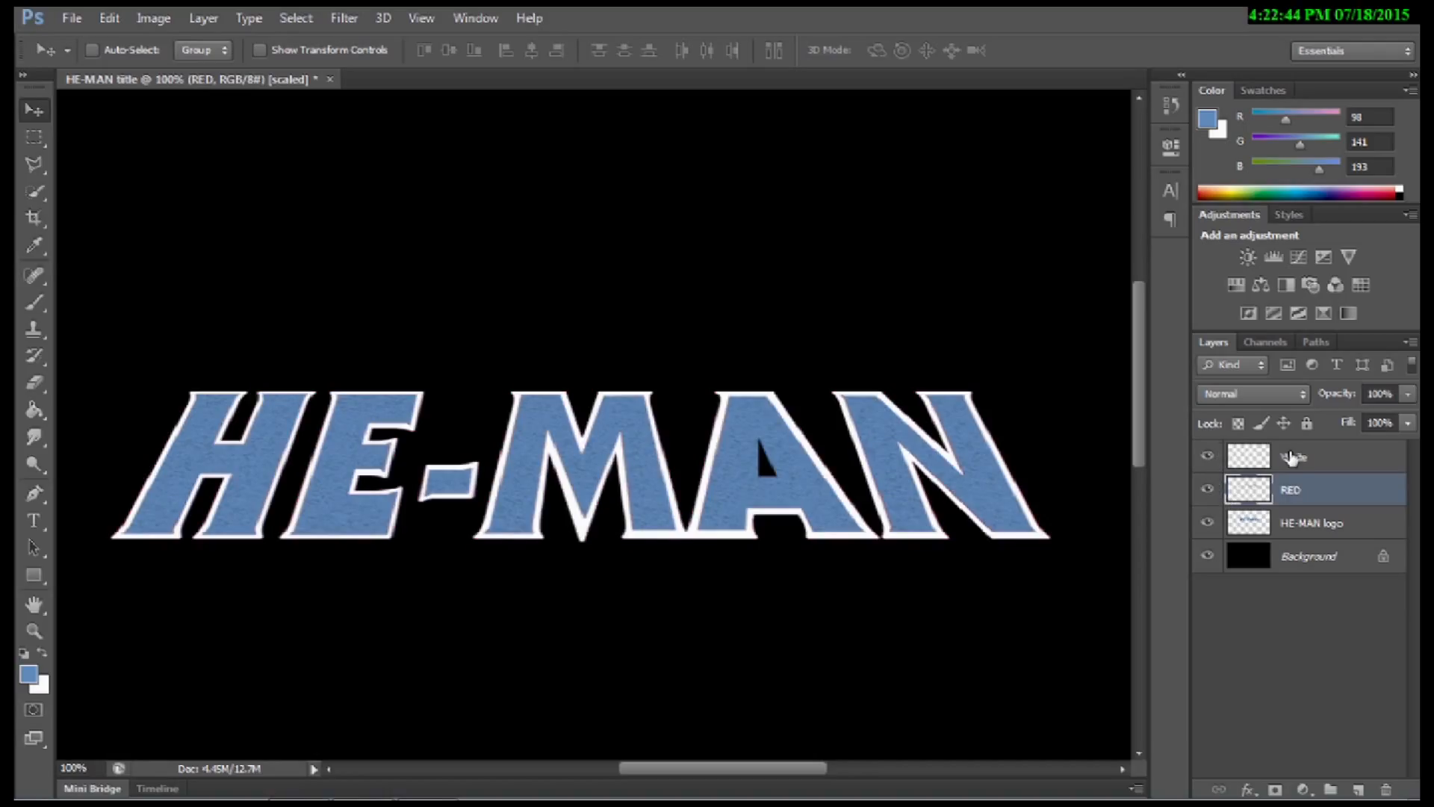
{"action": "left_click", "coordinate": [1255, 456]}
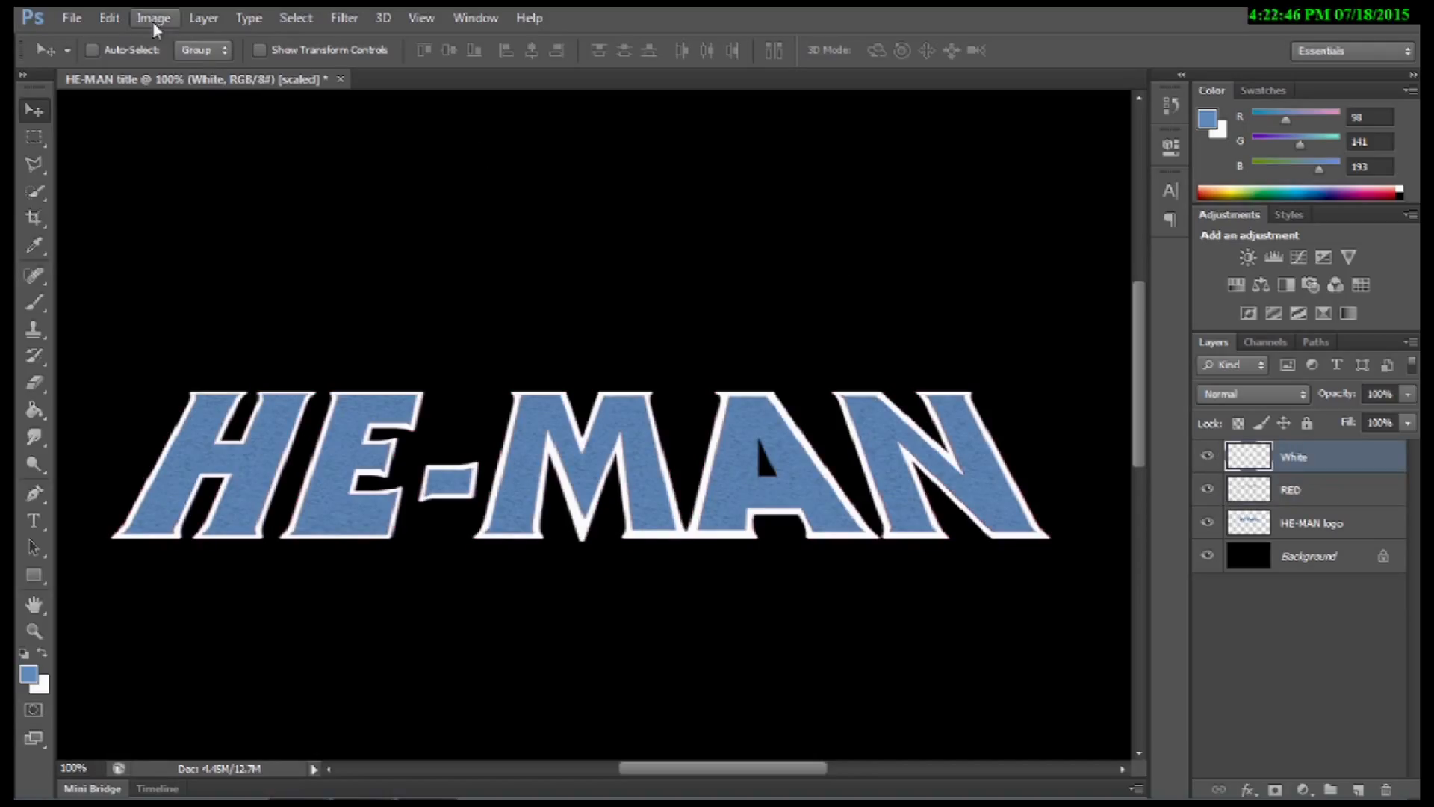
{"action": "left_click", "coordinate": [109, 18]}
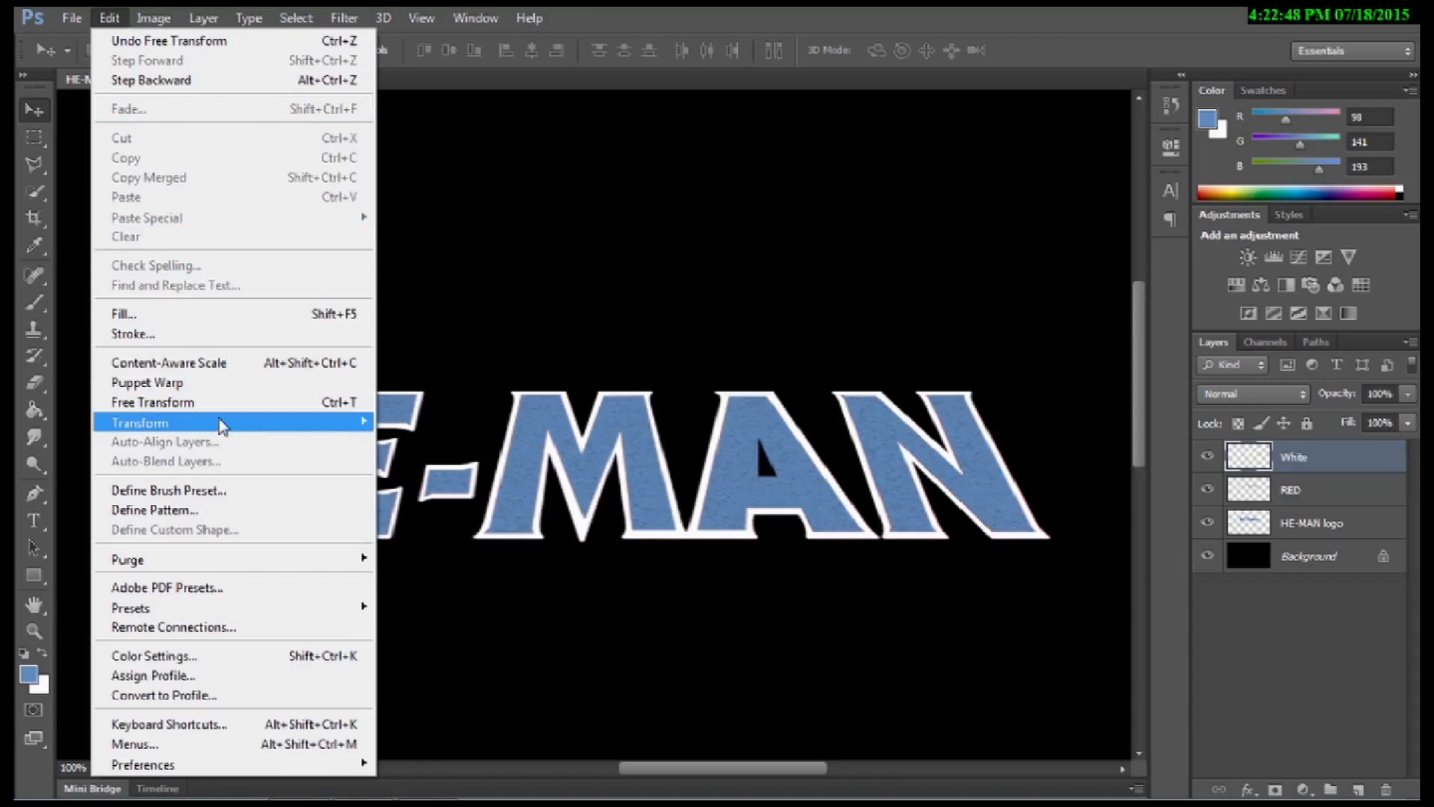
{"action": "mouse_move", "coordinate": [223, 426]}
{"action": "left_click", "coordinate": [444, 452]}
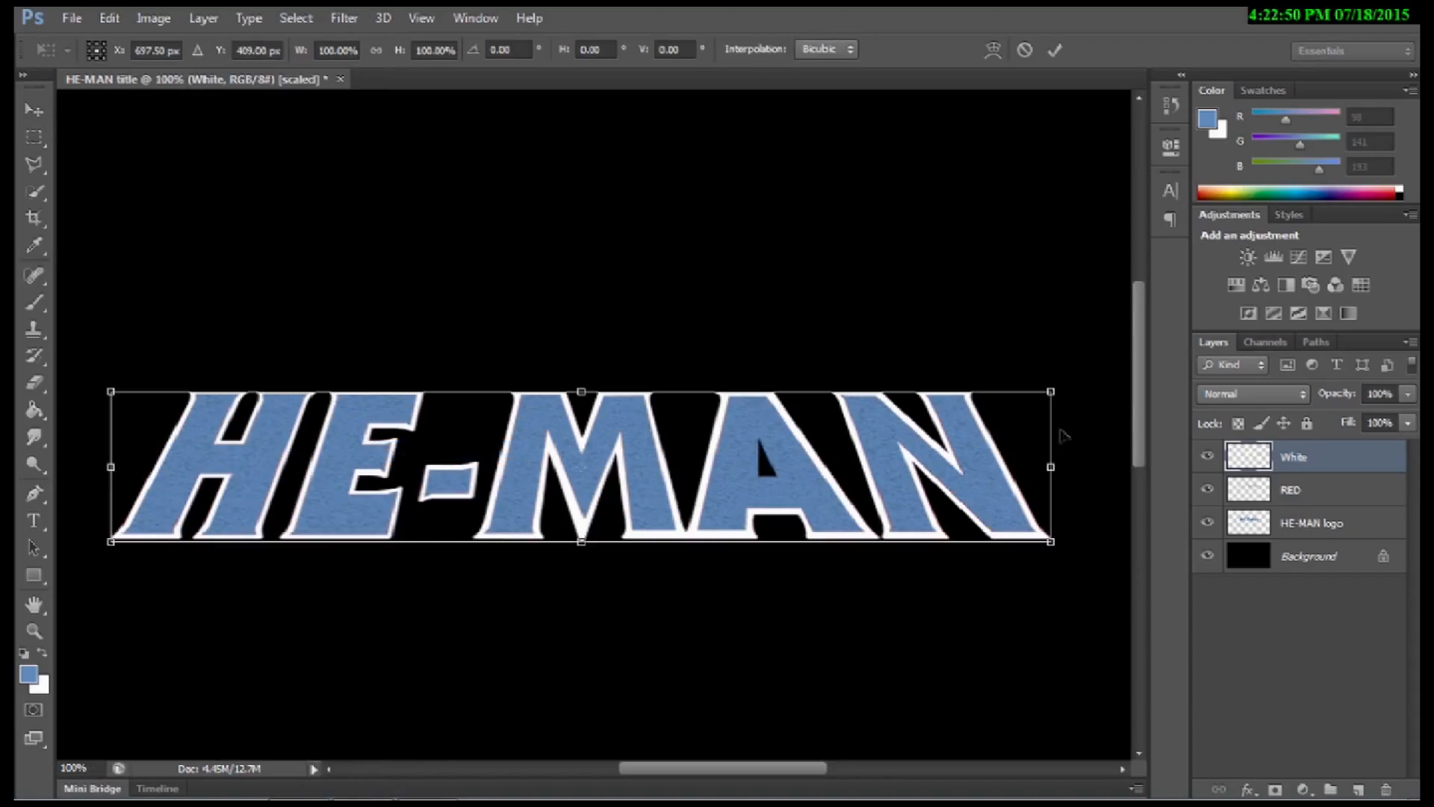
{"action": "left_click_drag", "start_coordinate": [1059, 385], "coordinate": [1080, 383]}
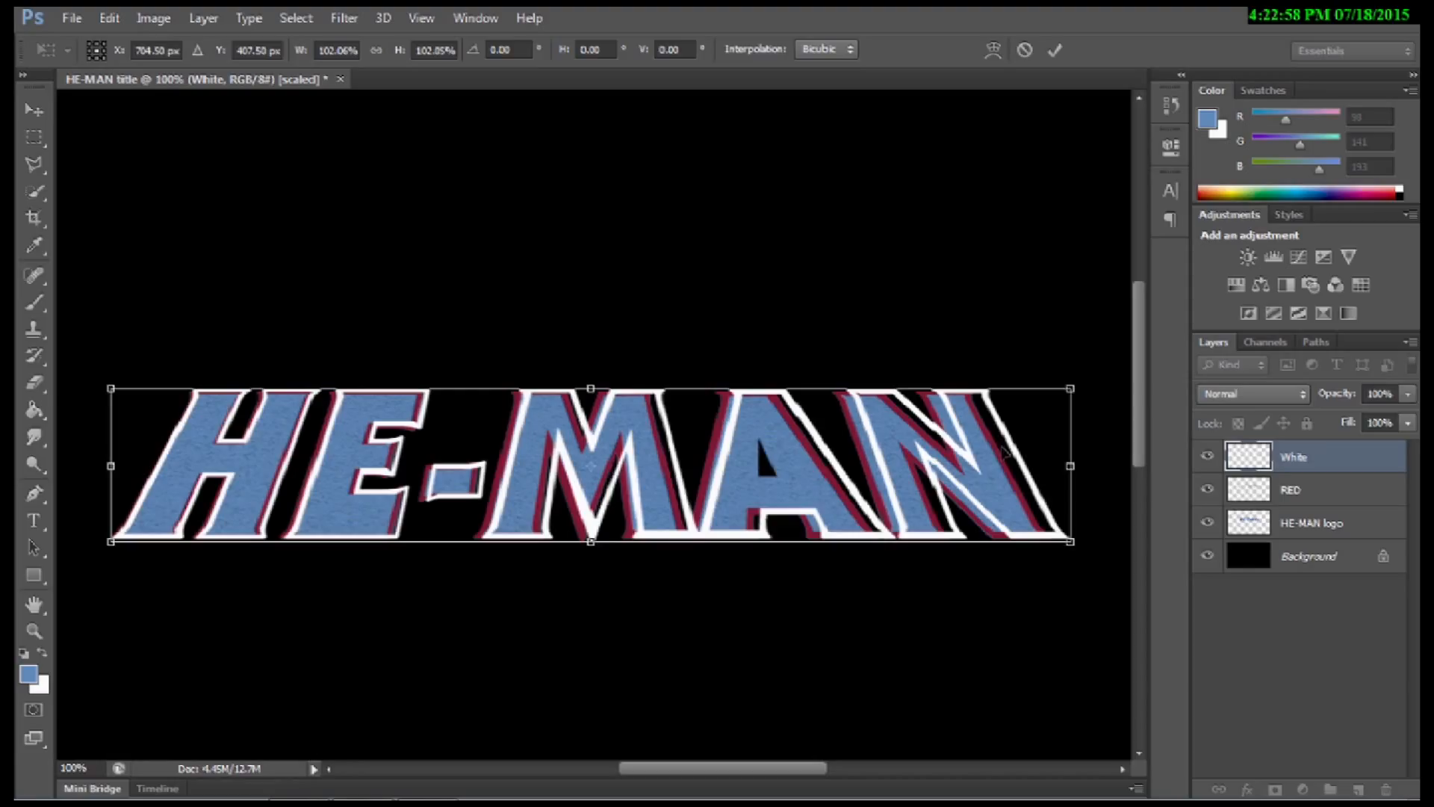
{"action": "key", "text": "Return"}
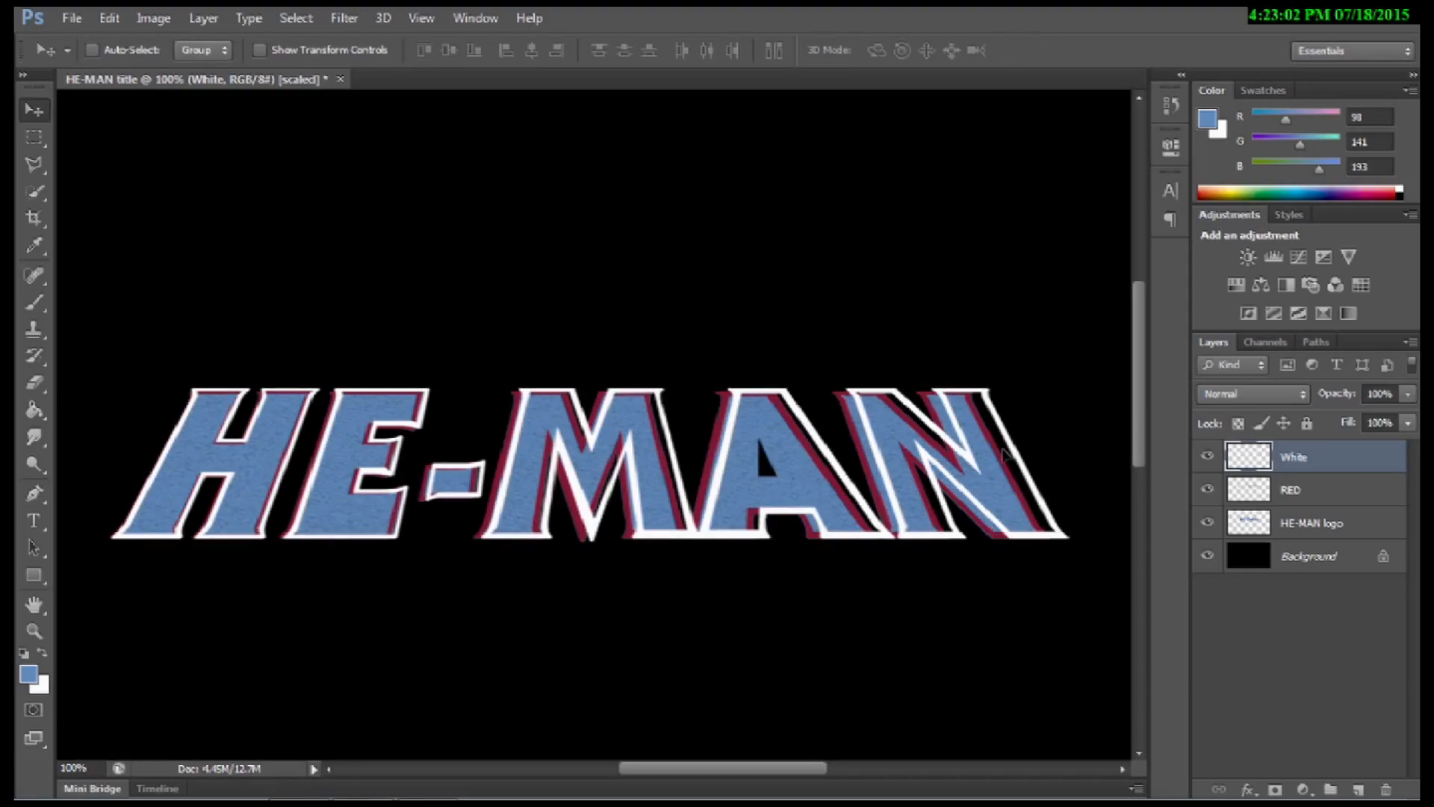
Step: Move the enlarged White outline slightly left and nudge it upward, offsetting it from the red border and blue letters
{"action": "left_click_drag", "start_coordinate": [997, 463], "coordinate": [985, 461]}
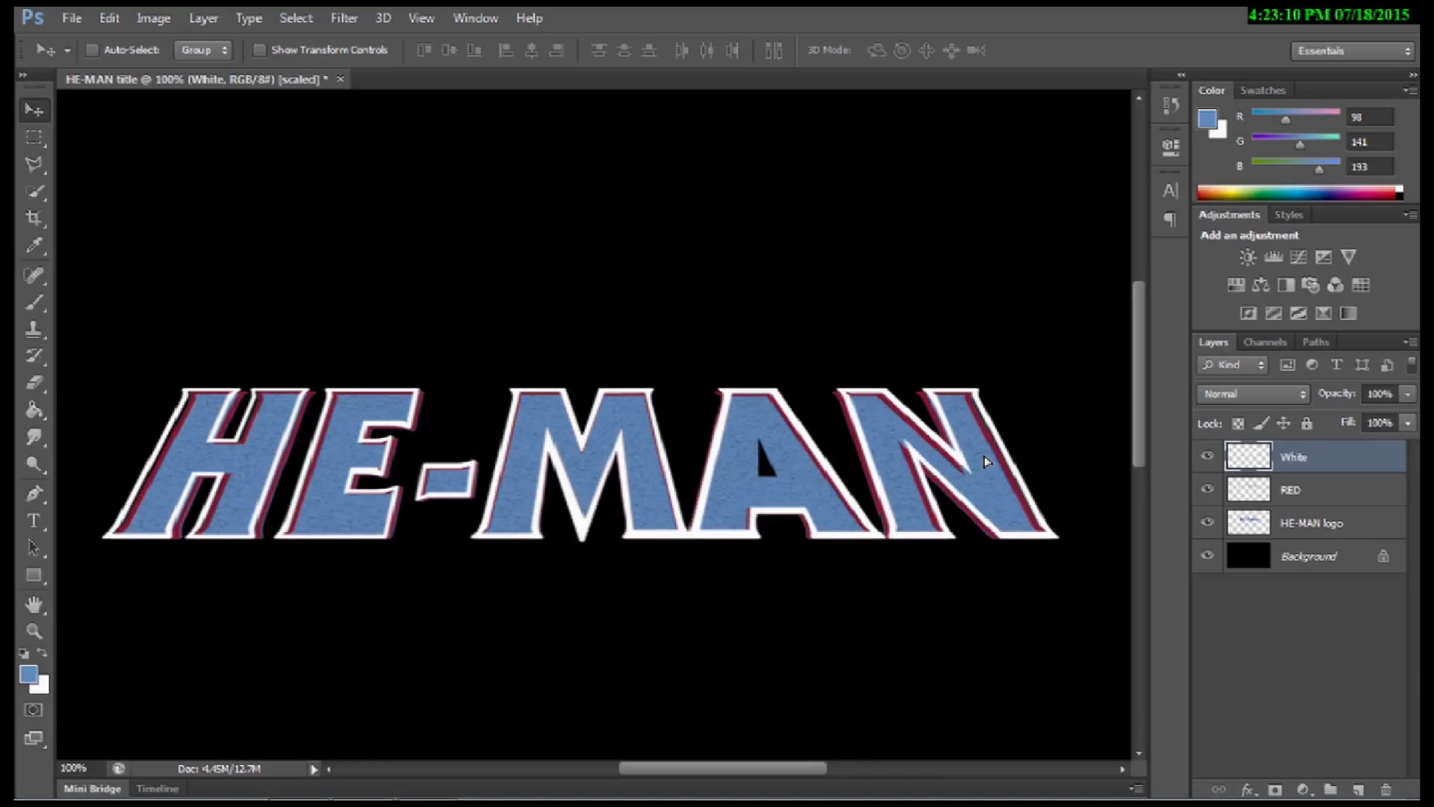
{"action": "key", "text": "Up"}
{"action": "key", "text": "Up"}
{"action": "key", "text": "Up"}
{"action": "key", "text": "Up"}
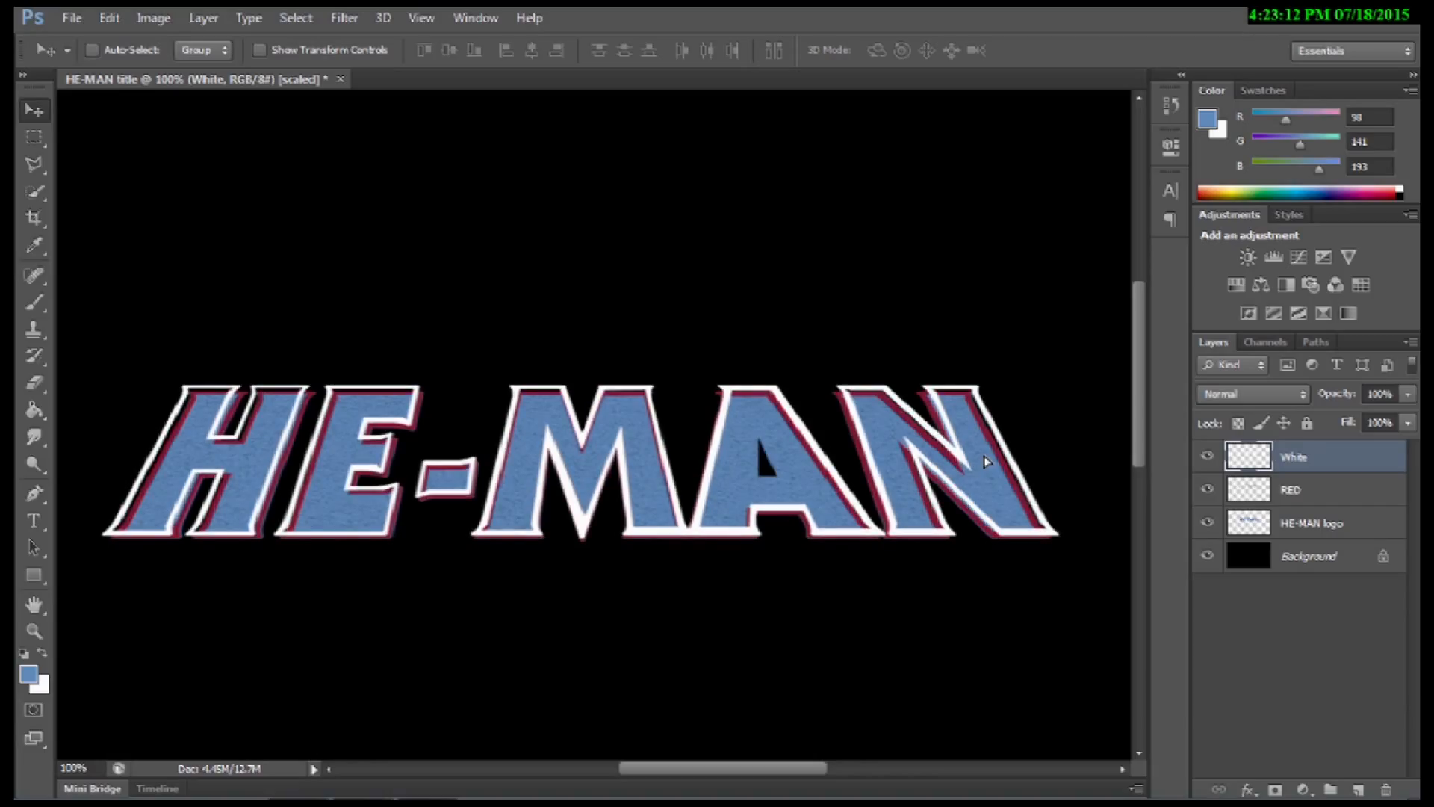
{"action": "key", "text": "Up"}
{"action": "key", "text": "Up"}
{"action": "key", "text": "Up"}
{"action": "key", "text": "Left"}
{"action": "key", "text": "Left"}
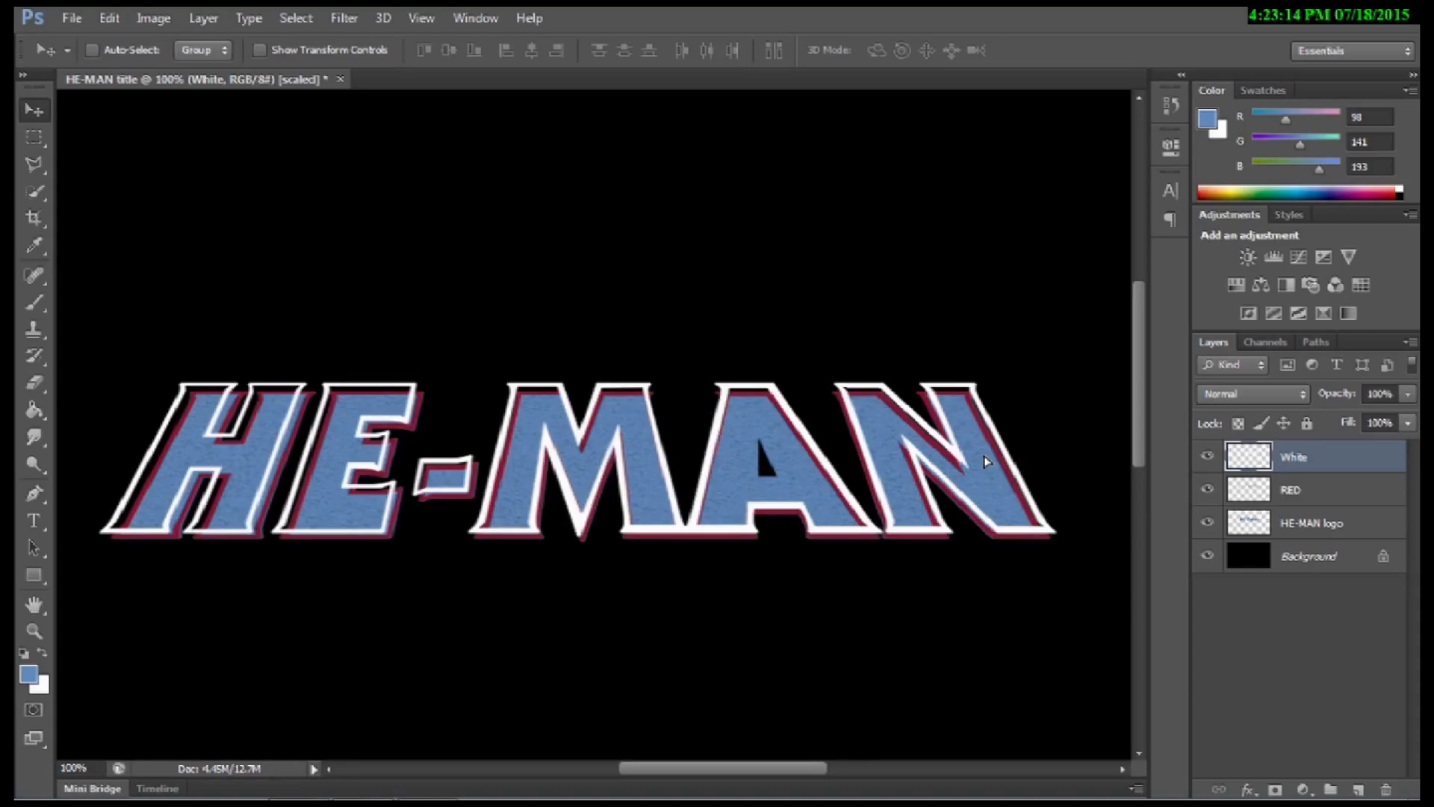
{"action": "key", "text": "Right"}
{"action": "key", "text": "Right"}
{"action": "key", "text": "Right"}
{"action": "key", "text": "Right"}
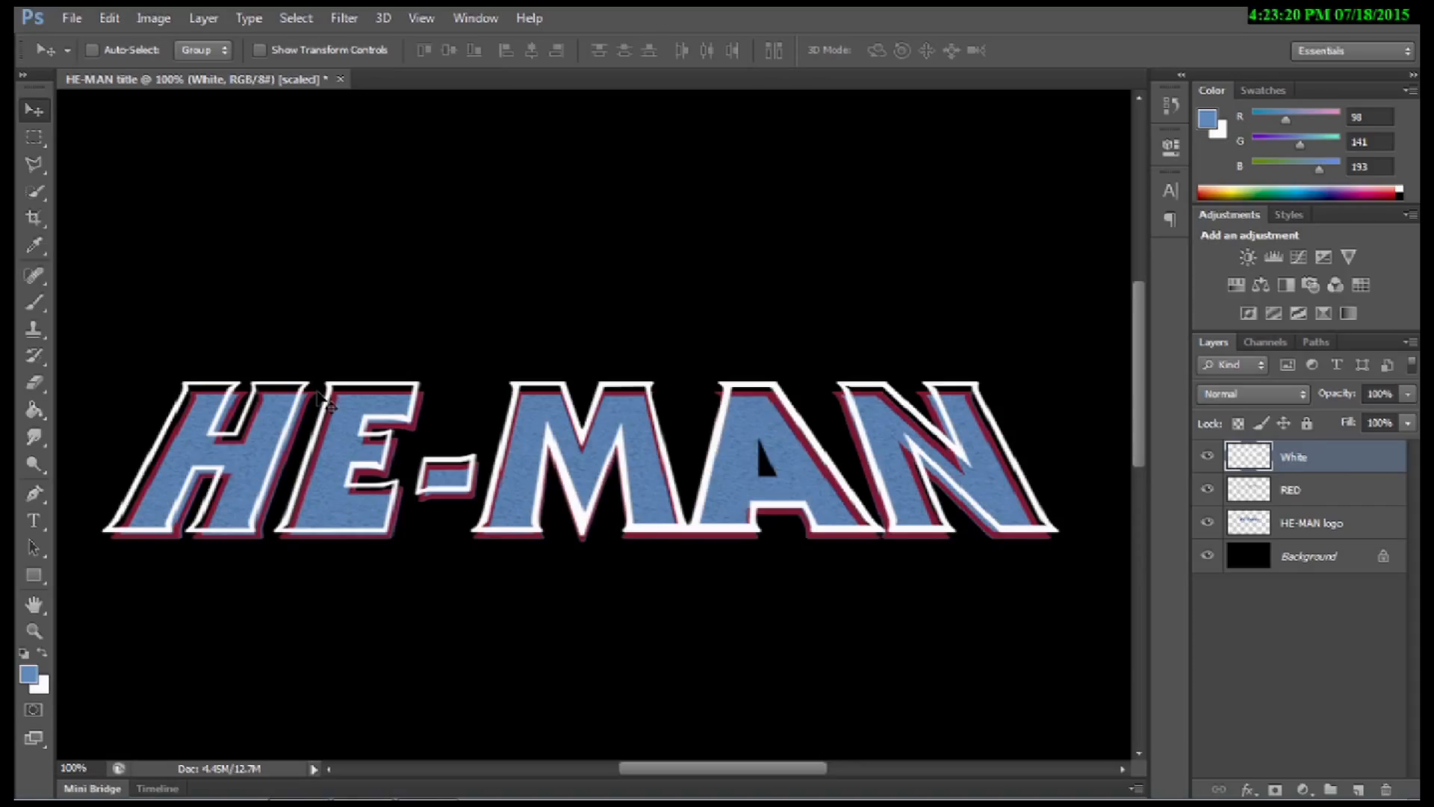
Step: Scale the RED layer up to about 102% width and 103% height and nudge it 4 px left
{"action": "left_click", "coordinate": [1300, 493]}
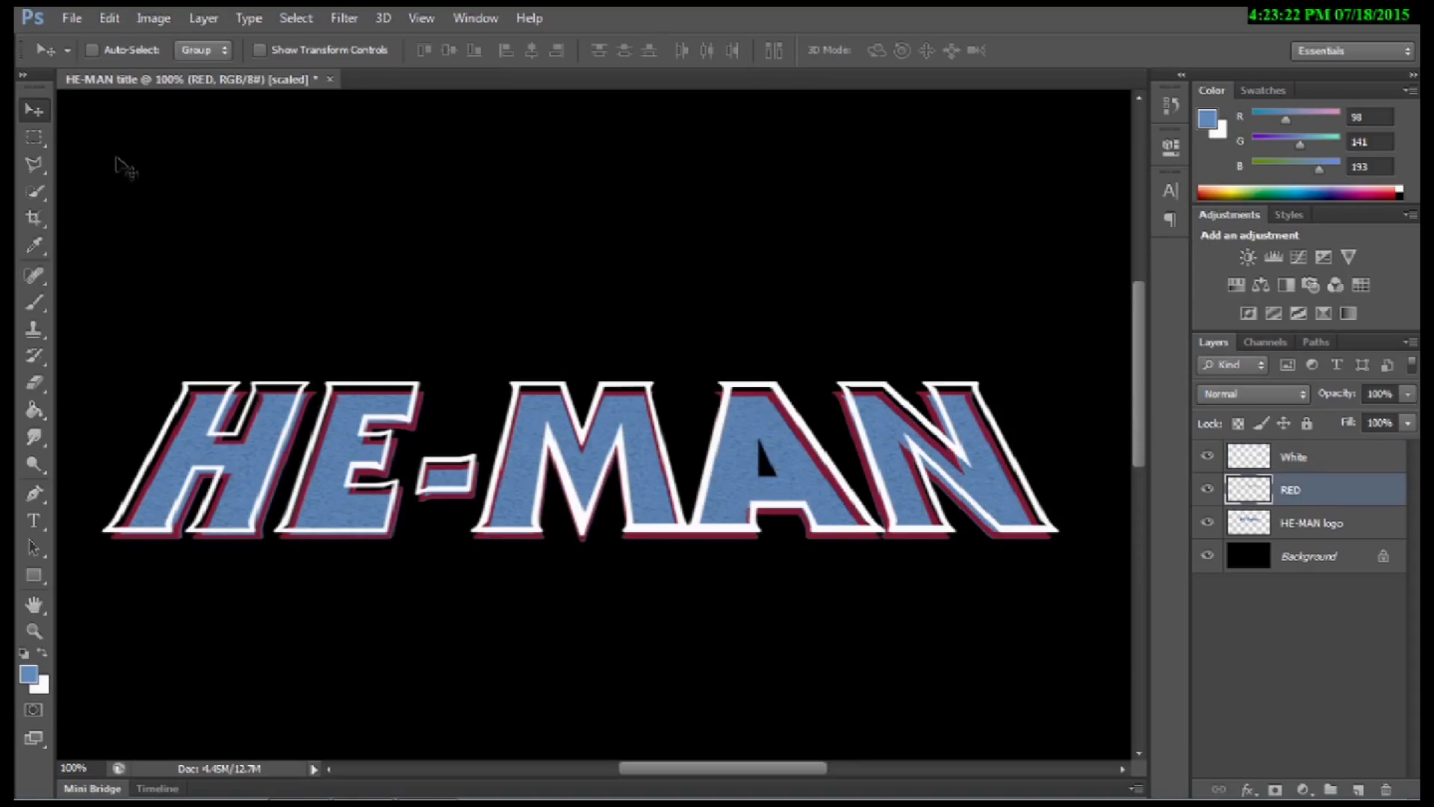
{"action": "left_click", "coordinate": [109, 18]}
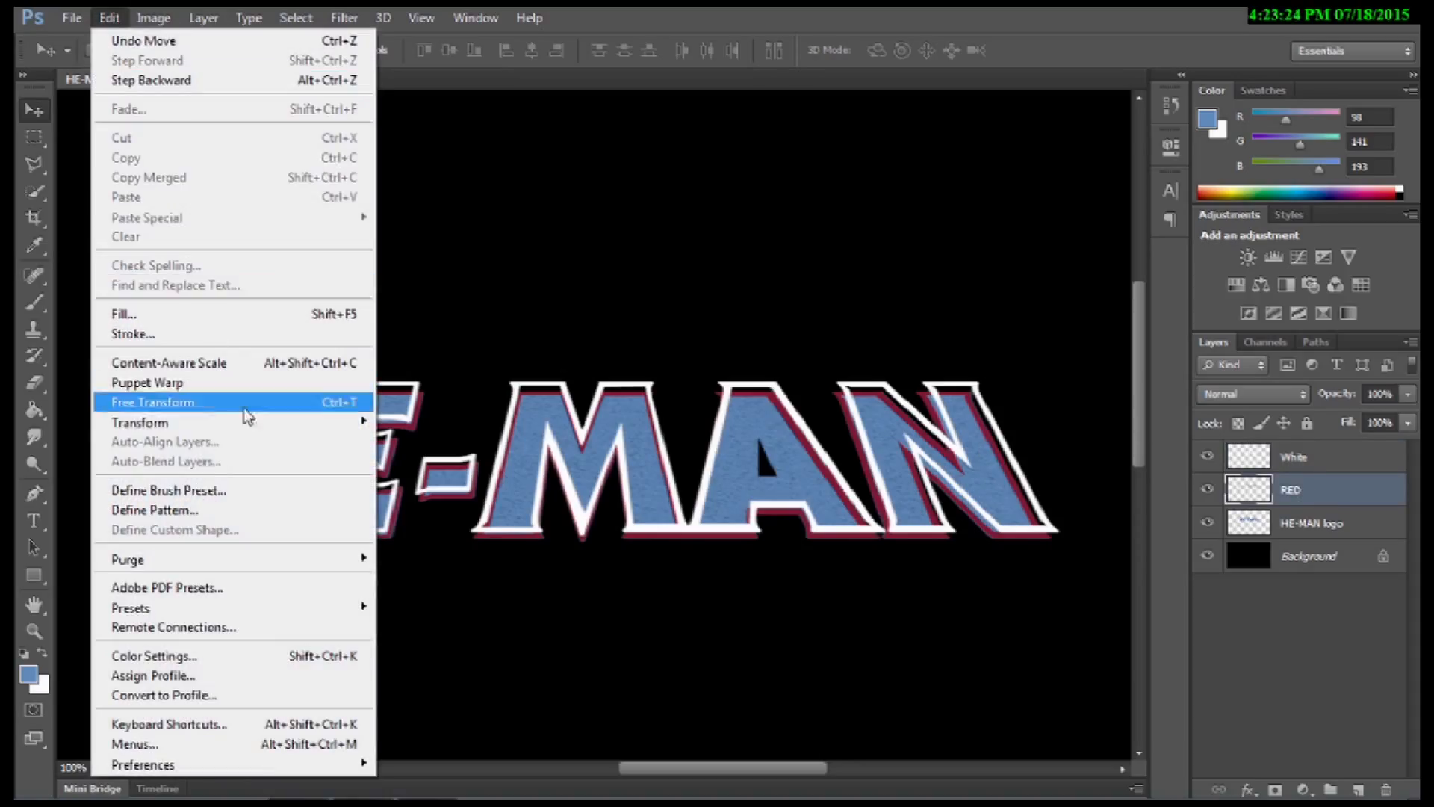
{"action": "mouse_move", "coordinate": [249, 423]}
{"action": "left_click", "coordinate": [499, 451]}
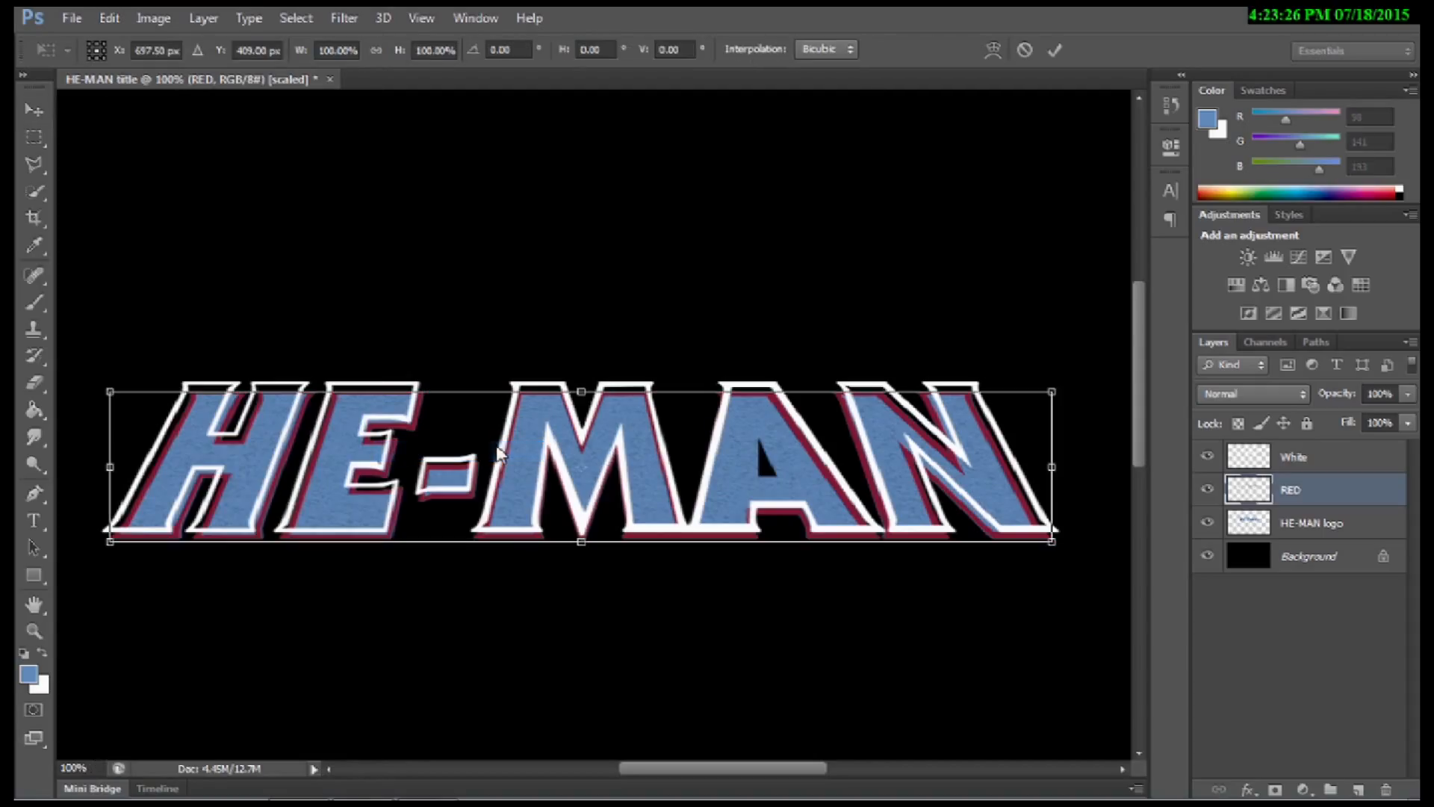
{"action": "left_click_drag", "start_coordinate": [1055, 390], "coordinate": [1074, 377]}
{"action": "key", "text": "Left"}
{"action": "key", "text": "Left"}
{"action": "key", "text": "Left"}
{"action": "key", "text": "Left"}
{"action": "key", "text": "Up"}
{"action": "key", "text": "Up"}
{"action": "key", "text": "Up"}
{"action": "key", "text": "Up"}
{"action": "key", "text": "Up"}
{"action": "key", "text": "Down"}
{"action": "key", "text": "Down"}
{"action": "key", "text": "Down"}
{"action": "key", "text": "Down"}
{"action": "key", "text": "Down"}
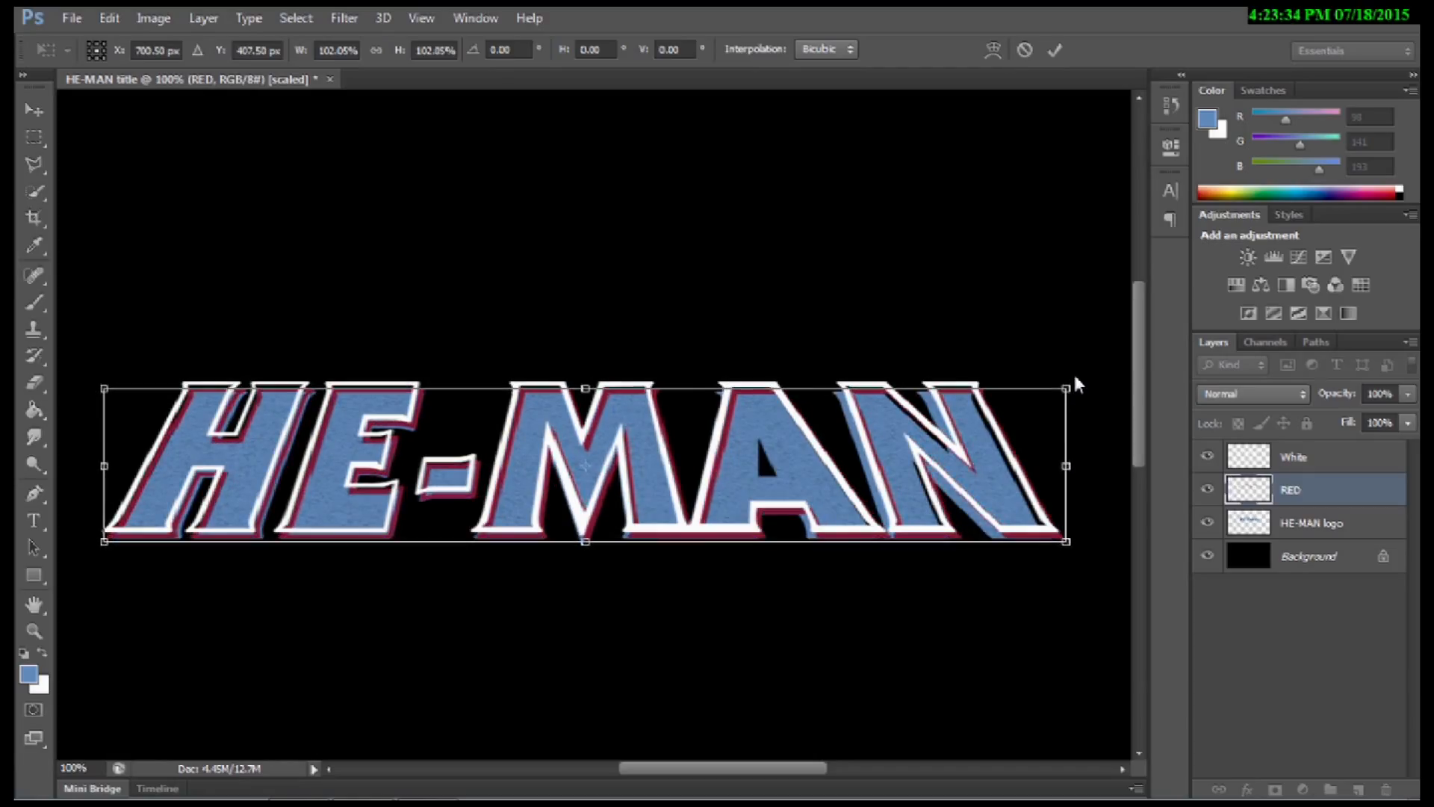
Step: Stretch the upper edge of the RED layer slightly higher and apply the scaling
{"action": "key", "text": "Left"}
{"action": "key", "text": "Right"}
{"action": "left_click_drag", "start_coordinate": [594, 382], "coordinate": [594, 384]}
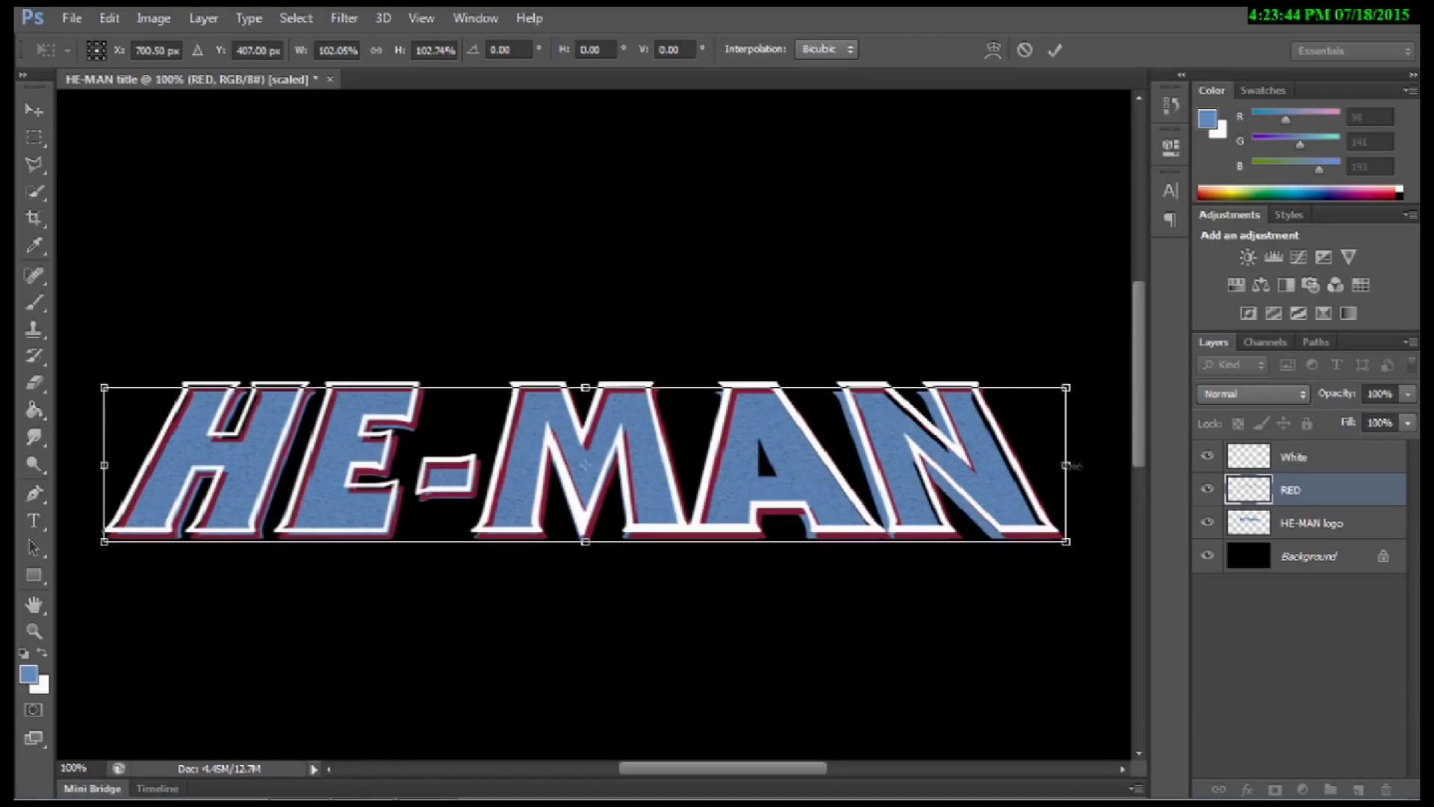
{"action": "key", "text": "Return"}
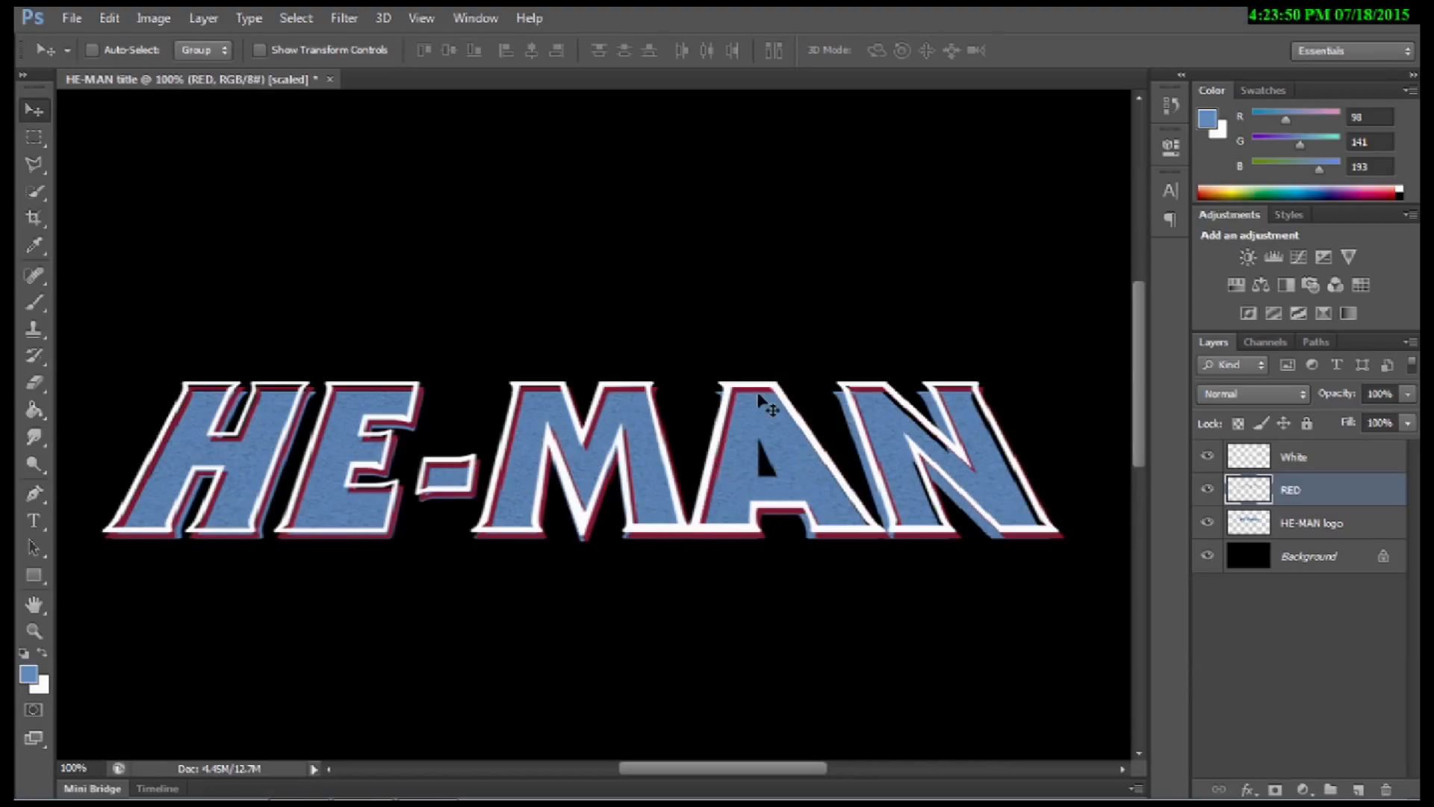
Step: Sample the dark red border color and, on the RED layer, paint a line above HE with a 12 px hard round brush
{"action": "left_click", "coordinate": [36, 246]}
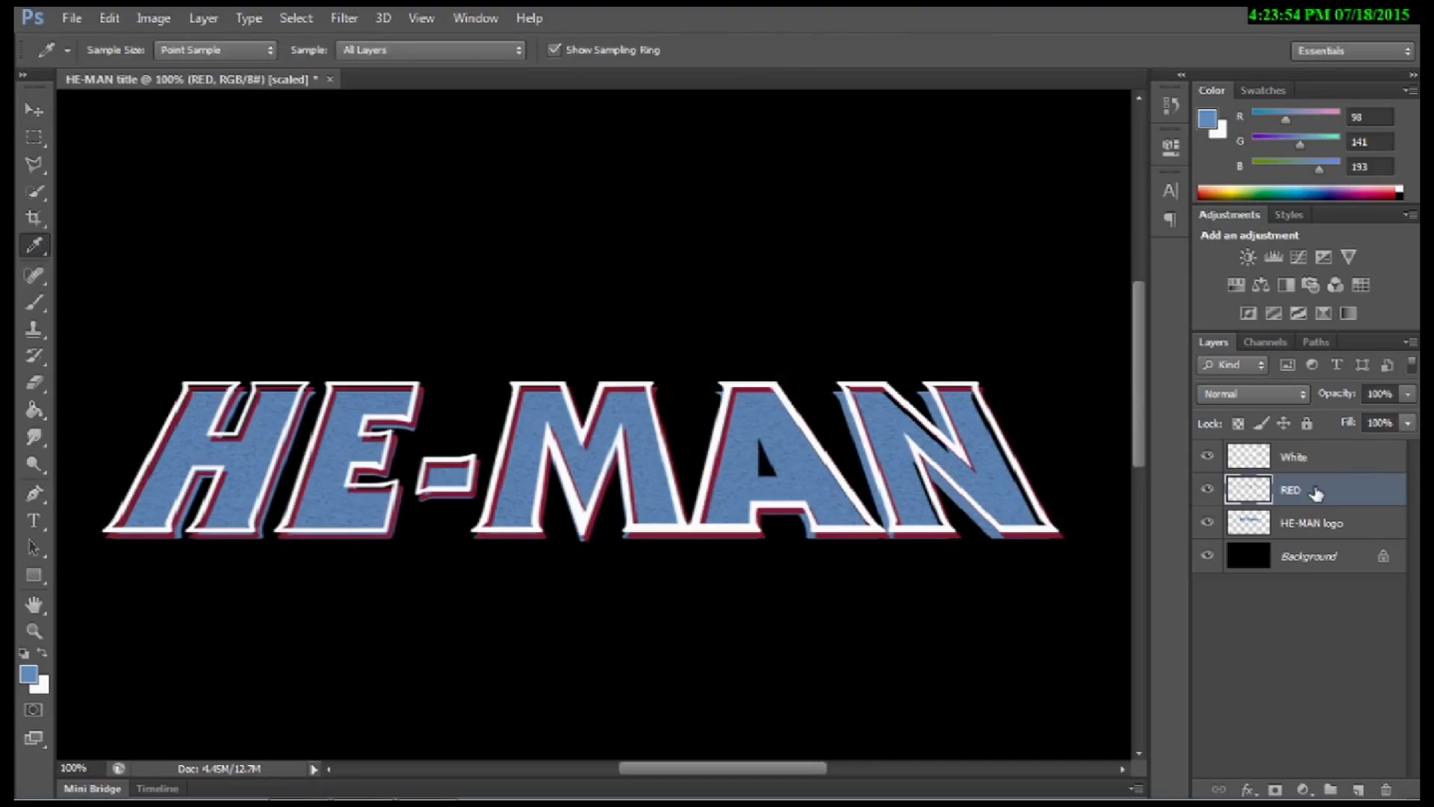
{"action": "left_click", "coordinate": [882, 383]}
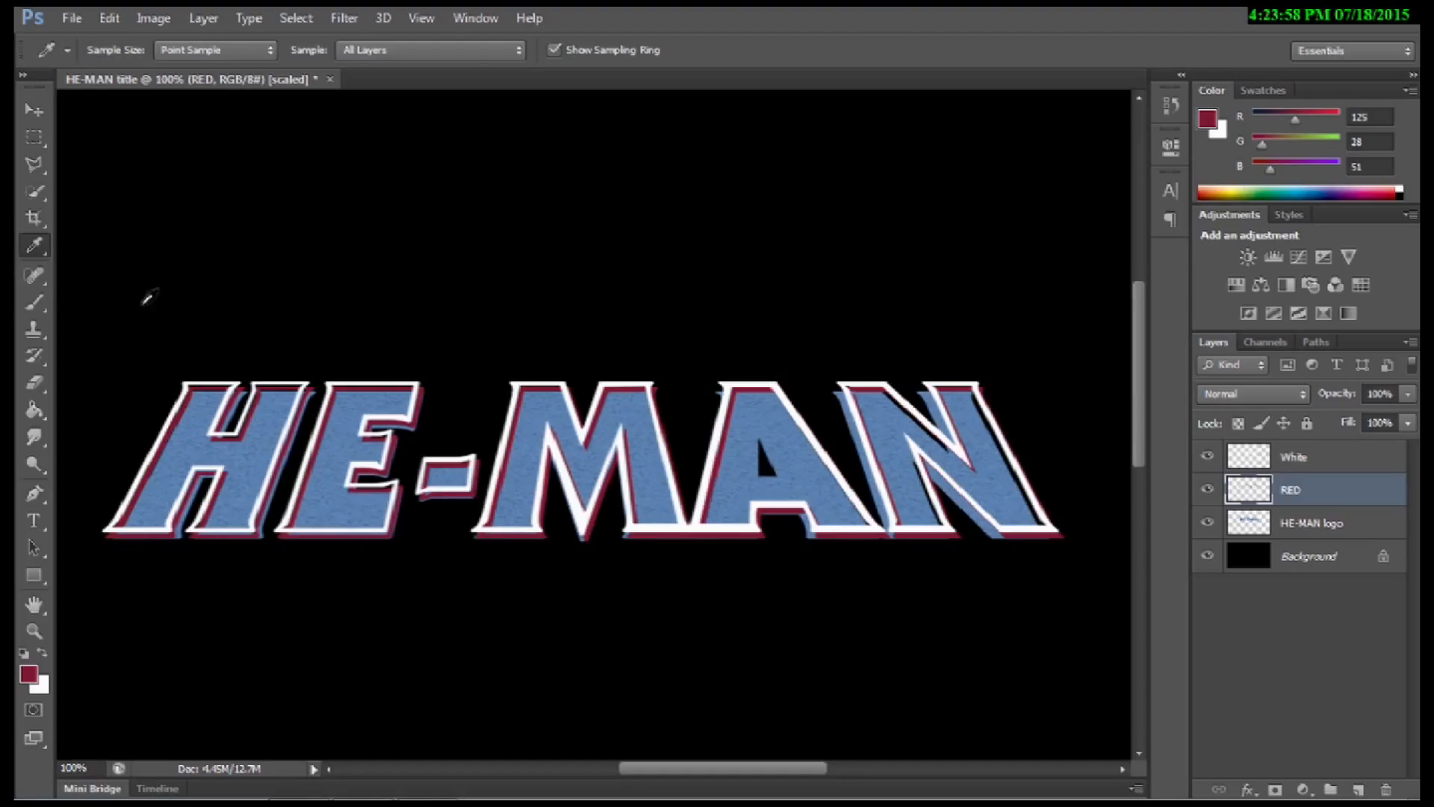
{"action": "left_click", "coordinate": [35, 302]}
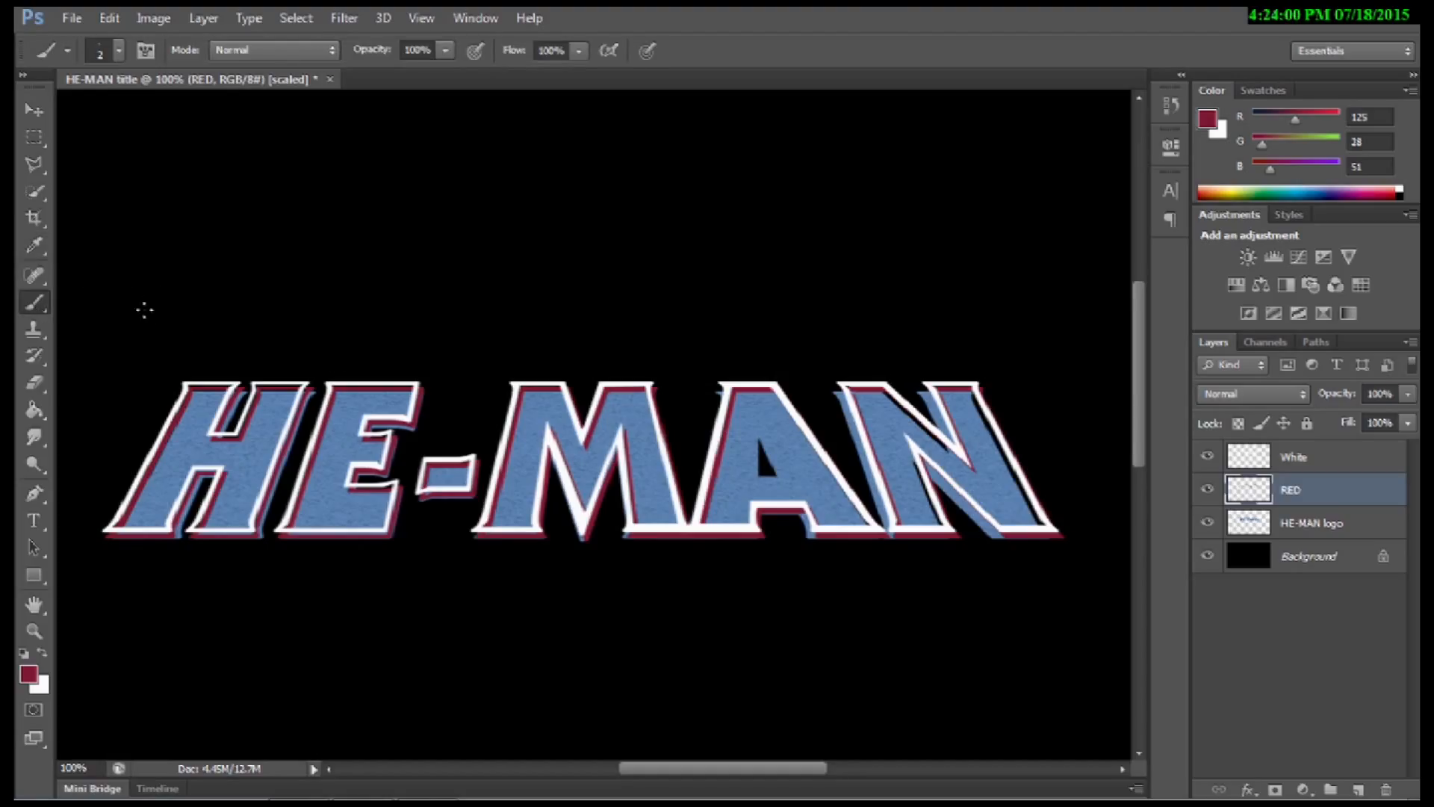
{"action": "right_click", "coordinate": [229, 333]}
{"action": "left_click_drag", "start_coordinate": [259, 387], "coordinate": [274, 382]}
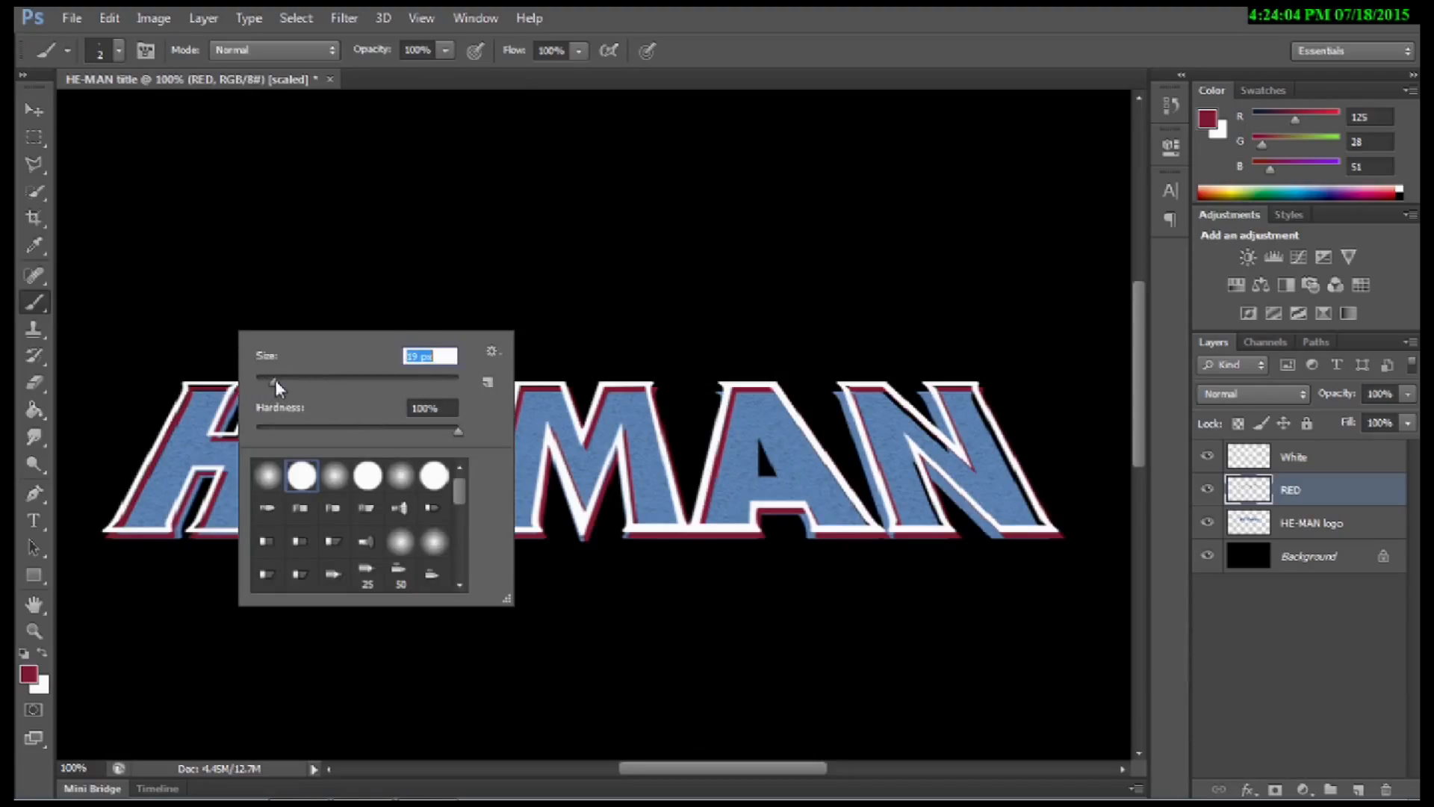
{"action": "left_click_drag", "start_coordinate": [273, 380], "coordinate": [267, 380]}
{"action": "left_click", "coordinate": [199, 334]}
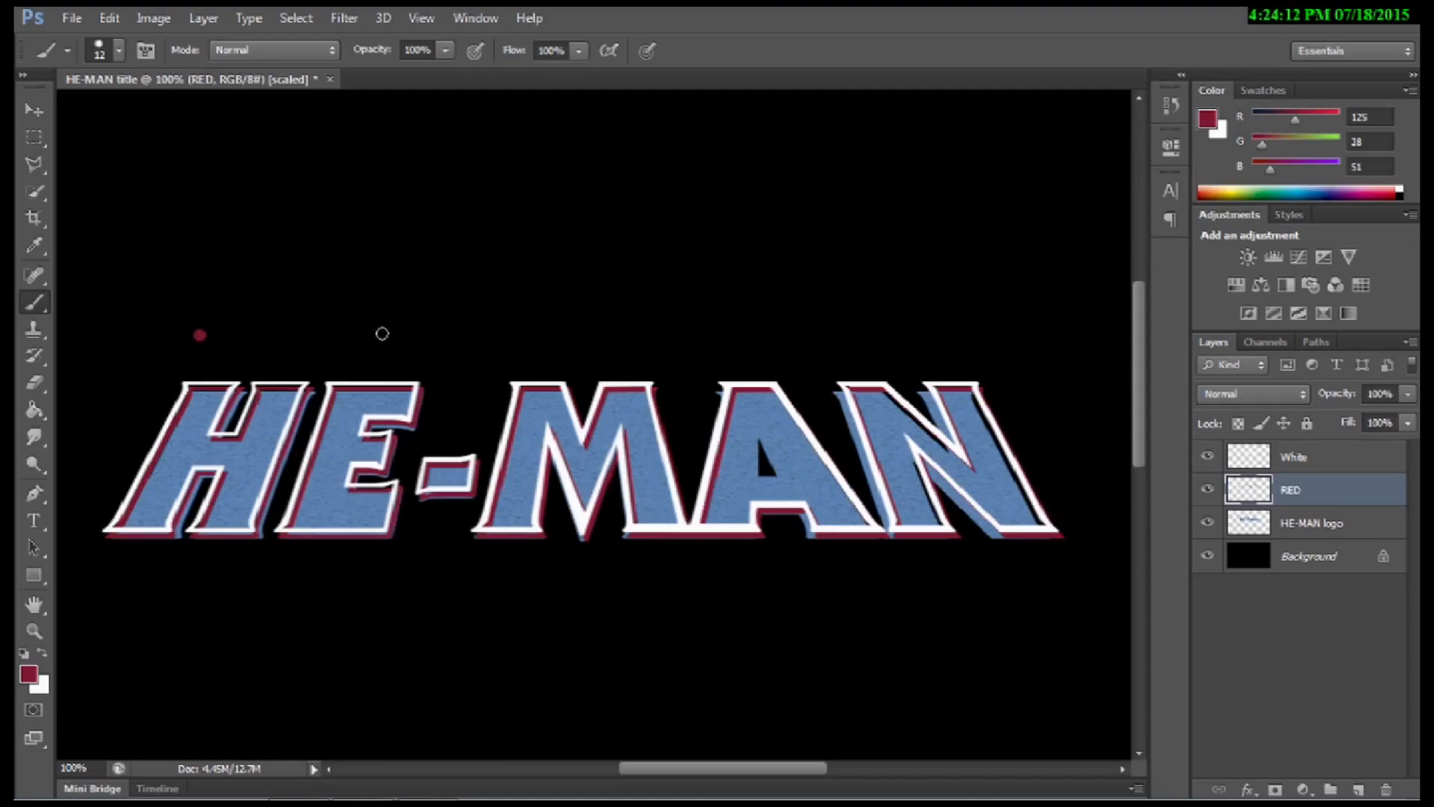
{"action": "mouse_move", "coordinate": [200, 335]}
{"action": "left_mouse_down"}
{"action": "mouse_move", "coordinate": [401, 318]}
{"action": "mouse_move", "coordinate": [454, 330]}
{"action": "left_mouse_up"}
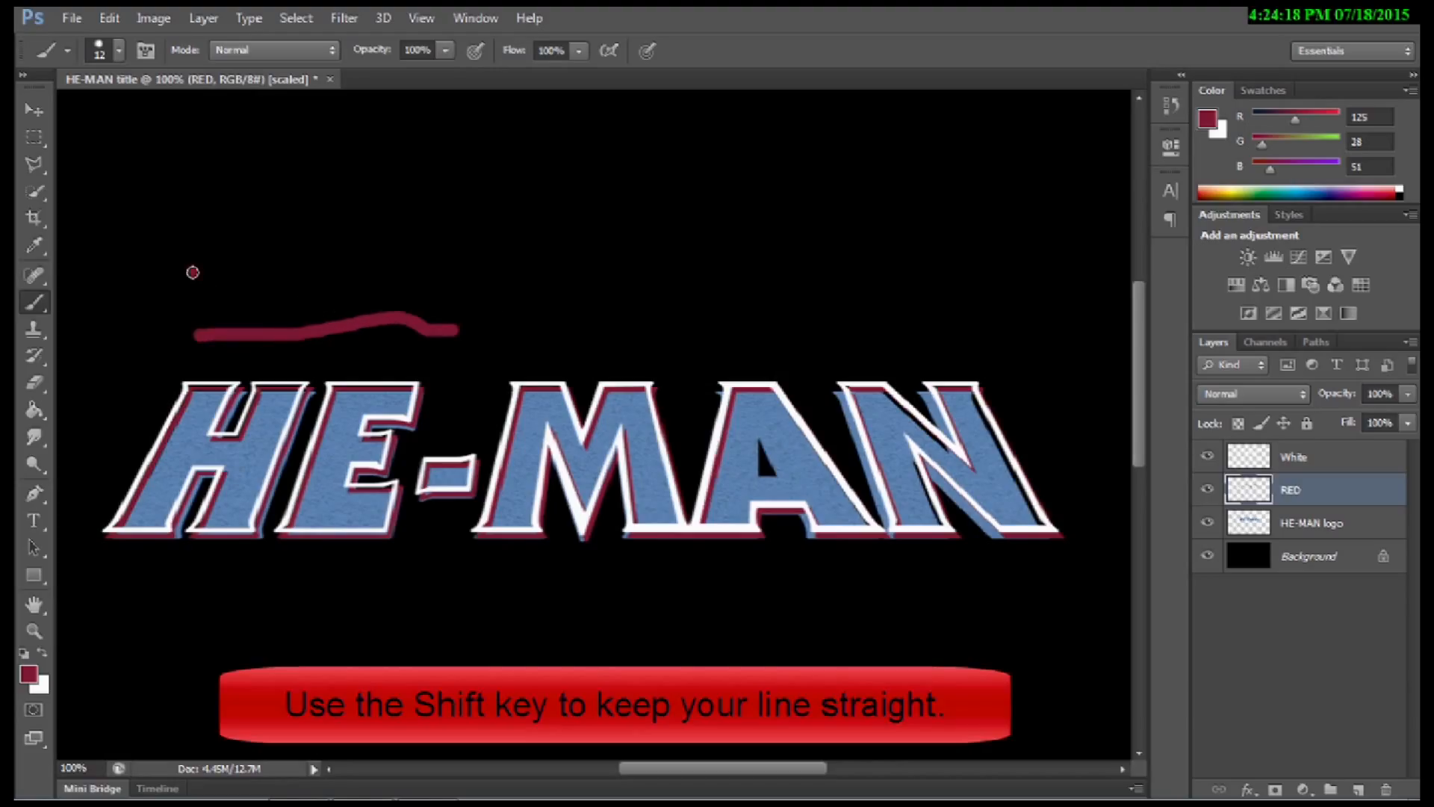
Step: Try a straight red line above HE, and undo both practice lines there
{"action": "left_click", "coordinate": [451, 275], "text": "shift"}
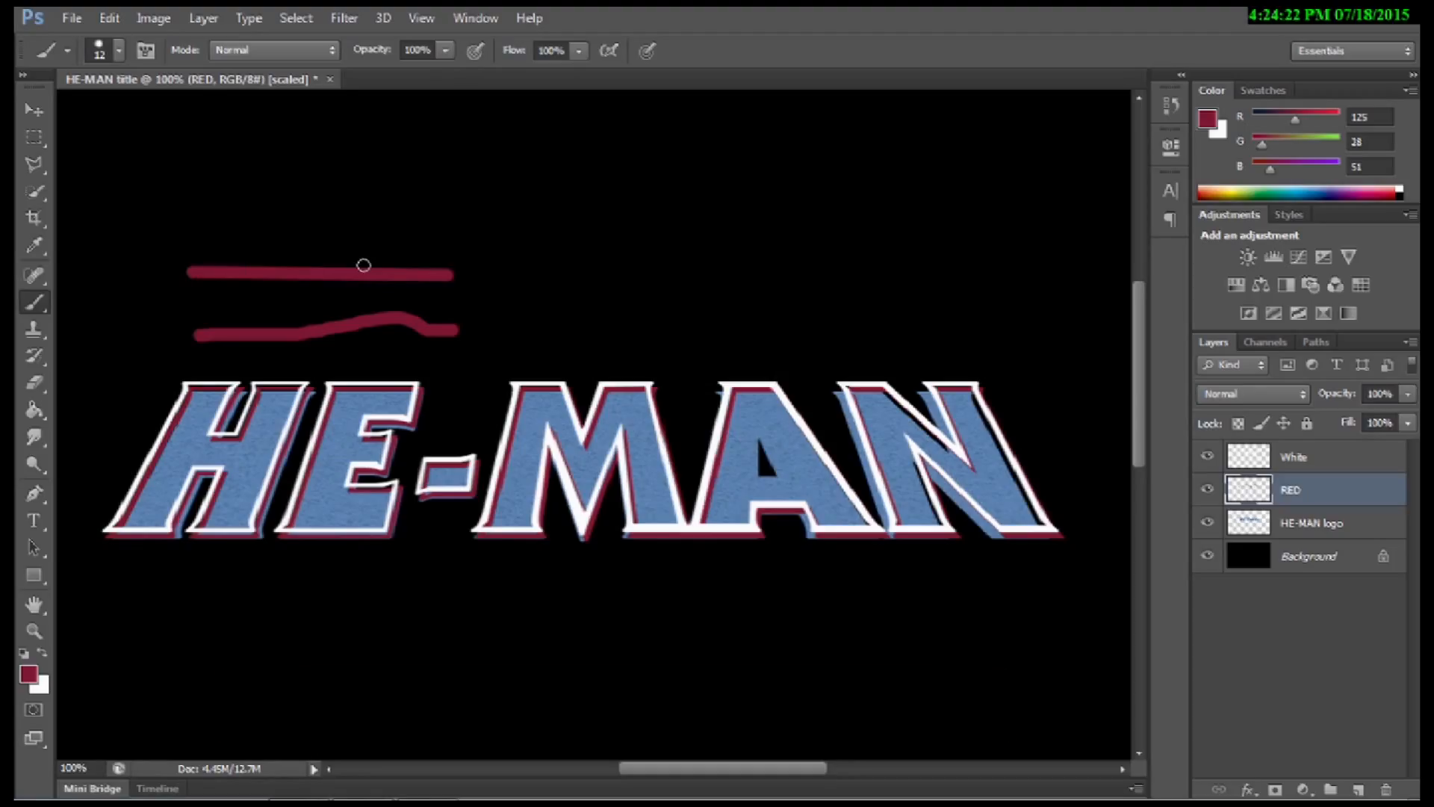
{"action": "key", "text": "ctrl+z"}
{"action": "key", "text": "ctrl+alt+z"}
{"action": "key", "text": "ctrl+alt+z"}
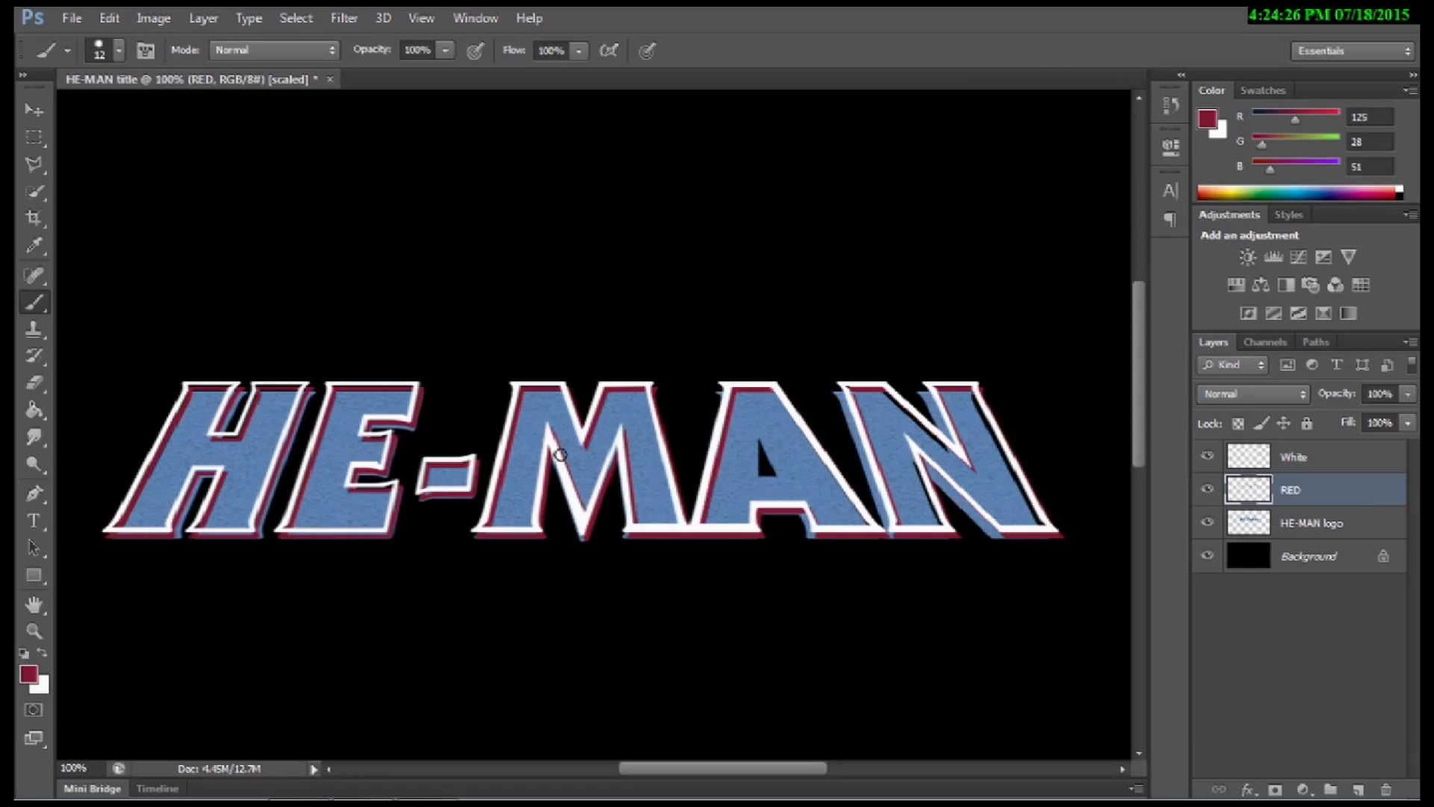
Step: Reduce the brush to 8 px and fill the gap along the top of the H's left stem with straight dark red
{"action": "key", "text": "z"}
{"action": "left_click", "coordinate": [203, 387]}
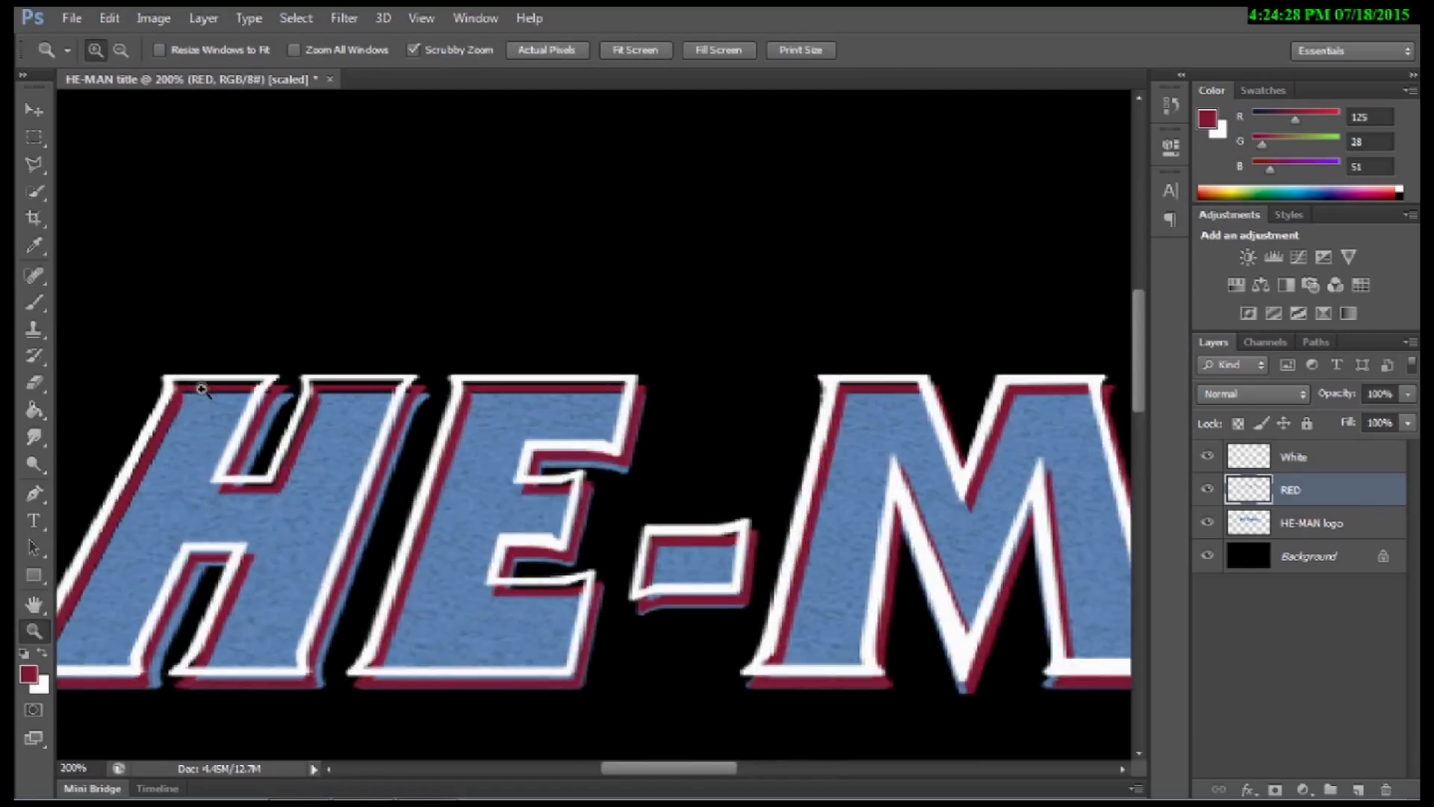
{"action": "left_click", "coordinate": [203, 387]}
{"action": "left_click", "coordinate": [39, 301]}
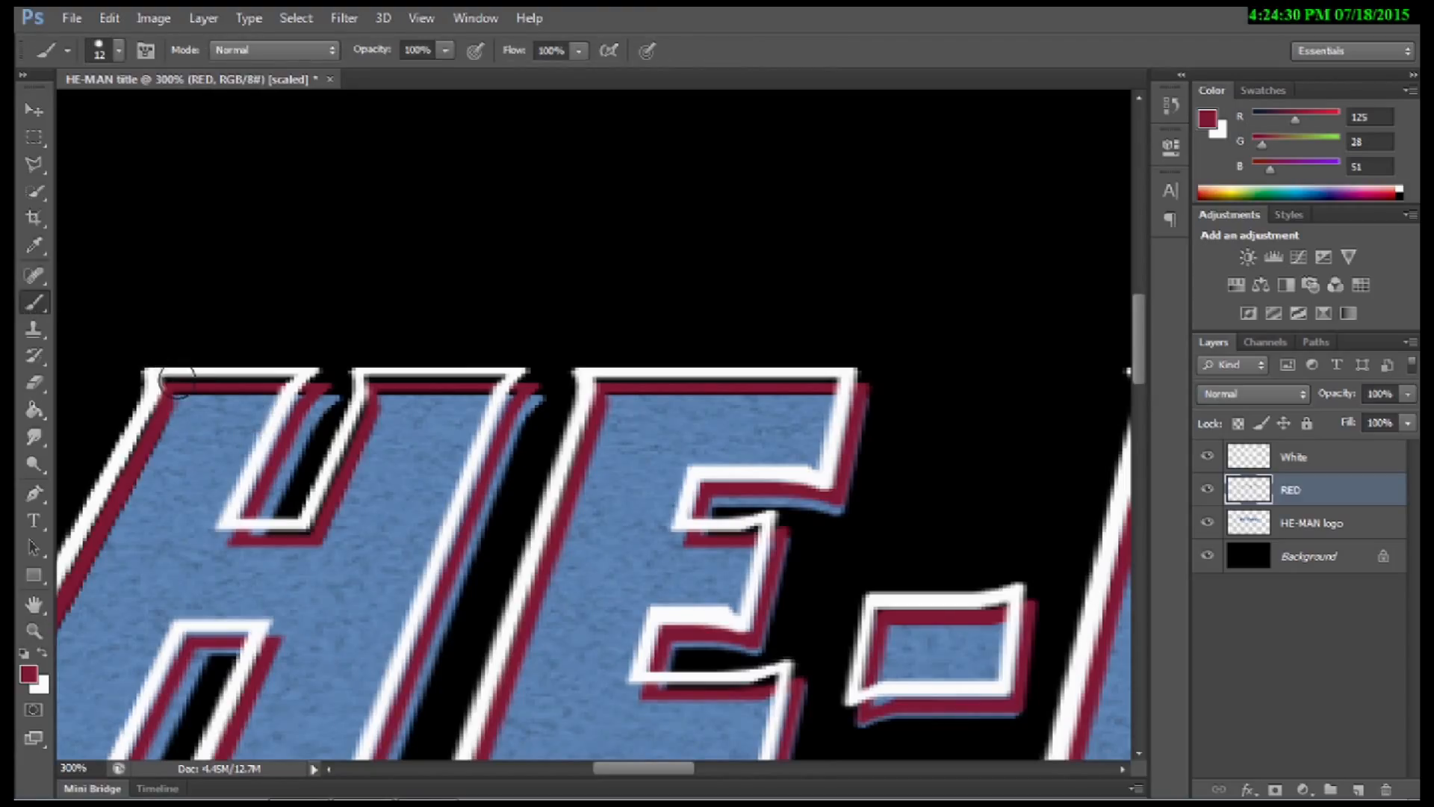
{"action": "key", "text": "bracketleft"}
{"action": "key", "text": "bracketleft"}
{"action": "left_click", "coordinate": [160, 384]}
{"action": "left_click", "coordinate": [316, 384], "text": "shift"}
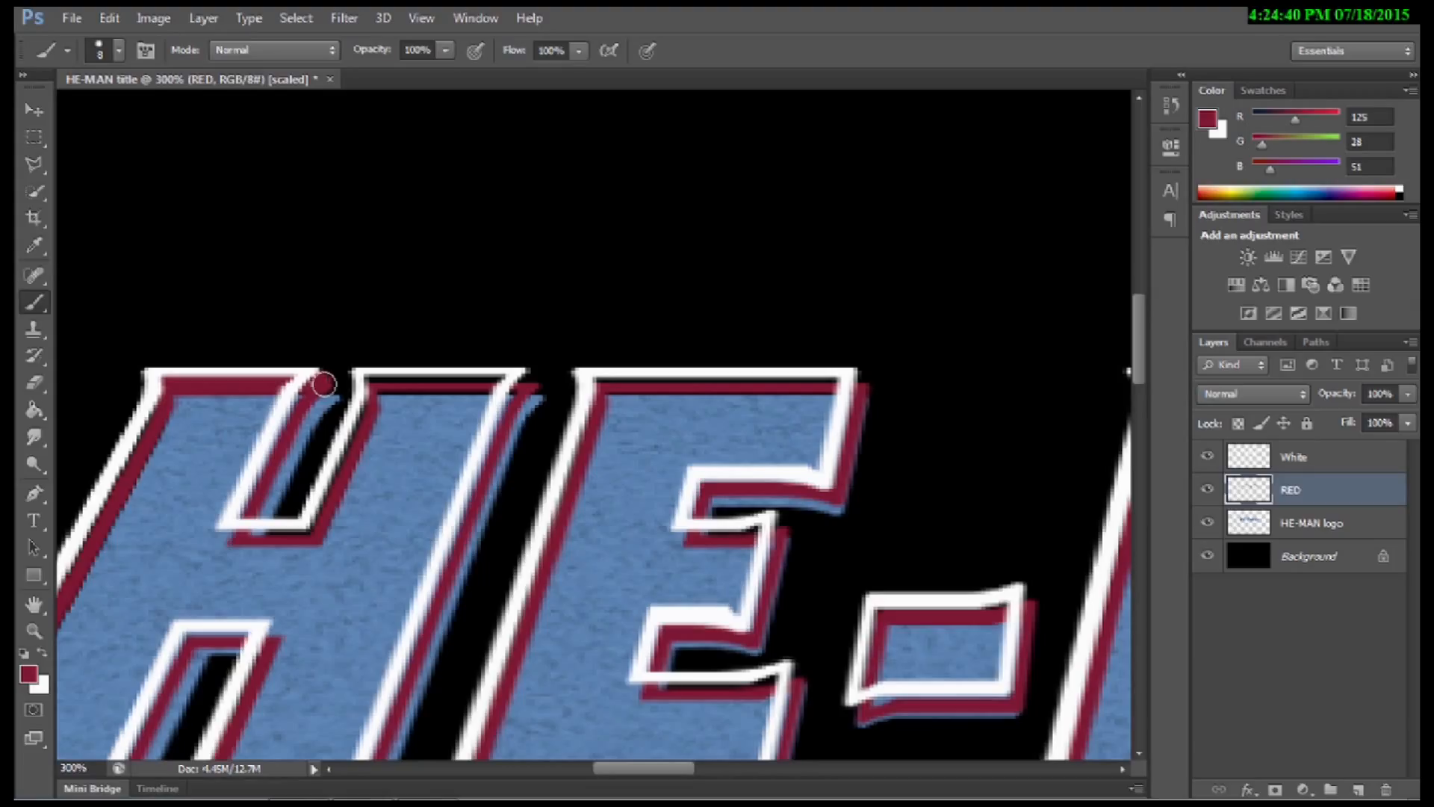
Step: Paint dark red down the left side of the H's upper notch and along the notch's lower edge
{"action": "left_click", "coordinate": [327, 395]}
{"action": "left_click", "coordinate": [318, 404]}
{"action": "left_click", "coordinate": [253, 526], "text": "shift"}
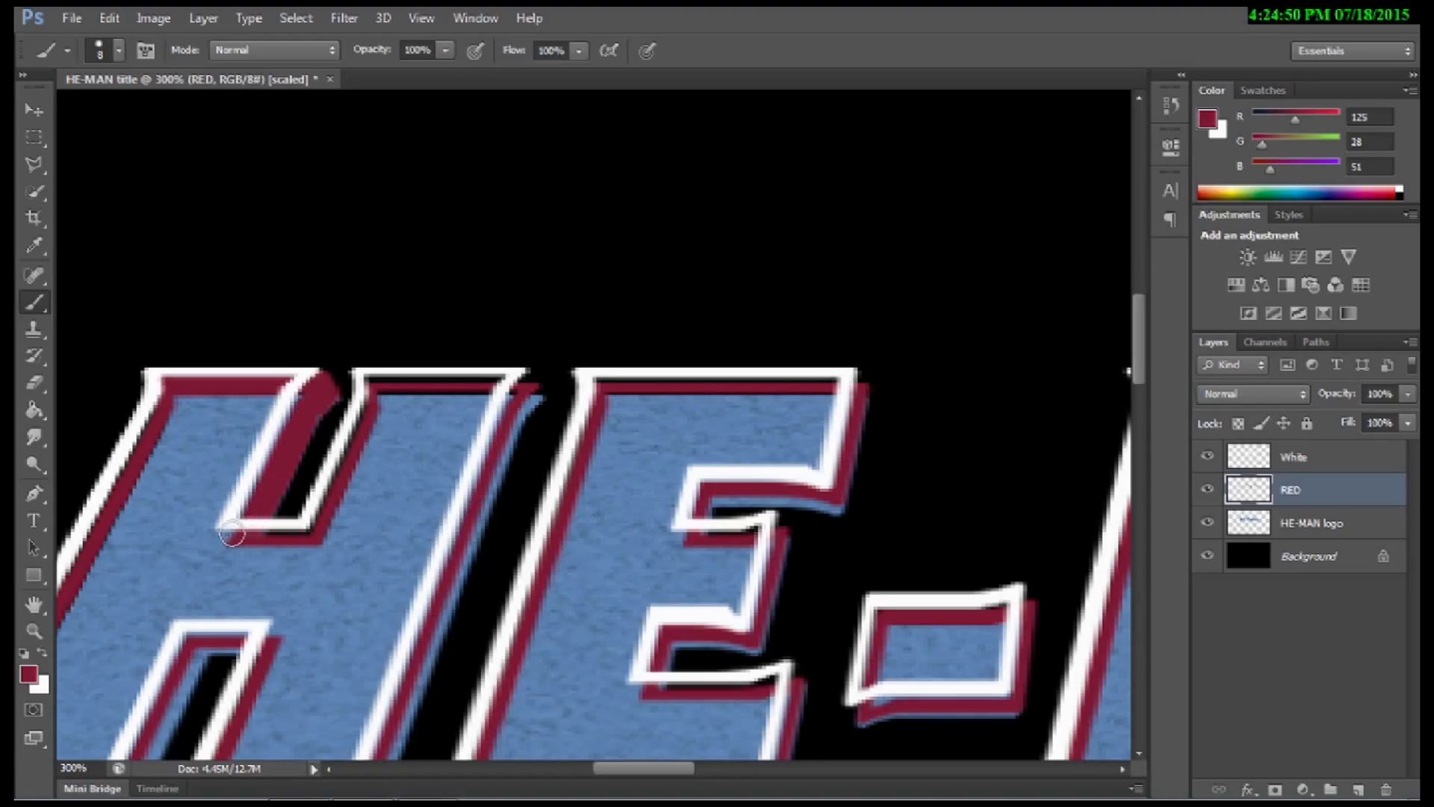
{"action": "left_click", "coordinate": [226, 534]}
{"action": "left_click", "coordinate": [304, 396]}
{"action": "left_click", "coordinate": [252, 506], "text": "shift"}
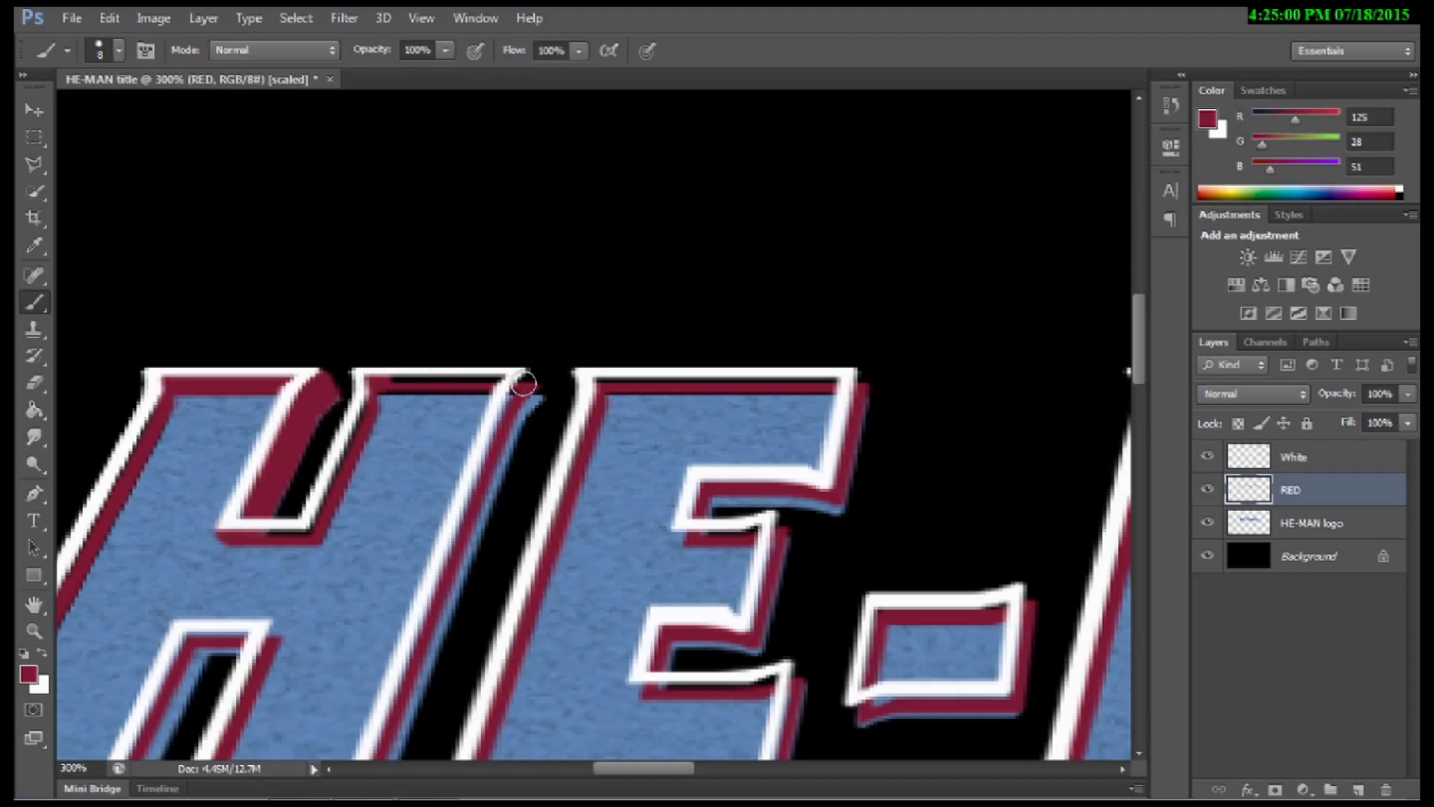
Step: Paint dark red across the top of the H's right stem and down its outer right edge to the foot
{"action": "left_click", "coordinate": [523, 384], "text": "shift"}
{"action": "left_click_drag", "start_coordinate": [531, 395], "coordinate": [510, 423]}
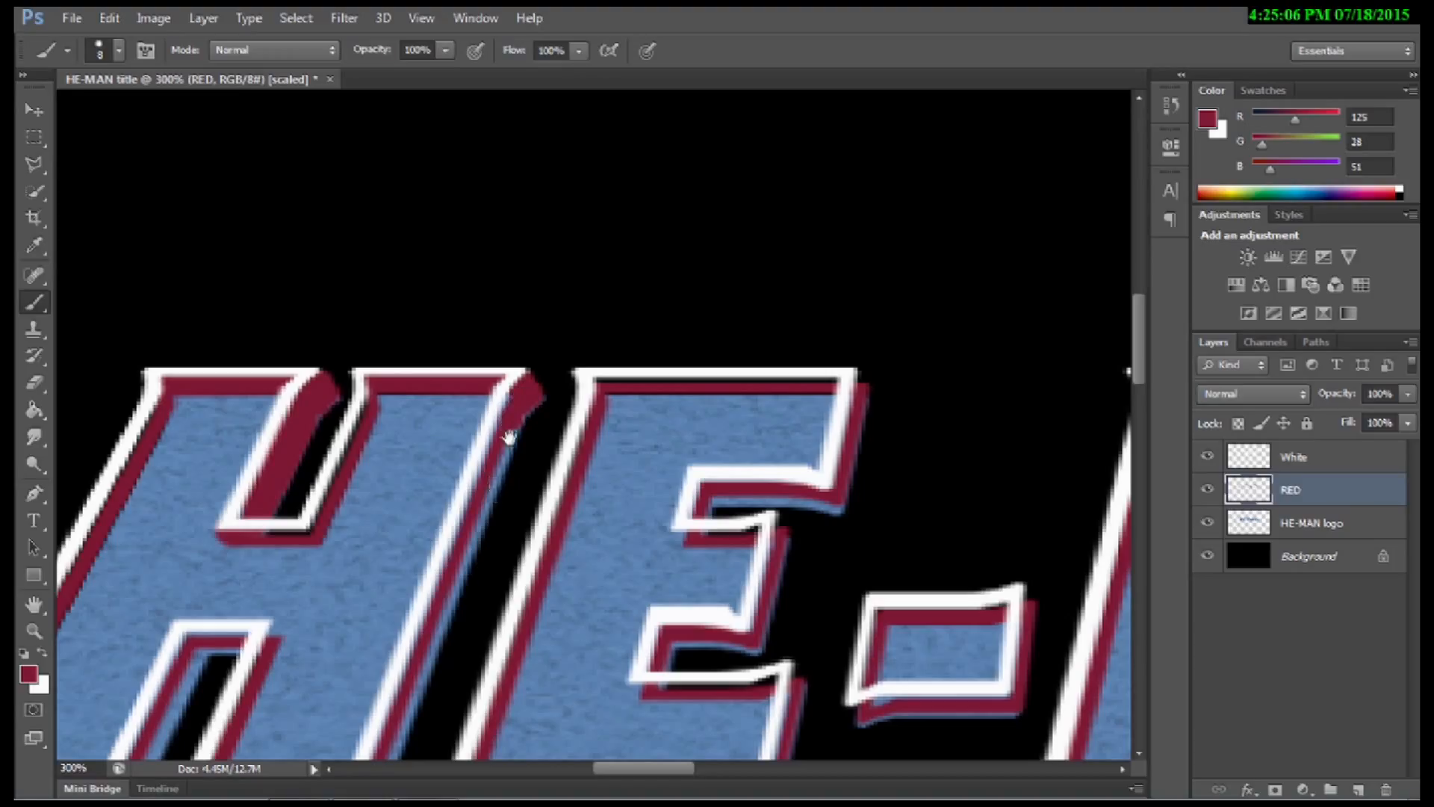
{"action": "left_click_drag", "start_coordinate": [492, 486], "coordinate": [522, 332]}
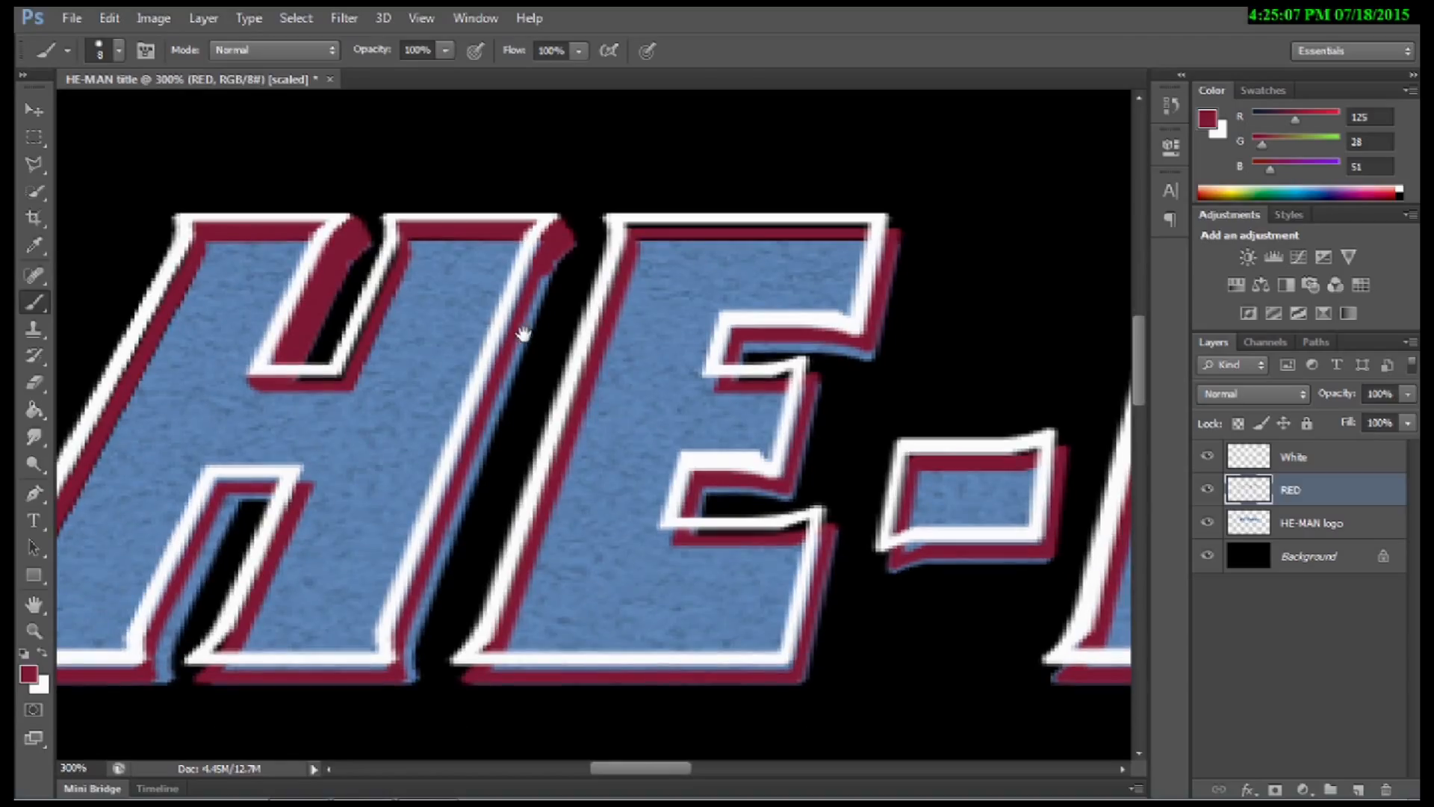
{"action": "left_click", "coordinate": [407, 635], "text": "shift"}
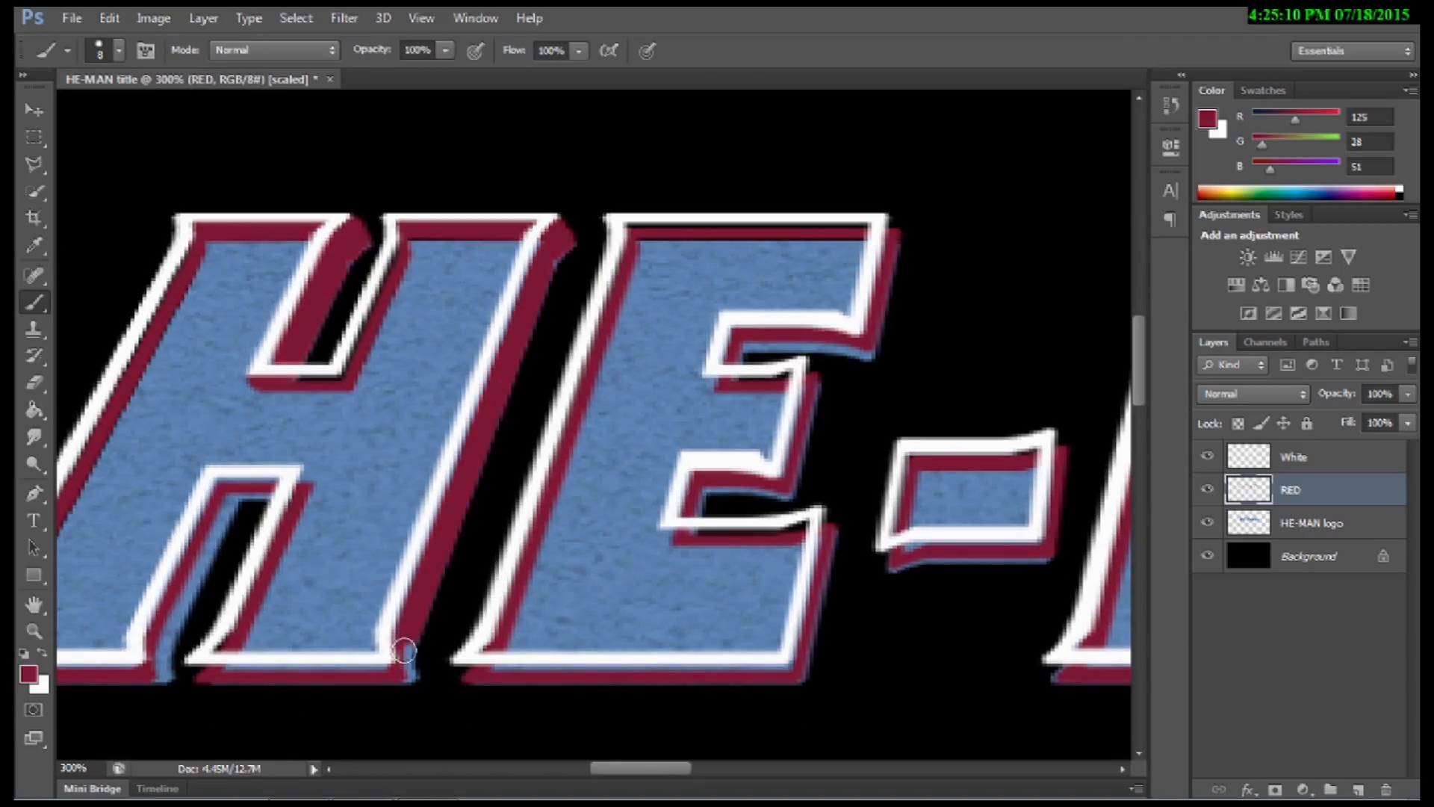
{"action": "left_click", "coordinate": [409, 670]}
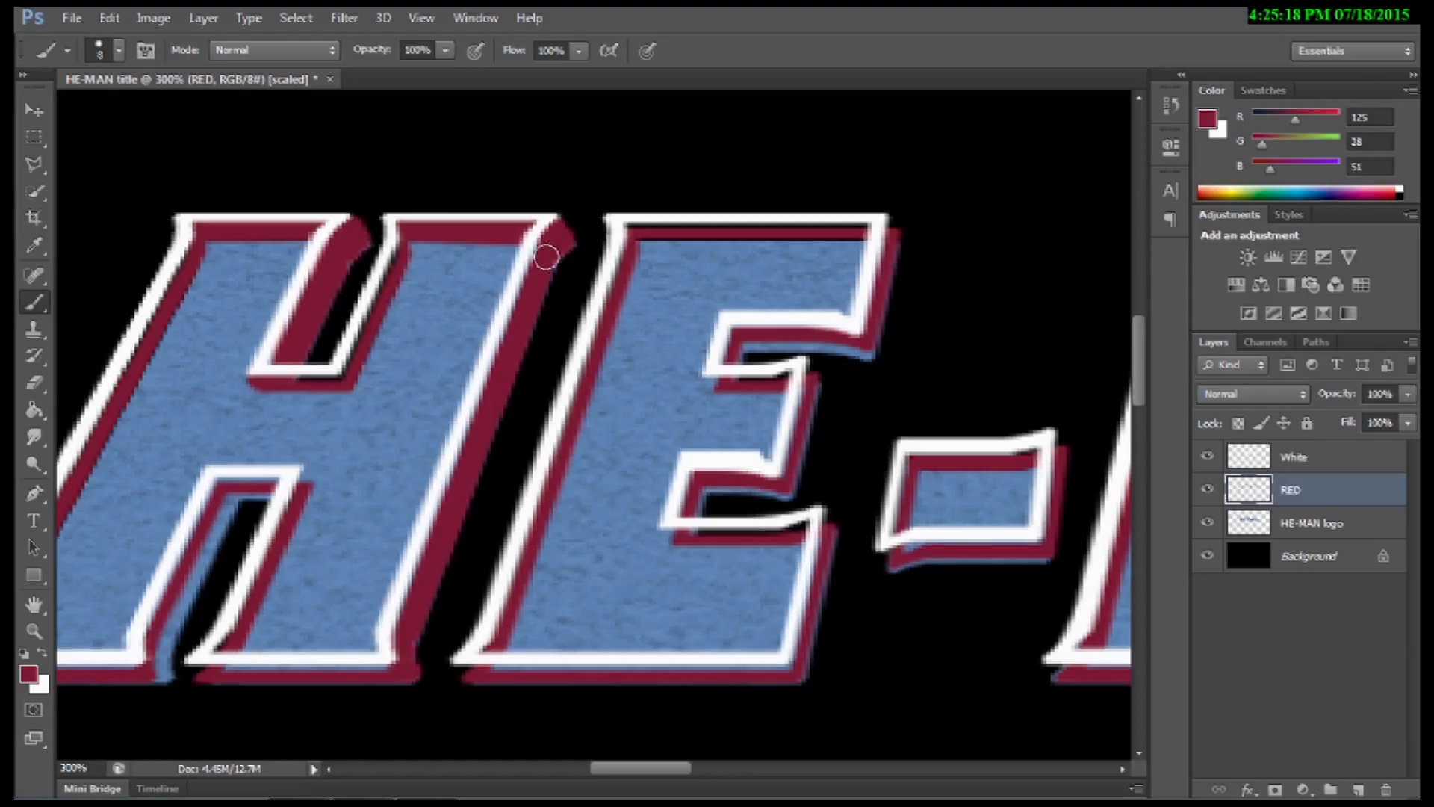
{"action": "left_click", "coordinate": [472, 433], "text": "shift"}
{"action": "left_click", "coordinate": [409, 582], "text": "shift"}
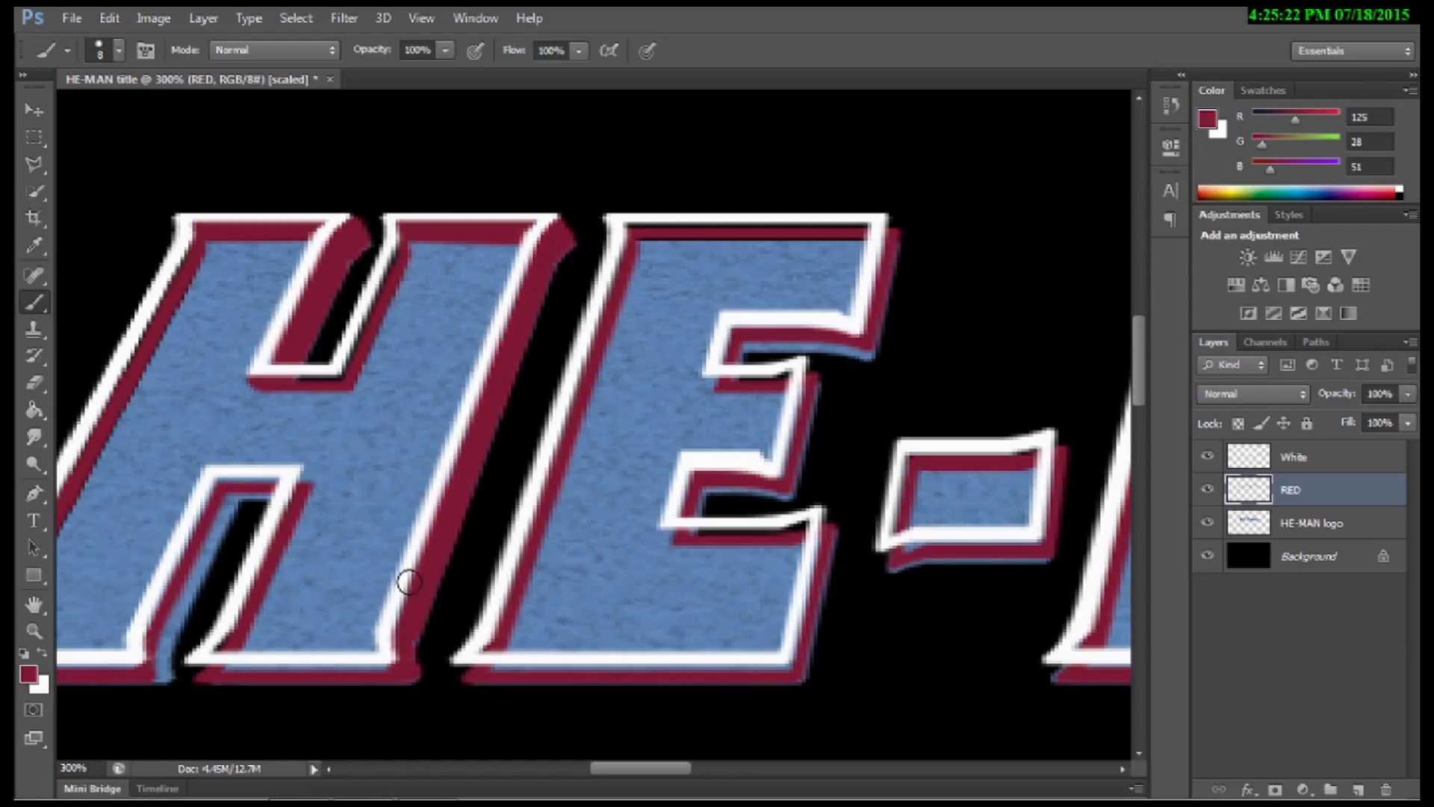
{"action": "left_click", "coordinate": [404, 647], "text": "shift"}
Step: Thicken the dark red border along the top and left side of the H's lower notch, covering the blue edge down to the foot
{"action": "left_click_drag", "start_coordinate": [230, 621], "coordinate": [618, 636]}
{"action": "left_click", "coordinate": [682, 497]}
{"action": "left_click", "coordinate": [601, 497], "text": "shift"}
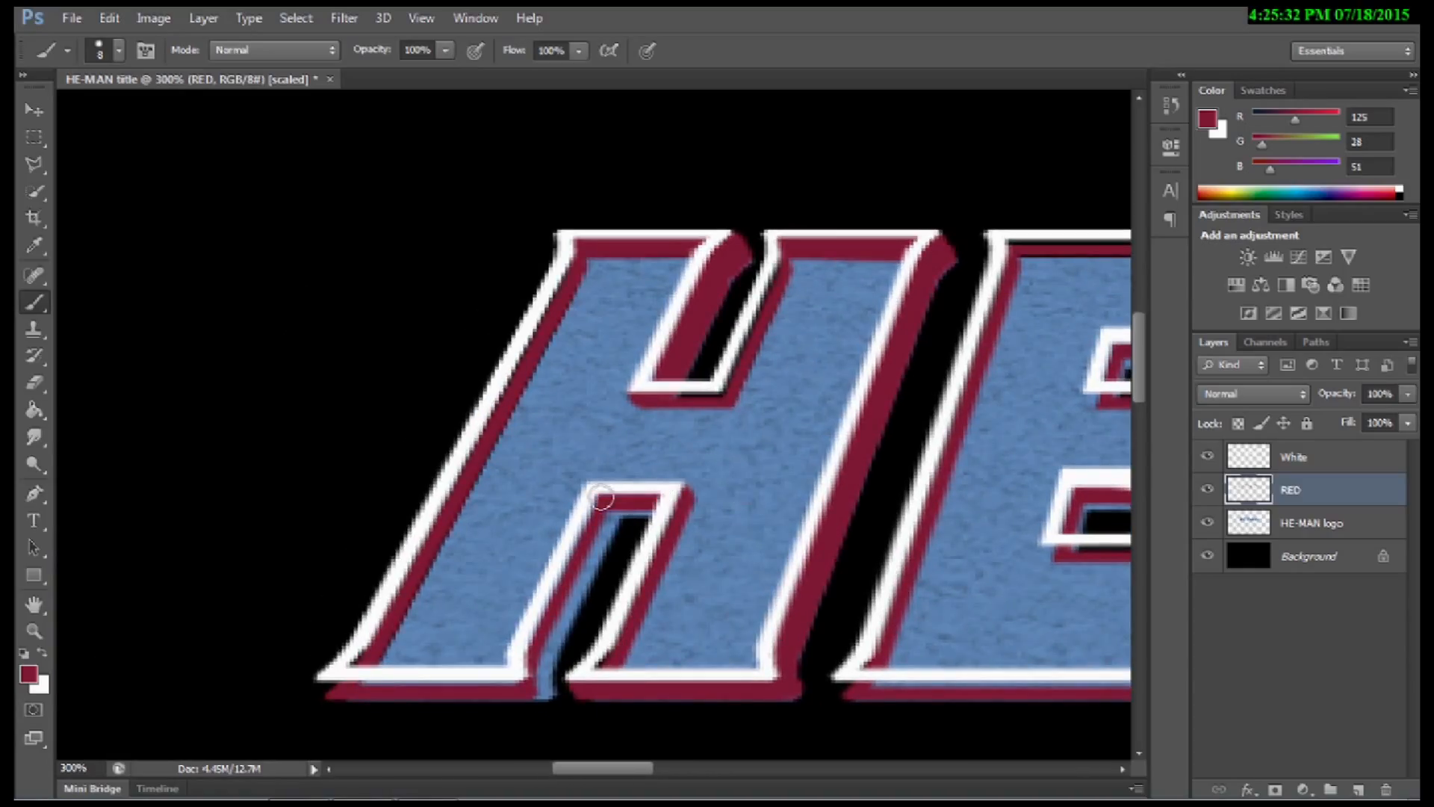
{"action": "left_click", "coordinate": [525, 646], "text": "shift"}
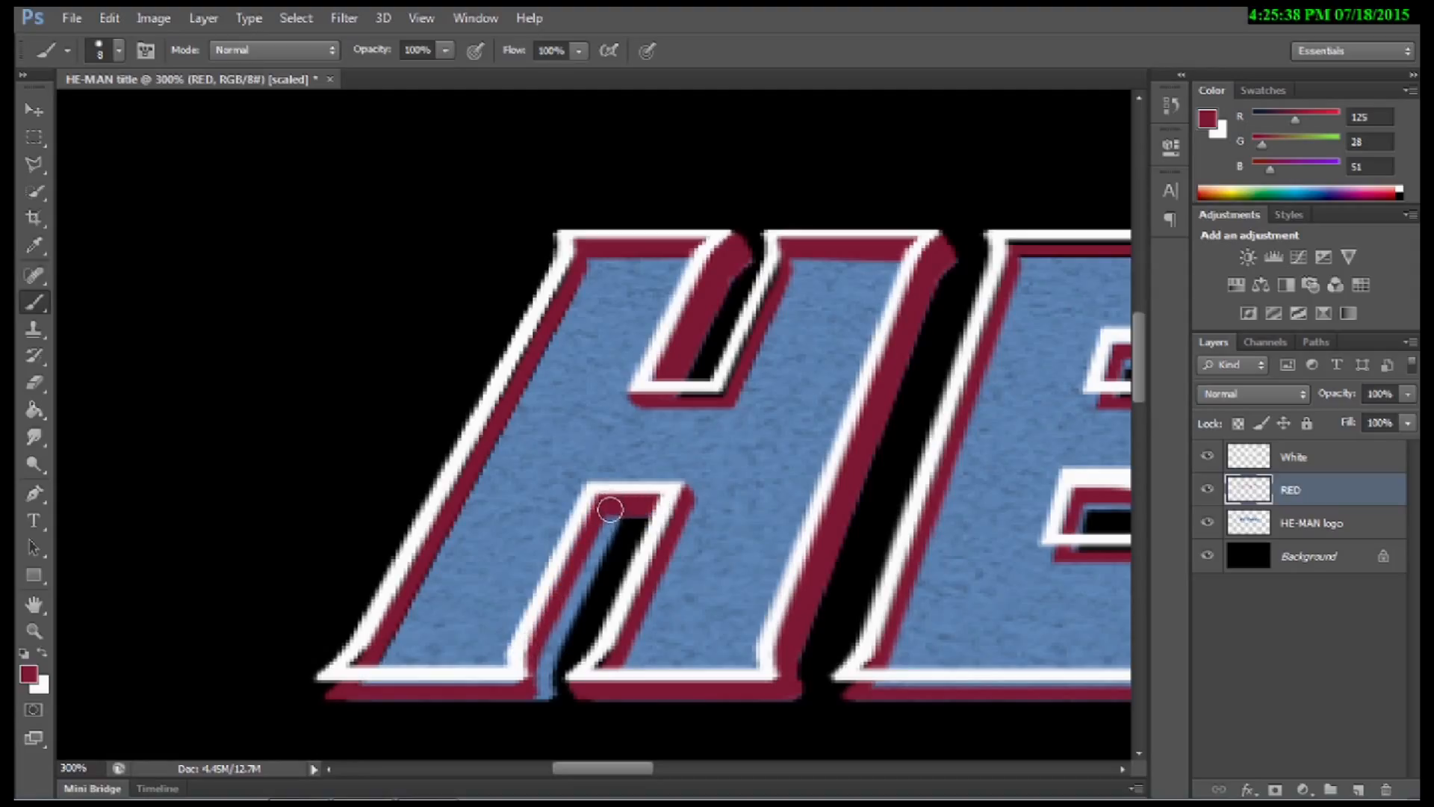
{"action": "left_click", "coordinate": [547, 646], "text": "shift"}
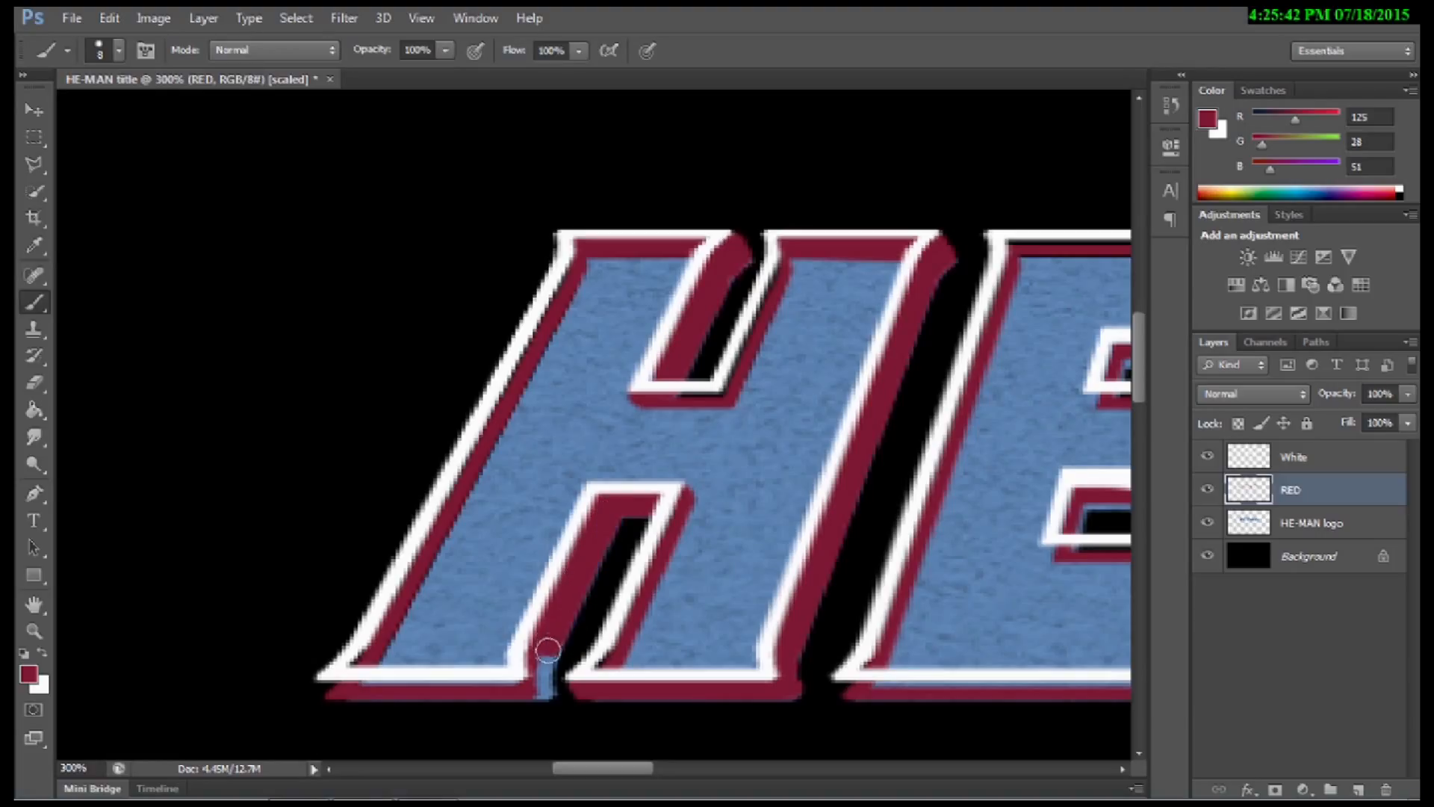
{"action": "left_click_drag", "start_coordinate": [543, 668], "coordinate": [542, 687]}
{"action": "left_click", "coordinate": [544, 682]}
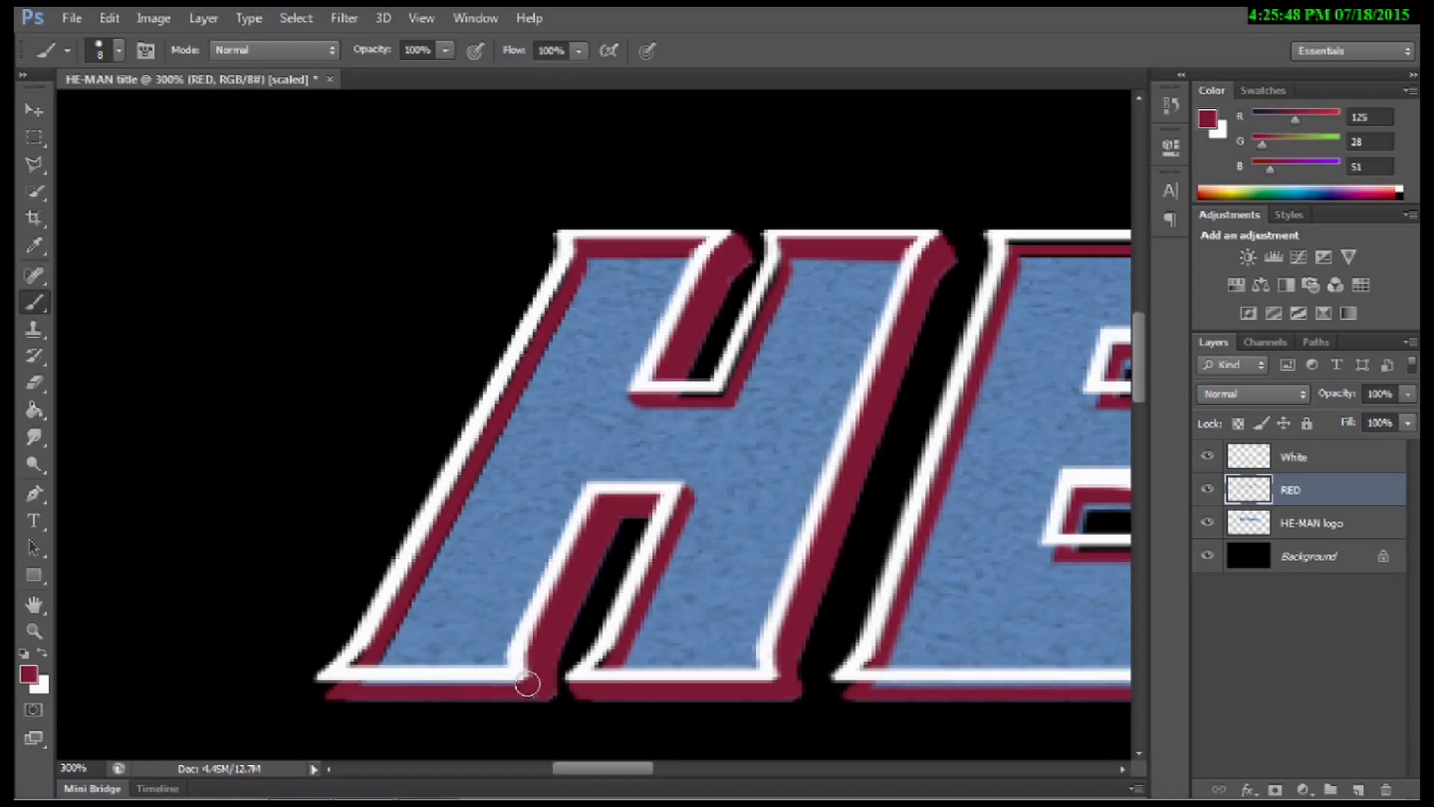
Step: Fill the red border gaps under the H's left foot, along its left outer edge and on the right side of the upper notch
{"action": "left_click", "coordinate": [329, 685], "text": "shift"}
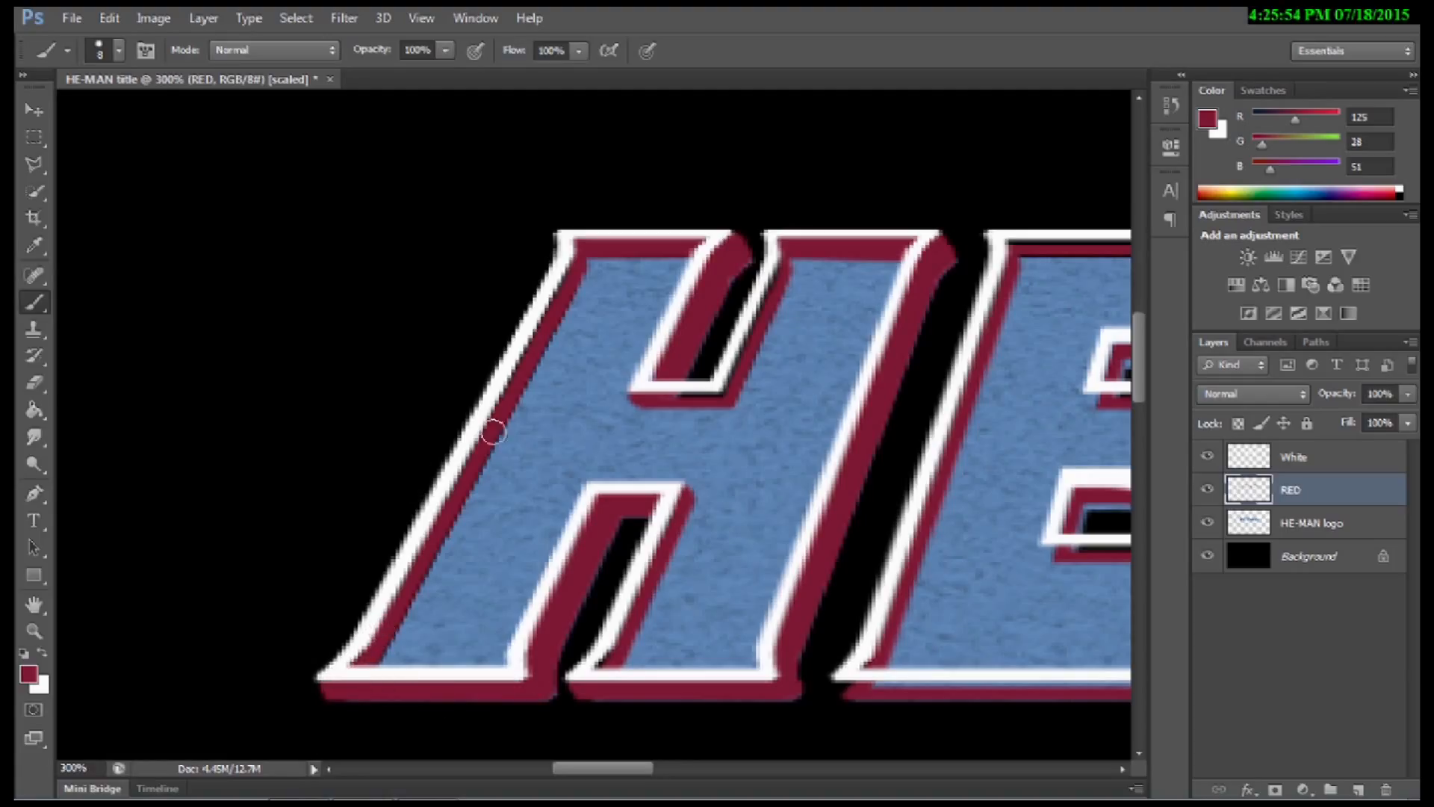
{"action": "left_click", "coordinate": [562, 273], "text": "shift"}
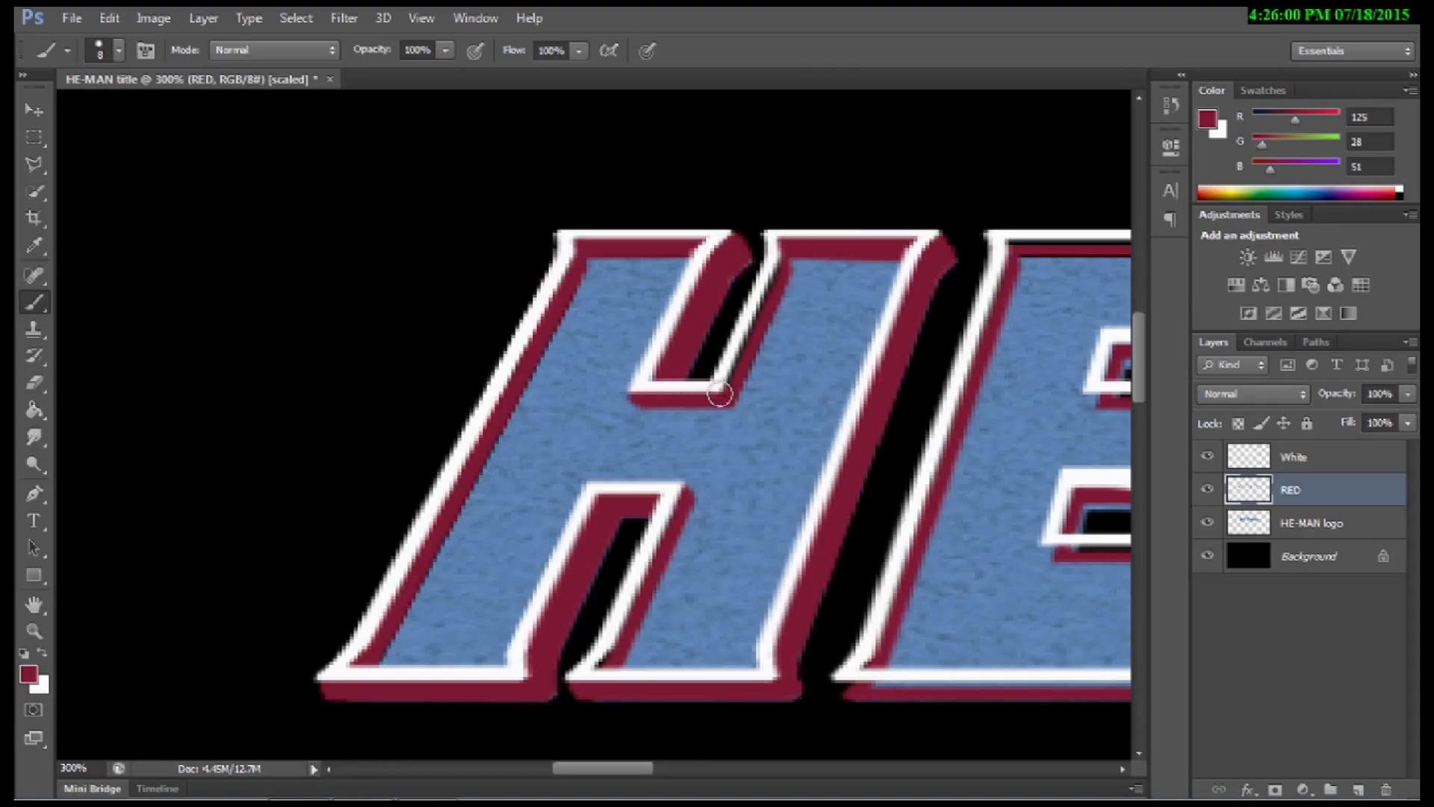
{"action": "left_click", "coordinate": [777, 273], "text": "shift"}
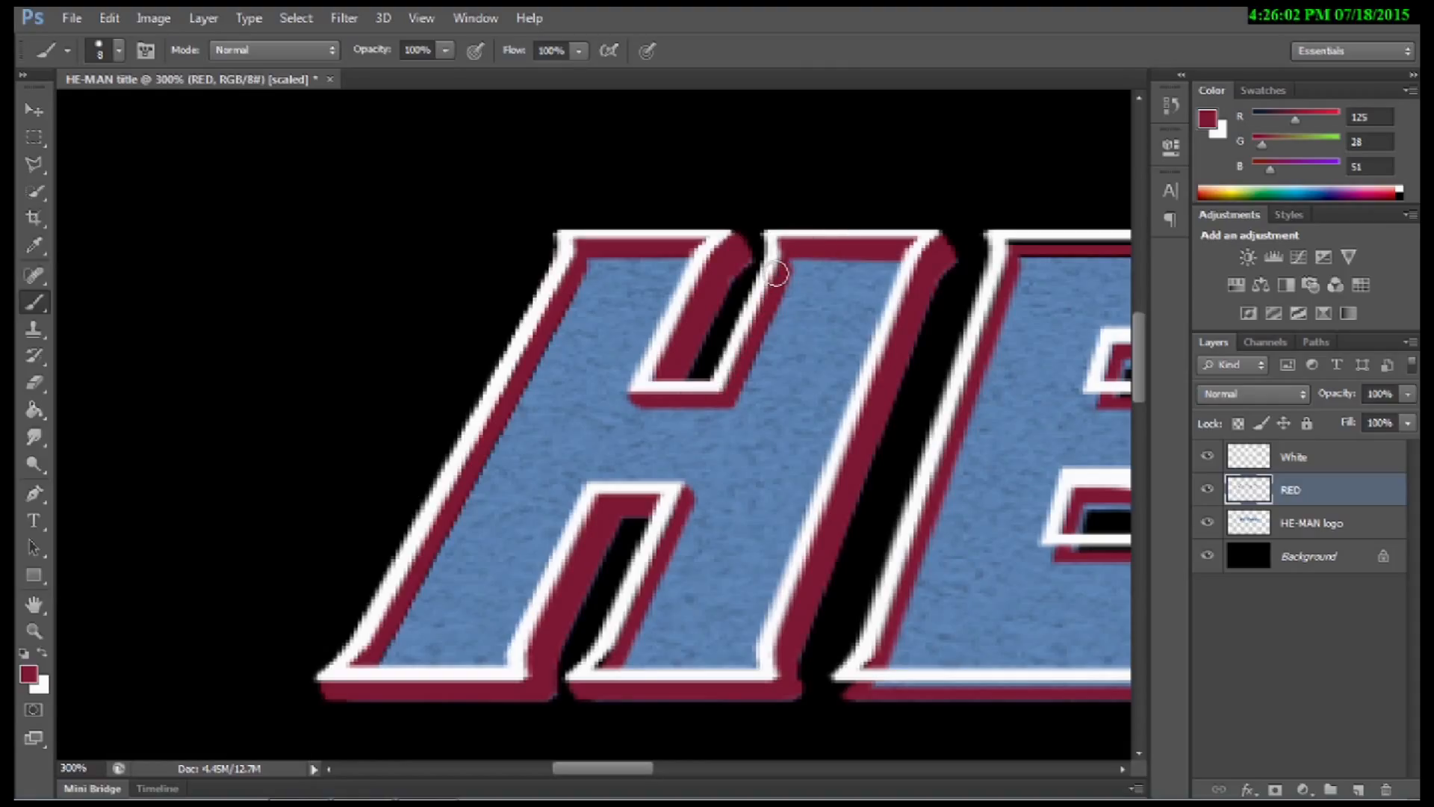
{"action": "left_click_drag", "start_coordinate": [776, 273], "coordinate": [768, 290]}
Step: Fill the gap along the top of the E with dark red, from its upper right corner to the left edge
{"action": "left_click_drag", "start_coordinate": [839, 512], "coordinate": [644, 493]}
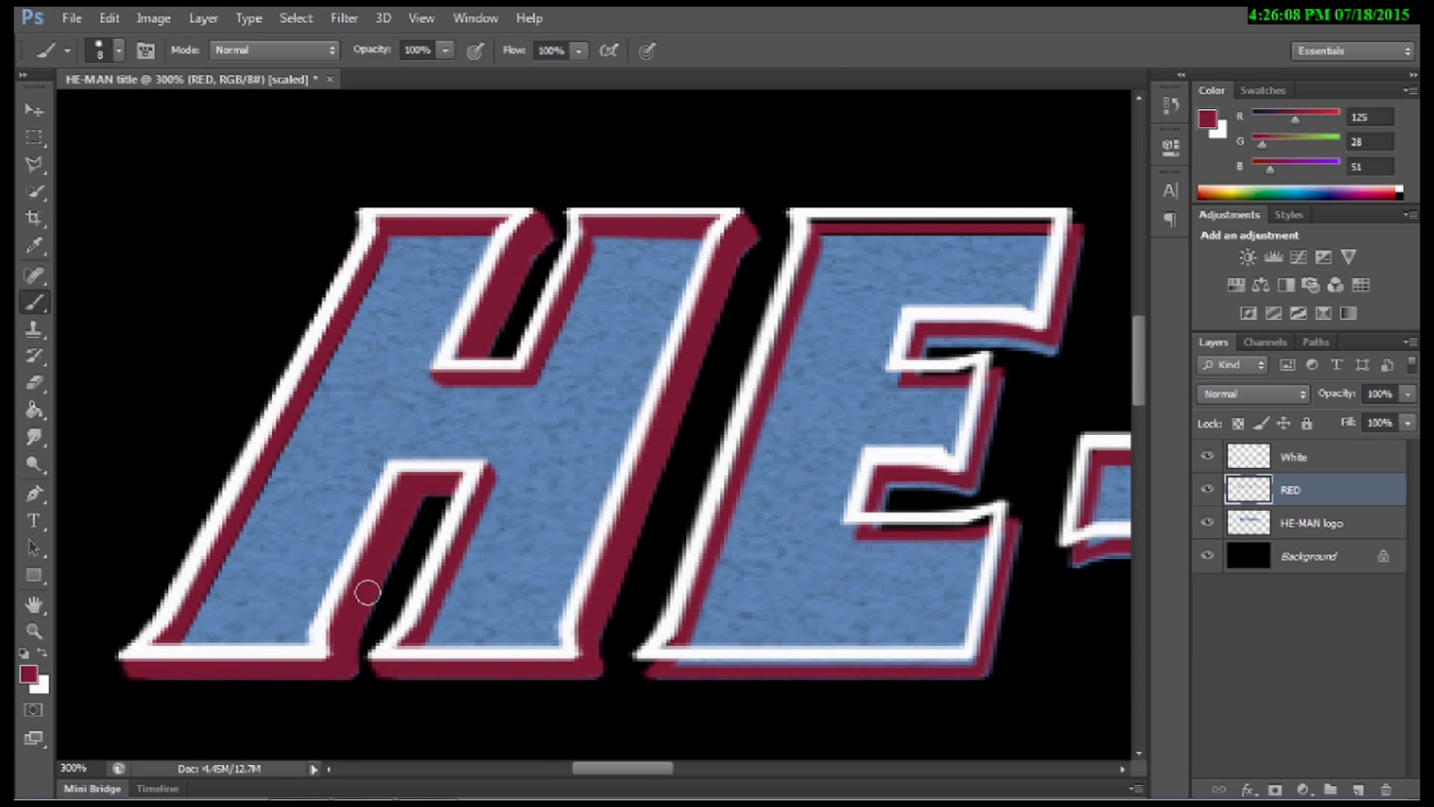
{"action": "key", "text": "z"}
{"action": "left_click", "coordinate": [494, 562], "text": "alt"}
{"action": "left_click", "coordinate": [495, 562], "text": "alt"}
{"action": "left_click_drag", "start_coordinate": [610, 558], "coordinate": [426, 516]}
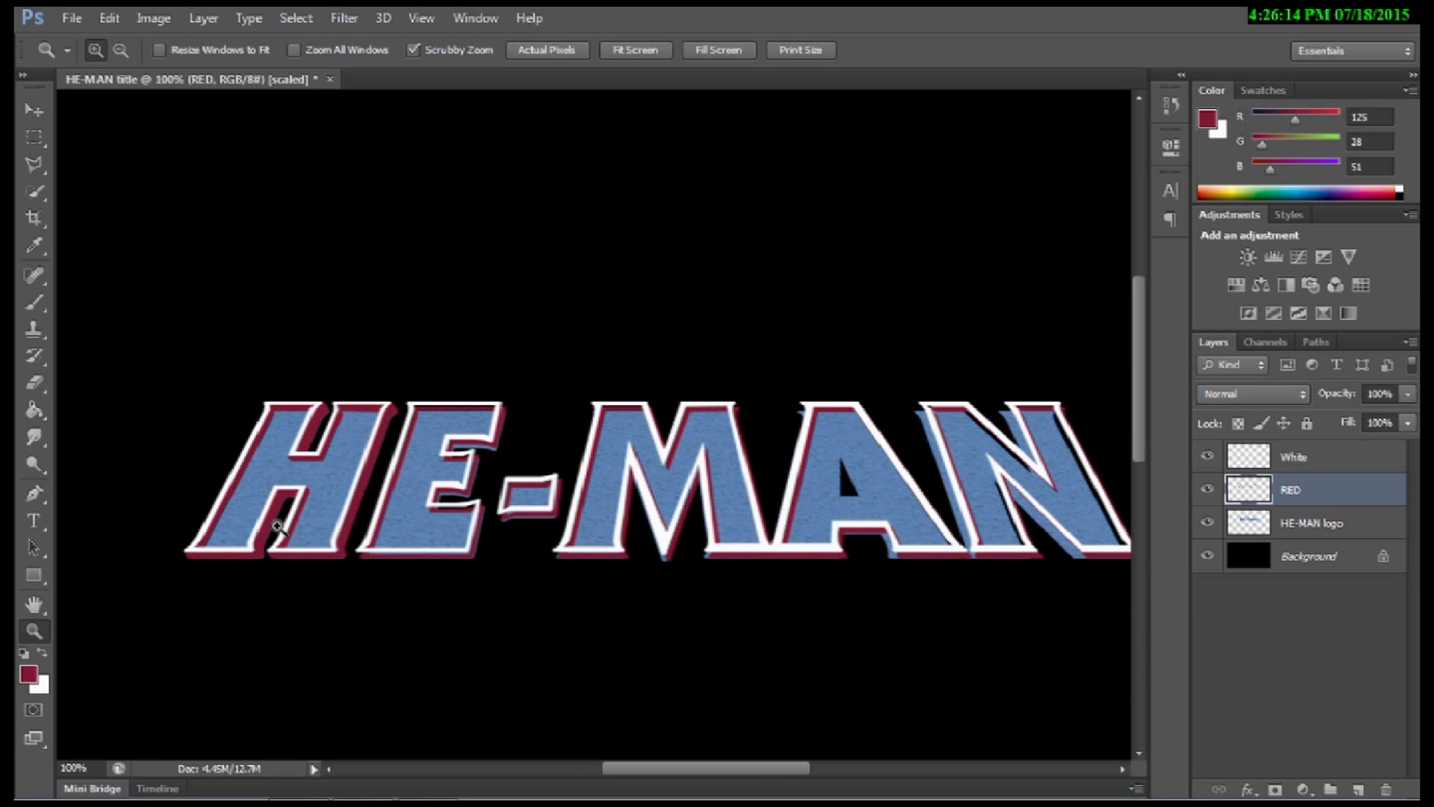
{"action": "left_click", "coordinate": [305, 489]}
{"action": "left_click", "coordinate": [304, 489]}
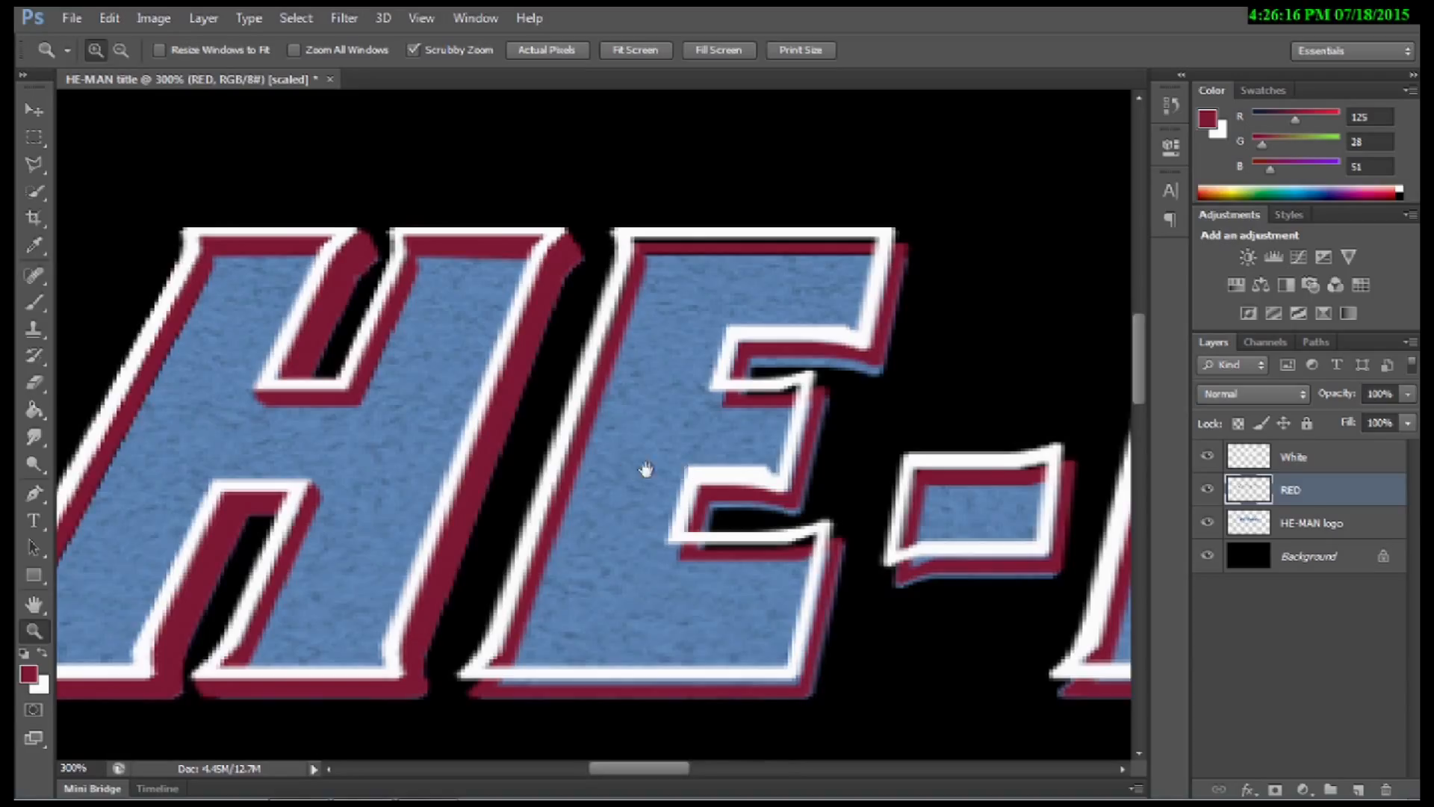
{"action": "left_click_drag", "start_coordinate": [646, 469], "coordinate": [541, 482]}
{"action": "left_click", "coordinate": [34, 302]}
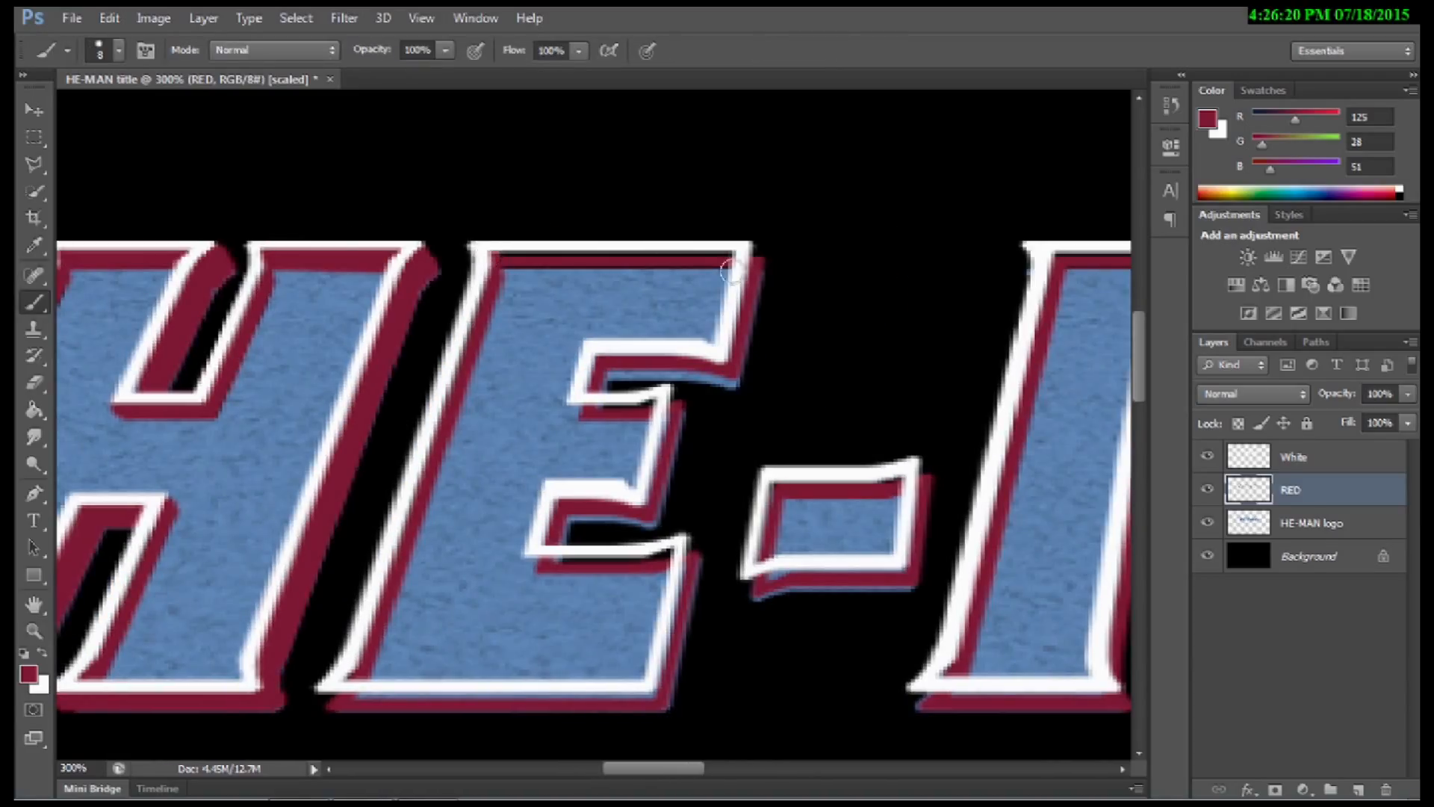
{"action": "left_click", "coordinate": [755, 255], "text": "shift"}
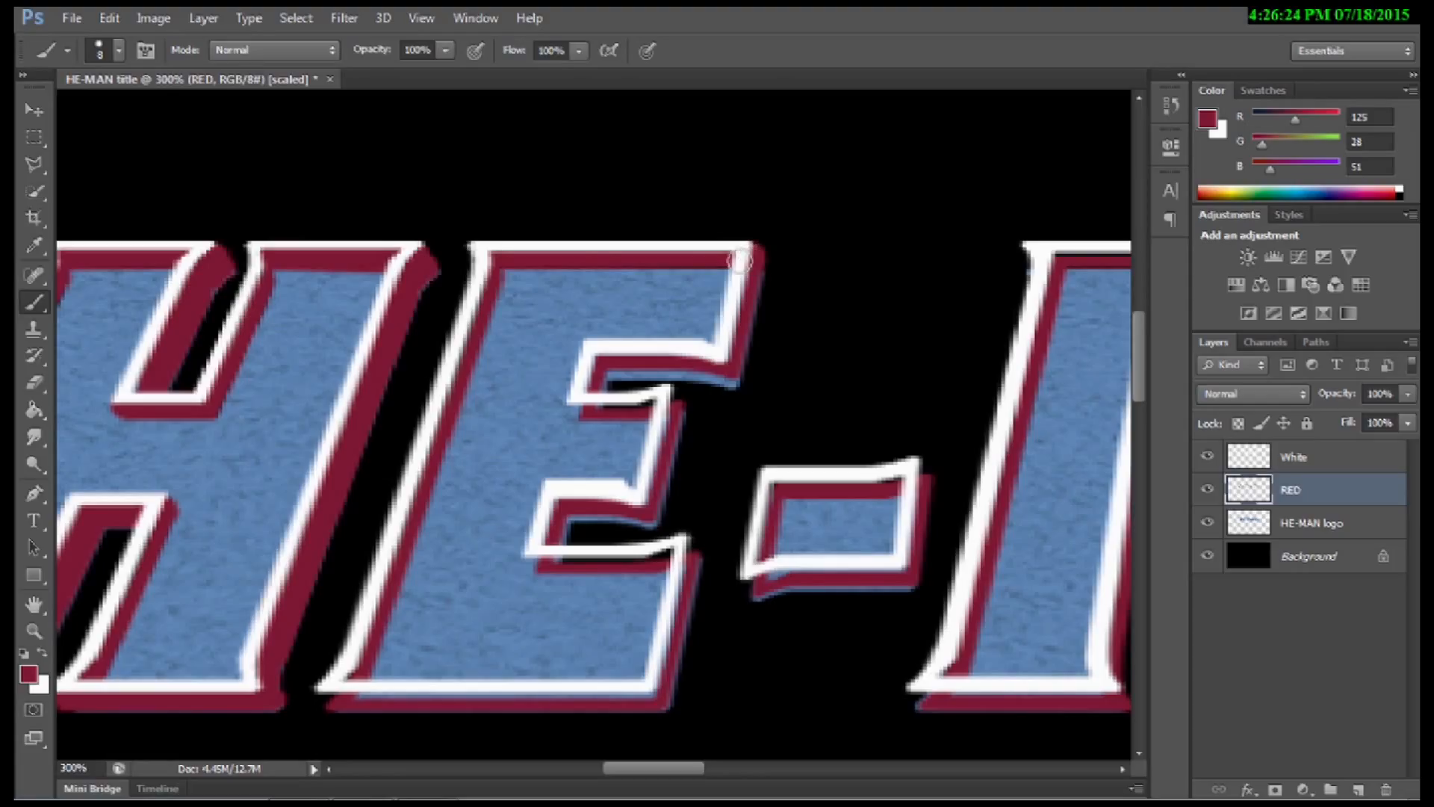
{"action": "left_click", "coordinate": [499, 258], "text": "shift"}
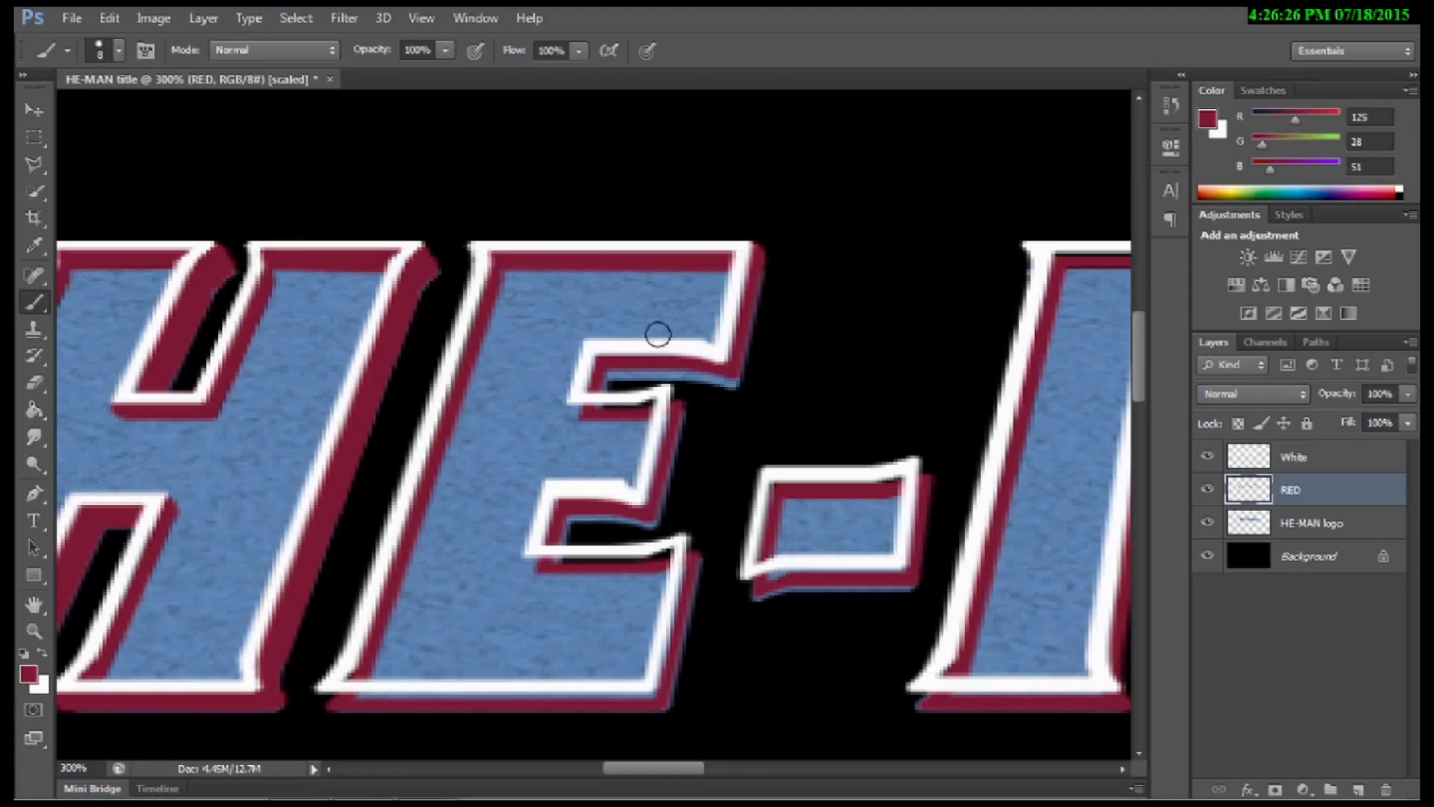
Step: Paint dark red beneath the E's upper arm, around its upper notch and down the end of the middle arm
{"action": "left_click", "coordinate": [729, 378]}
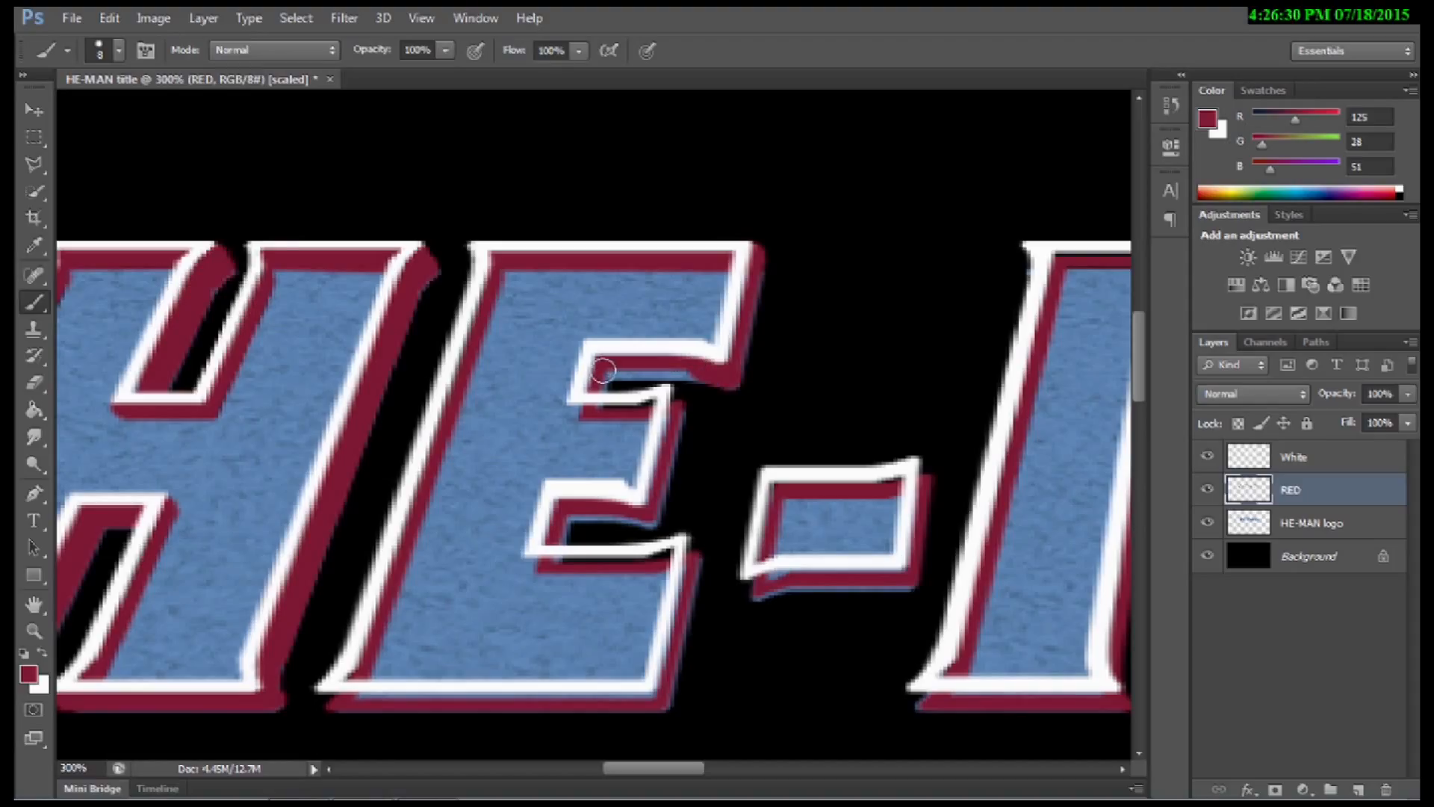
{"action": "mouse_move", "coordinate": [603, 370]}
{"action": "left_mouse_down"}
{"action": "mouse_move", "coordinate": [640, 363]}
{"action": "mouse_move", "coordinate": [585, 403]}
{"action": "left_mouse_up"}
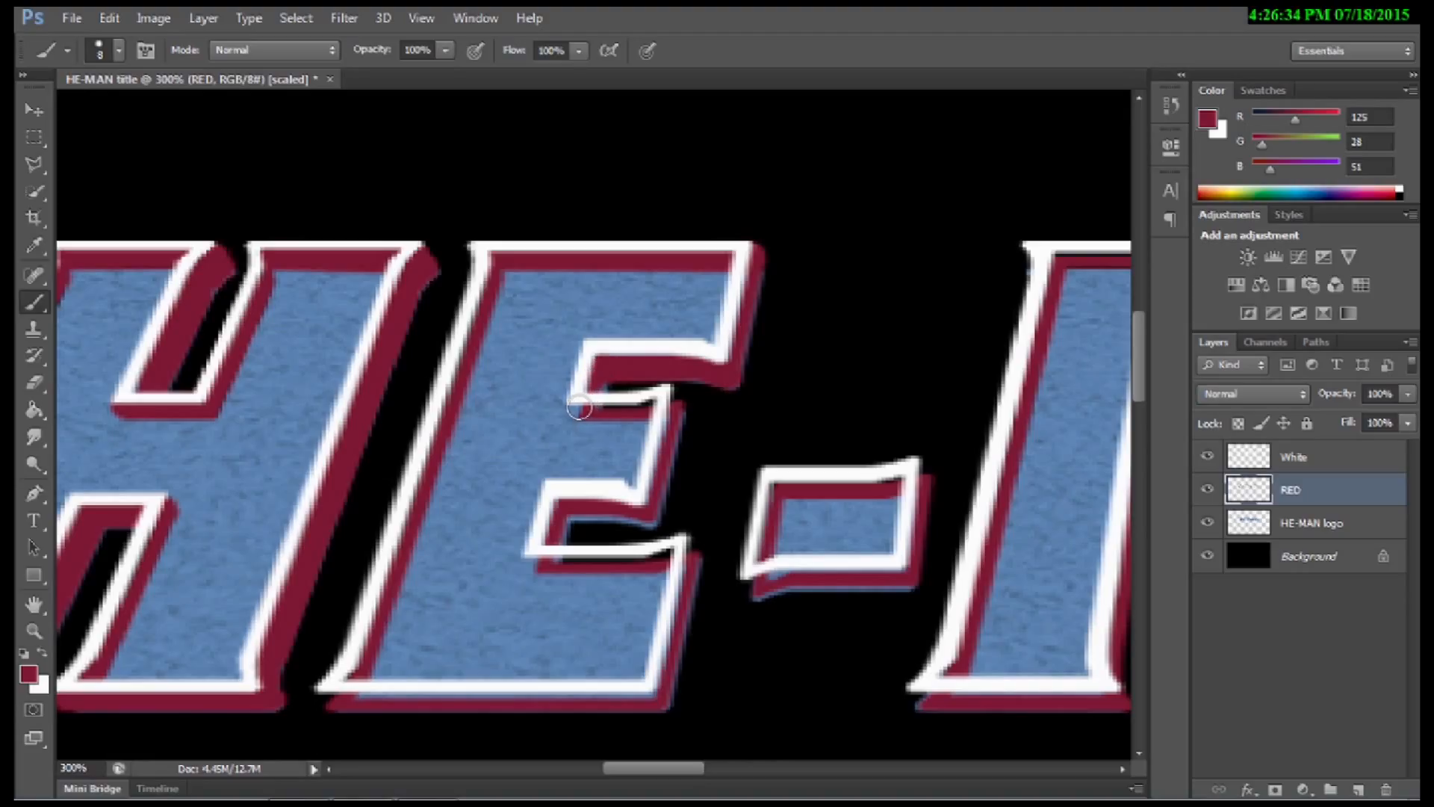
{"action": "left_click_drag", "start_coordinate": [579, 407], "coordinate": [600, 412]}
{"action": "left_click_drag", "start_coordinate": [607, 410], "coordinate": [671, 415]}
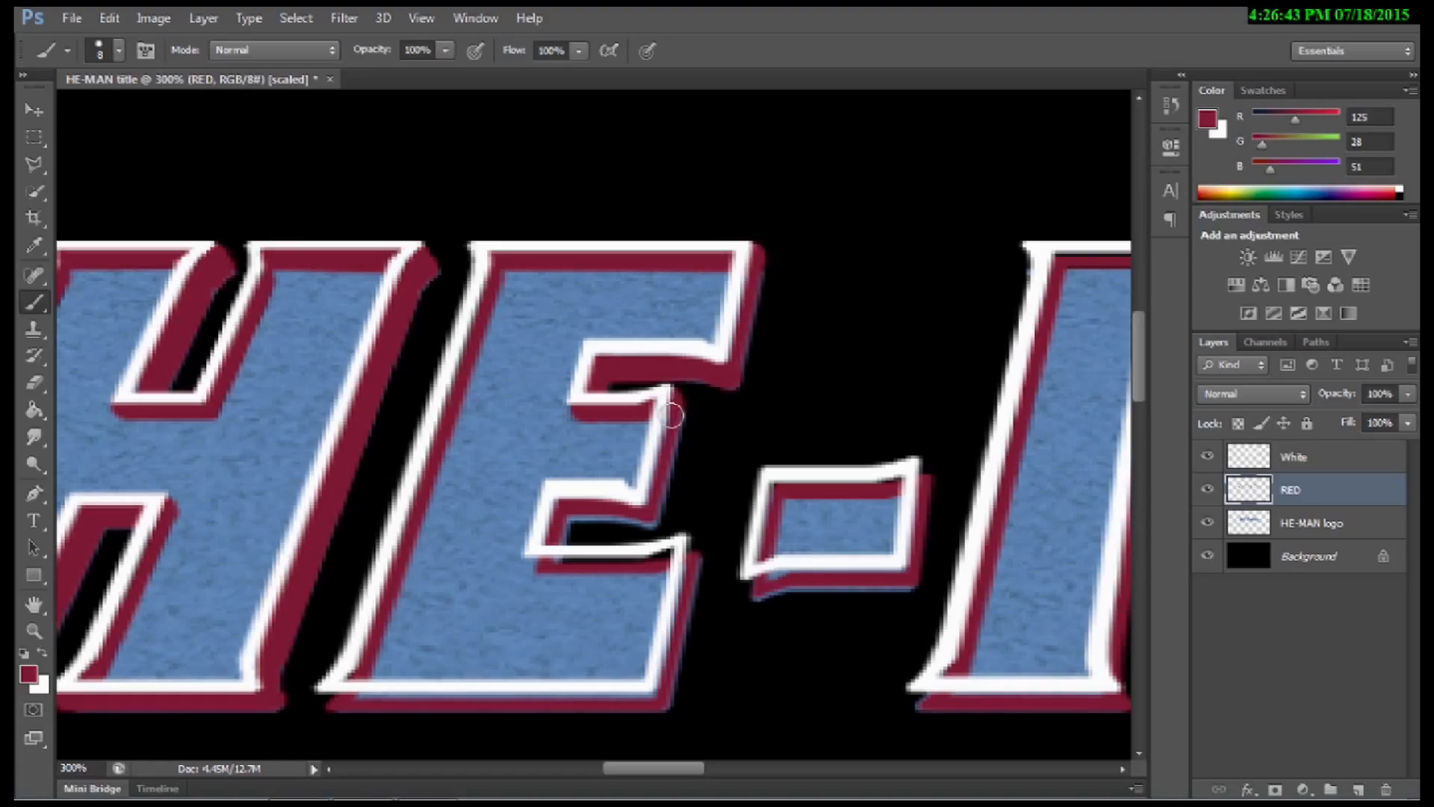
{"action": "left_click", "coordinate": [652, 514], "text": "shift"}
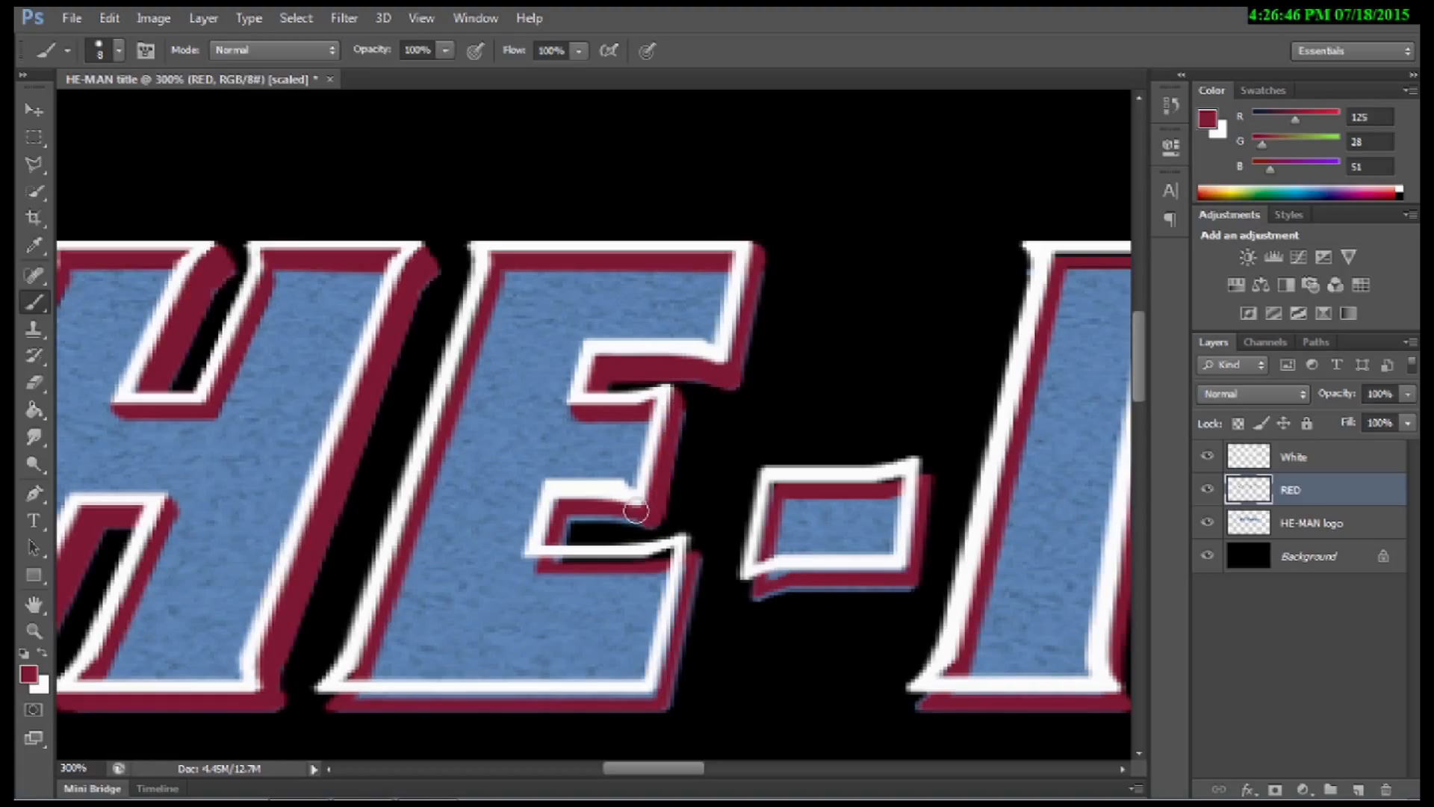
Step: Paint dark red around the E's lower notch, down the end of the lower arm and along the base
{"action": "left_click", "coordinate": [565, 512], "text": "shift"}
{"action": "left_click", "coordinate": [542, 561]}
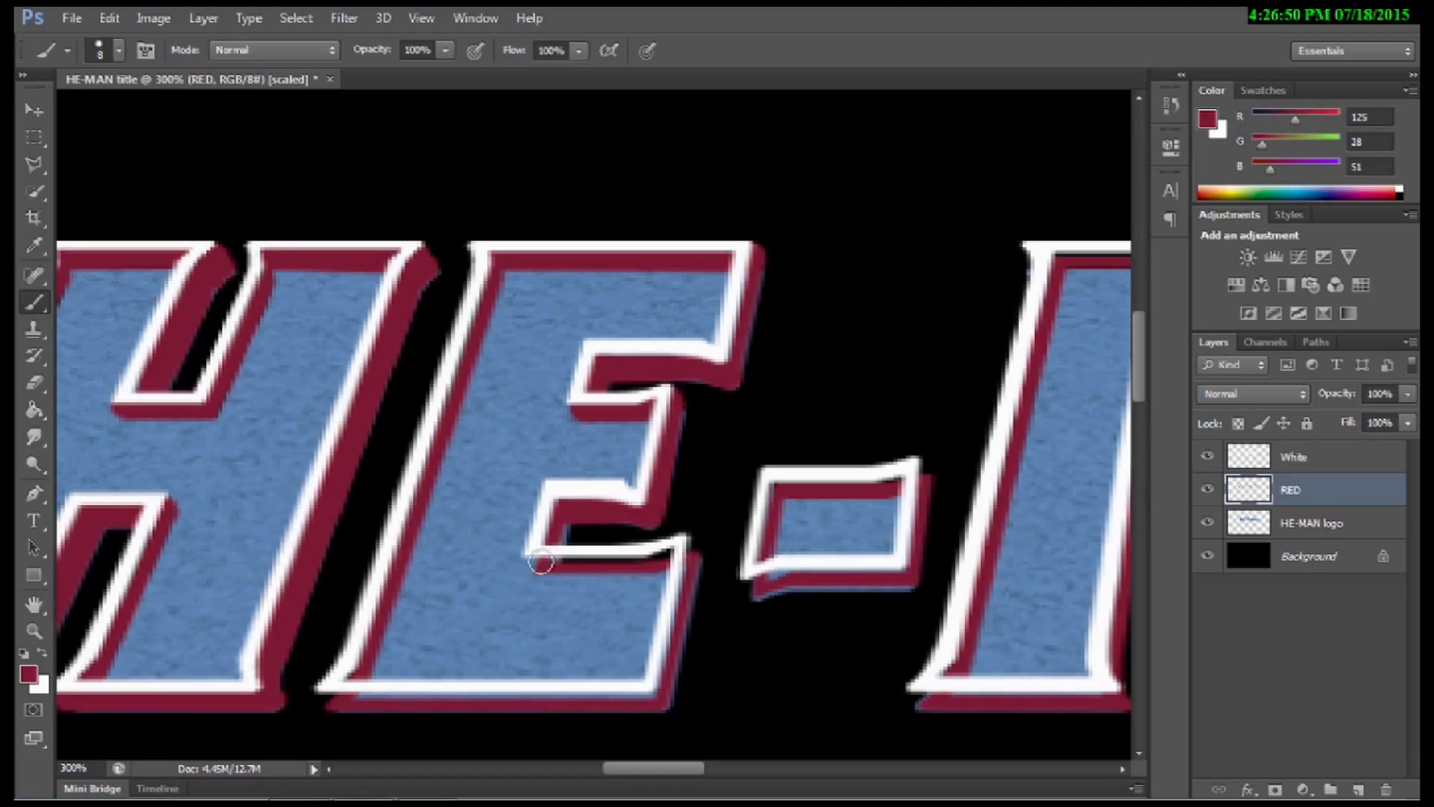
{"action": "left_click", "coordinate": [539, 561], "text": "shift"}
{"action": "left_click", "coordinate": [549, 563], "text": "shift"}
{"action": "left_click", "coordinate": [649, 562], "text": "shift"}
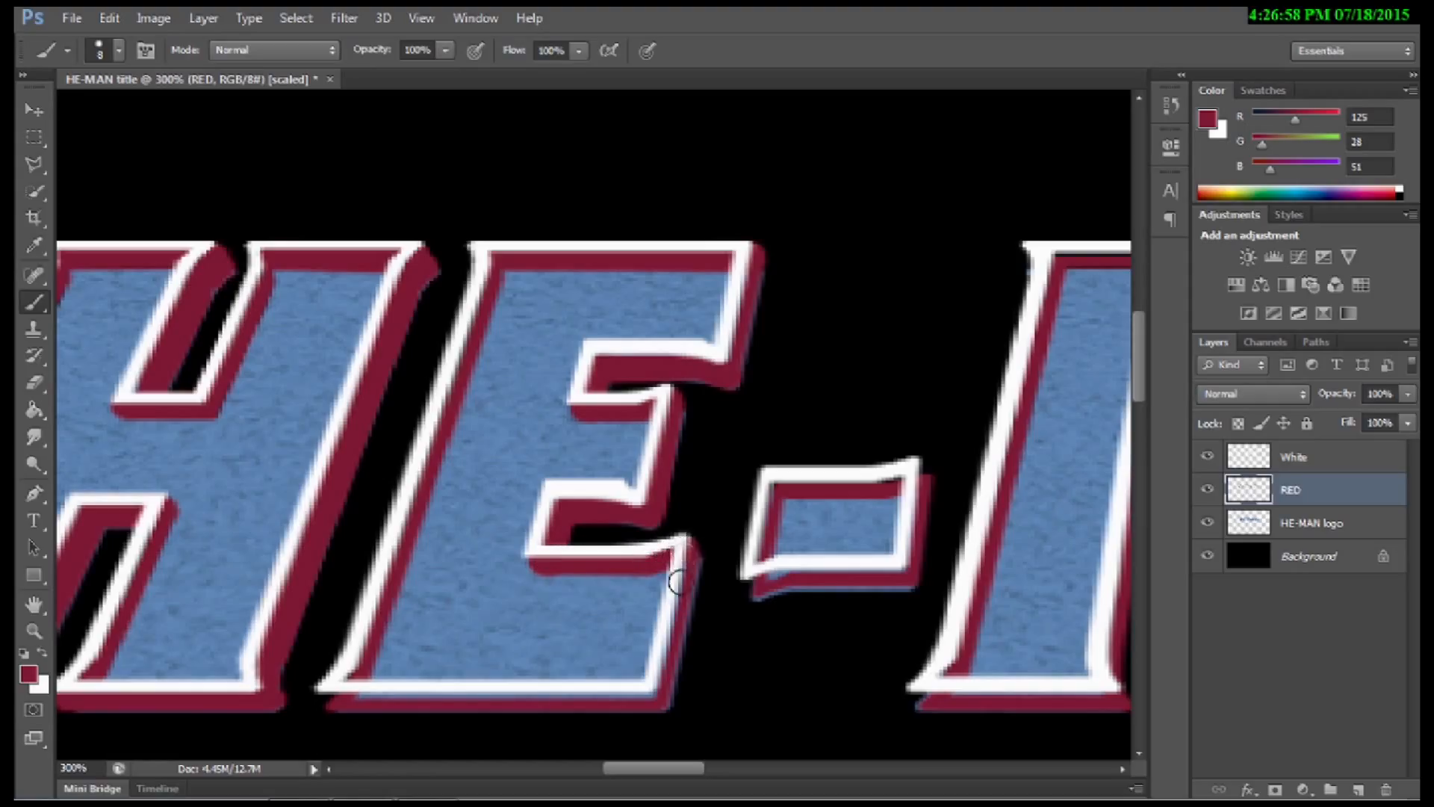
{"action": "left_click", "coordinate": [658, 697], "text": "shift"}
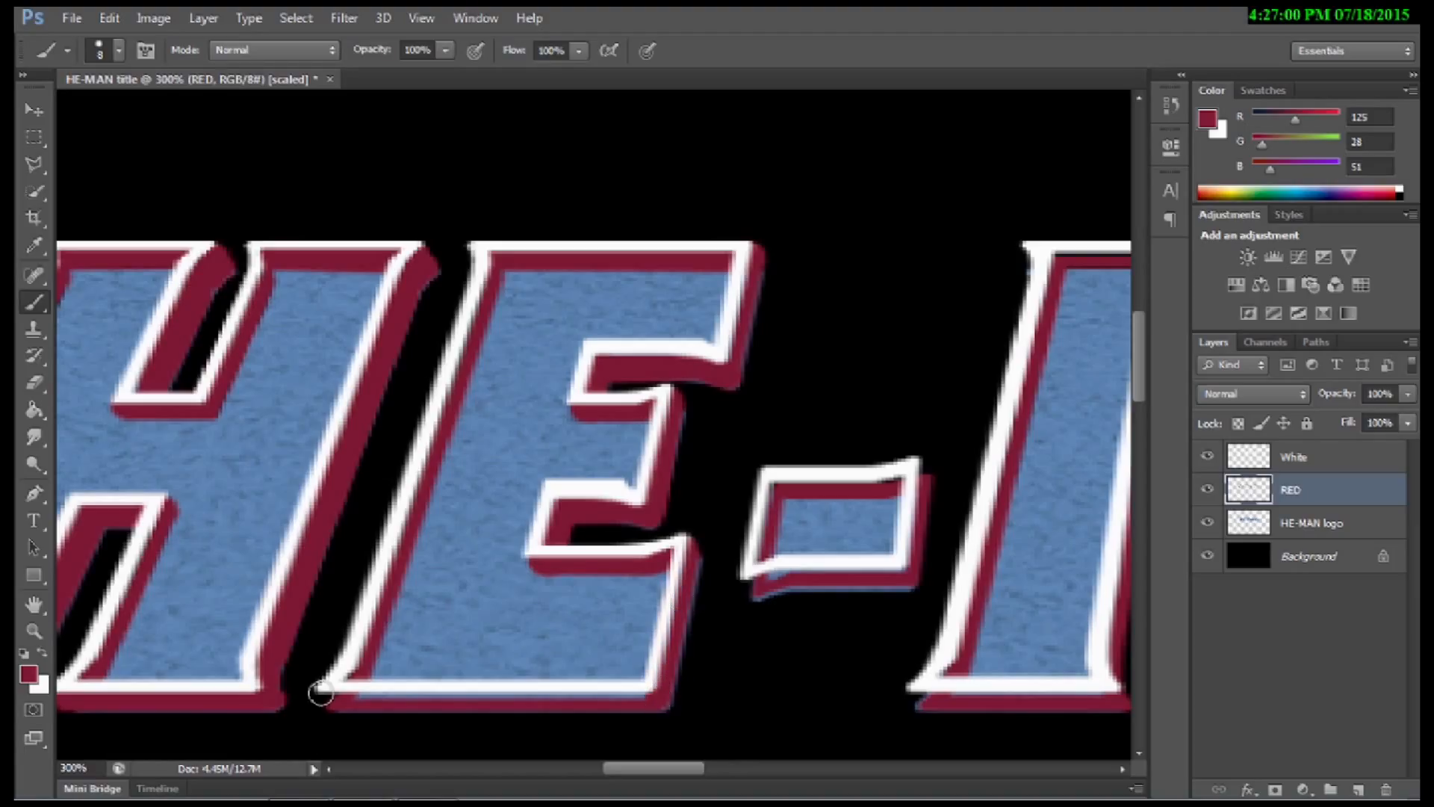
{"action": "left_click", "coordinate": [325, 699], "text": "shift"}
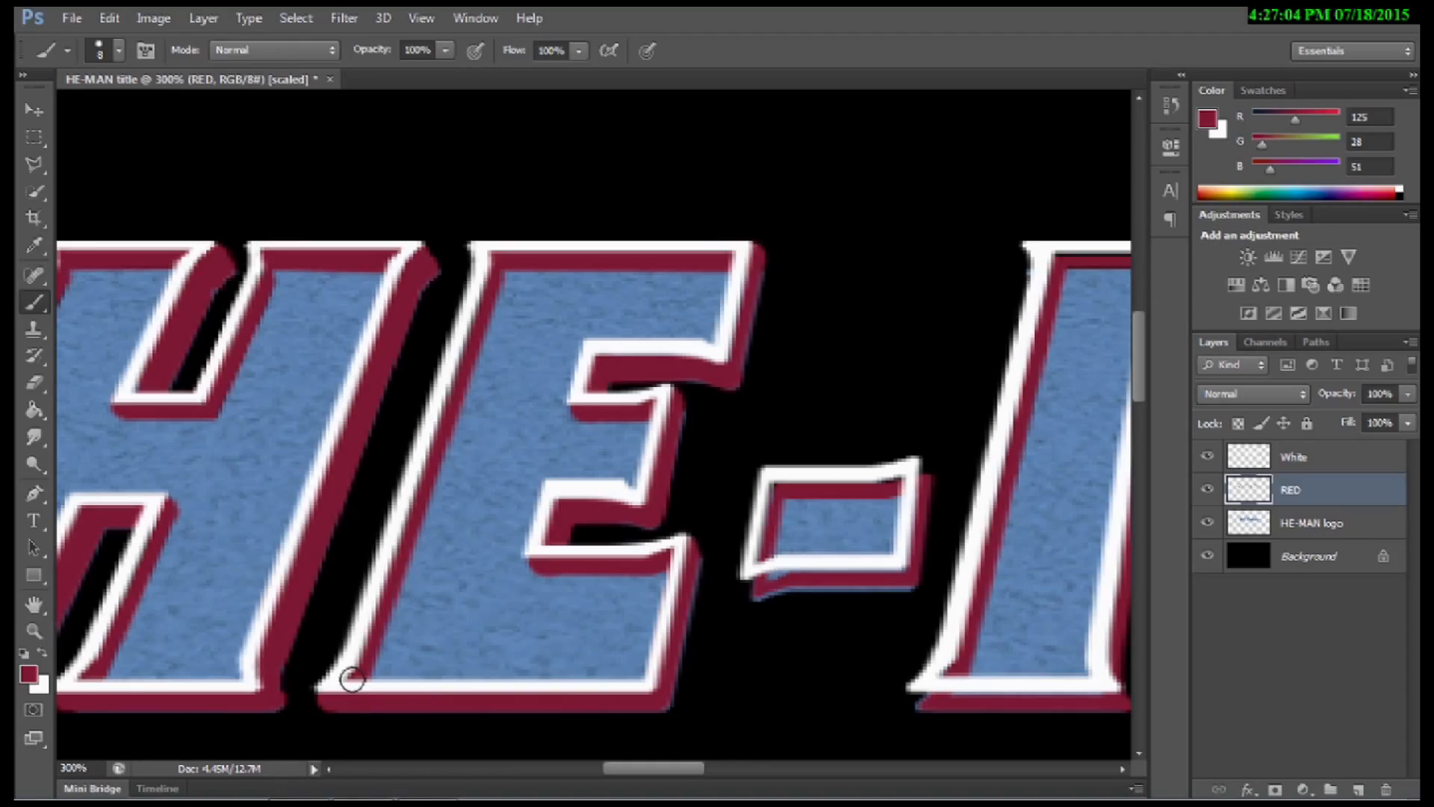
Step: Fill the gaps in the hyphen's red border with dark red, from its upper right corner around to its lower left corner
{"action": "key", "text": "z"}
{"action": "left_click", "coordinate": [404, 539], "text": "alt"}
{"action": "left_click", "coordinate": [404, 539], "text": "alt"}
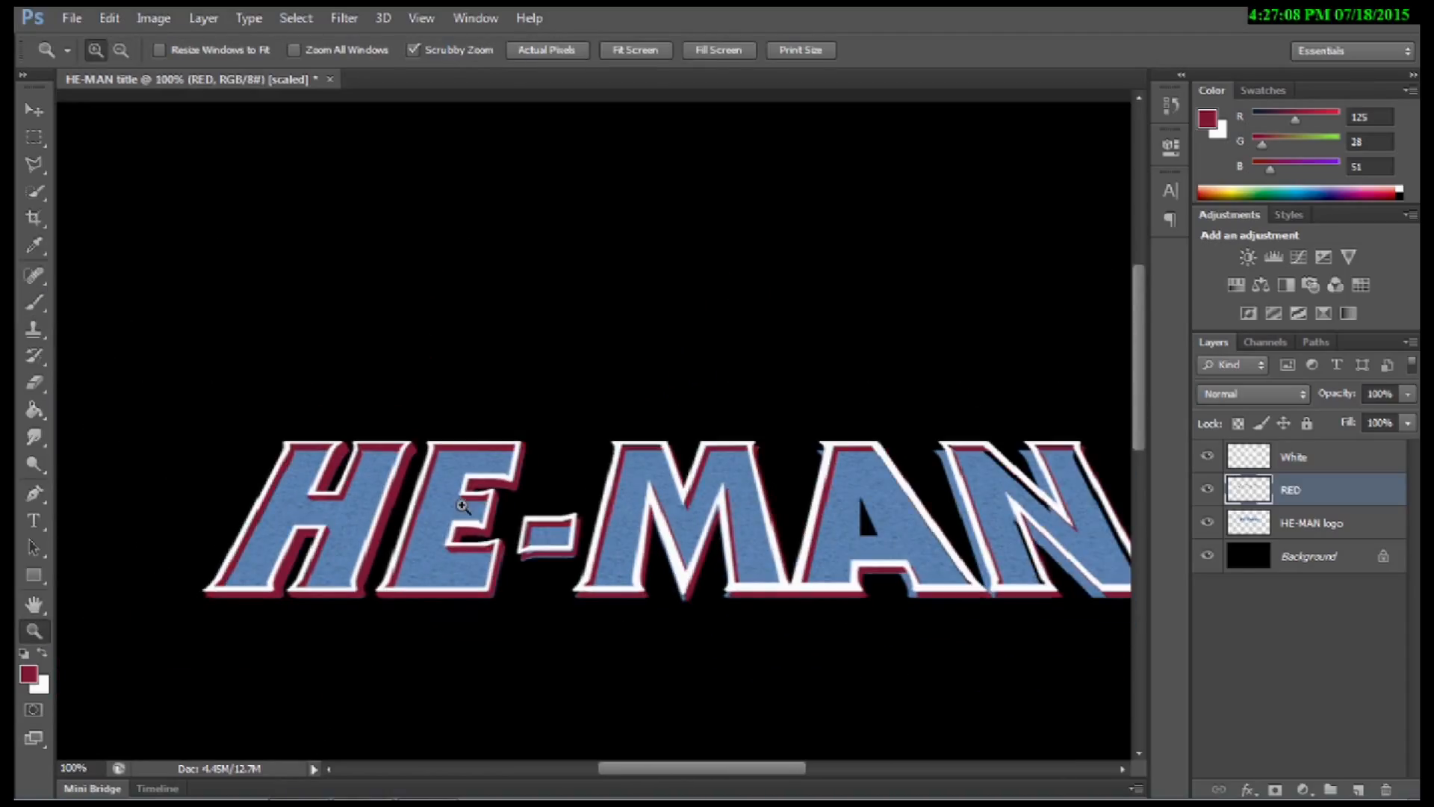
{"action": "left_click", "coordinate": [566, 535]}
{"action": "left_click", "coordinate": [566, 536]}
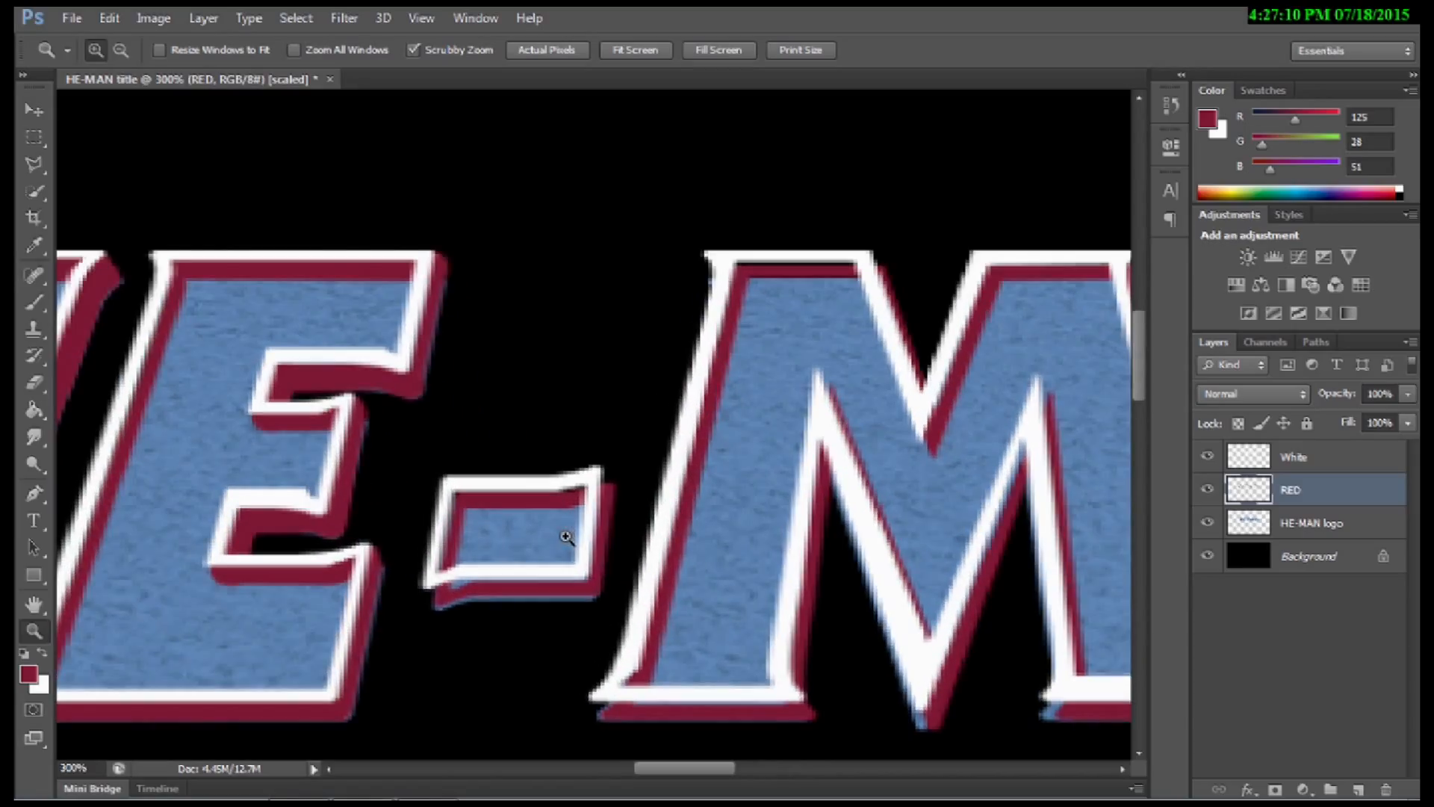
{"action": "left_click", "coordinate": [40, 306]}
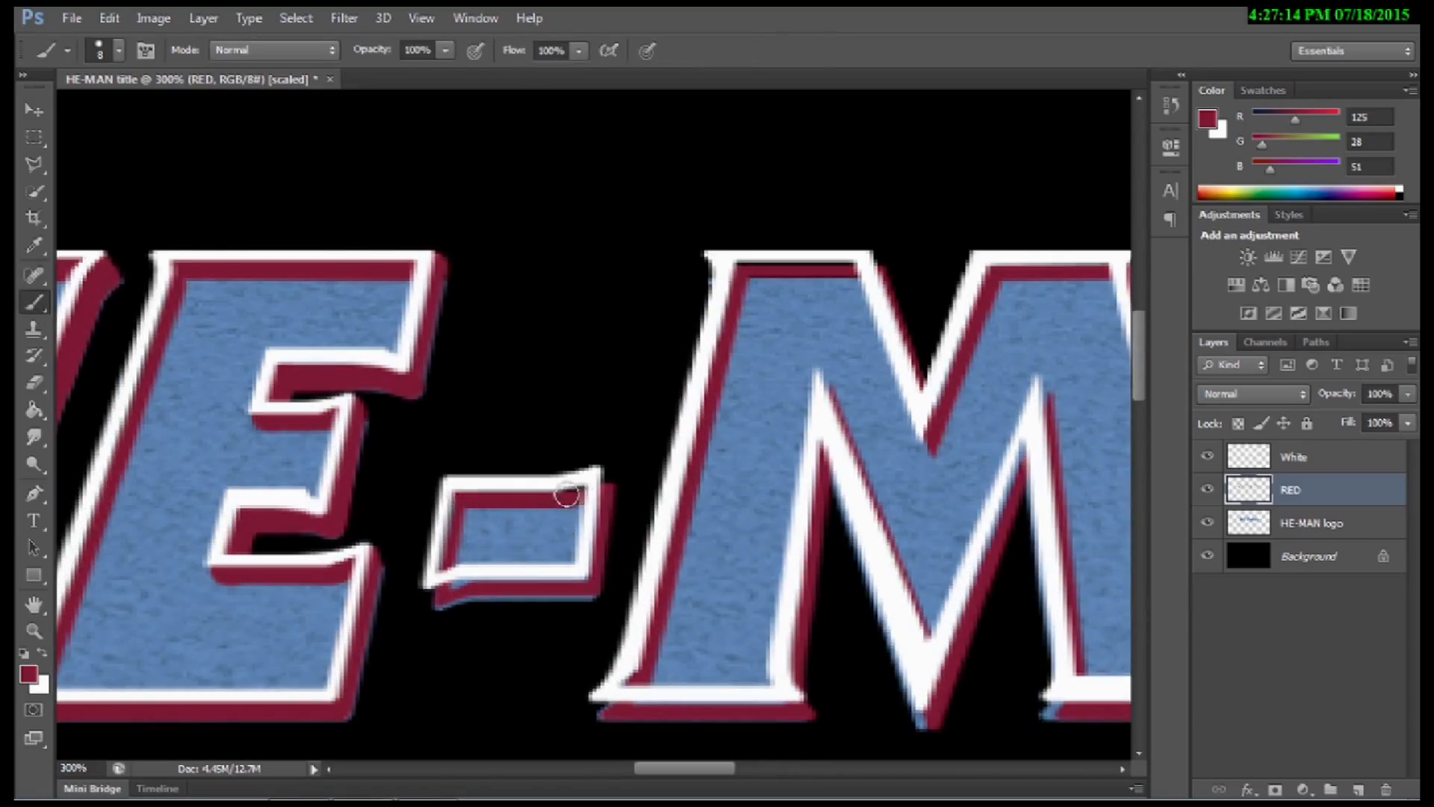
{"action": "mouse_move", "coordinate": [602, 478]}
{"action": "left_mouse_down"}
{"action": "mouse_move", "coordinate": [592, 587]}
{"action": "mouse_move", "coordinate": [470, 584]}
{"action": "mouse_move", "coordinate": [438, 598]}
{"action": "left_mouse_up"}
Step: Paint dark red into the border gaps along the M's top edges, beside its upper notch and under its left foot
{"action": "left_click_drag", "start_coordinate": [736, 269], "coordinate": [600, 239]}
{"action": "left_click_drag", "start_coordinate": [605, 239], "coordinate": [733, 236]}
{"action": "mouse_move", "coordinate": [820, 381]}
{"action": "left_mouse_down"}
{"action": "mouse_move", "coordinate": [797, 410]}
{"action": "mouse_move", "coordinate": [859, 241]}
{"action": "left_mouse_up"}
{"action": "left_click_drag", "start_coordinate": [859, 242], "coordinate": [999, 236]}
{"action": "mouse_move", "coordinate": [467, 681]}
{"action": "left_mouse_down"}
{"action": "mouse_move", "coordinate": [653, 679]}
{"action": "mouse_move", "coordinate": [501, 682]}
{"action": "left_mouse_up"}
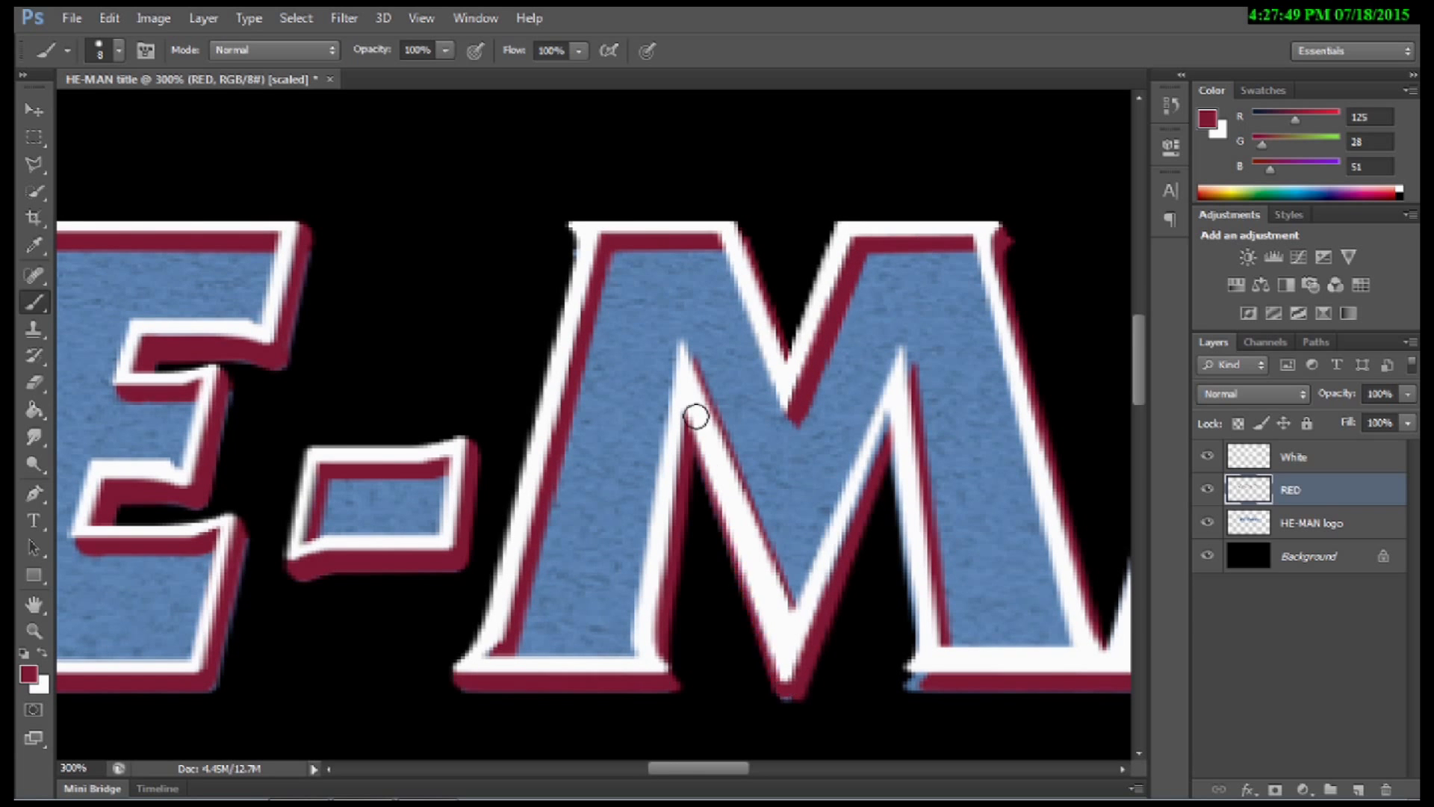
Step: Fill the red border gaps along the M's central V and beneath its right foot
{"action": "left_click_drag", "start_coordinate": [695, 416], "coordinate": [784, 681]}
{"action": "left_click_drag", "start_coordinate": [783, 681], "coordinate": [534, 652]}
{"action": "left_click_drag", "start_coordinate": [665, 640], "coordinate": [676, 651]}
{"action": "left_click_drag", "start_coordinate": [924, 492], "coordinate": [800, 492]}
Step: Paint dark red along the A's left edge, around its upper left corner and across its top
{"action": "left_click_drag", "start_coordinate": [450, 578], "coordinate": [516, 396]}
{"action": "mouse_move", "coordinate": [536, 326]}
{"action": "left_mouse_down"}
{"action": "mouse_move", "coordinate": [525, 349]}
{"action": "mouse_move", "coordinate": [552, 311]}
{"action": "left_mouse_up"}
{"action": "left_click", "coordinate": [35, 382]}
{"action": "right_click", "coordinate": [472, 418]}
{"action": "double_click", "coordinate": [600, 561]}
{"action": "left_click", "coordinate": [34, 302]}
{"action": "mouse_move", "coordinate": [822, 216]}
{"action": "left_mouse_down"}
{"action": "mouse_move", "coordinate": [287, 184]}
{"action": "mouse_move", "coordinate": [297, 197]}
{"action": "left_mouse_up"}
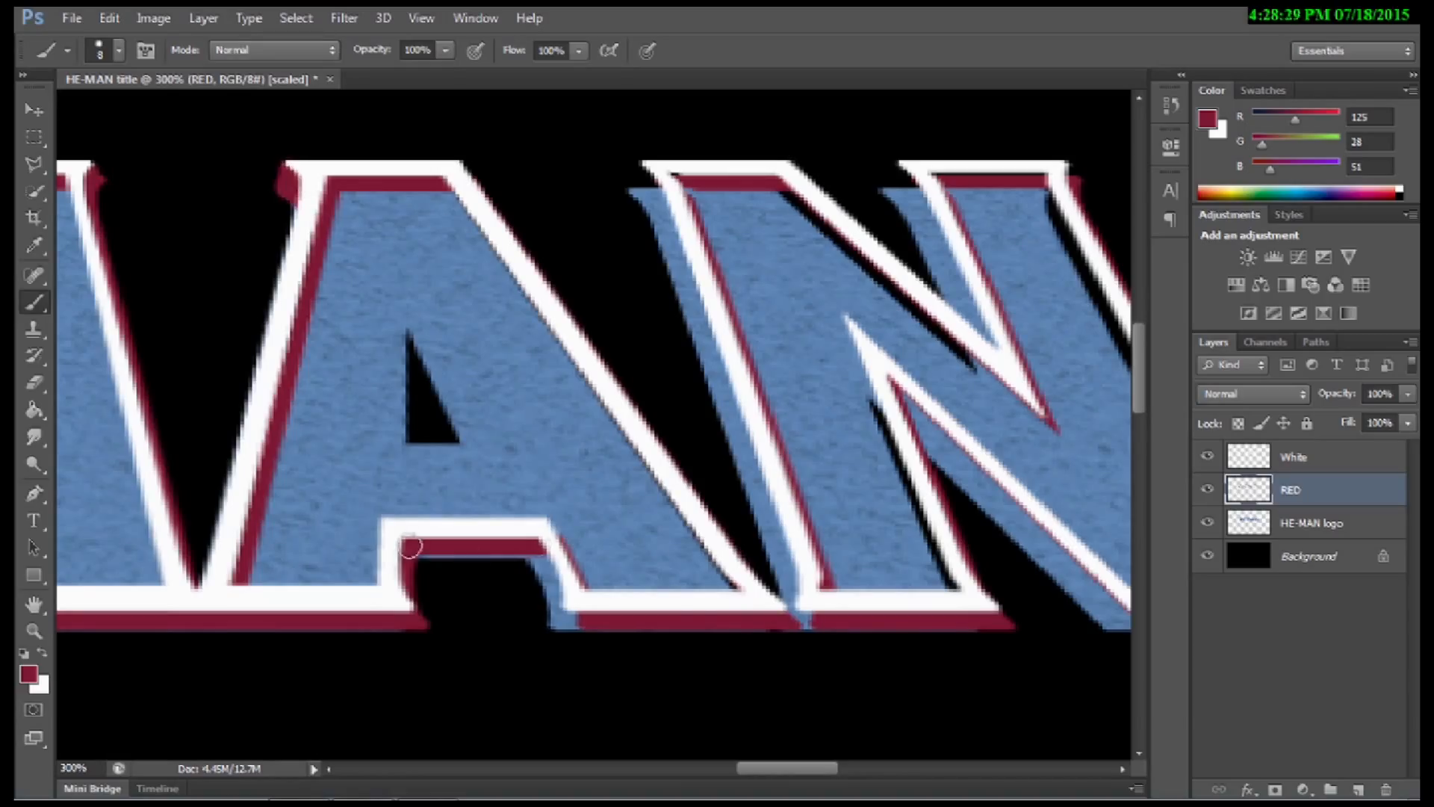
Step: Paint dark red around the A's bottom notch and the N's left and upper edges, reducing the brush size to 7
{"action": "mouse_move", "coordinate": [409, 546]}
{"action": "left_mouse_down"}
{"action": "mouse_move", "coordinate": [540, 547]}
{"action": "mouse_move", "coordinate": [572, 623]}
{"action": "left_mouse_up"}
{"action": "mouse_move", "coordinate": [796, 620]}
{"action": "left_mouse_down"}
{"action": "mouse_move", "coordinate": [639, 168]}
{"action": "mouse_move", "coordinate": [784, 176]}
{"action": "mouse_move", "coordinate": [1043, 423]}
{"action": "mouse_move", "coordinate": [776, 386]}
{"action": "left_mouse_up"}
{"action": "key", "text": "bracketleft"}
{"action": "key", "text": "bracketleft"}
{"action": "key", "text": "bracketright"}
{"action": "mouse_move", "coordinate": [640, 152]}
{"action": "left_mouse_down"}
{"action": "mouse_move", "coordinate": [629, 145]}
{"action": "mouse_move", "coordinate": [640, 161]}
{"action": "left_mouse_up"}
{"action": "mouse_move", "coordinate": [691, 279]}
{"action": "left_mouse_down"}
{"action": "mouse_move", "coordinate": [777, 140]}
{"action": "mouse_move", "coordinate": [801, 137]}
{"action": "mouse_move", "coordinate": [787, 173]}
{"action": "mouse_move", "coordinate": [1016, 582]}
{"action": "mouse_move", "coordinate": [637, 356]}
{"action": "left_mouse_up"}
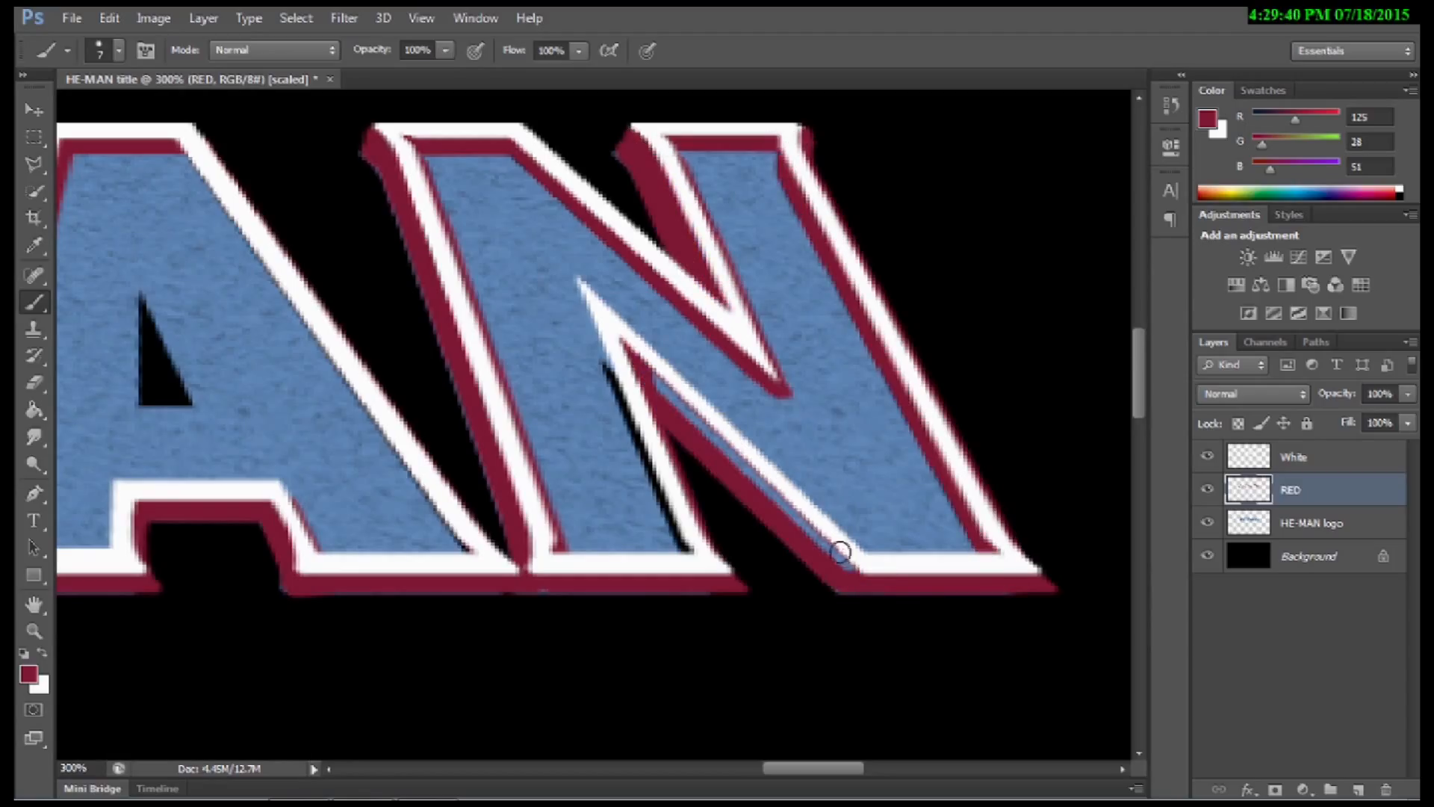
Step: Fill the gaps along the N's lower diagonal, its inner left leg and the A's long right diagonal with straight dark red strokes
{"action": "left_click", "coordinate": [854, 570], "text": "shift"}
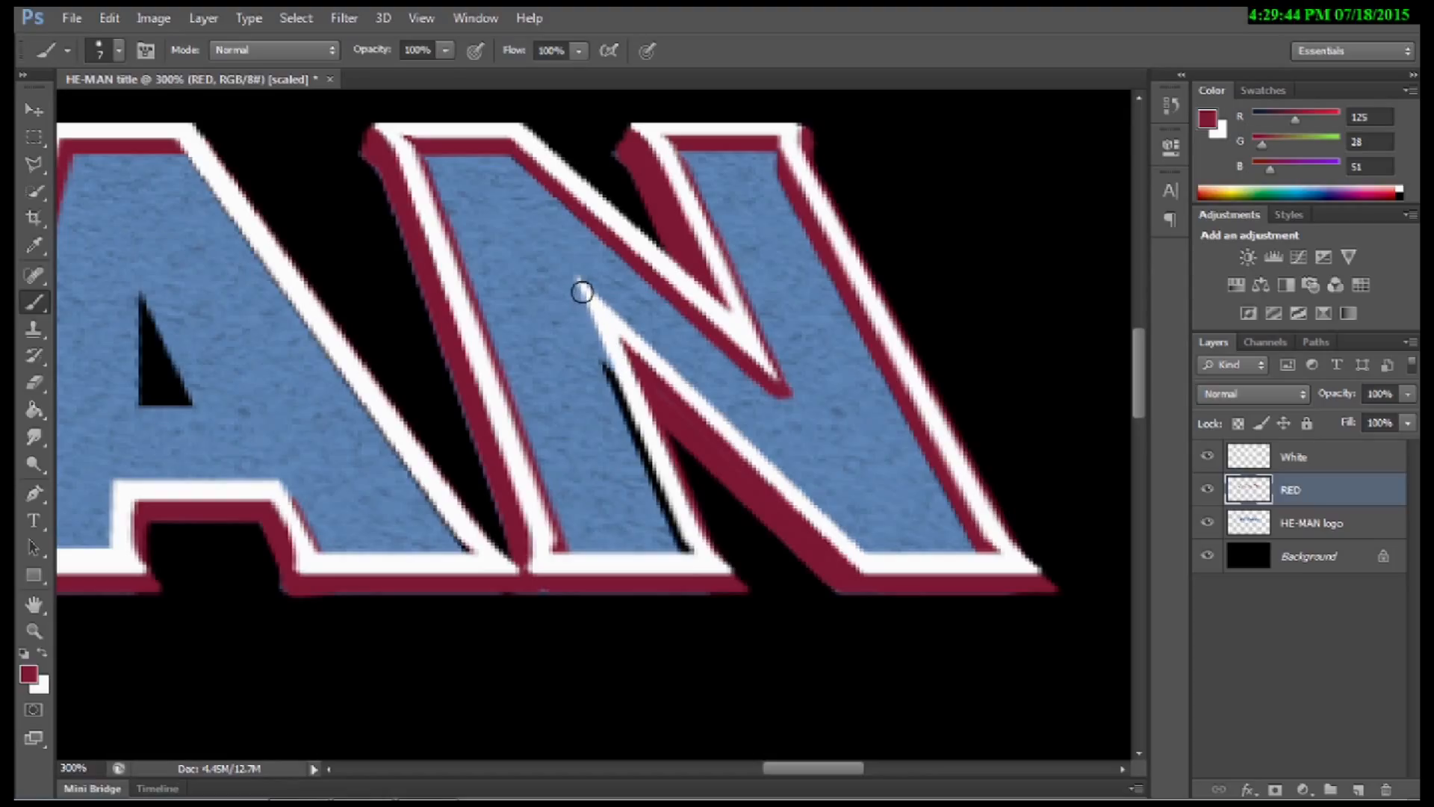
{"action": "left_click", "coordinate": [581, 292]}
{"action": "left_click", "coordinate": [690, 554], "text": "shift"}
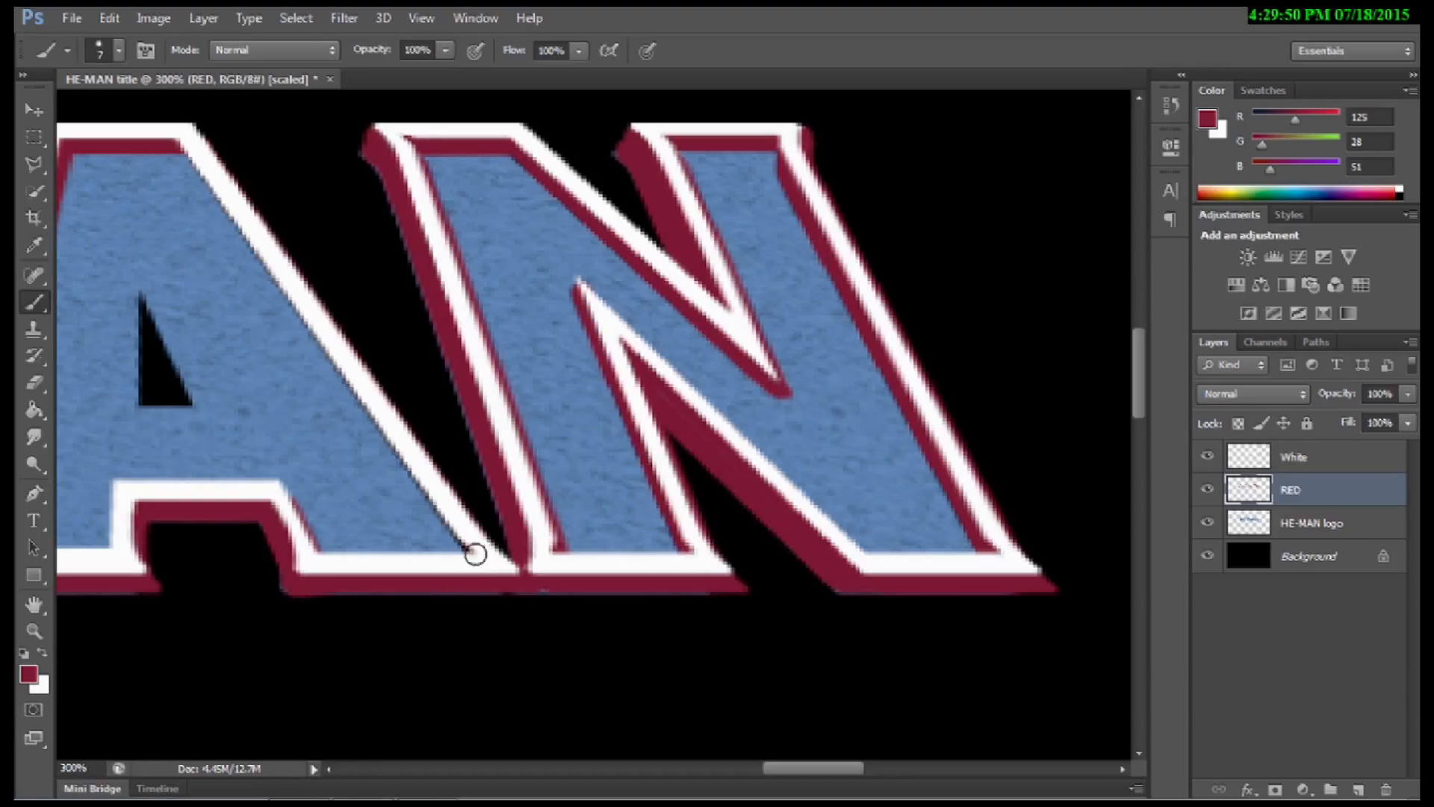
{"action": "left_click", "coordinate": [191, 147], "text": "shift"}
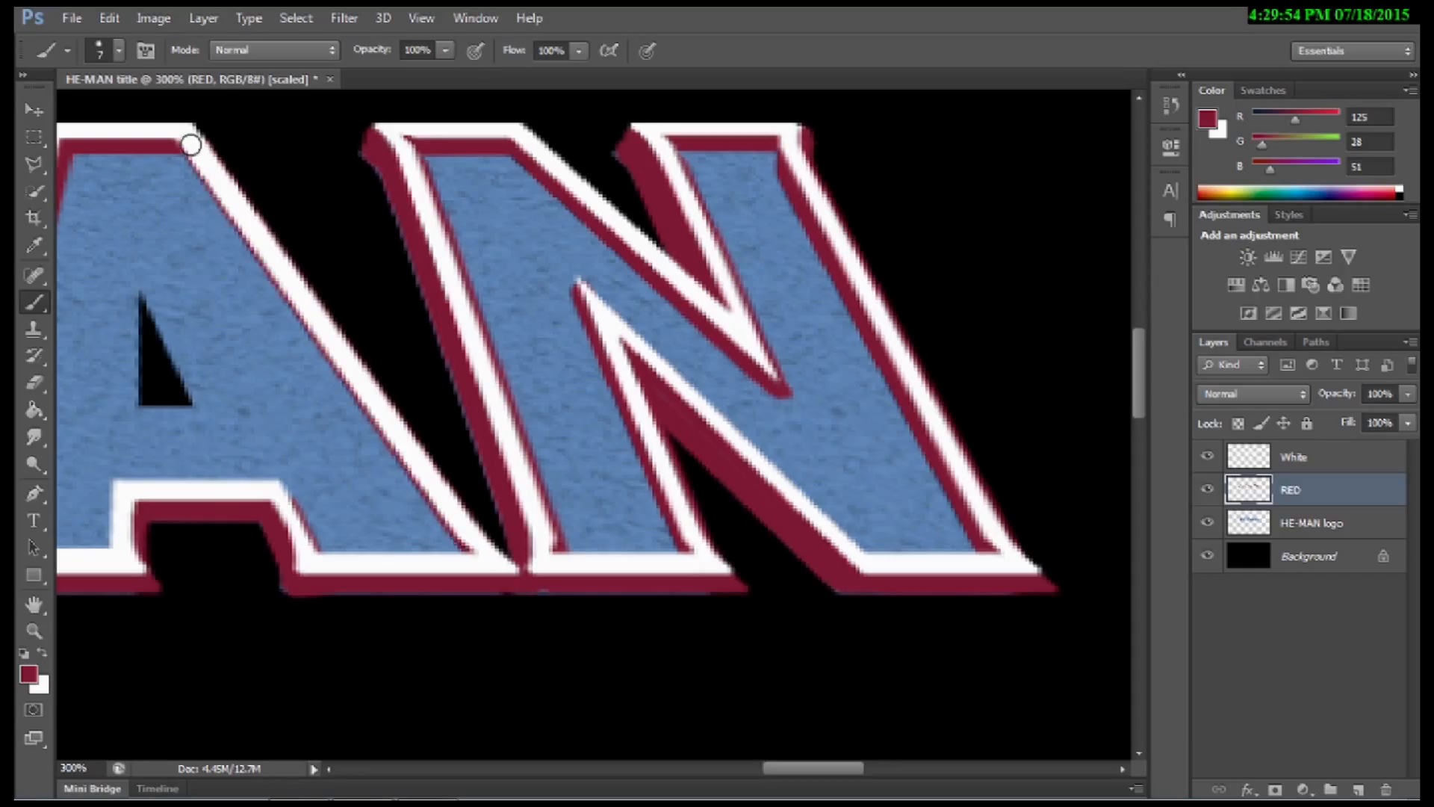
Step: Examine the red and white borders across the whole HE-MAN title for remaining gaps
{"action": "key", "text": "z"}
{"action": "left_click", "coordinate": [248, 226], "text": "alt"}
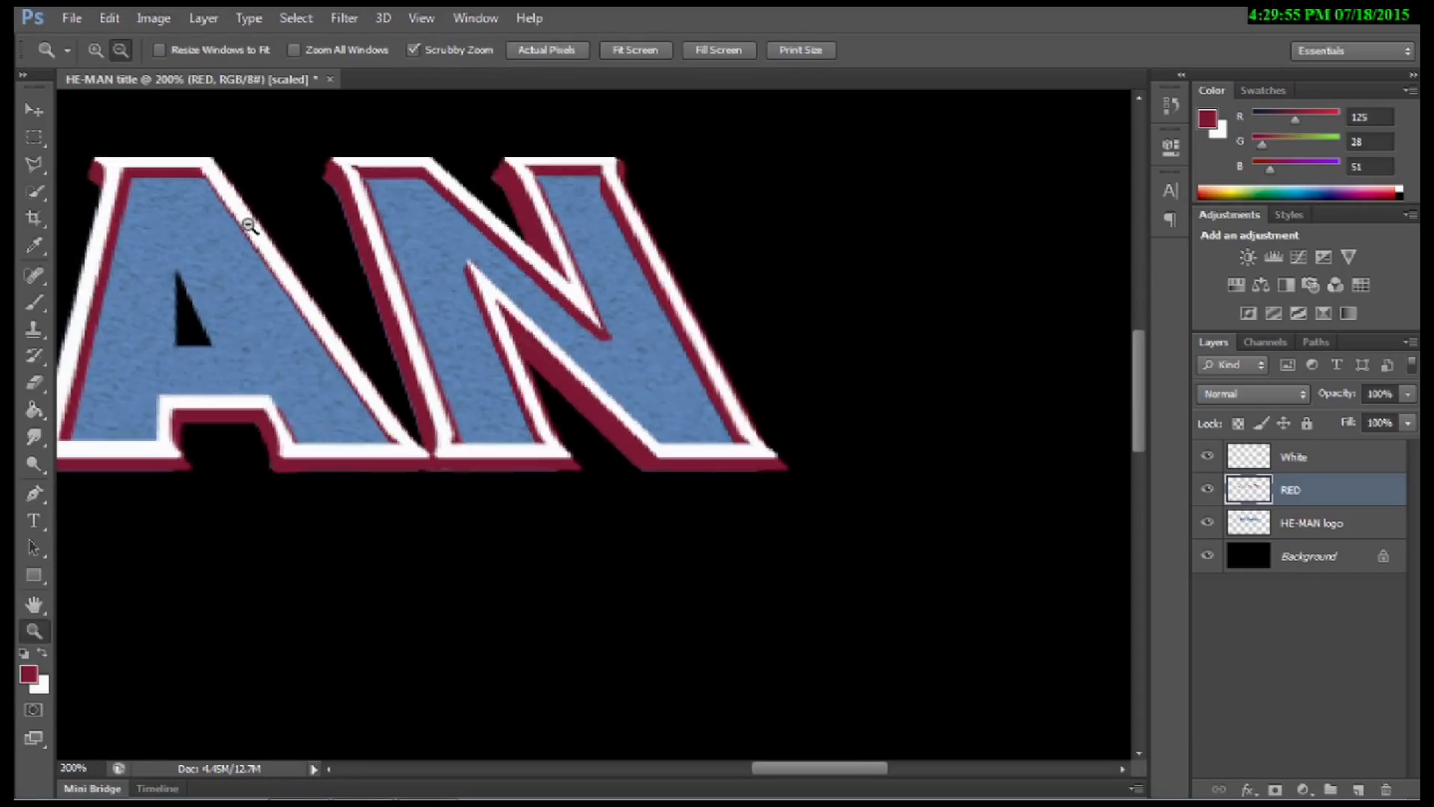
{"action": "left_click", "coordinate": [184, 280], "text": "alt"}
{"action": "left_click", "coordinate": [152, 282]}
{"action": "left_click_drag", "start_coordinate": [243, 292], "coordinate": [848, 321]}
{"action": "left_click", "coordinate": [677, 363], "text": "alt"}
{"action": "left_click", "coordinate": [677, 363], "text": "alt"}
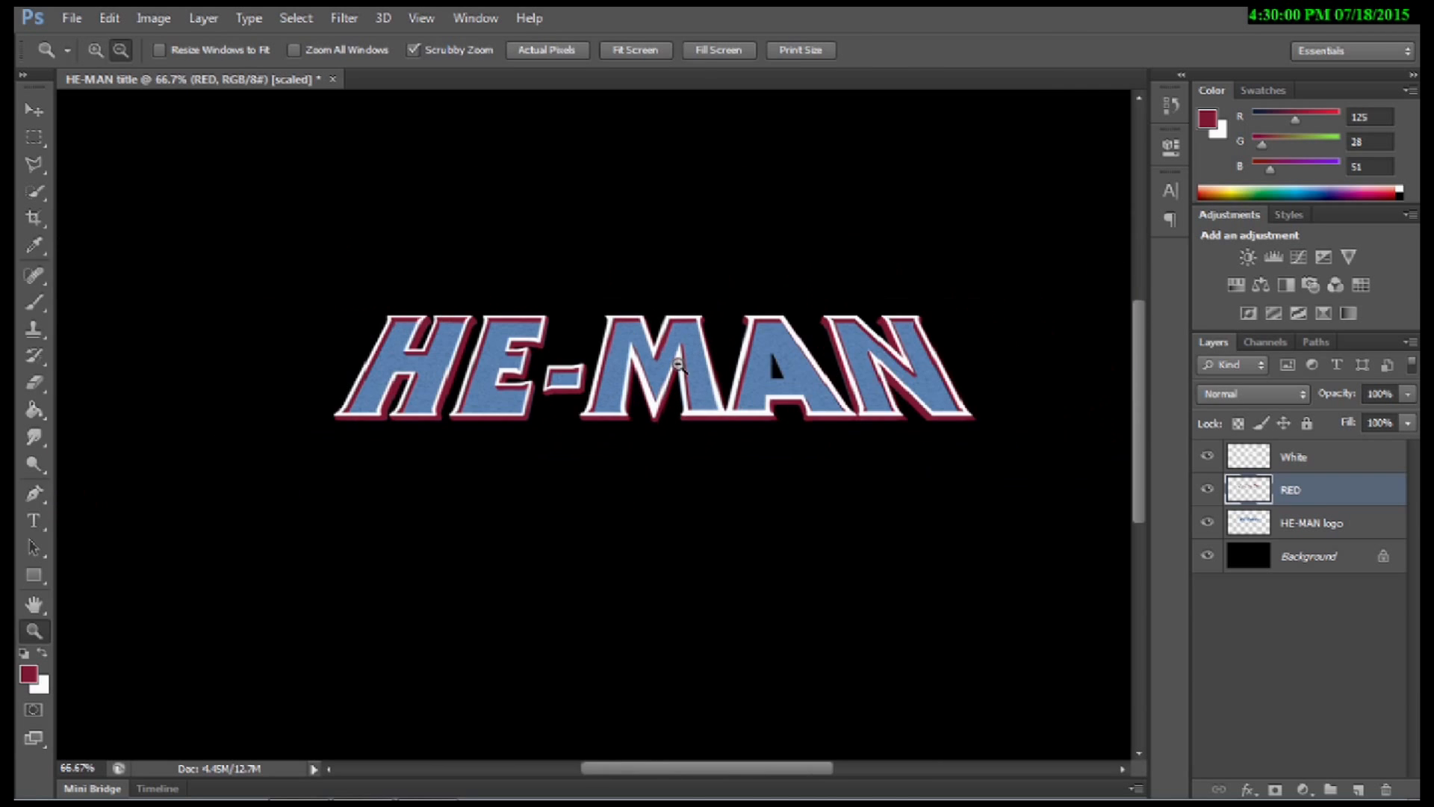
{"action": "left_click_drag", "start_coordinate": [713, 394], "coordinate": [597, 456]}
{"action": "left_click", "coordinate": [599, 456]}
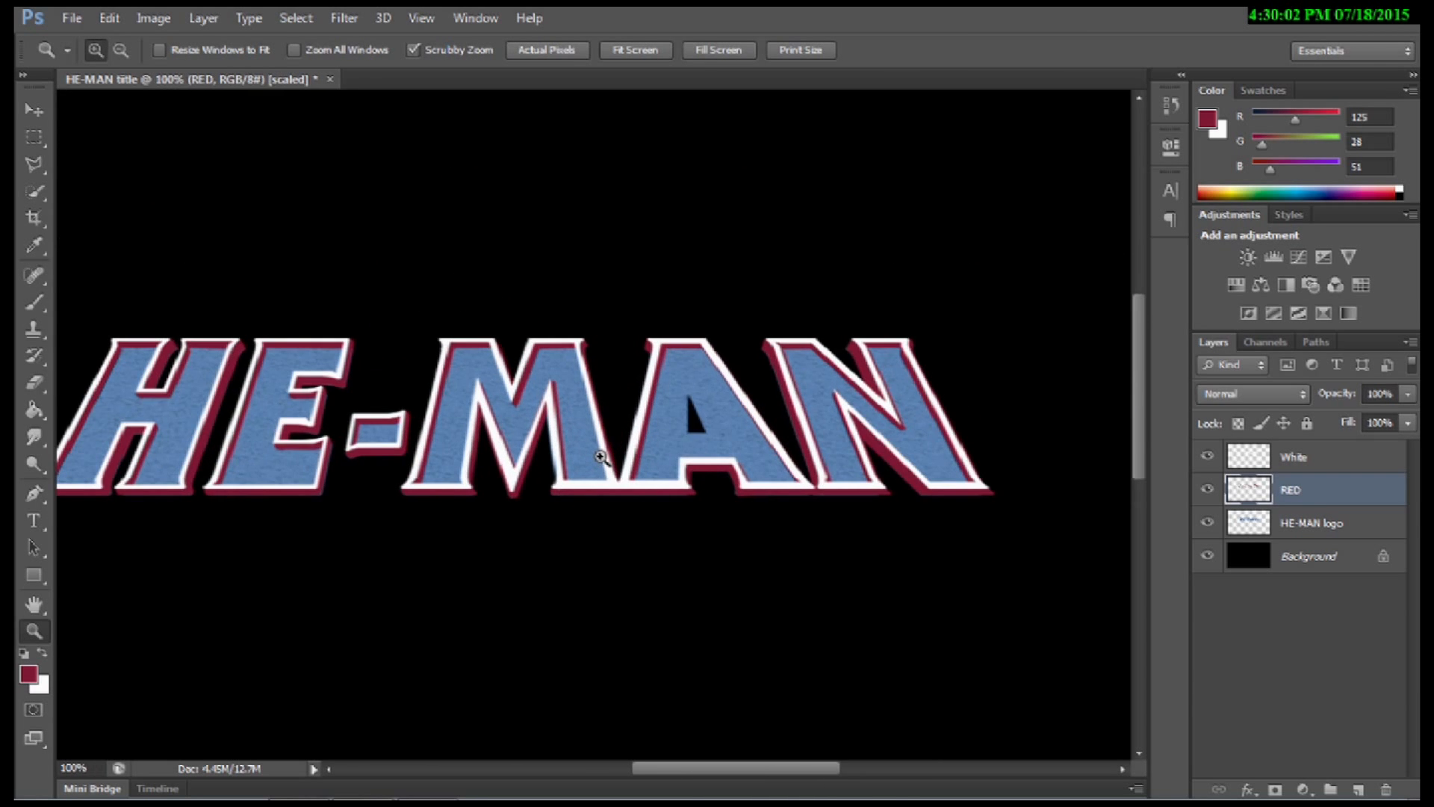
Step: Outline the A's triangular hole with straight white brush strokes on the White layer
{"action": "left_click", "coordinate": [693, 424]}
{"action": "left_click", "coordinate": [691, 419]}
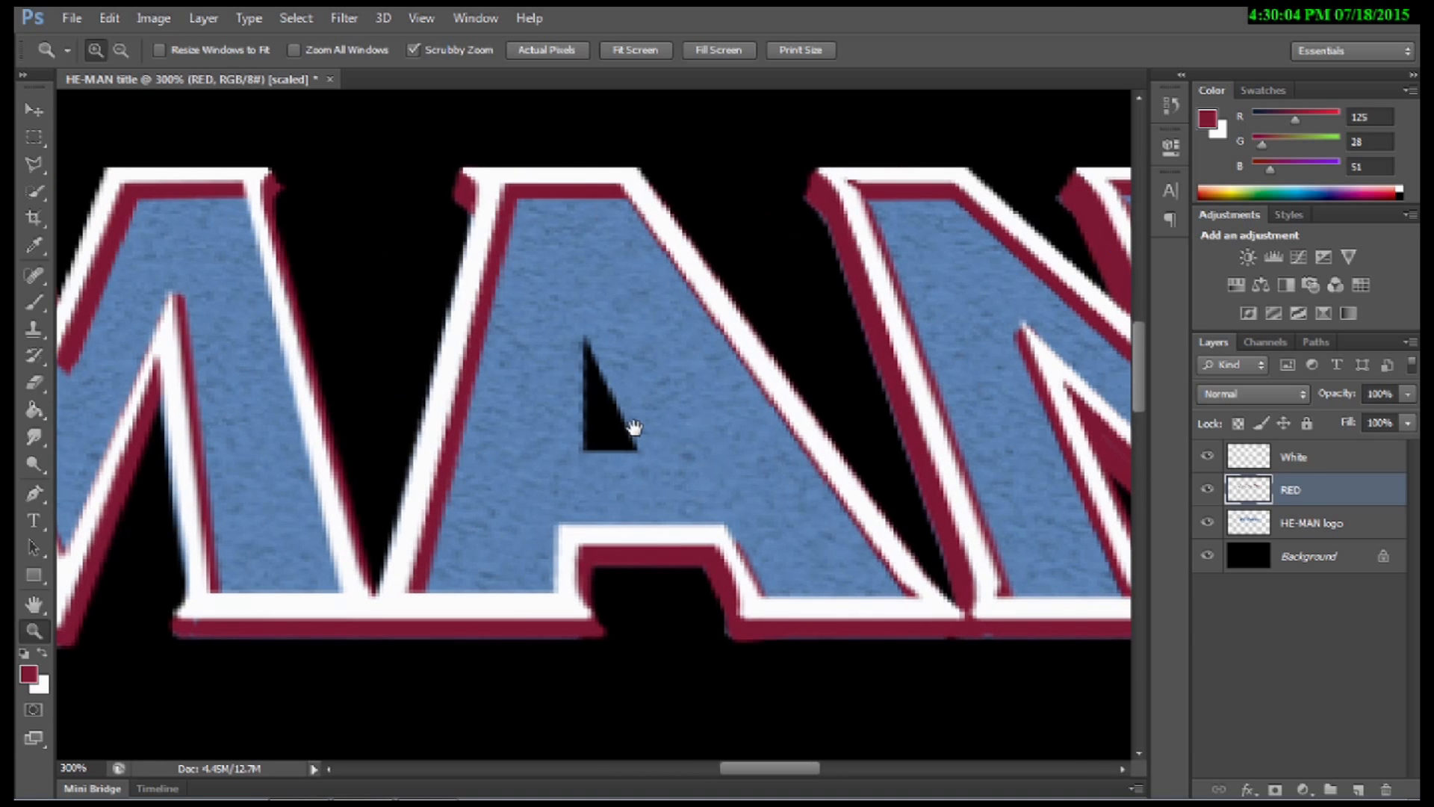
{"action": "left_click", "coordinate": [1295, 458]}
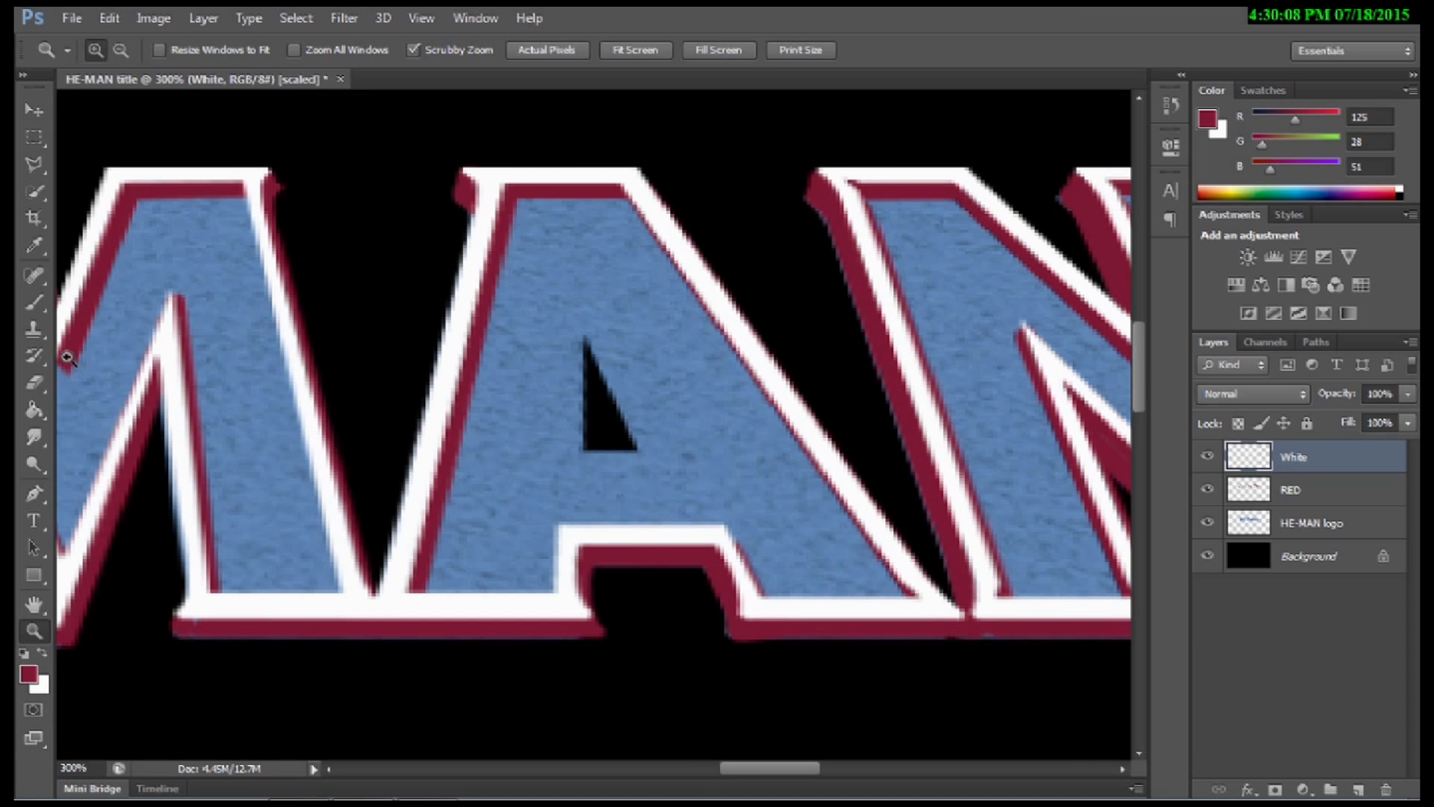
{"action": "left_click", "coordinate": [42, 652]}
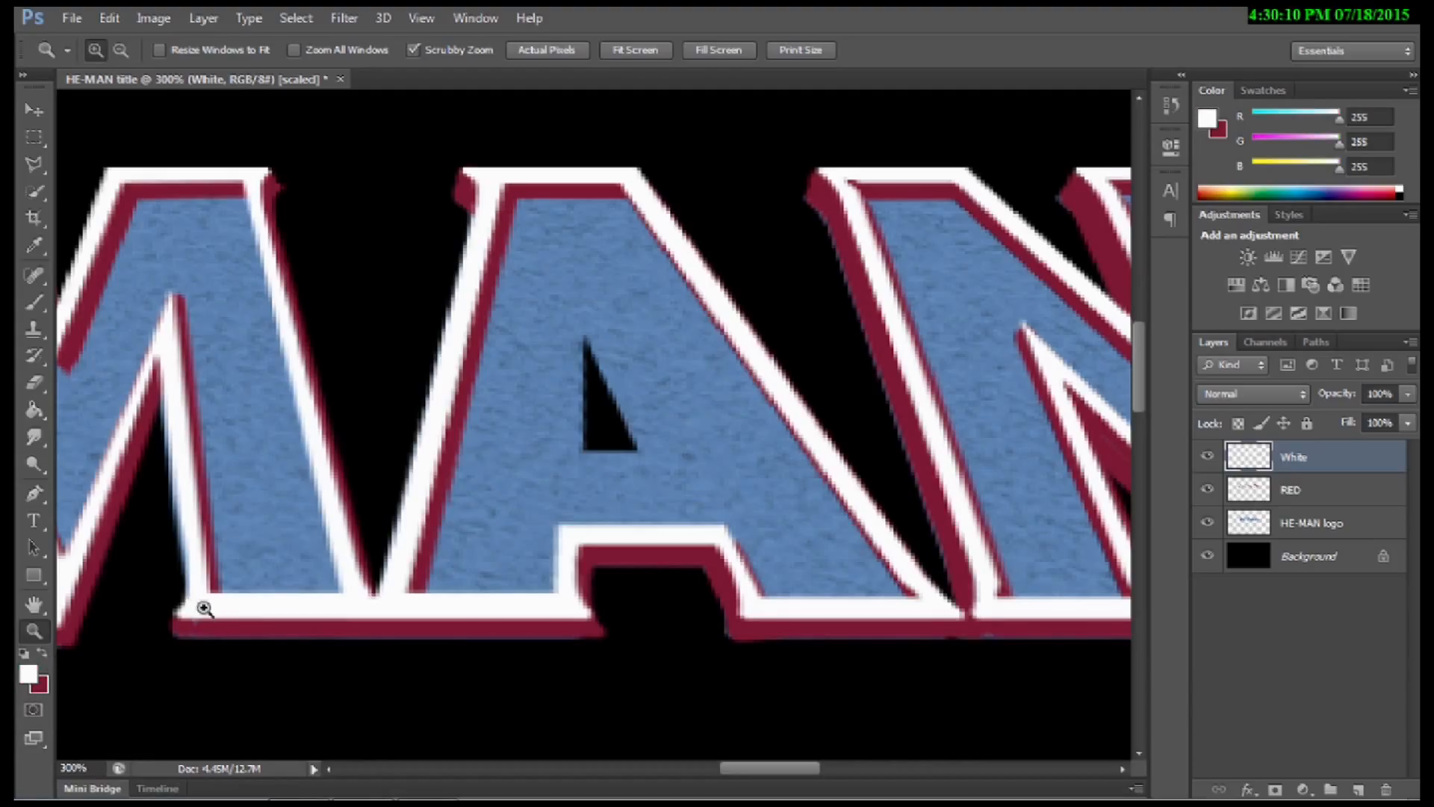
{"action": "left_click", "coordinate": [29, 297]}
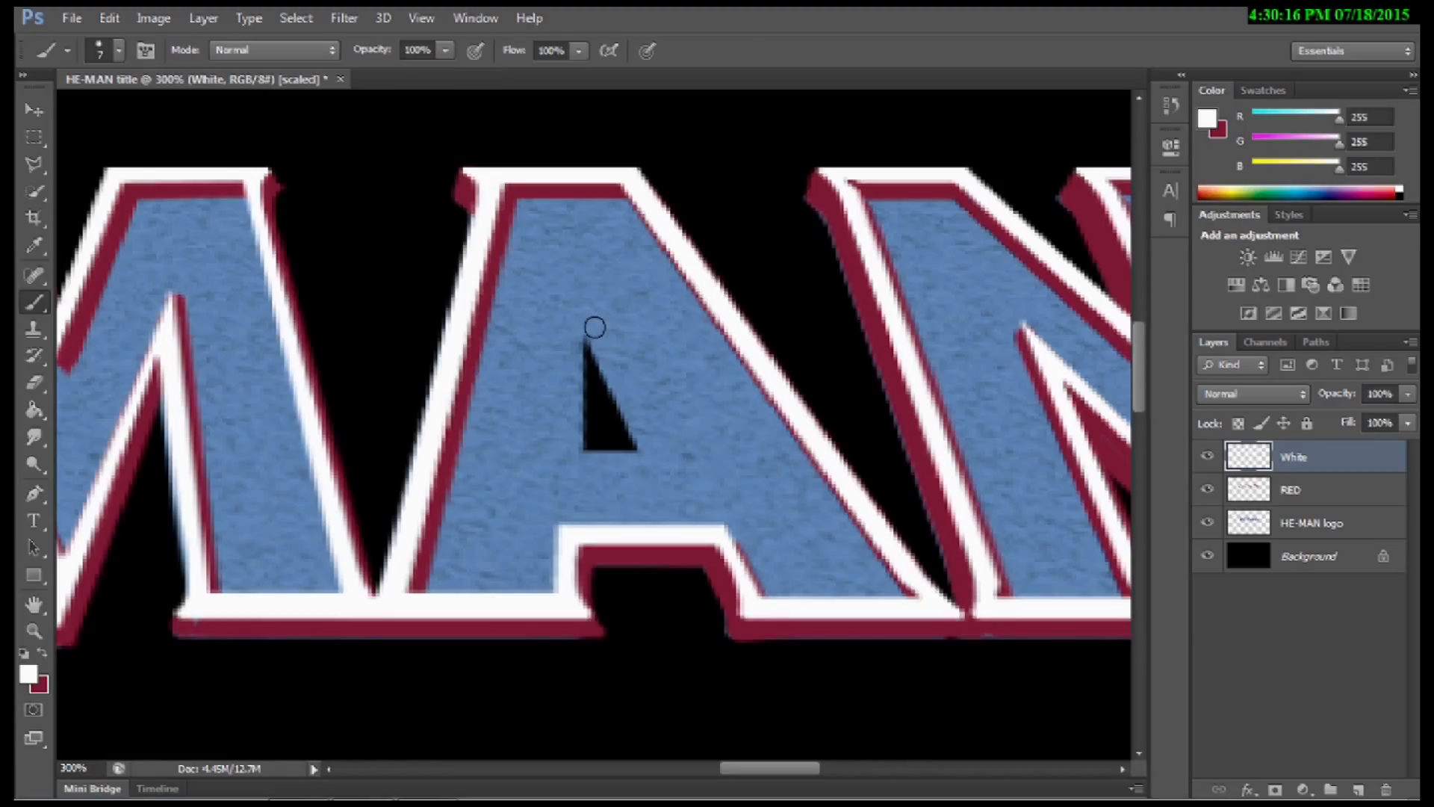
{"action": "left_click", "coordinate": [590, 323]}
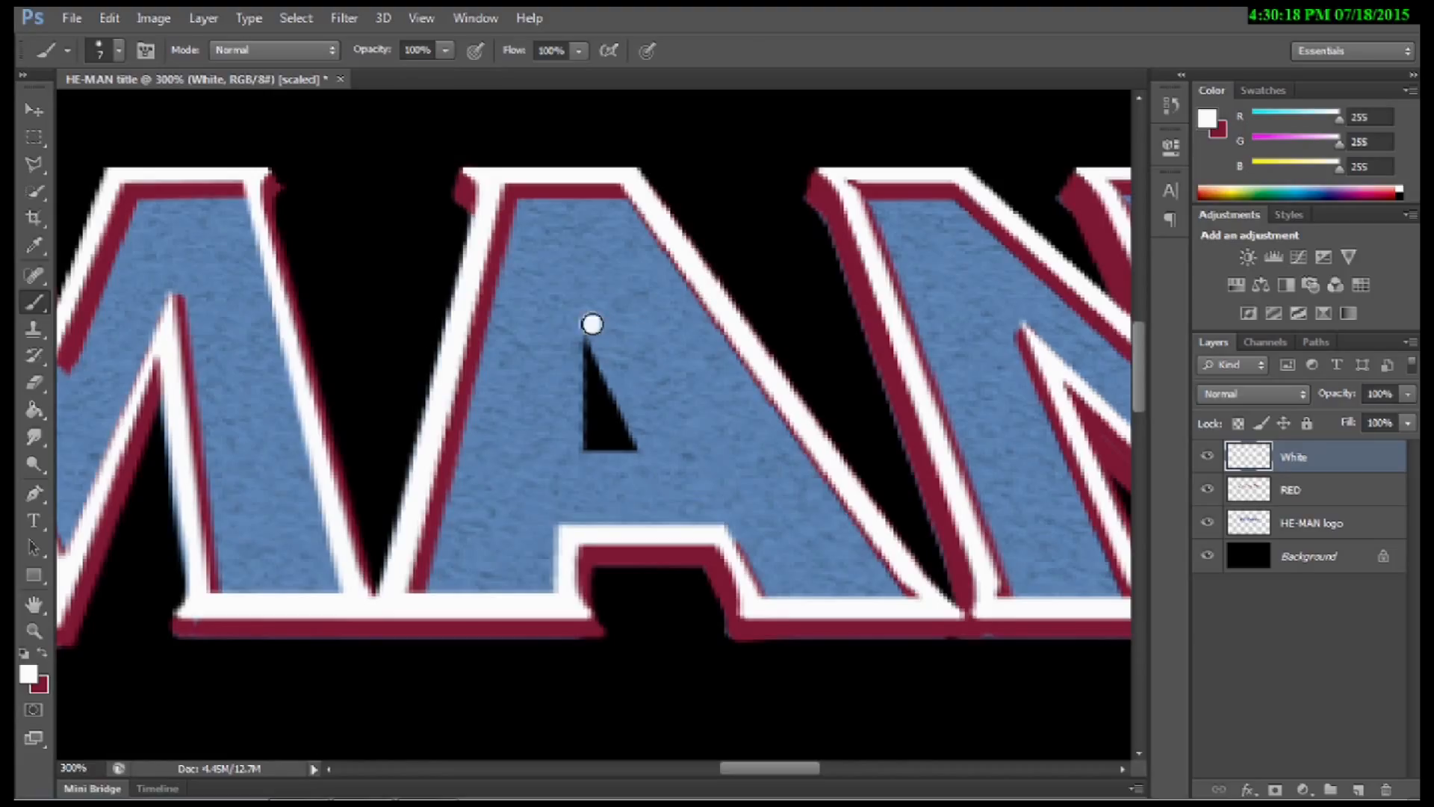
{"action": "left_click", "coordinate": [650, 446], "text": "shift"}
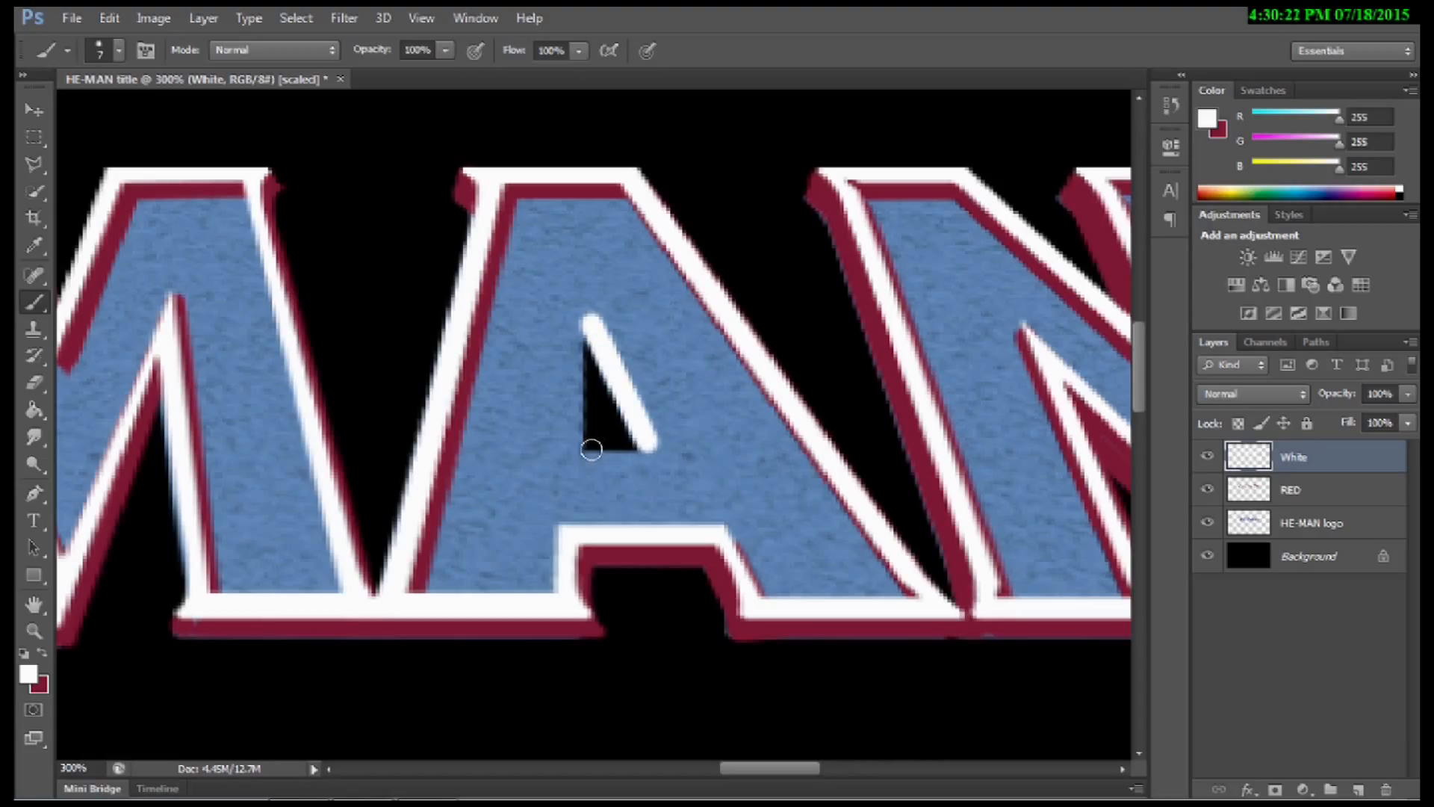
{"action": "left_click", "coordinate": [591, 448], "text": "shift"}
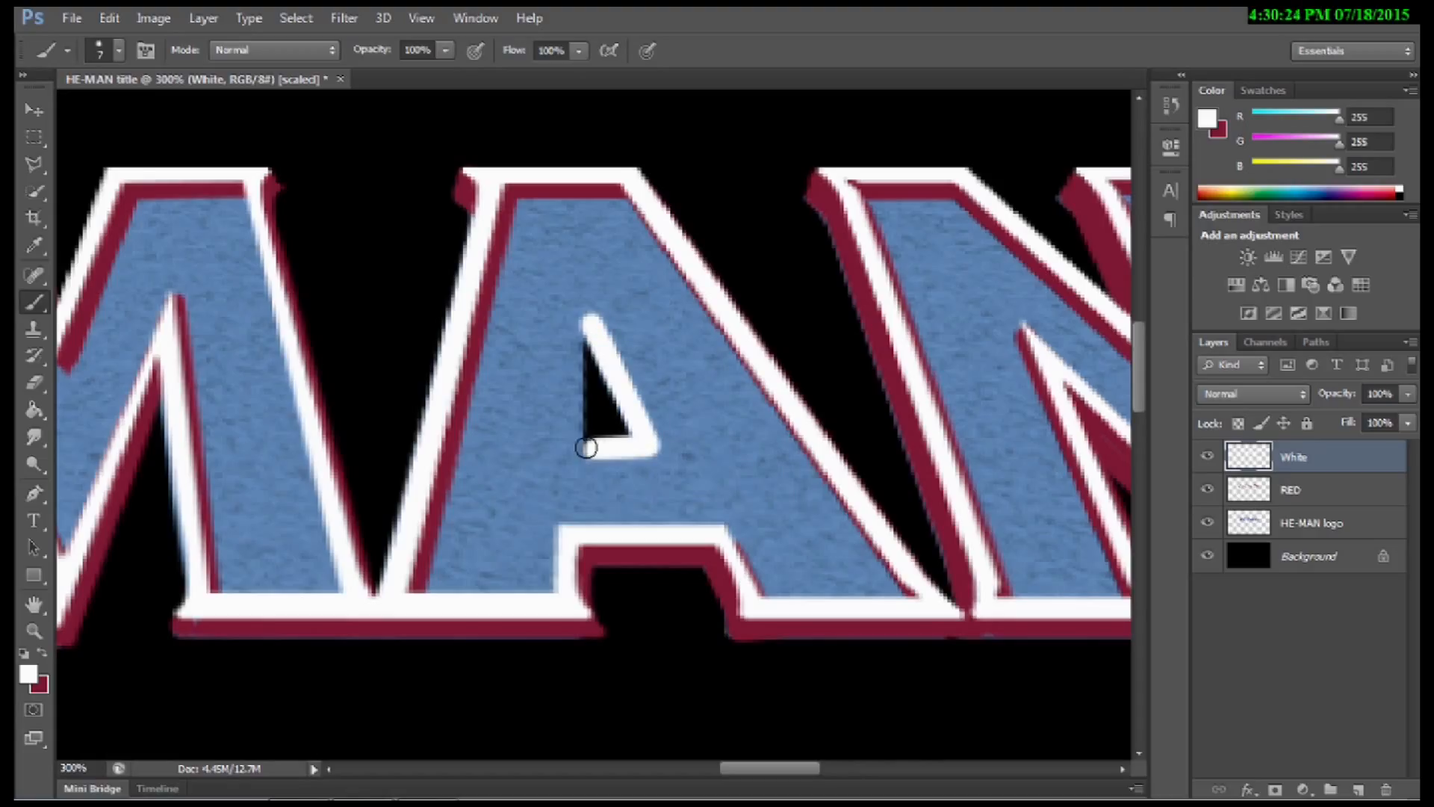
{"action": "left_click", "coordinate": [584, 448]}
{"action": "left_click", "coordinate": [584, 326], "text": "shift"}
Step: Add a dark red offset edge beneath and inside the white outline of the A's hole on the RED layer
{"action": "left_click", "coordinate": [1296, 494]}
{"action": "left_click", "coordinate": [40, 647]}
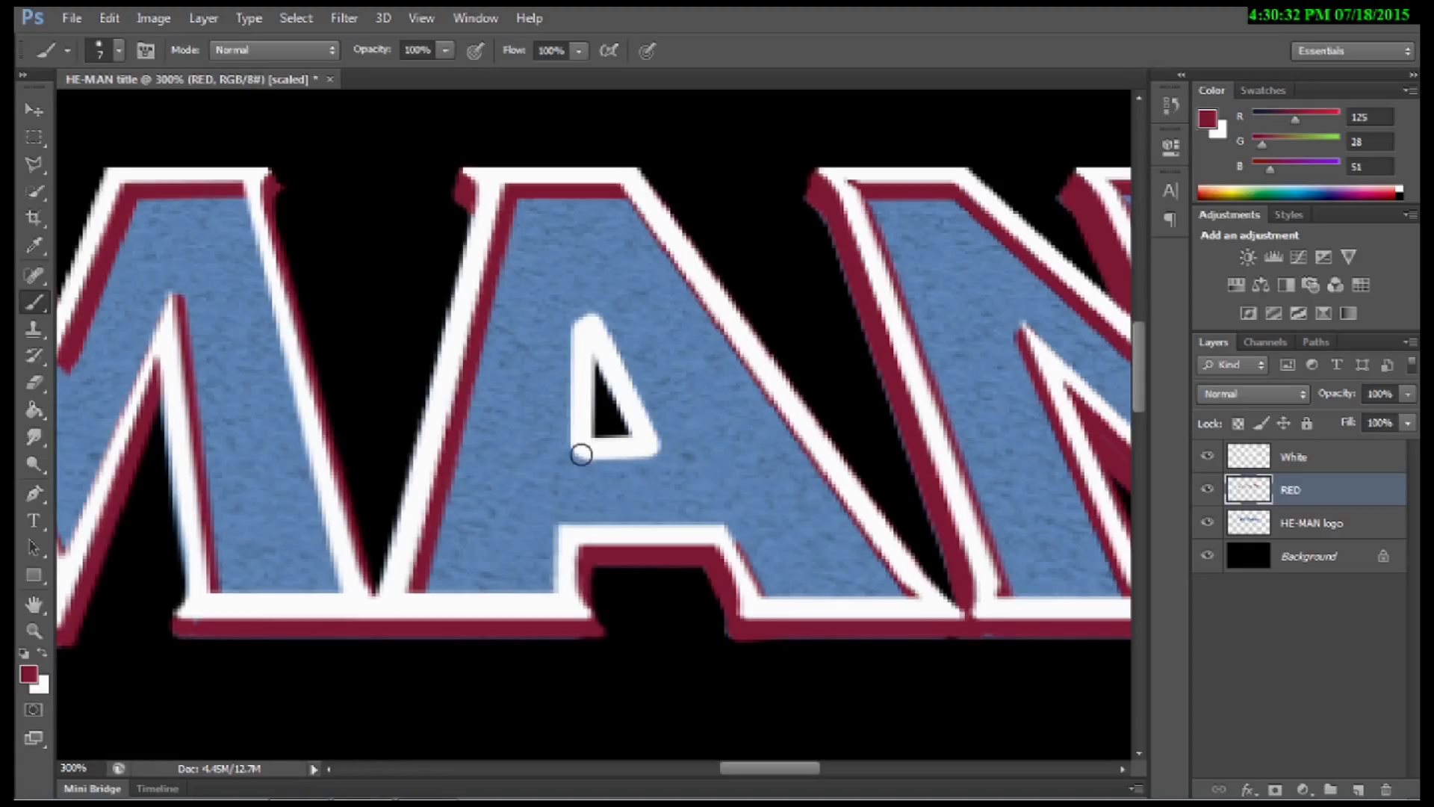
{"action": "left_click_drag", "start_coordinate": [581, 455], "coordinate": [654, 458]}
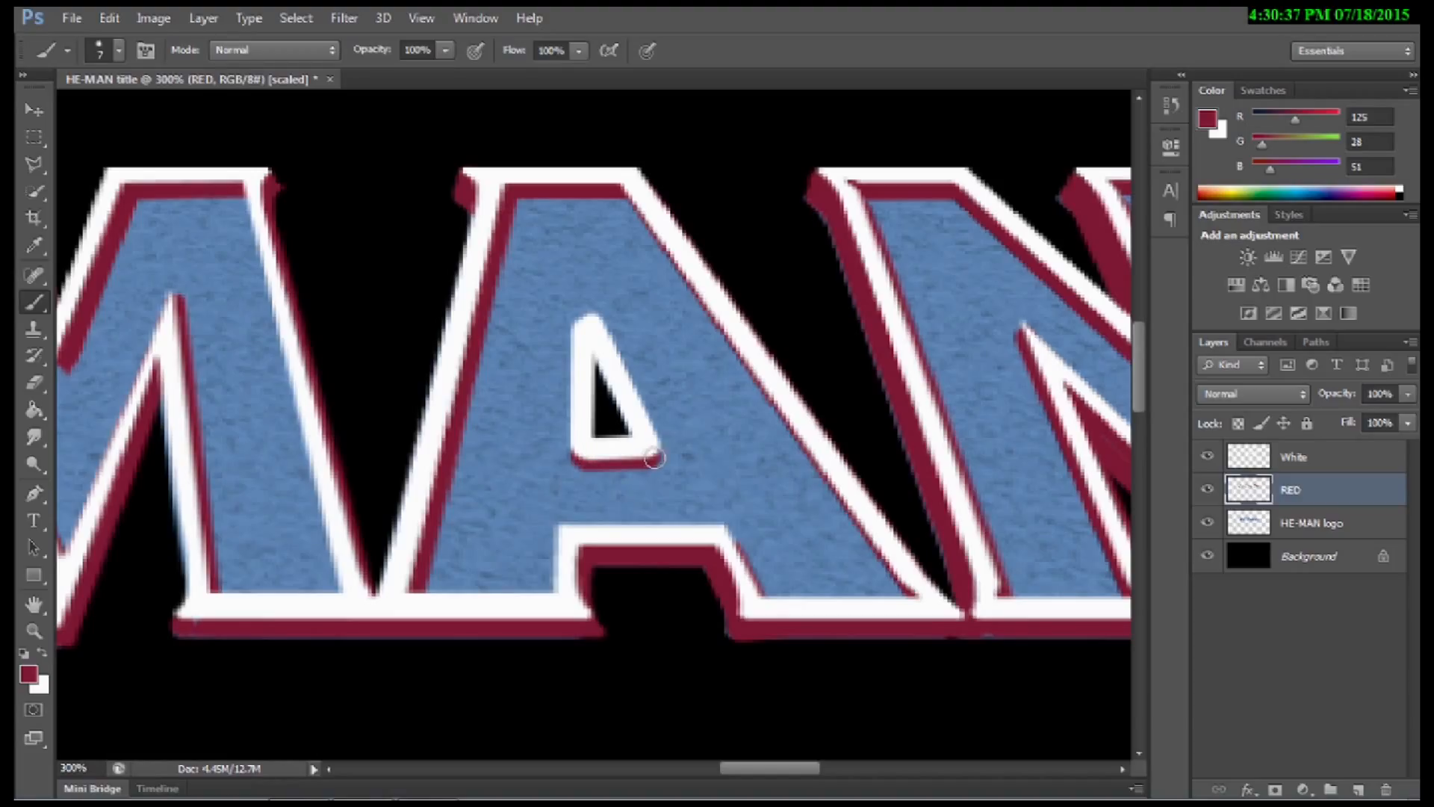
{"action": "left_click", "coordinate": [582, 333], "text": "shift"}
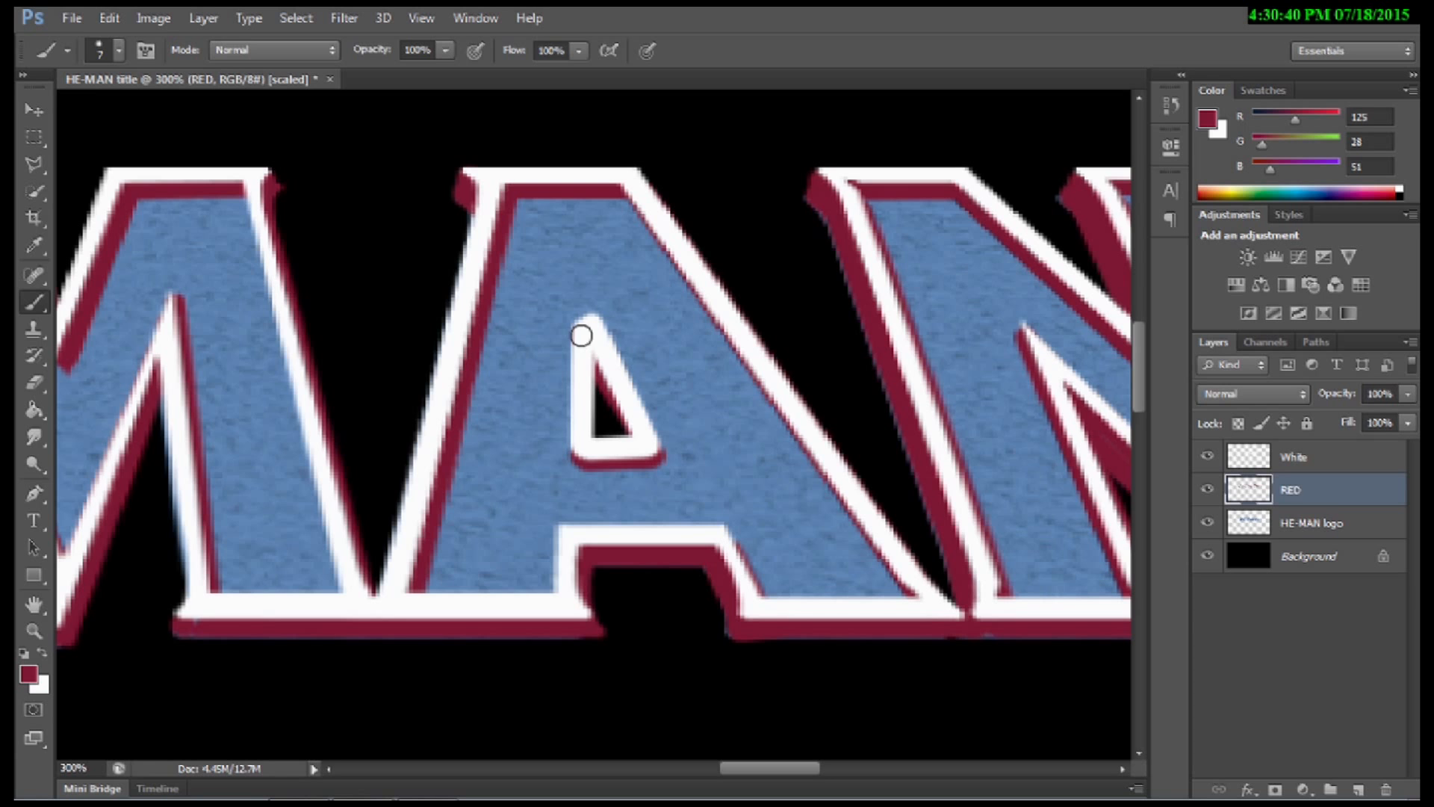
Step: Merge the White, RED and HE-MAN logo layers into a single layer
{"action": "key", "text": "z"}
{"action": "left_click", "coordinate": [625, 398], "text": "alt"}
{"action": "left_click", "coordinate": [625, 398], "text": "alt"}
{"action": "left_click", "coordinate": [625, 398], "text": "alt"}
{"action": "left_click_drag", "start_coordinate": [514, 392], "coordinate": [592, 401]}
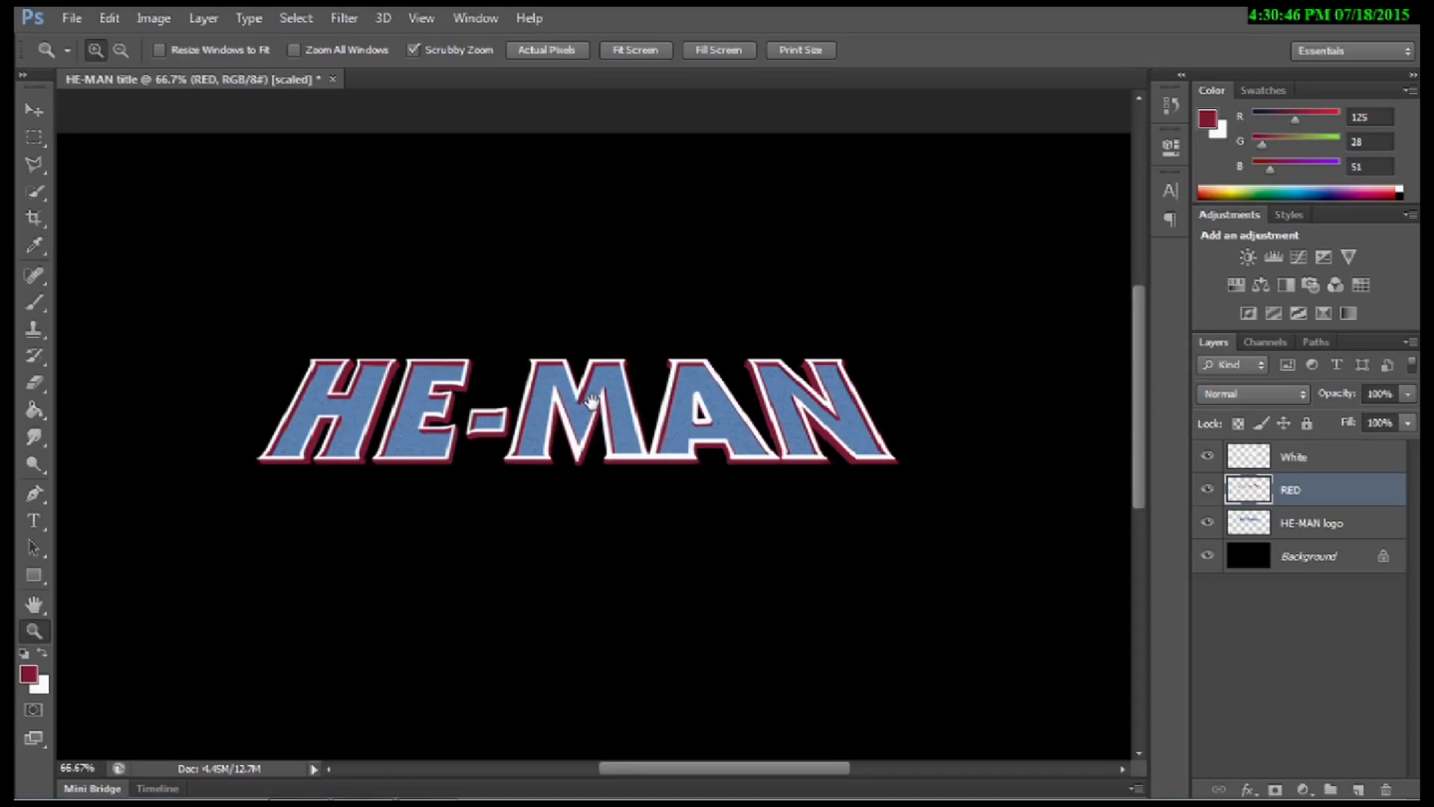
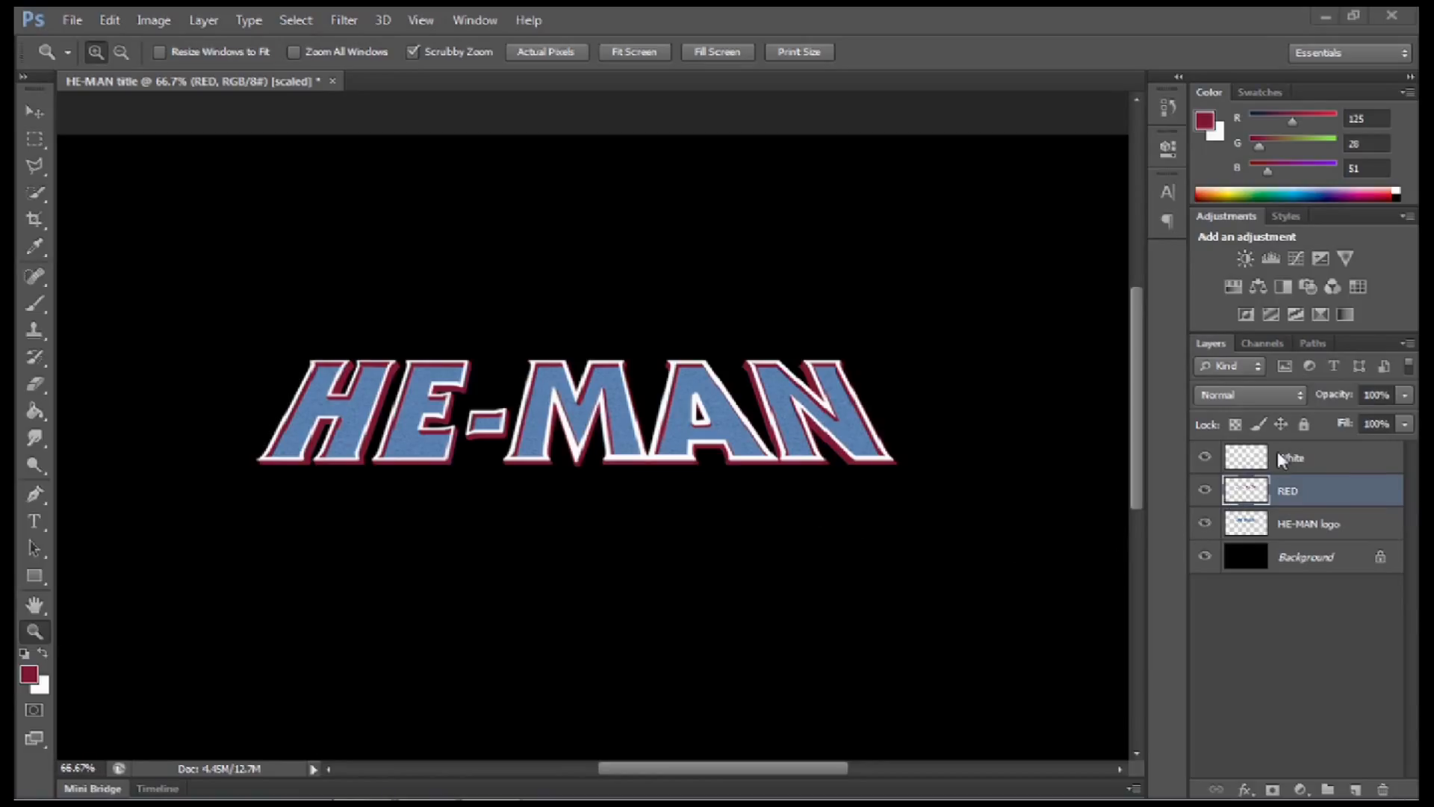
{"action": "left_click", "coordinate": [1316, 467]}
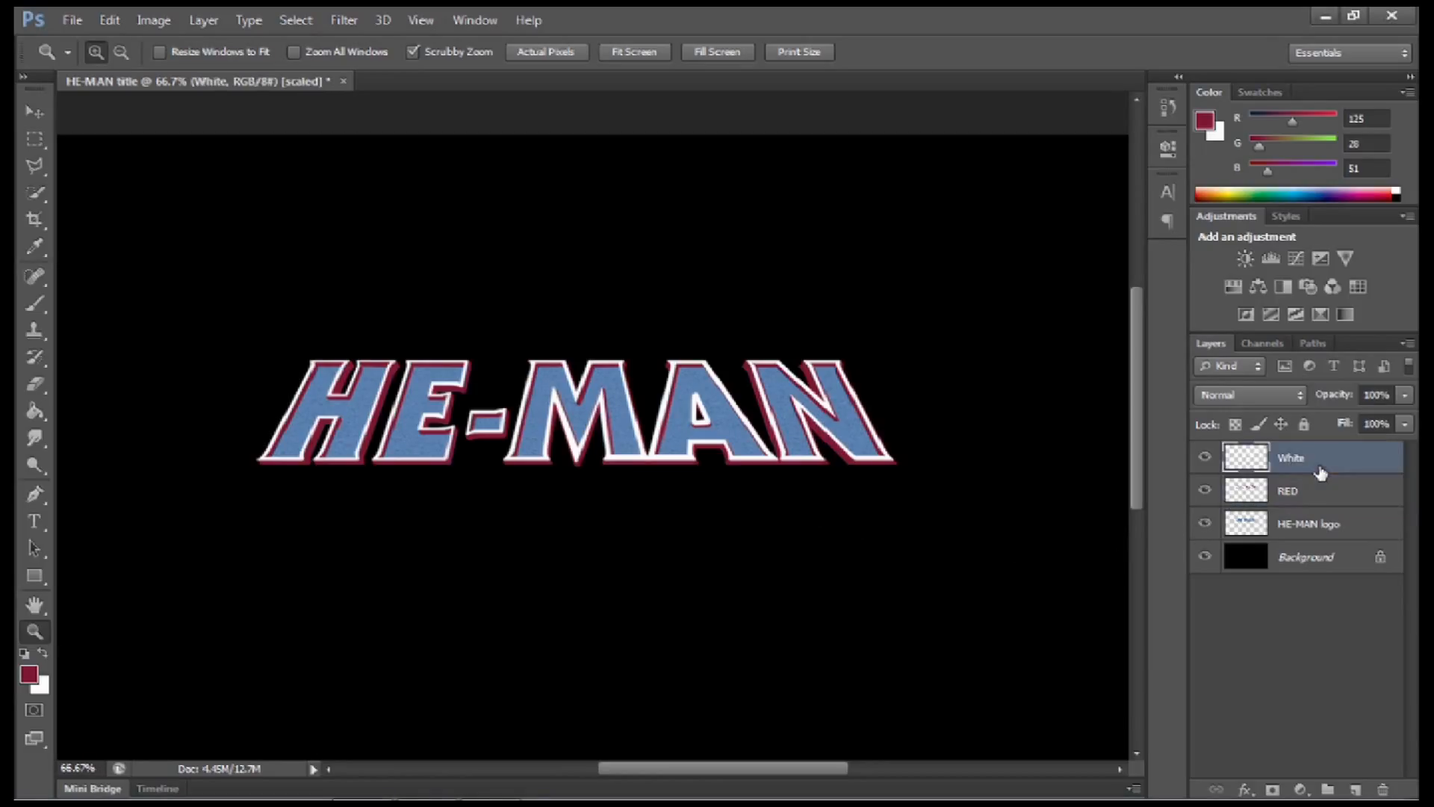
{"action": "left_click", "coordinate": [1307, 527], "text": "shift"}
{"action": "left_click", "coordinate": [202, 20]}
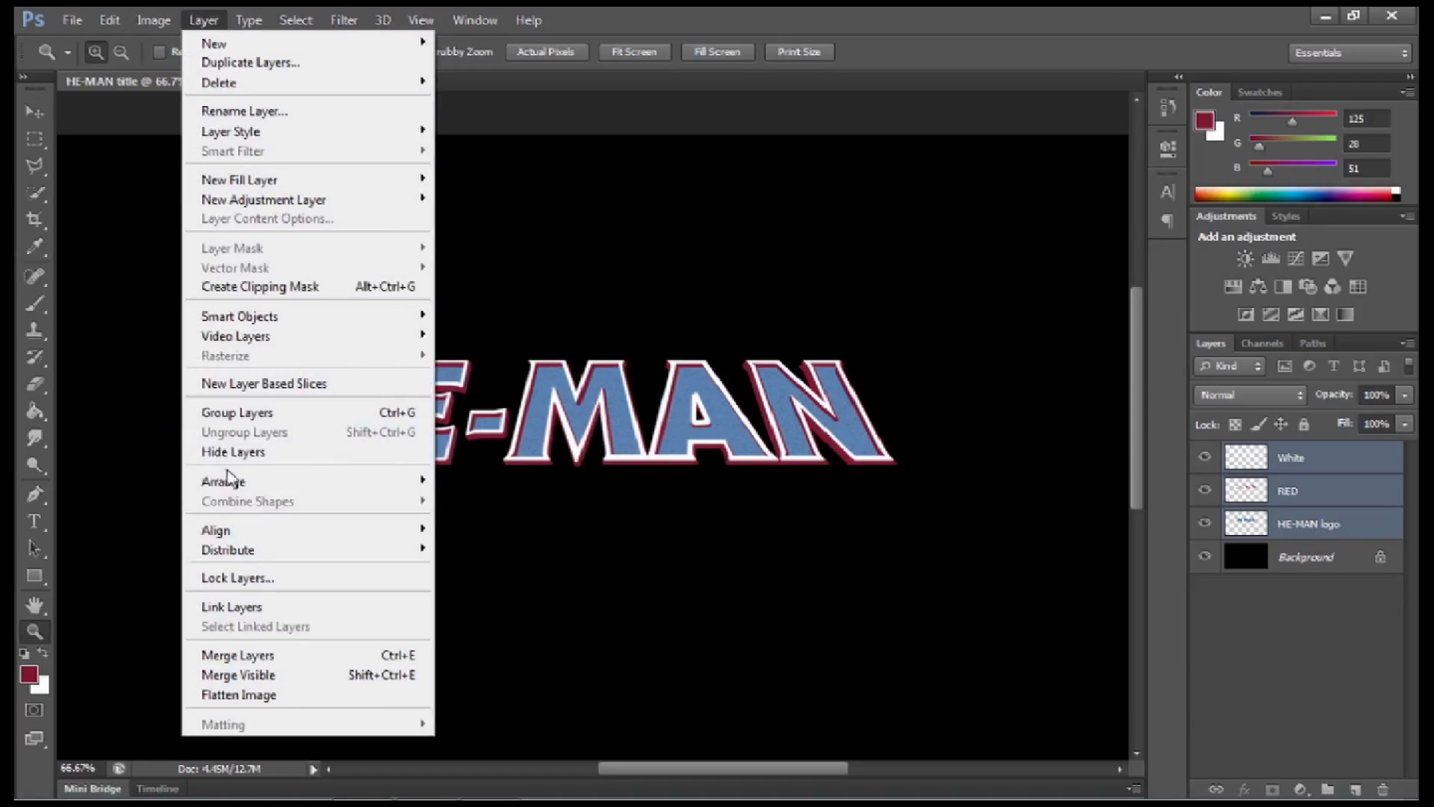
{"action": "left_click", "coordinate": [278, 657]}
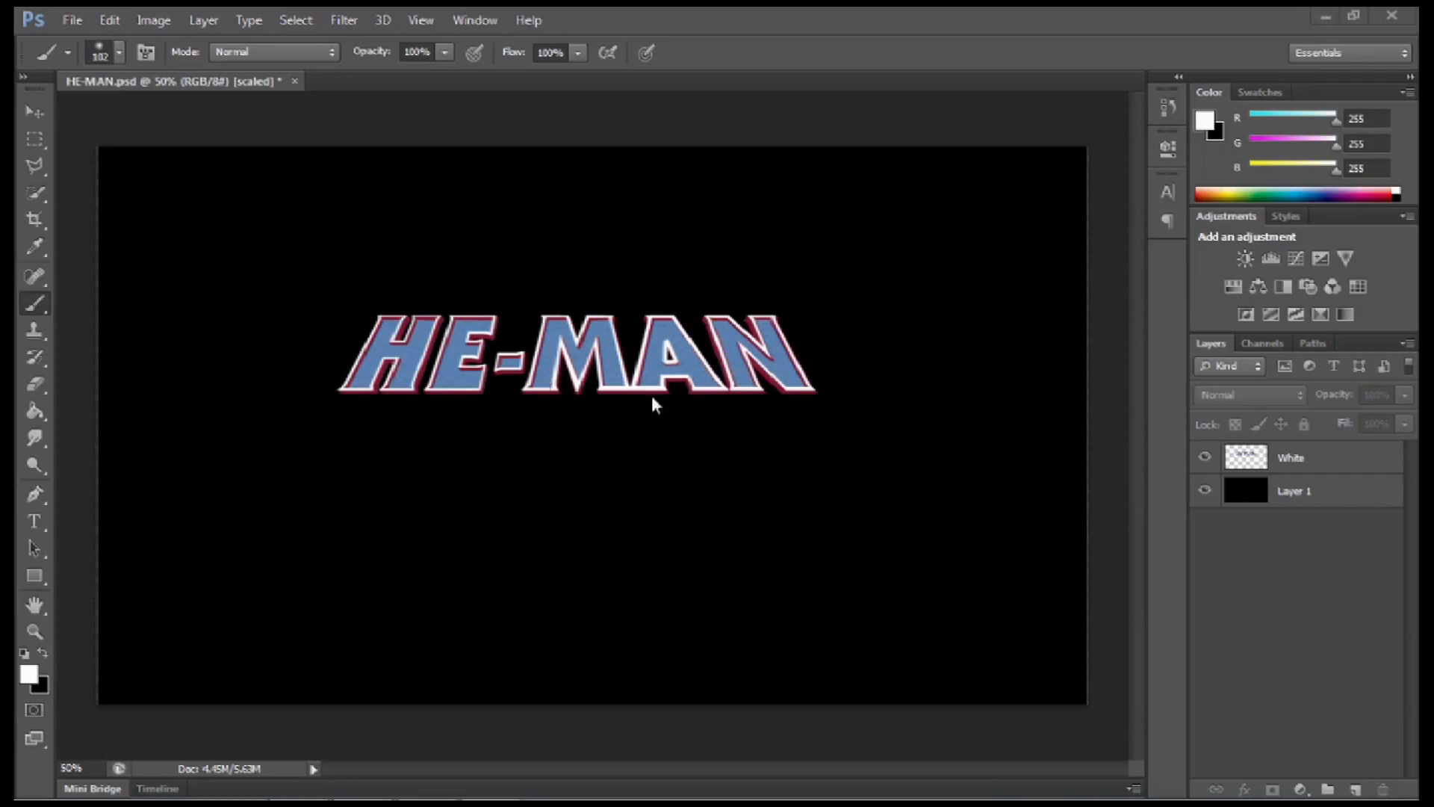
Step: Duplicate the merged White layer and apply a Gaussian Blur with a reduced radius to the copy for a glow
{"action": "left_click", "coordinate": [1306, 463]}
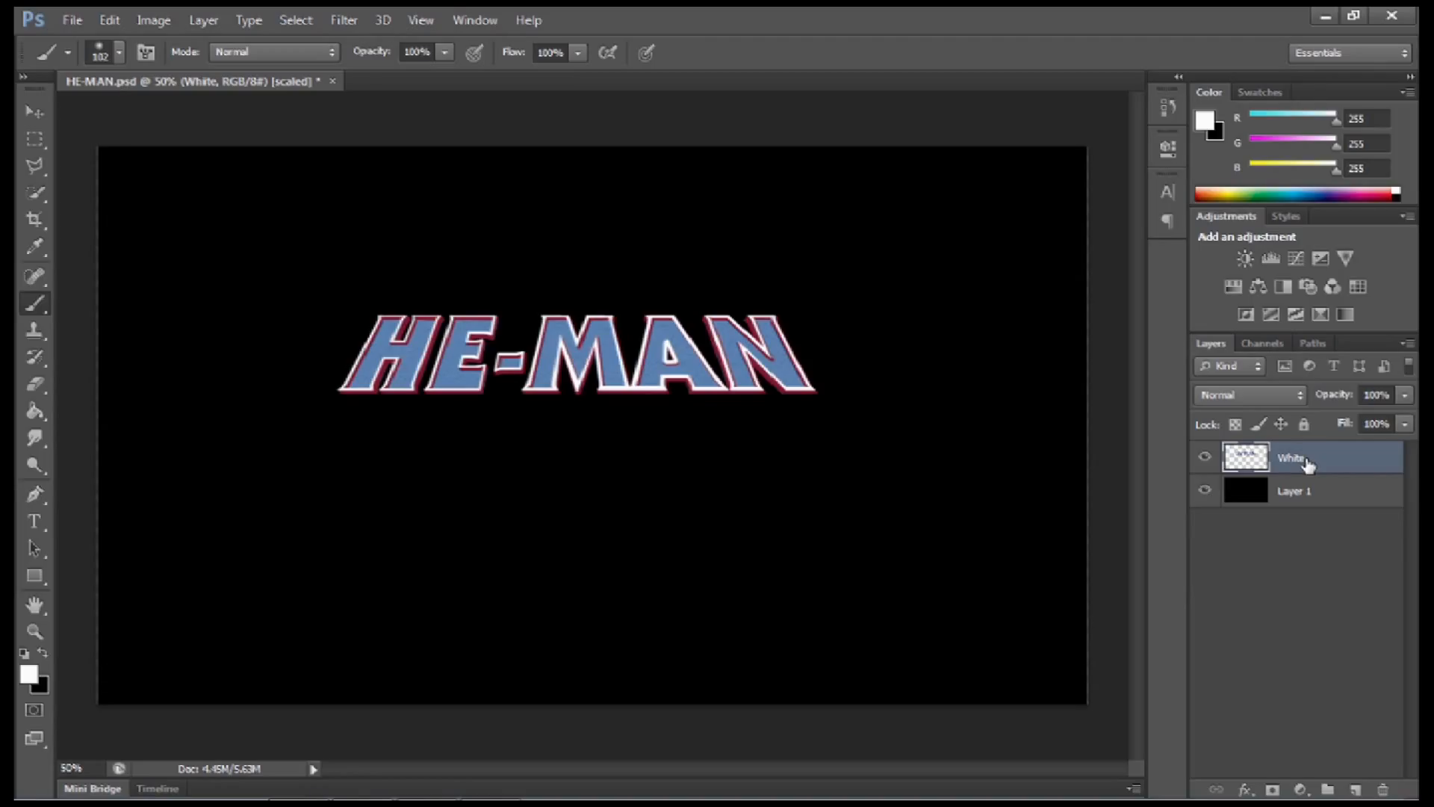
{"action": "key", "text": "ctrl+j"}
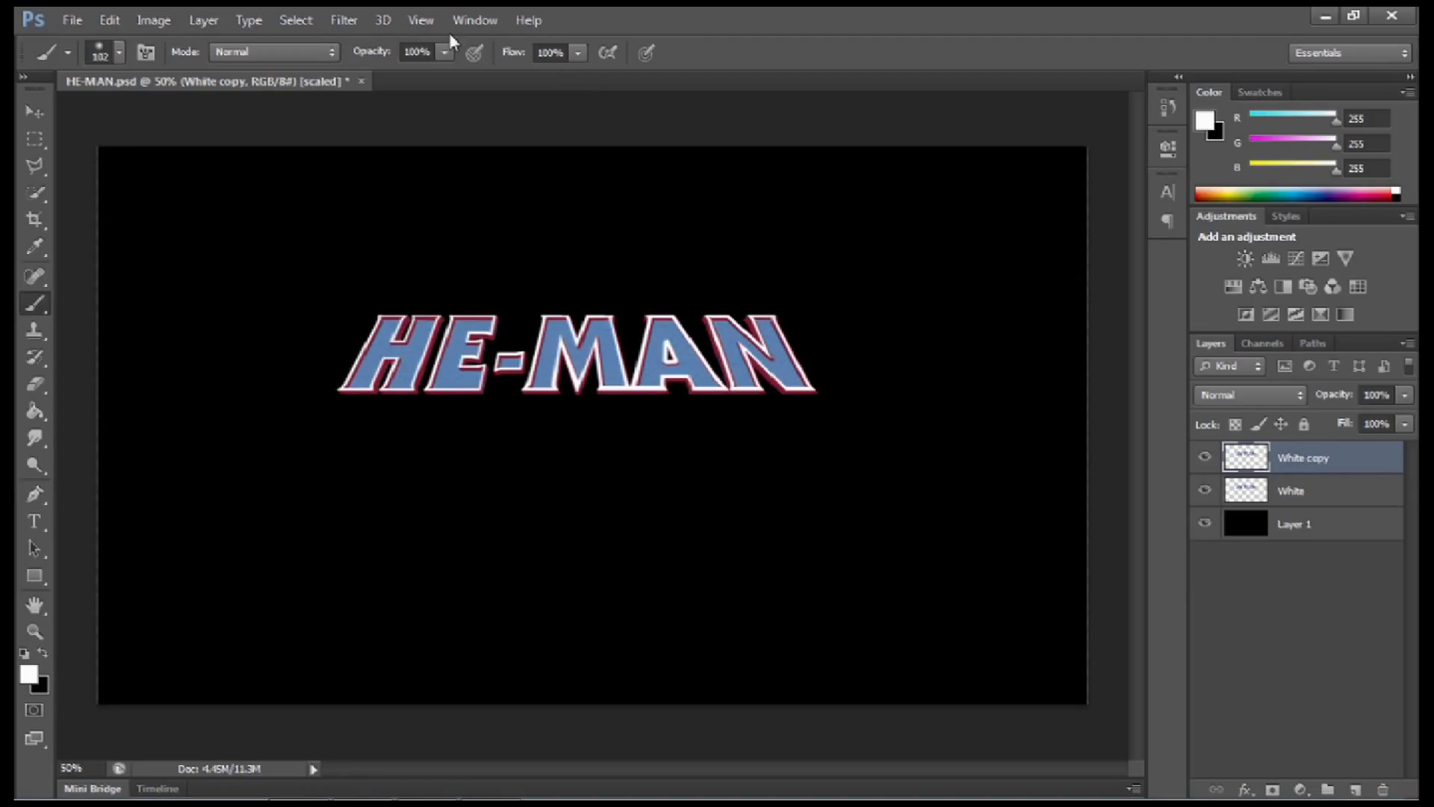
{"action": "left_click", "coordinate": [344, 20]}
{"action": "mouse_move", "coordinate": [434, 229]}
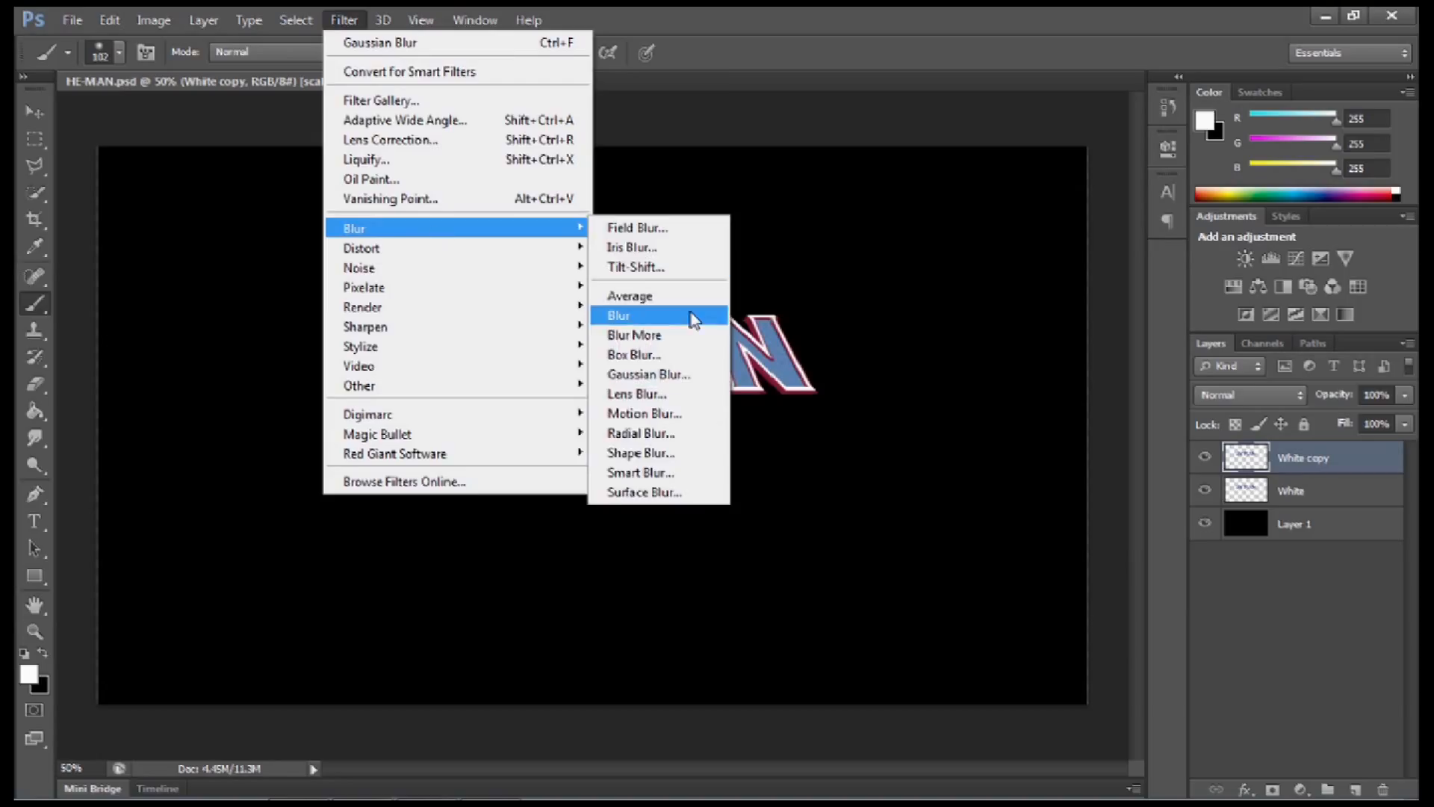
{"action": "left_click", "coordinate": [646, 374]}
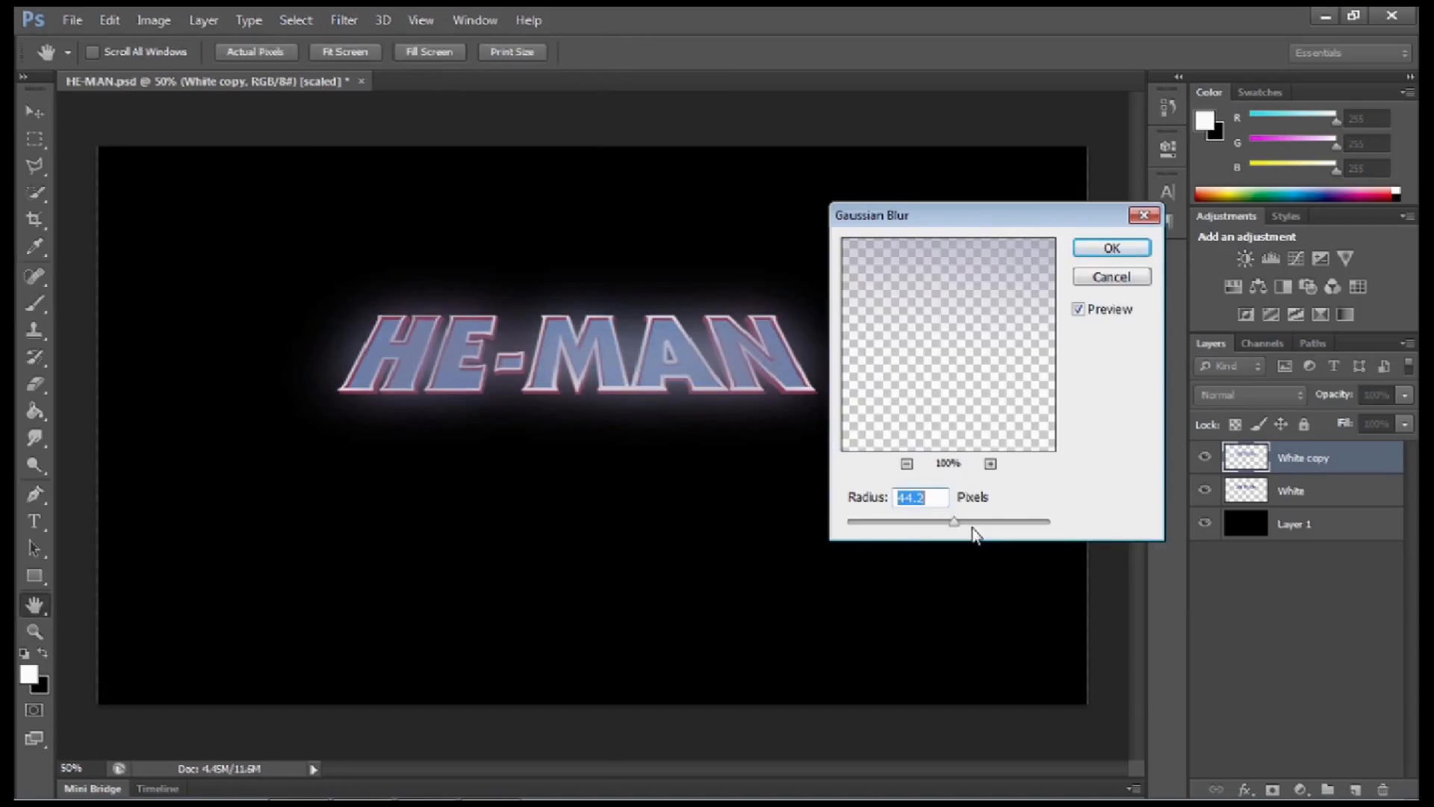
{"action": "mouse_move", "coordinate": [955, 525]}
{"action": "left_mouse_down"}
{"action": "mouse_move", "coordinate": [934, 532]}
{"action": "mouse_move", "coordinate": [986, 531]}
{"action": "mouse_move", "coordinate": [940, 532]}
{"action": "left_mouse_up"}
{"action": "key", "text": "b"}
{"action": "left_click", "coordinate": [1107, 250]}
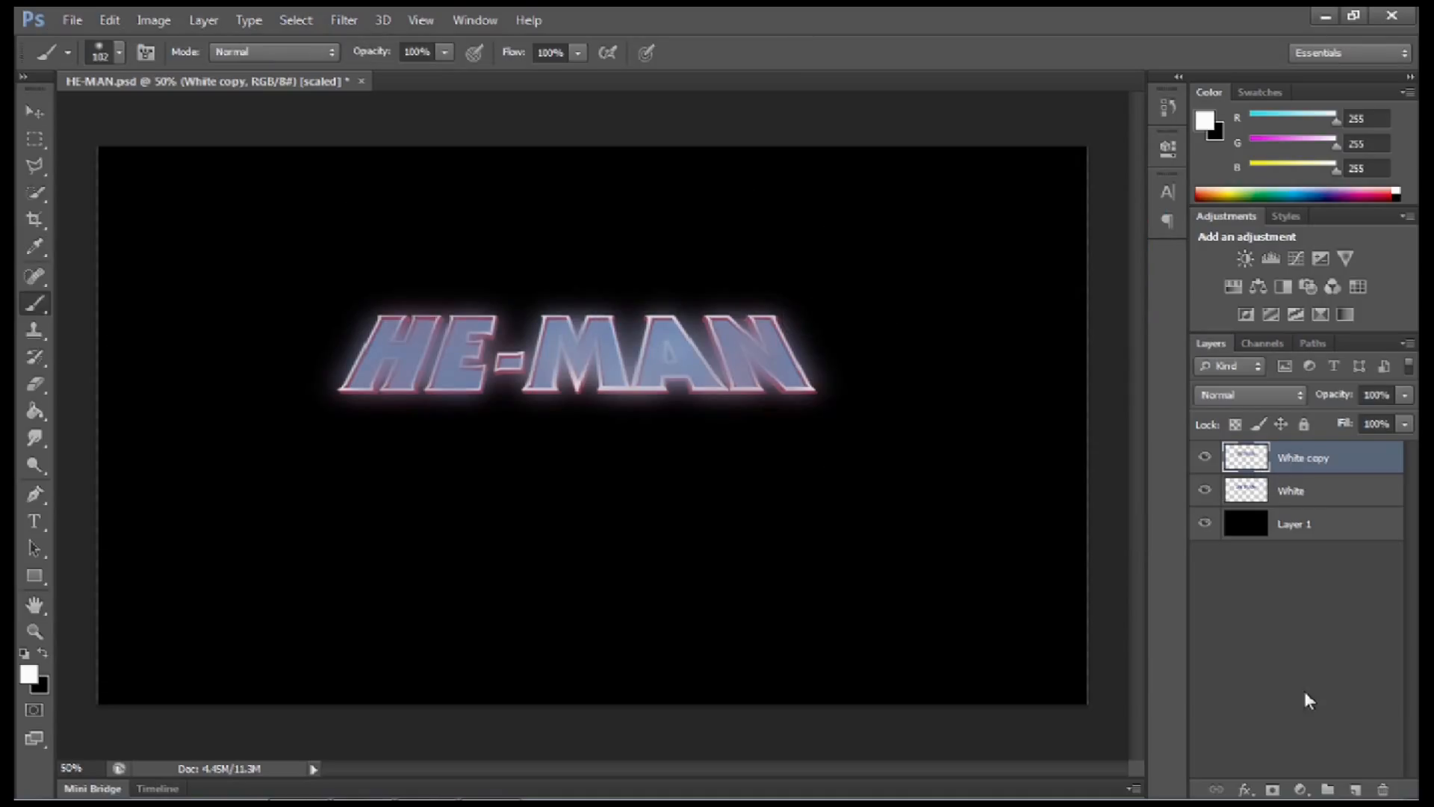
Step: Add a new layer on top and paint a soft straight white band across the upper half of the HE-MAN letters
{"action": "left_click", "coordinate": [1356, 790]}
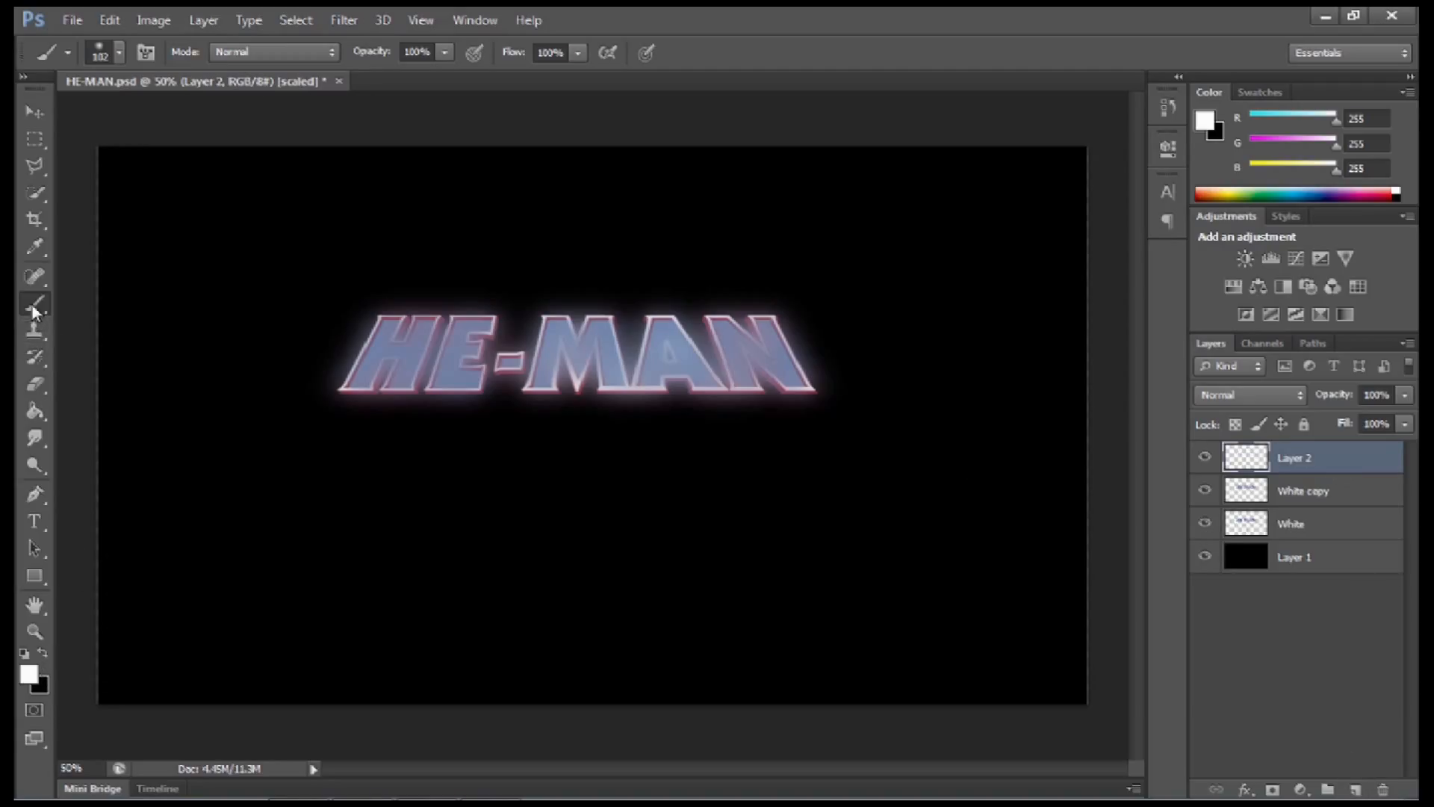
{"action": "left_click", "coordinate": [384, 329]}
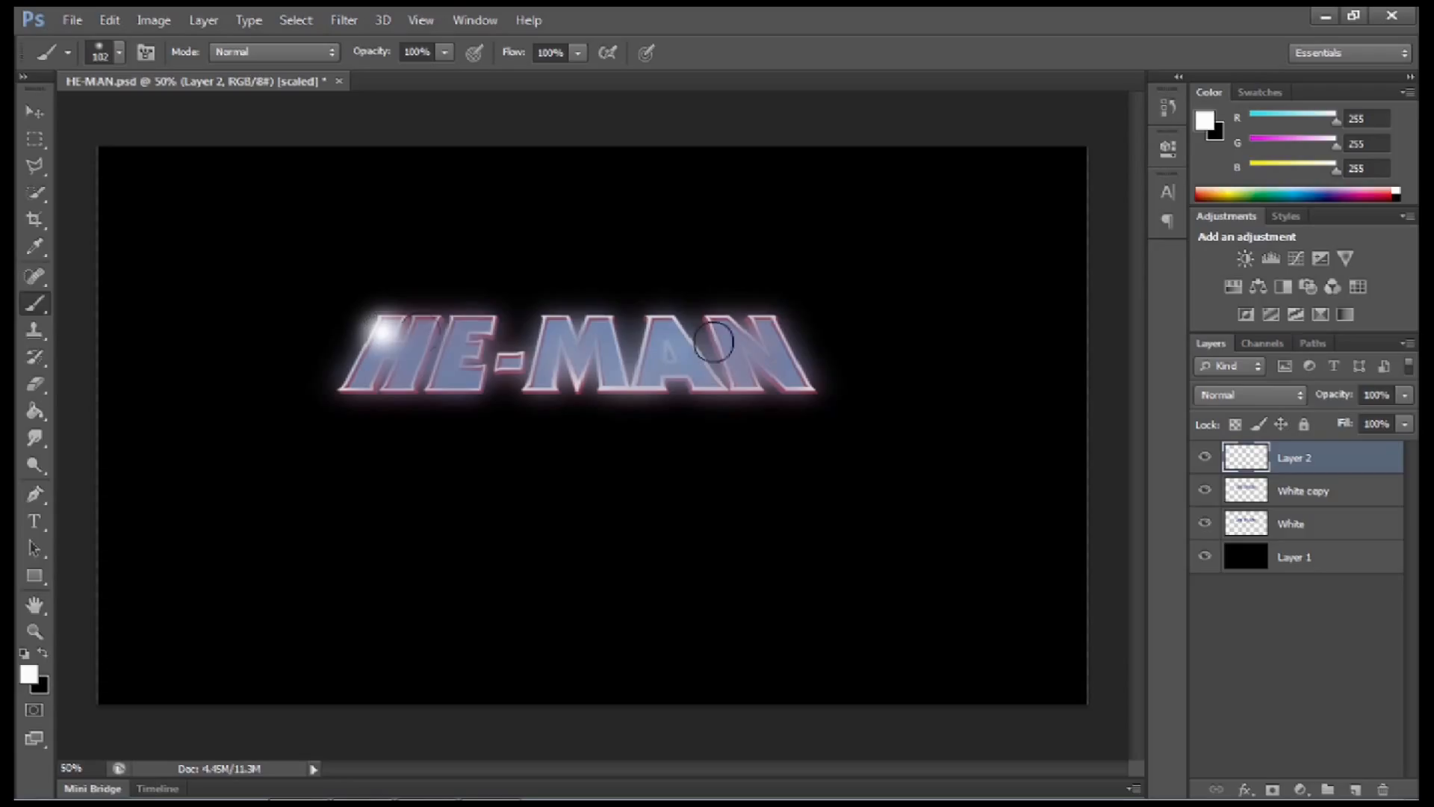
{"action": "left_click", "coordinate": [771, 329], "text": "shift"}
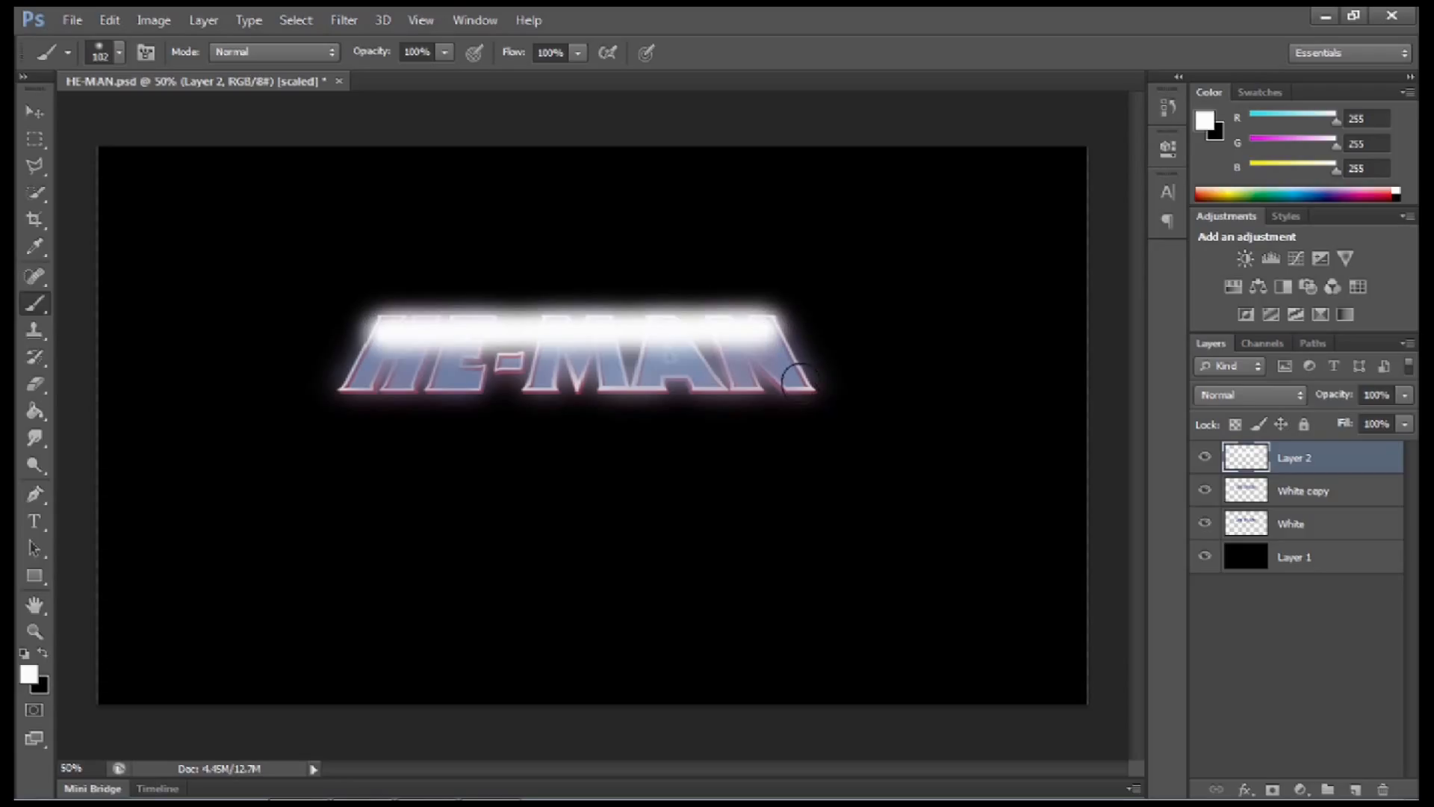
Step: Paint straight soft white bands across the bottom edge and the middle of the HE-MAN letters on Layer 2
{"action": "left_click", "coordinate": [797, 377]}
{"action": "left_click", "coordinate": [360, 377], "text": "shift"}
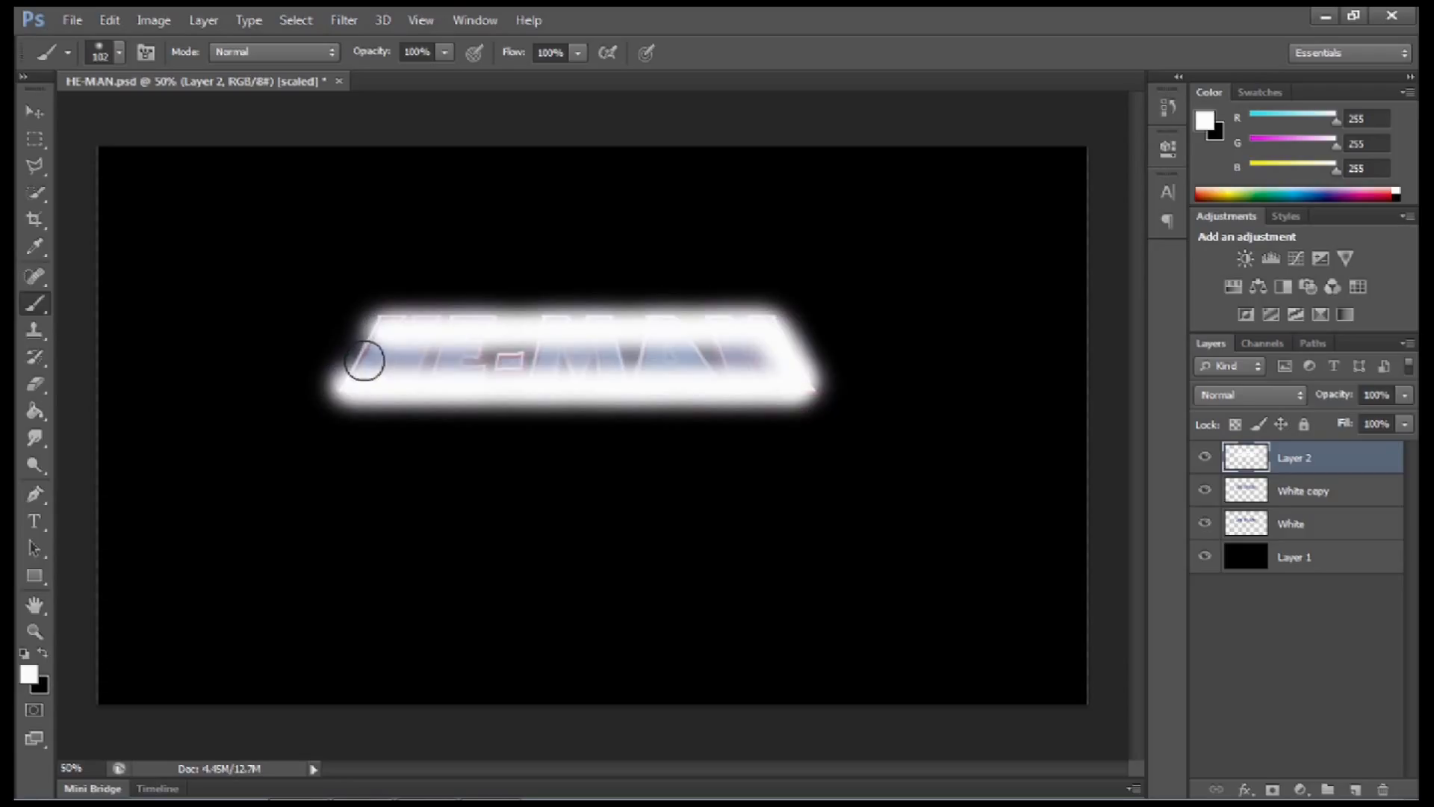
{"action": "left_click", "coordinate": [368, 351]}
{"action": "left_click", "coordinate": [753, 357], "text": "shift"}
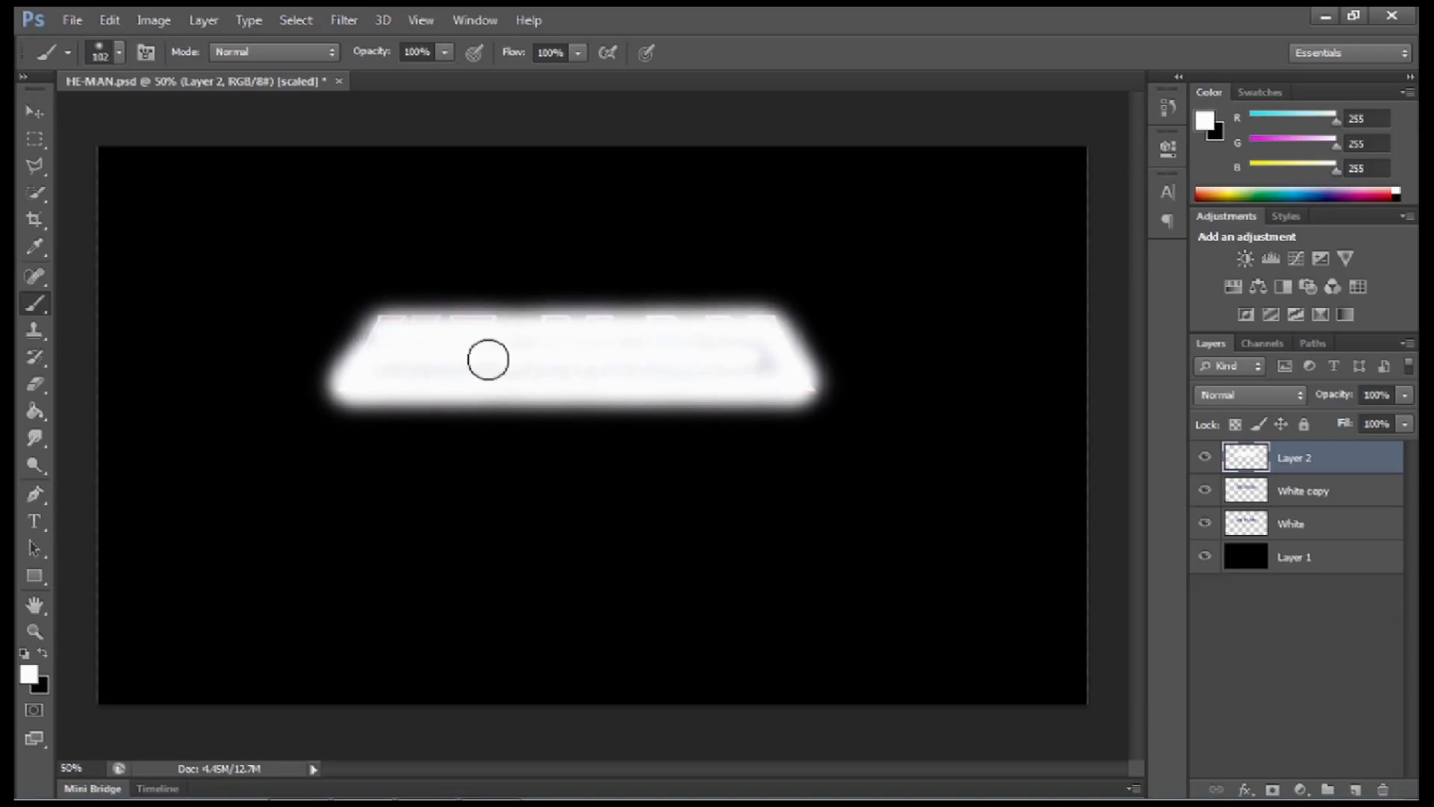
Step: Apply a Gaussian Blur with a radius of 63.5 pixels to the white paint on Layer 2
{"action": "left_click", "coordinate": [345, 21]}
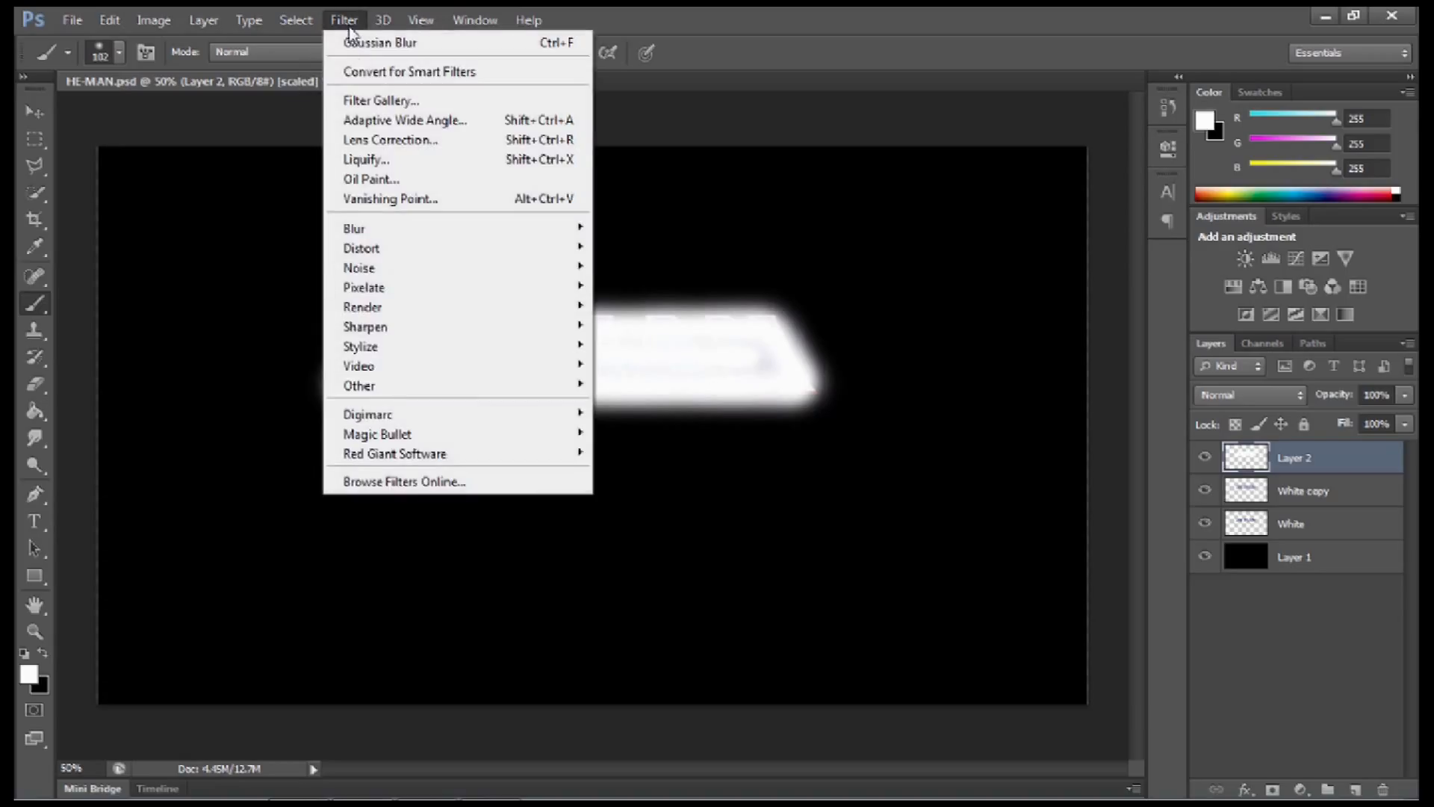
{"action": "mouse_move", "coordinate": [451, 233]}
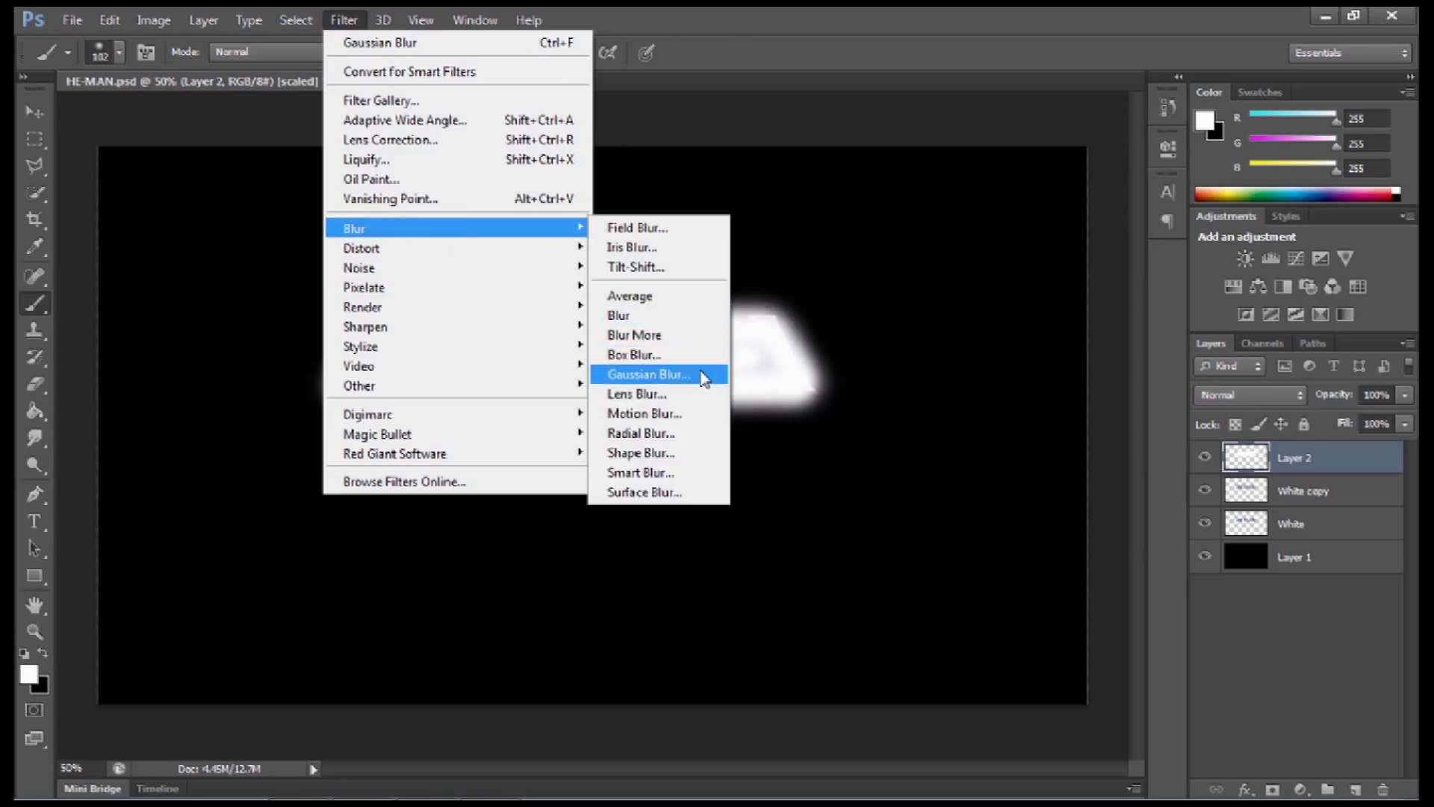
{"action": "left_click", "coordinate": [703, 376]}
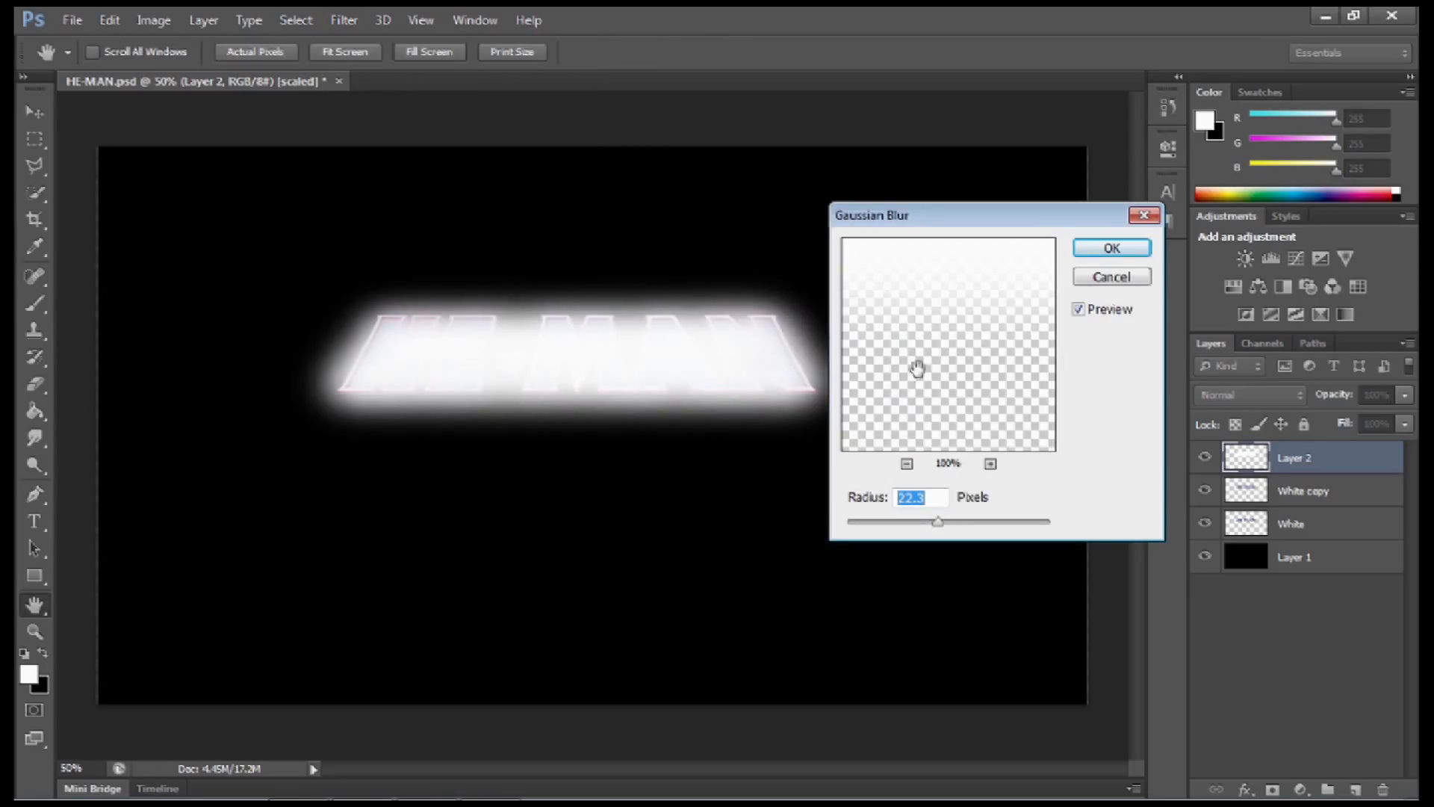
{"action": "left_click_drag", "start_coordinate": [938, 522], "coordinate": [968, 521]}
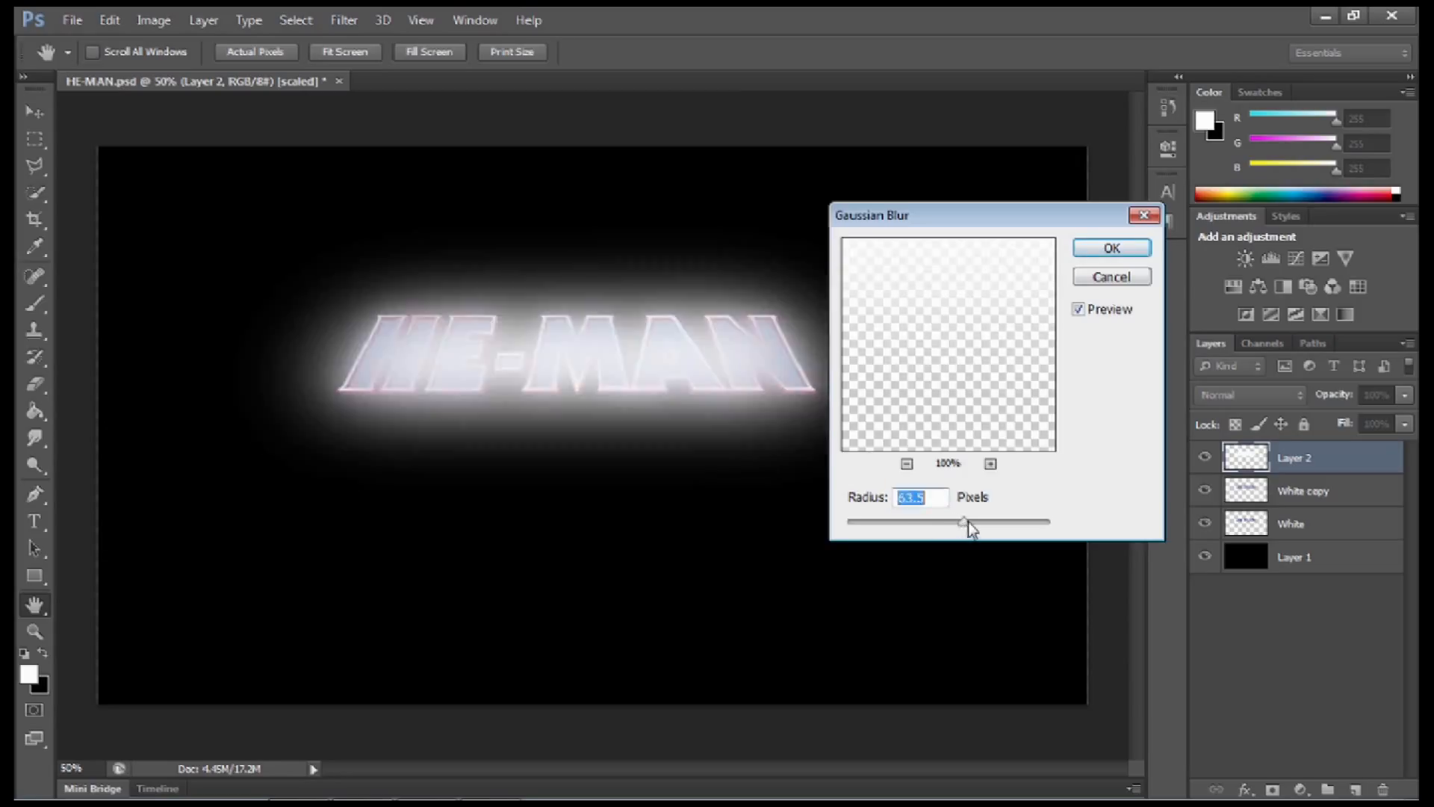
{"action": "left_click", "coordinate": [1093, 252]}
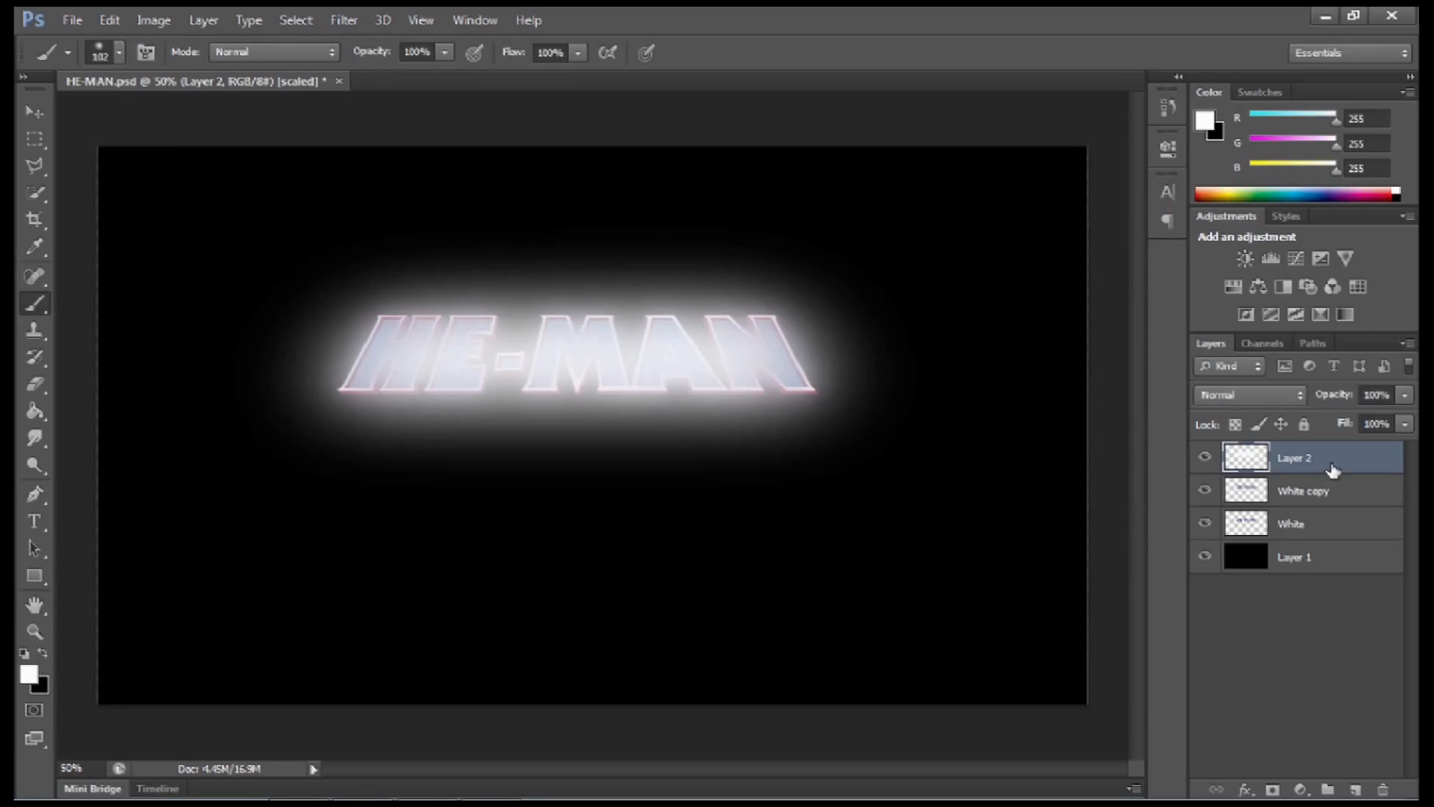
Step: Add a new layer on top and set the foreground color to dark red (ac0a0a)
{"action": "left_click", "coordinate": [1355, 788]}
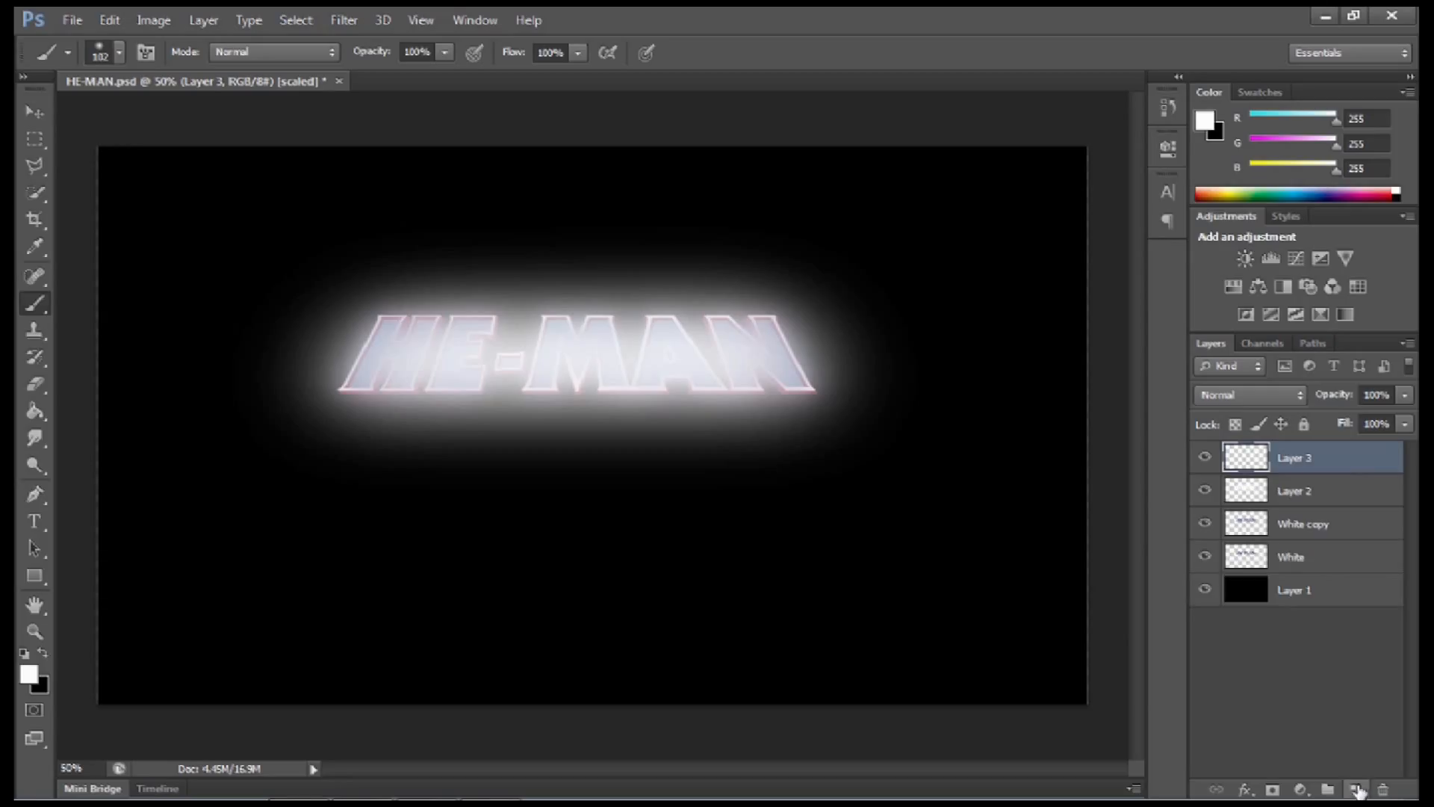
{"action": "left_click", "coordinate": [30, 674]}
{"action": "mouse_move", "coordinate": [638, 262]}
{"action": "left_mouse_down"}
{"action": "mouse_move", "coordinate": [650, 282]}
{"action": "mouse_move", "coordinate": [685, 278]}
{"action": "left_mouse_up"}
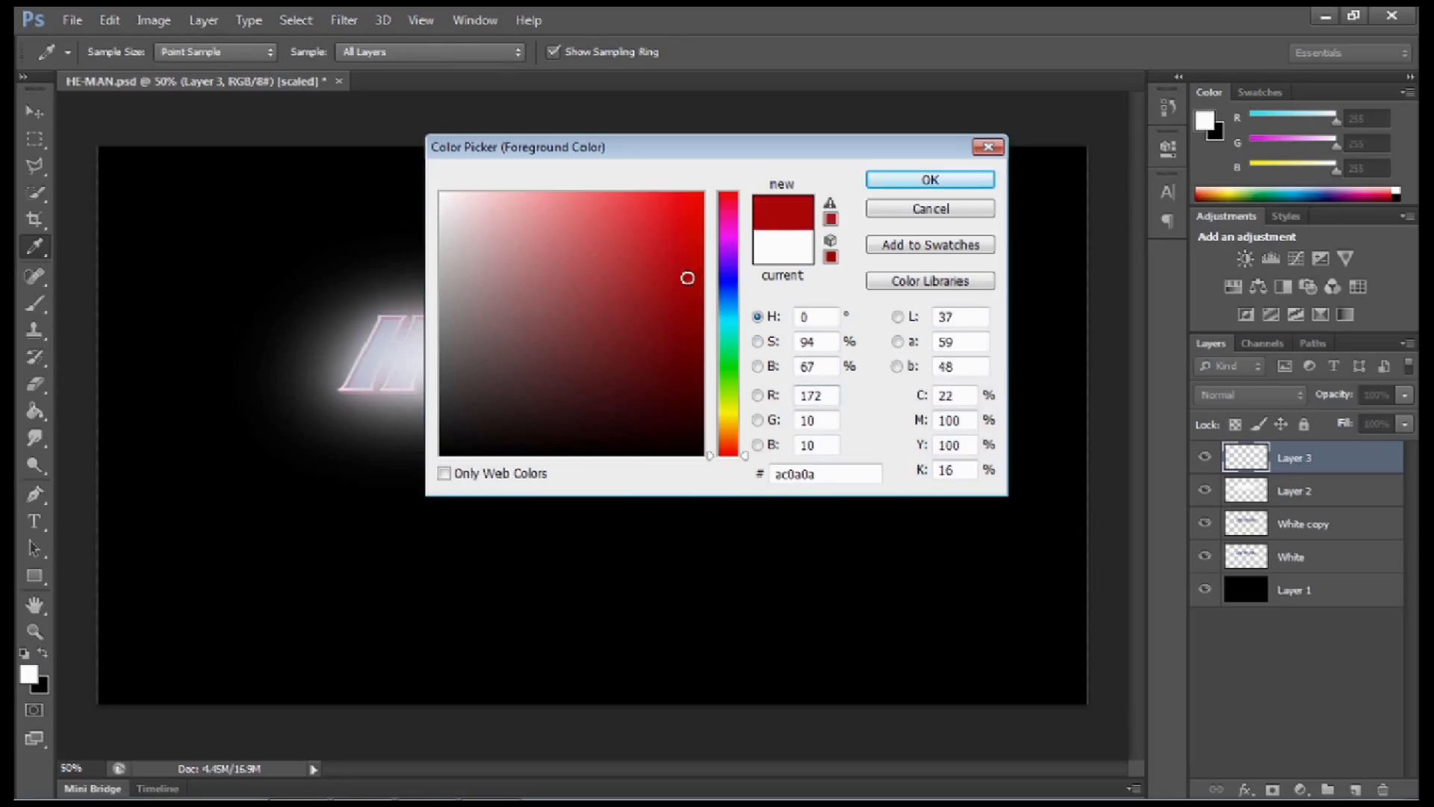
{"action": "left_click", "coordinate": [957, 180]}
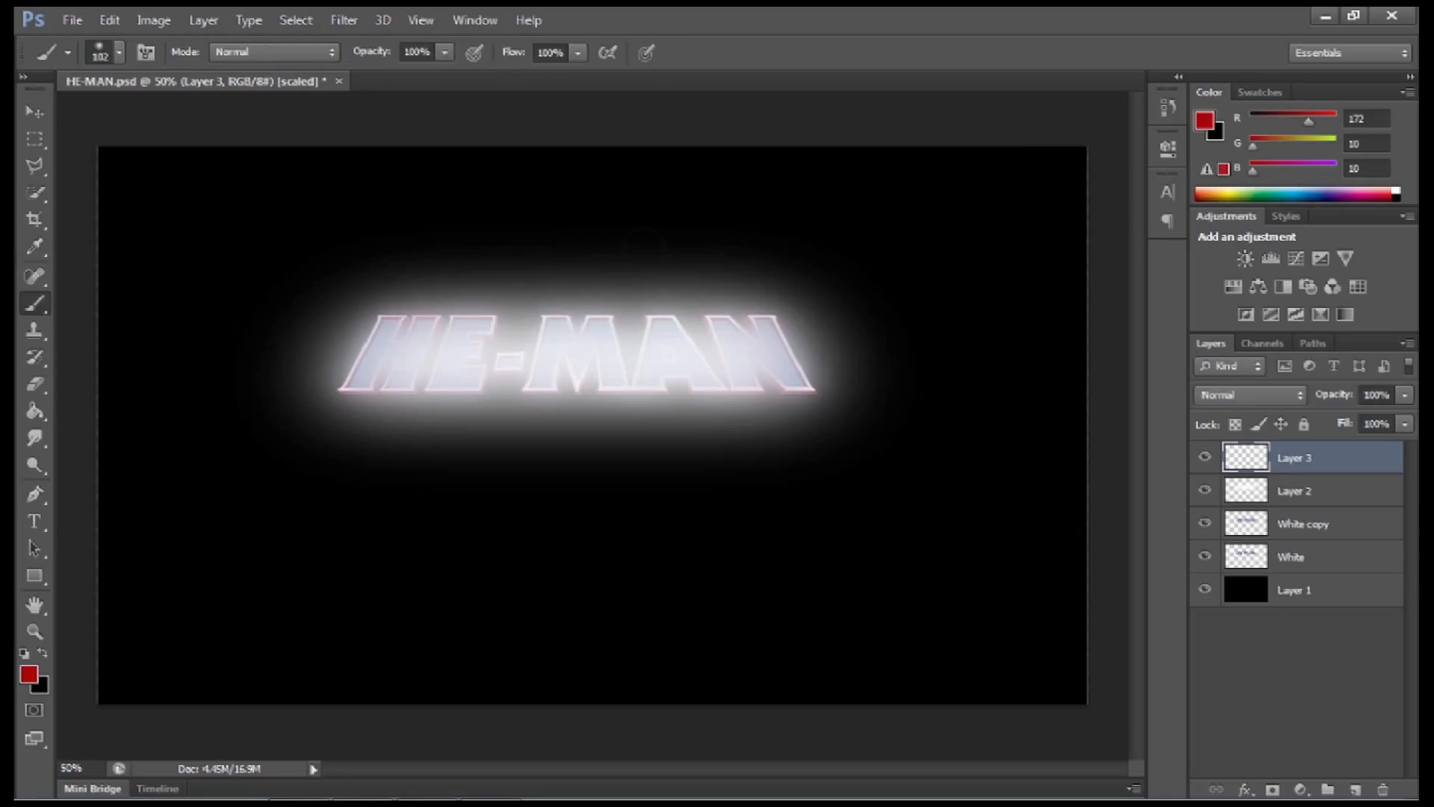
Step: Paint a closed soft red frame of straight strokes around the HE-MAN letters on Layer 3
{"action": "left_click", "coordinate": [384, 279]}
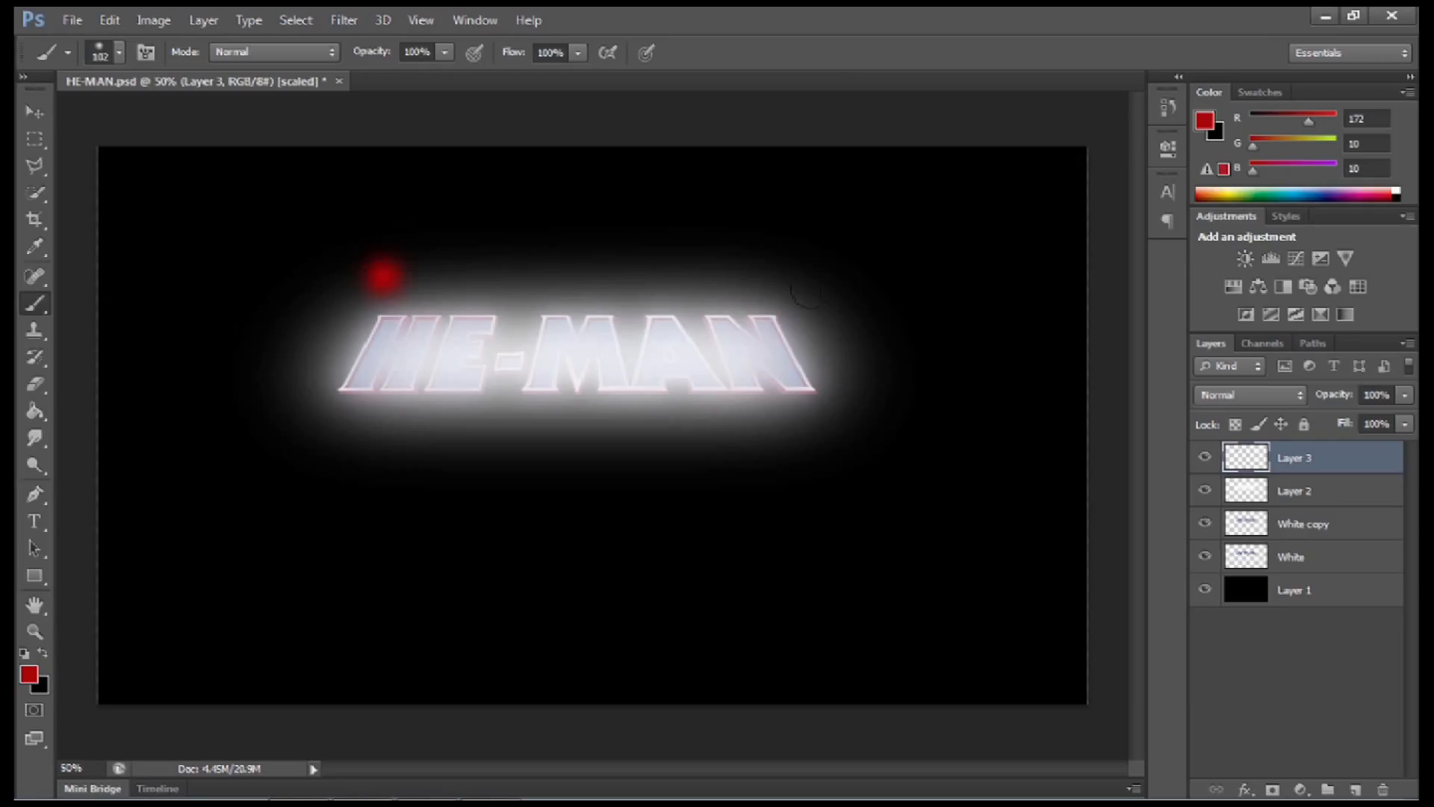
{"action": "left_click", "coordinate": [805, 287], "text": "shift"}
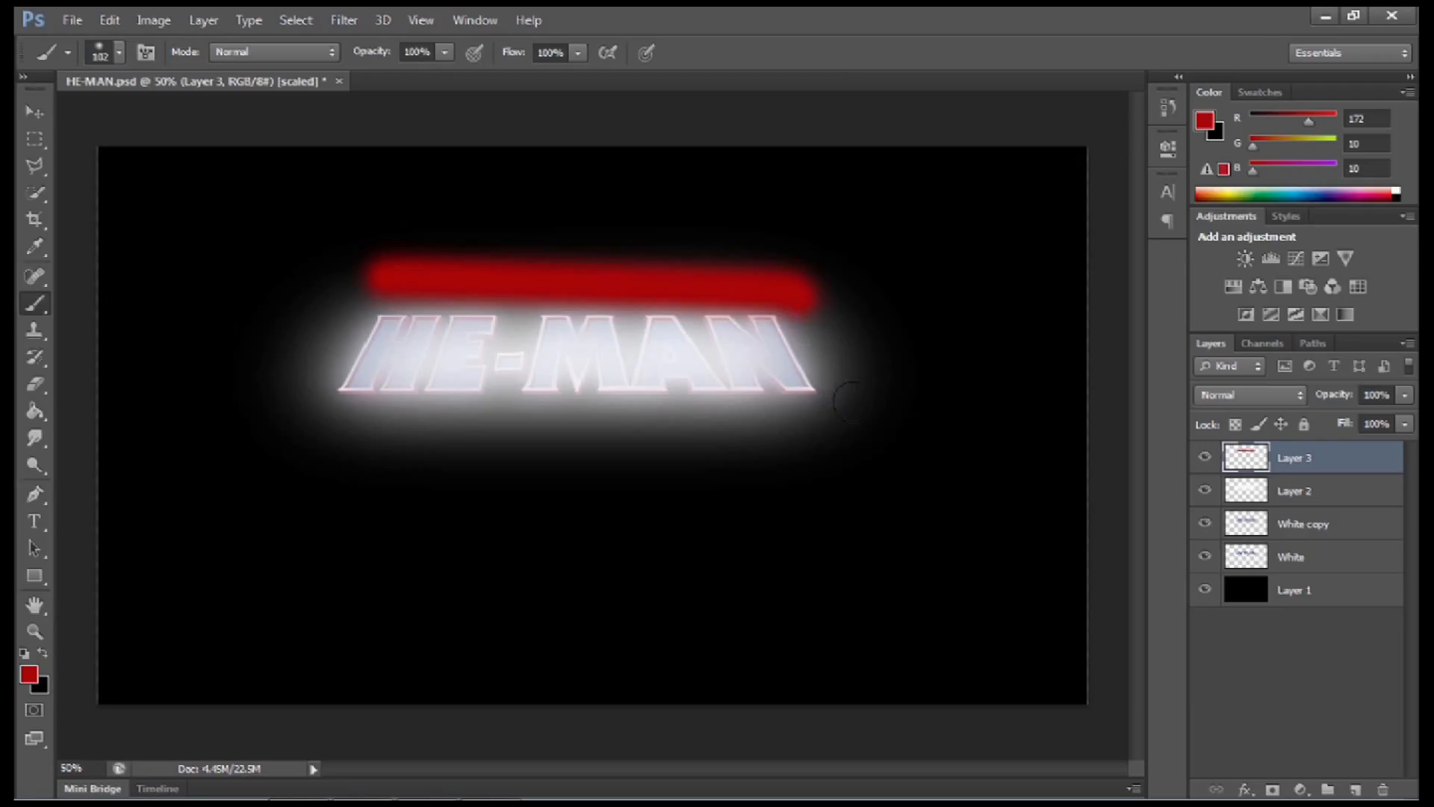
{"action": "left_click", "coordinate": [853, 417], "text": "shift"}
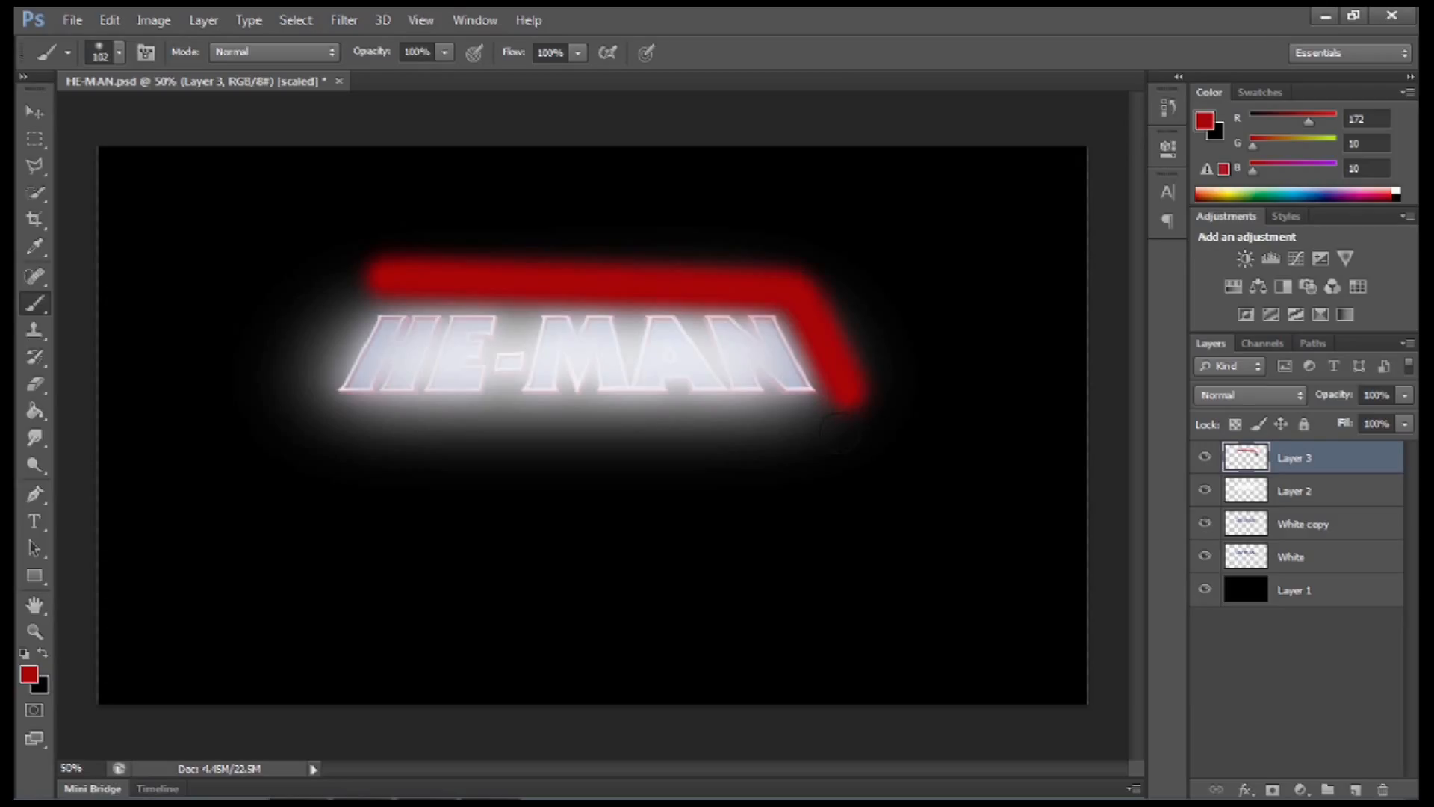
{"action": "left_click", "coordinate": [325, 419], "text": "shift"}
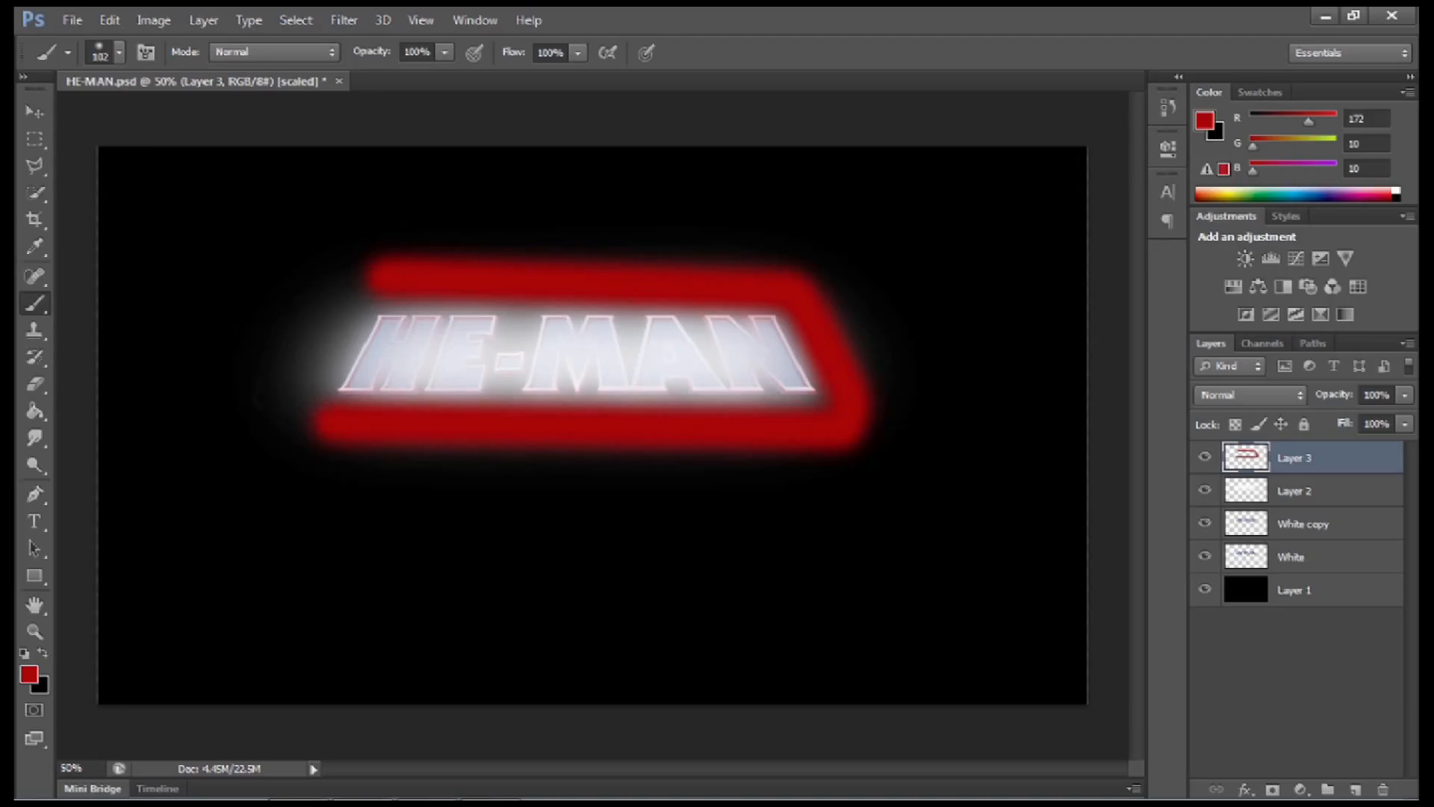
{"action": "left_click", "coordinate": [299, 427], "text": "shift"}
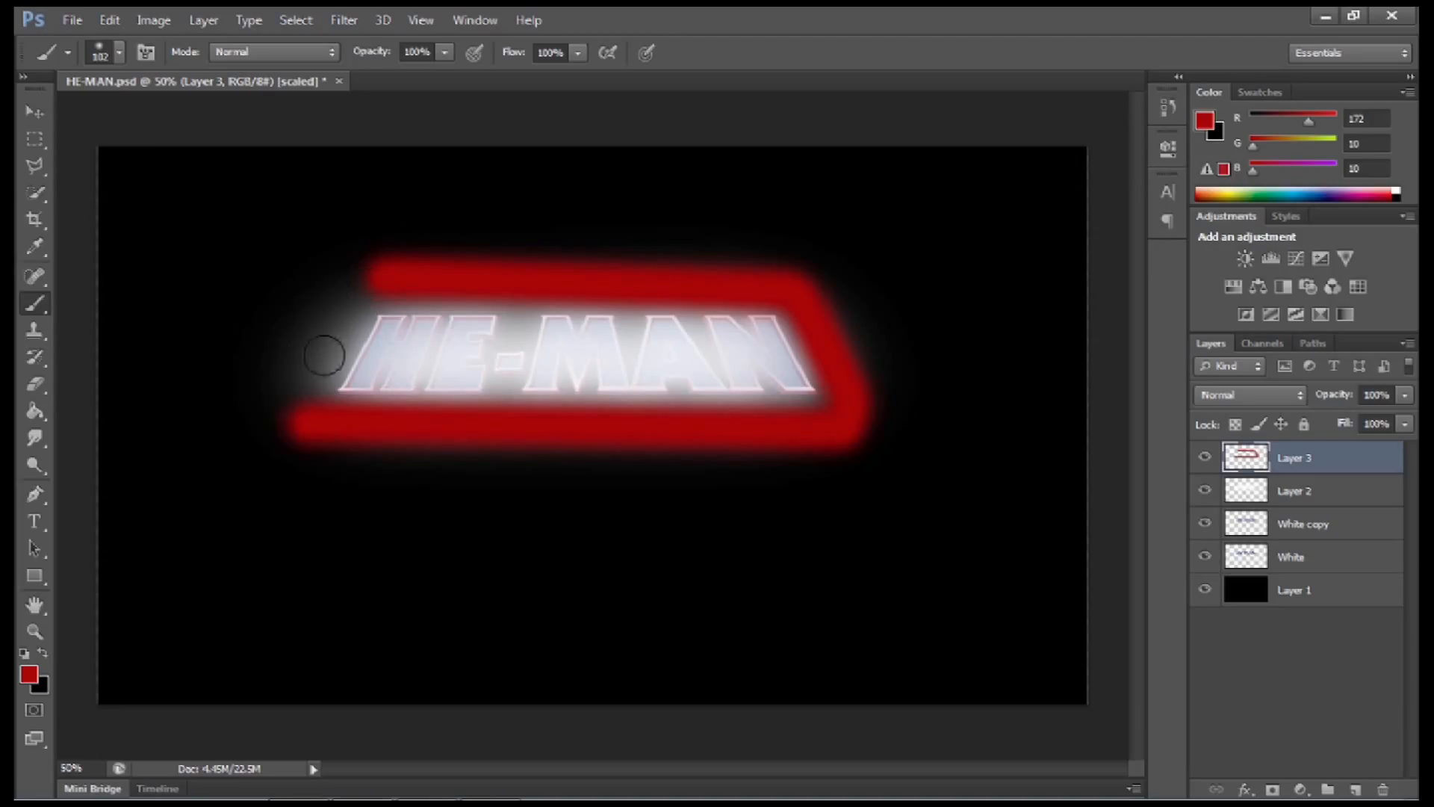
{"action": "left_click", "coordinate": [373, 280], "text": "shift"}
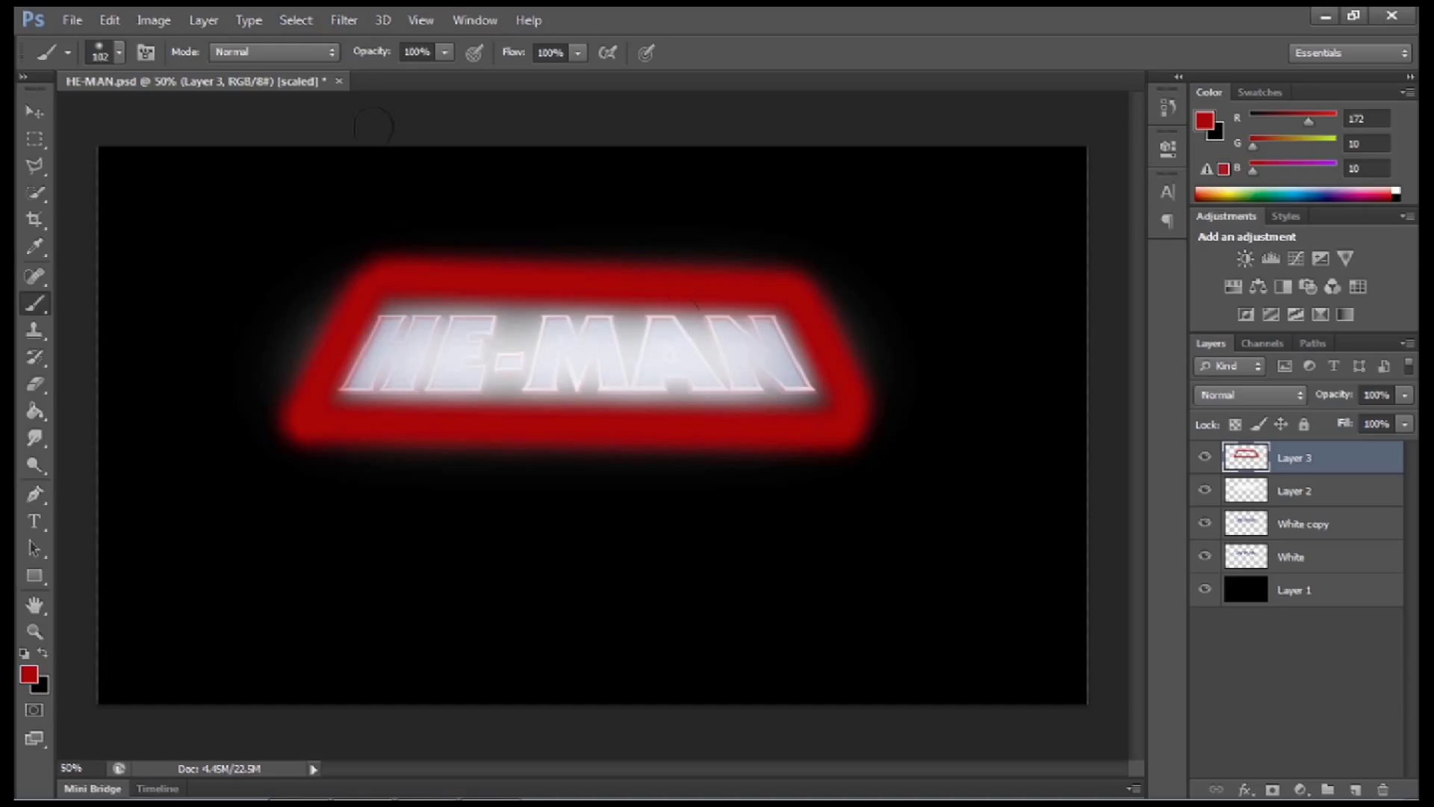
Step: Apply a Gaussian Blur with a radius of 80.6 pixels to the red frame on Layer 3
{"action": "left_click", "coordinate": [346, 20]}
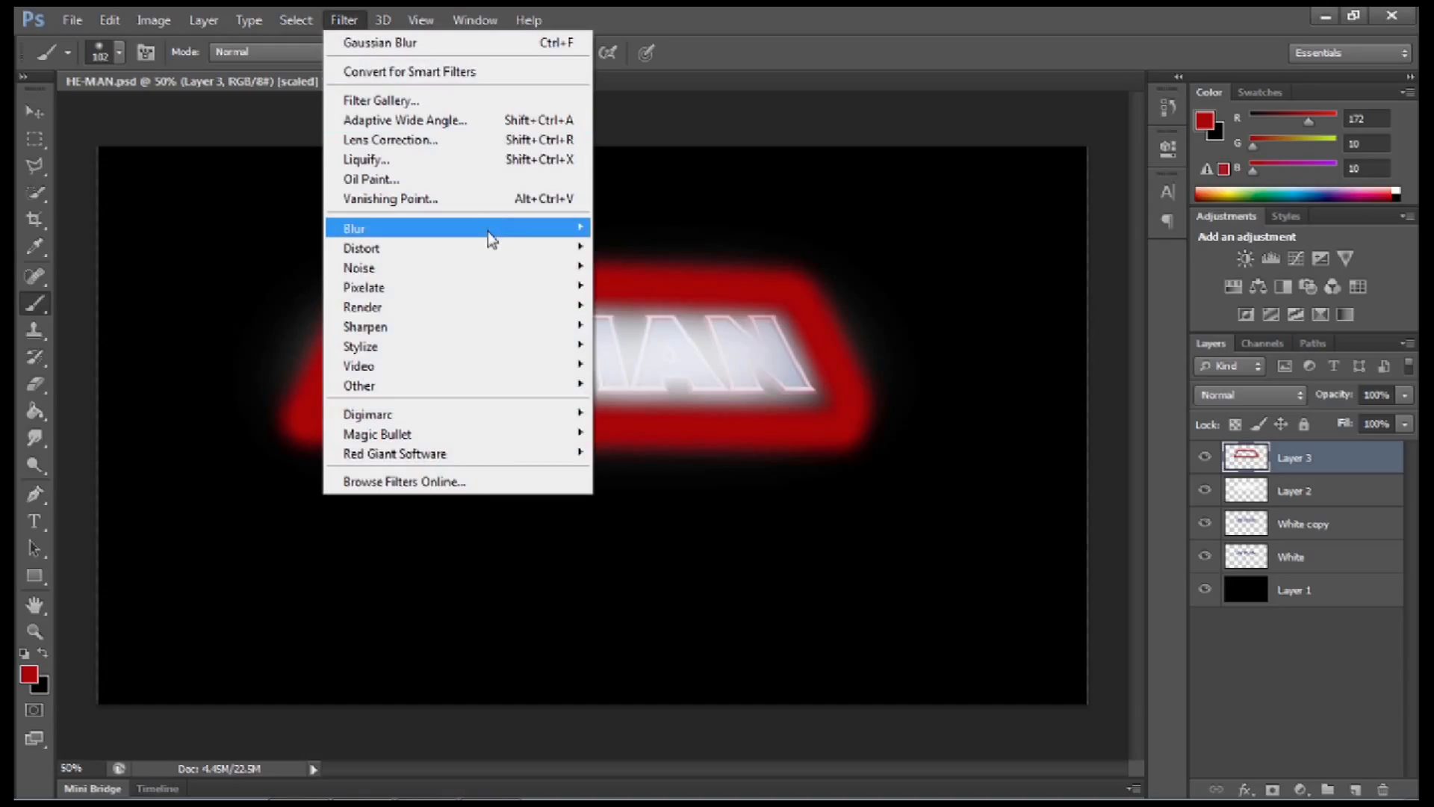
{"action": "mouse_move", "coordinate": [486, 229]}
{"action": "left_click", "coordinate": [644, 373]}
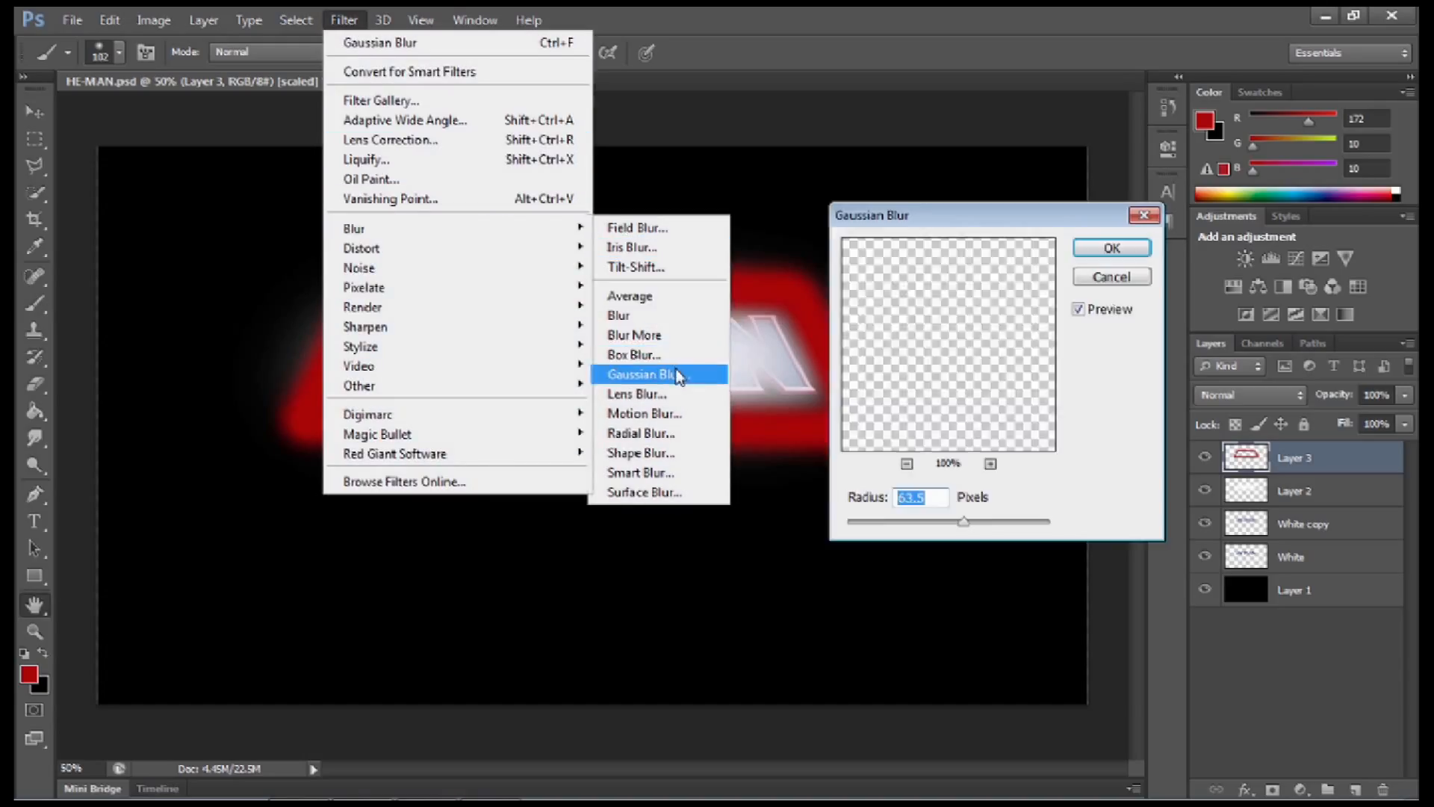
{"action": "mouse_move", "coordinate": [967, 523]}
{"action": "left_mouse_down"}
{"action": "mouse_move", "coordinate": [985, 527]}
{"action": "mouse_move", "coordinate": [970, 523]}
{"action": "left_mouse_up"}
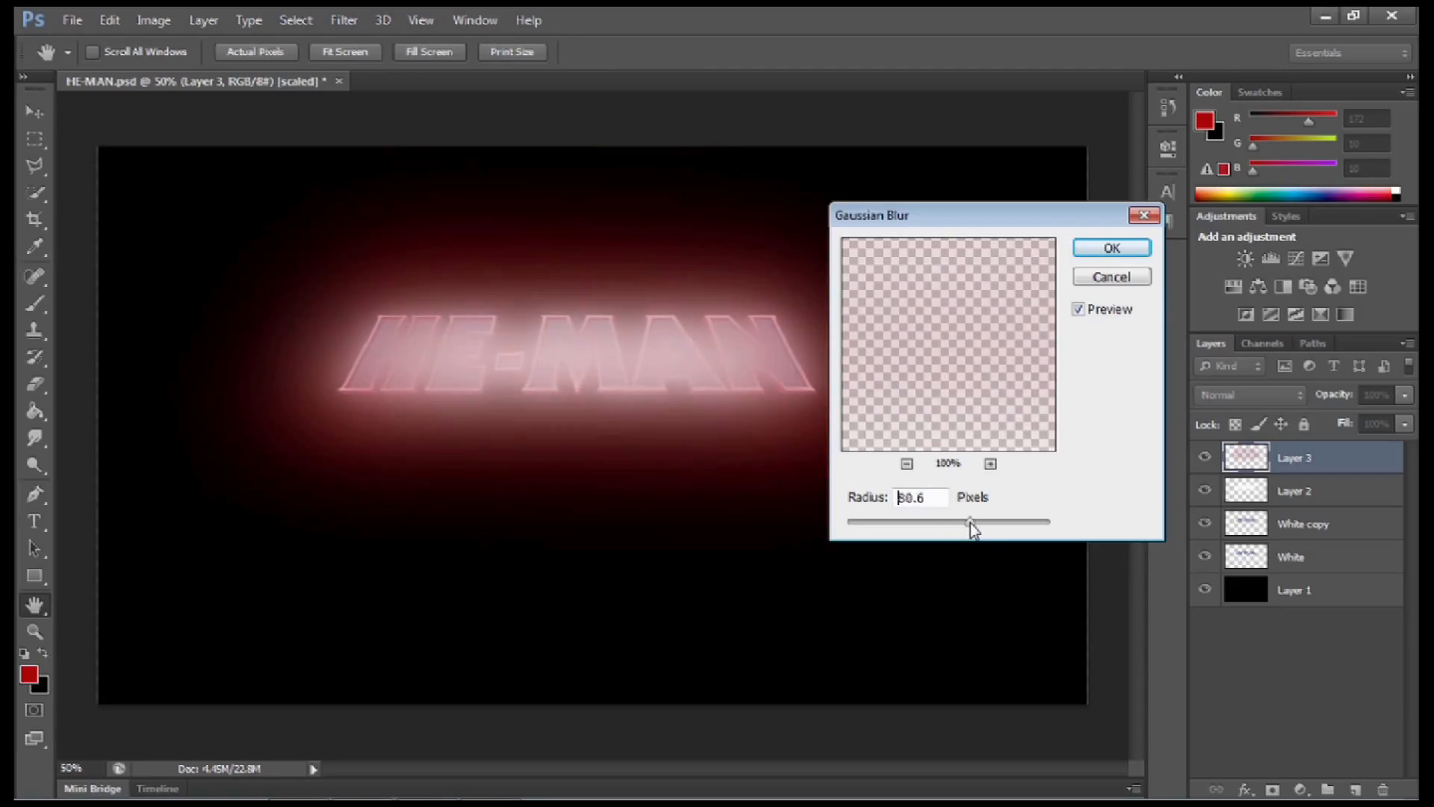
{"action": "left_click", "coordinate": [1111, 248]}
{"action": "key", "text": "b"}
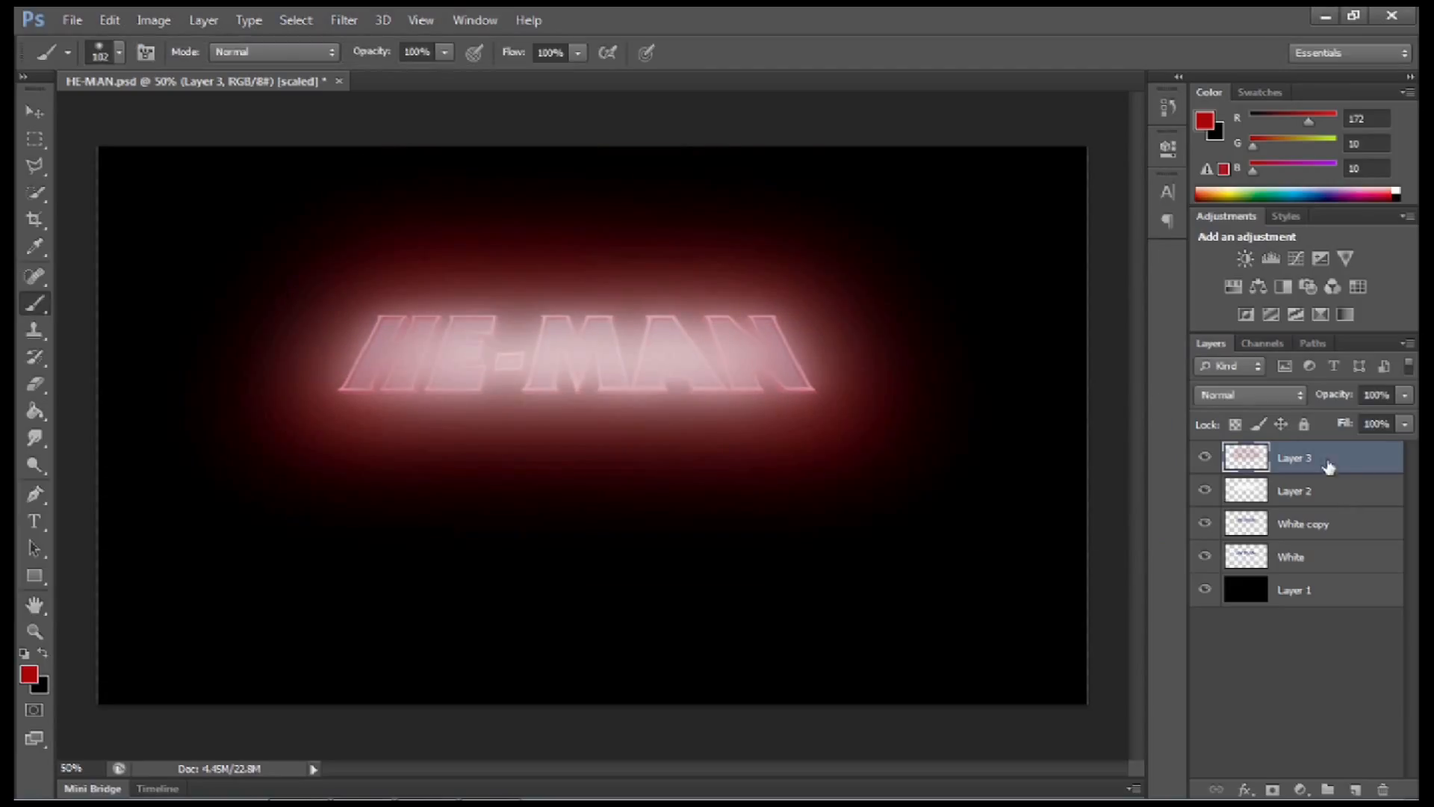
Step: Merge Layer 3 with Layer 2 and paint soft white over the HE-MAN letters on the merged layer
{"action": "left_click", "coordinate": [1323, 490], "text": "shift"}
{"action": "key", "text": "ctrl+e"}
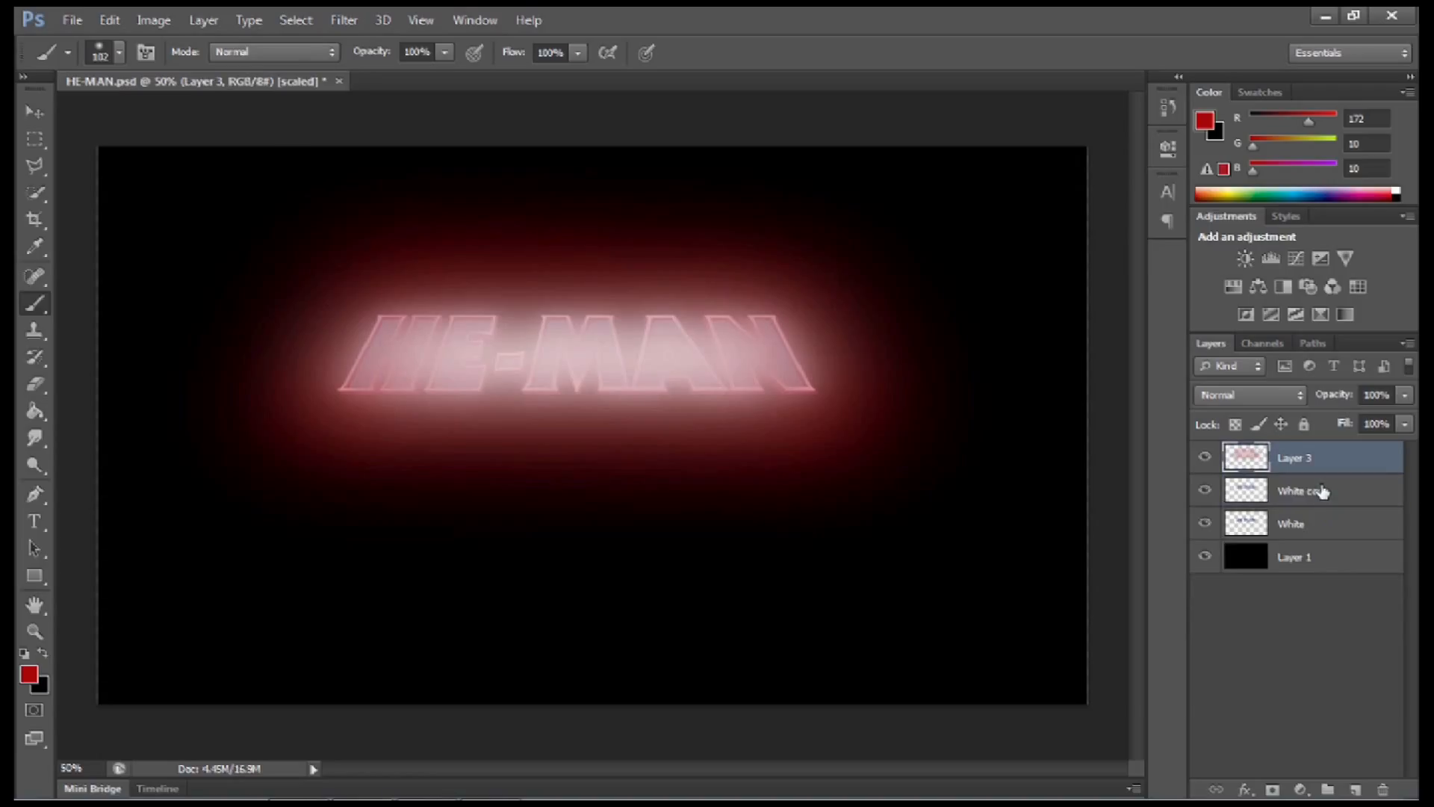
{"action": "left_click", "coordinate": [25, 655]}
{"action": "left_click", "coordinate": [43, 653]}
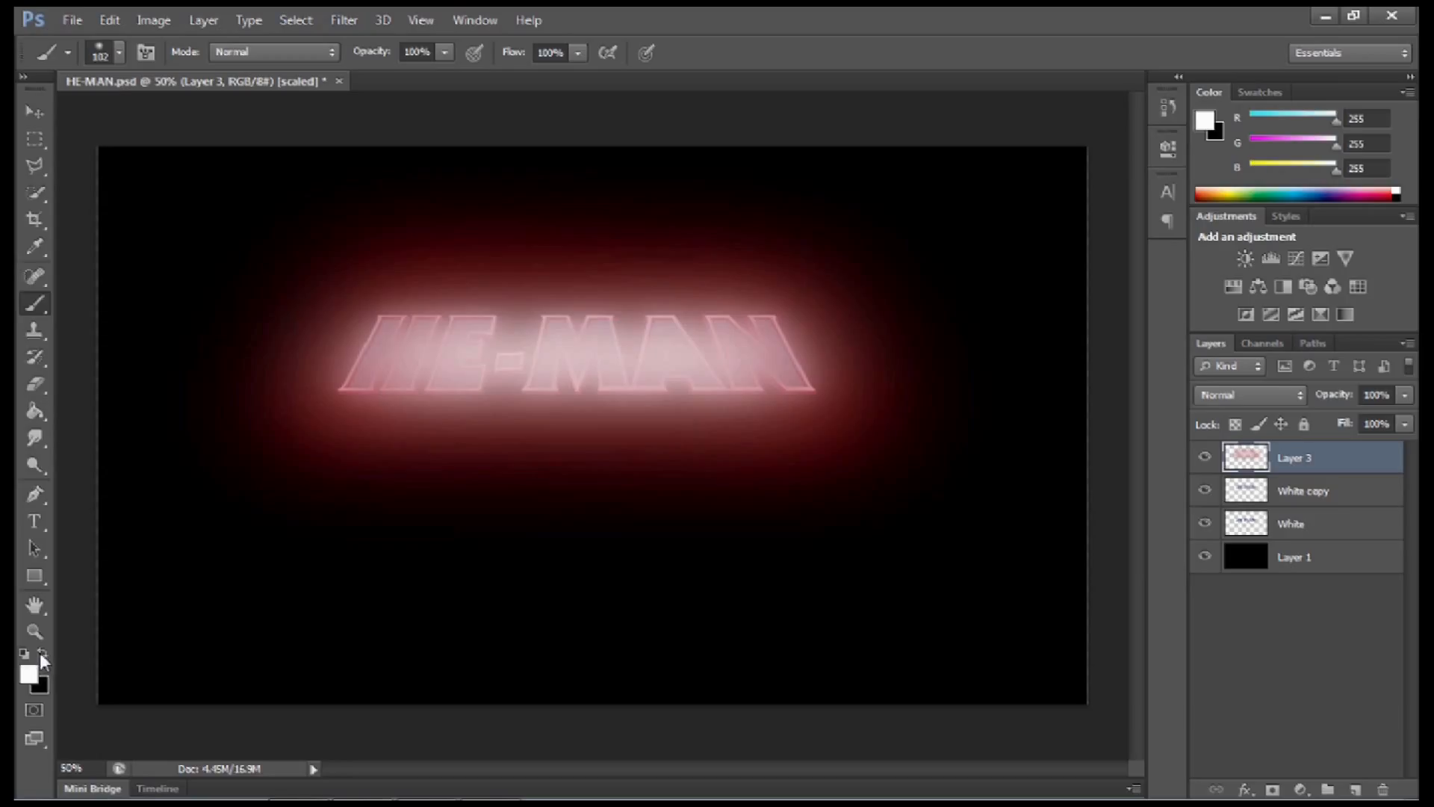
{"action": "mouse_move", "coordinate": [382, 329]}
{"action": "left_mouse_down"}
{"action": "mouse_move", "coordinate": [762, 336]}
{"action": "mouse_move", "coordinate": [786, 374]}
{"action": "mouse_move", "coordinate": [386, 379]}
{"action": "mouse_move", "coordinate": [367, 361]}
{"action": "mouse_move", "coordinate": [730, 358]}
{"action": "left_mouse_up"}
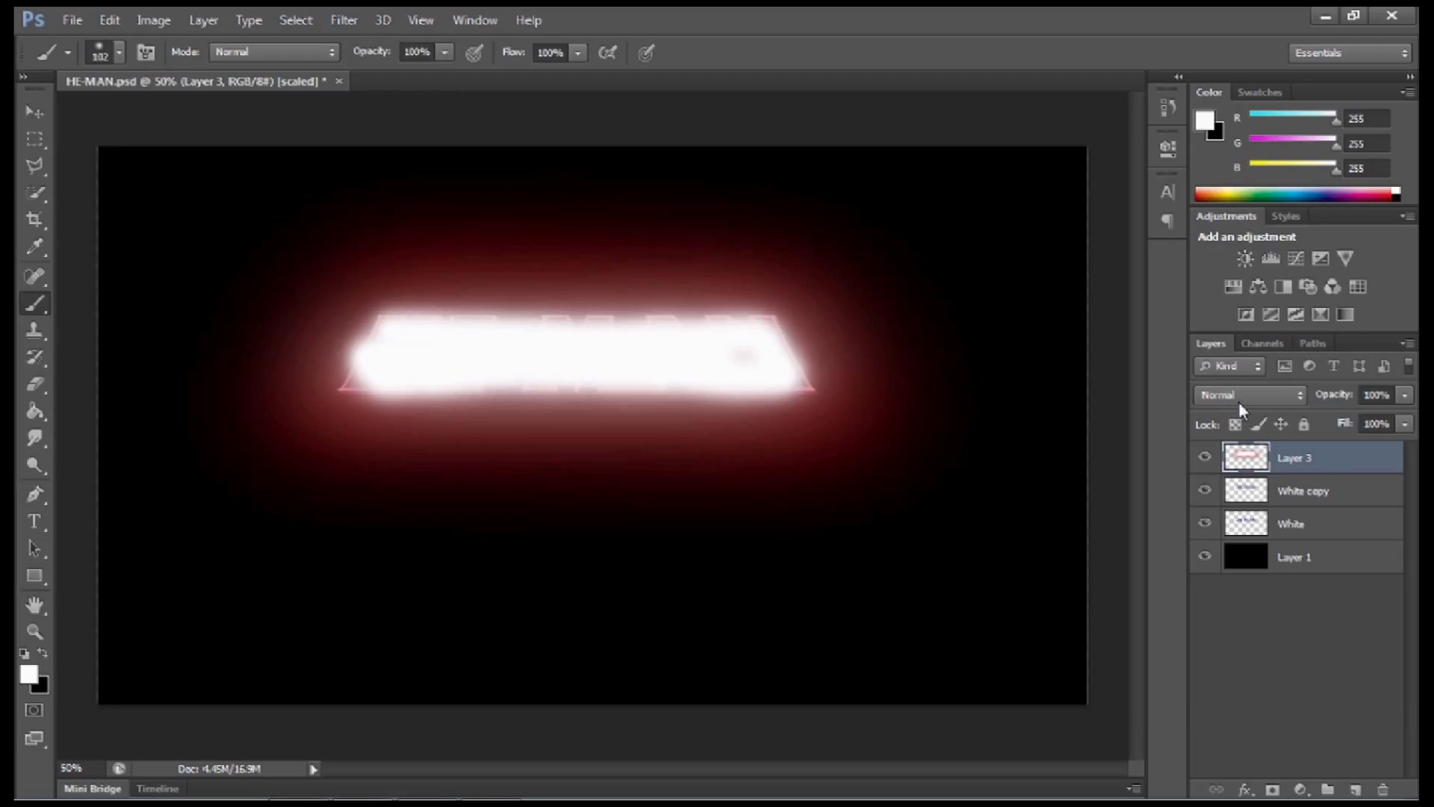
Step: Merge Layer 3 with White copy, set its blend mode to Linear Dodge (Add), and toggle its visibility to compare the glow
{"action": "left_click", "coordinate": [1319, 495], "text": "shift"}
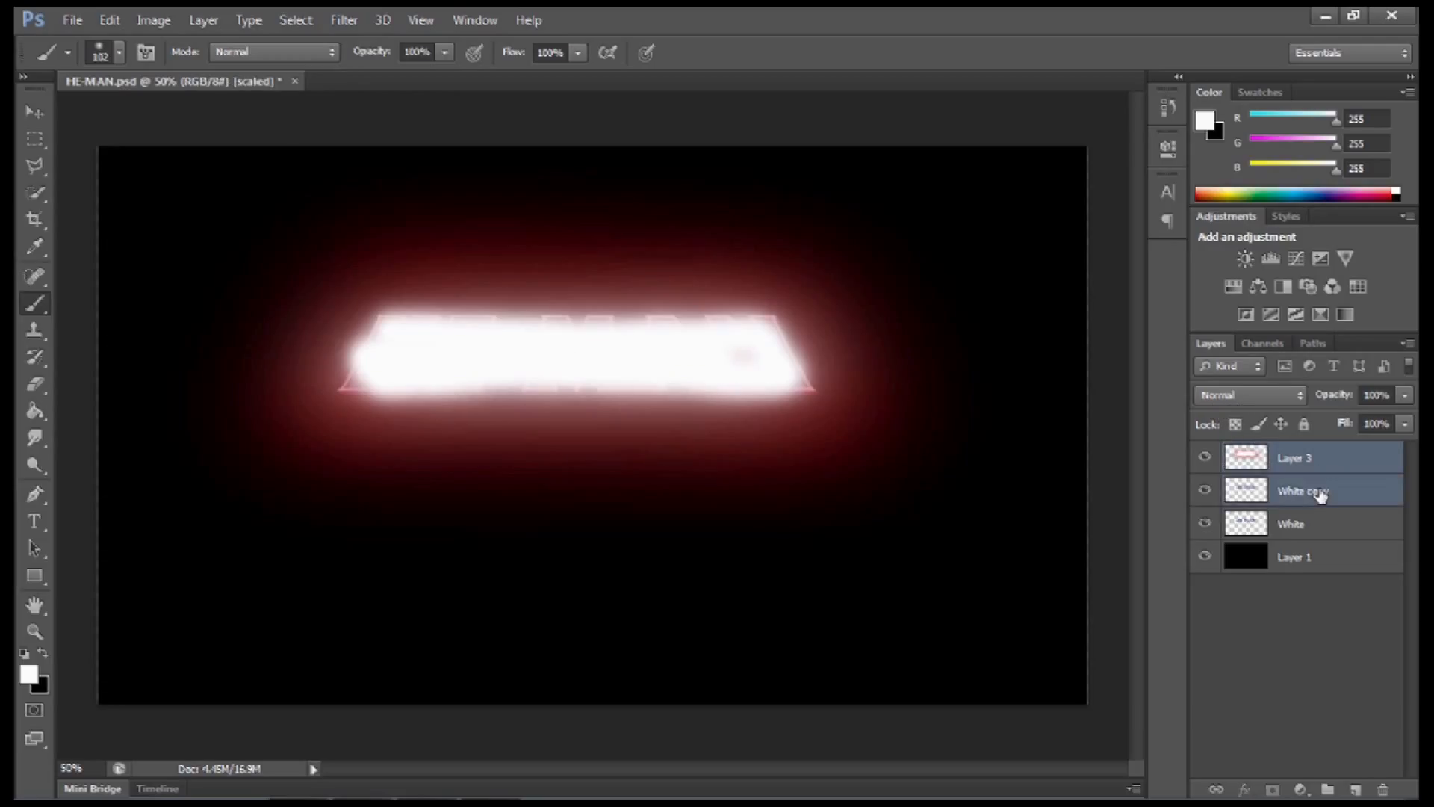
{"action": "key", "text": "ctrl+e"}
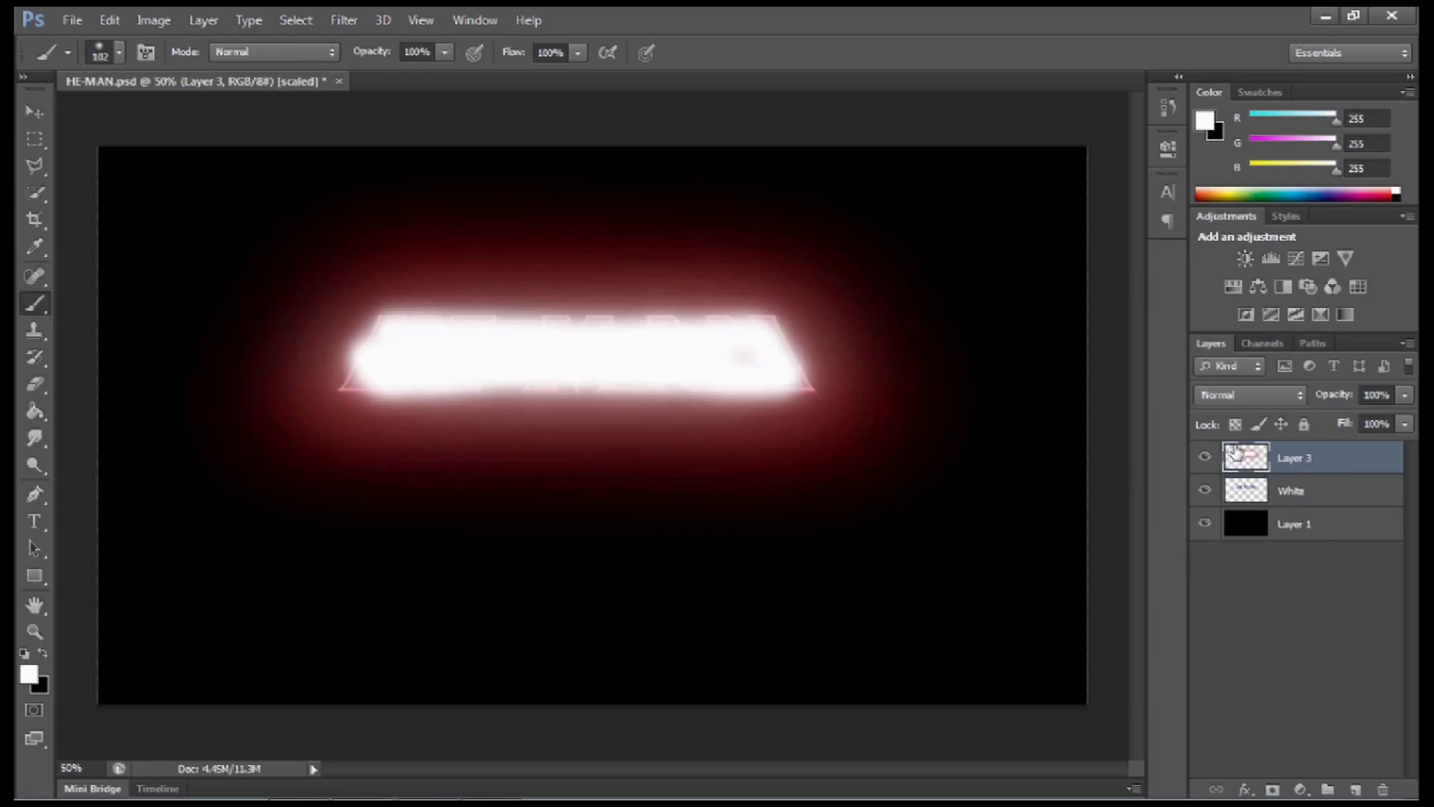
{"action": "left_click", "coordinate": [1248, 395]}
{"action": "left_click", "coordinate": [1261, 222]}
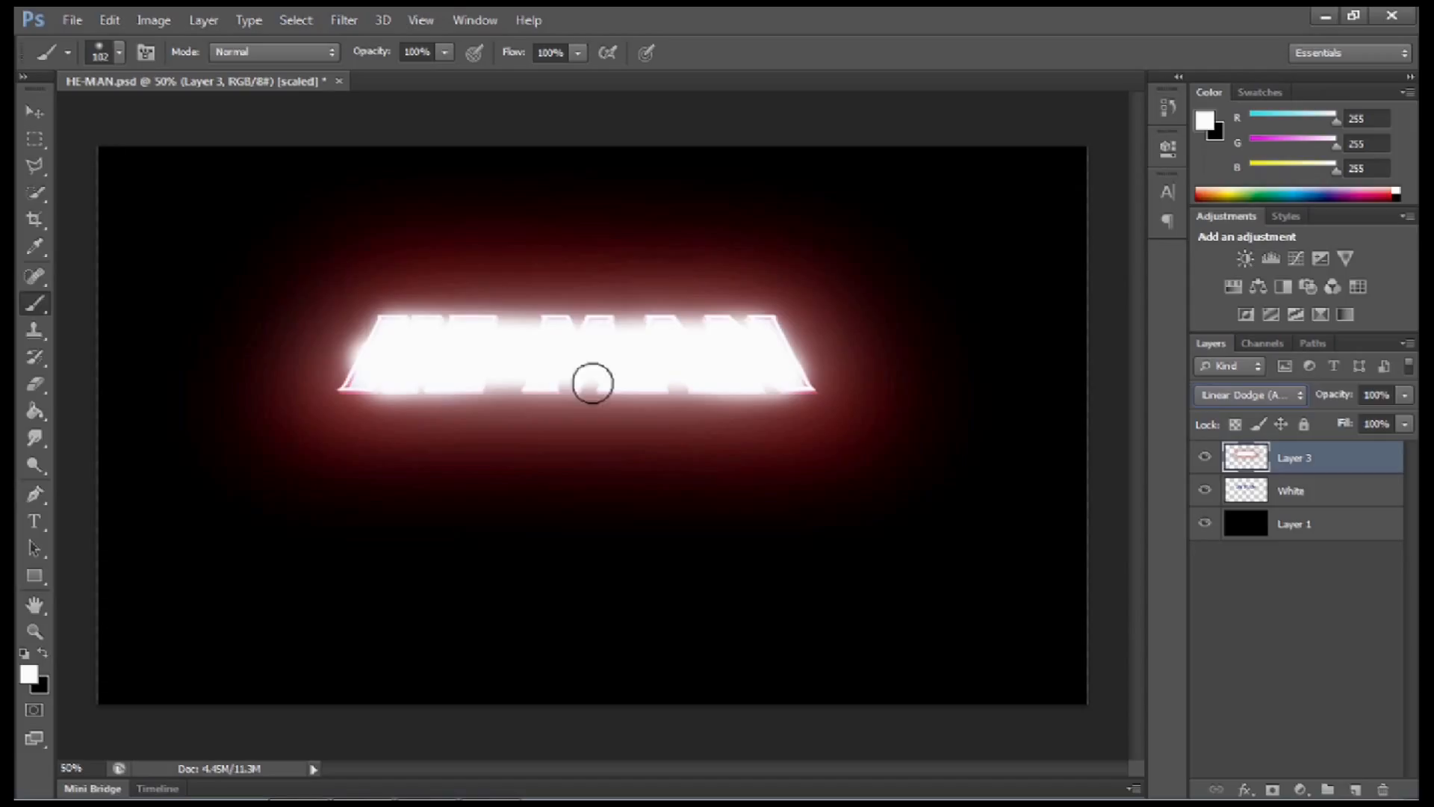
{"action": "left_click", "coordinate": [1205, 457]}
{"action": "left_click", "coordinate": [1205, 458]}
{"action": "left_click", "coordinate": [1205, 459]}
{"action": "left_click", "coordinate": [1205, 458]}
Step: Delete the black background layer and save the document in Photoshop format as HE-MAN Logo in the HE-MAN logo folder
{"action": "left_click", "coordinate": [1299, 526]}
{"action": "key", "text": "Delete"}
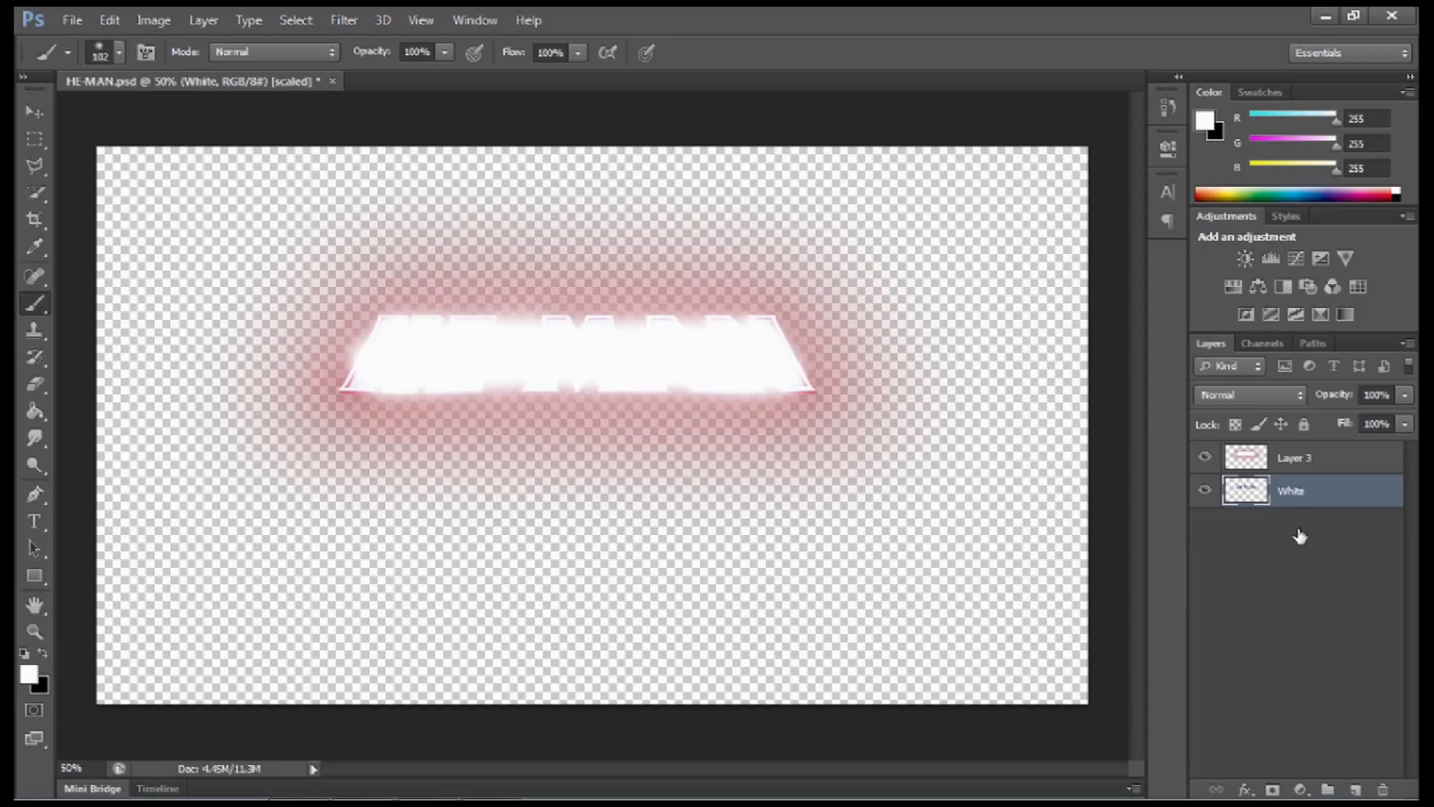
{"action": "left_click", "coordinate": [75, 23]}
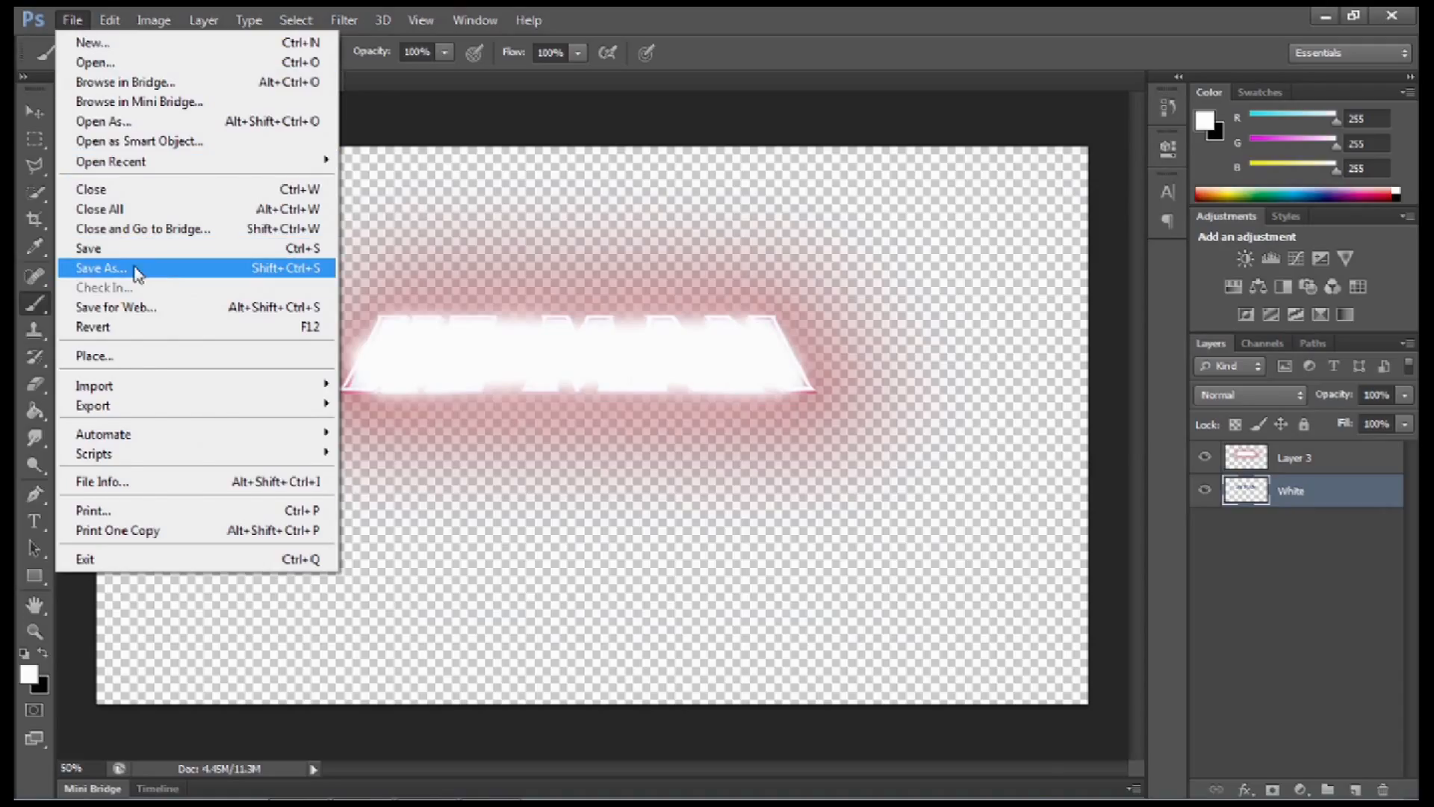
{"action": "left_click", "coordinate": [204, 272]}
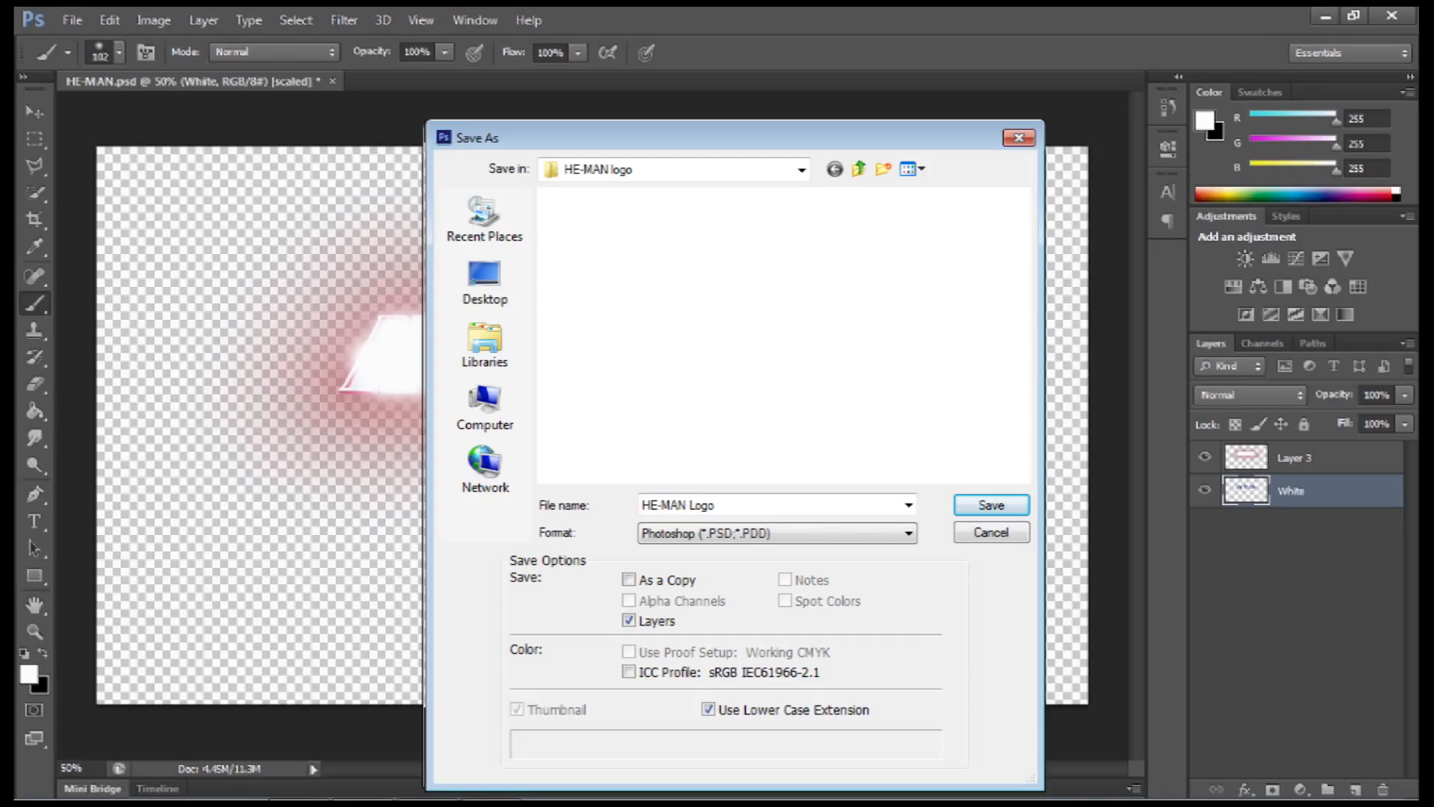
{"action": "key", "text": "Return"}
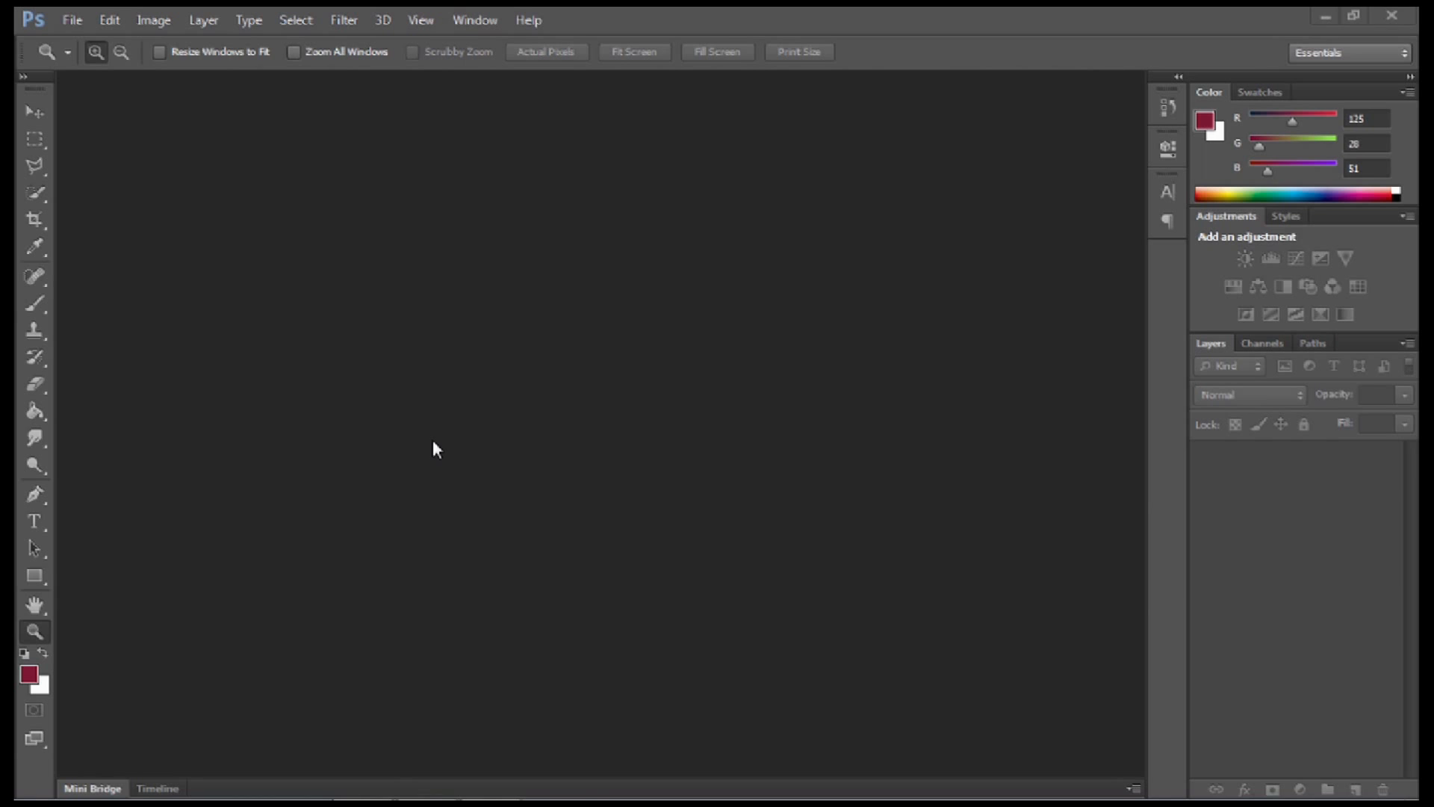
Step: Create a new document named Universe
{"action": "key", "text": "ctrl+n"}
{"action": "type", "text": "Universe"}
{"action": "key", "text": "Tab"}
{"action": "key", "text": "Tab"}
{"action": "key", "text": "Return"}
Step: Set the foreground color to black (000000) and fill the Universe document's background with it
{"action": "left_click", "coordinate": [43, 652]}
{"action": "left_click", "coordinate": [28, 675]}
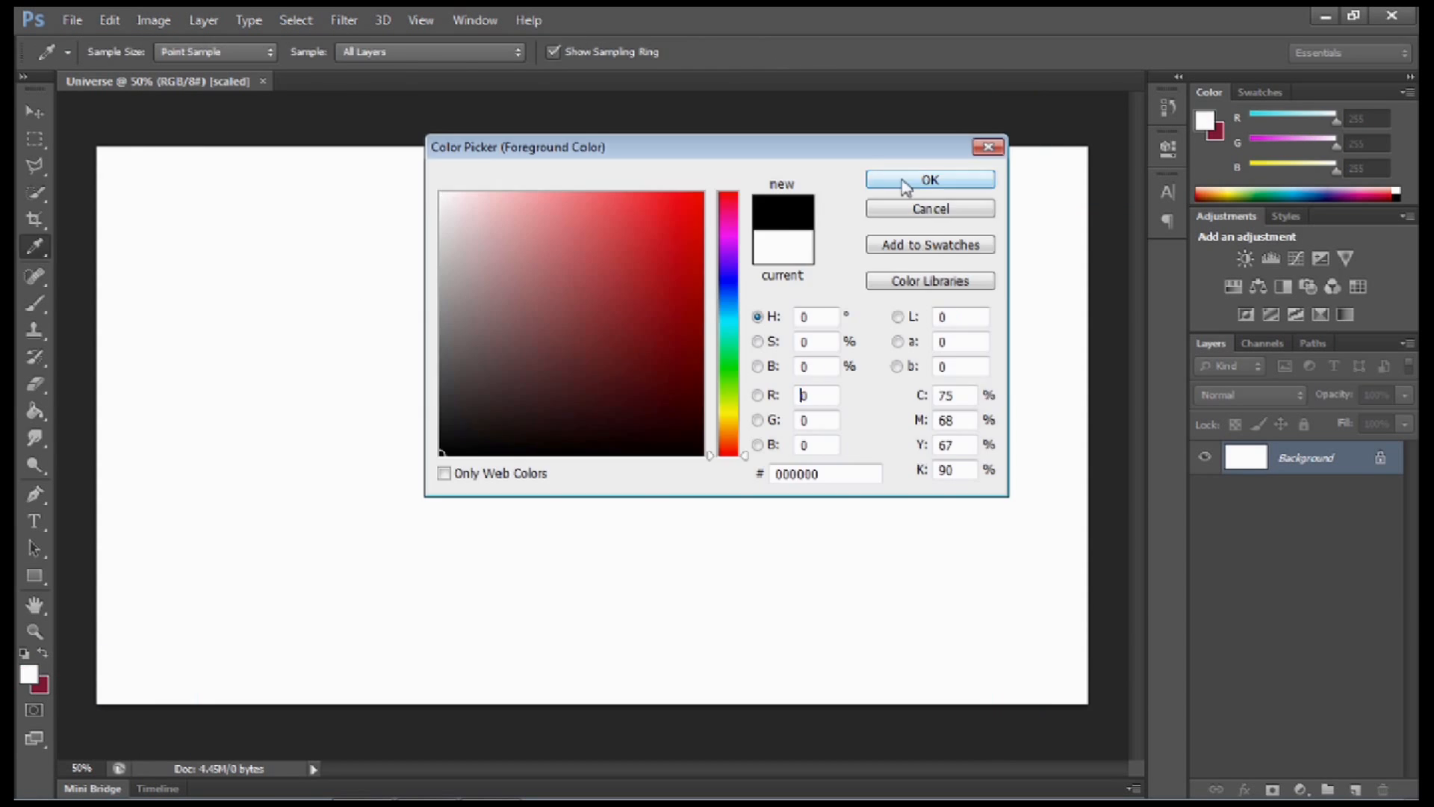
{"action": "left_click", "coordinate": [930, 179]}
{"action": "left_click", "coordinate": [34, 411]}
{"action": "left_click", "coordinate": [105, 262]}
Step: Set the text color to white and add the text FILM MASTERS on the black canvas
{"action": "left_click", "coordinate": [34, 522]}
{"action": "left_click", "coordinate": [237, 53]}
{"action": "left_click", "coordinate": [687, 53]}
{"action": "left_click", "coordinate": [439, 193]}
{"action": "left_click", "coordinate": [930, 180]}
{"action": "mouse_move", "coordinate": [282, 310]}
{"action": "left_mouse_down"}
{"action": "mouse_move", "coordinate": [973, 546]}
{"action": "mouse_move", "coordinate": [579, 352]}
{"action": "left_mouse_up"}
{"action": "type", "text": "FILM MASTERS"}
Step: Scale the FILM MASTERS text to about 197% and place it near the middle of the canvas
{"action": "left_click", "coordinate": [34, 111]}
{"action": "left_click_drag", "start_coordinate": [393, 325], "coordinate": [501, 412]}
{"action": "key", "text": "ctrl+t"}
{"action": "left_click_drag", "start_coordinate": [733, 435], "coordinate": [979, 576]}
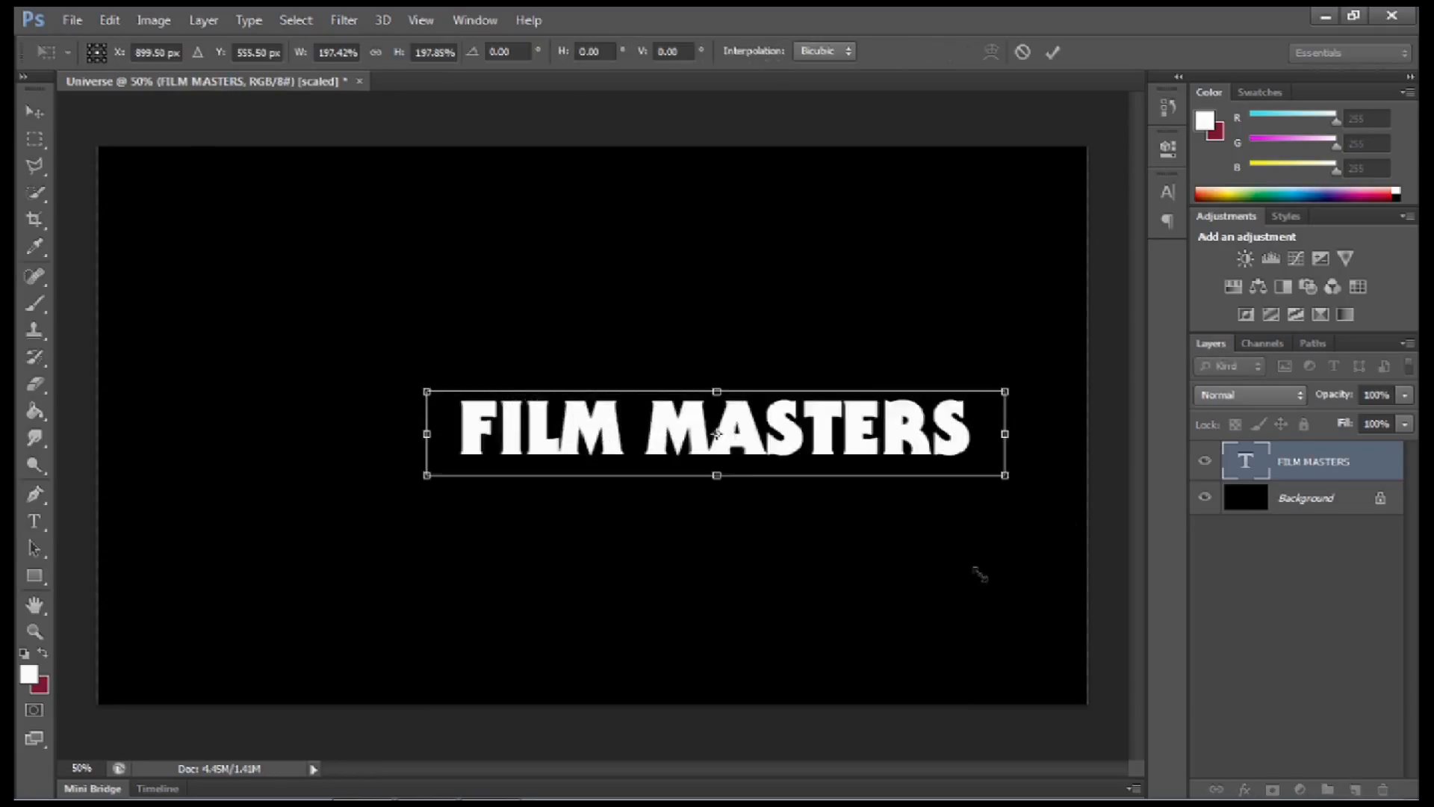
{"action": "left_click_drag", "start_coordinate": [676, 423], "coordinate": [558, 457]}
{"action": "key", "text": "Return"}
Step: Duplicate the FILM MASTERS text layer within the Universe document as RED
{"action": "right_click", "coordinate": [1311, 473]}
{"action": "left_click", "coordinate": [941, 192]}
{"action": "type", "text": "RED"}
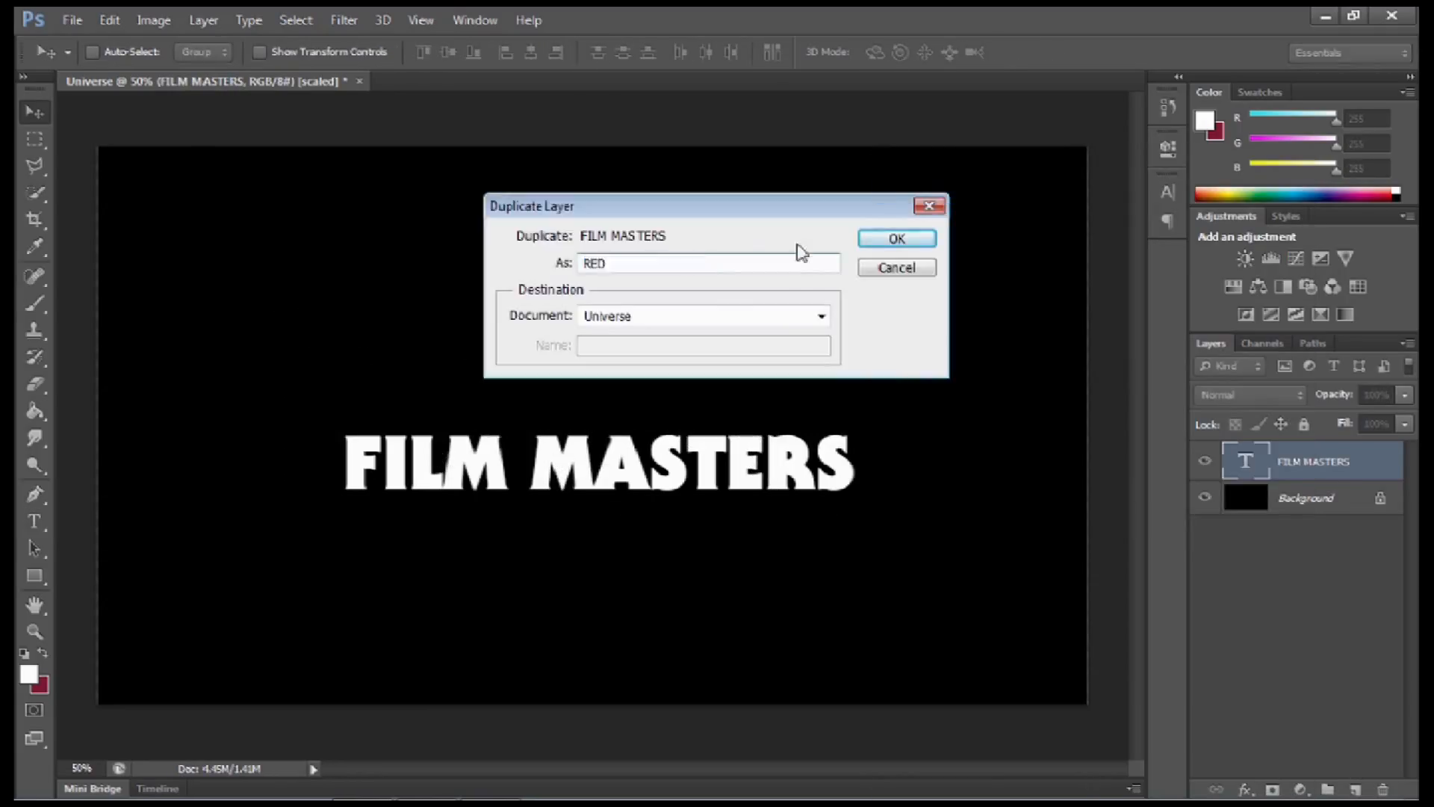
{"action": "left_click", "coordinate": [896, 237]}
Step: Recolor all the text on the RED layer to dark red (RGB 125, 28, 51)
{"action": "left_click", "coordinate": [42, 653]}
{"action": "left_click", "coordinate": [34, 522]}
{"action": "left_click", "coordinate": [367, 458]}
{"action": "key", "text": "ctrl+a"}
{"action": "left_click", "coordinate": [28, 673]}
{"action": "left_click", "coordinate": [930, 179]}
{"action": "left_click", "coordinate": [34, 111]}
{"action": "left_click_drag", "start_coordinate": [557, 476], "coordinate": [557, 441]}
{"action": "key", "text": "ctrl+z"}
Step: Duplicate the text layer again and rename the copy BLUE
{"action": "key", "text": "ctrl+j"}
{"action": "double_click", "coordinate": [1296, 462]}
{"action": "key", "text": "Return"}
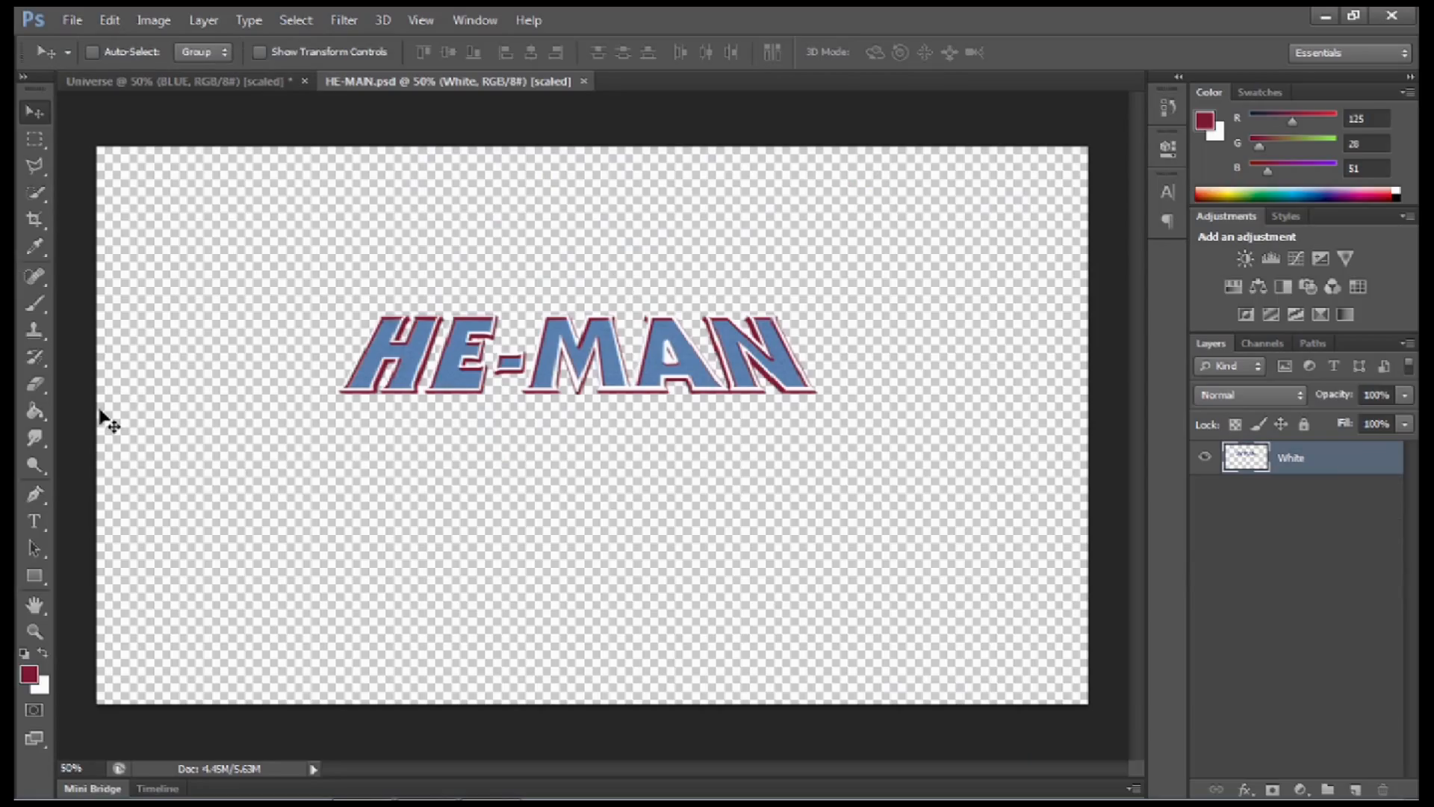
Step: Recolor the BLUE layer's text with the blue (RGB 86, 124, 170) sampled from the HE-MAN logo, closing HE-MAIN.psd after sampling
{"action": "left_click", "coordinate": [34, 246]}
{"action": "left_click", "coordinate": [403, 352]}
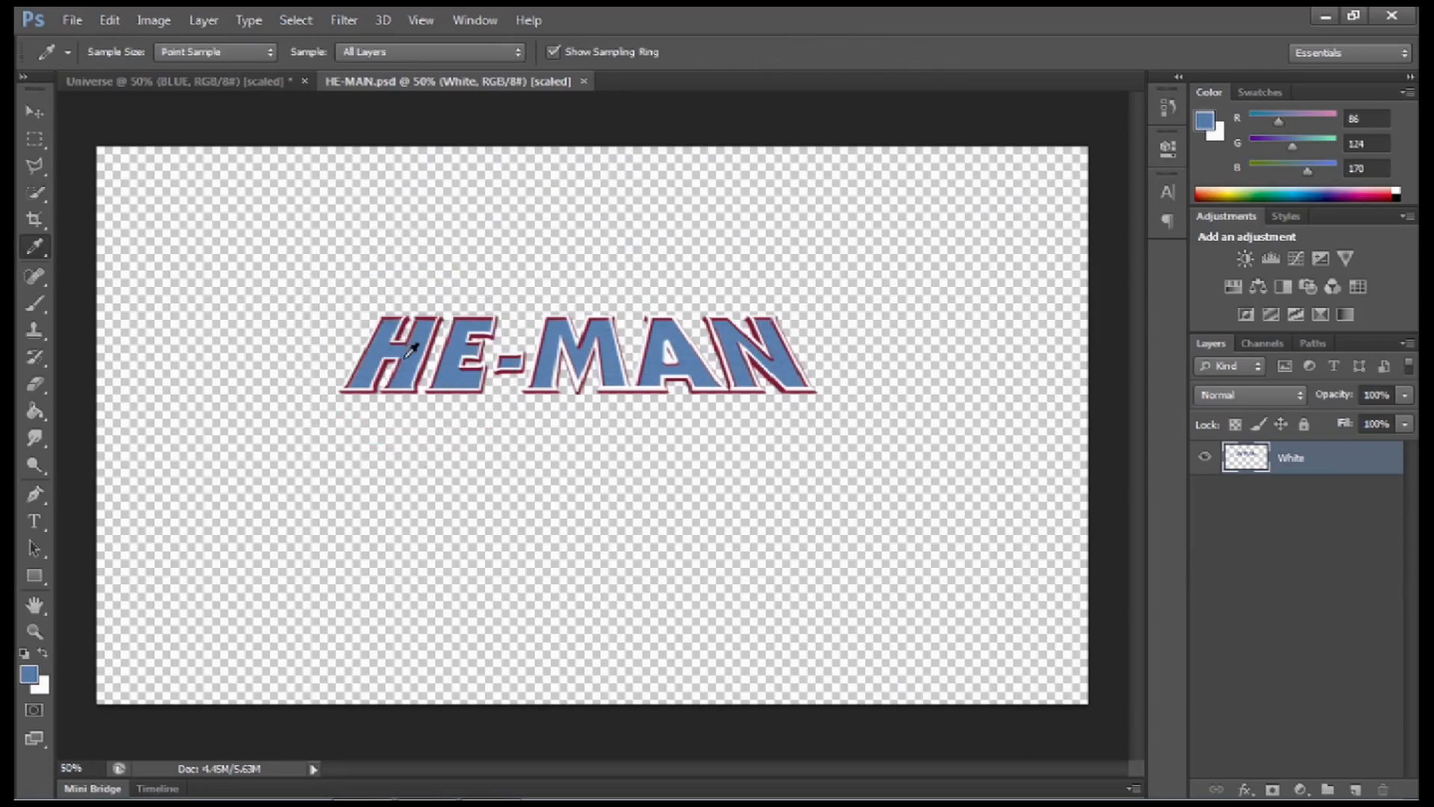
{"action": "left_click", "coordinate": [584, 81]}
{"action": "left_click", "coordinate": [35, 521]}
{"action": "left_click", "coordinate": [552, 467]}
{"action": "key", "text": "ctrl+a"}
{"action": "left_click", "coordinate": [1205, 120]}
{"action": "left_click", "coordinate": [930, 180]}
{"action": "left_click", "coordinate": [34, 112]}
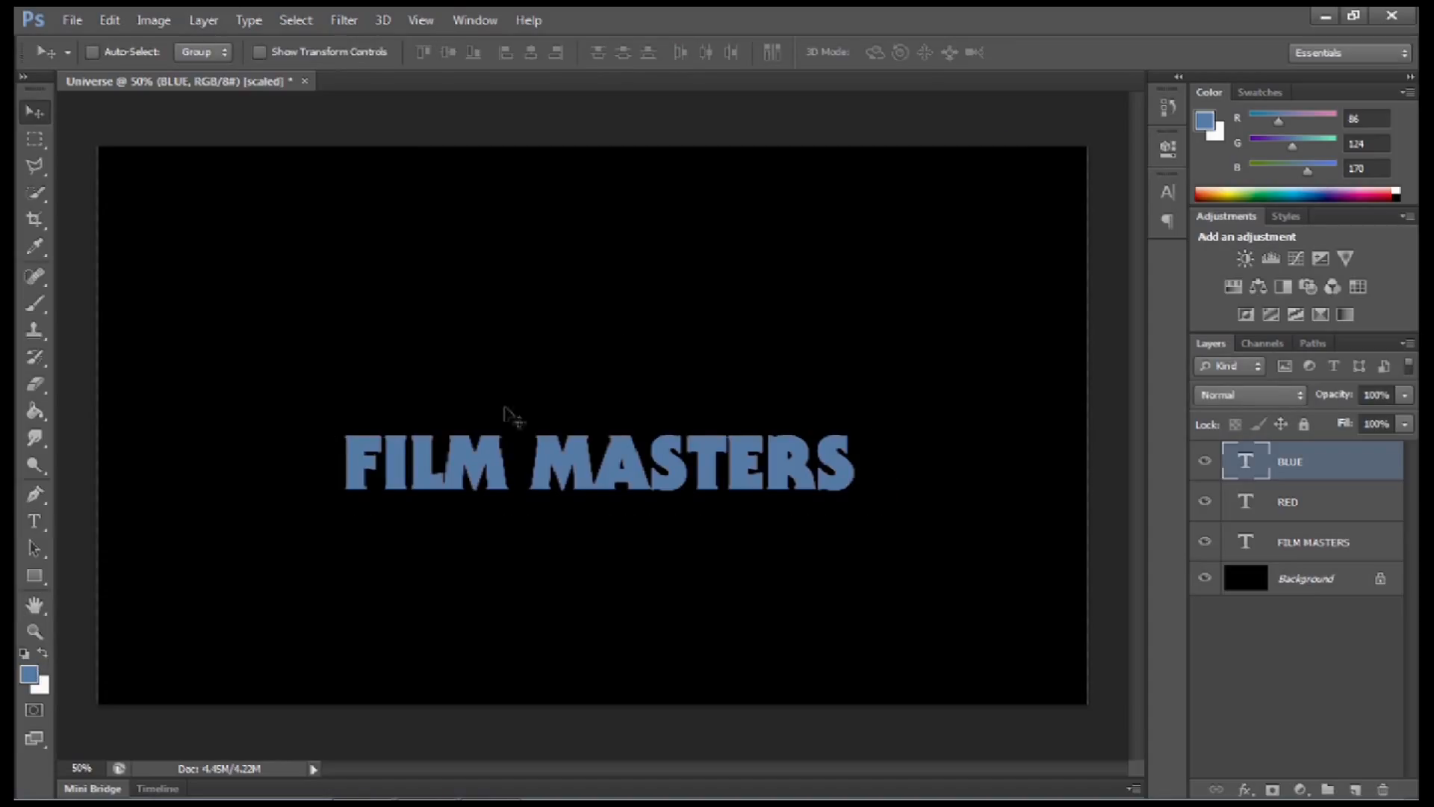
Step: Rasterize the RED text by merging it with a new blank layer named RED
{"action": "left_click", "coordinate": [1298, 503]}
{"action": "left_click", "coordinate": [1358, 789]}
{"action": "double_click", "coordinate": [1294, 498]}
{"action": "type", "text": "RED"}
{"action": "left_click", "coordinate": [1288, 535]}
{"action": "key", "text": "ctrl+e"}
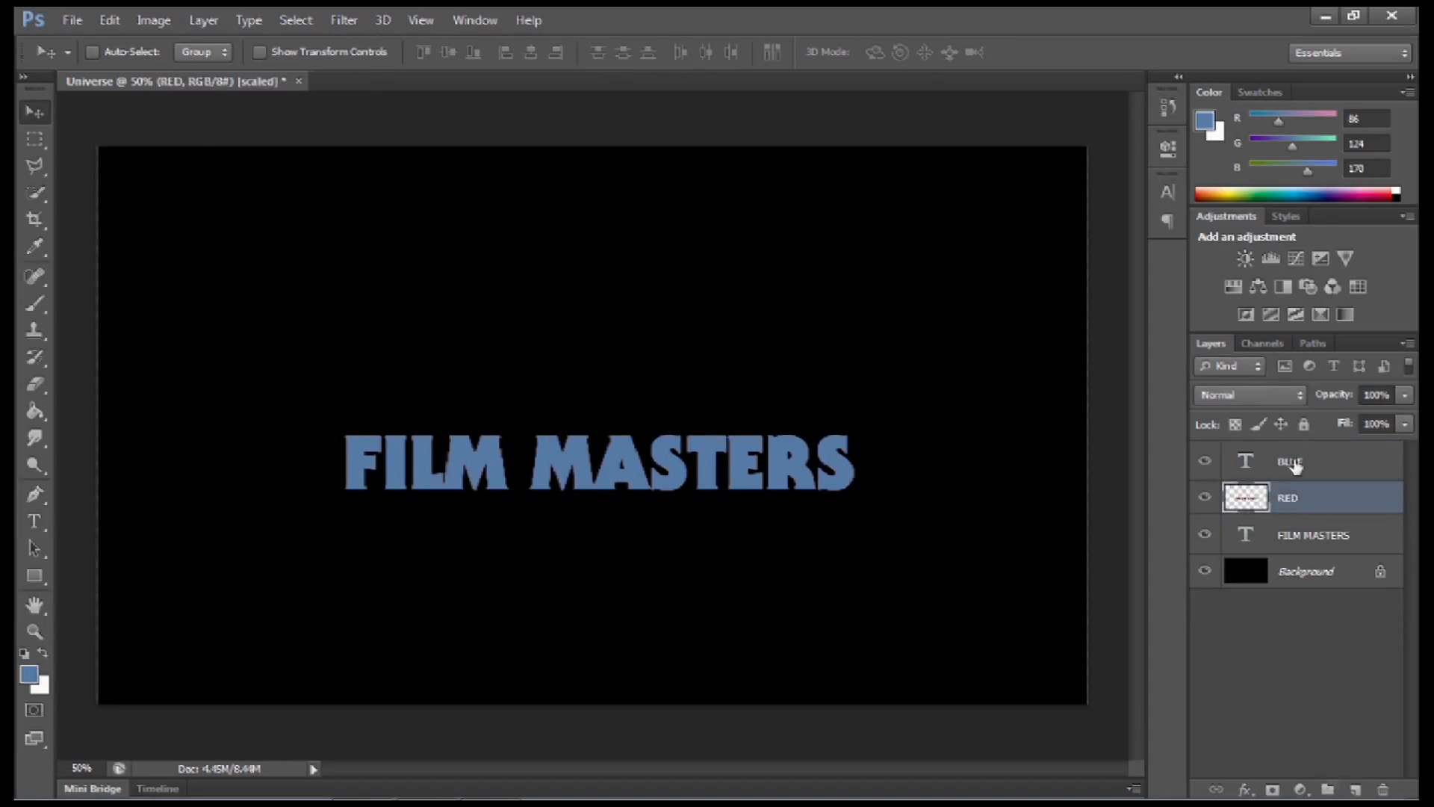
Step: Rasterize the BLUE text by merging it with a new blank layer named Blue
{"action": "left_click", "coordinate": [1356, 790]}
{"action": "type", "text": "Blue"}
{"action": "key", "text": "ctrl+e"}
Step: Merge the original FILM MASTERS text layer with a new blank layer named White
{"action": "left_click", "coordinate": [1339, 528]}
{"action": "left_click", "coordinate": [1356, 788]}
{"action": "double_click", "coordinate": [1298, 524]}
{"action": "type", "text": "White"}
{"action": "left_click", "coordinate": [1312, 560], "text": "shift"}
{"action": "key", "text": "ctrl+e"}
Step: Reorder the lettering layers so White is on top, RED in the middle and Blue beneath
{"action": "left_click_drag", "start_coordinate": [1295, 512], "coordinate": [1293, 443]}
{"action": "left_click_drag", "start_coordinate": [1292, 490], "coordinate": [1292, 537]}
{"action": "left_click", "coordinate": [1205, 457]}
{"action": "left_click", "coordinate": [1292, 457]}
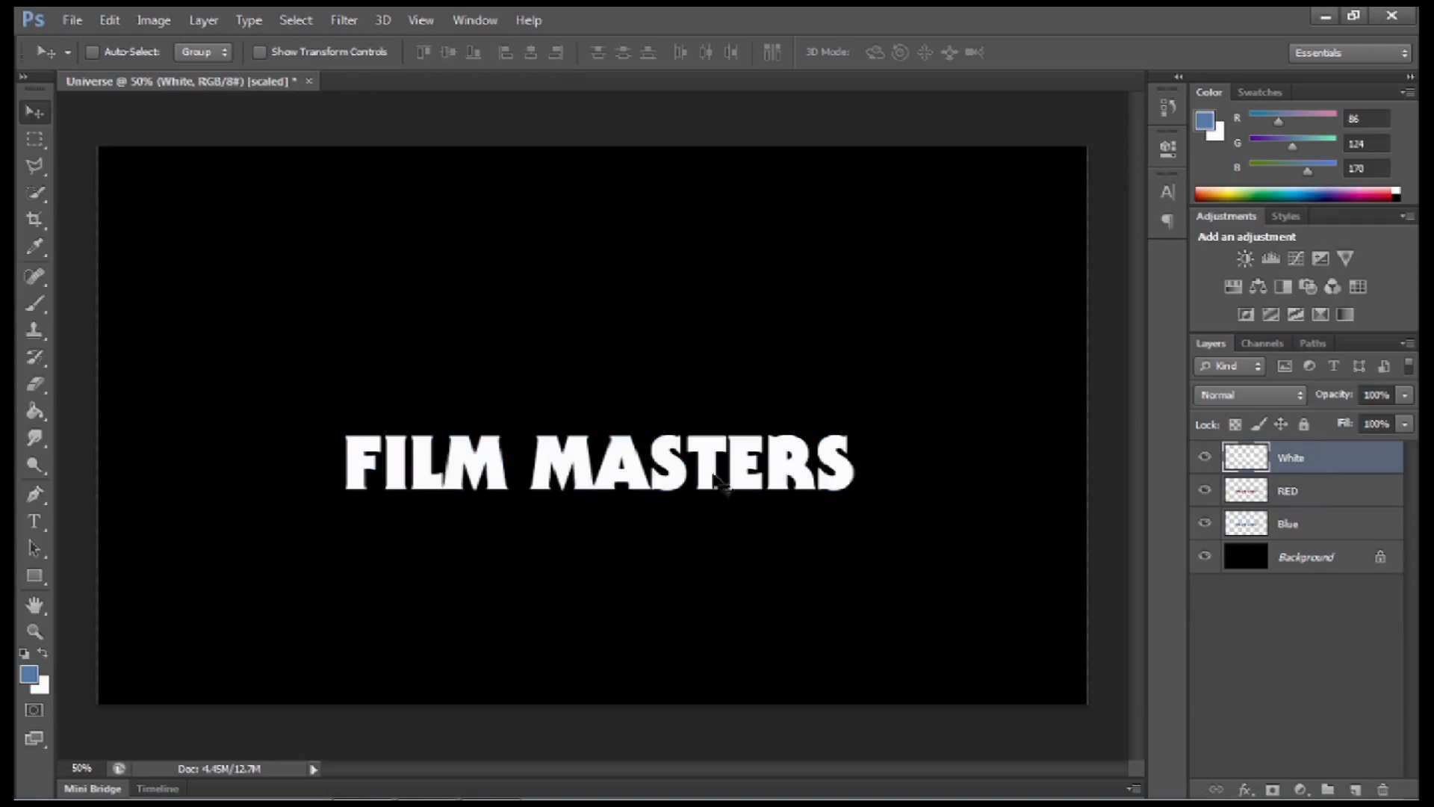
Step: Outline the inside of the letter F with the Polygonal Lasso and turn it blue, leaving a thin white border
{"action": "left_click", "coordinate": [34, 631]}
{"action": "left_click", "coordinate": [377, 459]}
{"action": "left_click", "coordinate": [35, 166]}
{"action": "left_click", "coordinate": [389, 343]}
{"action": "left_click", "coordinate": [218, 343]}
{"action": "left_click", "coordinate": [219, 619]}
{"action": "left_click", "coordinate": [214, 628]}
{"action": "left_click", "coordinate": [299, 628]}
{"action": "left_click", "coordinate": [295, 619]}
{"action": "left_click", "coordinate": [295, 509]}
{"action": "left_click", "coordinate": [363, 508]}
{"action": "left_click", "coordinate": [295, 451]}
{"action": "left_click", "coordinate": [296, 403]}
{"action": "left_click", "coordinate": [389, 404]}
{"action": "left_click", "coordinate": [389, 343]}
{"action": "key", "text": "alt+BackSpace"}
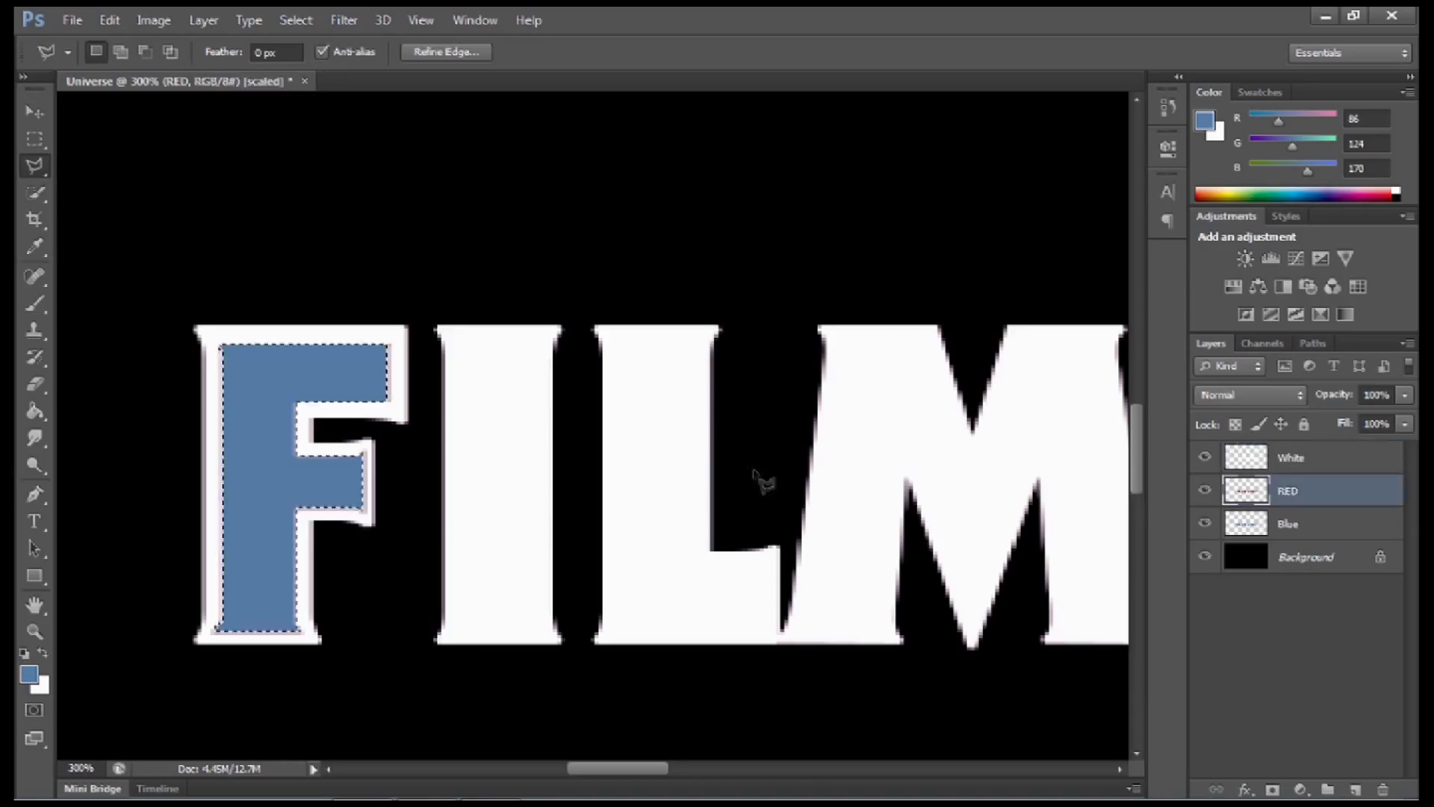
Step: Select the inside of the letter I in FILM and turn it blue within a thin white border
{"action": "left_click", "coordinate": [462, 343]}
{"action": "left_click", "coordinate": [540, 343]}
{"action": "left_click", "coordinate": [542, 631]}
{"action": "left_click", "coordinate": [457, 631]}
{"action": "left_click", "coordinate": [461, 342]}
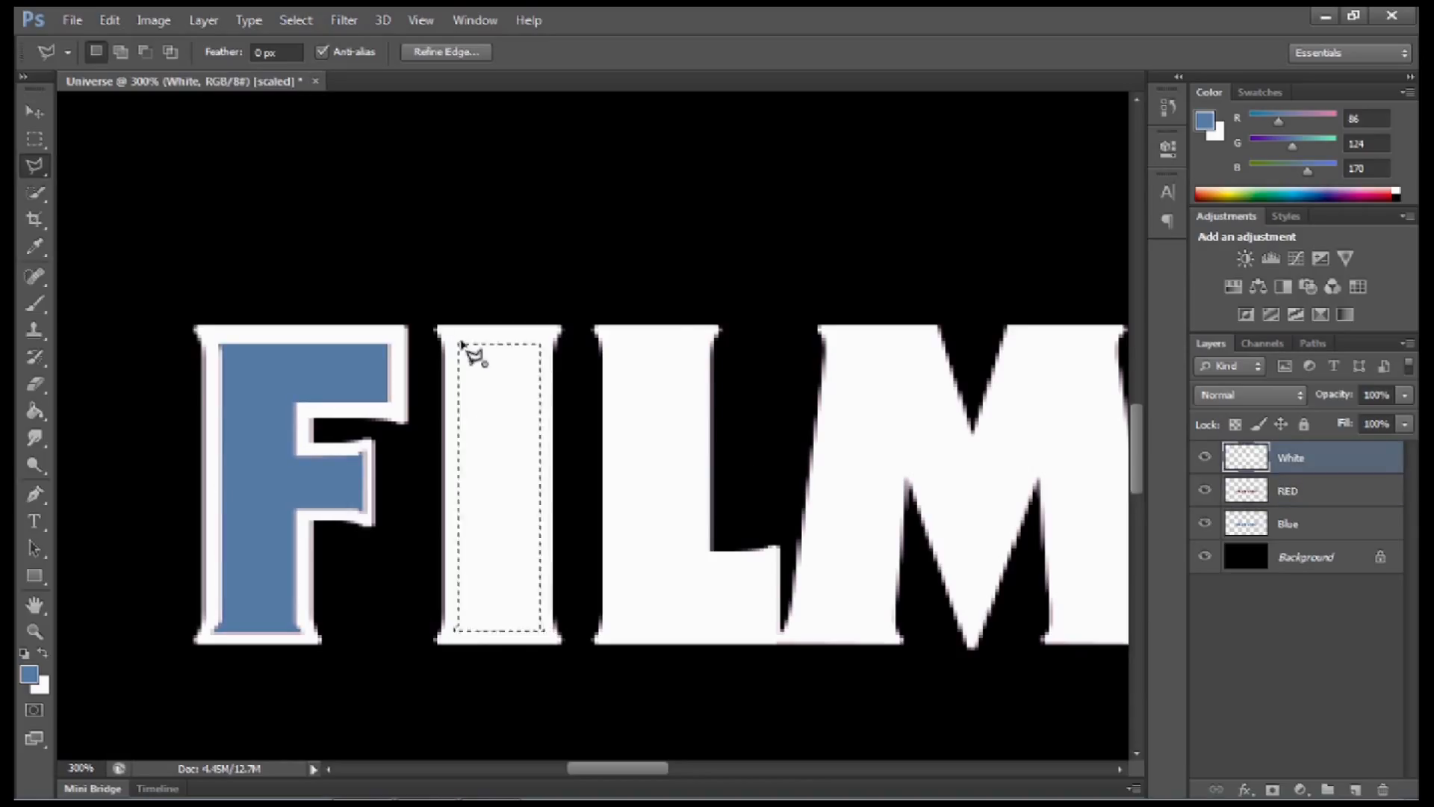
{"action": "key", "text": "alt+BackSpace"}
{"action": "key", "text": "ctrl+d"}
Step: Outline the inside of the letter L and cut it out to expose the blue within a white border
{"action": "left_click", "coordinate": [621, 343]}
{"action": "left_click", "coordinate": [697, 344]}
{"action": "left_click", "coordinate": [694, 562]}
{"action": "left_click", "coordinate": [771, 562]}
{"action": "left_click", "coordinate": [772, 630]}
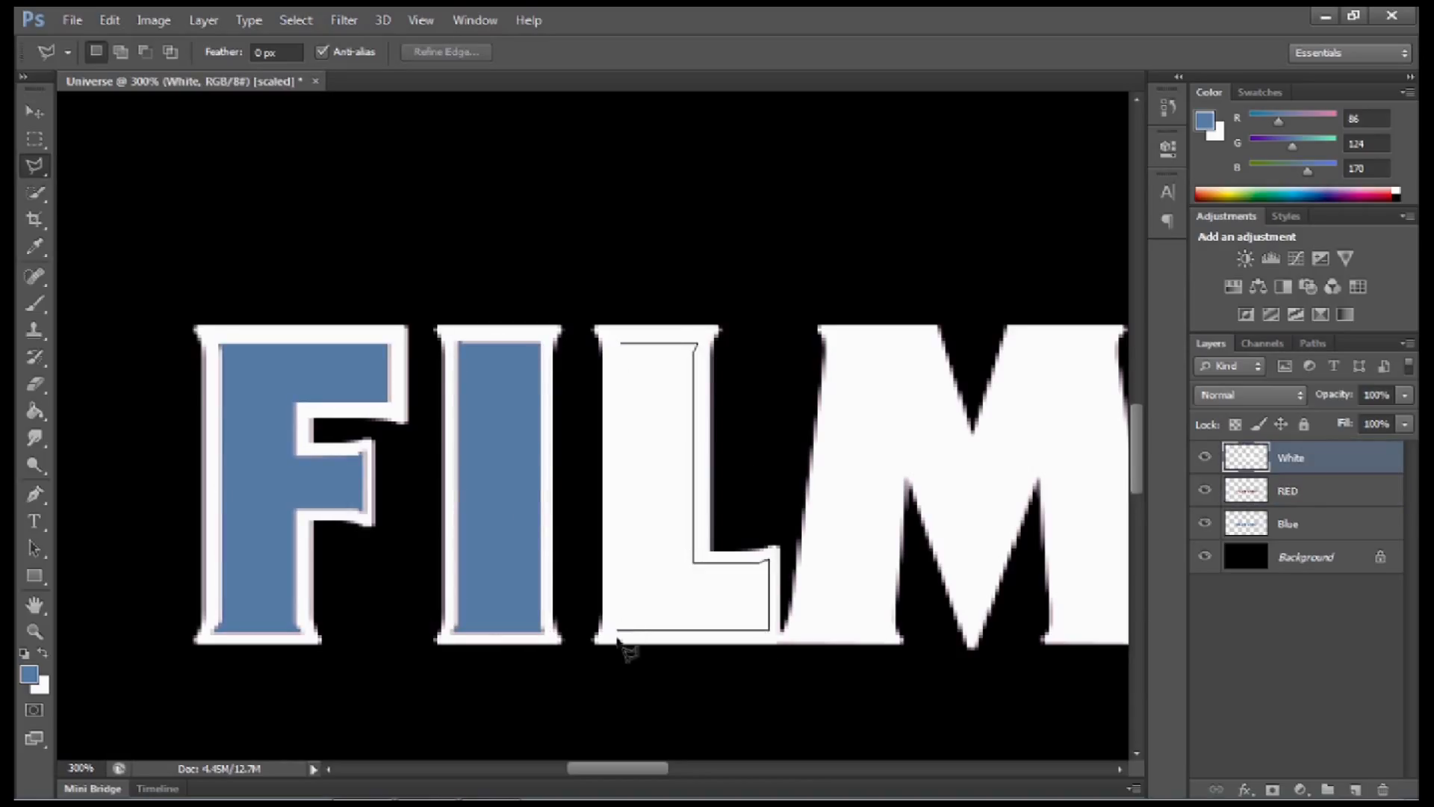
{"action": "left_click", "coordinate": [622, 630]}
{"action": "left_click", "coordinate": [621, 344]}
{"action": "key", "text": "Delete"}
{"action": "left_click", "coordinate": [1301, 492]}
Step: Outline the inside of the M in FILM and delete it from the White and RED layers to expose the blue
{"action": "left_click", "coordinate": [471, 320]}
{"action": "left_click", "coordinate": [540, 320]}
{"action": "left_click", "coordinate": [596, 462]}
{"action": "left_click", "coordinate": [648, 323]}
{"action": "left_click", "coordinate": [718, 324]}
{"action": "left_click", "coordinate": [767, 603]}
{"action": "left_click", "coordinate": [688, 603]}
{"action": "left_click", "coordinate": [598, 581]}
{"action": "left_click", "coordinate": [521, 404]}
{"action": "left_click", "coordinate": [502, 596]}
{"action": "left_click", "coordinate": [429, 596]}
{"action": "left_click", "coordinate": [470, 321]}
{"action": "key", "text": "Delete"}
{"action": "left_click", "coordinate": [1249, 490]}
{"action": "key", "text": "Delete"}
{"action": "left_click", "coordinate": [1249, 457]}
Step: Outline the inside of the M in MASTERS and cut it out, leaving a thin white border
{"action": "left_click", "coordinate": [384, 281]}
{"action": "left_click", "coordinate": [459, 281]}
{"action": "left_click", "coordinate": [510, 437]}
{"action": "left_click", "coordinate": [564, 286]}
{"action": "left_click", "coordinate": [638, 286]}
{"action": "left_click", "coordinate": [677, 560]}
{"action": "left_click", "coordinate": [609, 562]}
{"action": "left_click", "coordinate": [590, 369]}
{"action": "left_click", "coordinate": [511, 529]}
{"action": "left_click", "coordinate": [435, 369]}
{"action": "left_click", "coordinate": [416, 559]}
{"action": "left_click", "coordinate": [347, 558]}
{"action": "left_click", "coordinate": [384, 283]}
{"action": "key", "text": "Delete"}
Step: Outline the inside of the A, following its central hole, and delete it from the White and RED layers
{"action": "left_click", "coordinate": [619, 351]}
{"action": "left_click", "coordinate": [577, 462]}
{"action": "left_click", "coordinate": [656, 460]}
{"action": "left_click", "coordinate": [619, 271]}
{"action": "left_click", "coordinate": [662, 271]}
{"action": "left_click", "coordinate": [767, 554]}
{"action": "left_click", "coordinate": [677, 554]}
{"action": "left_click", "coordinate": [673, 511]}
{"action": "left_click", "coordinate": [560, 511]}
{"action": "left_click", "coordinate": [557, 553]}
{"action": "left_click", "coordinate": [467, 552]}
{"action": "left_click", "coordinate": [572, 271]}
{"action": "left_click", "coordinate": [619, 272]}
{"action": "left_click", "coordinate": [619, 351]}
{"action": "key", "text": "Delete"}
{"action": "left_click", "coordinate": [1307, 491]}
{"action": "key", "text": "Delete"}
{"action": "left_click", "coordinate": [1307, 458]}
{"action": "left_click", "coordinate": [575, 268]}
{"action": "left_click", "coordinate": [1320, 491]}
{"action": "key", "text": "Delete"}
{"action": "left_click", "coordinate": [1321, 458]}
{"action": "key", "text": "ctrl+d"}
Step: Trace the inside of the first S in MASTERS and delete it from the White and RED layers
{"action": "left_click_drag", "start_coordinate": [843, 338], "coordinate": [459, 308]}
{"action": "left_click", "coordinate": [579, 239]}
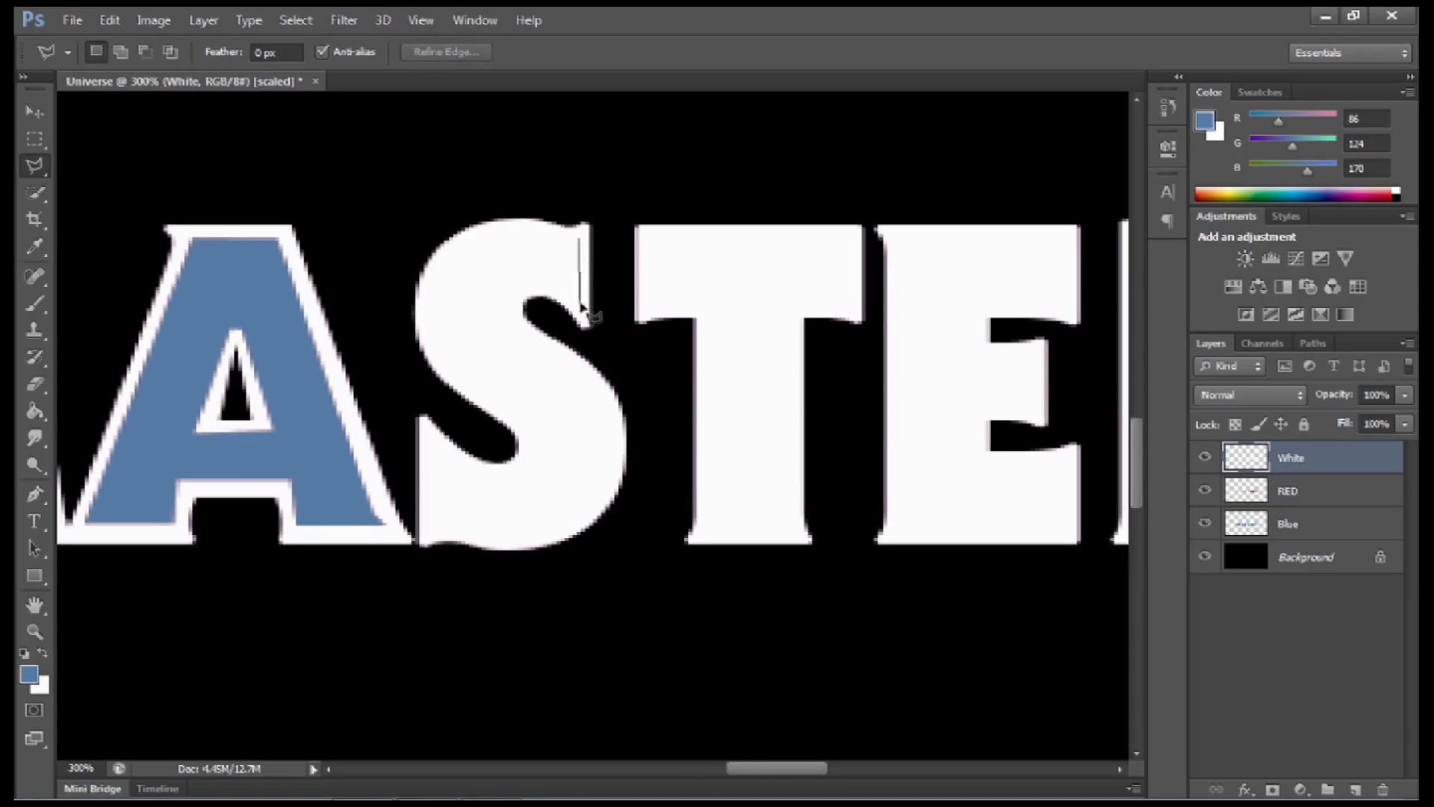
{"action": "mouse_move", "coordinate": [613, 506]}
{"action": "left_mouse_down"}
{"action": "mouse_move", "coordinate": [511, 535]}
{"action": "mouse_move", "coordinate": [450, 519]}
{"action": "mouse_move", "coordinate": [436, 451]}
{"action": "mouse_move", "coordinate": [484, 477]}
{"action": "mouse_move", "coordinate": [542, 460]}
{"action": "mouse_move", "coordinate": [532, 424]}
{"action": "mouse_move", "coordinate": [459, 369]}
{"action": "left_mouse_up"}
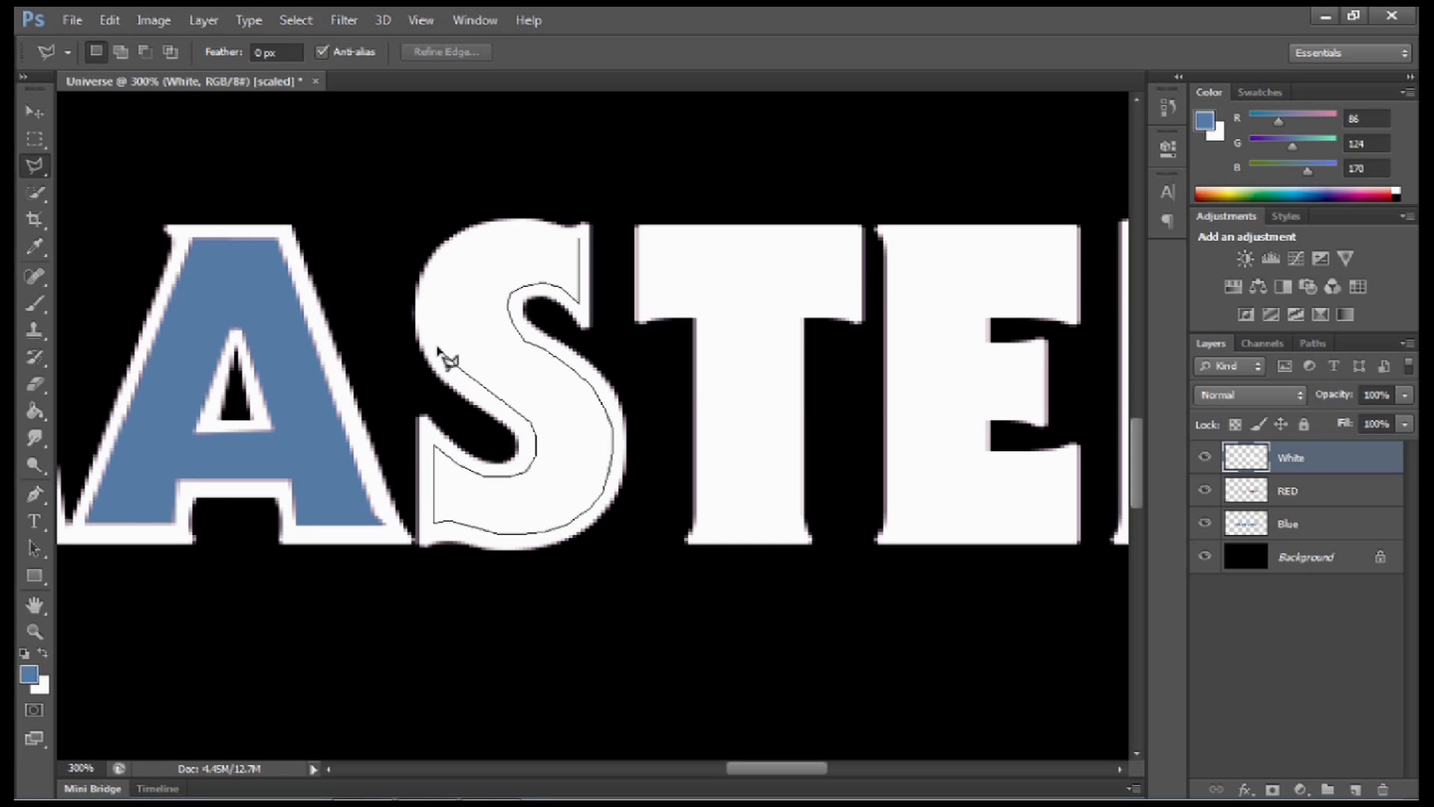
{"action": "mouse_move", "coordinate": [446, 263]}
{"action": "left_mouse_down"}
{"action": "mouse_move", "coordinate": [499, 239]}
{"action": "mouse_move", "coordinate": [842, 237]}
{"action": "mouse_move", "coordinate": [850, 305]}
{"action": "mouse_move", "coordinate": [778, 474]}
{"action": "mouse_move", "coordinate": [803, 538]}
{"action": "left_mouse_up"}
{"action": "key", "text": "Delete"}
{"action": "left_click", "coordinate": [1307, 491]}
{"action": "key", "text": "Delete"}
Step: Outline the inside of the letter T and cut it out to expose the blue, clearing the selection at the end
{"action": "left_click", "coordinate": [799, 535]}
{"action": "left_click", "coordinate": [700, 535]}
{"action": "left_click", "coordinate": [709, 307]}
{"action": "left_click", "coordinate": [657, 236]}
{"action": "left_click", "coordinate": [1345, 462]}
{"action": "key", "text": "Delete"}
{"action": "key", "text": "ctrl+d"}
Step: Outline the inside of the letter E and delete it from the White and RED layers to expose the blue
{"action": "left_click_drag", "start_coordinate": [943, 242], "coordinate": [528, 237]}
{"action": "left_click", "coordinate": [488, 232]}
{"action": "left_click", "coordinate": [650, 233]}
{"action": "left_click", "coordinate": [650, 302]}
{"action": "left_click", "coordinate": [561, 298]}
{"action": "left_click", "coordinate": [561, 344]}
{"action": "left_click", "coordinate": [622, 407]}
{"action": "left_click", "coordinate": [562, 454]}
{"action": "left_click", "coordinate": [654, 450]}
{"action": "left_click", "coordinate": [654, 528]}
{"action": "left_click", "coordinate": [476, 528]}
{"action": "left_click", "coordinate": [488, 233]}
{"action": "key", "text": "Delete"}
{"action": "left_click", "coordinate": [1307, 490]}
{"action": "key", "text": "Delete"}
{"action": "key", "text": "ctrl+d"}
Step: Outline the inside of the letter R and delete it from the White and RED layers, clearing the selection at the end
{"action": "left_click_drag", "start_coordinate": [998, 357], "coordinate": [662, 355]}
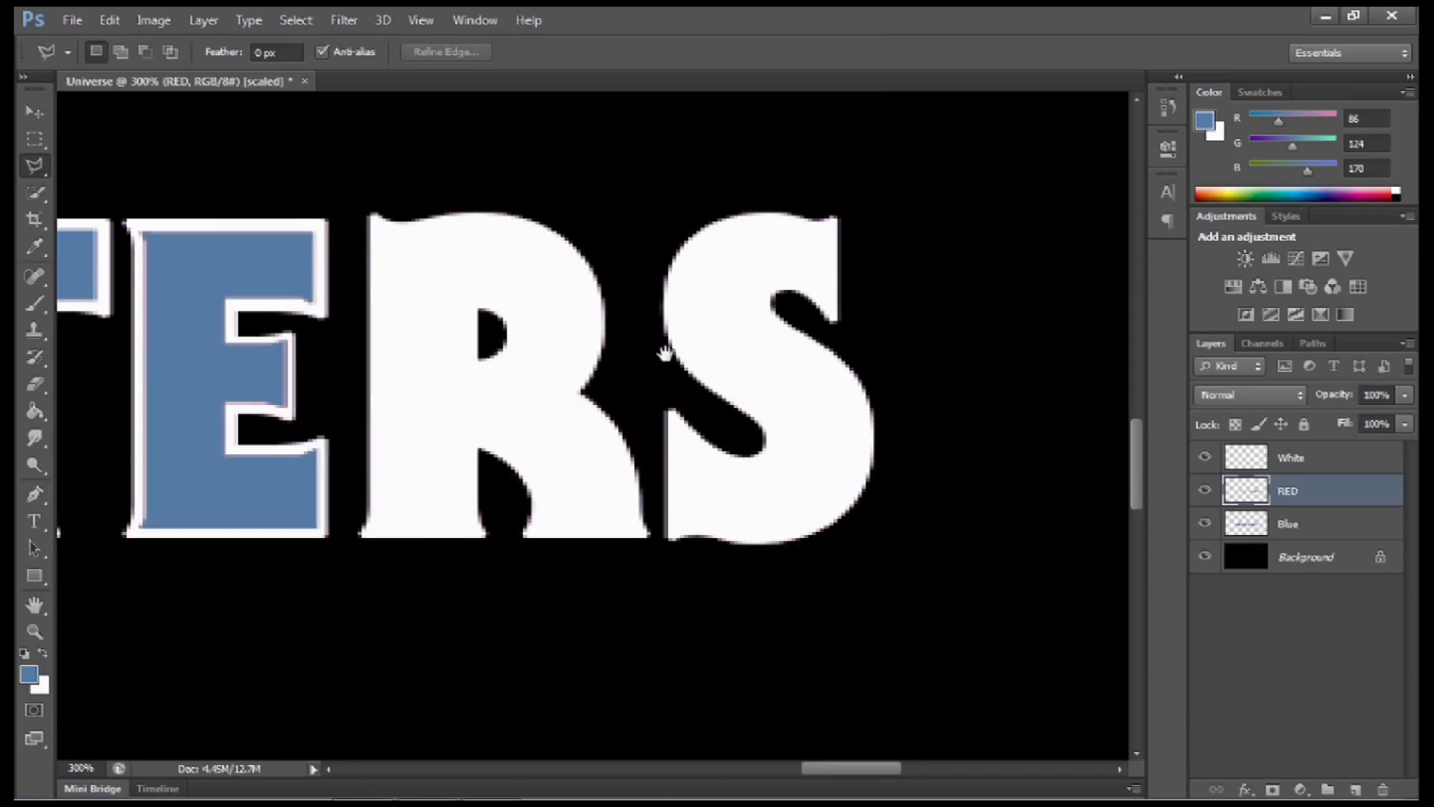
{"action": "mouse_move", "coordinate": [474, 239]}
{"action": "left_mouse_down"}
{"action": "mouse_move", "coordinate": [544, 252]}
{"action": "mouse_move", "coordinate": [589, 295]}
{"action": "left_mouse_up"}
{"action": "mouse_move", "coordinate": [572, 381]}
{"action": "left_mouse_down"}
{"action": "mouse_move", "coordinate": [604, 445]}
{"action": "mouse_move", "coordinate": [621, 482]}
{"action": "left_mouse_up"}
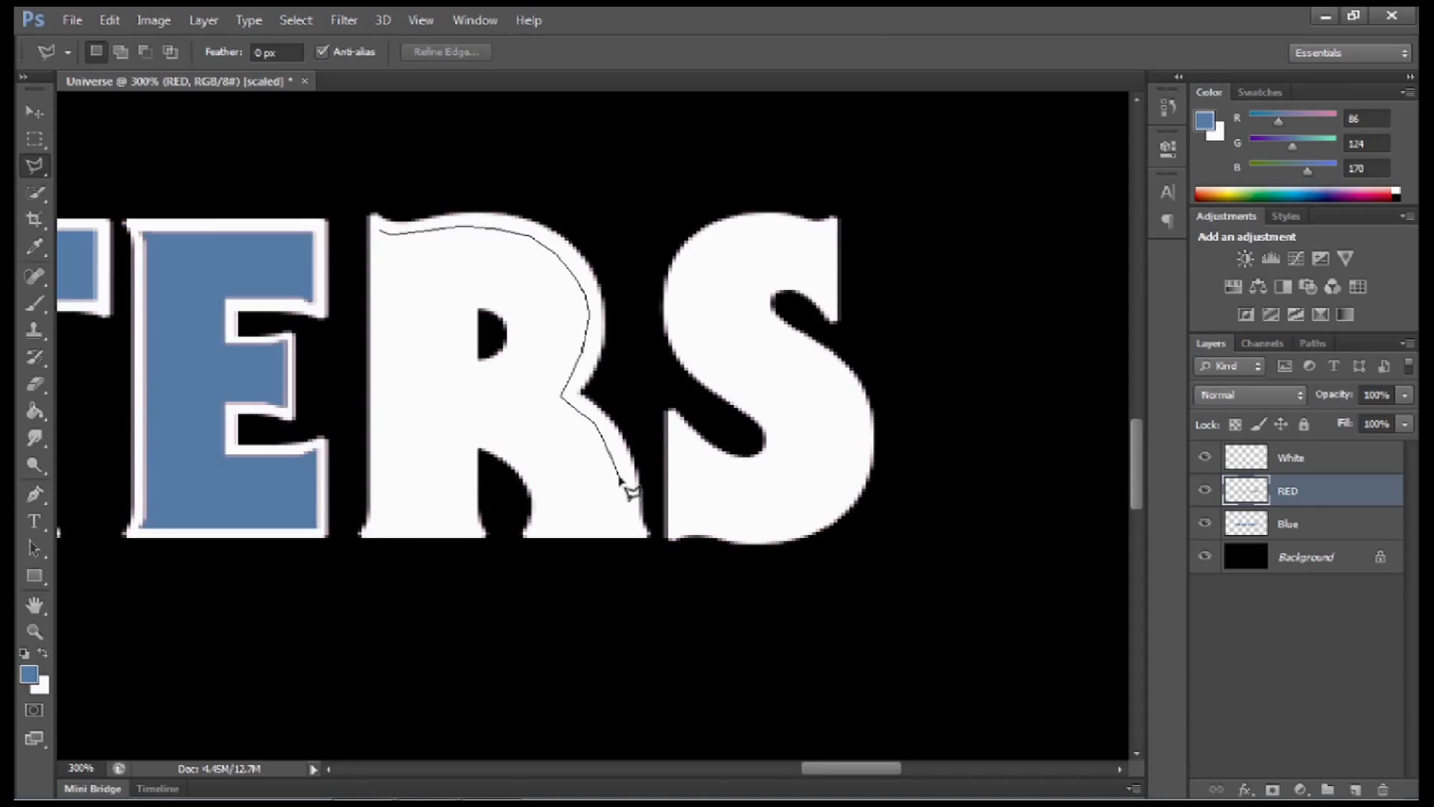
{"action": "mouse_move", "coordinate": [633, 532]}
{"action": "left_mouse_down"}
{"action": "mouse_move", "coordinate": [539, 529]}
{"action": "mouse_move", "coordinate": [539, 477]}
{"action": "mouse_move", "coordinate": [483, 429]}
{"action": "mouse_move", "coordinate": [466, 513]}
{"action": "mouse_move", "coordinate": [383, 518]}
{"action": "mouse_move", "coordinate": [381, 236]}
{"action": "left_mouse_up"}
{"action": "left_click", "coordinate": [1292, 458]}
{"action": "key", "text": "Delete"}
{"action": "left_click", "coordinate": [1313, 485]}
{"action": "key", "text": "Delete"}
{"action": "key", "text": "ctrl+d"}
Step: Trace the inside of the final S in MASTERS and cut it out to expose the blue, clearing the selection
{"action": "left_click", "coordinate": [1300, 460]}
{"action": "mouse_move", "coordinate": [824, 231]}
{"action": "left_mouse_down"}
{"action": "mouse_move", "coordinate": [736, 230]}
{"action": "mouse_move", "coordinate": [687, 269]}
{"action": "mouse_move", "coordinate": [682, 328]}
{"action": "mouse_move", "coordinate": [775, 423]}
{"action": "mouse_move", "coordinate": [780, 464]}
{"action": "mouse_move", "coordinate": [733, 477]}
{"action": "mouse_move", "coordinate": [679, 436]}
{"action": "mouse_move", "coordinate": [688, 520]}
{"action": "mouse_move", "coordinate": [758, 533]}
{"action": "mouse_move", "coordinate": [859, 457]}
{"action": "left_mouse_up"}
{"action": "mouse_move", "coordinate": [820, 374]}
{"action": "left_mouse_down"}
{"action": "mouse_move", "coordinate": [766, 327]}
{"action": "mouse_move", "coordinate": [759, 279]}
{"action": "mouse_move", "coordinate": [810, 275]}
{"action": "mouse_move", "coordinate": [824, 230]}
{"action": "left_mouse_up"}
{"action": "key", "text": "Delete"}
{"action": "key", "text": "ctrl+d"}
Step: Brush a border around the hole of the R, white on the White layer and the sampled border red on the RED layer
{"action": "key", "text": "b"}
{"action": "key", "text": "x"}
{"action": "right_click", "coordinate": [369, 282]}
{"action": "key", "text": "Return"}
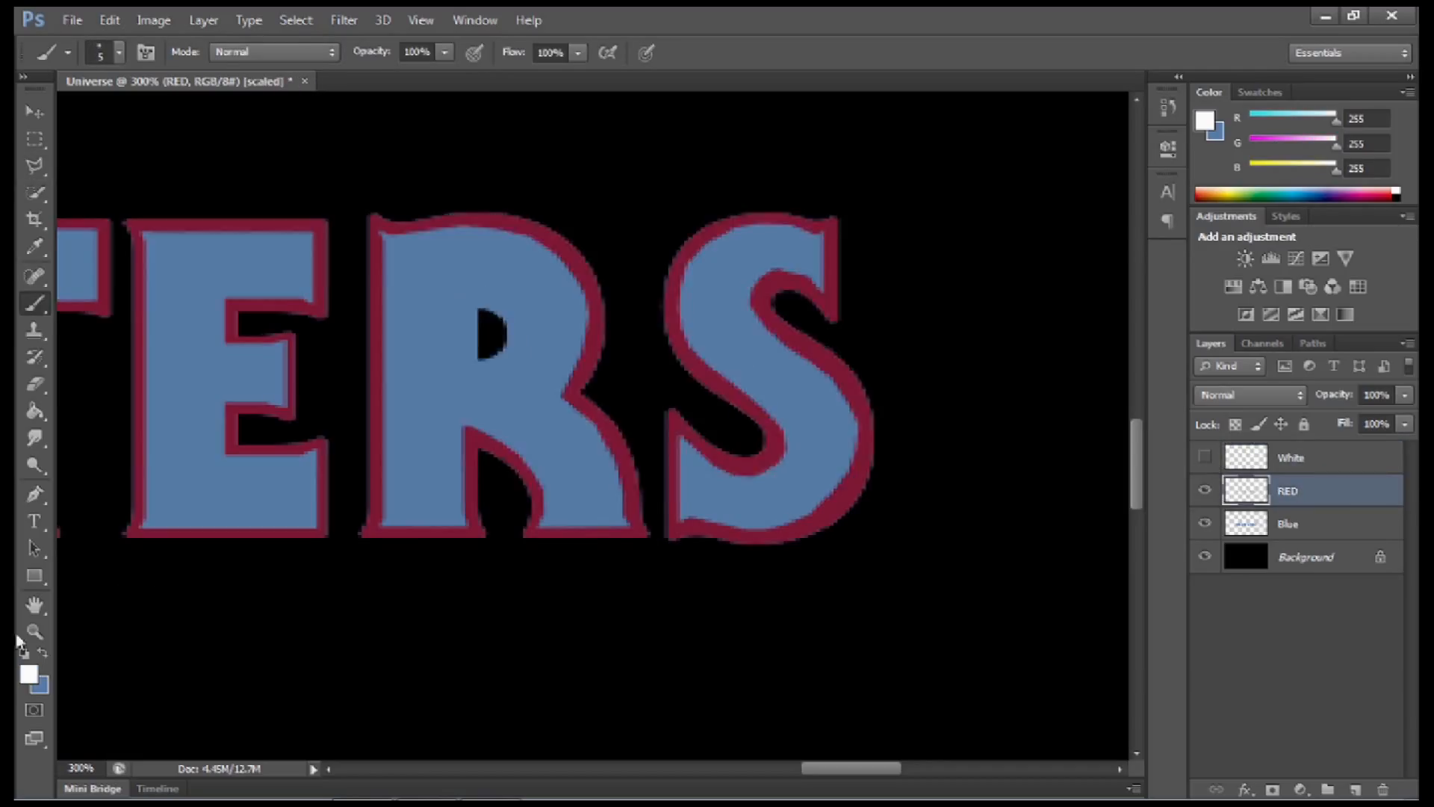
{"action": "left_click", "coordinate": [474, 310], "text": "alt"}
{"action": "left_click_drag", "start_coordinate": [473, 310], "coordinate": [481, 311]}
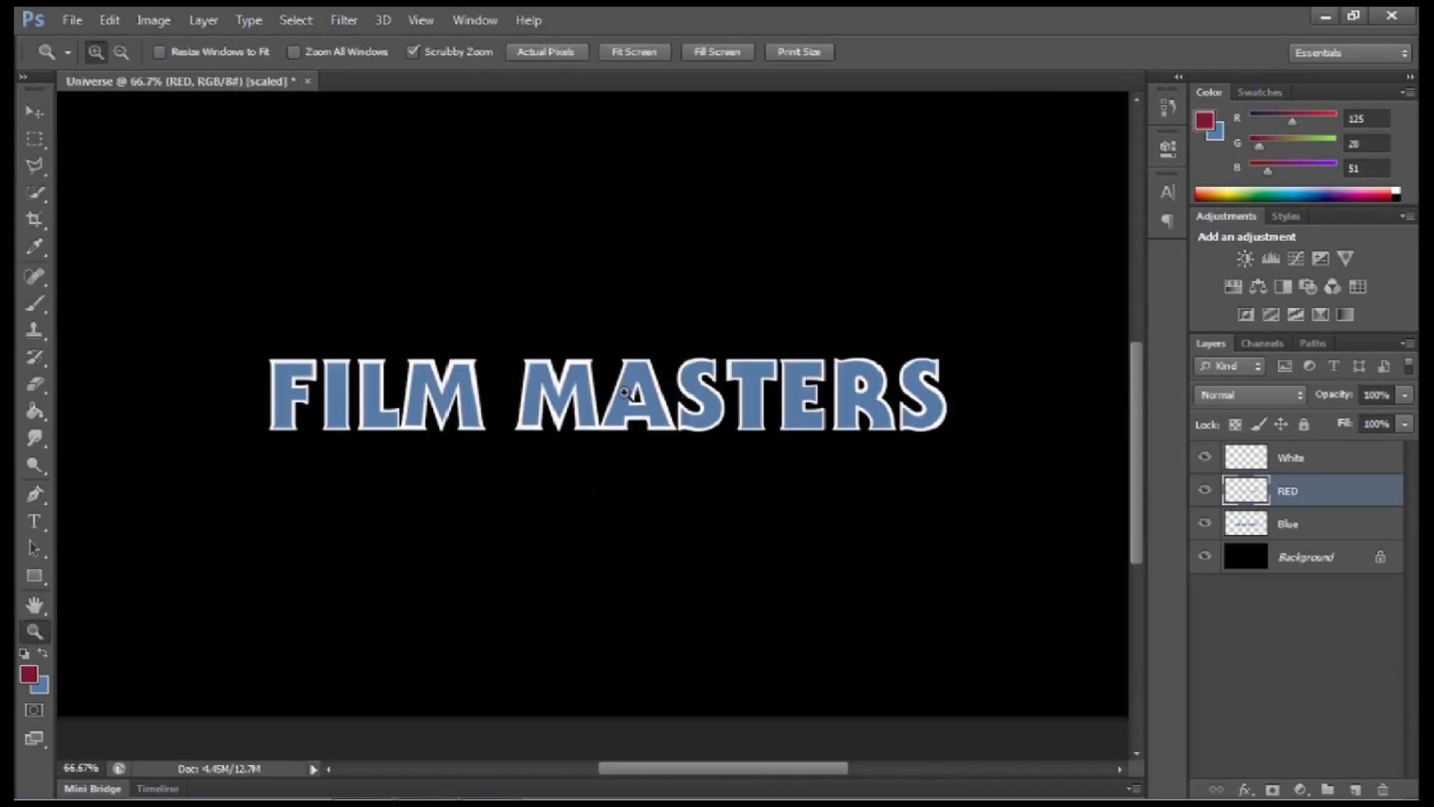
Step: Hide the White and RED layers and add a Pattern Overlay to the Blue layer with a light speckled pattern in Multiply mode
{"action": "key", "text": "v"}
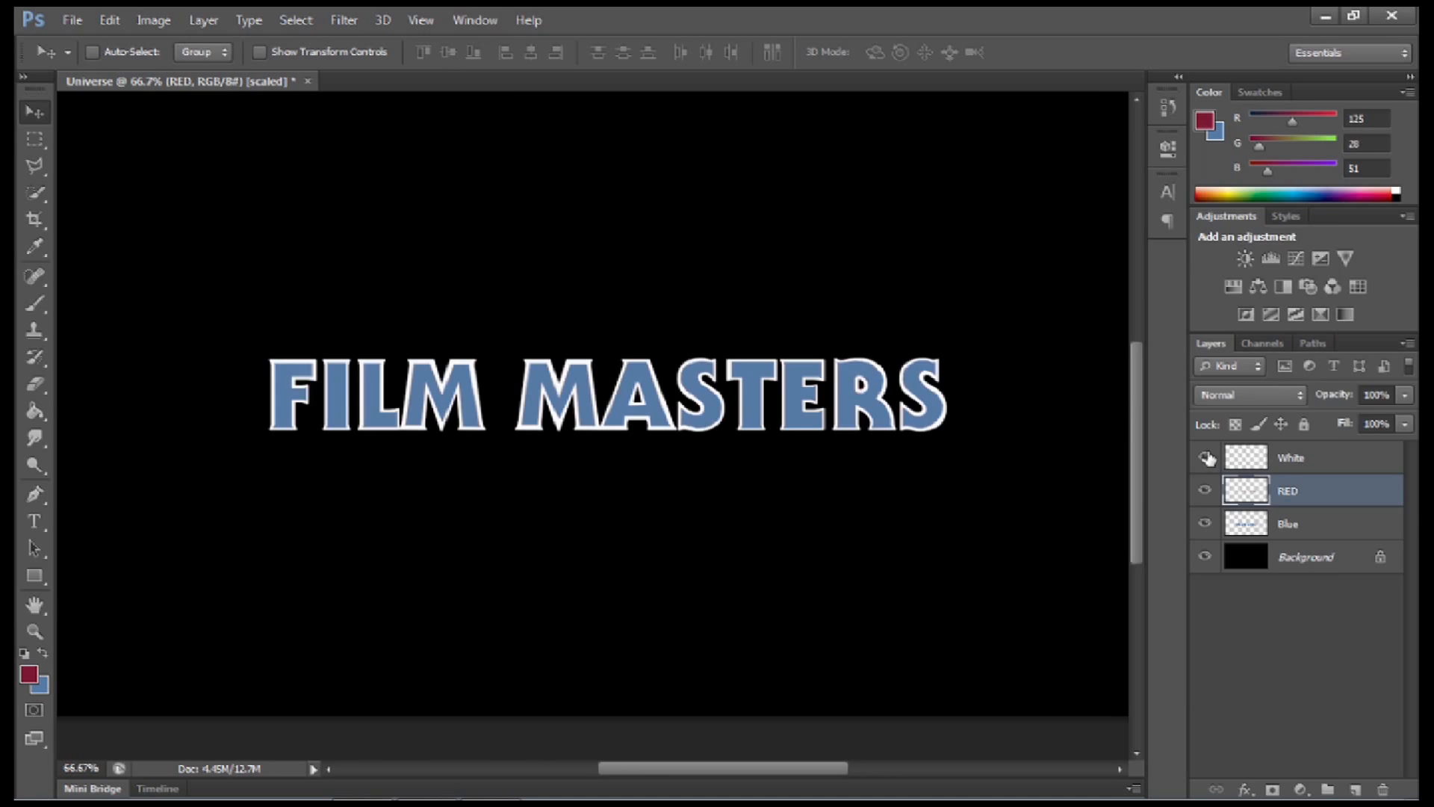
{"action": "left_click", "coordinate": [1204, 456]}
{"action": "double_click", "coordinate": [1375, 524]}
{"action": "left_click", "coordinate": [708, 488]}
{"action": "left_click", "coordinate": [708, 488]}
{"action": "left_click", "coordinate": [708, 510]}
{"action": "left_click", "coordinate": [1030, 359]}
{"action": "left_click", "coordinate": [1027, 422]}
{"action": "left_click", "coordinate": [1074, 289]}
{"action": "left_click", "coordinate": [997, 79]}
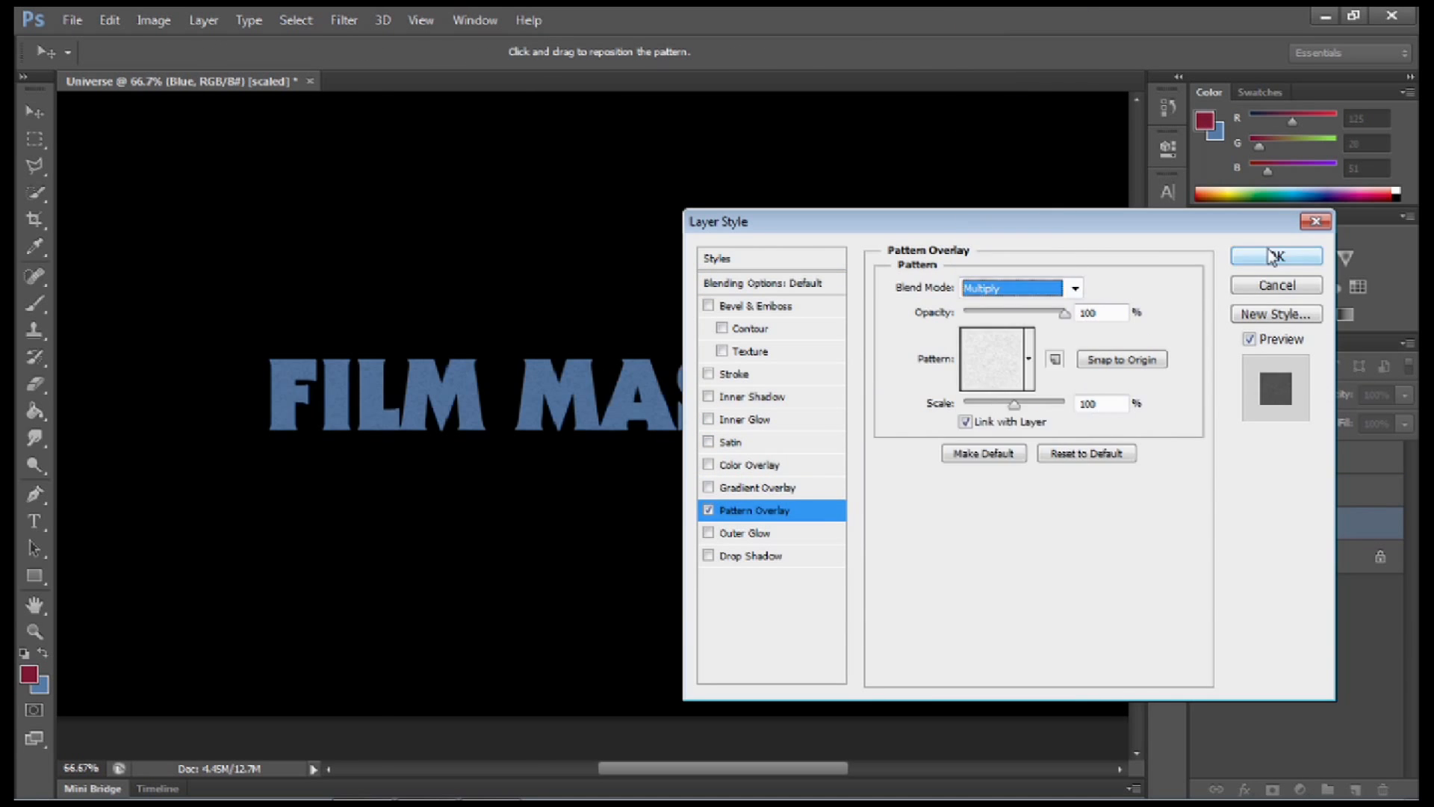
{"action": "left_click", "coordinate": [1276, 256]}
Step: Apply a perspective transform to the Blue layer that widens the base of the letters outward
{"action": "left_click", "coordinate": [1205, 457]}
{"action": "left_click", "coordinate": [1205, 457]}
{"action": "left_click", "coordinate": [110, 21]}
{"action": "mouse_move", "coordinate": [224, 423]}
{"action": "left_click", "coordinate": [452, 529]}
{"action": "left_click_drag", "start_coordinate": [947, 431], "coordinate": [983, 432]}
{"action": "key", "text": "Return"}
Step: Show the RED layer and give it the same perspective transform as the blue letters
{"action": "left_click", "coordinate": [1237, 492]}
{"action": "left_click", "coordinate": [1205, 490]}
{"action": "left_click", "coordinate": [110, 21]}
{"action": "left_click", "coordinate": [420, 530]}
{"action": "key", "text": "Return"}
Step: Show the White layer and give it the same perspective transform as the red and blue letters
{"action": "left_click", "coordinate": [1242, 458]}
{"action": "left_click", "coordinate": [1205, 456]}
{"action": "left_click", "coordinate": [110, 20]}
{"action": "left_click", "coordinate": [420, 531]}
{"action": "key", "text": "Return"}
Step: Transform the White layer again, adjusting its edges and position slightly over the red and blue lettering
{"action": "left_click", "coordinate": [110, 21]}
{"action": "left_click_drag", "start_coordinate": [972, 360], "coordinate": [985, 355]}
{"action": "left_click_drag", "start_coordinate": [927, 394], "coordinate": [917, 390]}
{"action": "left_click_drag", "start_coordinate": [224, 351], "coordinate": [230, 354]}
{"action": "key", "text": "Return"}
Step: Nudge the White layer two steps right and one step down over the lettering
{"action": "left_click", "coordinate": [1313, 496]}
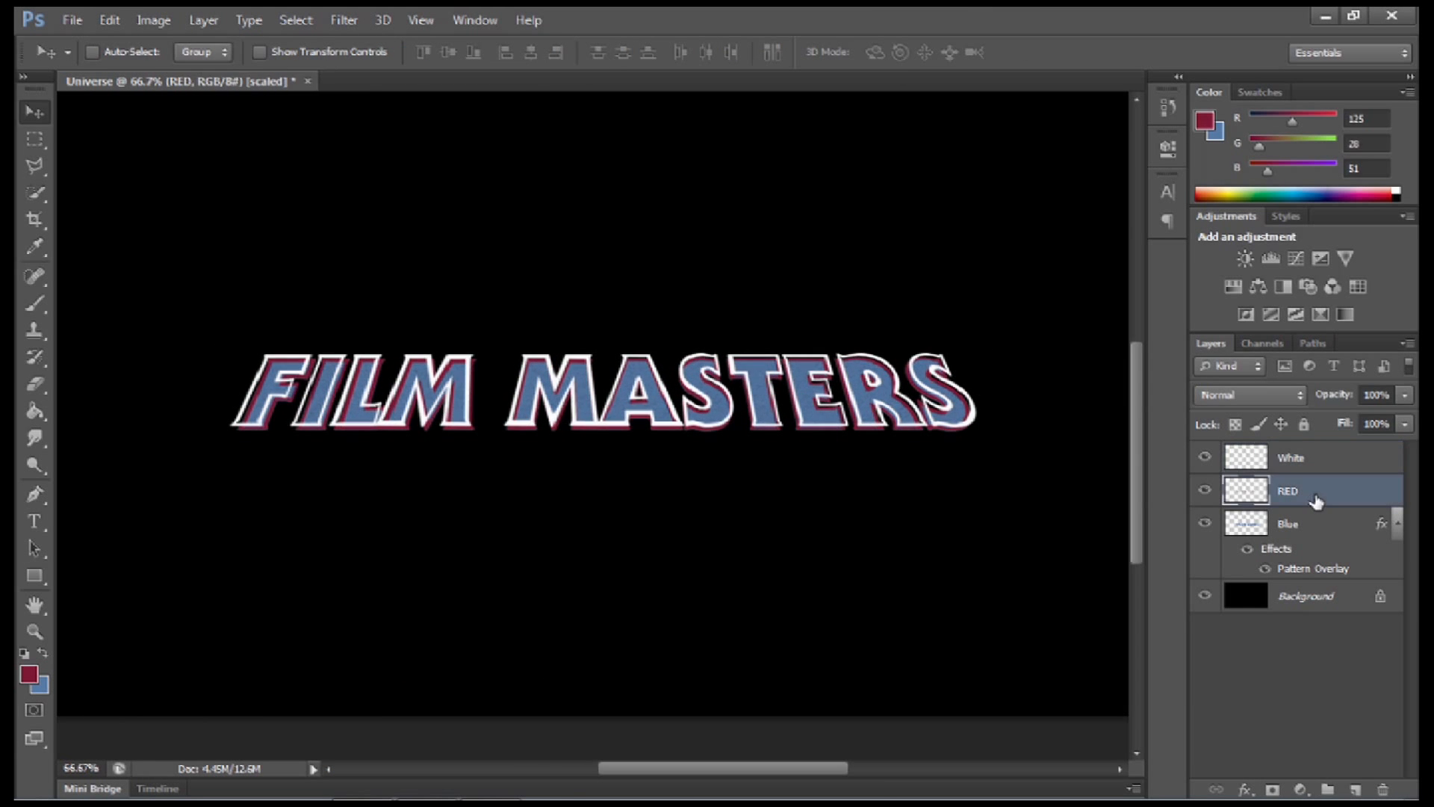
{"action": "key", "text": "z"}
{"action": "left_click", "coordinate": [267, 385]}
{"action": "left_click", "coordinate": [266, 386]}
{"action": "left_click", "coordinate": [267, 385]}
{"action": "left_click", "coordinate": [399, 529], "text": "alt"}
{"action": "left_click", "coordinate": [399, 529], "text": "alt"}
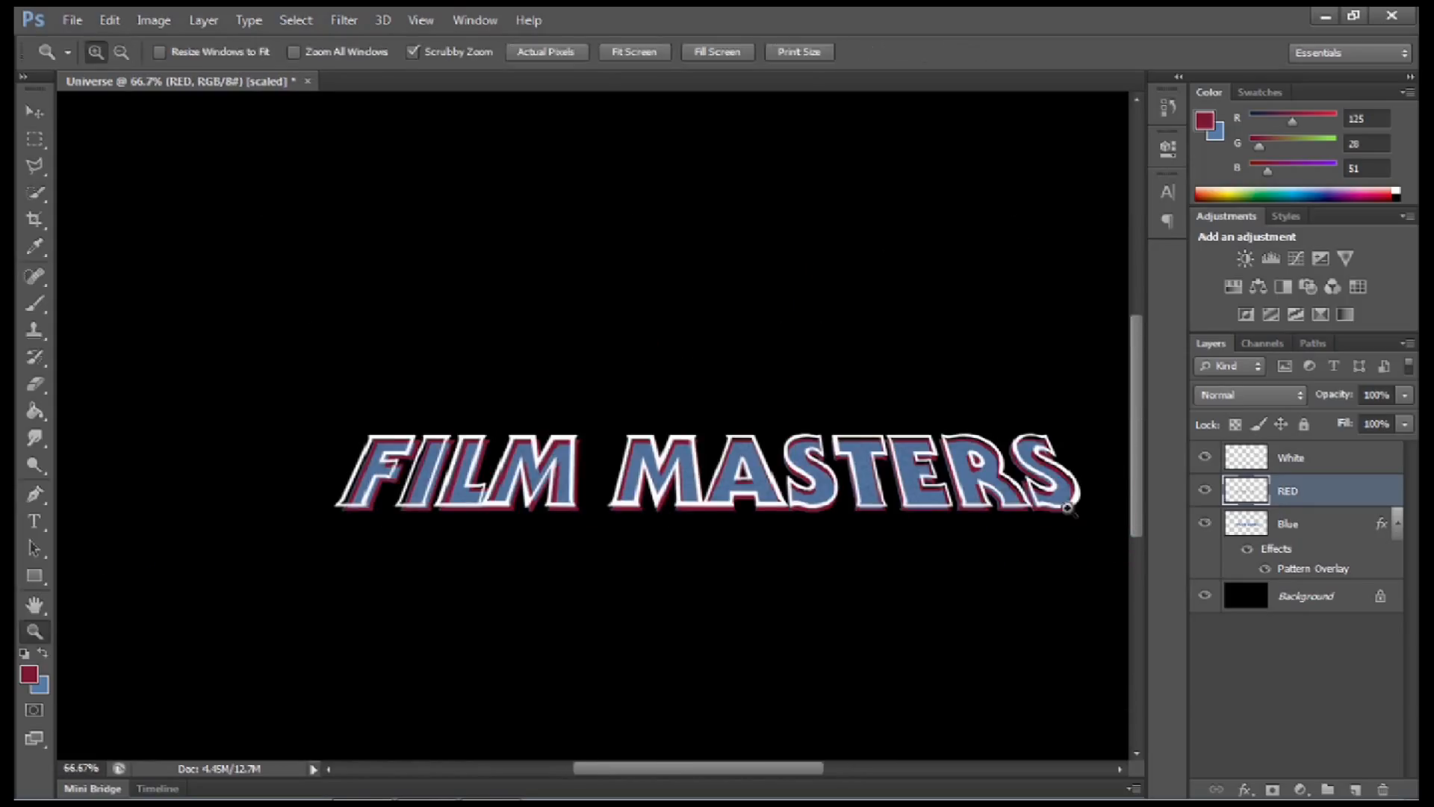
{"action": "left_click", "coordinate": [1318, 458]}
{"action": "key", "text": "v"}
{"action": "key", "text": "Right"}
{"action": "key", "text": "Right"}
{"action": "key", "text": "Down"}
Step: Paint red on the RED layer with a size 5 brush to fill the gaps beside and below the white border of the F
{"action": "key", "text": "z"}
{"action": "double_click", "coordinate": [375, 475]}
{"action": "left_click", "coordinate": [1324, 493]}
{"action": "left_click", "coordinate": [36, 306]}
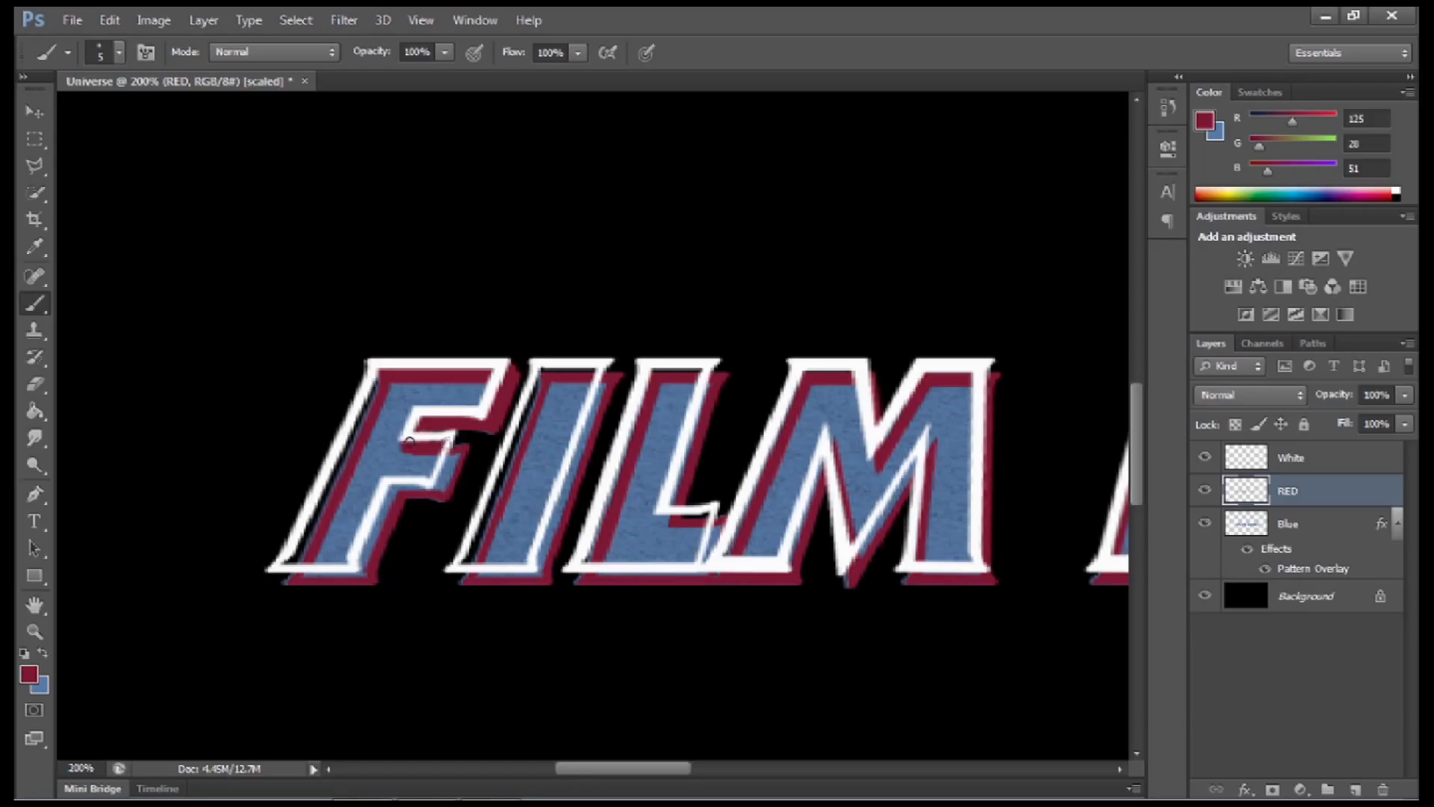
{"action": "left_click_drag", "start_coordinate": [445, 497], "coordinate": [363, 565]}
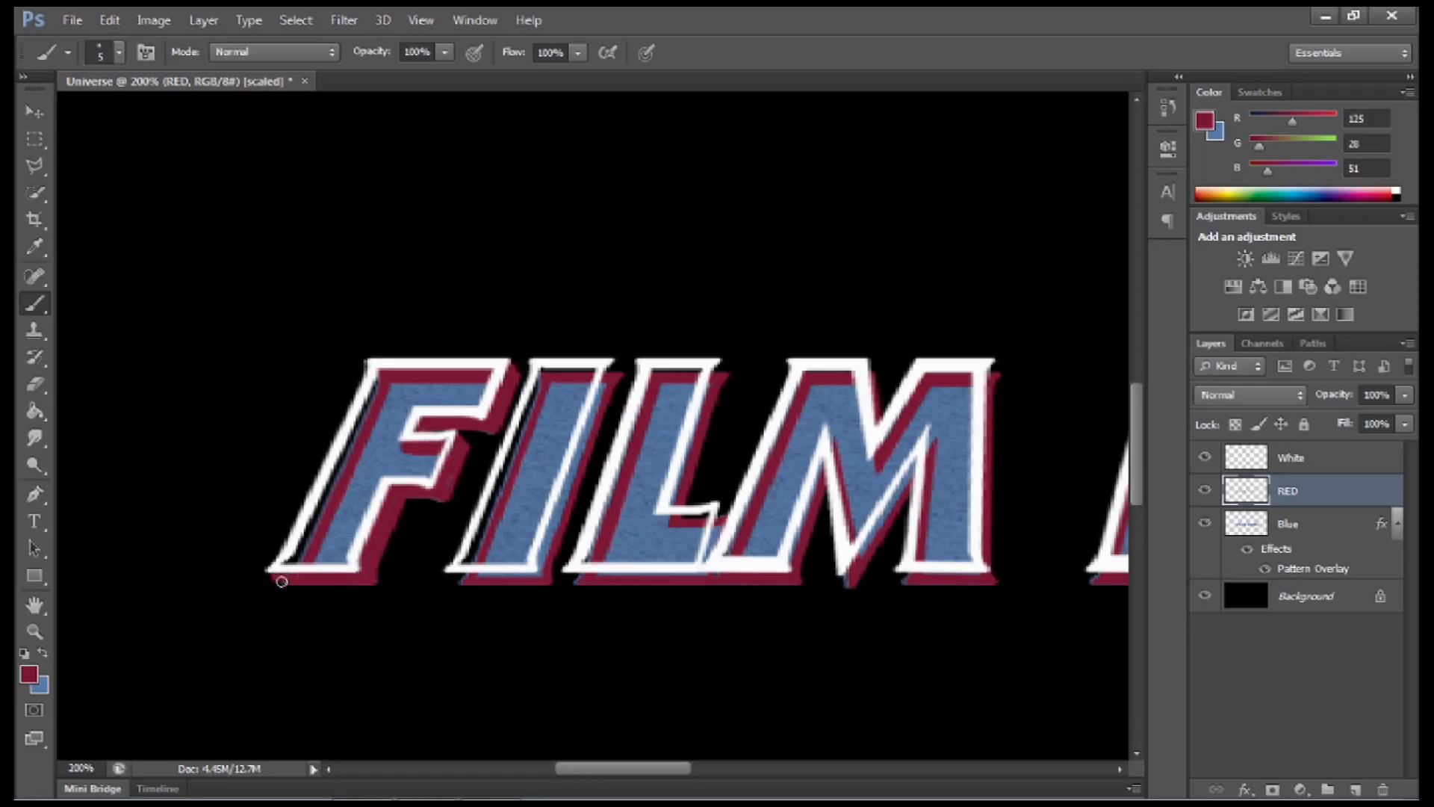
{"action": "left_click", "coordinate": [303, 544], "text": "shift"}
Step: Paint the red depth edges of the I, L and M in FILM on the RED layer to close the gaps to the white border
{"action": "left_click_drag", "start_coordinate": [659, 430], "coordinate": [511, 419]}
{"action": "left_click", "coordinate": [396, 361]}
{"action": "left_click", "coordinate": [321, 554], "text": "shift"}
{"action": "left_click_drag", "start_coordinate": [304, 565], "coordinate": [304, 571]}
{"action": "left_click", "coordinate": [464, 369], "text": "shift"}
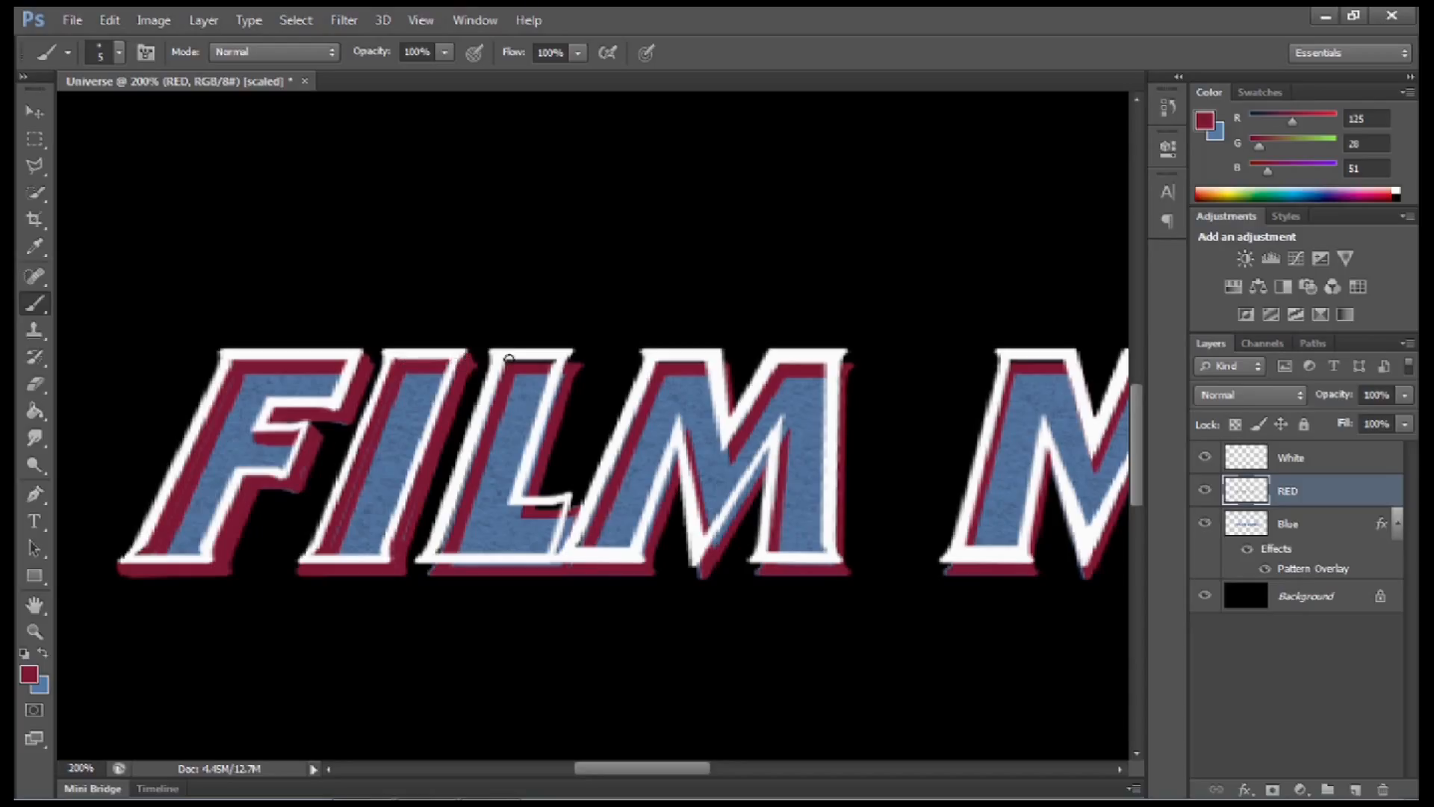
{"action": "left_click", "coordinate": [521, 499], "text": "shift"}
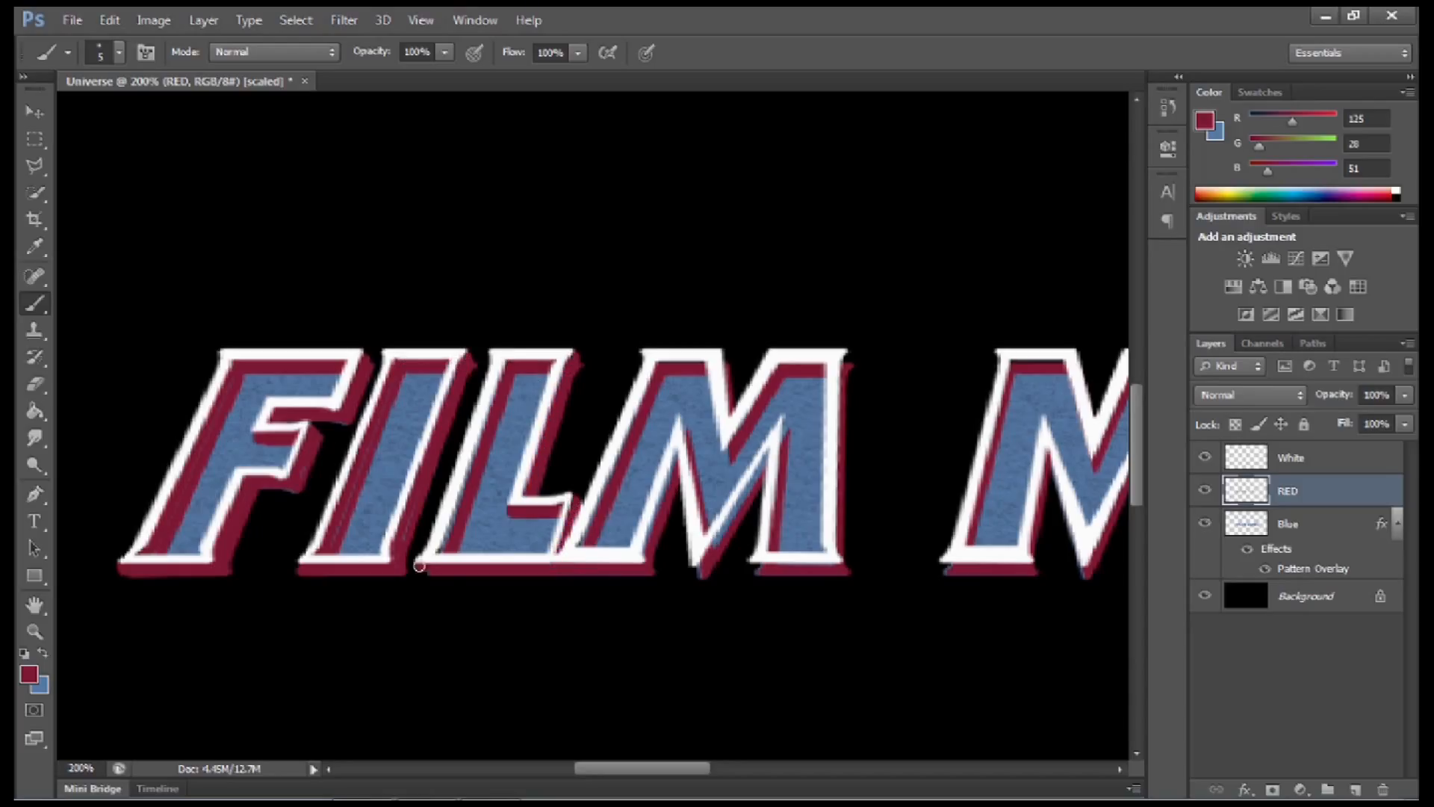
{"action": "left_click", "coordinate": [645, 381], "text": "shift"}
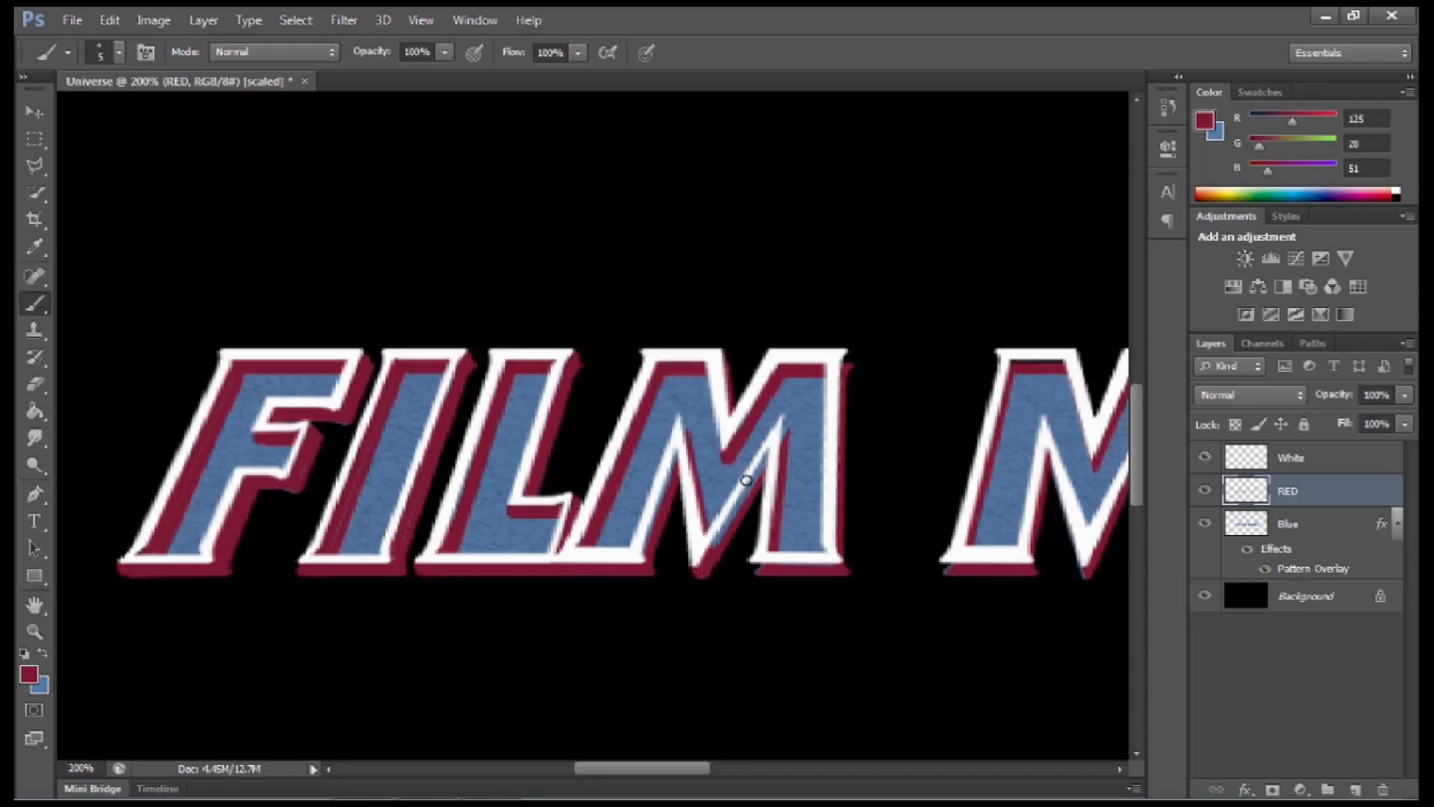
Step: Select a rectangular area at the base of the M in FILM and delete it from the RED layer, clearing the selection
{"action": "left_click_drag", "start_coordinate": [860, 451], "coordinate": [677, 422]}
{"action": "key", "text": "m"}
{"action": "left_click_drag", "start_coordinate": [612, 548], "coordinate": [538, 567]}
{"action": "key", "text": "Delete"}
{"action": "key", "text": "ctrl+d"}
Step: Paint the red depth edges of the M and A in MASTERS on the RED layer with the brush
{"action": "key", "text": "b"}
{"action": "left_click_drag", "start_coordinate": [636, 410], "coordinate": [287, 422]}
{"action": "left_click_drag", "start_coordinate": [477, 345], "coordinate": [532, 345]}
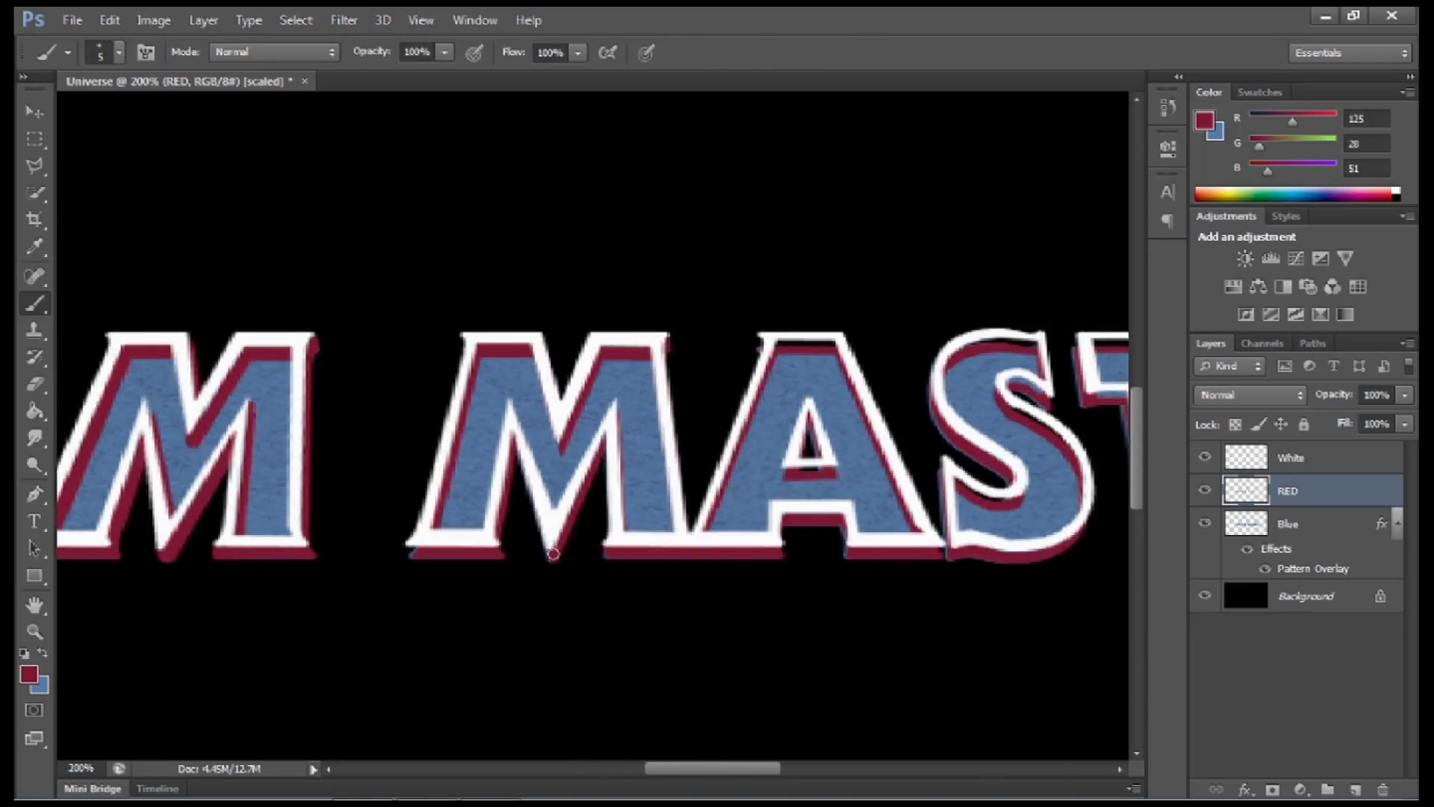
{"action": "left_click_drag", "start_coordinate": [734, 534], "coordinate": [424, 520]}
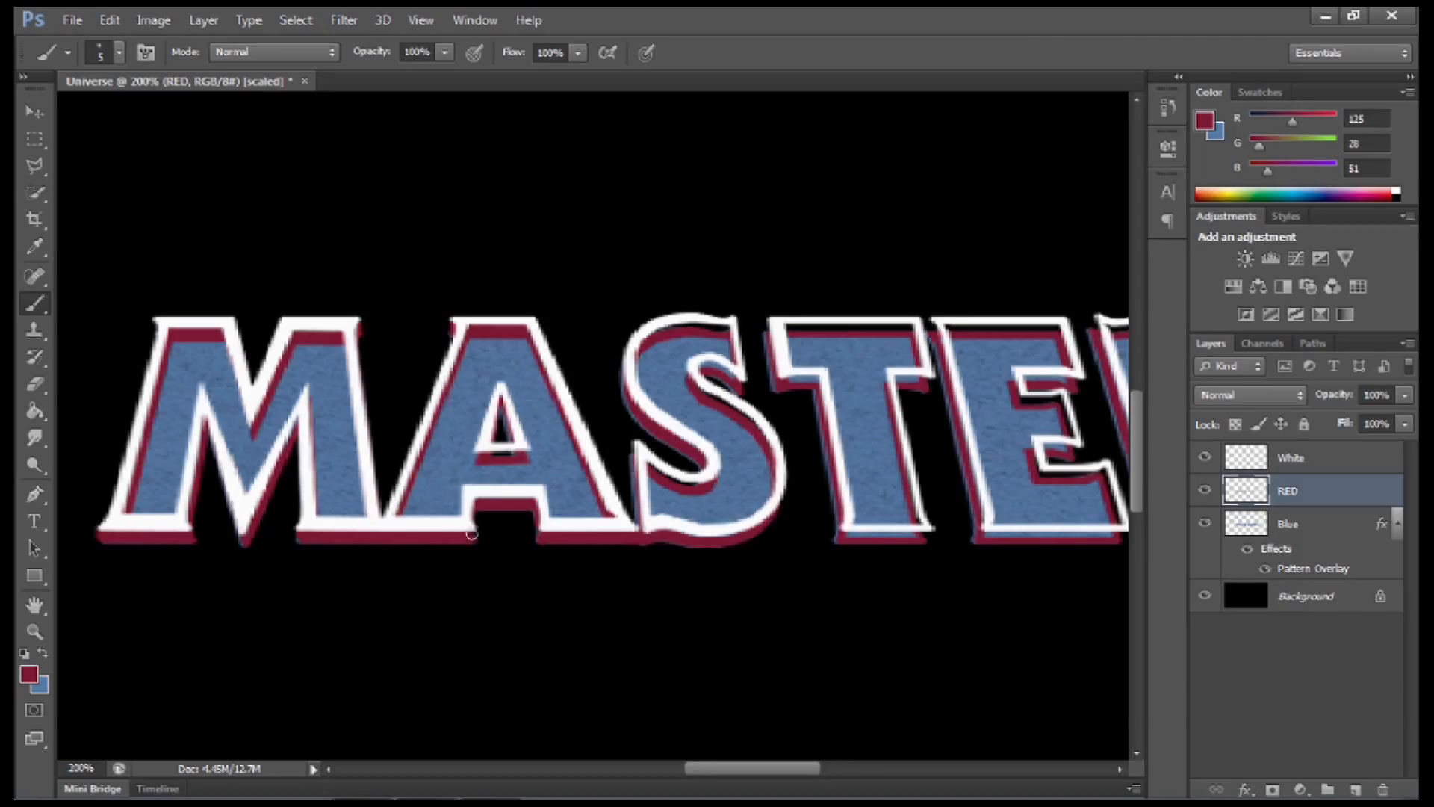
Step: Paint the red depth edges of the remaining letters S, T, E, R and S in MASTERS on the RED layer
{"action": "left_click_drag", "start_coordinate": [763, 464], "coordinate": [516, 457]}
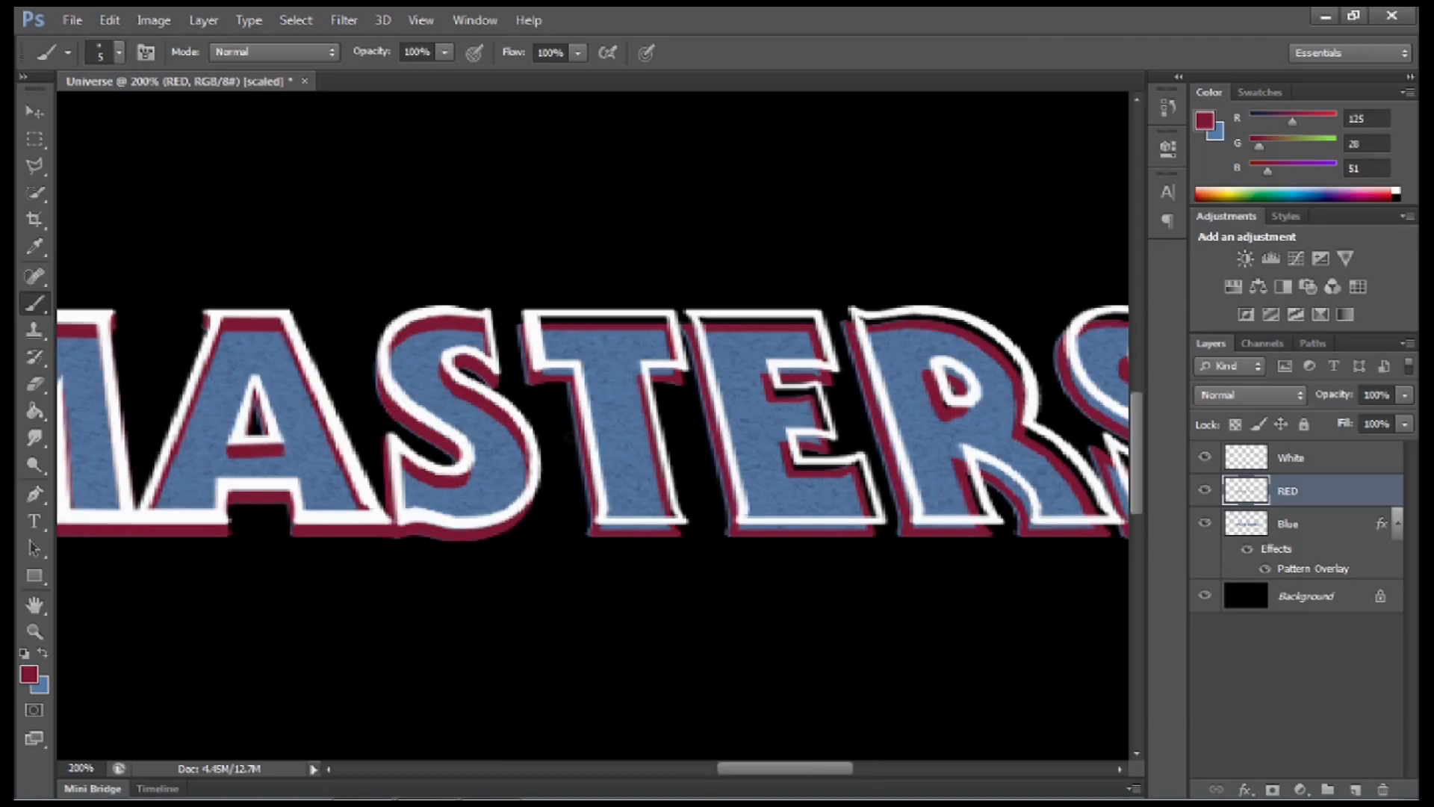
{"action": "left_click_drag", "start_coordinate": [570, 374], "coordinate": [413, 359]}
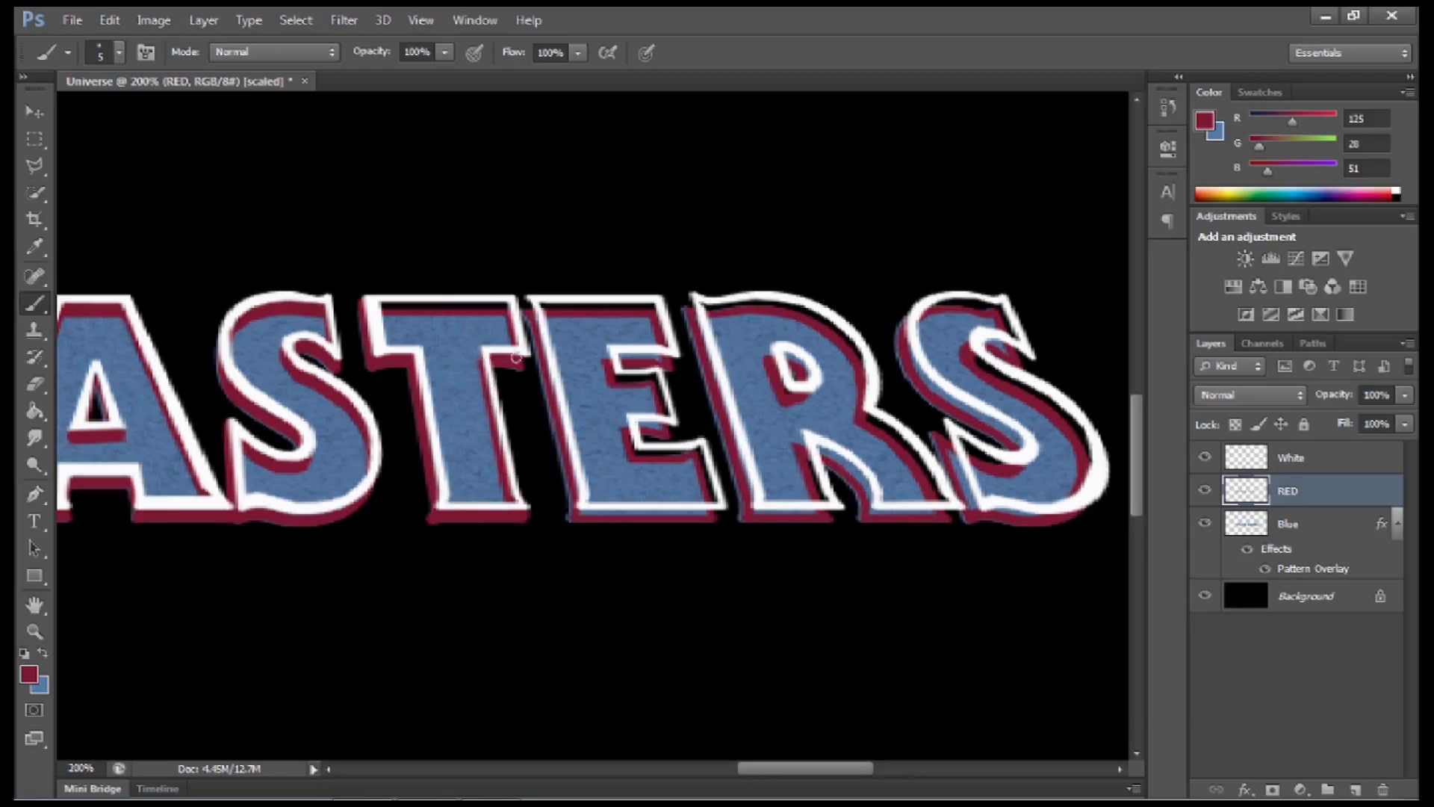
{"action": "left_click_drag", "start_coordinate": [523, 306], "coordinate": [414, 299]}
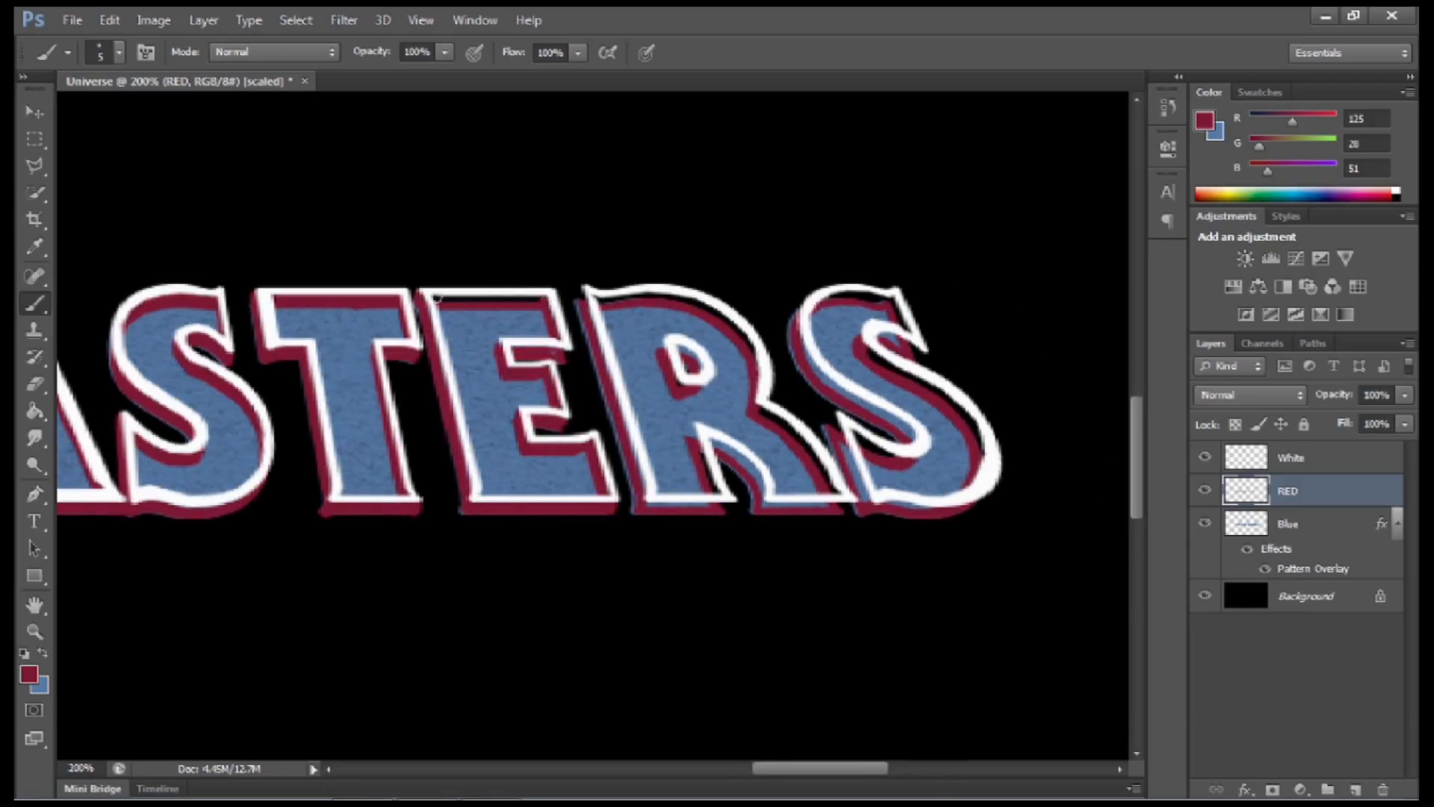
{"action": "left_click_drag", "start_coordinate": [437, 298], "coordinate": [243, 279]}
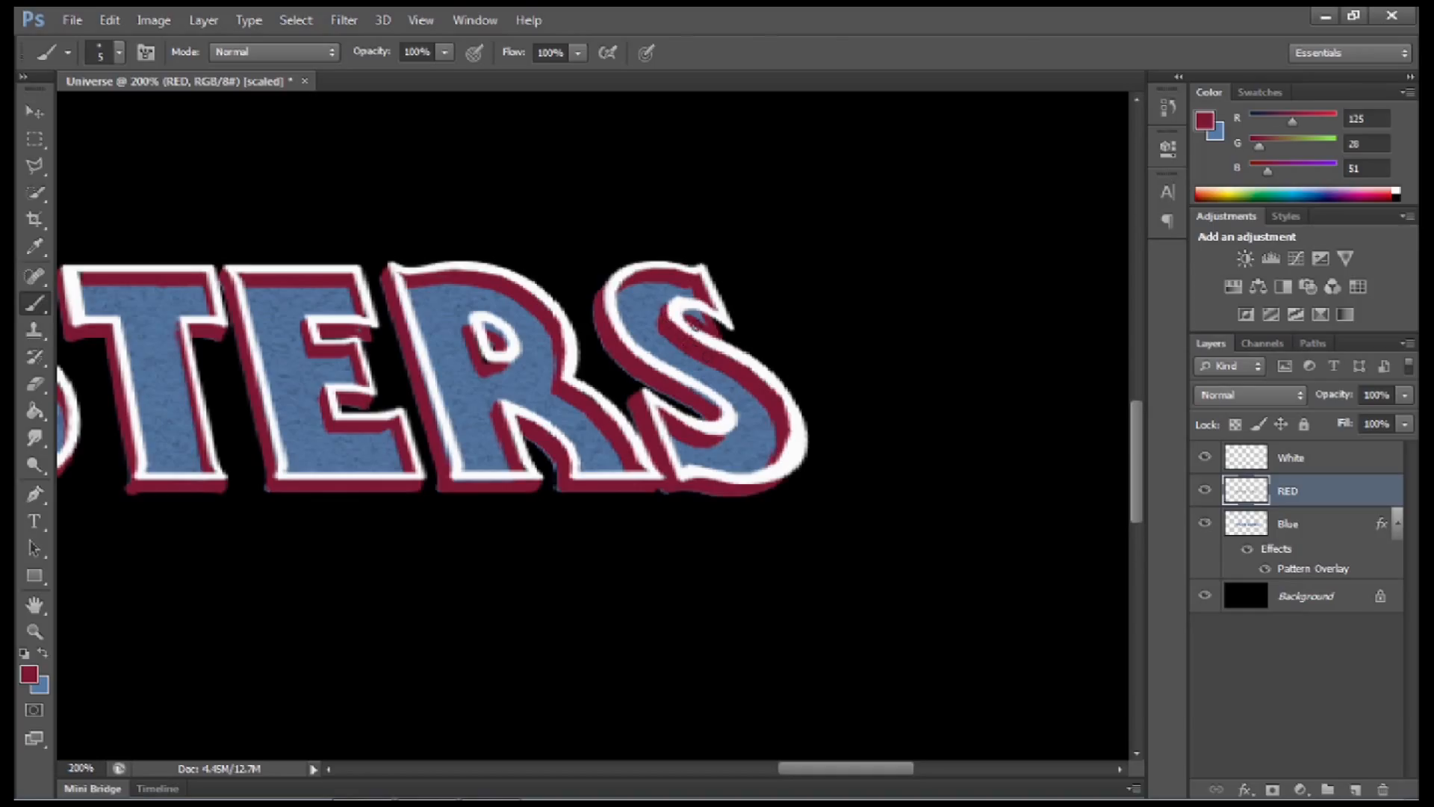
{"action": "key", "text": "z"}
{"action": "left_click", "coordinate": [526, 364], "text": "alt"}
{"action": "left_click", "coordinate": [526, 365], "text": "alt"}
{"action": "mouse_move", "coordinate": [395, 345]}
{"action": "left_mouse_down"}
{"action": "mouse_move", "coordinate": [649, 392]}
{"action": "mouse_move", "coordinate": [657, 376]}
{"action": "left_mouse_up"}
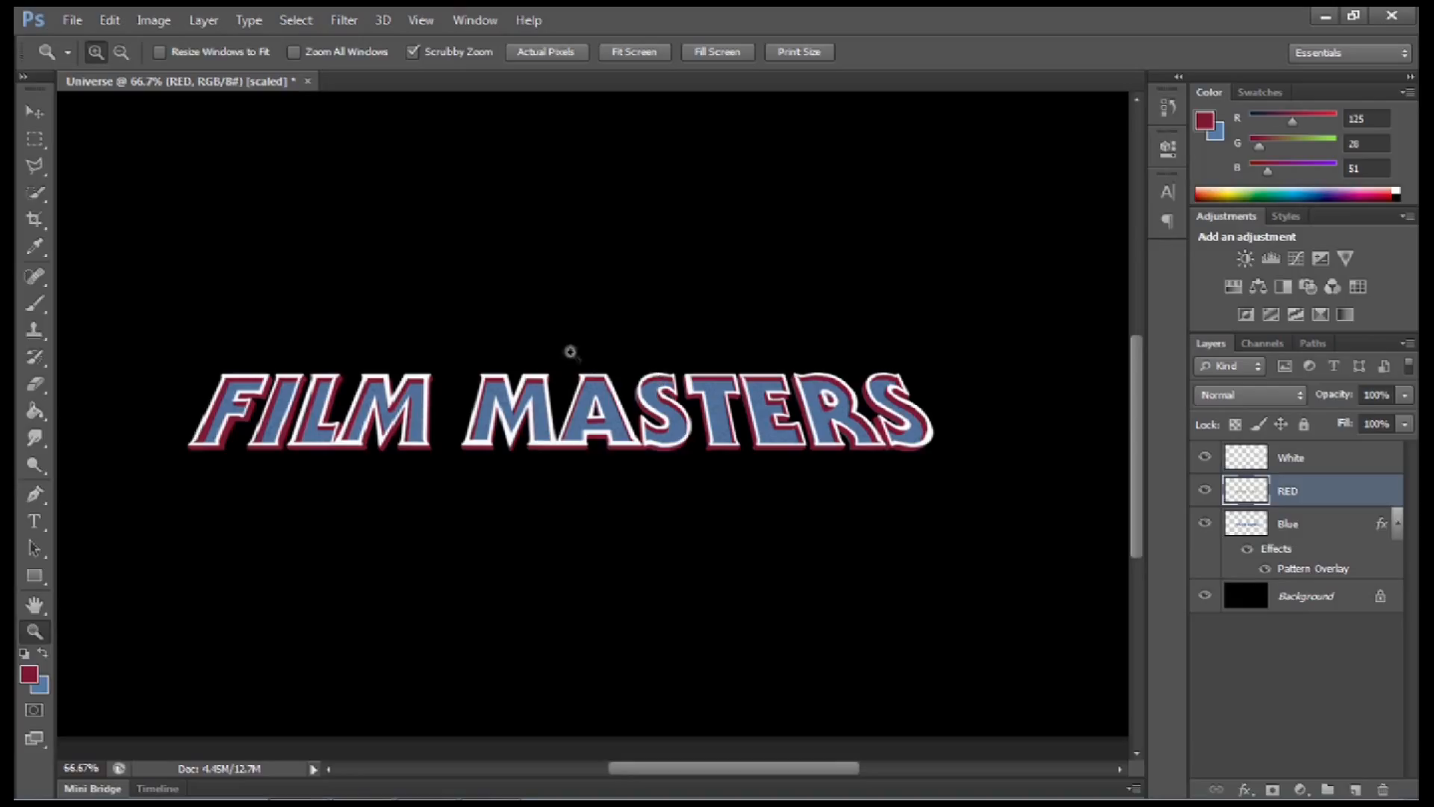
Step: Add the white centred text "AND THE" at 60 pt in a text box above FILM MASTERS
{"action": "left_click", "coordinate": [23, 654]}
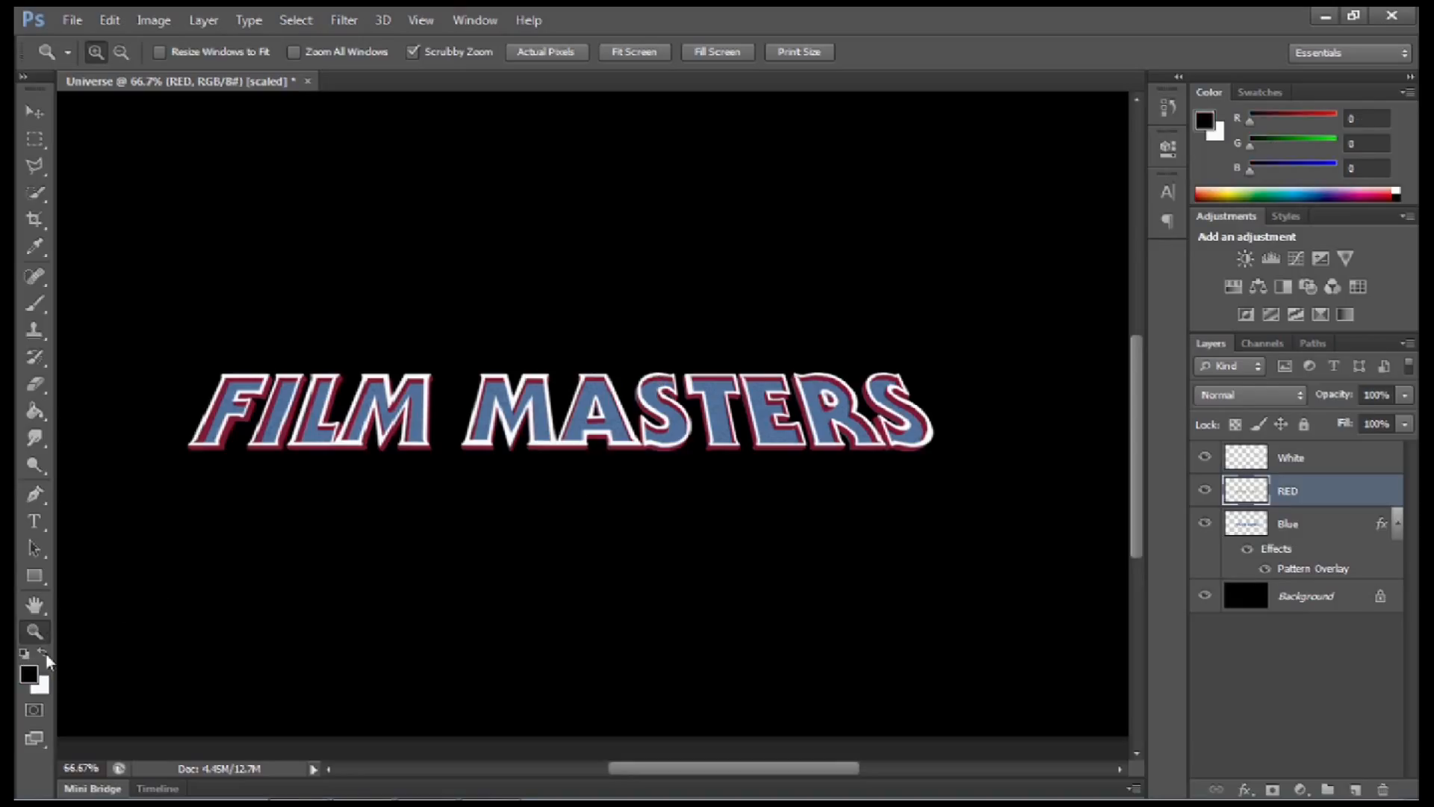
{"action": "left_click", "coordinate": [44, 654]}
{"action": "left_click", "coordinate": [34, 522]}
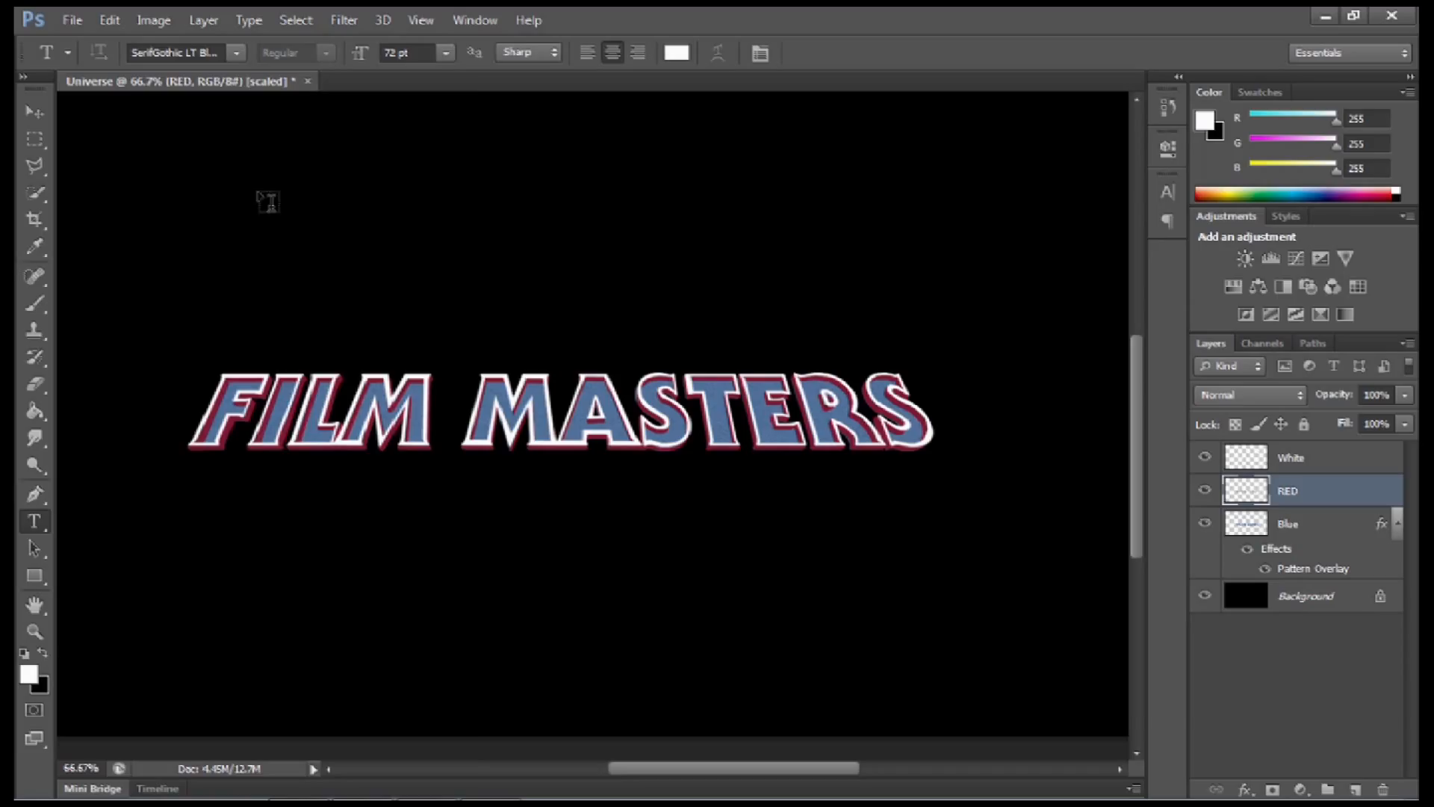
{"action": "left_click", "coordinate": [236, 52]}
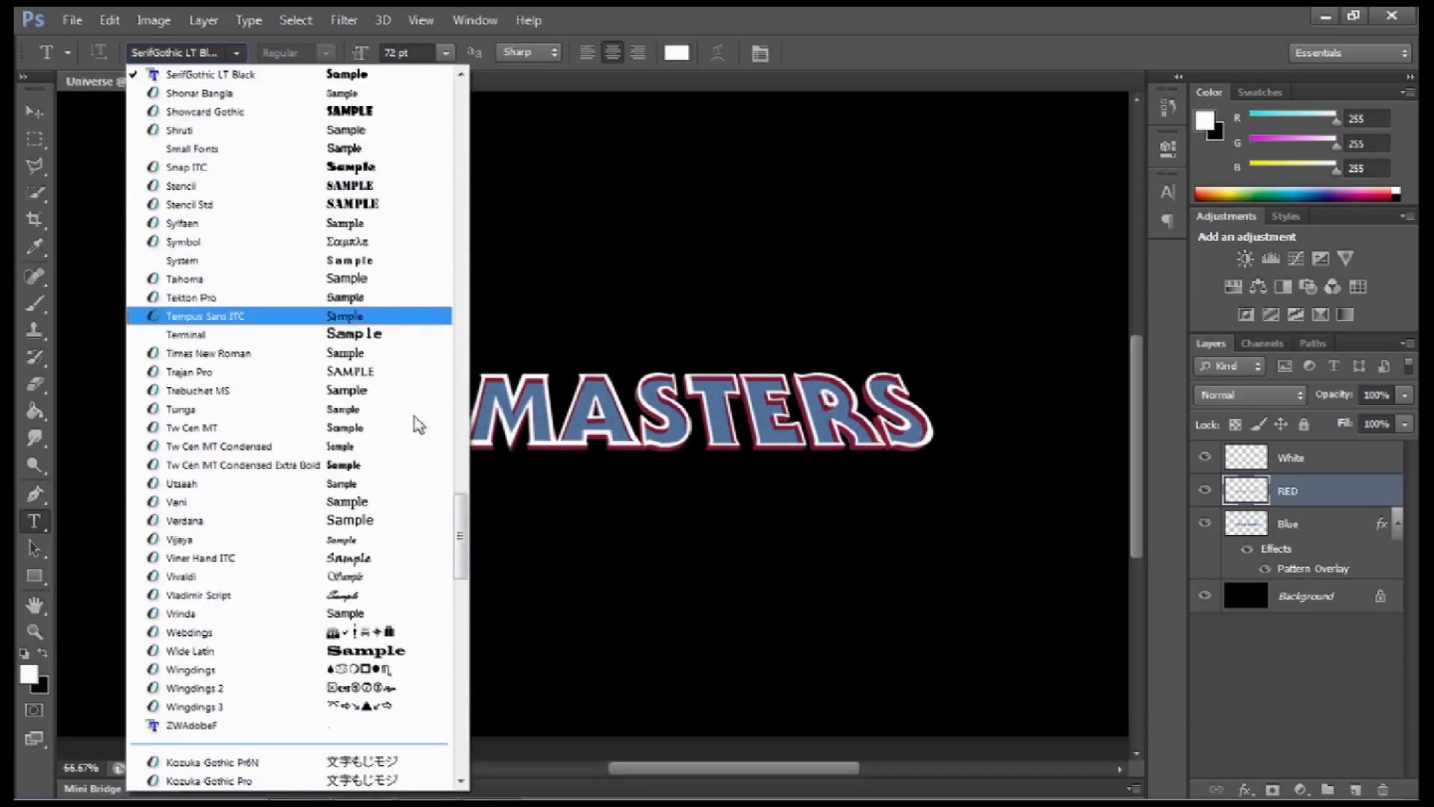
{"action": "left_click_drag", "start_coordinate": [463, 560], "coordinate": [487, 79]}
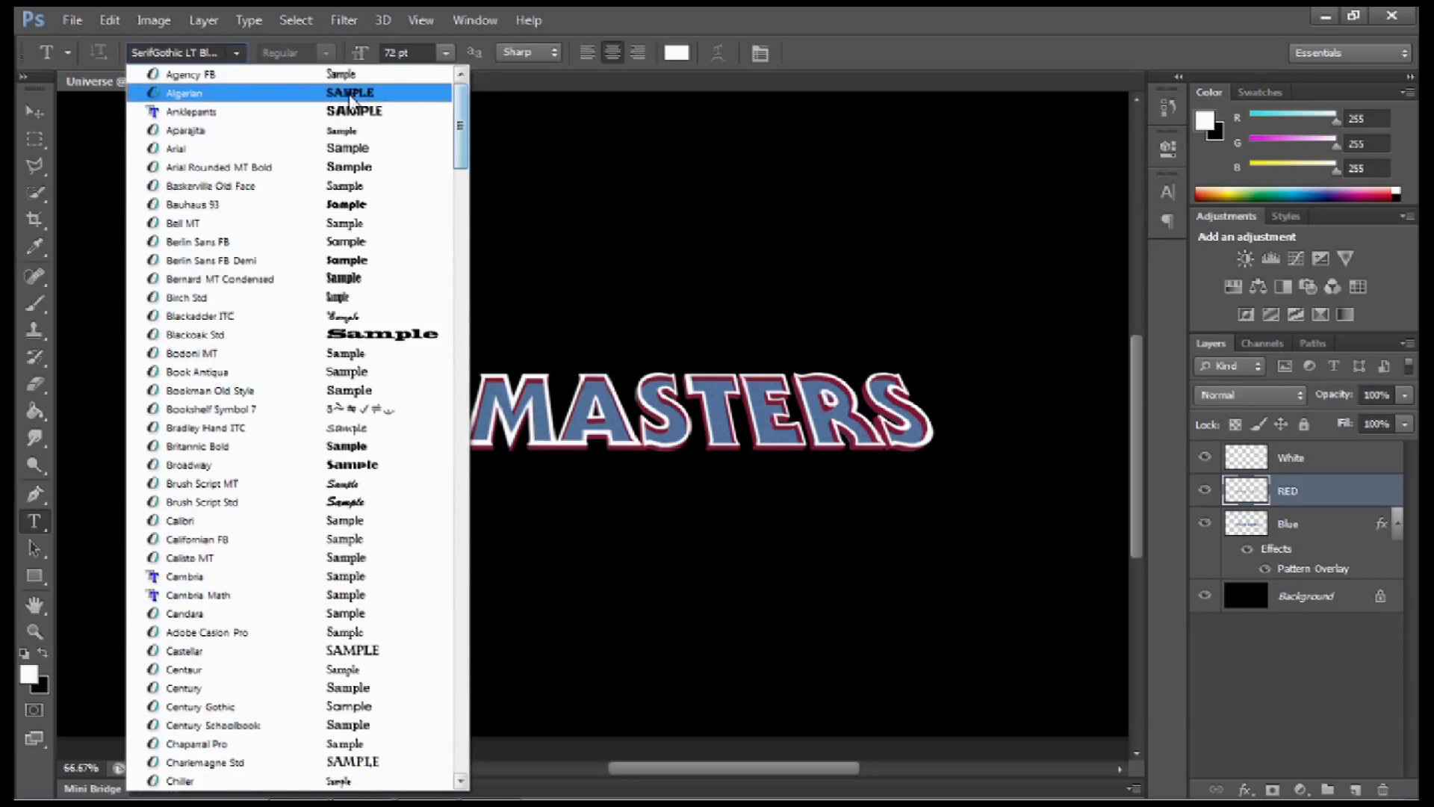
{"action": "left_click", "coordinate": [338, 149]}
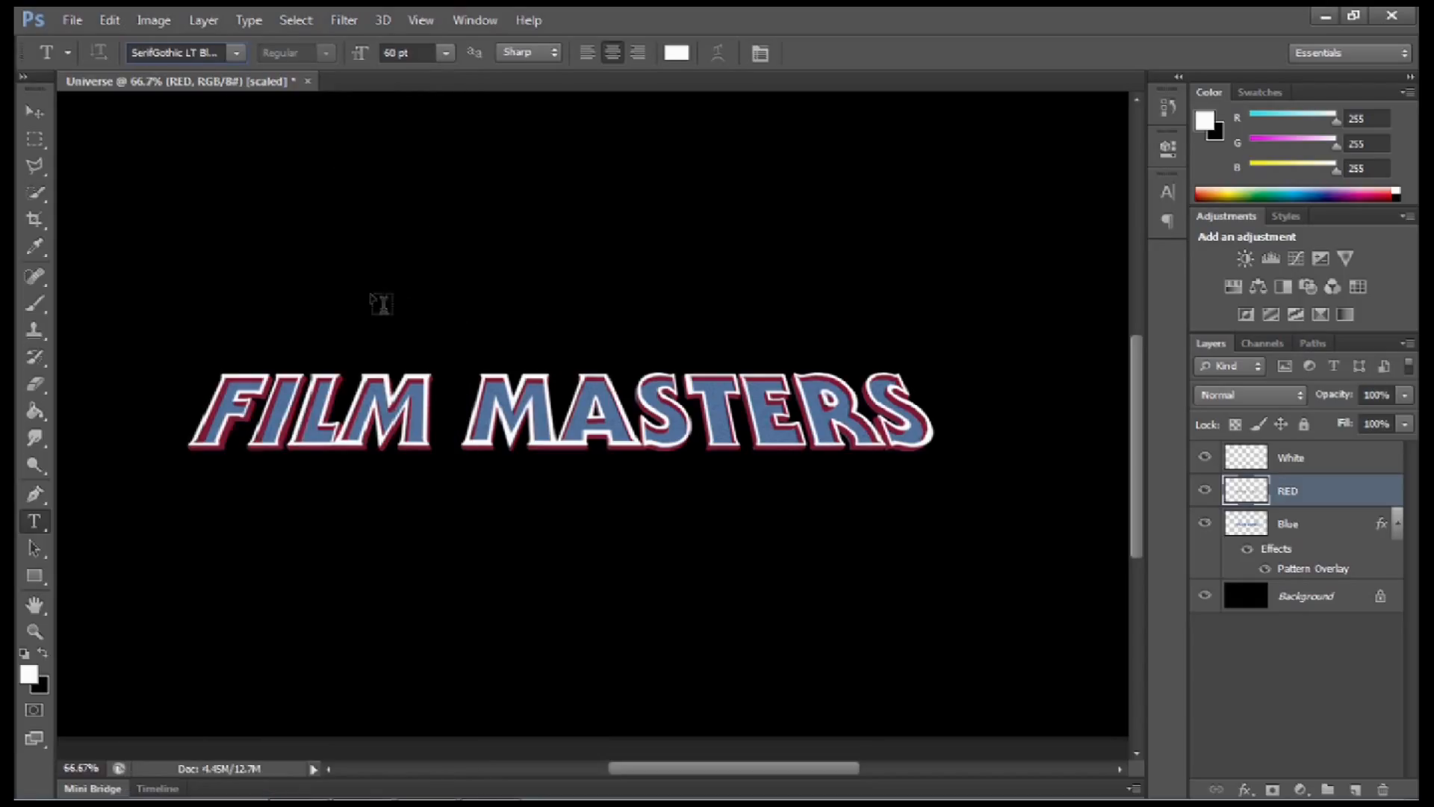
{"action": "left_click_drag", "start_coordinate": [326, 275], "coordinate": [785, 347]}
{"action": "type", "text": "AND THE"}
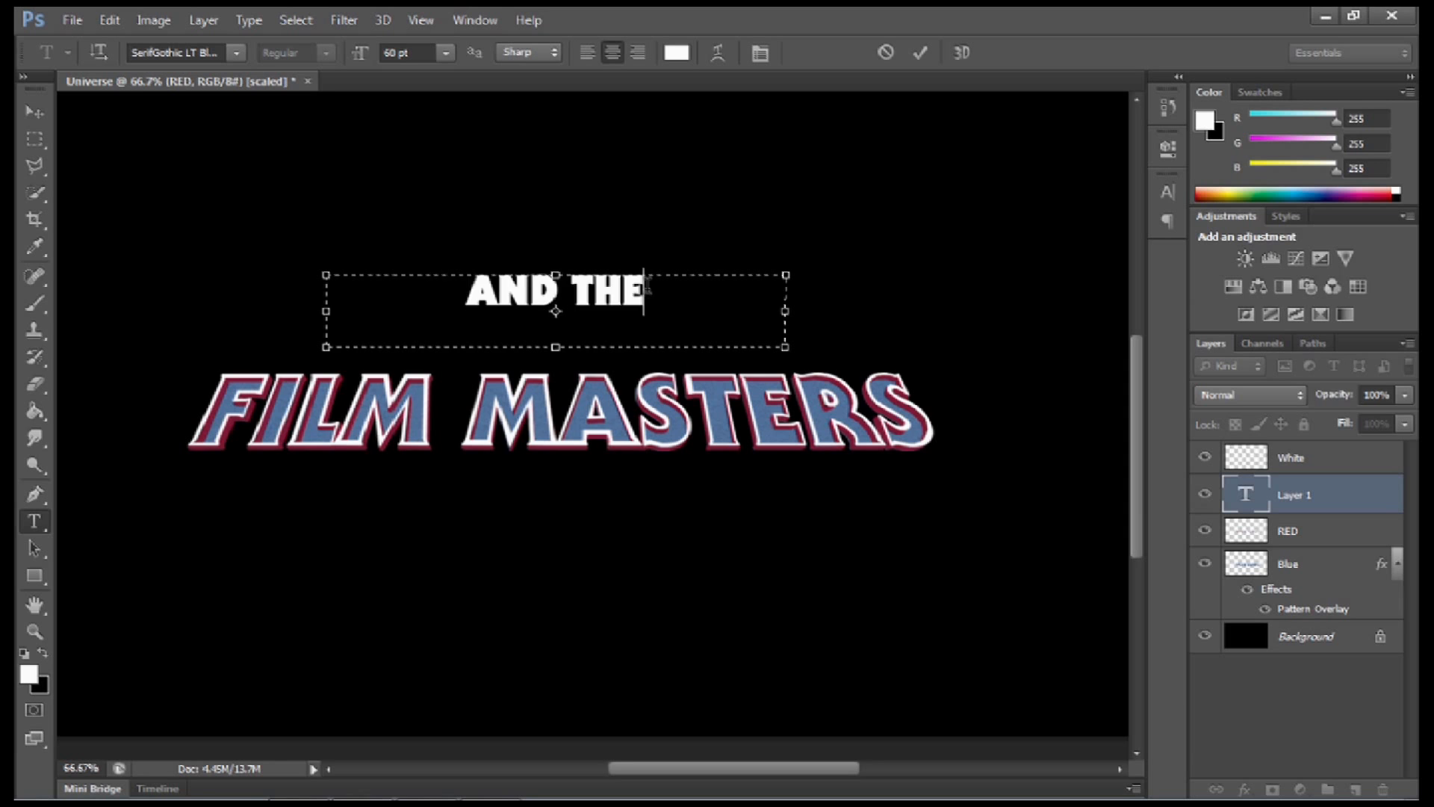
Step: Set the AND THE text to Arial at 48 pt and move it down close above FILM MASTERS
{"action": "left_click_drag", "start_coordinate": [647, 286], "coordinate": [415, 283]}
{"action": "left_click", "coordinate": [238, 52]}
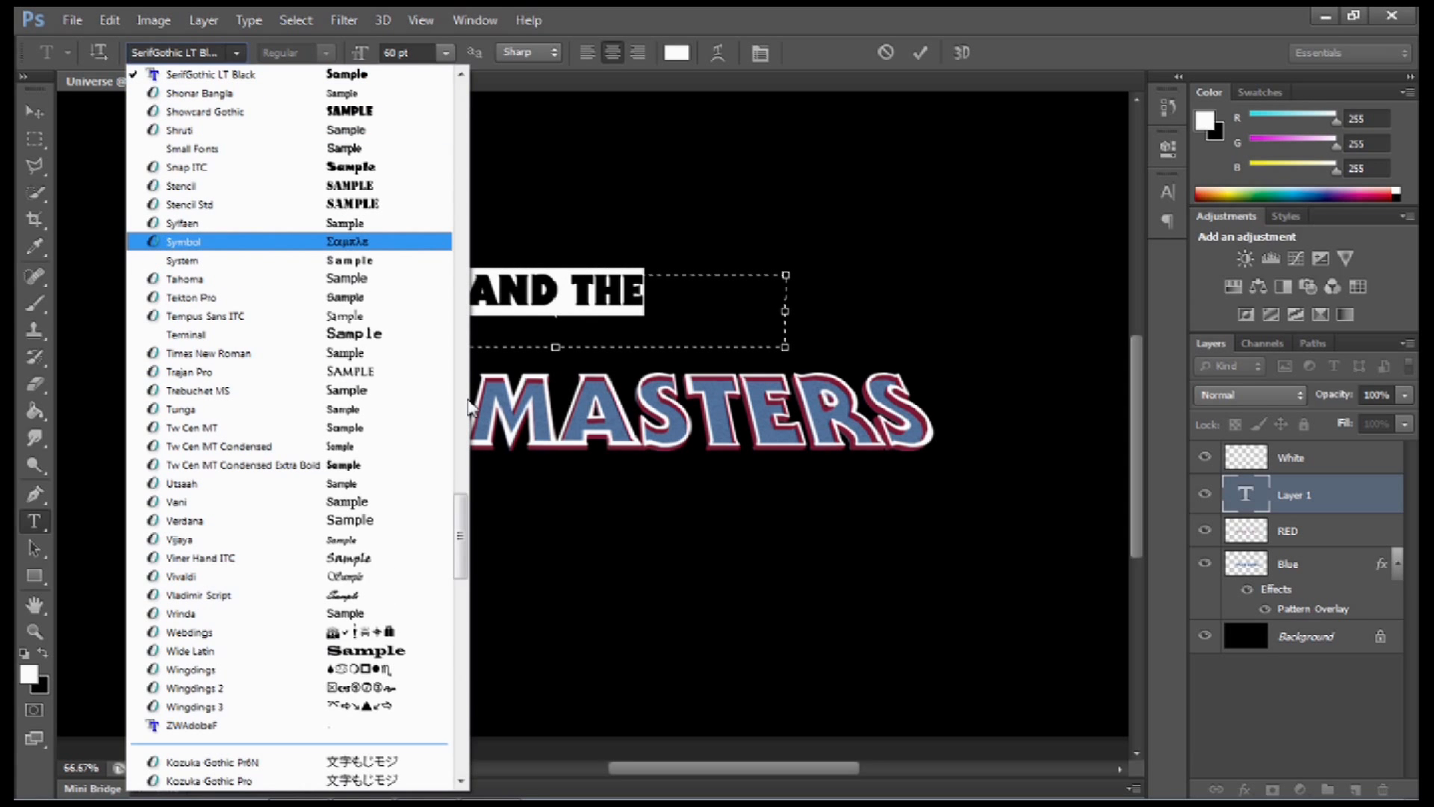
{"action": "left_click_drag", "start_coordinate": [462, 520], "coordinate": [462, 97]}
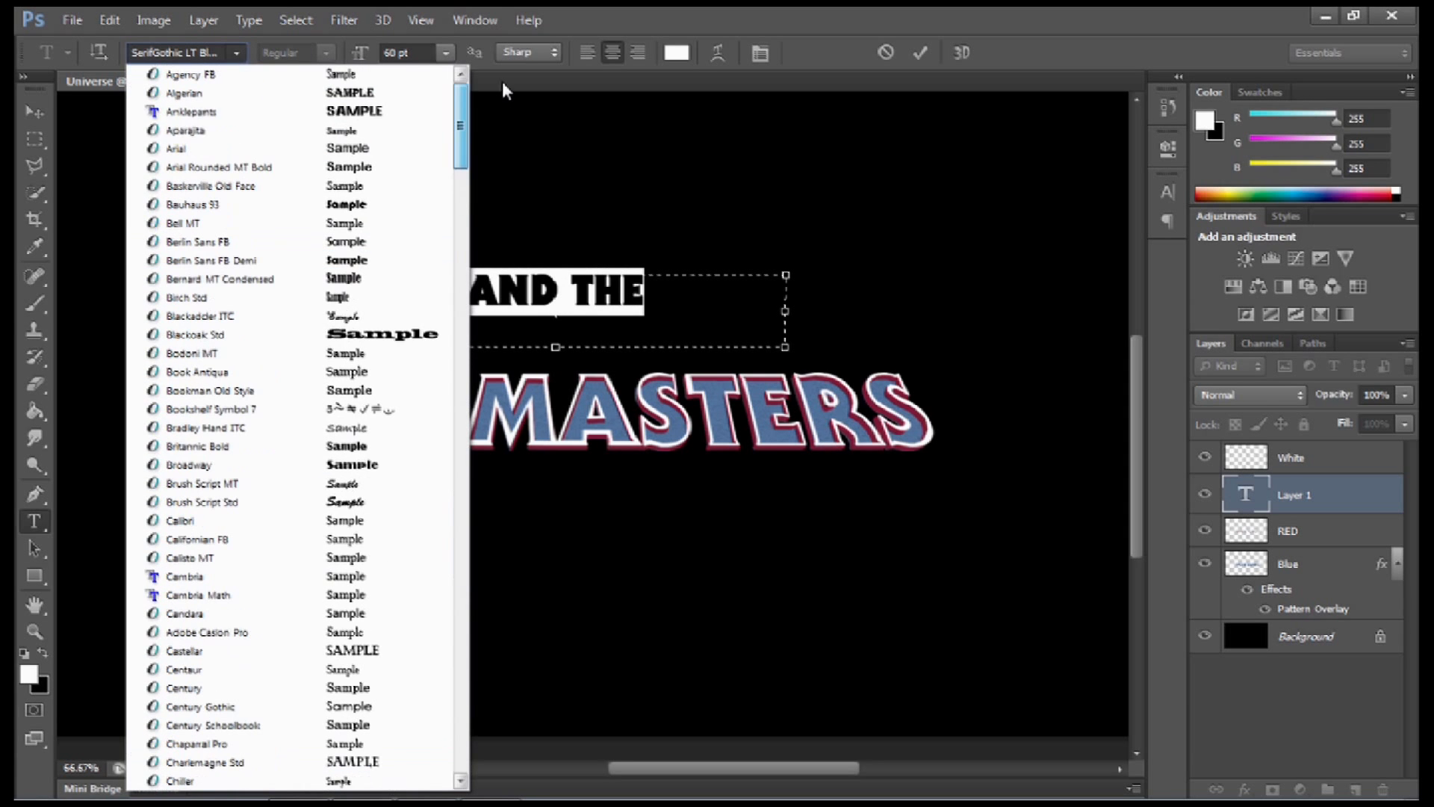
{"action": "left_click", "coordinate": [331, 149]}
{"action": "left_click", "coordinate": [446, 53]}
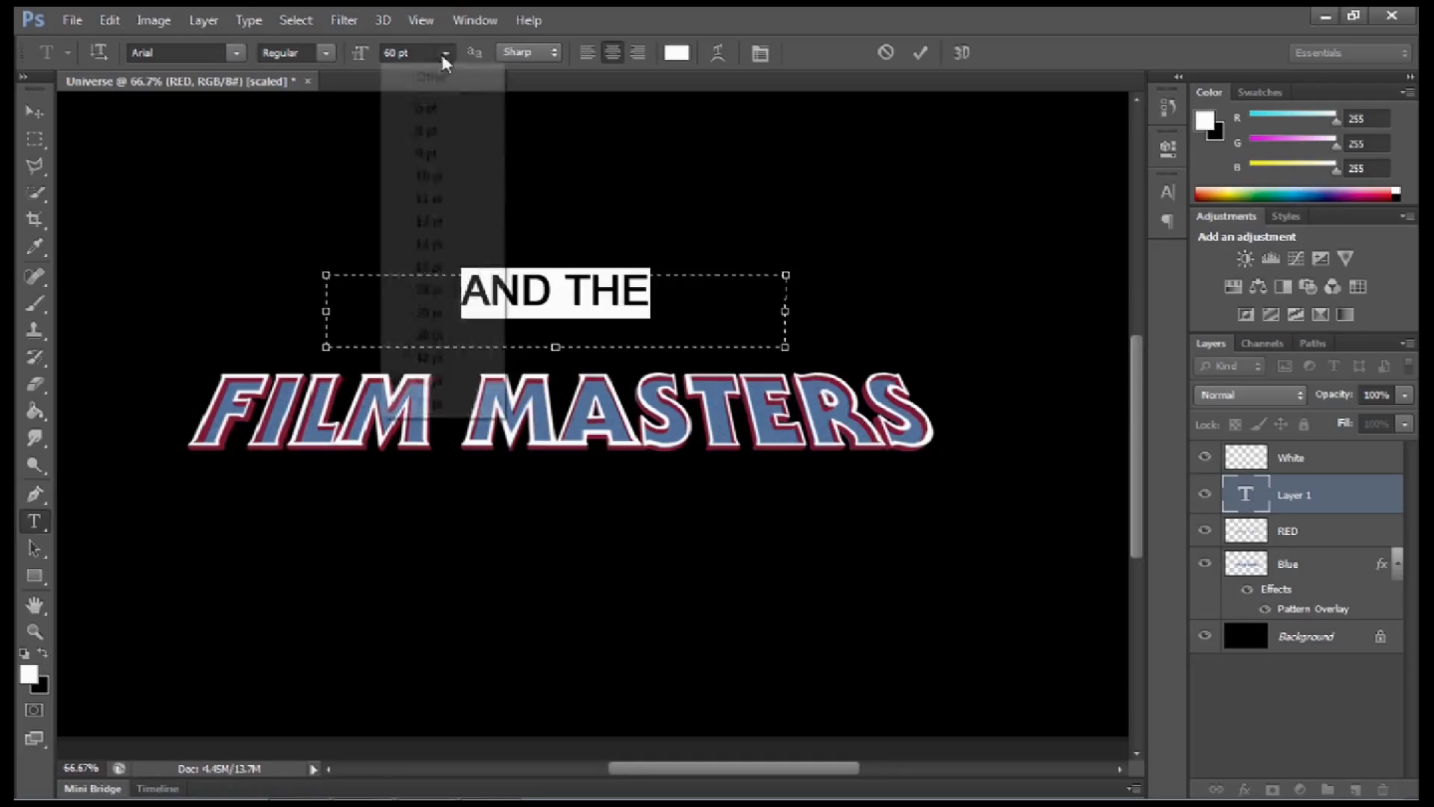
{"action": "left_click", "coordinate": [425, 358]}
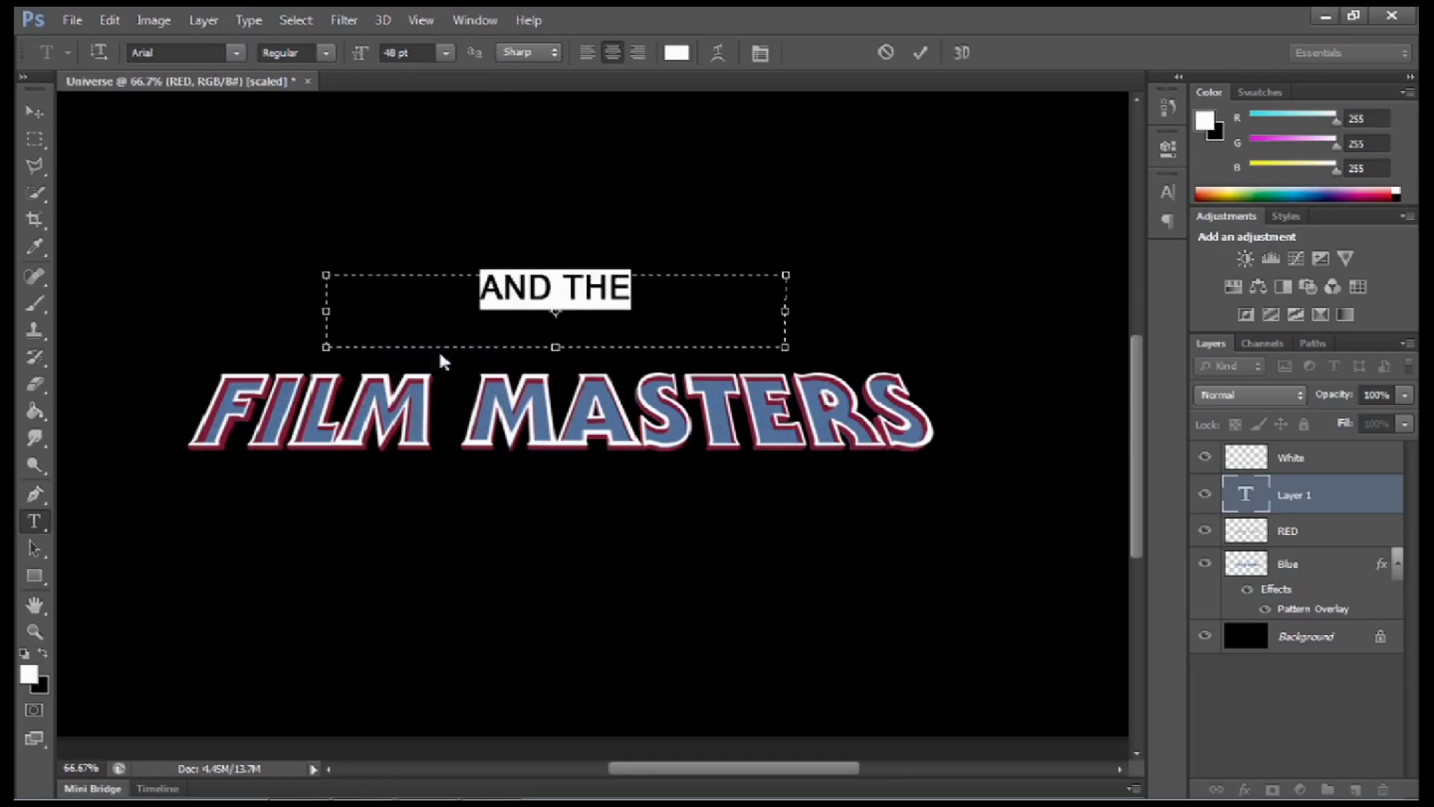
{"action": "left_click", "coordinate": [41, 115]}
{"action": "left_click_drag", "start_coordinate": [578, 294], "coordinate": [580, 336]}
Step: Add the white centred Arial 48 pt text "OF THE UNIVERSE" in a text box below FILM MASTERS
{"action": "key", "text": "t"}
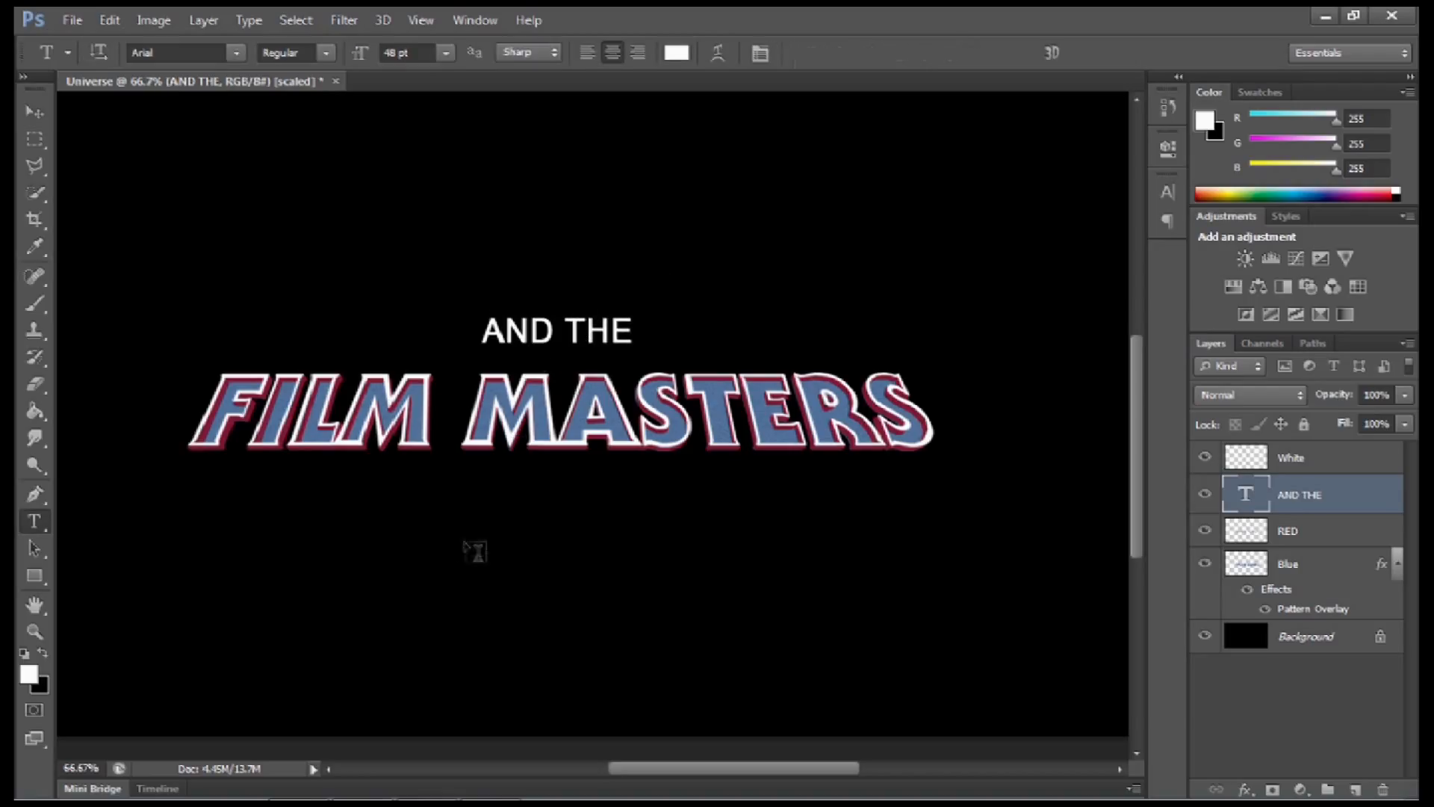
{"action": "left_click_drag", "start_coordinate": [329, 503], "coordinate": [893, 597]}
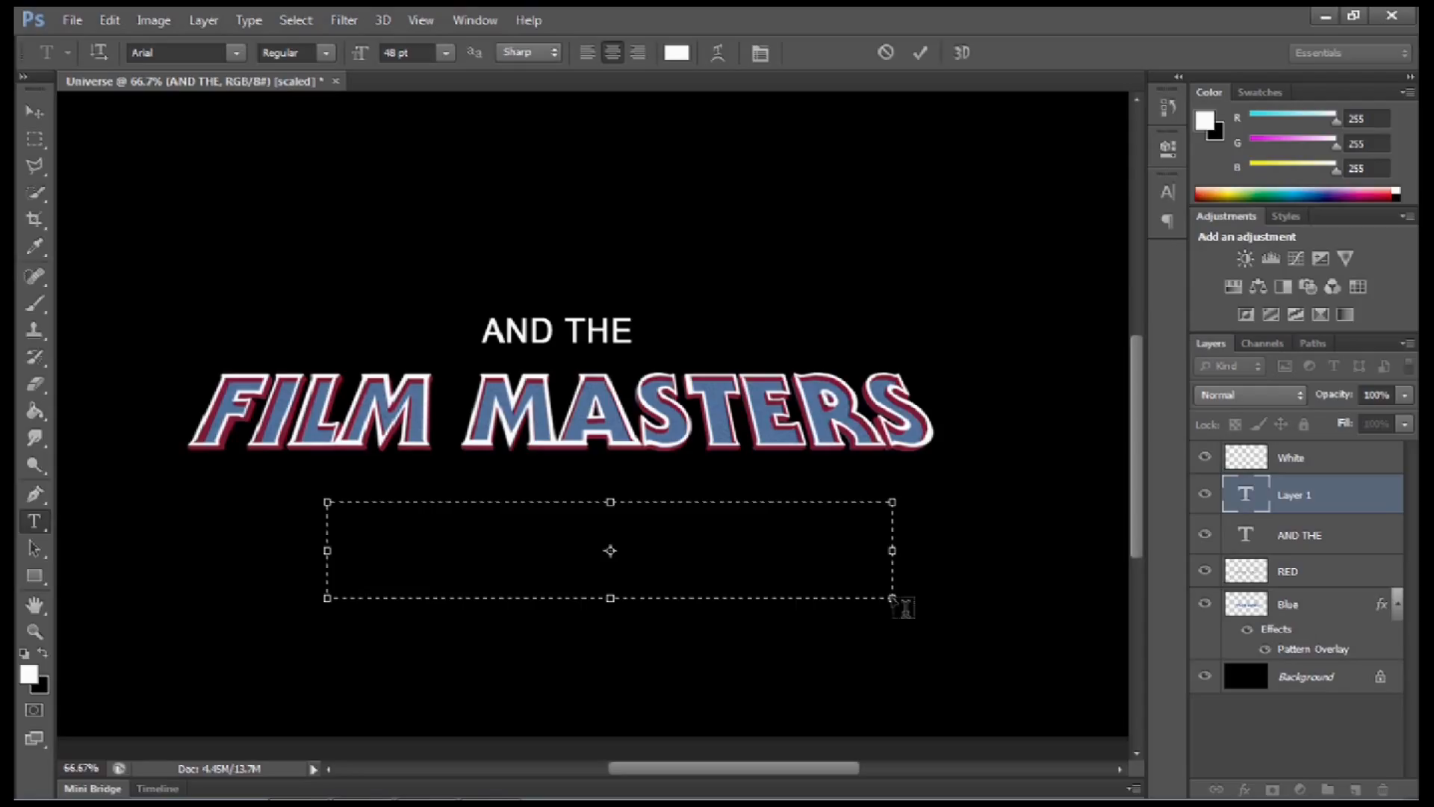
{"action": "type", "text": "OF THE U"}
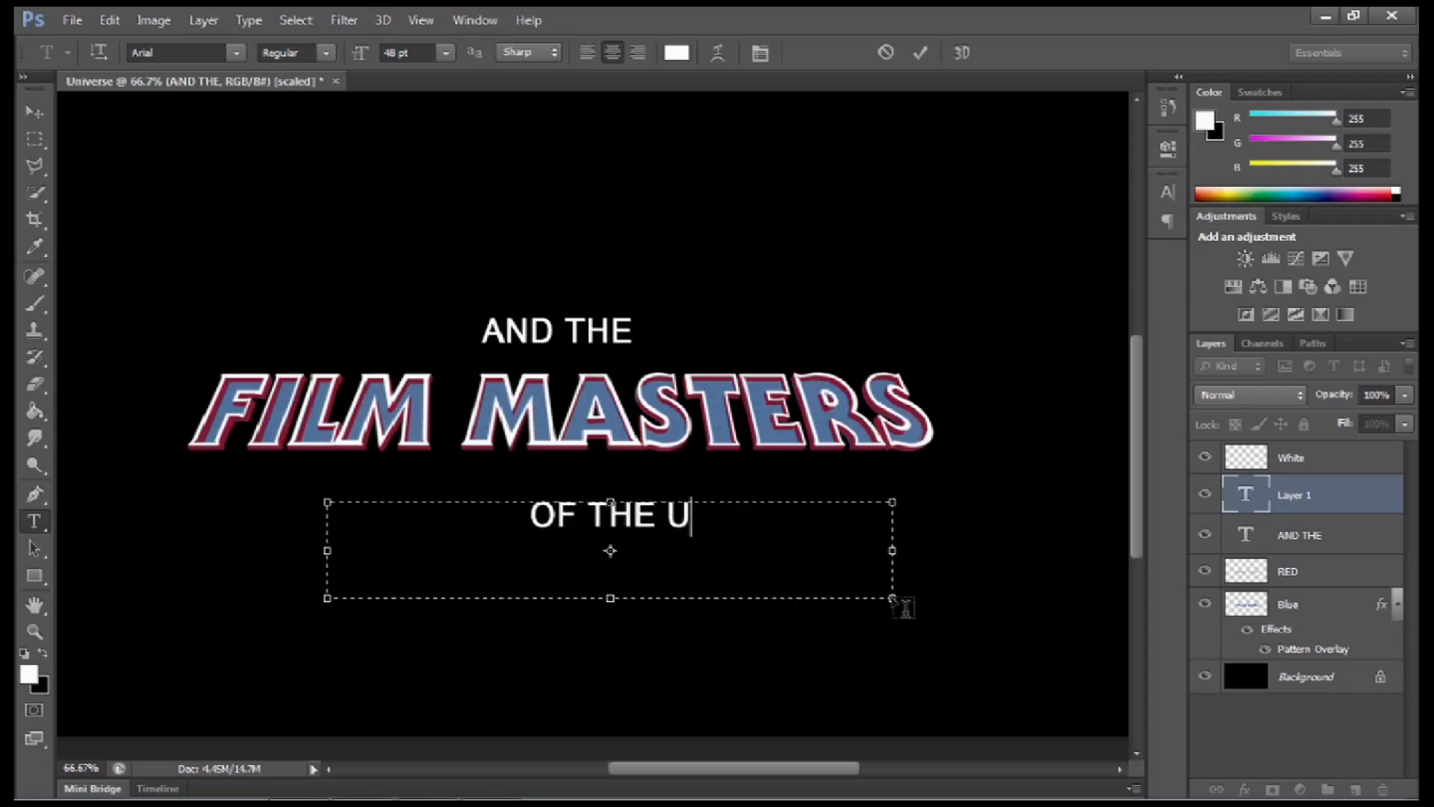
{"action": "type", "text": "NIVERSE"}
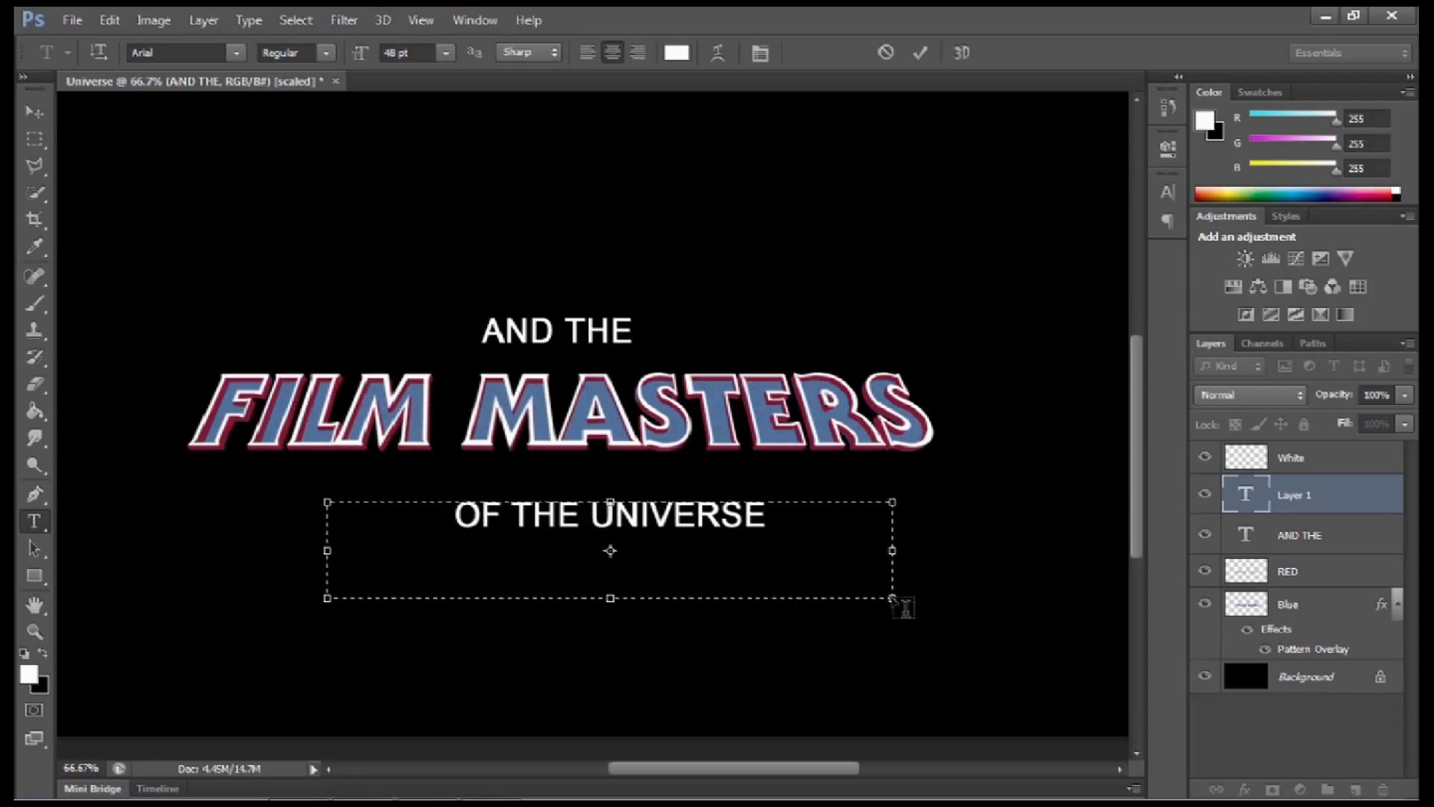
{"action": "left_click", "coordinate": [34, 112]}
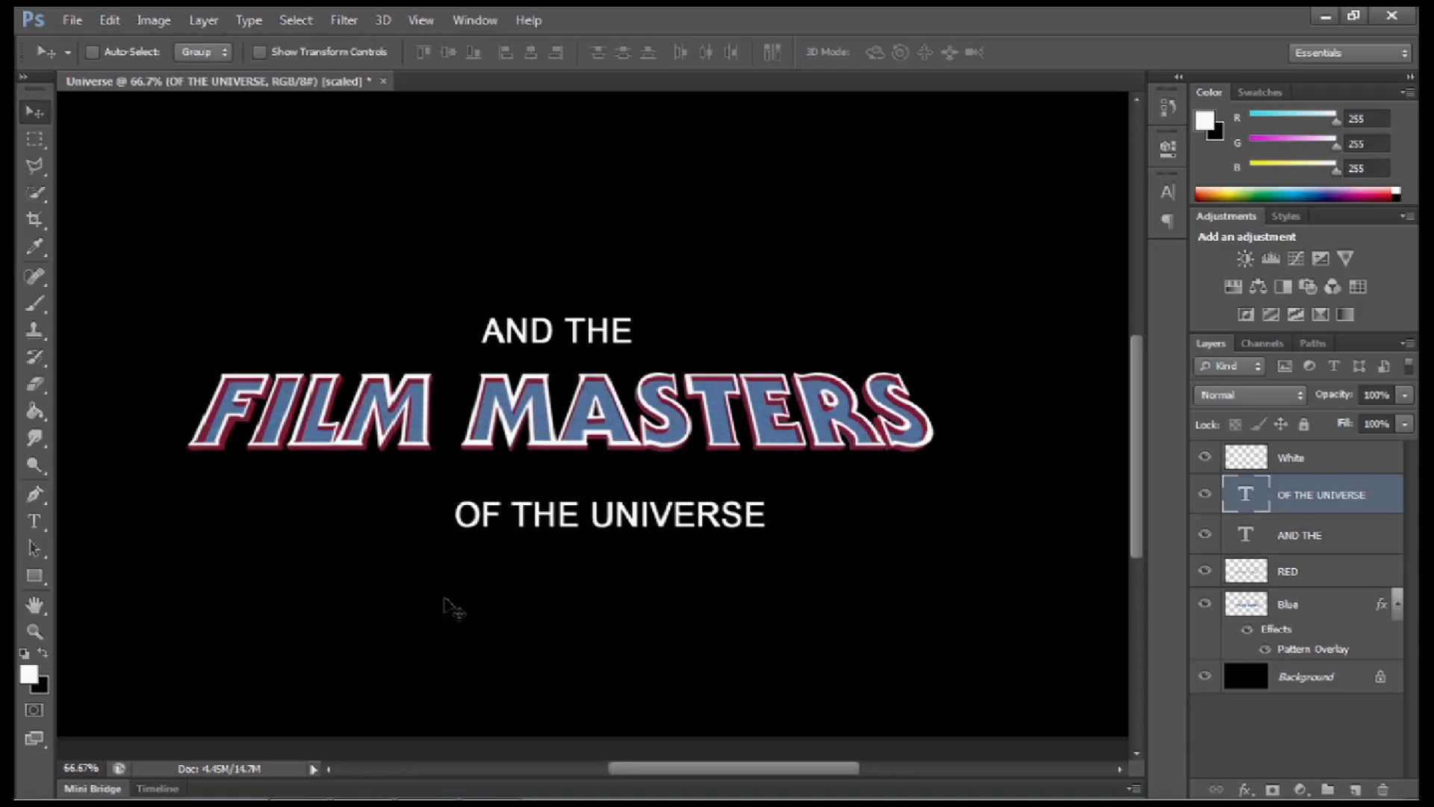
Step: Move OF THE UNIVERSE up close below FILM MASTERS and merge all title layers above the background into one
{"action": "left_click_drag", "start_coordinate": [600, 524], "coordinate": [553, 510]}
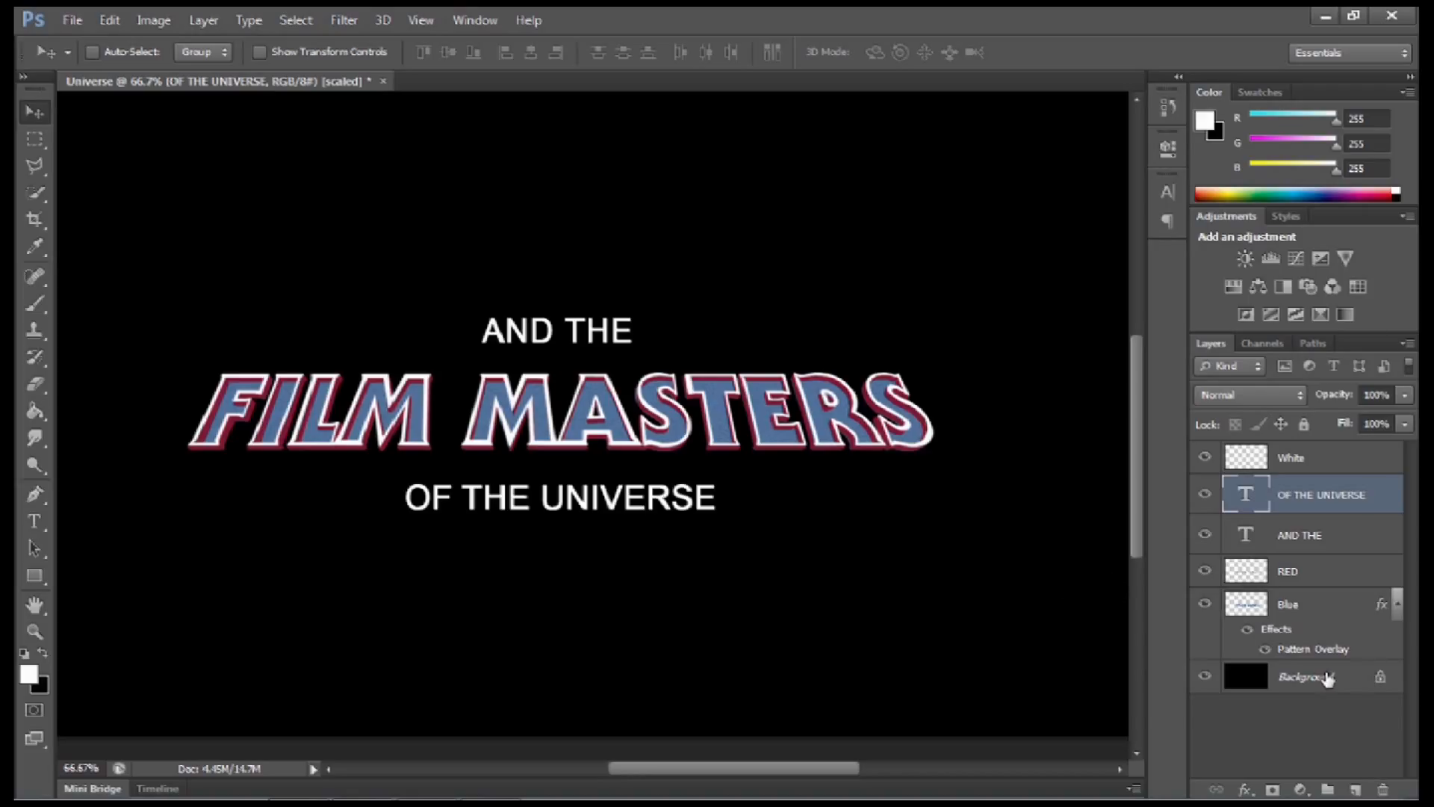
{"action": "left_click", "coordinate": [1327, 678]}
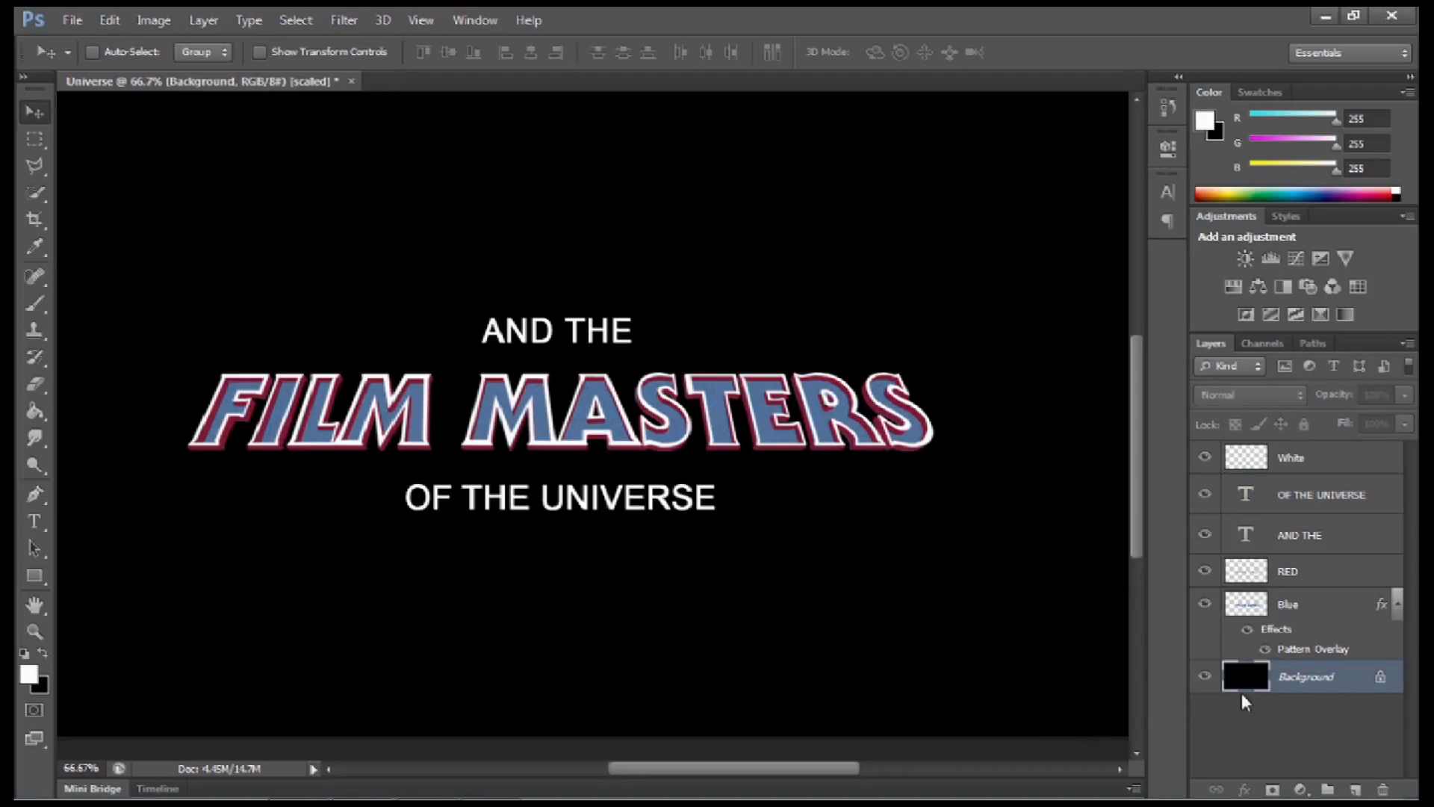
{"action": "left_click", "coordinate": [1295, 610]}
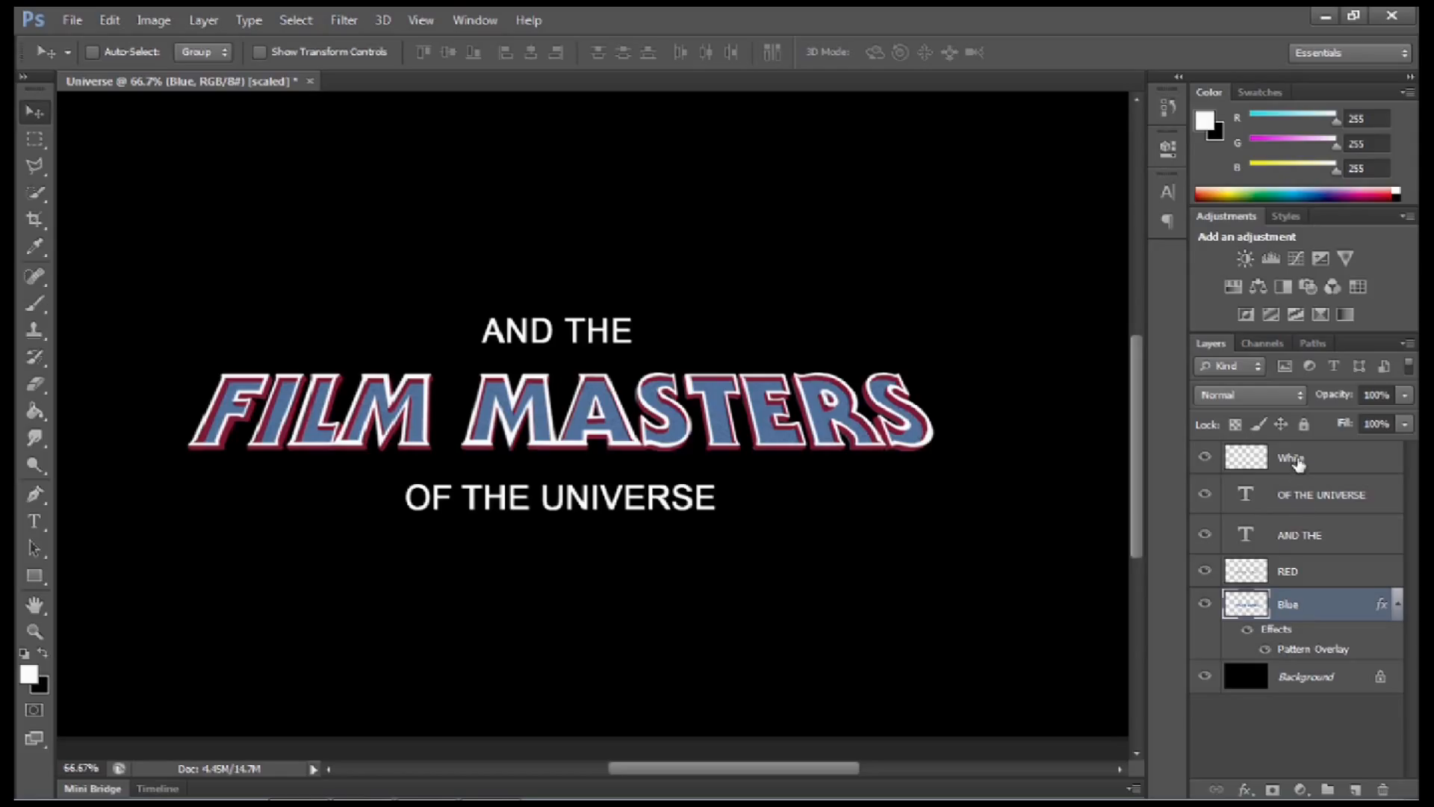
{"action": "left_click", "coordinate": [1298, 464], "text": "shift"}
{"action": "left_click", "coordinate": [204, 19]}
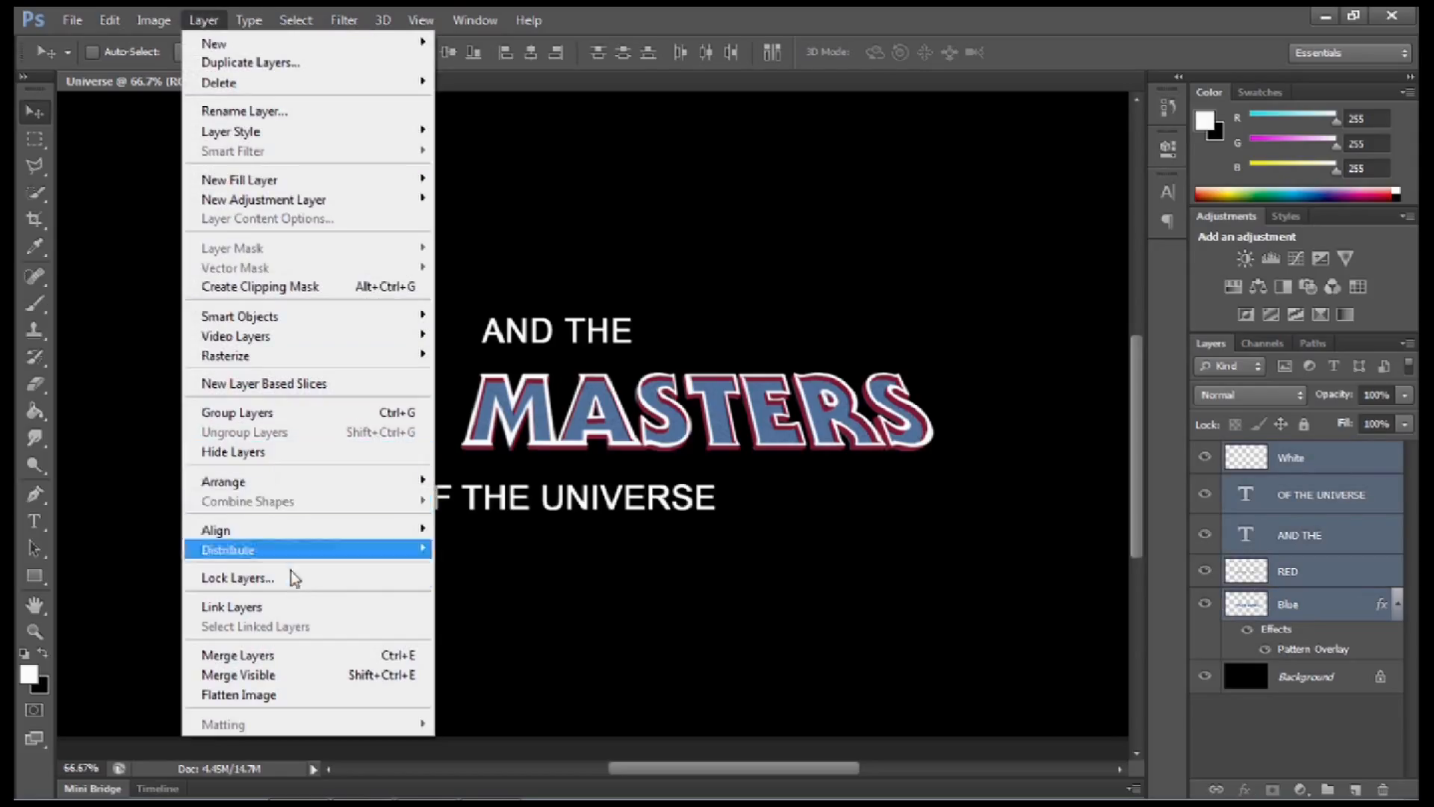
{"action": "left_click", "coordinate": [284, 654]}
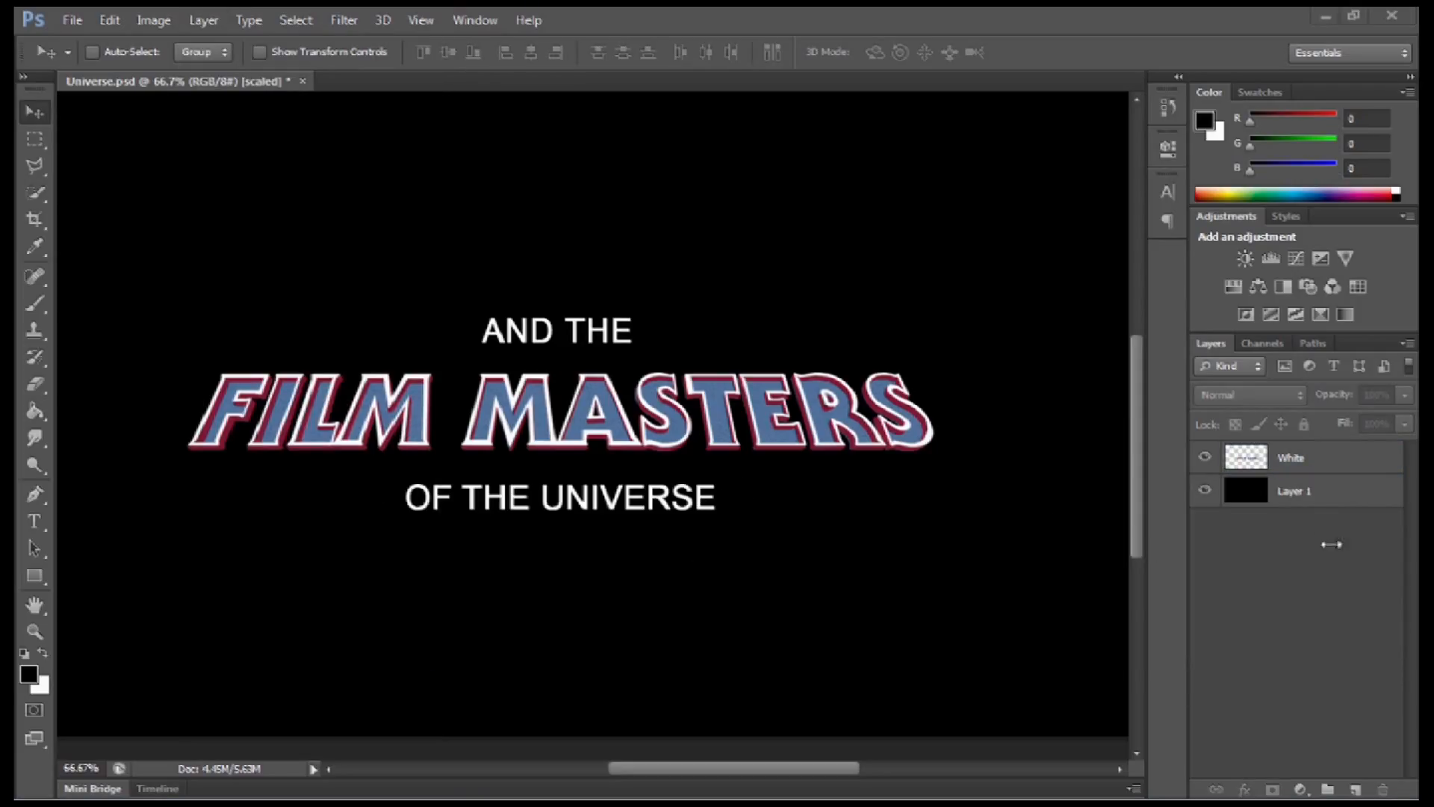
Step: Add a new layer above the merged title and name it FLash
{"action": "left_click", "coordinate": [1359, 789]}
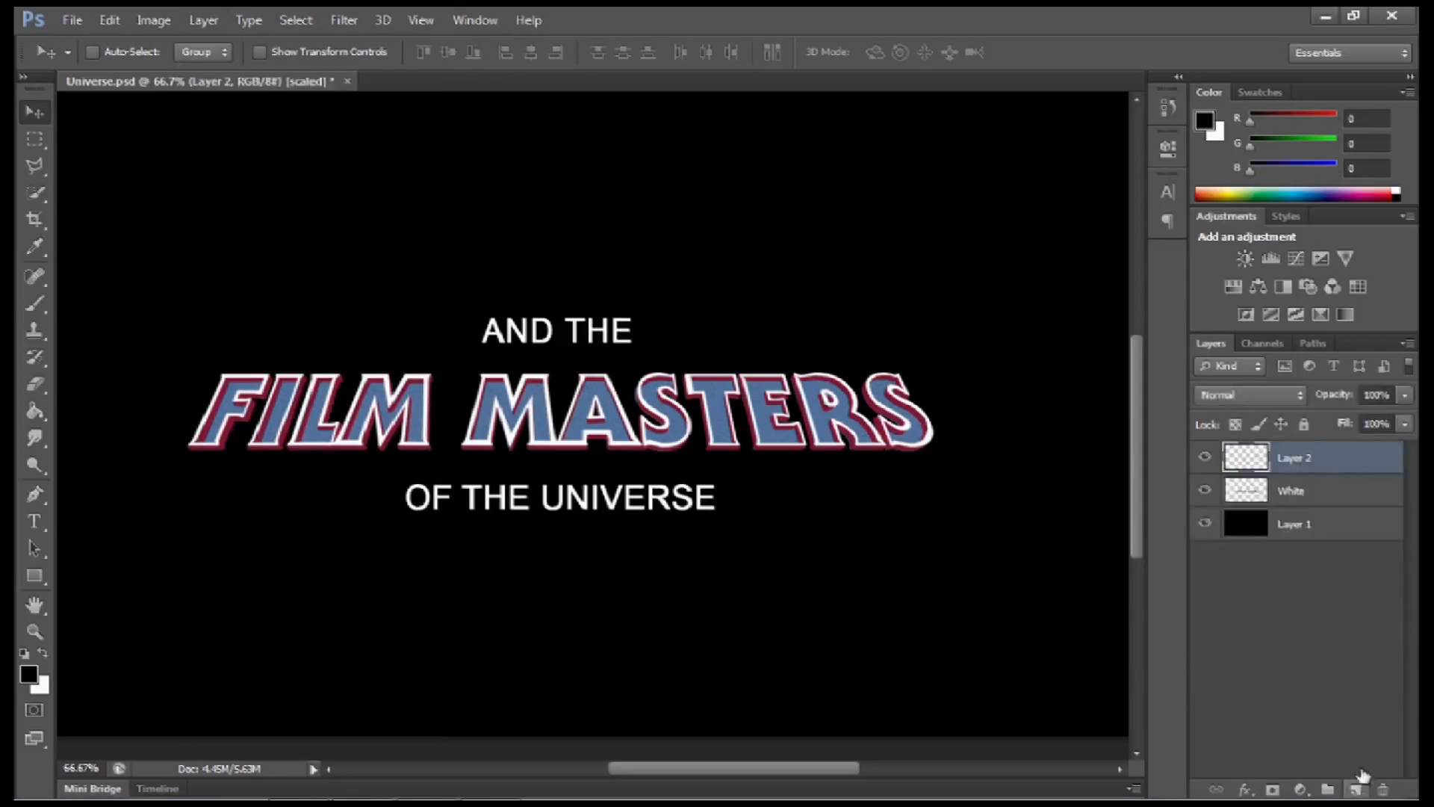
{"action": "double_click", "coordinate": [1297, 458]}
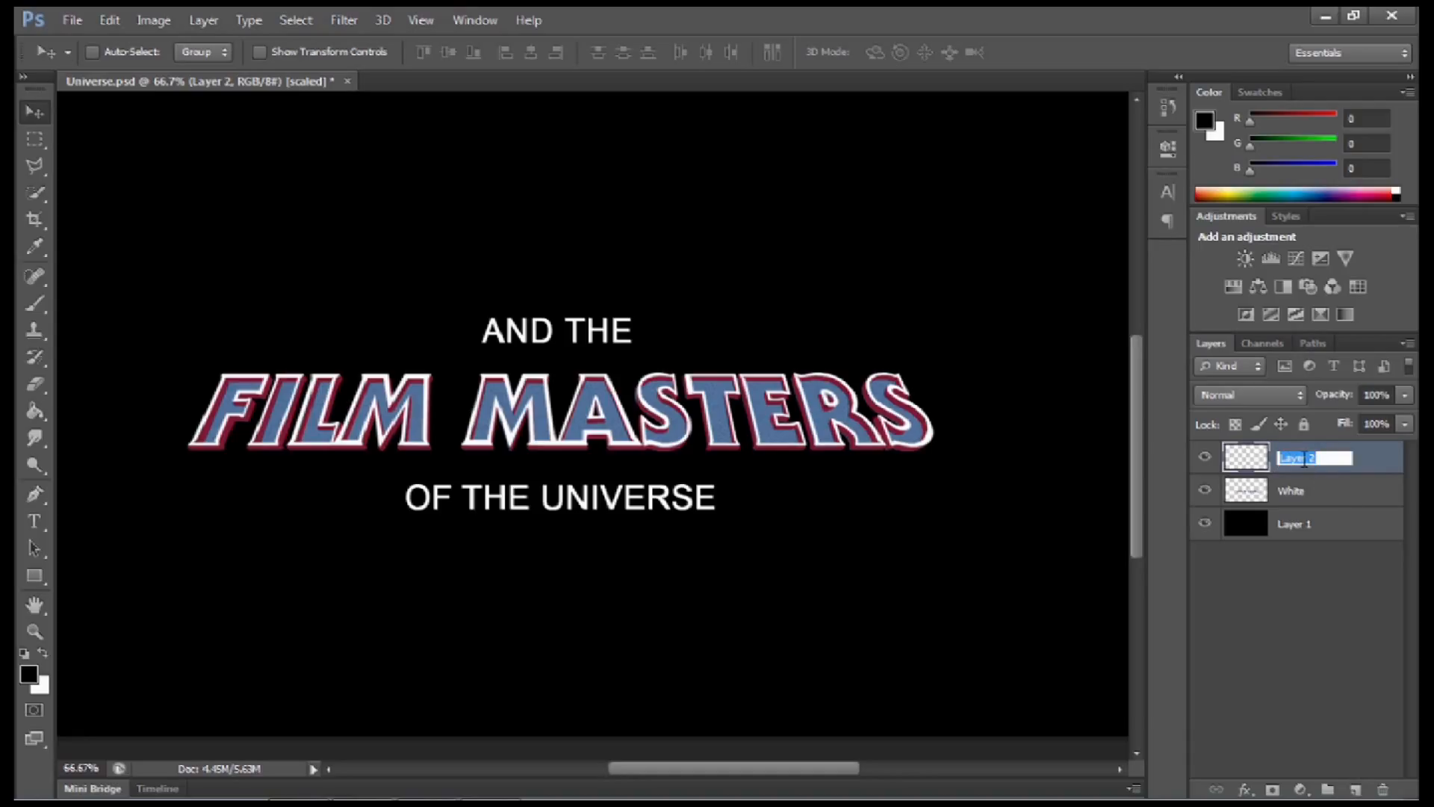
{"action": "type", "text": "FIL"}
{"action": "left_click", "coordinate": [1328, 562]}
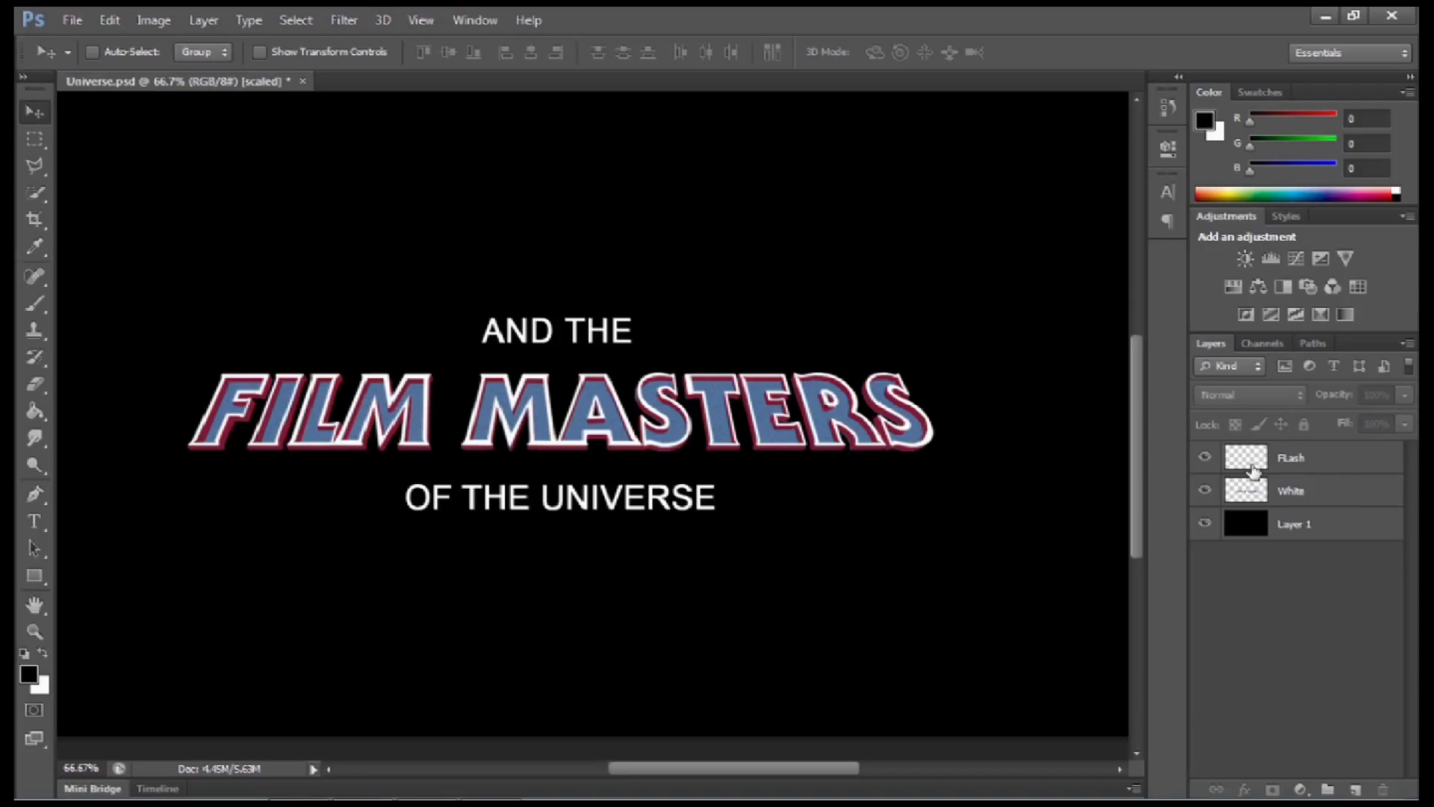
Step: Duplicate the merged White title layer and apply a Gaussian Blur with a 19.6 pixel radius to the copy
{"action": "left_click", "coordinate": [1303, 494]}
{"action": "key", "text": "ctrl+j"}
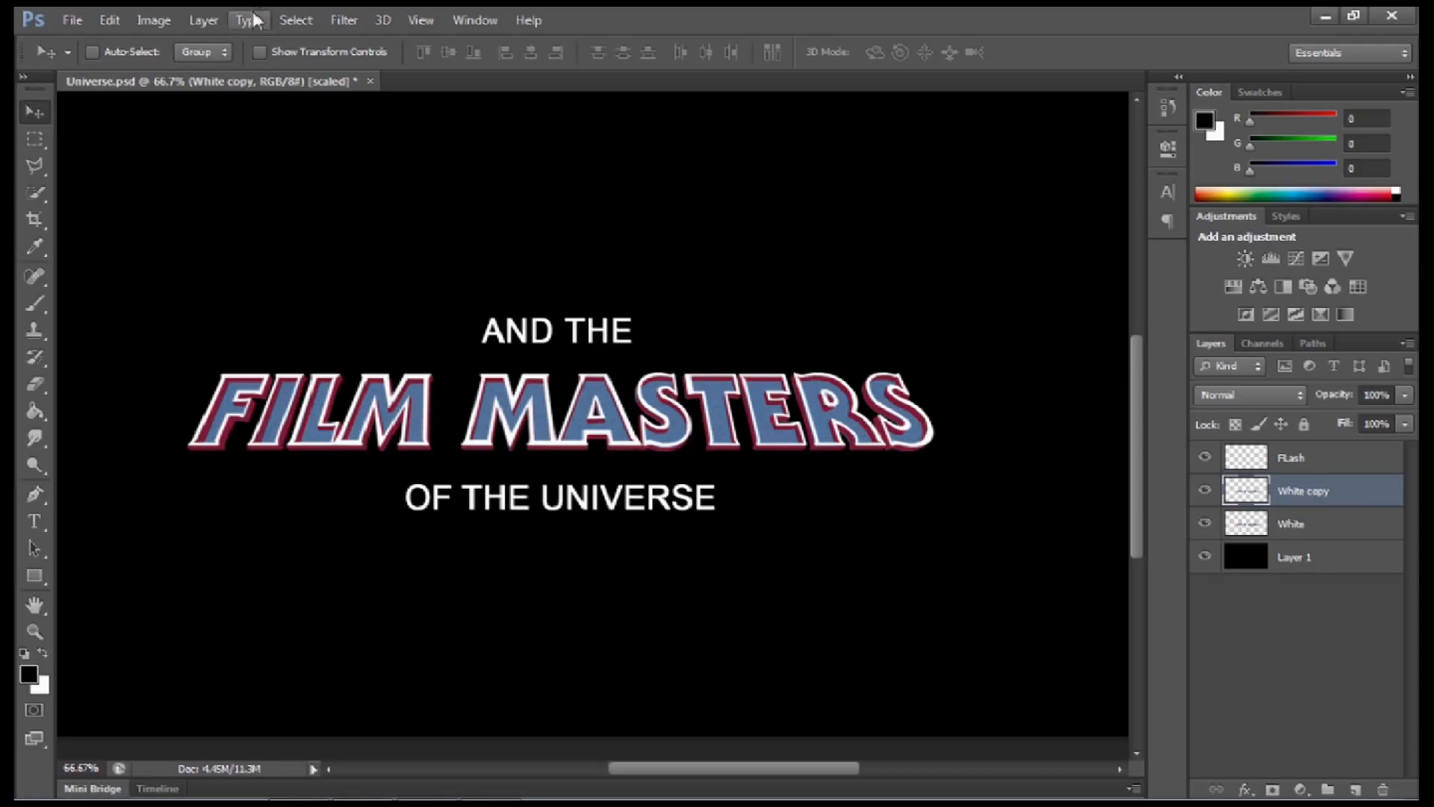
{"action": "left_click", "coordinate": [344, 20]}
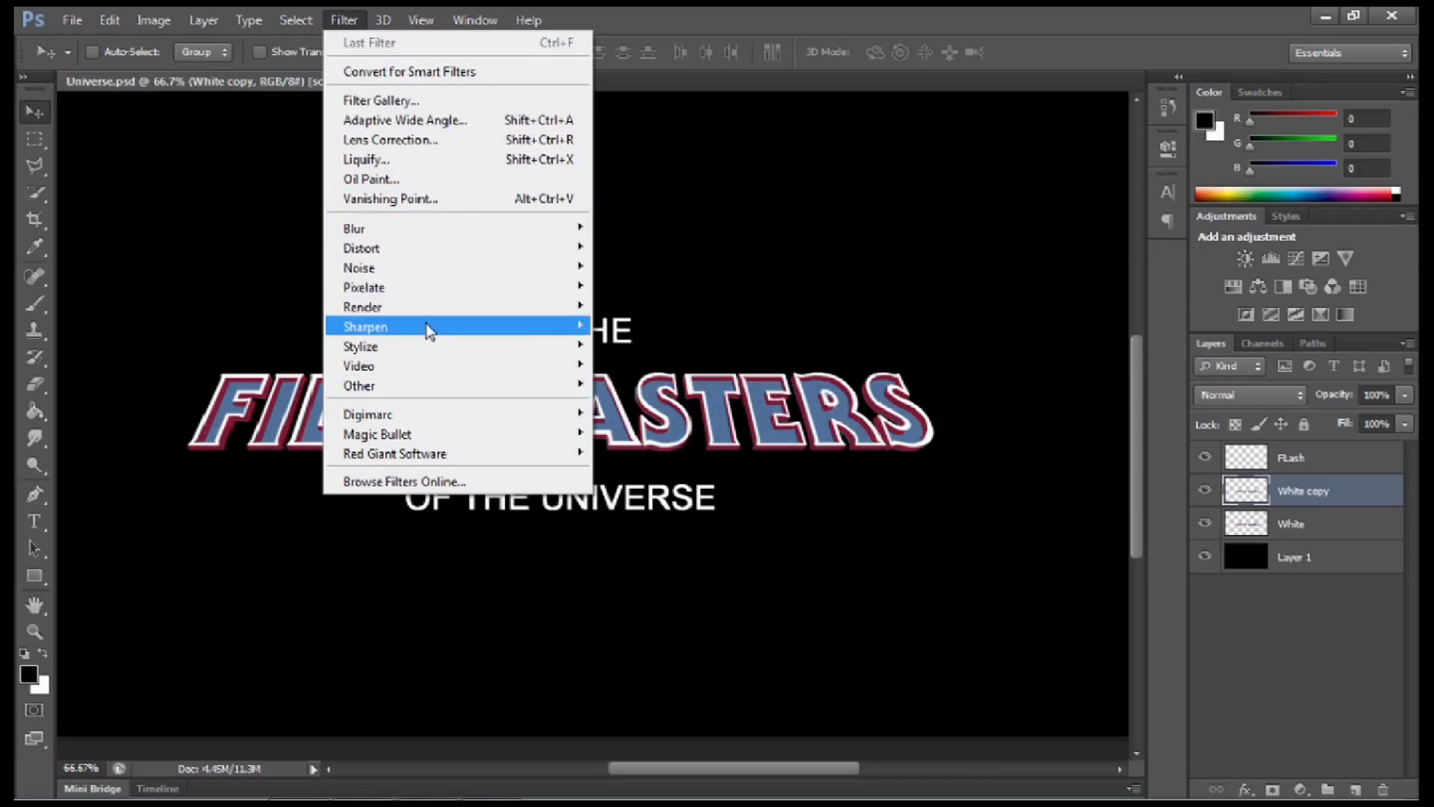
{"action": "mouse_move", "coordinate": [427, 327]}
{"action": "mouse_move", "coordinate": [426, 230]}
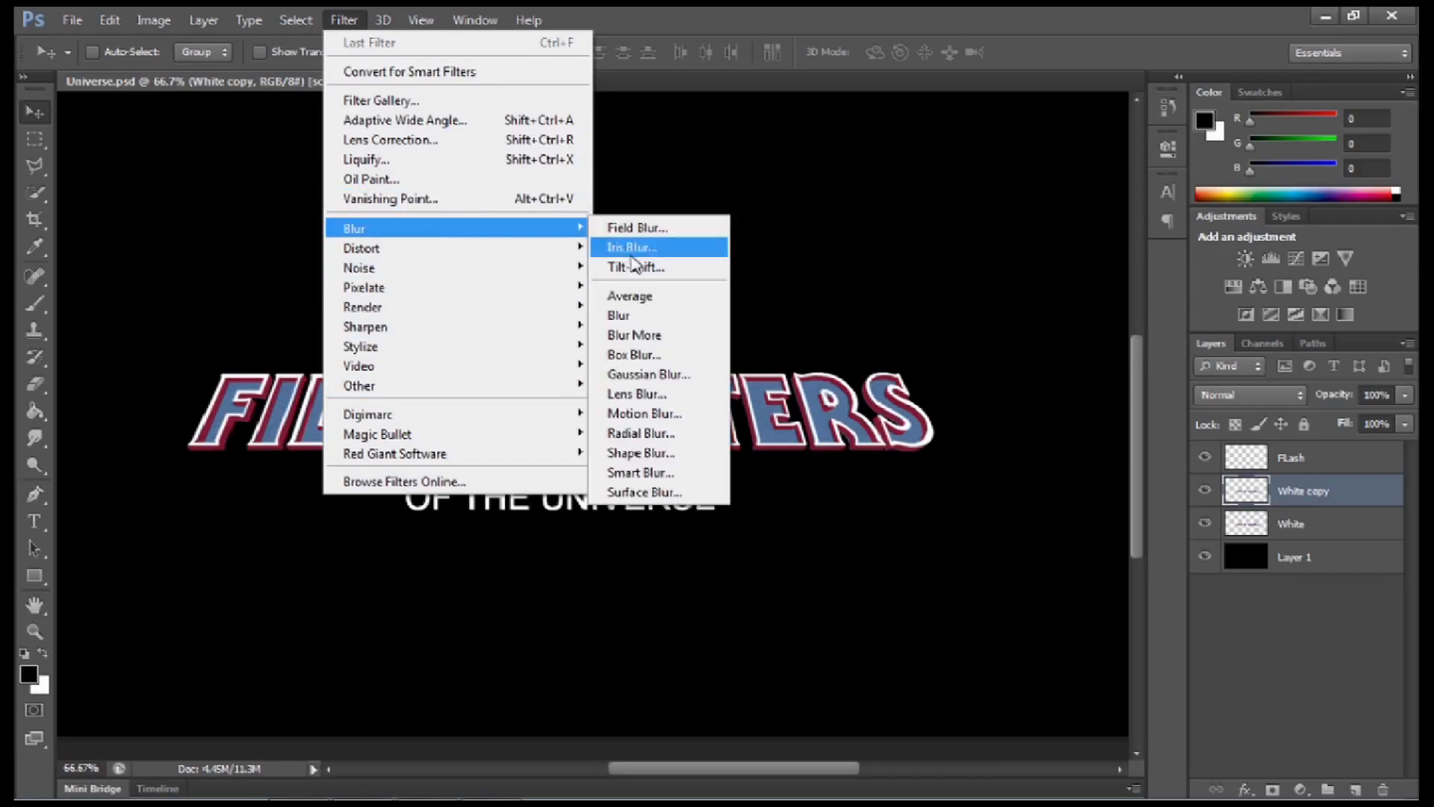
{"action": "left_click", "coordinate": [649, 374]}
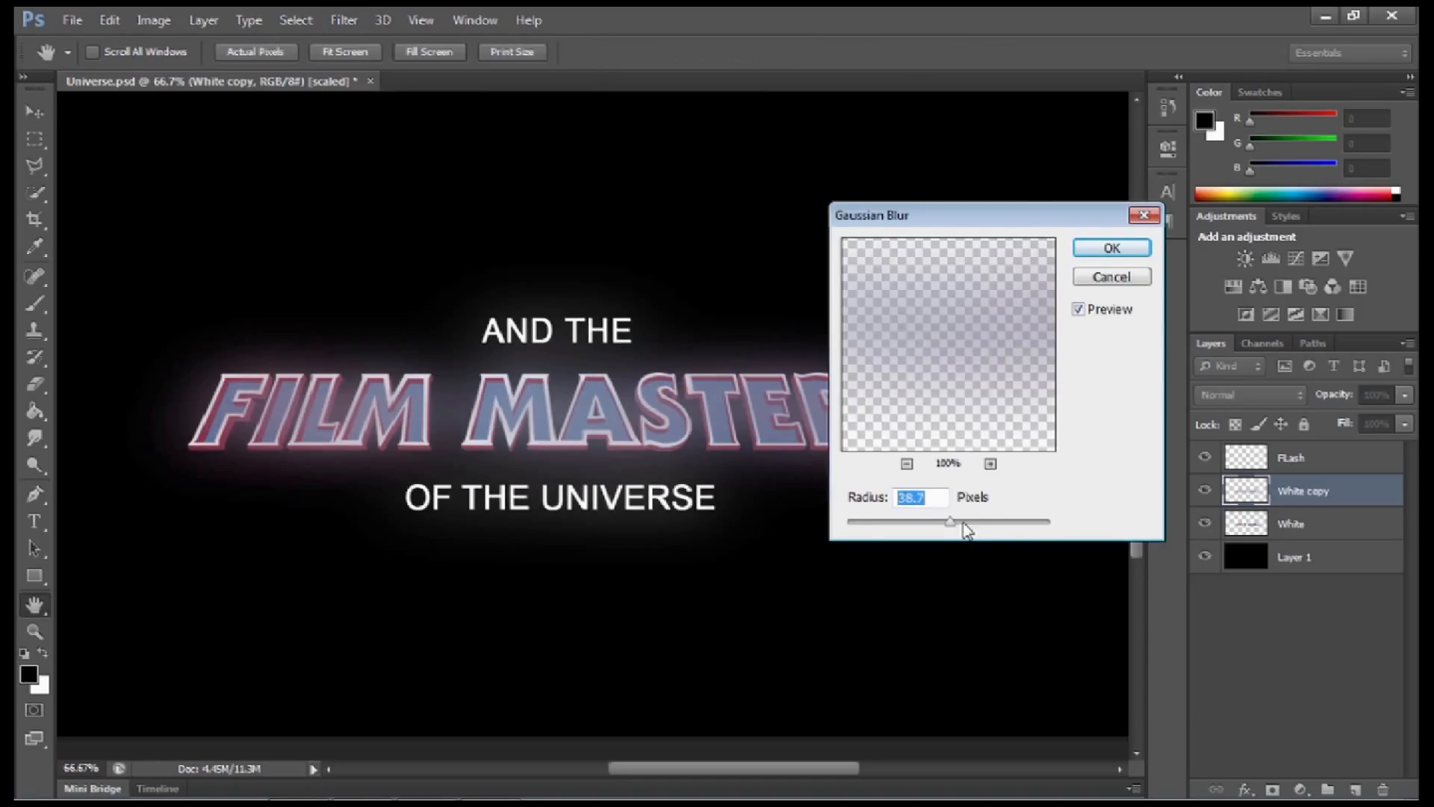
{"action": "left_click_drag", "start_coordinate": [959, 528], "coordinate": [939, 531]}
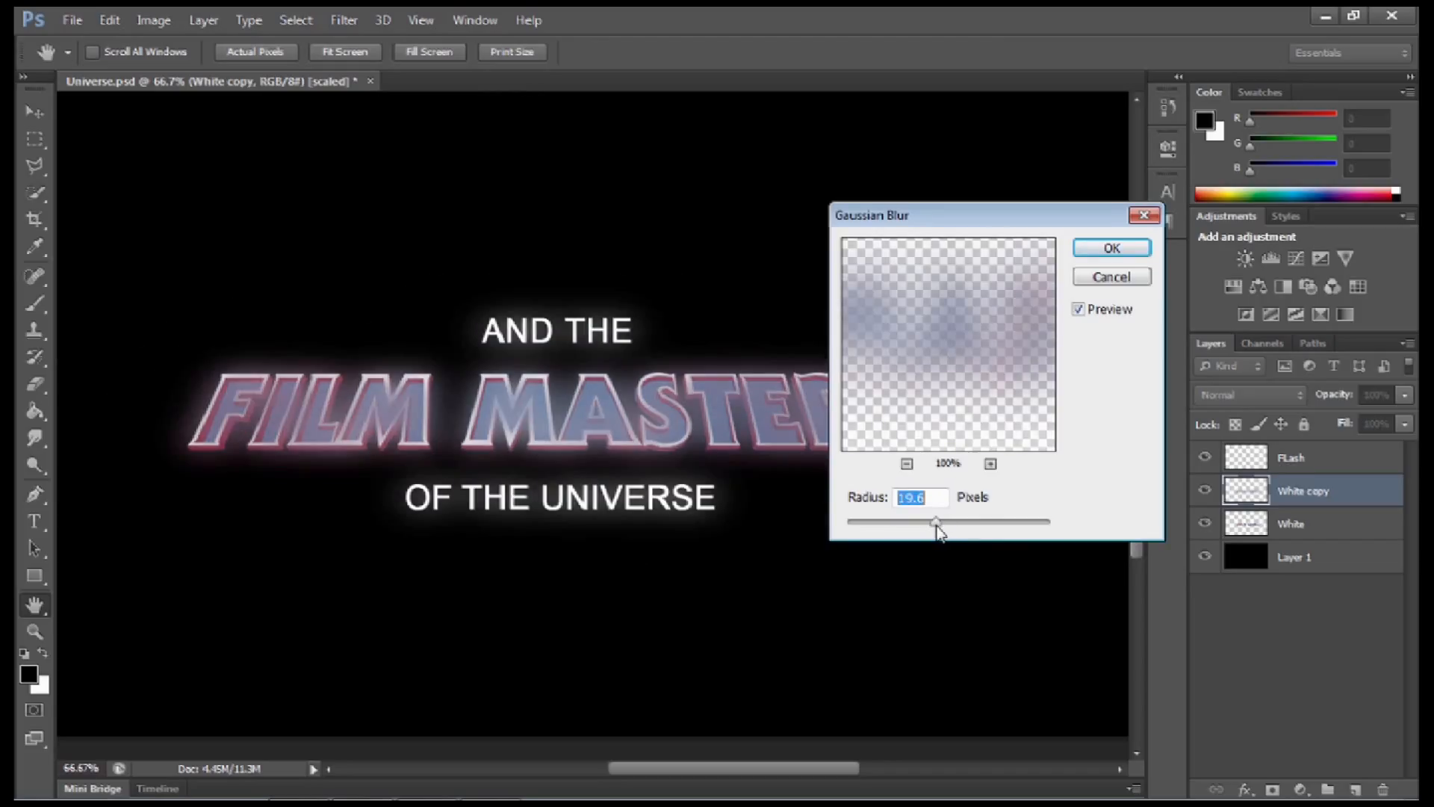
{"action": "left_click", "coordinate": [1089, 246]}
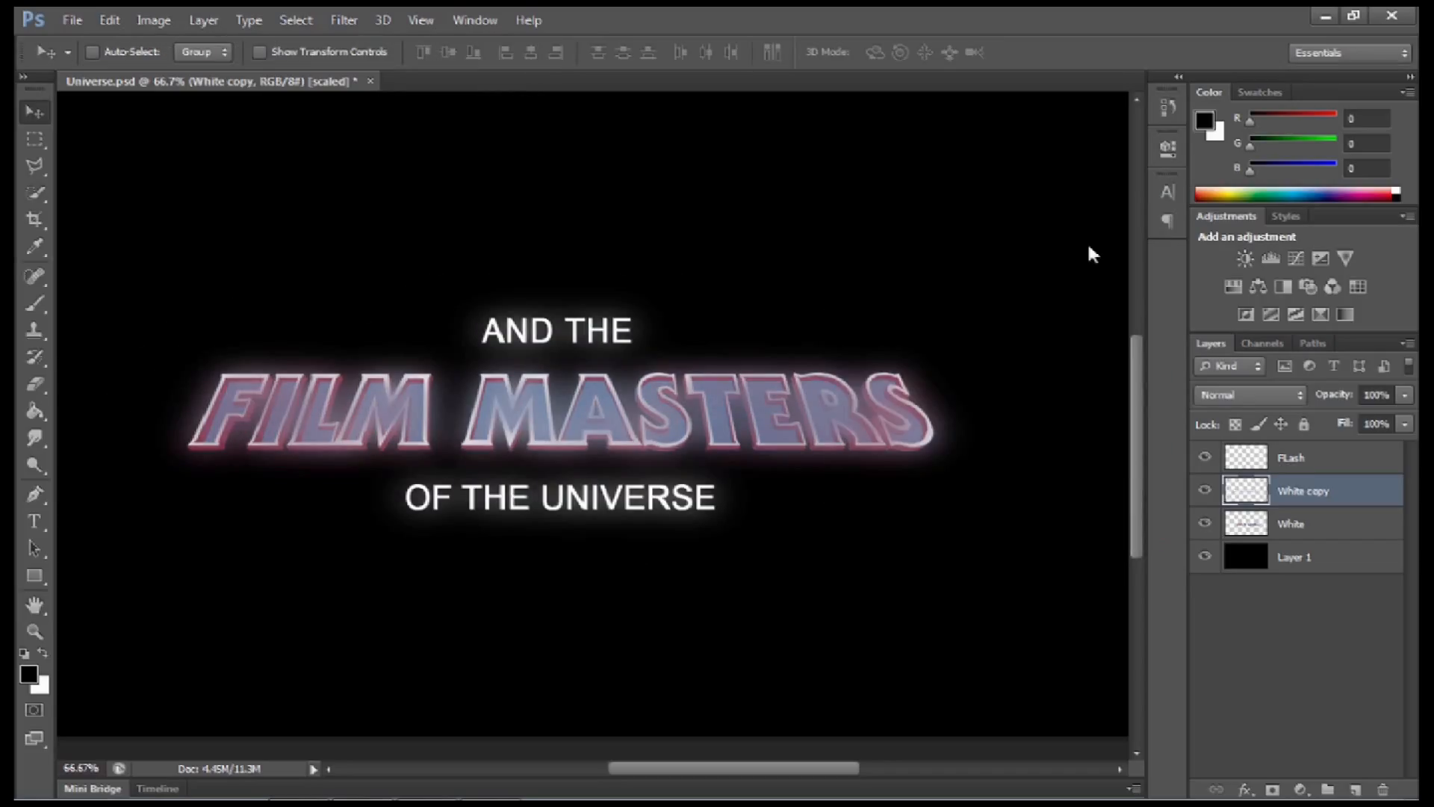
Step: Merge the blurred White copy with the FLash layer and check the glow by hiding and showing it
{"action": "left_click", "coordinate": [1339, 464], "text": "shift"}
{"action": "key", "text": "ctrl+e"}
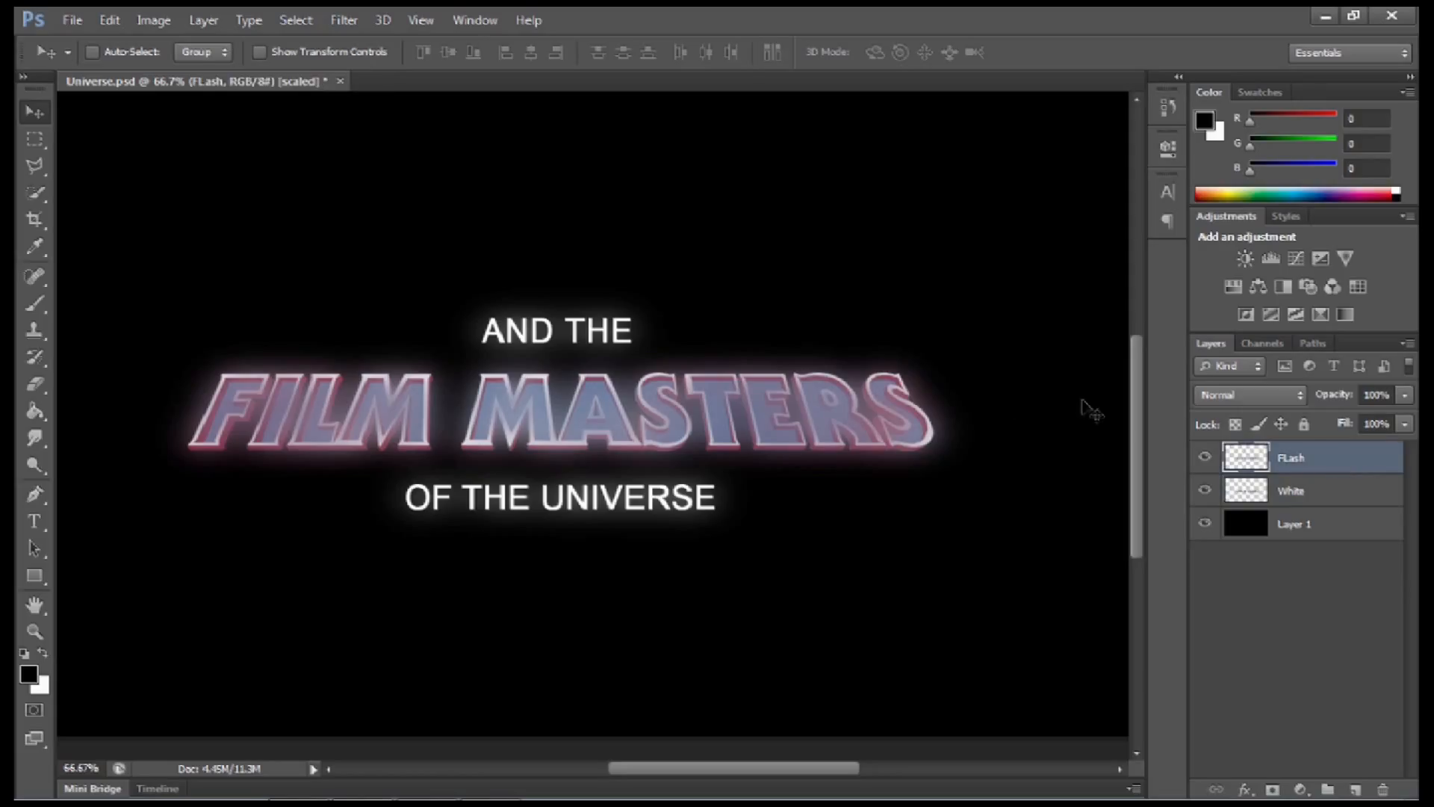
{"action": "left_click", "coordinate": [1204, 461]}
{"action": "left_click", "coordinate": [1205, 461]}
Step: Duplicate the FLash layer three times, move the original above its copies and merge all four into one FLash layer
{"action": "key", "text": "ctrl+j"}
{"action": "key", "text": "ctrl+j"}
{"action": "key", "text": "ctrl+j"}
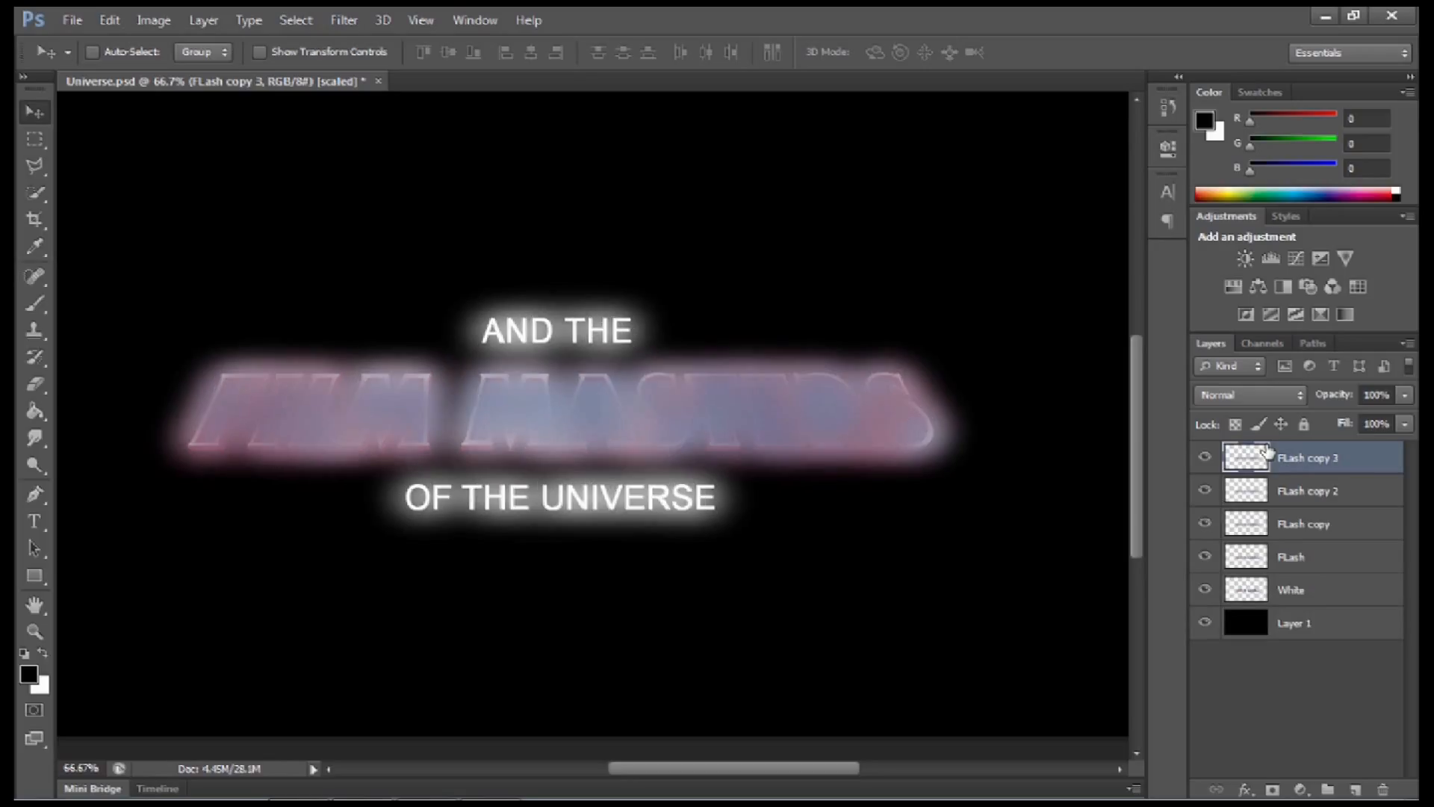
{"action": "left_click", "coordinate": [1307, 568], "text": "shift"}
{"action": "double_click", "coordinate": [1307, 561]}
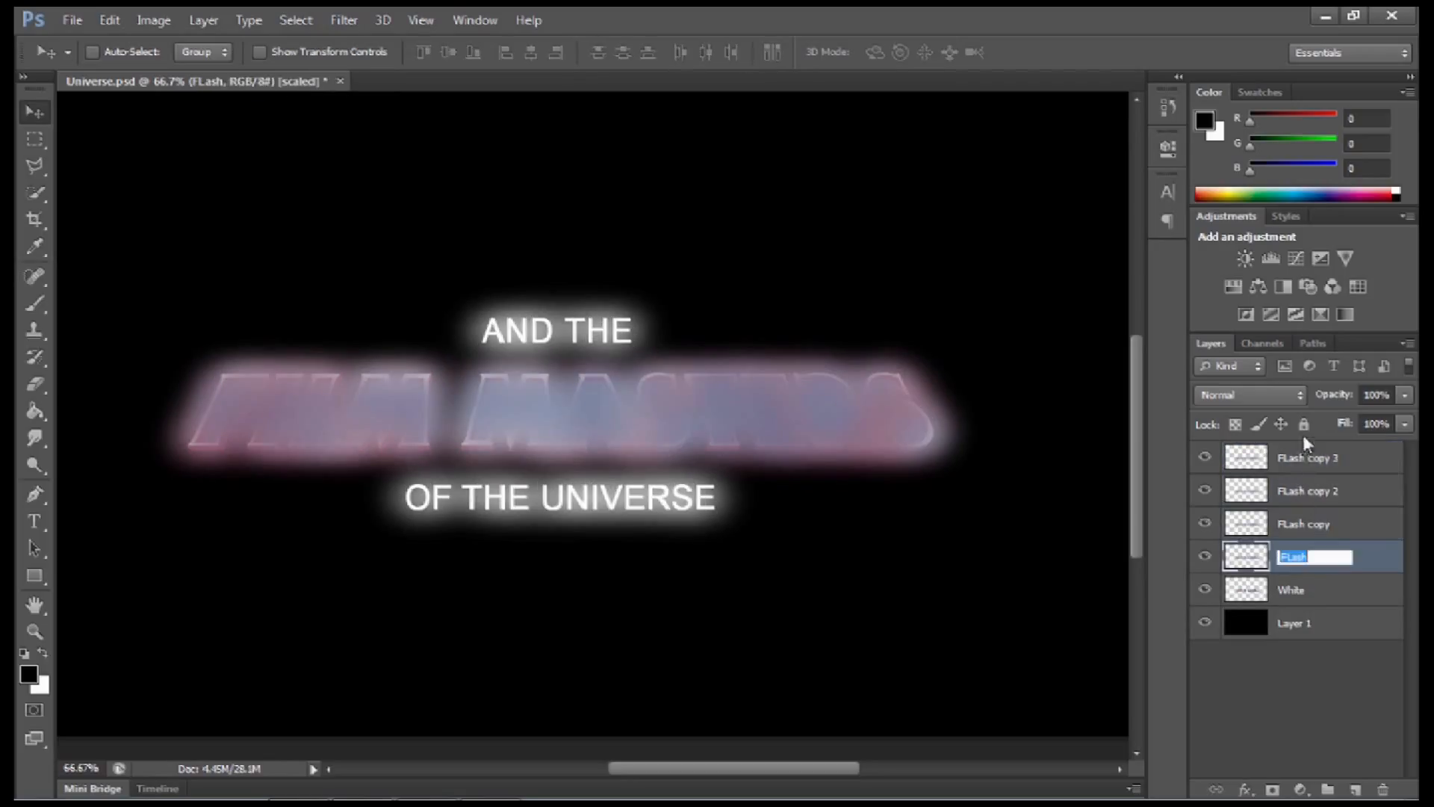
{"action": "left_click_drag", "start_coordinate": [1270, 557], "coordinate": [1298, 482]}
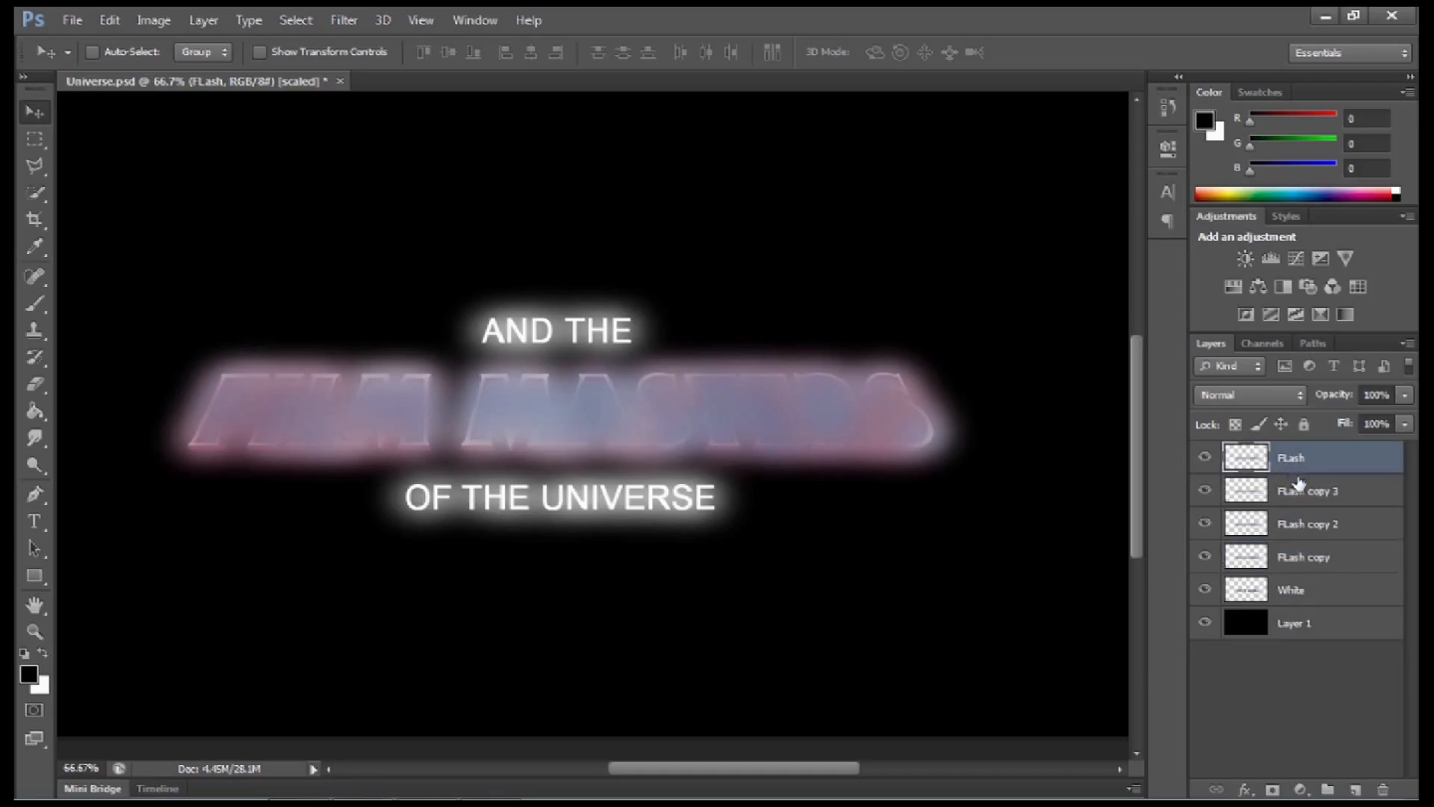
{"action": "left_click", "coordinate": [1300, 562], "text": "shift"}
{"action": "key", "text": "ctrl+e"}
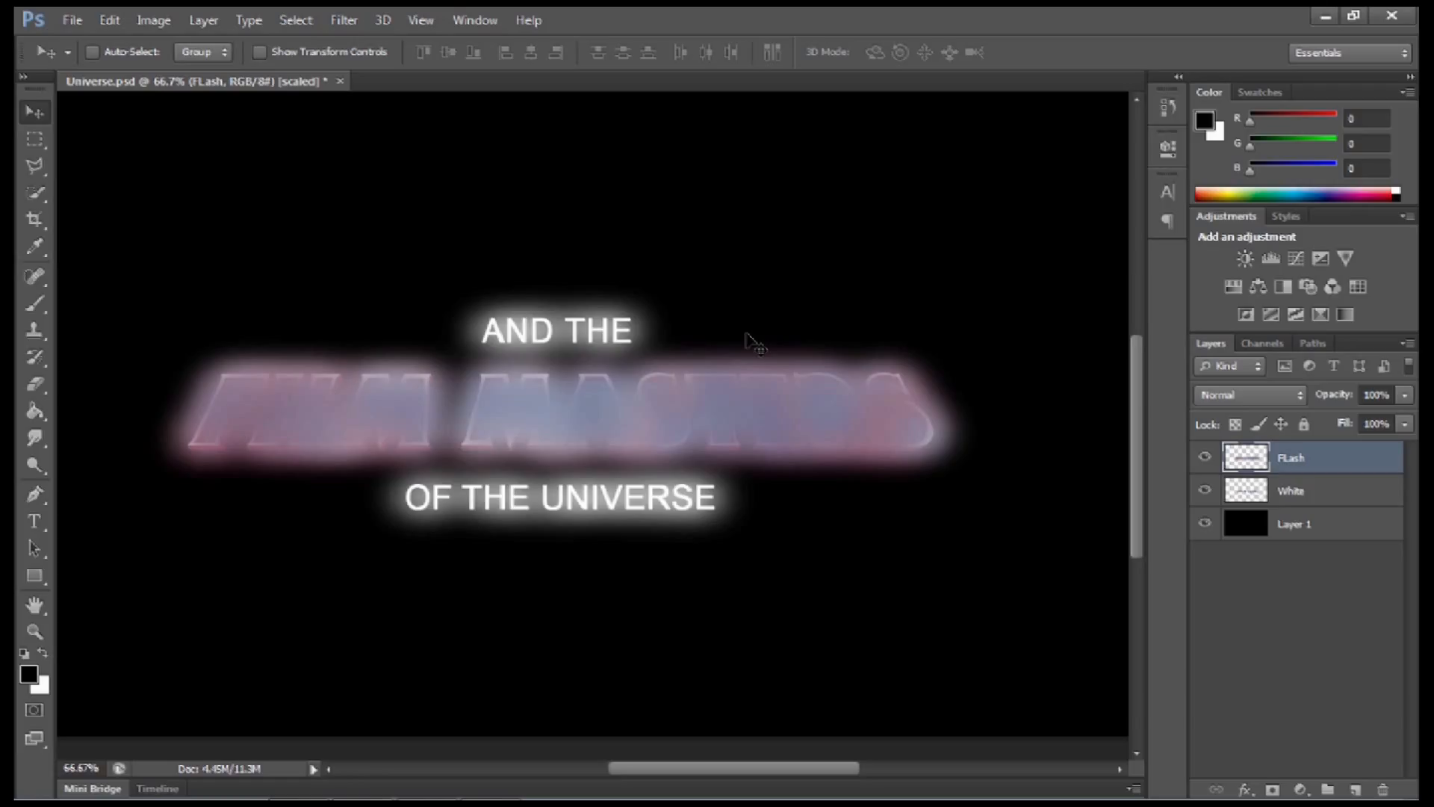
Step: Paint a white band across the FILM MASTERS letters on the FLash layer with a soft round 102 px brush at 0% hardness
{"action": "left_click", "coordinate": [43, 651]}
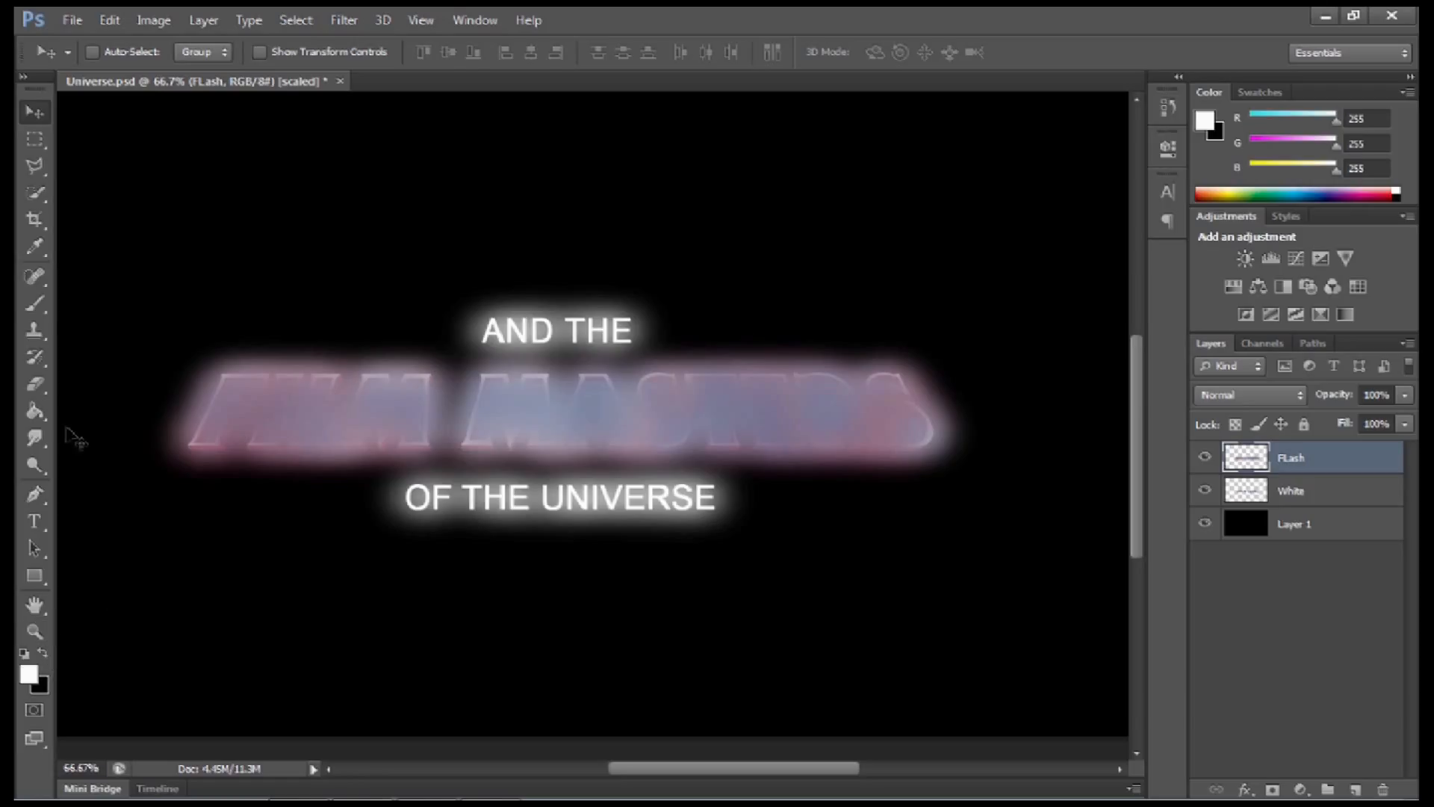
{"action": "left_click", "coordinate": [35, 303]}
{"action": "right_click", "coordinate": [424, 365]}
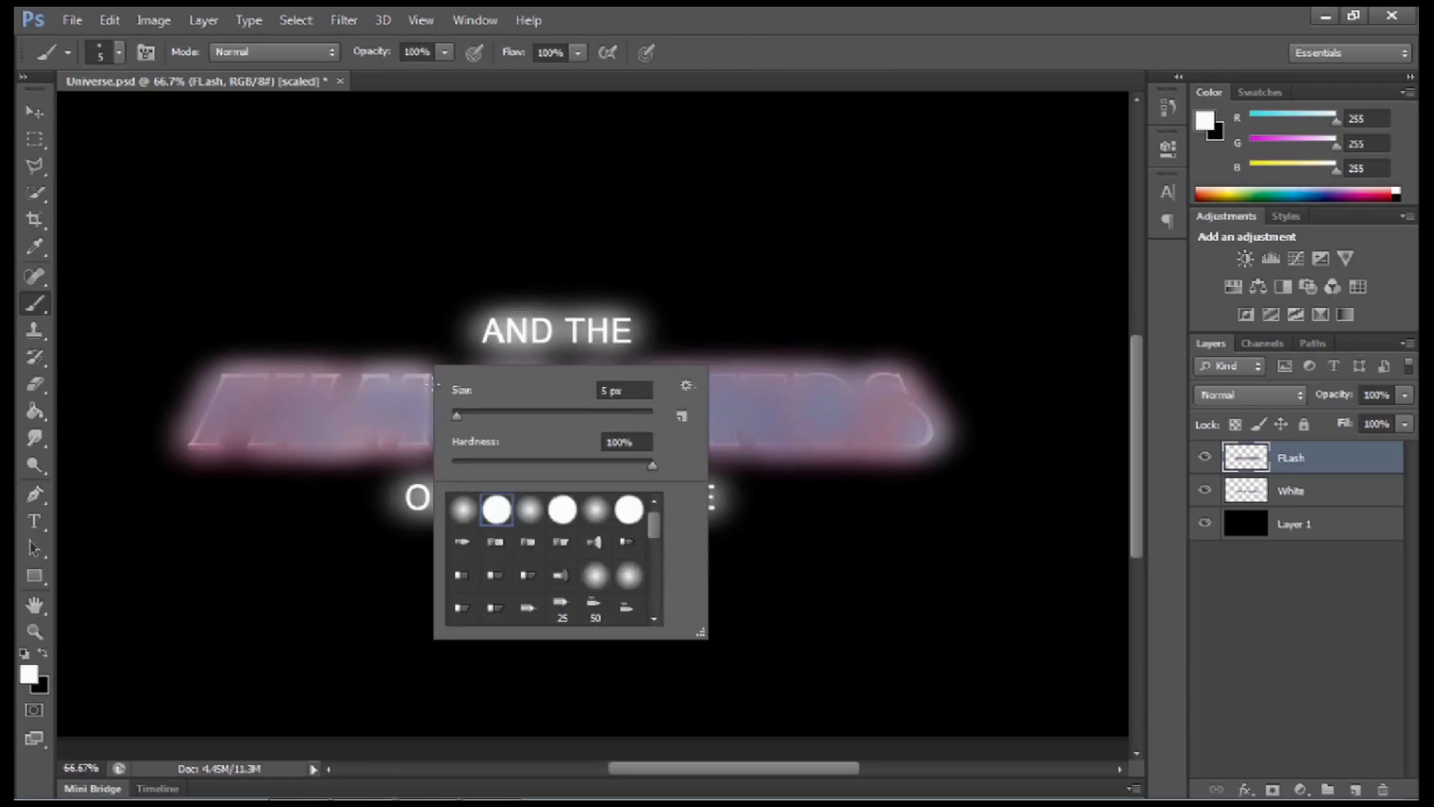
{"action": "left_click", "coordinate": [528, 511]}
{"action": "left_click_drag", "start_coordinate": [527, 415], "coordinate": [552, 415]}
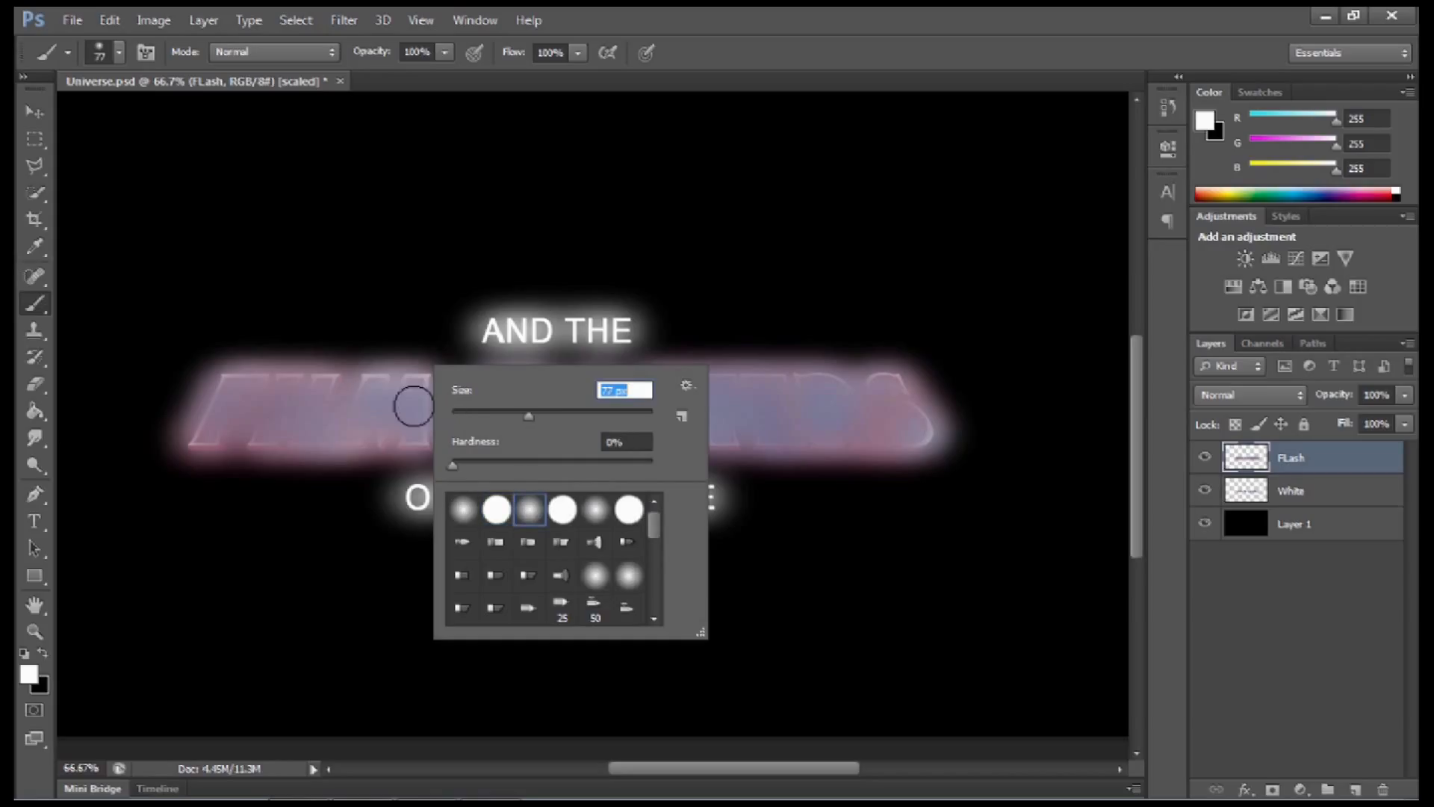
{"action": "key", "text": "Return"}
{"action": "left_click", "coordinate": [370, 406]}
{"action": "left_click", "coordinate": [228, 407]}
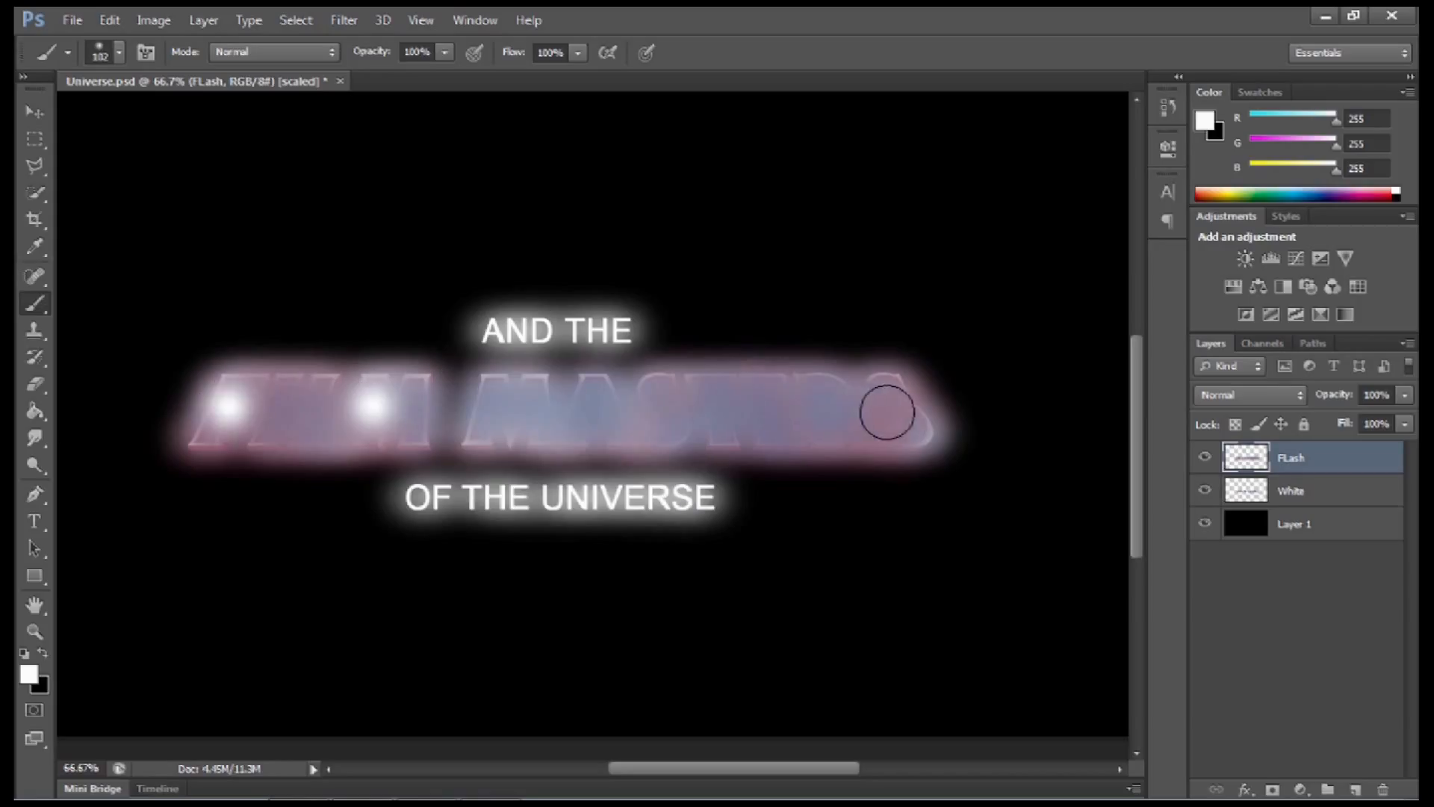
{"action": "left_click", "coordinate": [886, 412], "text": "shift"}
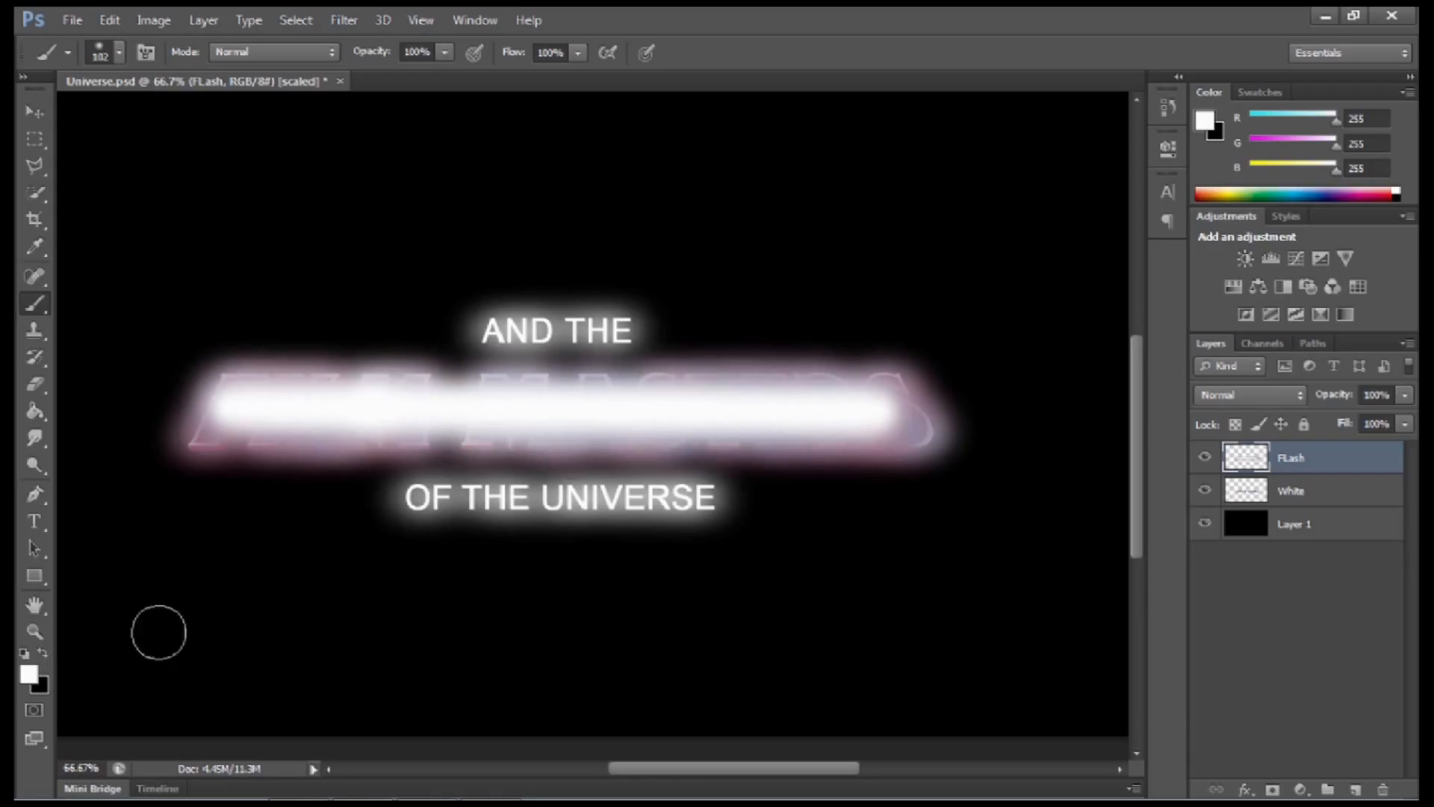
Step: Set the foreground colour to red a53636 and paint a straight soft band along the title's upper edge, across AND THE
{"action": "left_click", "coordinate": [30, 672]}
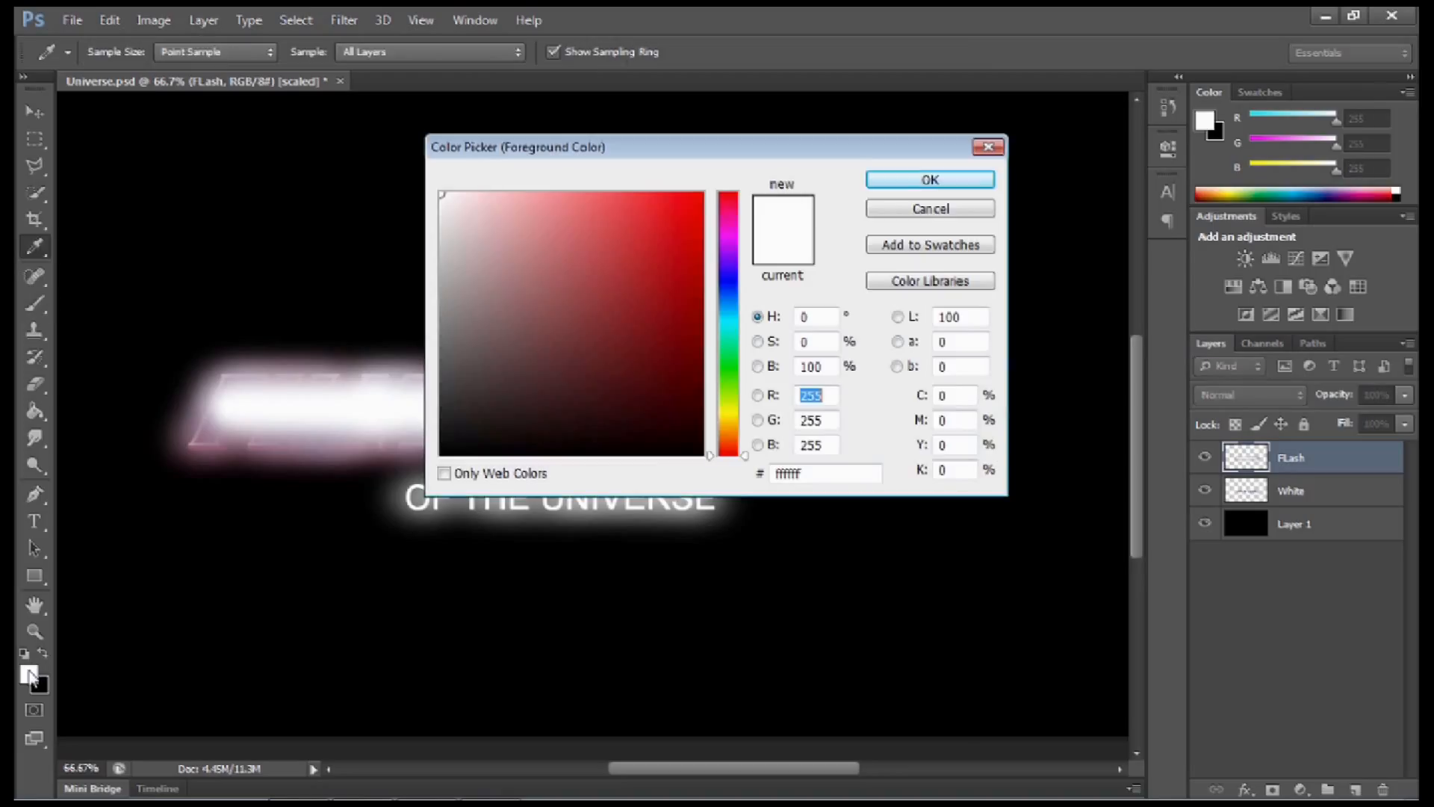
{"action": "left_click_drag", "start_coordinate": [622, 219], "coordinate": [615, 285]}
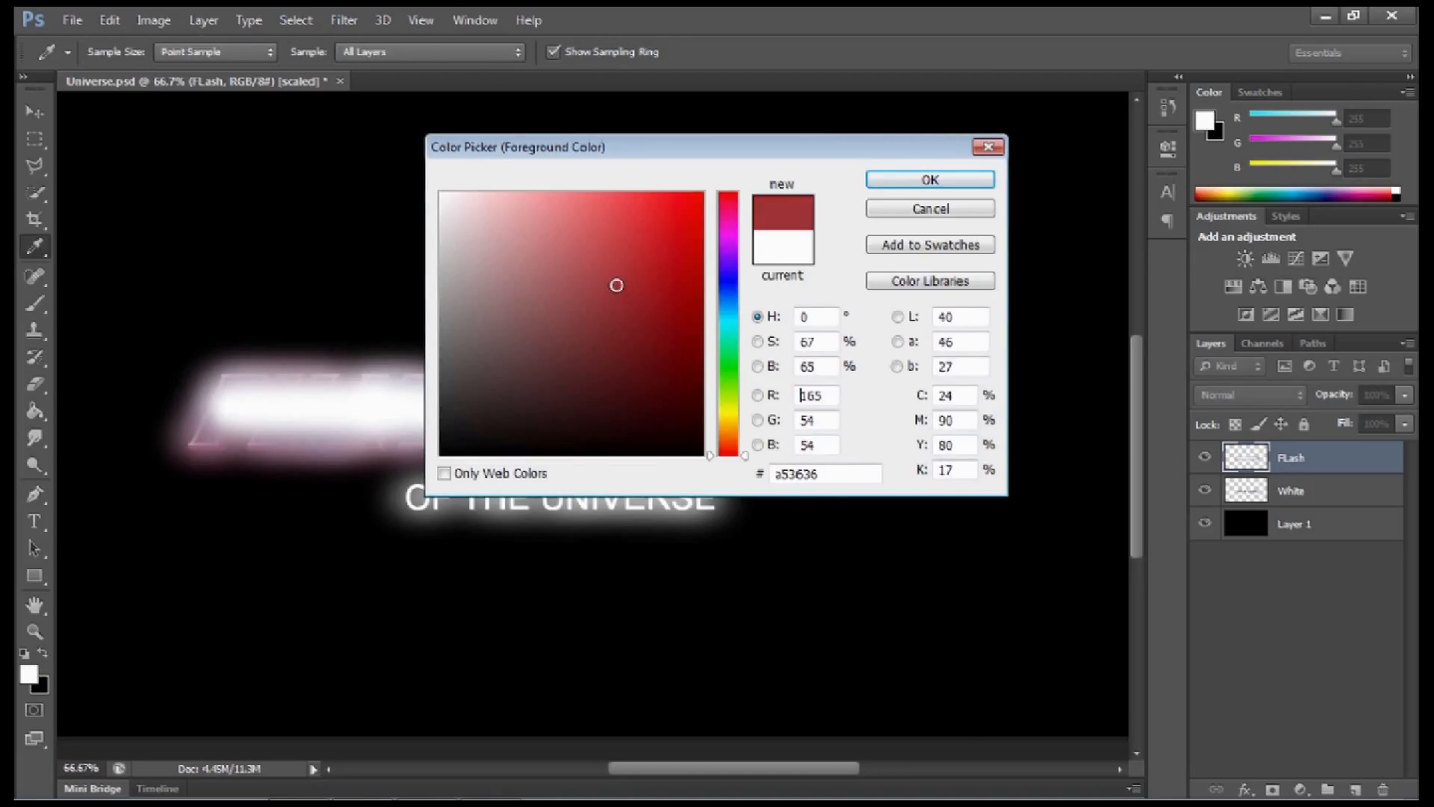
{"action": "left_click", "coordinate": [908, 183]}
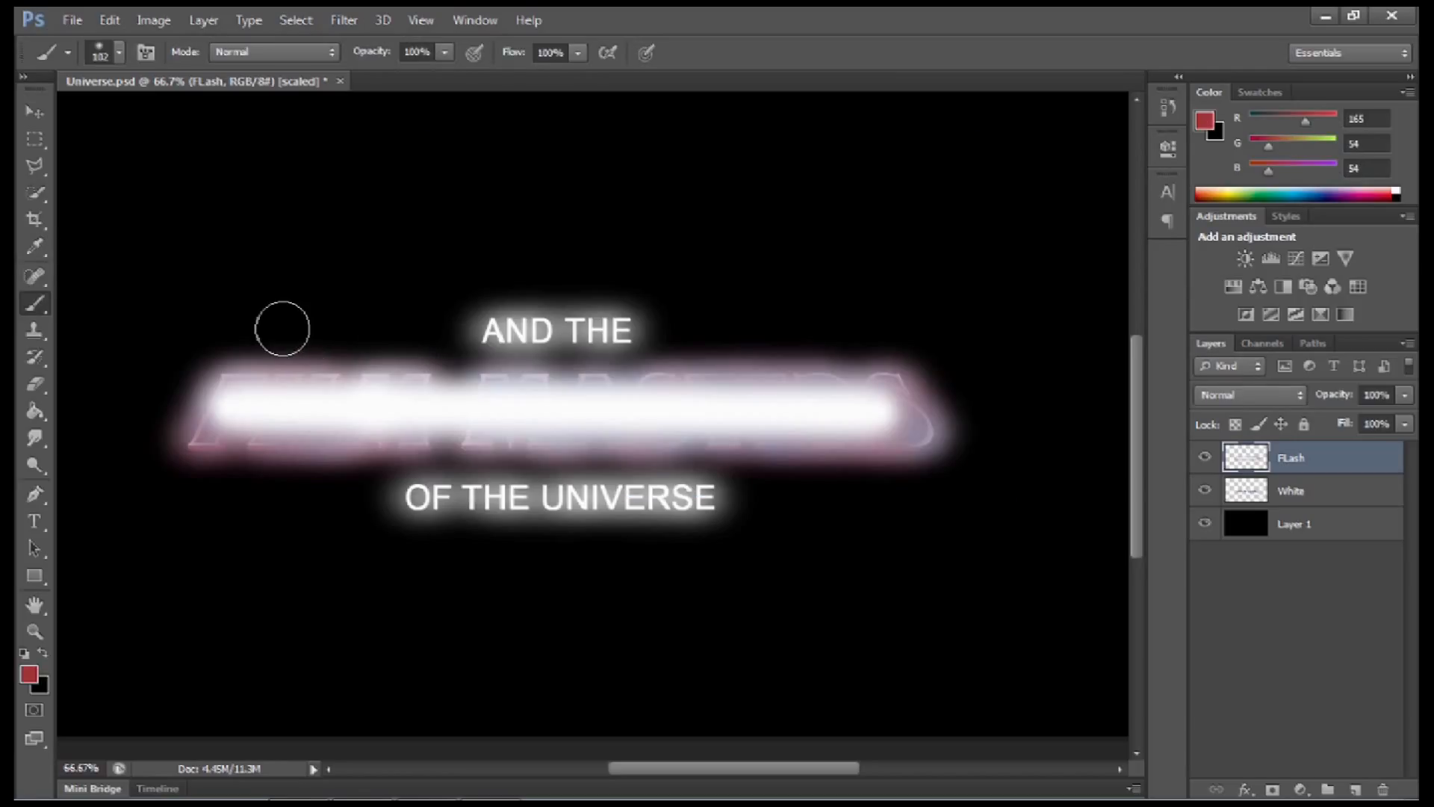
{"action": "left_click", "coordinate": [234, 336]}
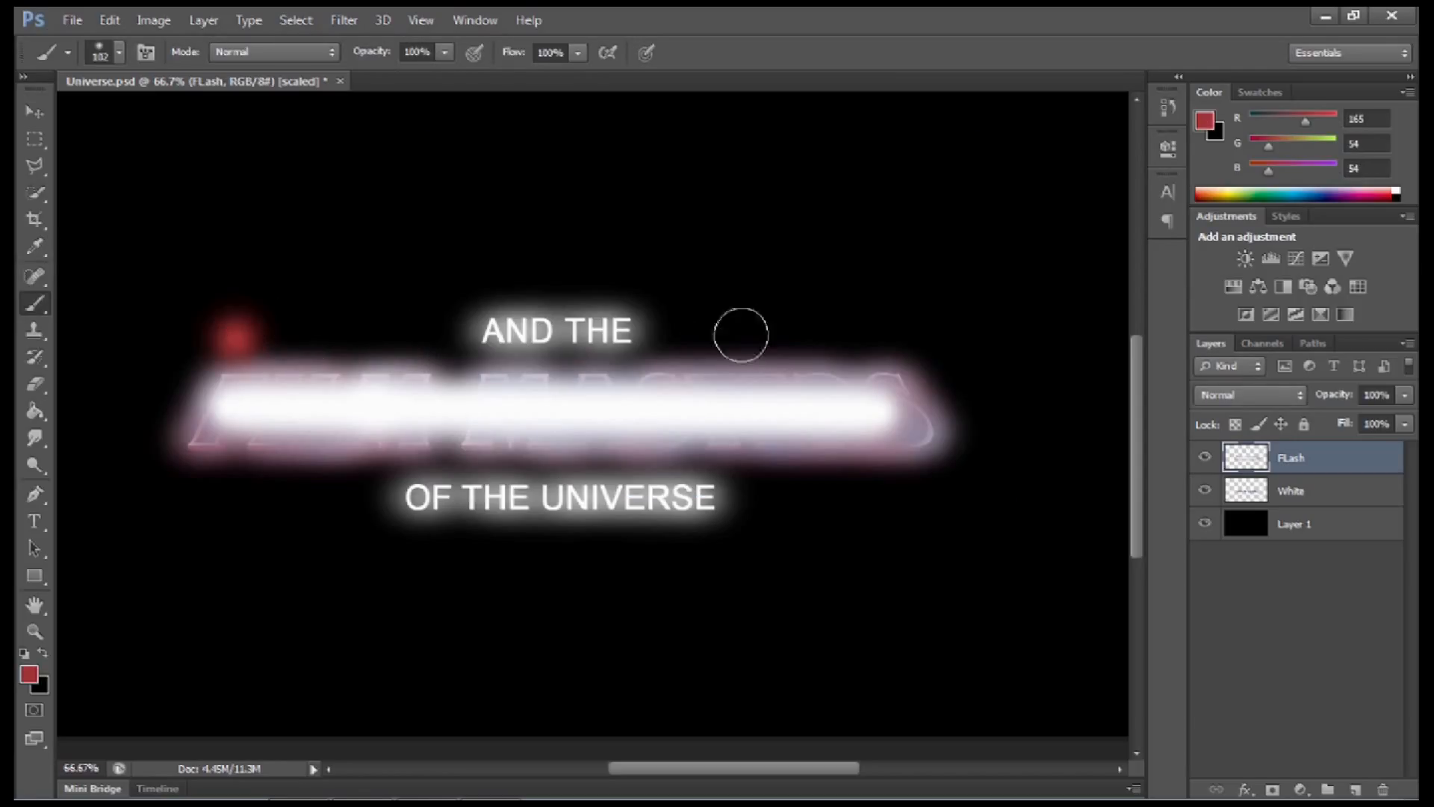
{"action": "left_click", "coordinate": [881, 344], "text": "shift"}
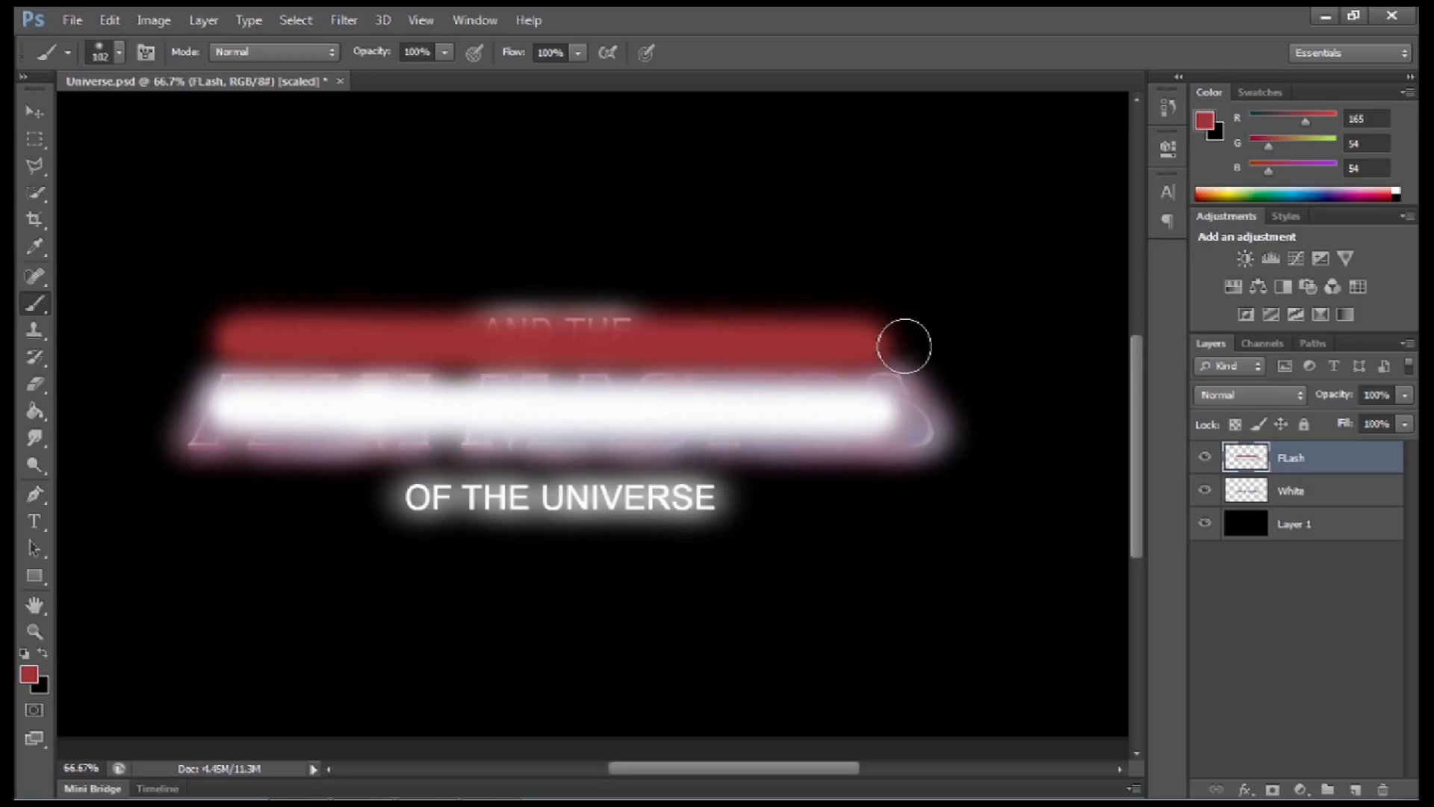
Step: Continue the red band down the slanted right end of MASTERS and back beneath it to the end of OF THE UNIVERSE
{"action": "left_click", "coordinate": [906, 344]}
{"action": "left_click", "coordinate": [985, 457], "text": "shift"}
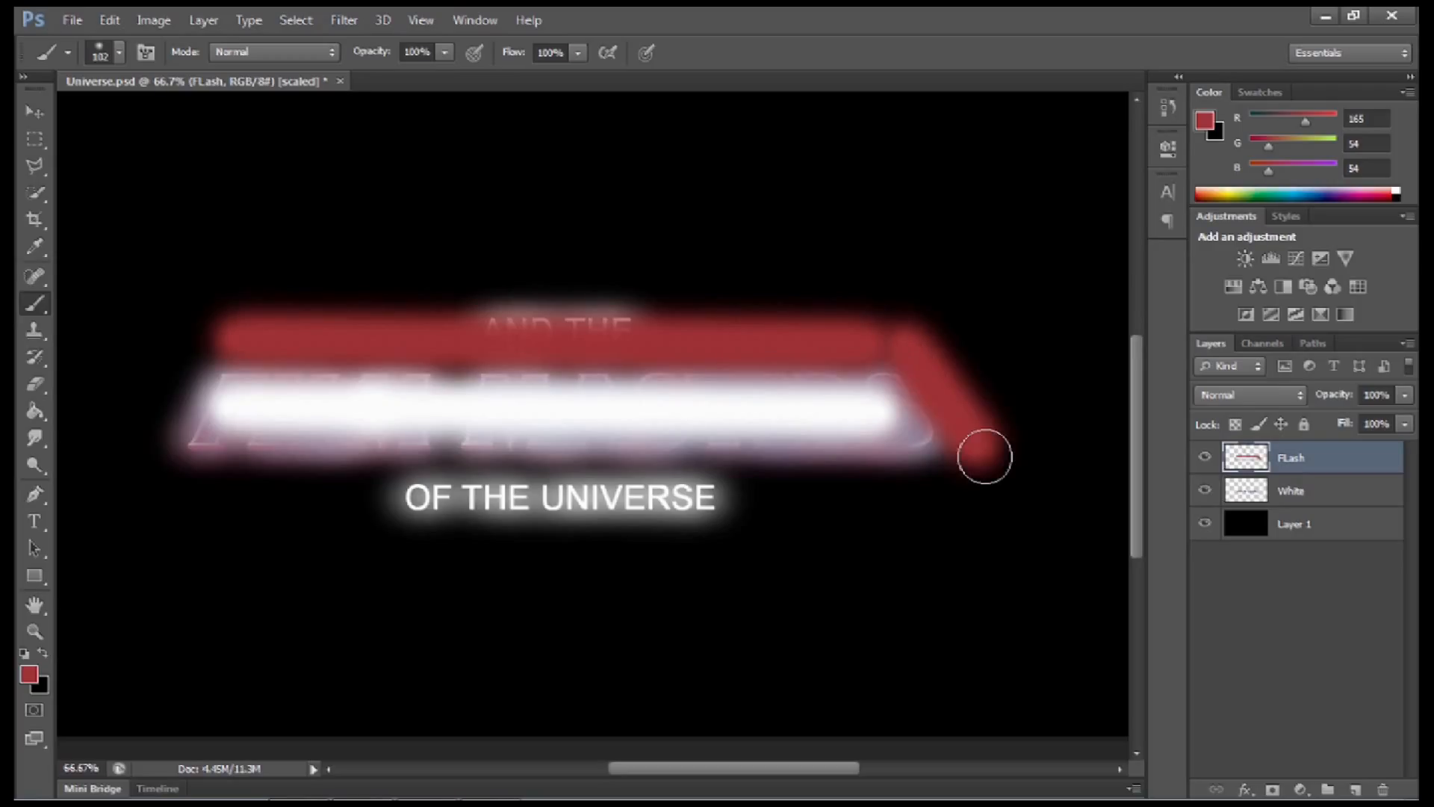
{"action": "left_click_drag", "start_coordinate": [984, 456], "coordinate": [972, 486]}
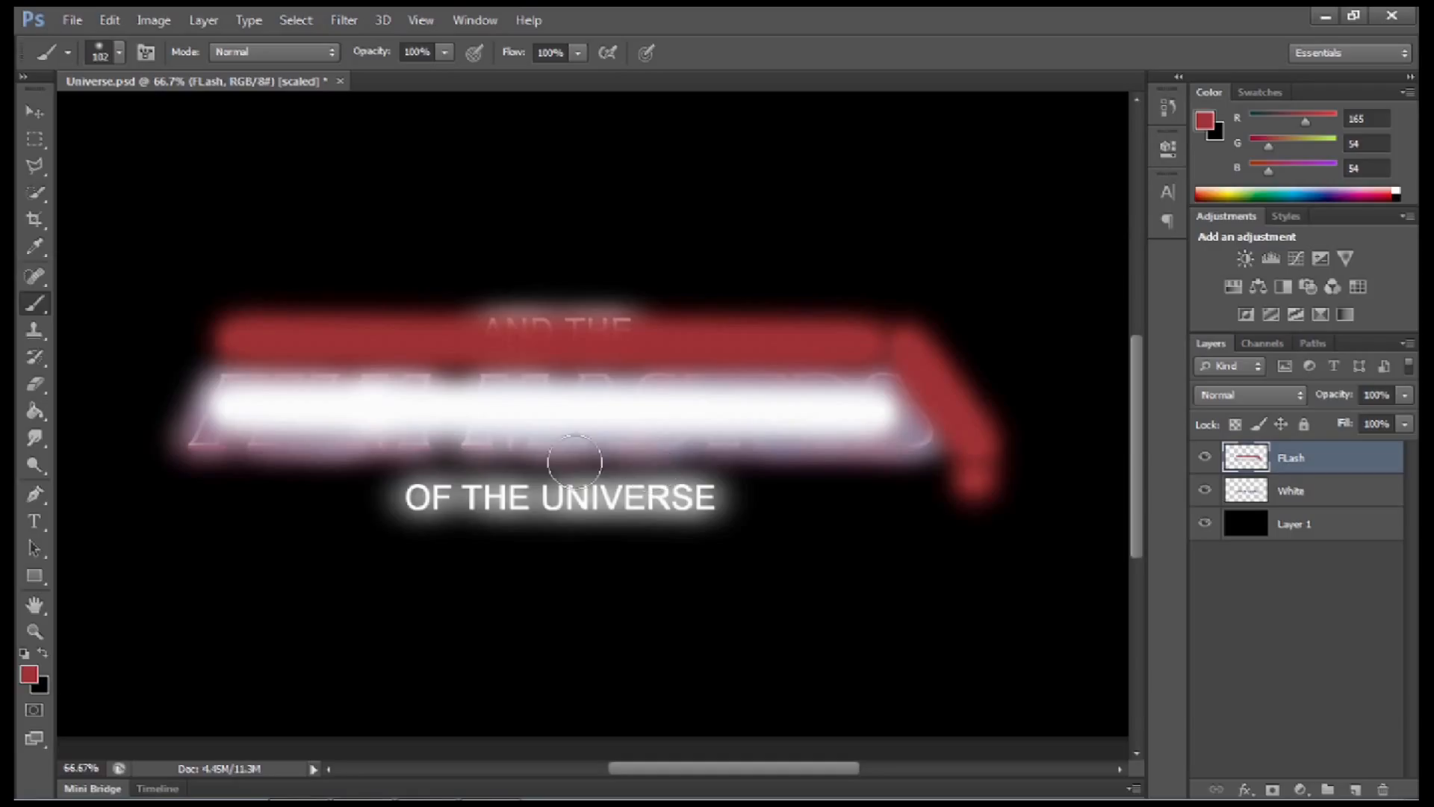
{"action": "left_click", "coordinate": [747, 486], "text": "shift"}
Step: Paint the red band beneath OF THE UNIVERSE, under FILM and up the slanted left end to close the outline around the title
{"action": "left_click_drag", "start_coordinate": [746, 486], "coordinate": [733, 519]}
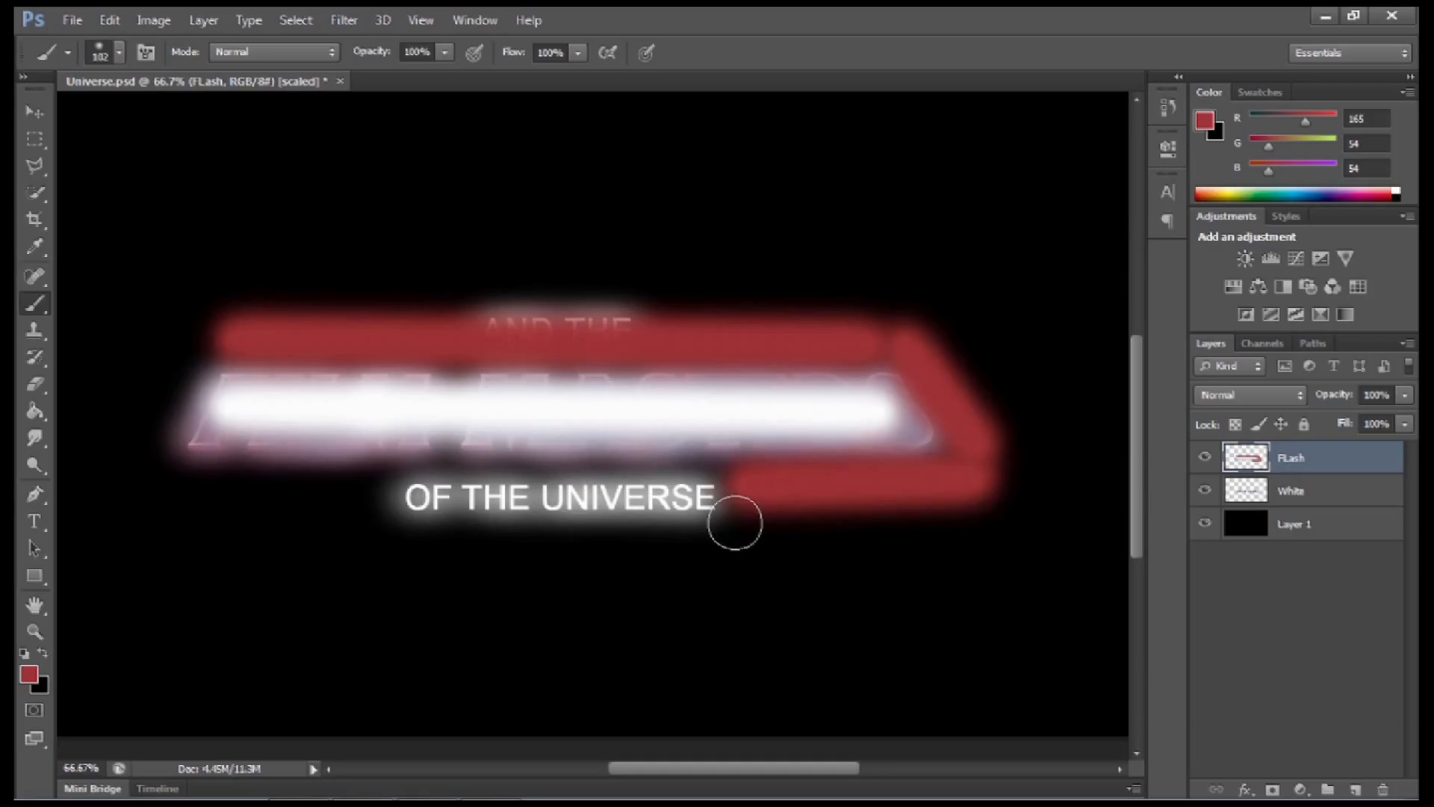
{"action": "left_click", "coordinate": [413, 531], "text": "shift"}
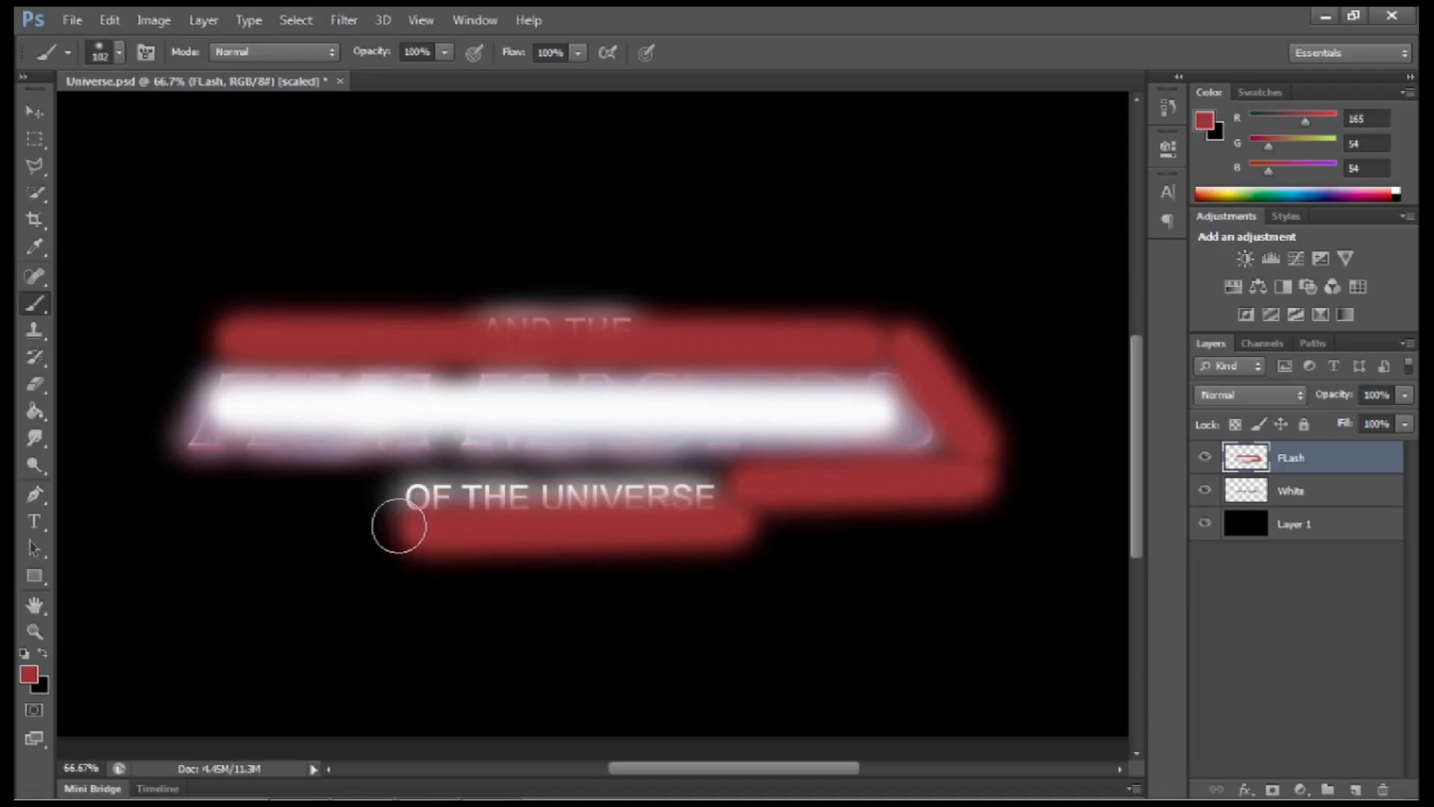
{"action": "left_click", "coordinate": [368, 480], "text": "shift"}
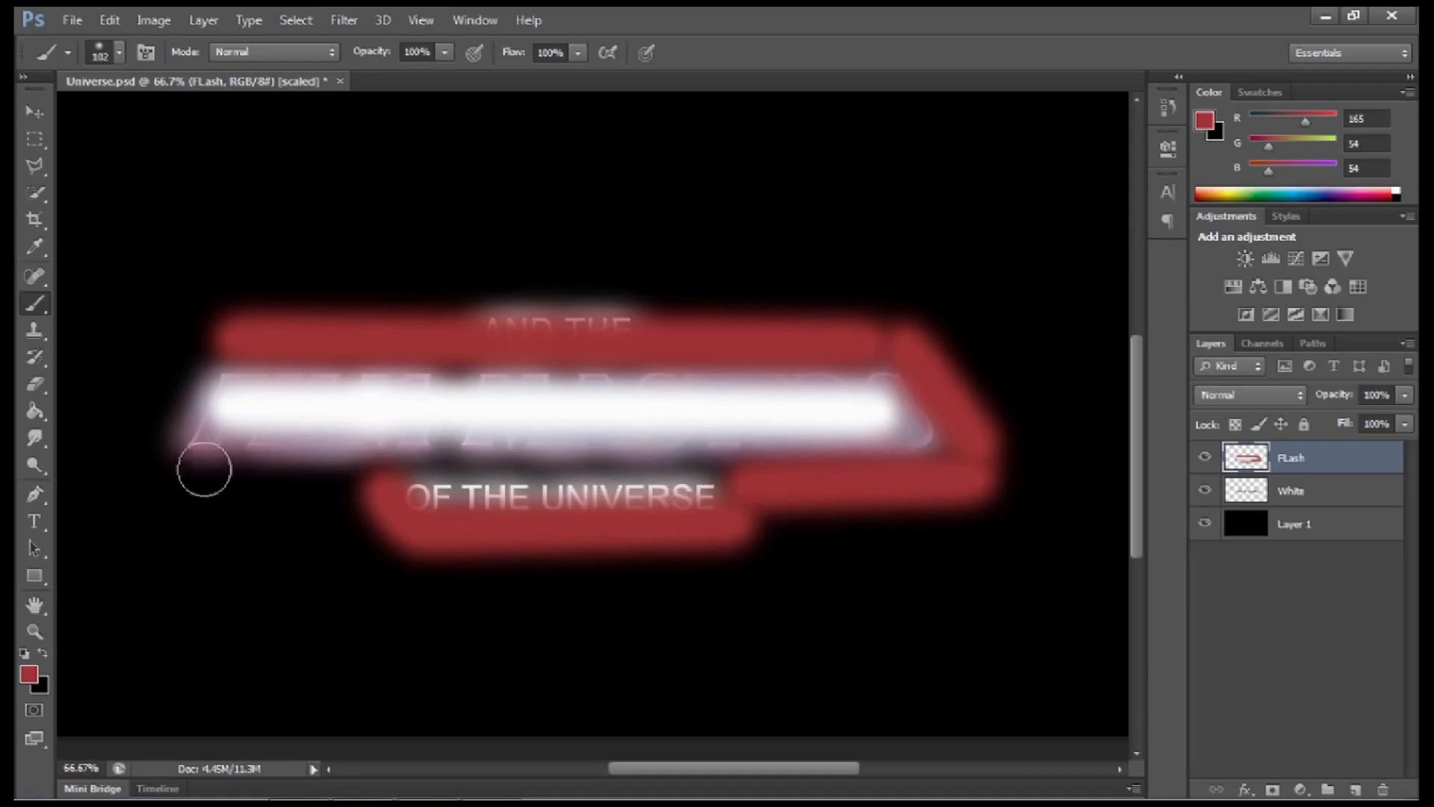
{"action": "left_click", "coordinate": [153, 470], "text": "shift"}
{"action": "left_click", "coordinate": [210, 331], "text": "shift"}
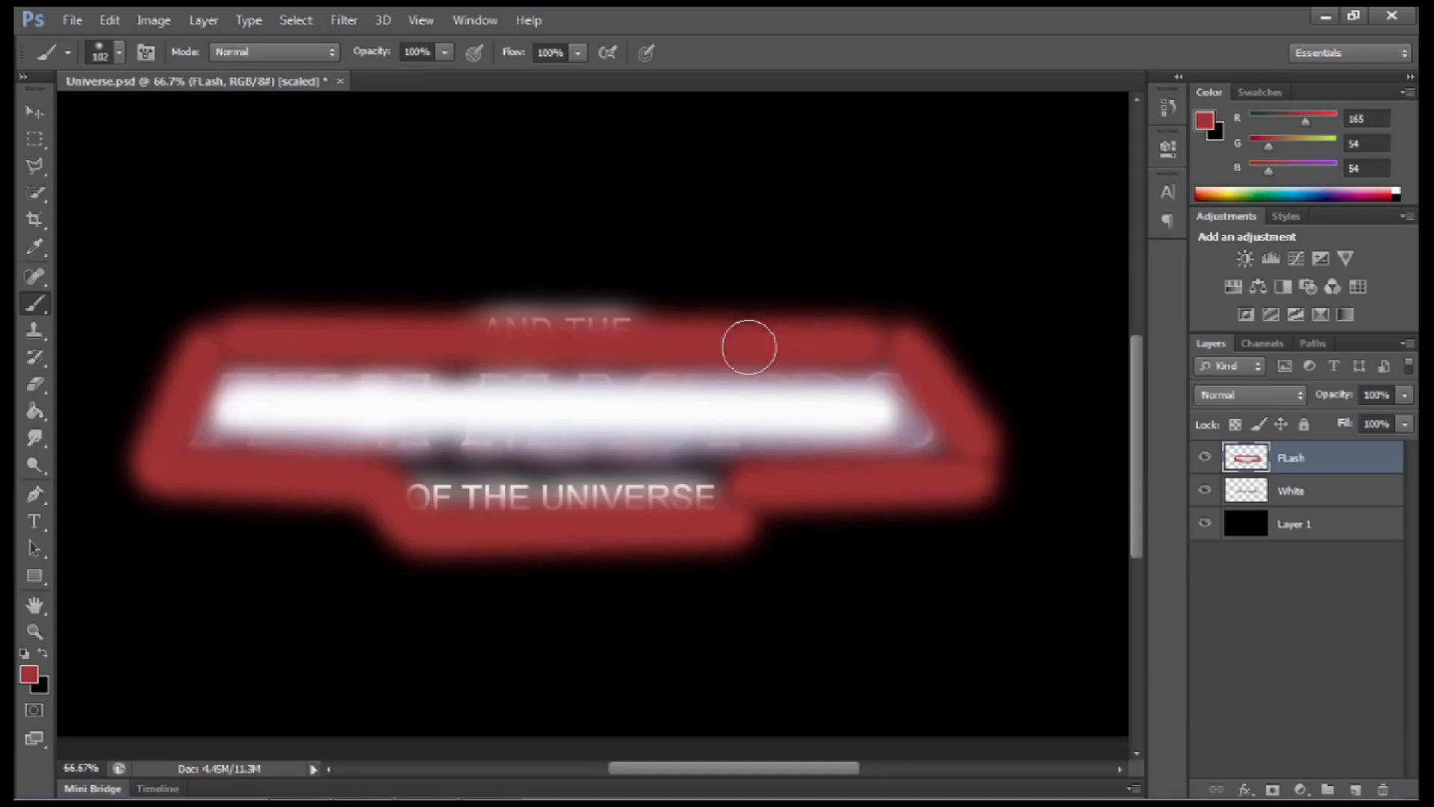
Step: Apply a Gaussian Blur to the FLash layer to spread the white and red paint into a soft glow around the title
{"action": "left_click", "coordinate": [357, 19]}
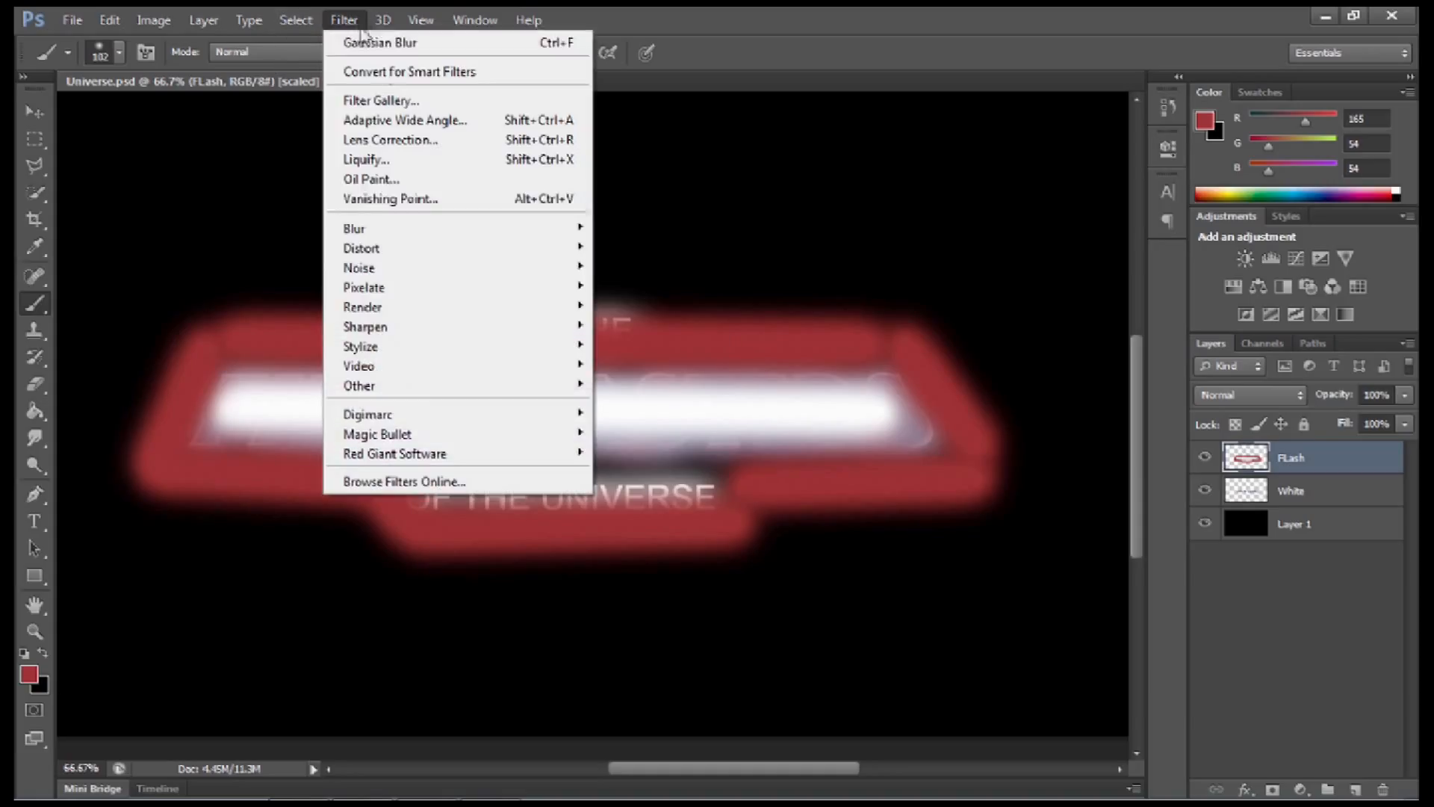
{"action": "mouse_move", "coordinate": [446, 228]}
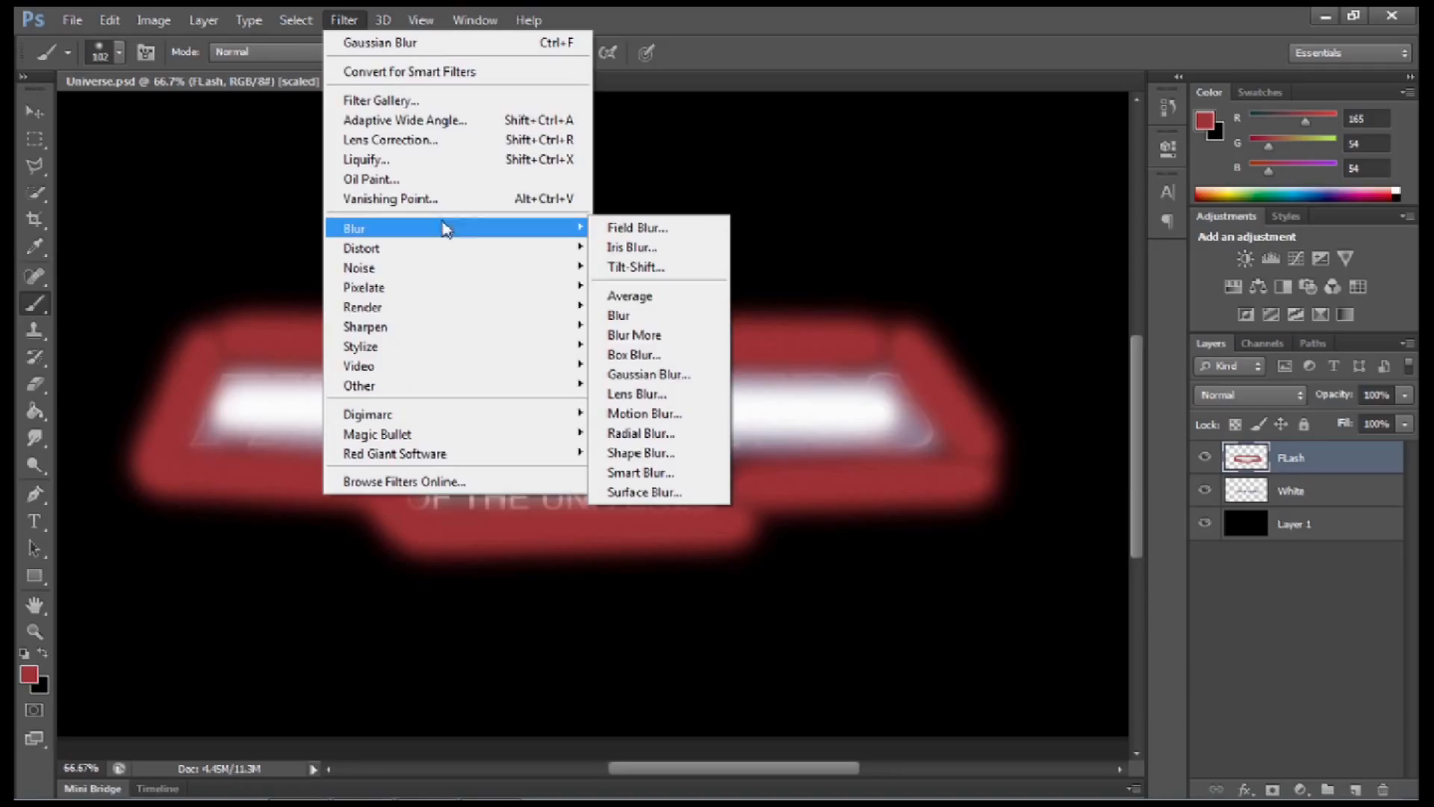
{"action": "left_click", "coordinate": [665, 370]}
{"action": "left_click_drag", "start_coordinate": [935, 521], "coordinate": [960, 526]}
{"action": "left_click", "coordinate": [942, 522]}
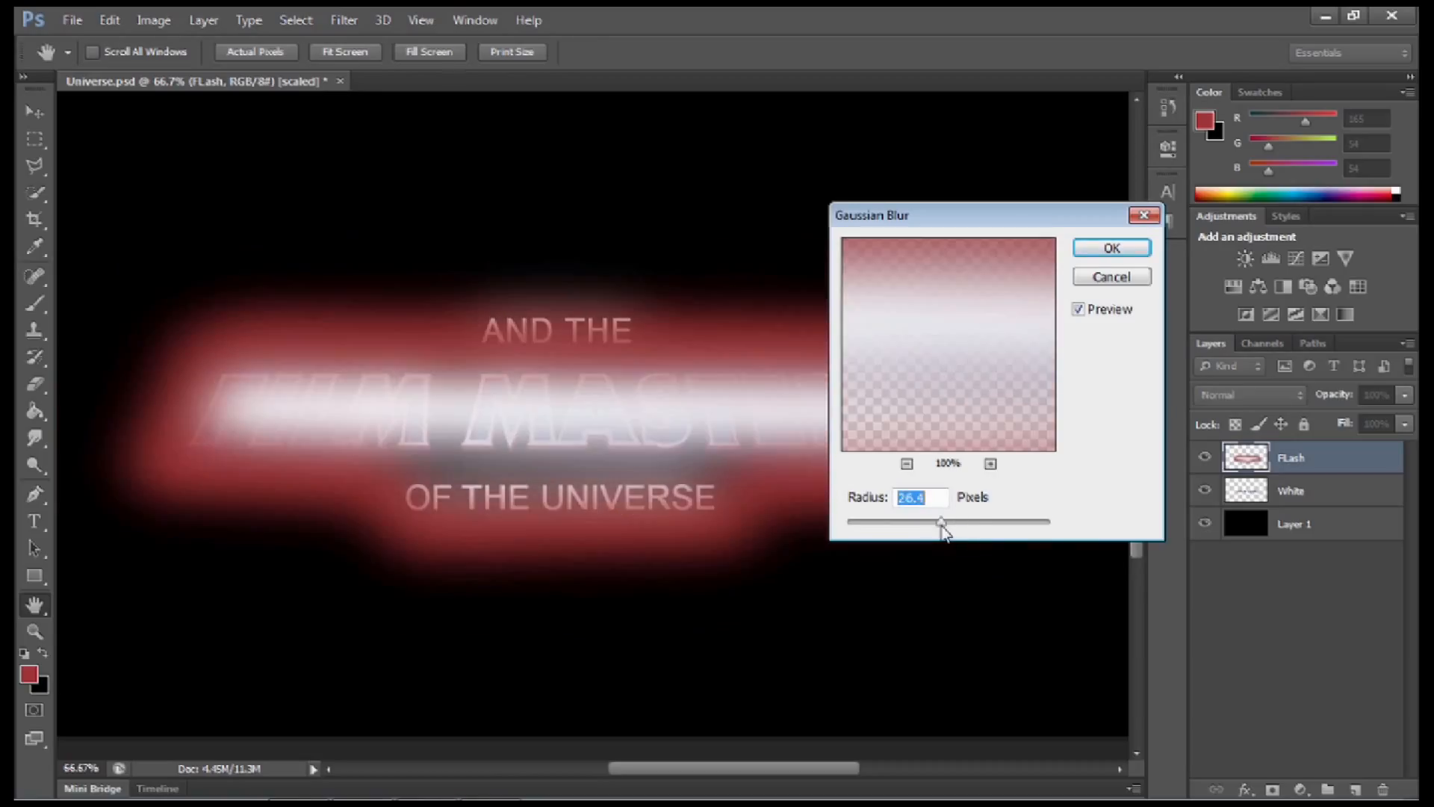
{"action": "left_click", "coordinate": [955, 523]}
{"action": "left_click", "coordinate": [1111, 252]}
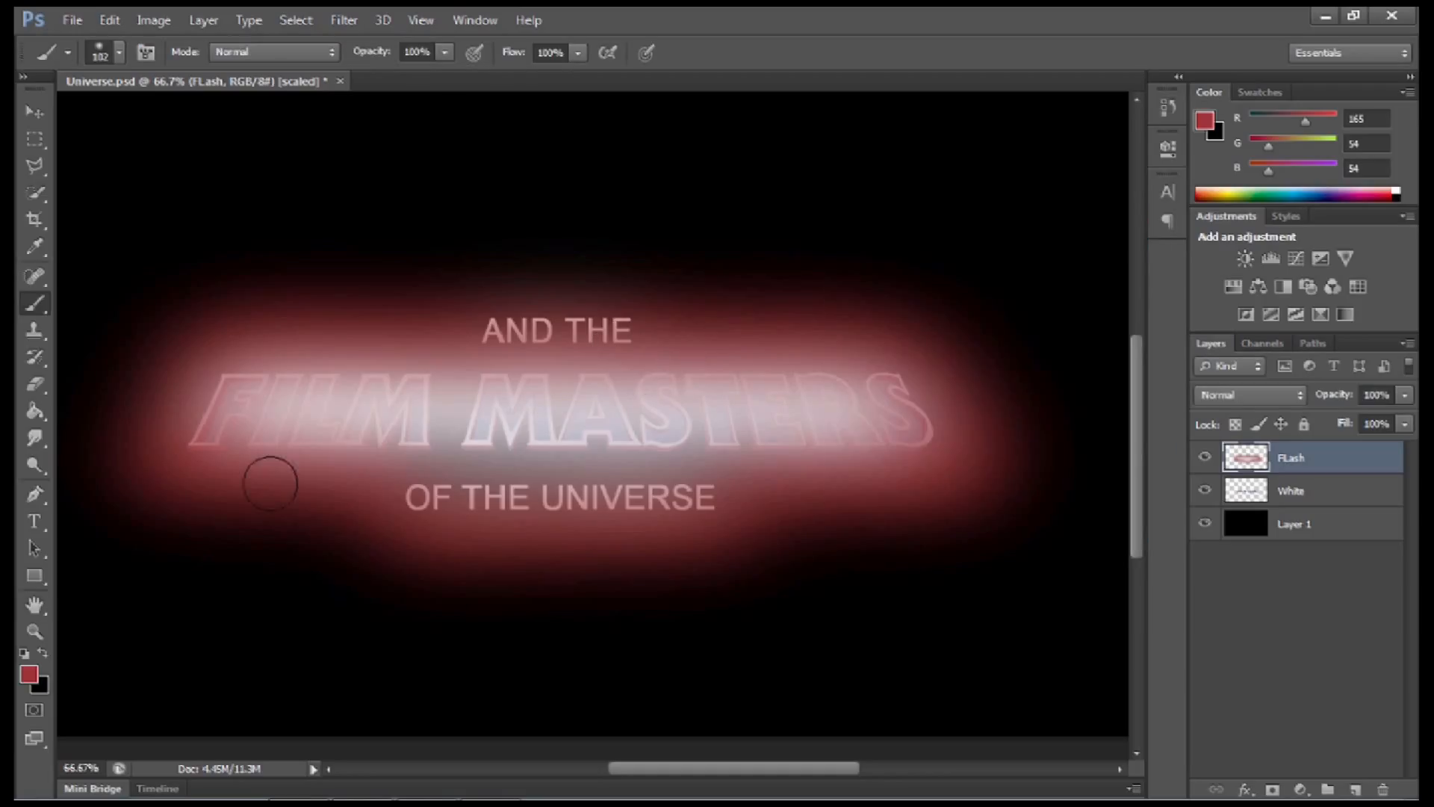
Step: Set the foreground colour to white and paint two straight soft bands across the upper and lower halves of FILM MASTERS
{"action": "left_click", "coordinate": [24, 653]}
{"action": "left_click", "coordinate": [41, 653]}
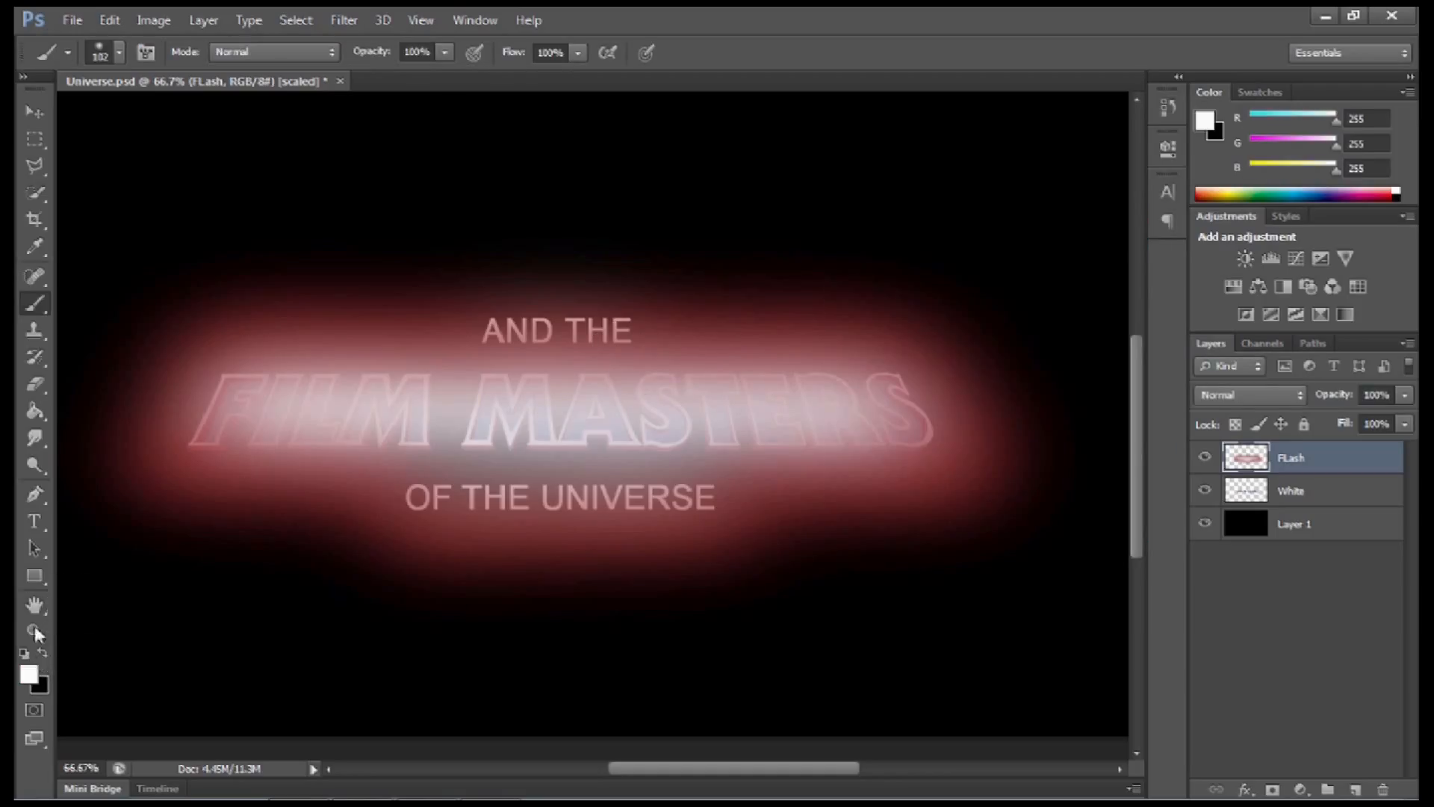
{"action": "left_click", "coordinate": [219, 385]}
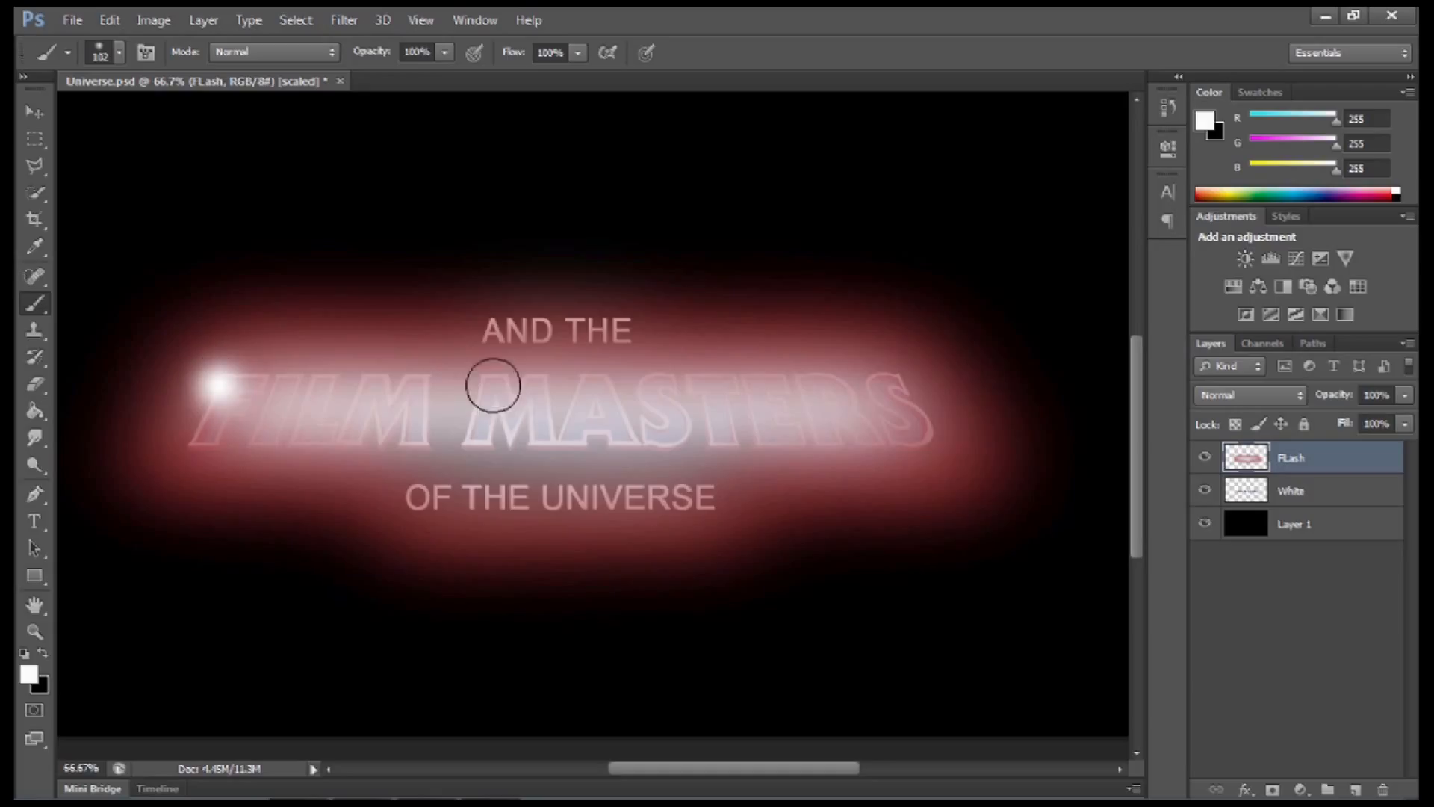
{"action": "left_click", "coordinate": [889, 392], "text": "shift"}
{"action": "left_click", "coordinate": [896, 422]}
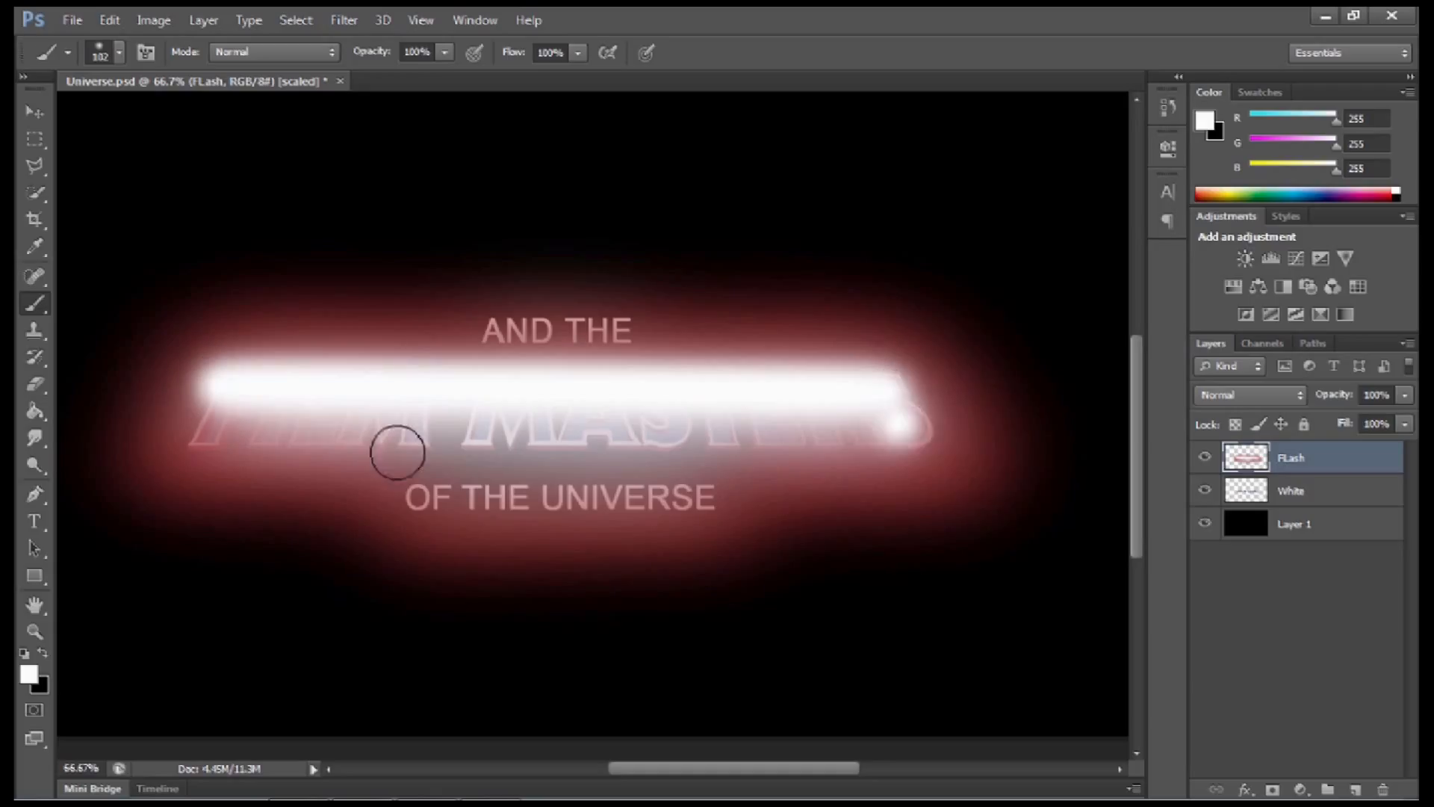
{"action": "left_click", "coordinate": [217, 430], "text": "shift"}
Step: Paint straight soft white bands over AND THE and over OF THE UNIVERSE on the FLash layer
{"action": "left_click", "coordinate": [497, 329]}
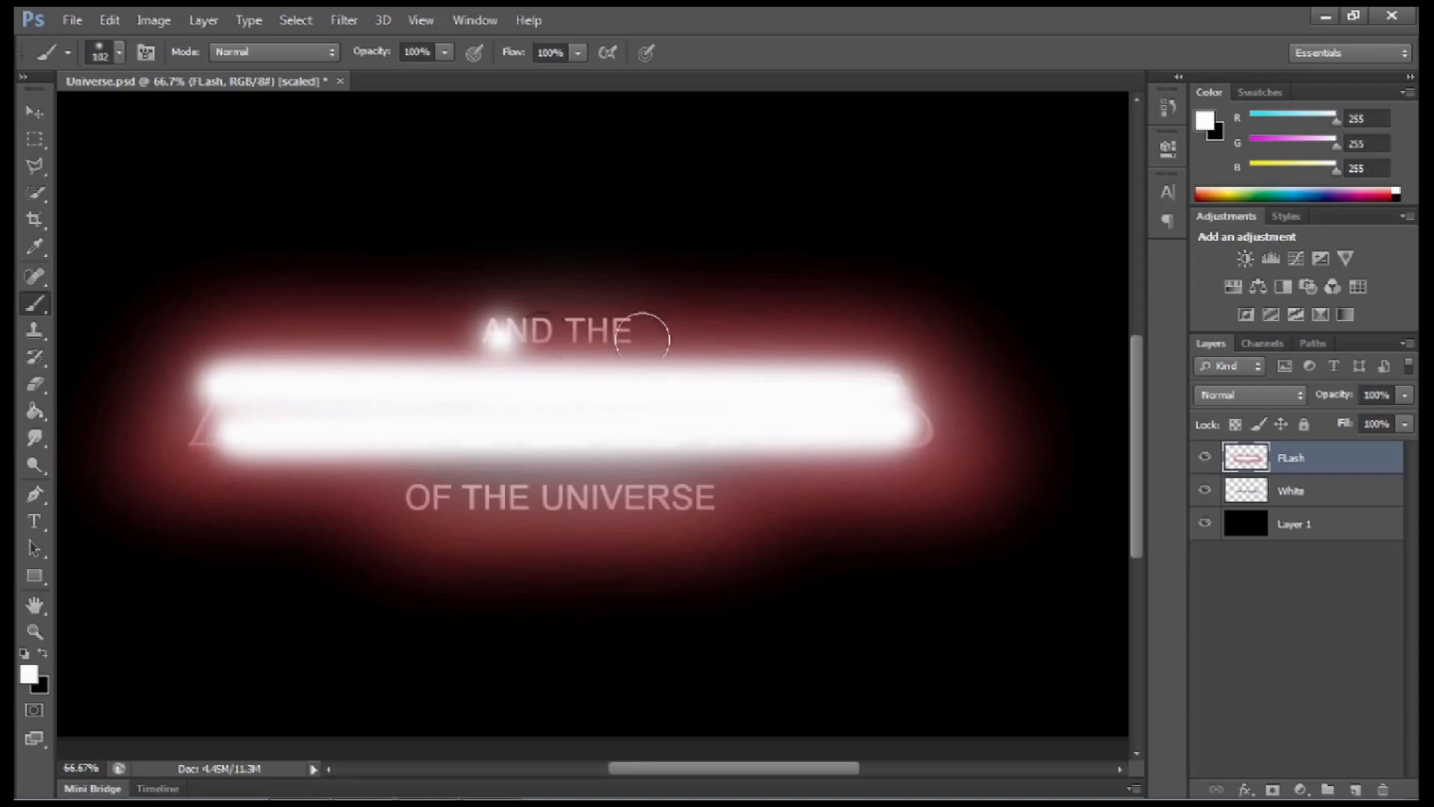
{"action": "left_click", "coordinate": [638, 329], "text": "shift"}
{"action": "left_click", "coordinate": [713, 495]}
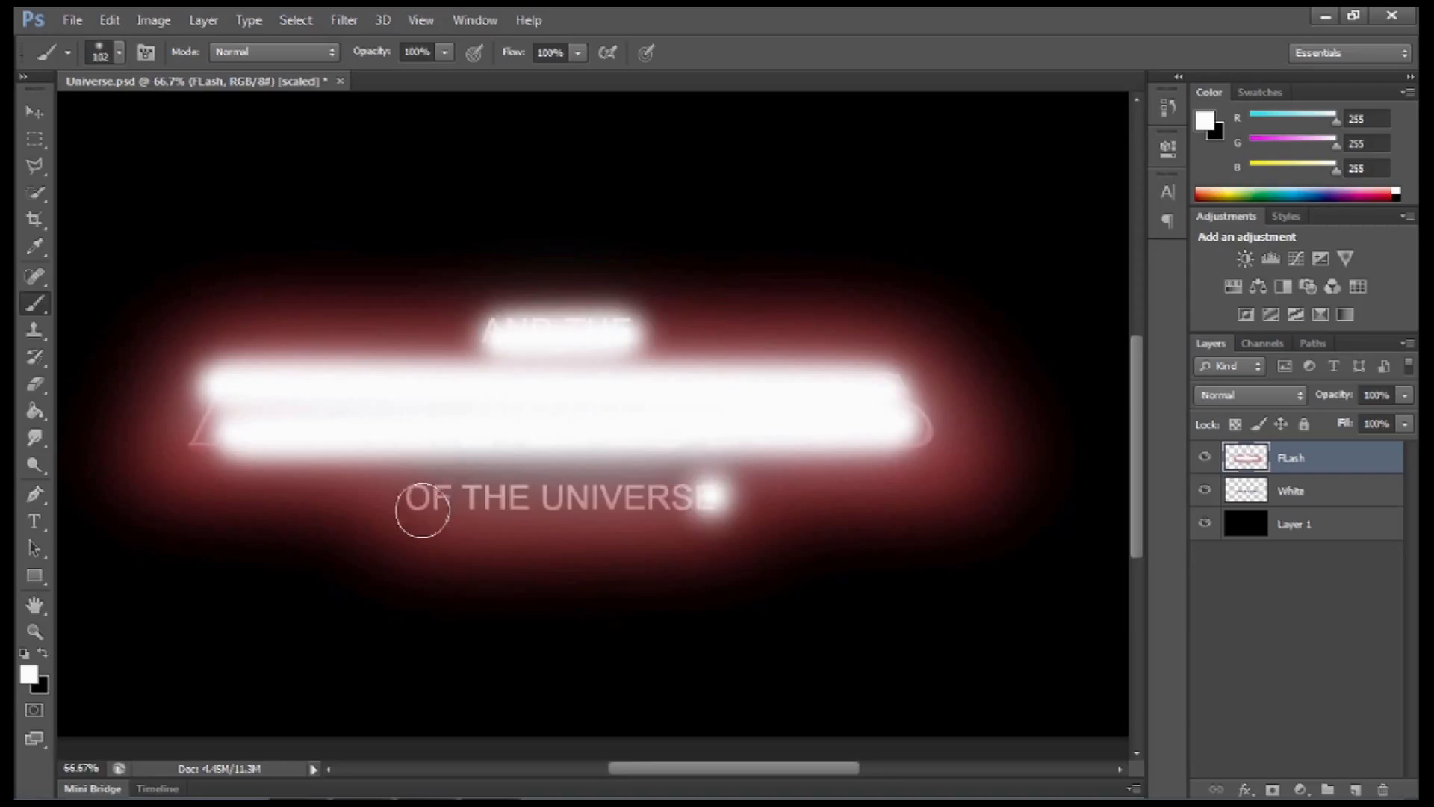
{"action": "left_click", "coordinate": [418, 498], "text": "shift"}
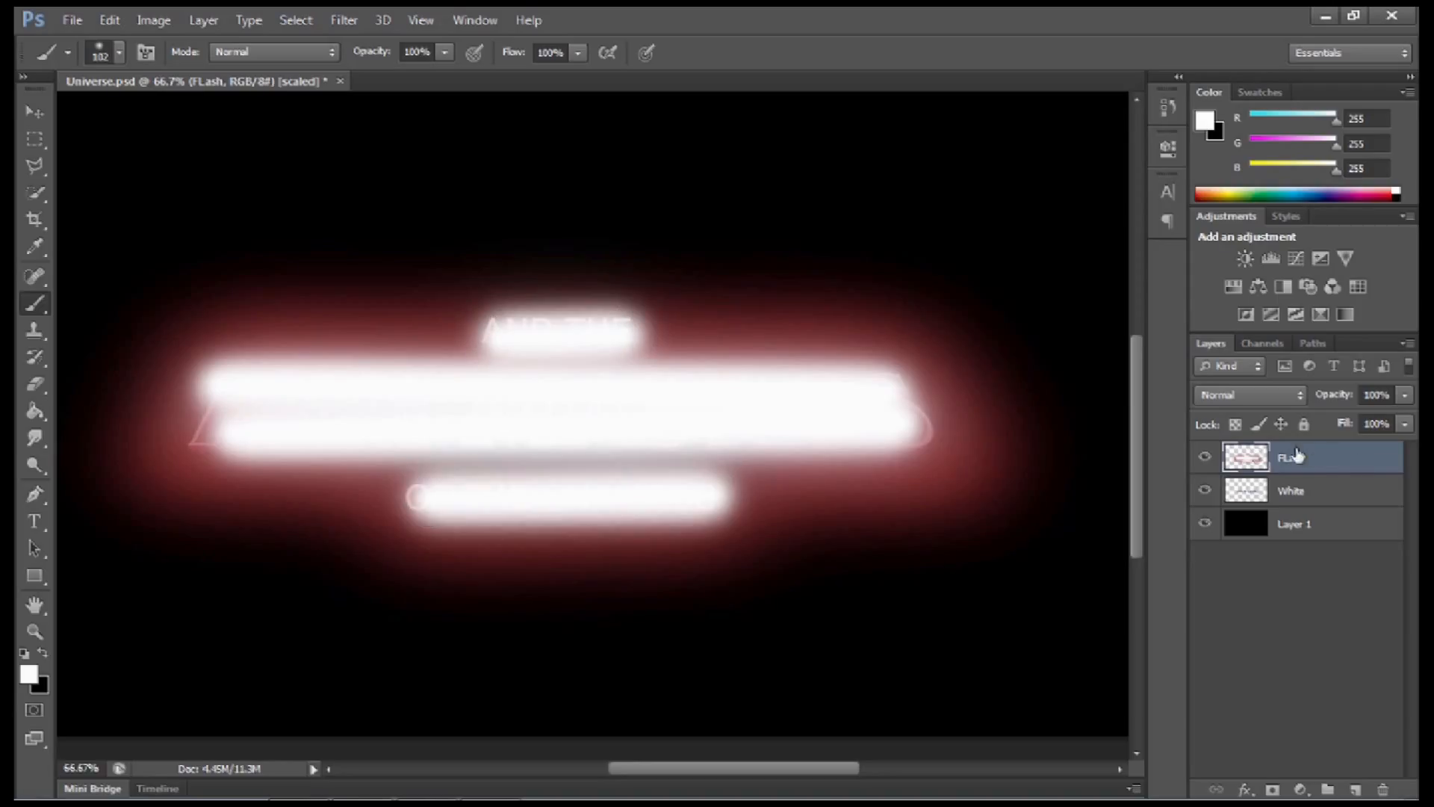
Step: Set the FLash layer's blend mode to Linear Dodge (Add) and brush extra white over OF THE and the lower left end of FILM
{"action": "left_click", "coordinate": [1287, 394]}
{"action": "left_click", "coordinate": [1255, 207]}
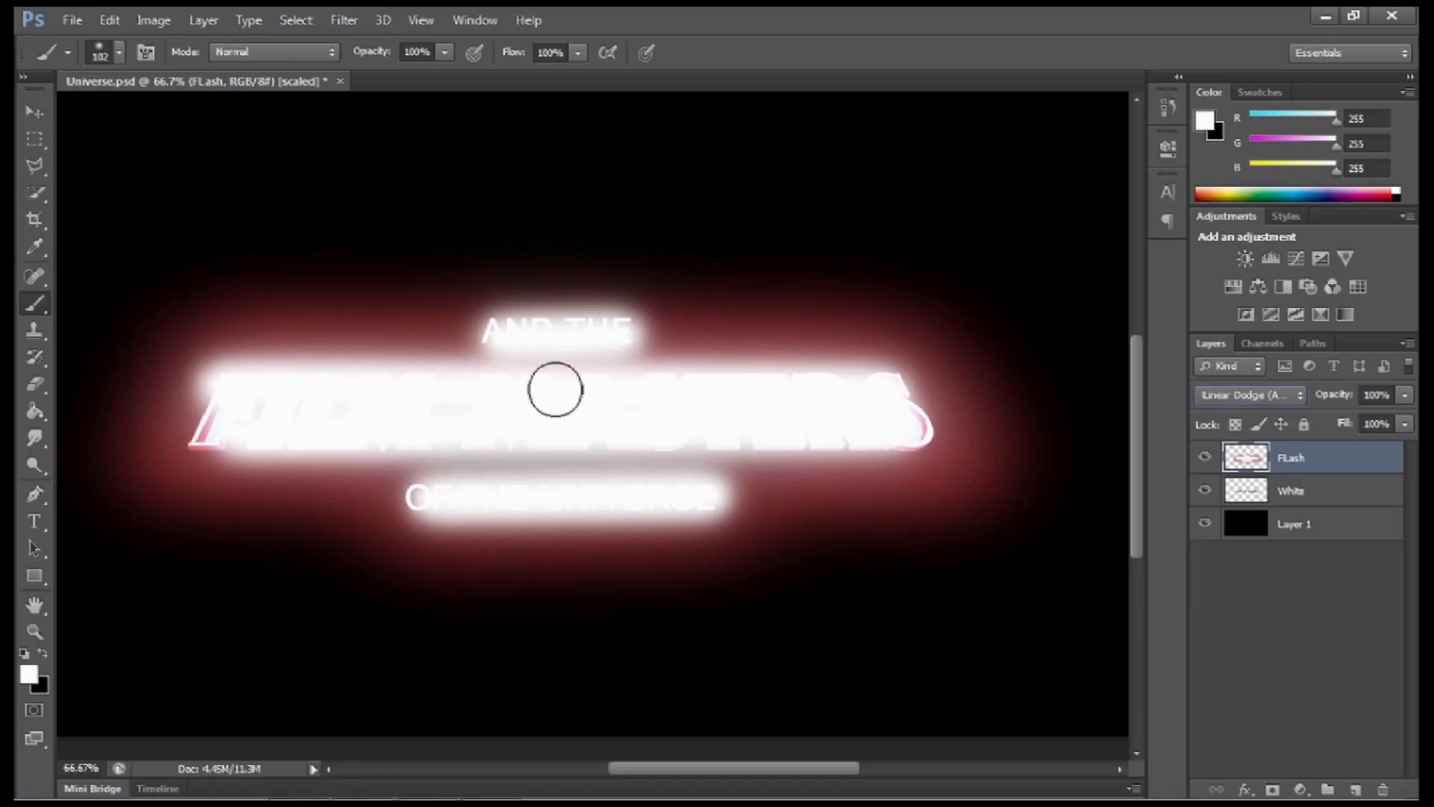
{"action": "left_click", "coordinate": [1205, 458]}
{"action": "left_click", "coordinate": [1206, 457]}
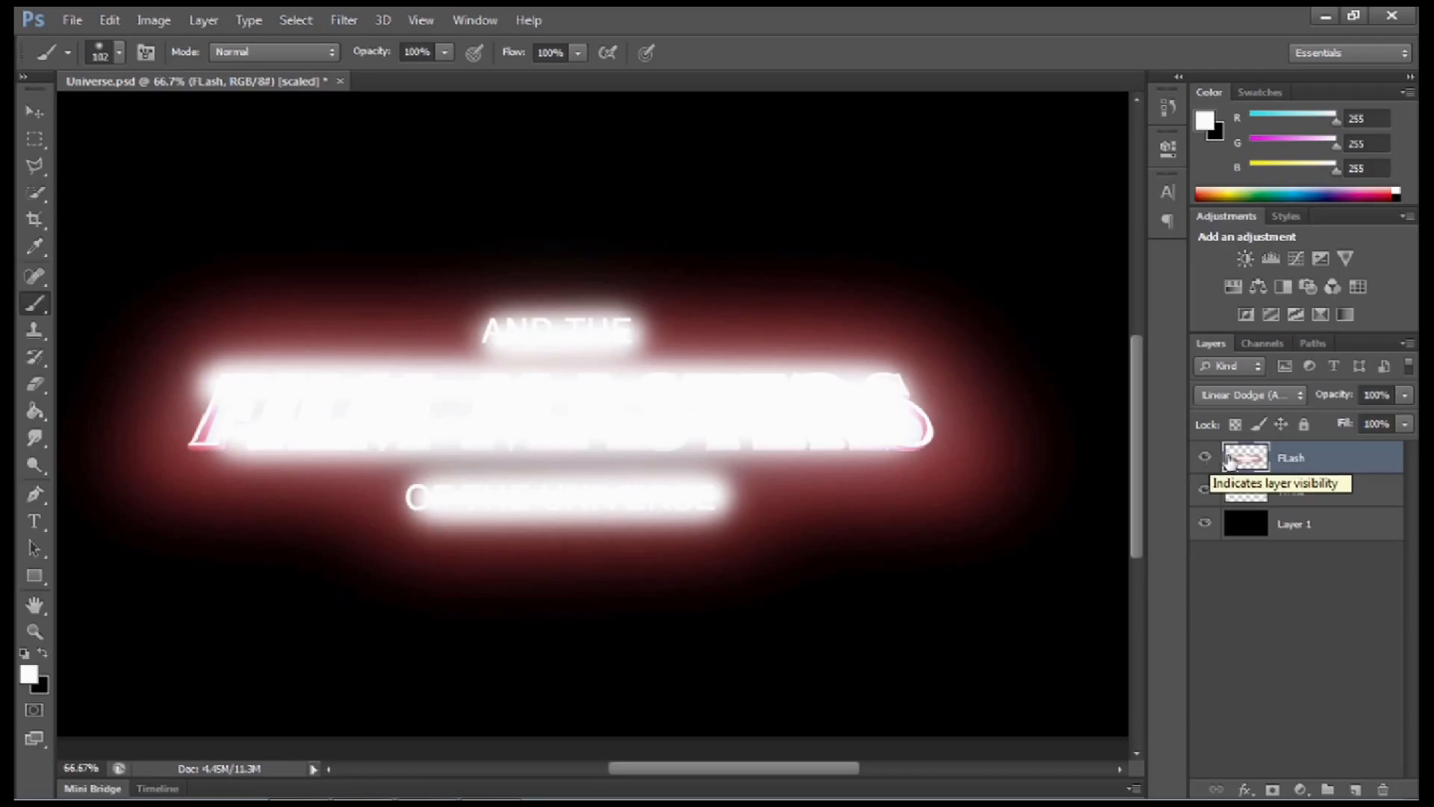
{"action": "left_click_drag", "start_coordinate": [430, 498], "coordinate": [508, 490]}
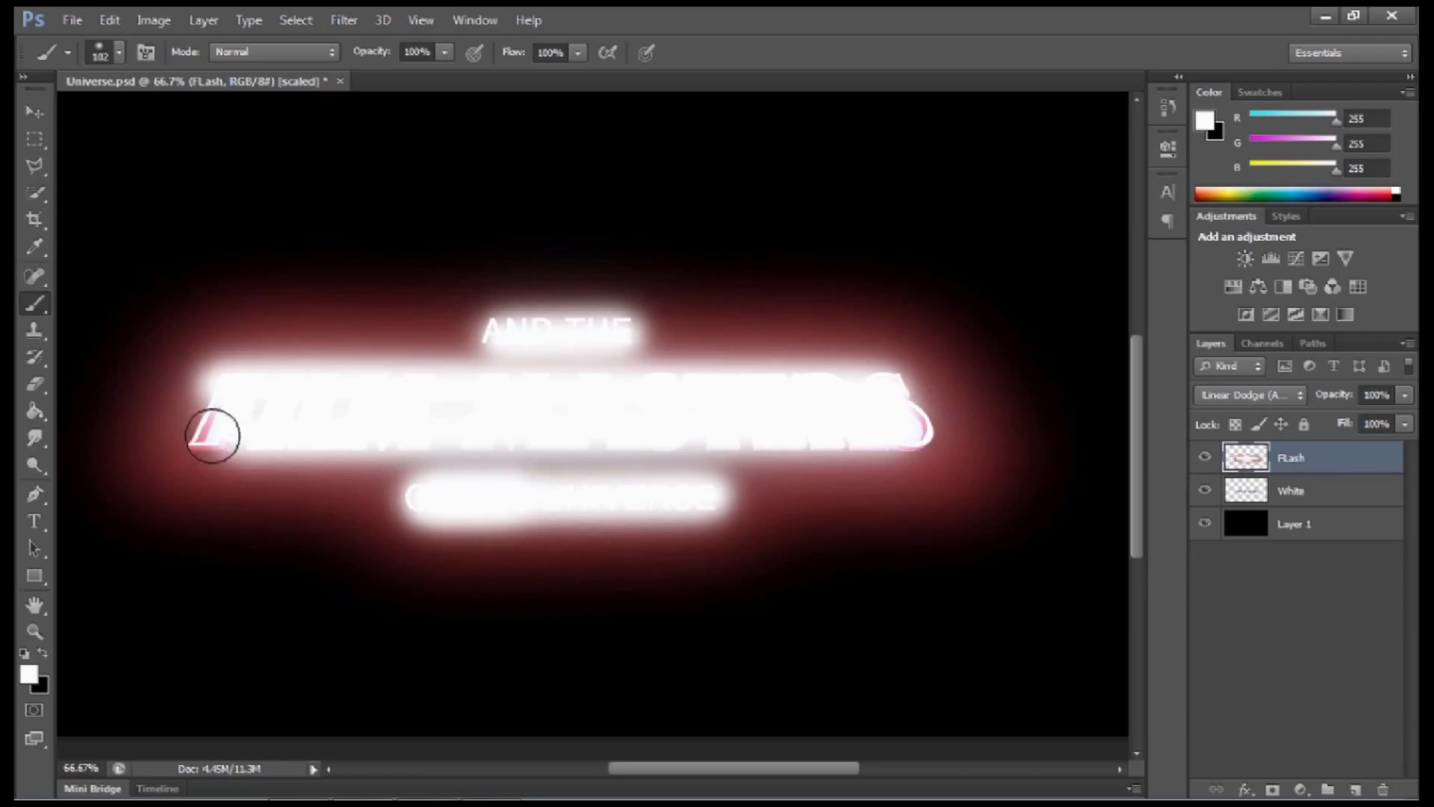
{"action": "left_click_drag", "start_coordinate": [213, 436], "coordinate": [342, 413]}
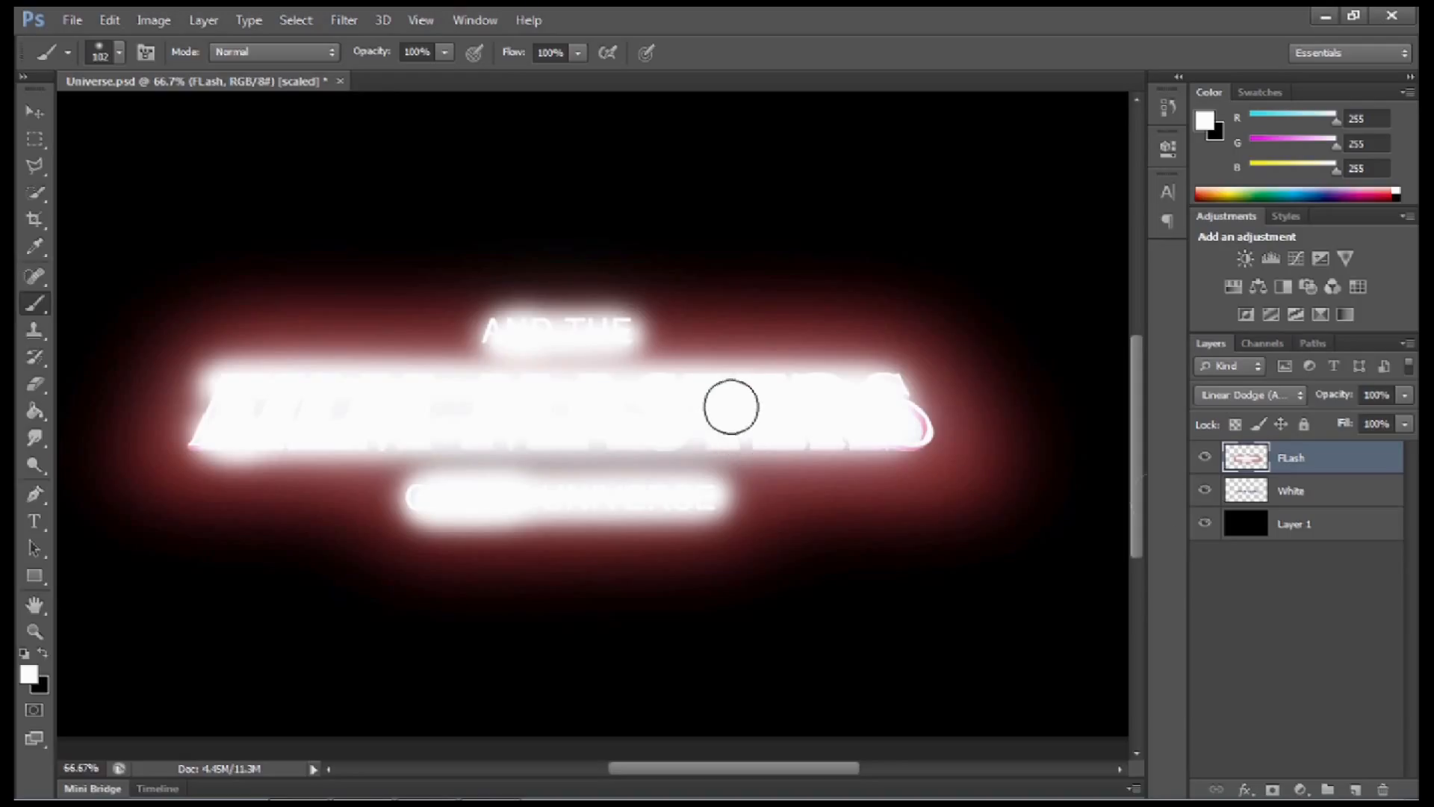
Step: Delete the black Layer 1 and save the document in Photoshop format as "Universe and flash" in the HE-MAN logo folder
{"action": "left_click", "coordinate": [1306, 528]}
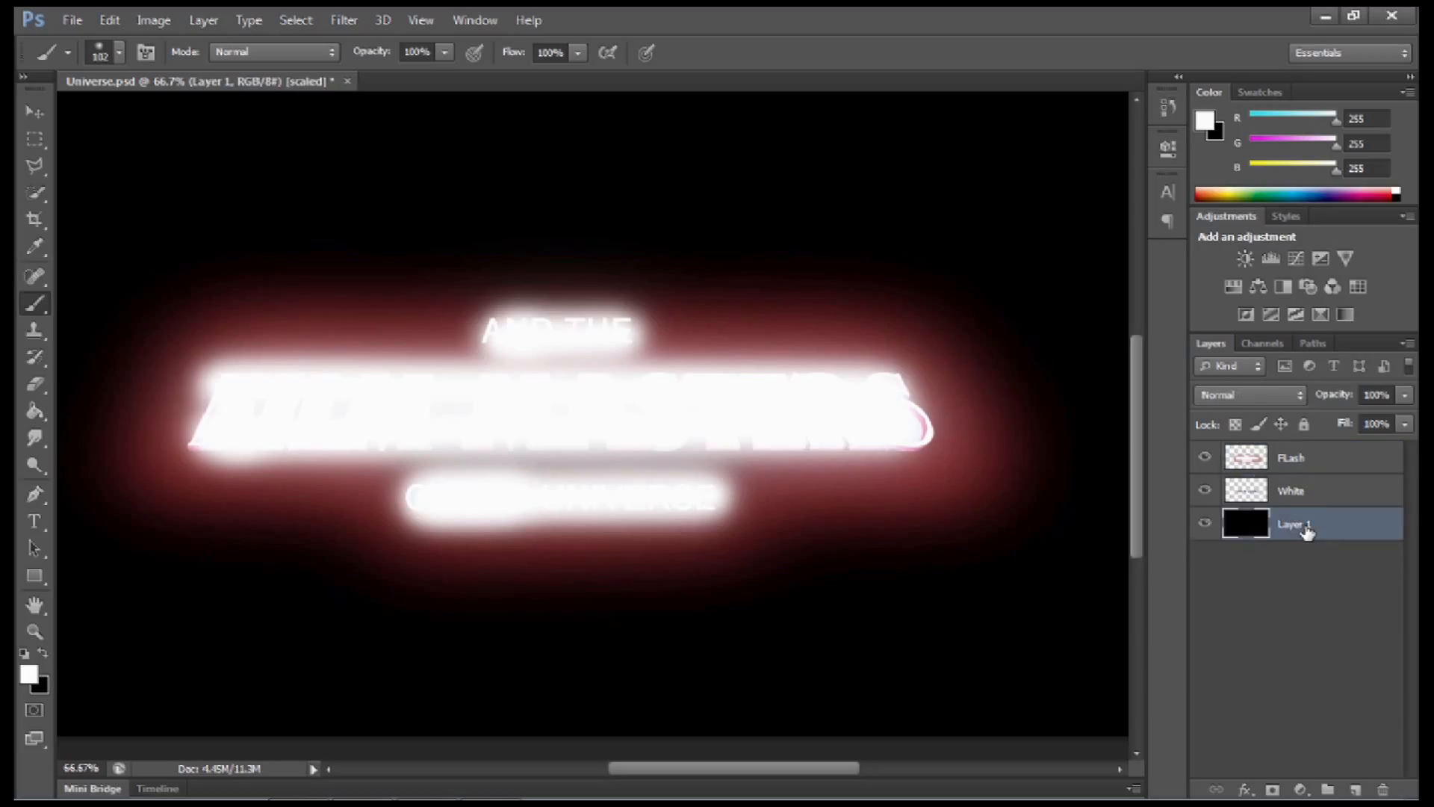
{"action": "key", "text": "Delete"}
{"action": "left_click", "coordinate": [72, 20]}
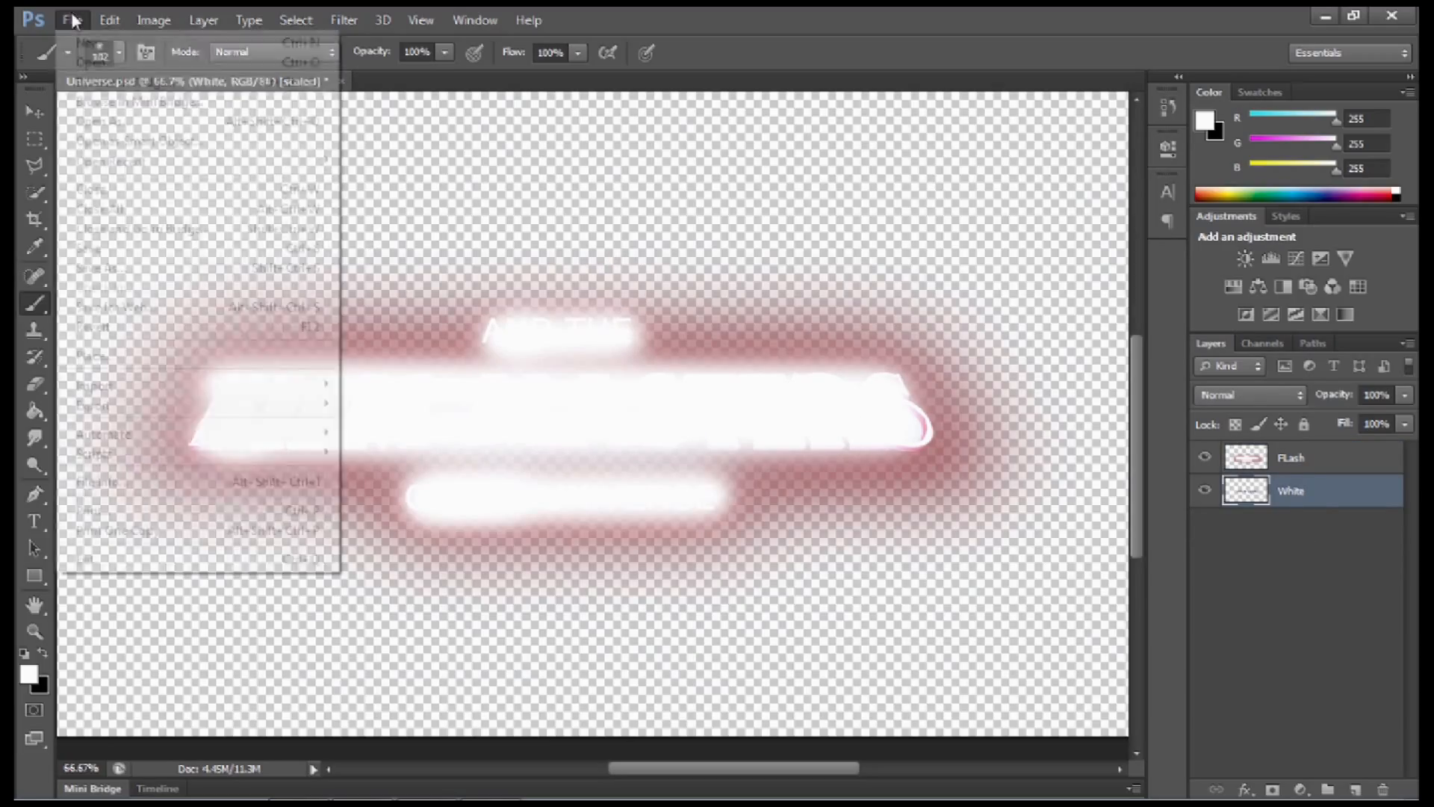
{"action": "left_click", "coordinate": [141, 269]}
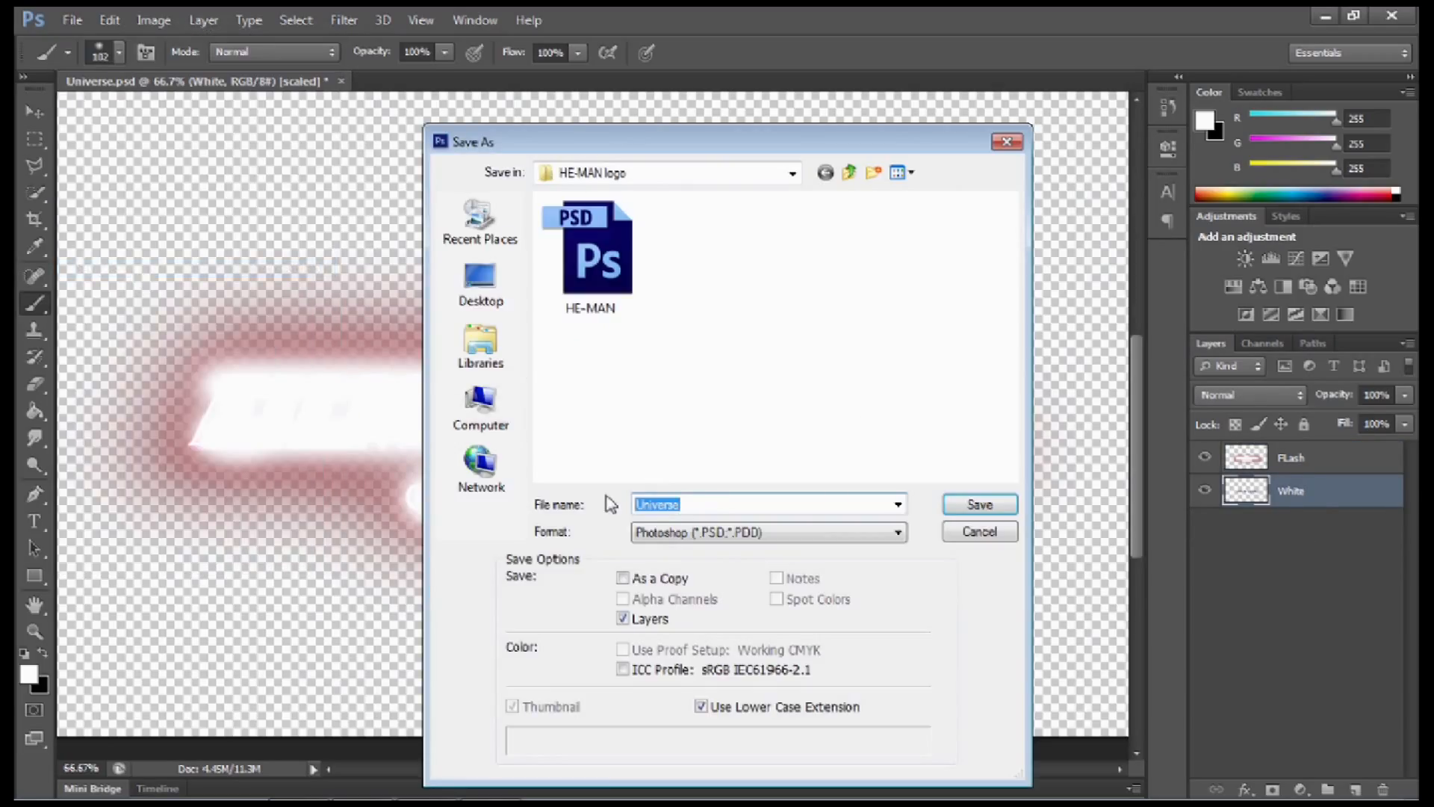
{"action": "left_click", "coordinate": [689, 504]}
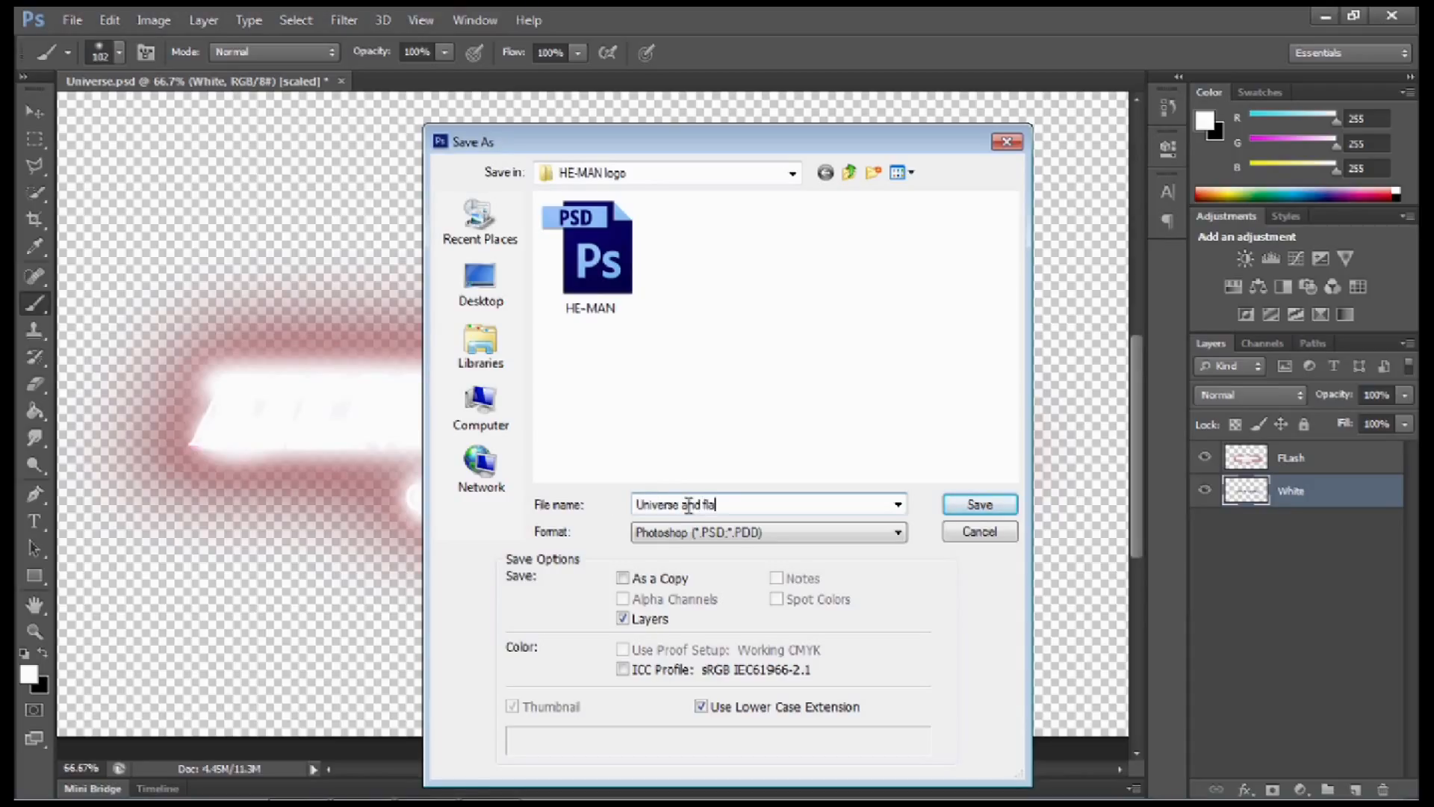
{"action": "left_click", "coordinate": [983, 505]}
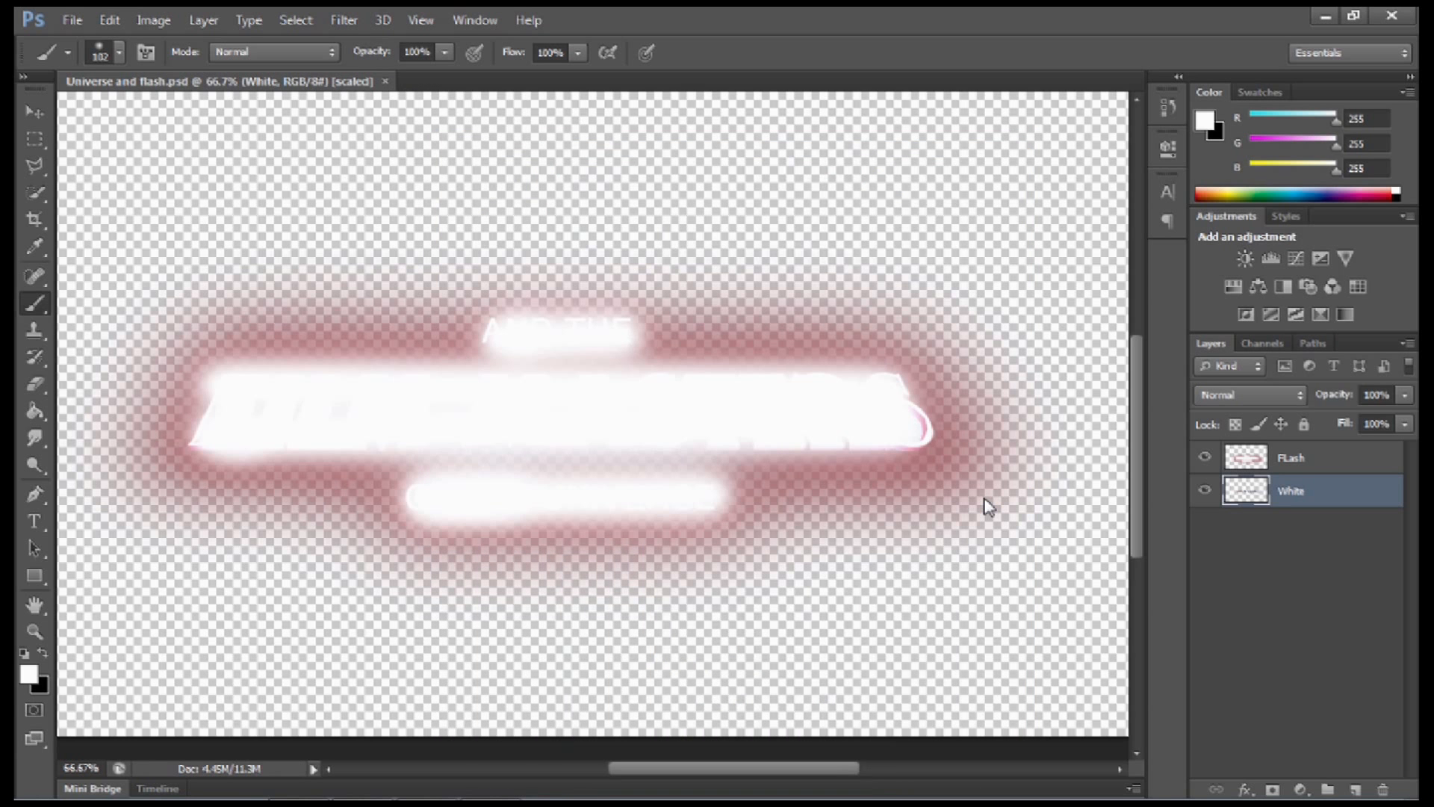